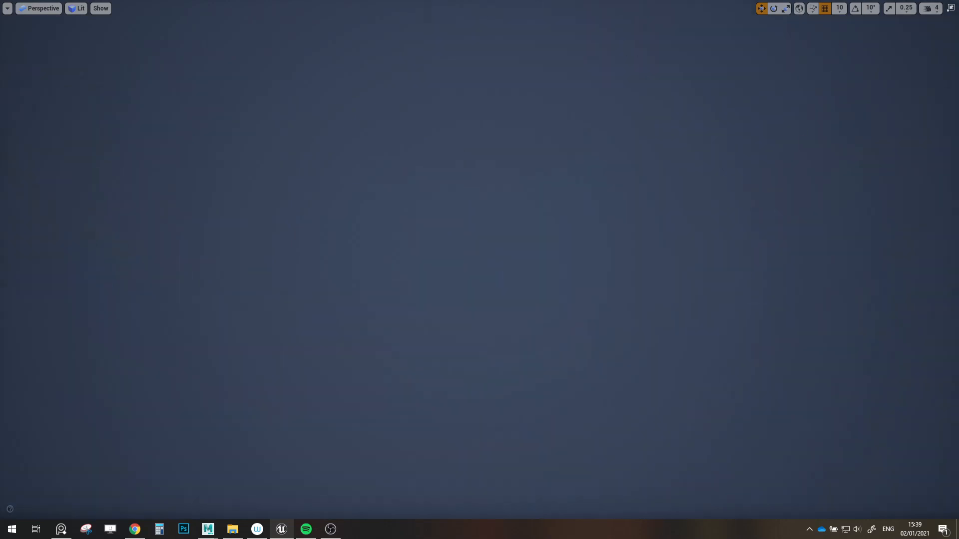
- Examine the row of five textured sample cubes in front of the building blockout, including the white stucco cube
mouse_move(435, 204)
right_down()
mouse_move(350, 209)
mouse_move(436, 204)
right_up()
right_drag(609, 298, 575, 300)
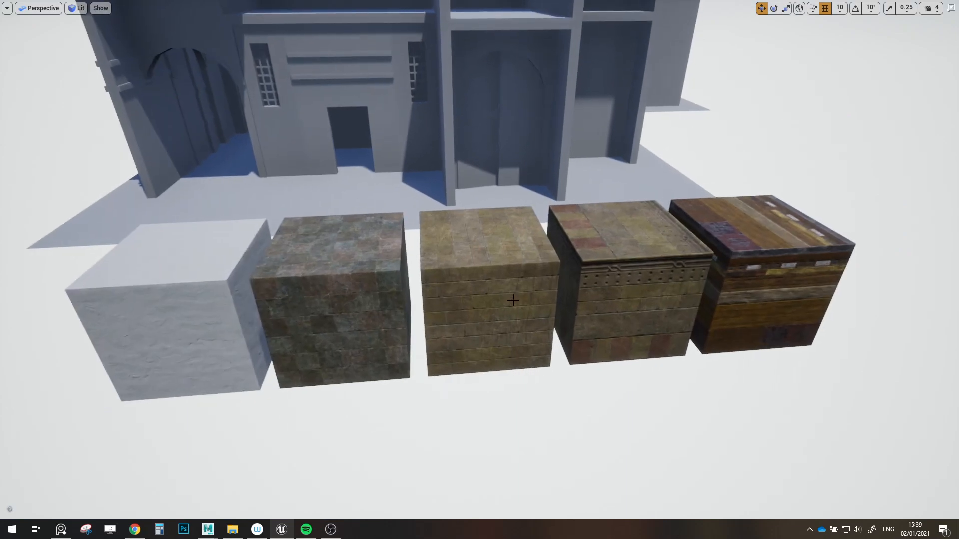
click(639, 277)
right_drag(639, 277, 695, 272)
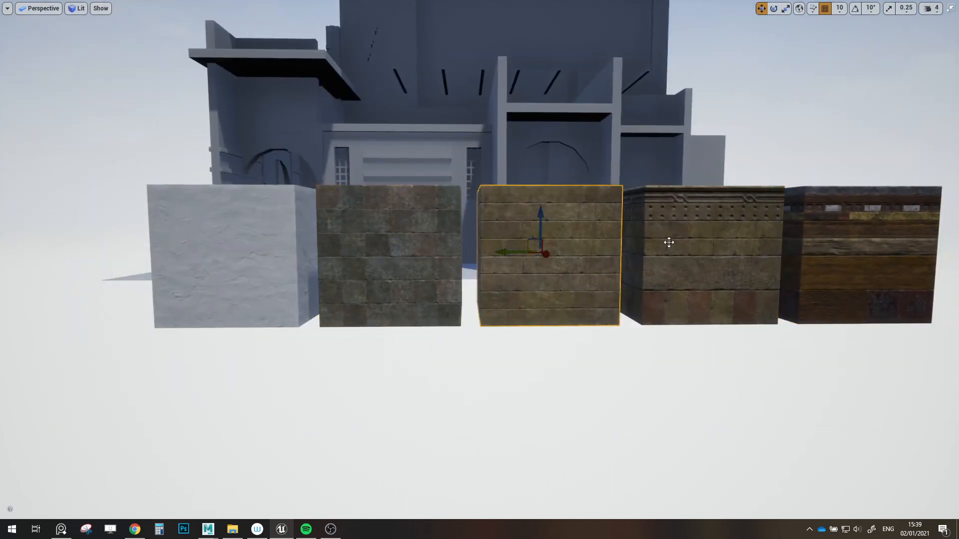
right_drag(695, 272, 474, 211)
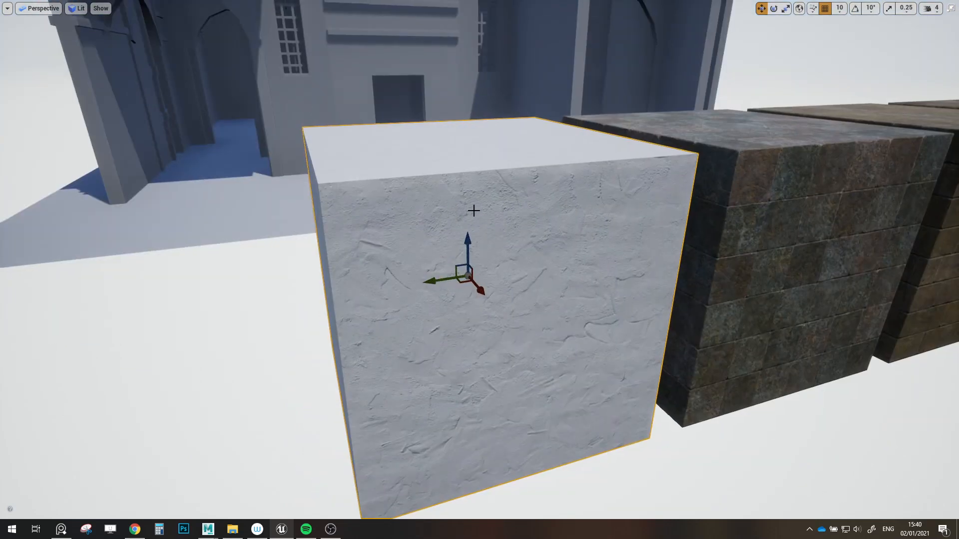
right_drag(541, 321, 526, 282)
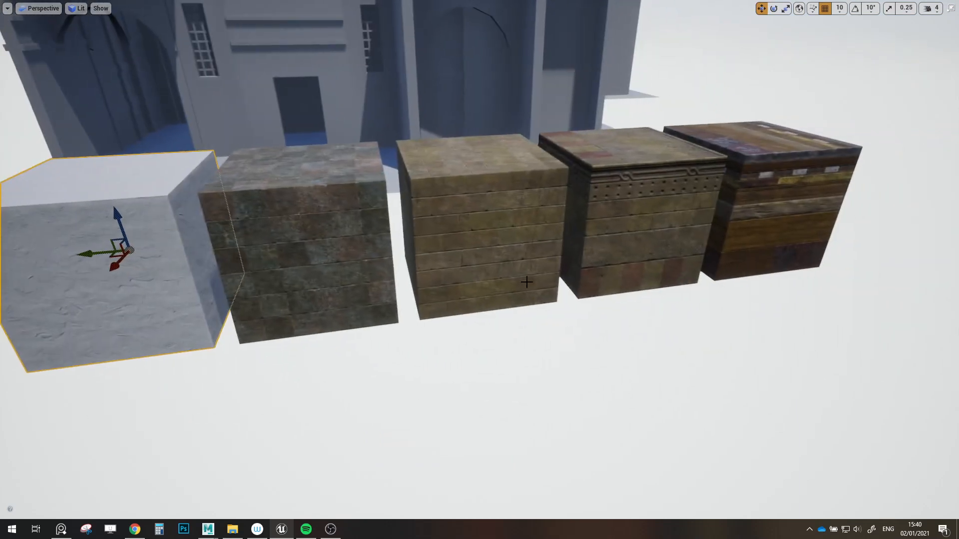
- Leave the full-screen viewport to restore the editor layout, keeping the sample cubes in view
click(952, 8)
scroll(505, 274, up, 5)
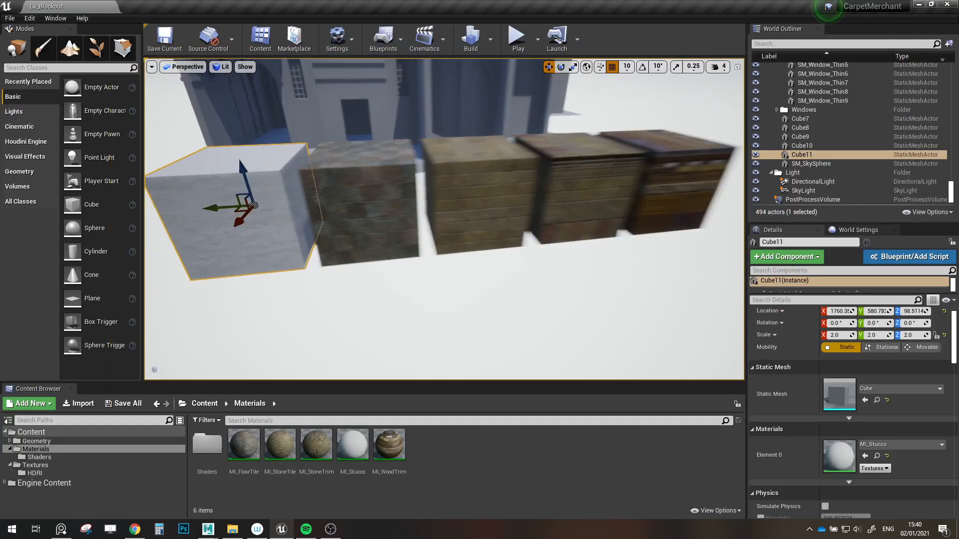
right_drag(505, 274, 479, 290)
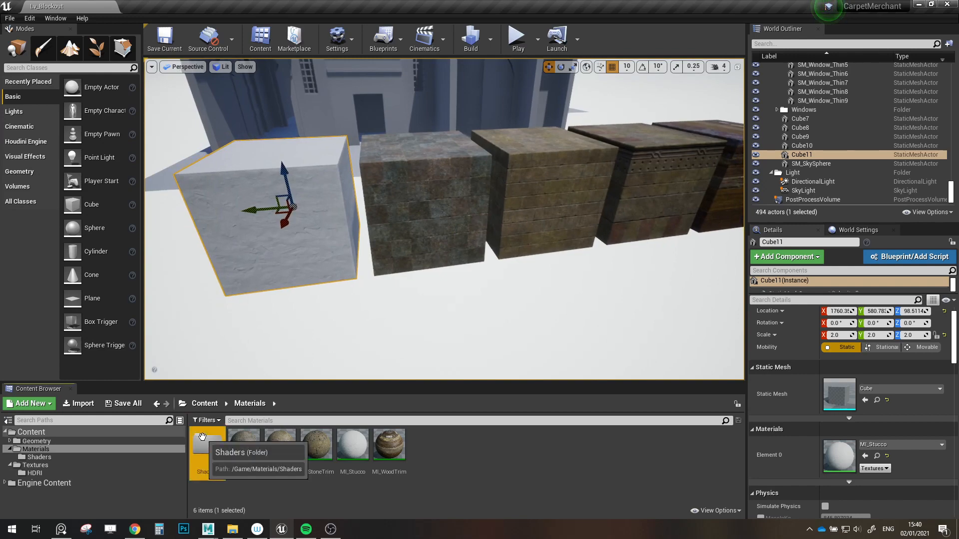
- Open the M_Basic material in the Shaders folder, inspect its Albedo, Normal and AORM texture parameters, and close it
double_click(203, 440)
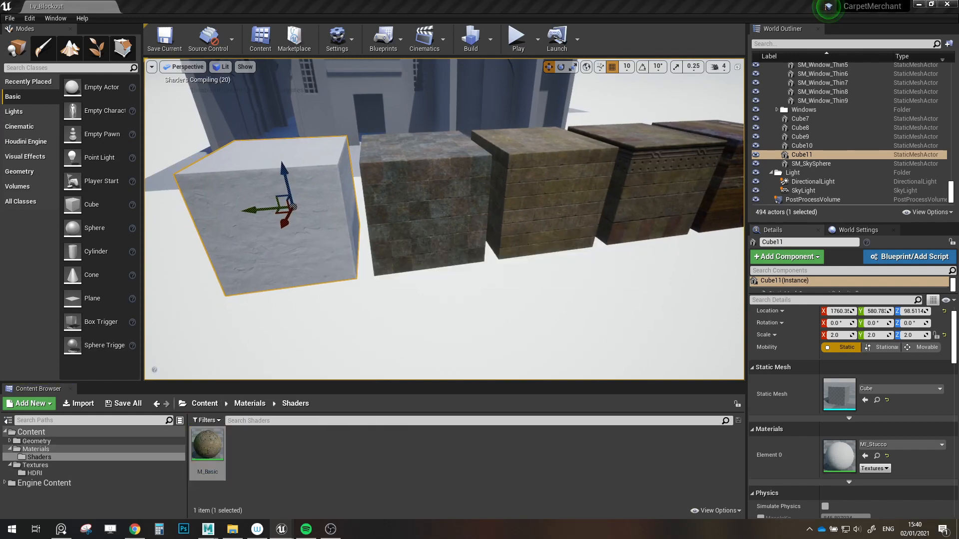
double_click(206, 443)
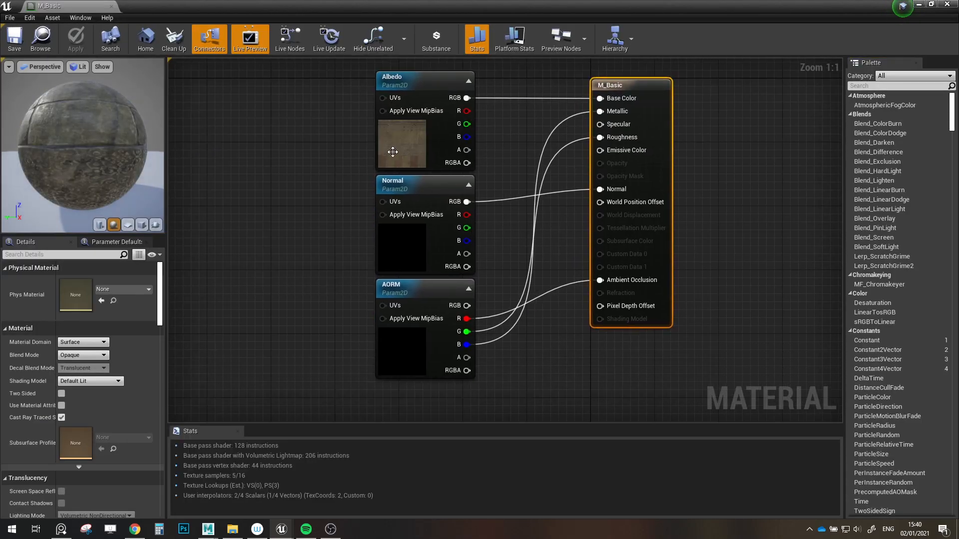
click(393, 152)
click(402, 250)
click(409, 336)
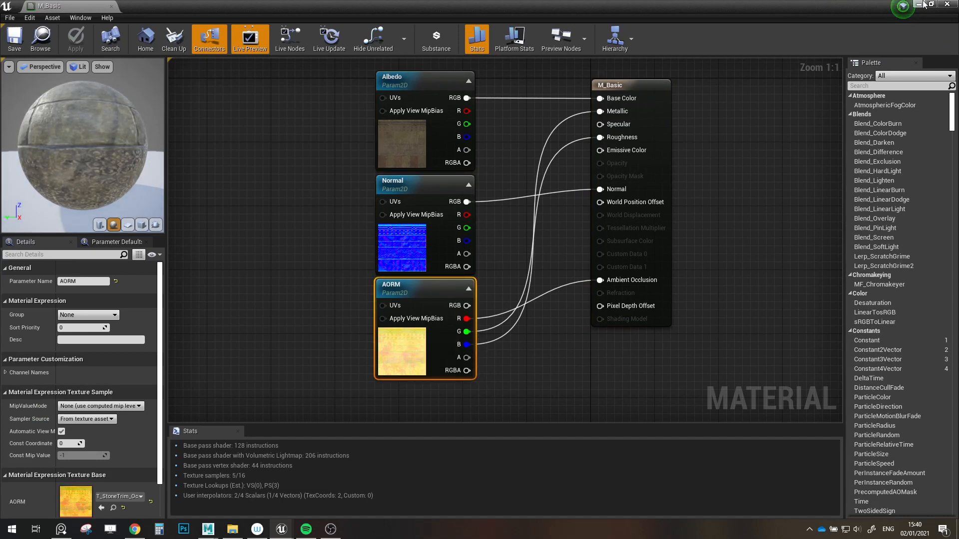
click(399, 137)
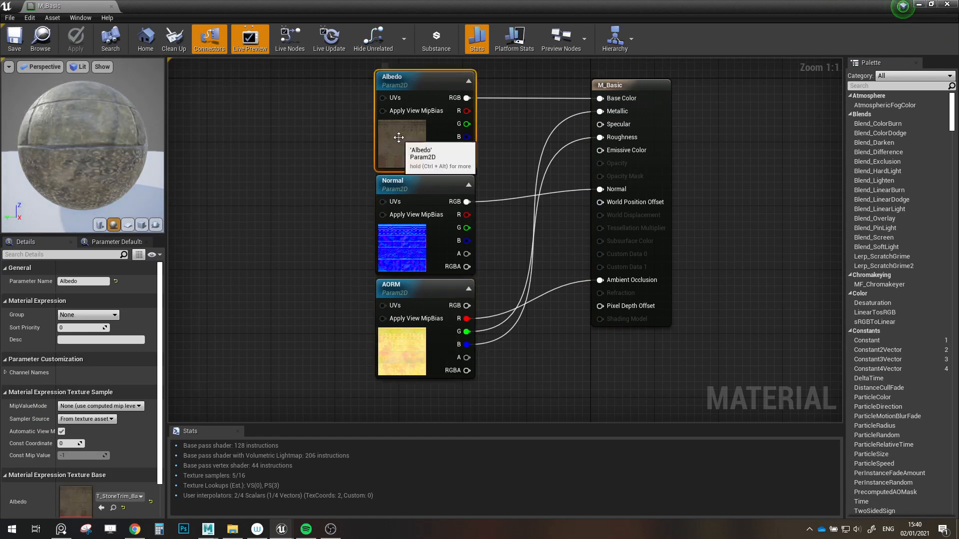
click(947, 4)
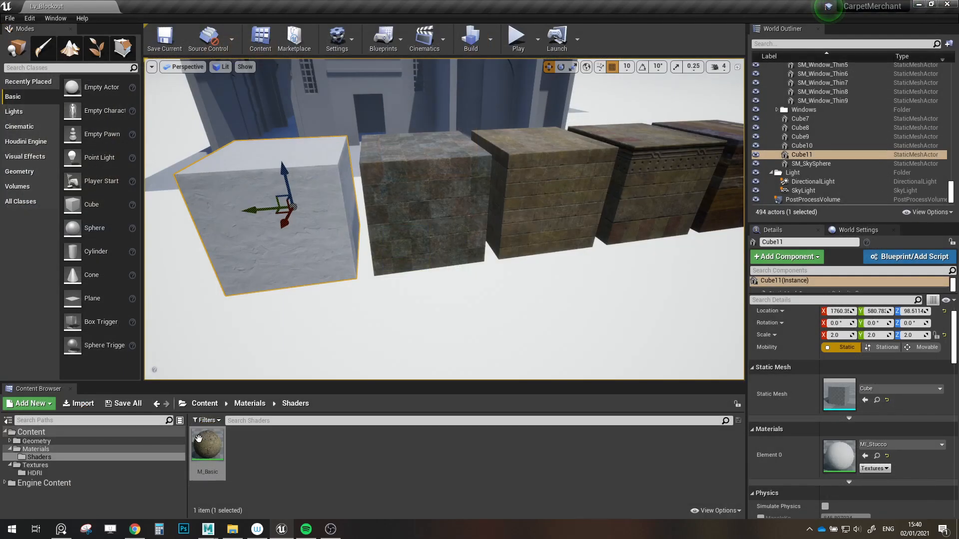
- Open the MI_FloorTile material instance in the Materials folder, review its texture parameters and parent, and close it
click(36, 449)
double_click(243, 445)
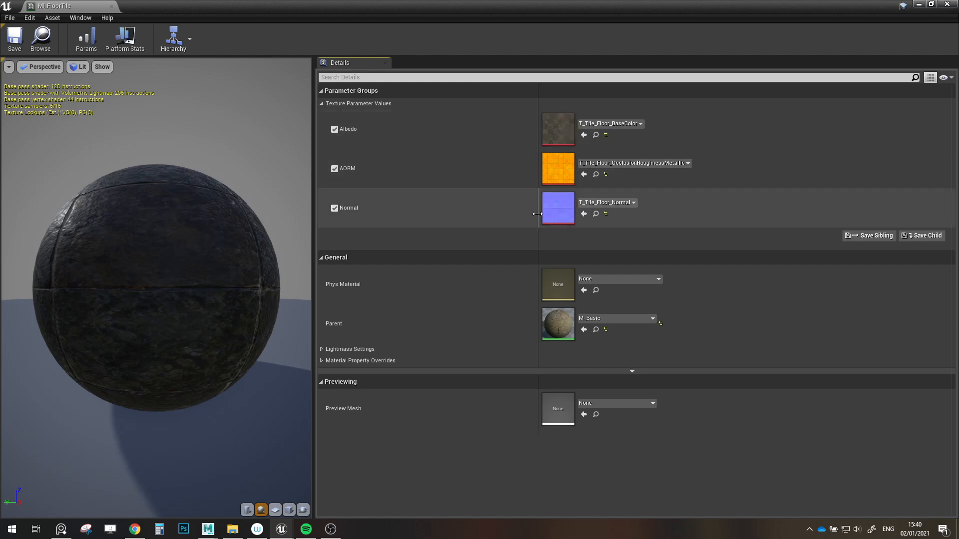
click(955, 5)
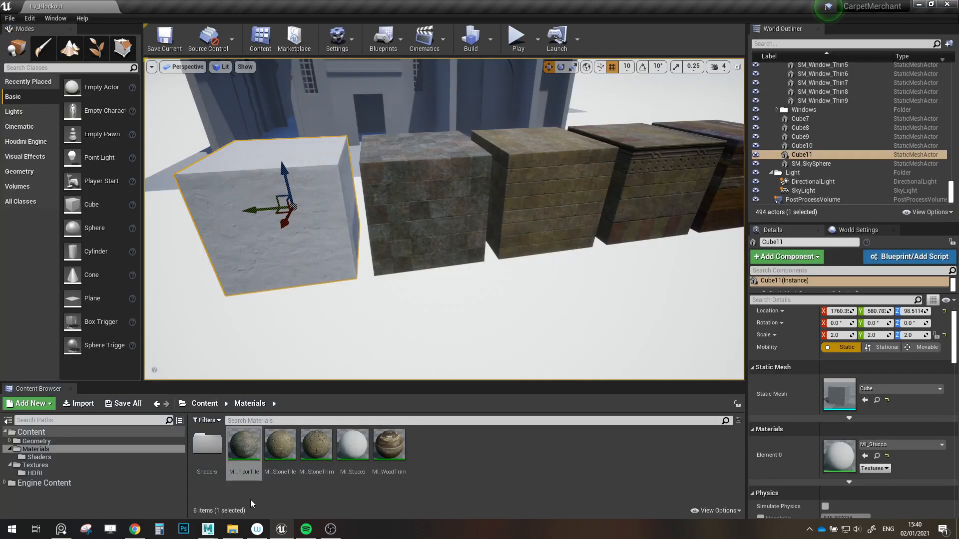
- Deselect the cube and examine the courtyard blockout's arches, walls, stairs and floor
key(s)
right_drag(509, 276, 385, 192)
key(Escape)
key(w)
key(w)
key(s)
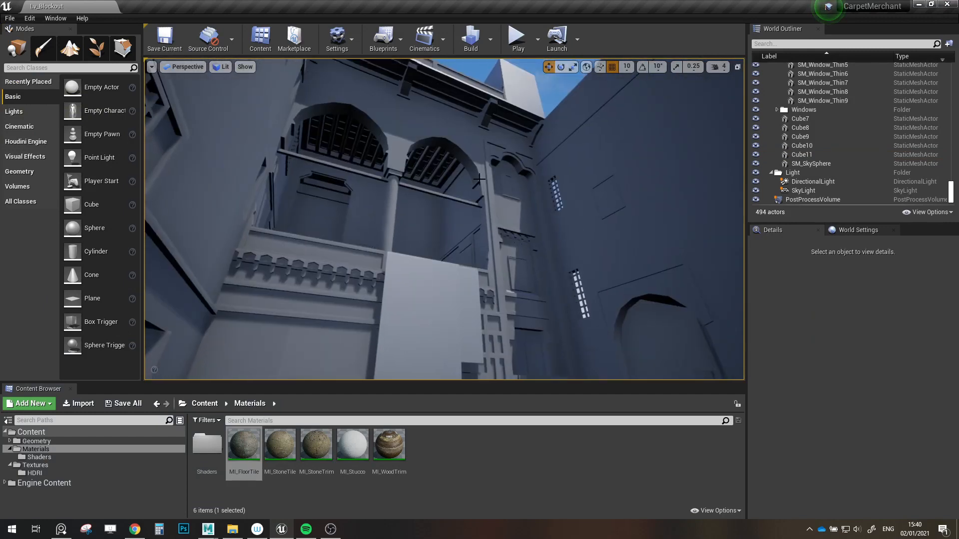
right_drag(512, 241, 556, 190)
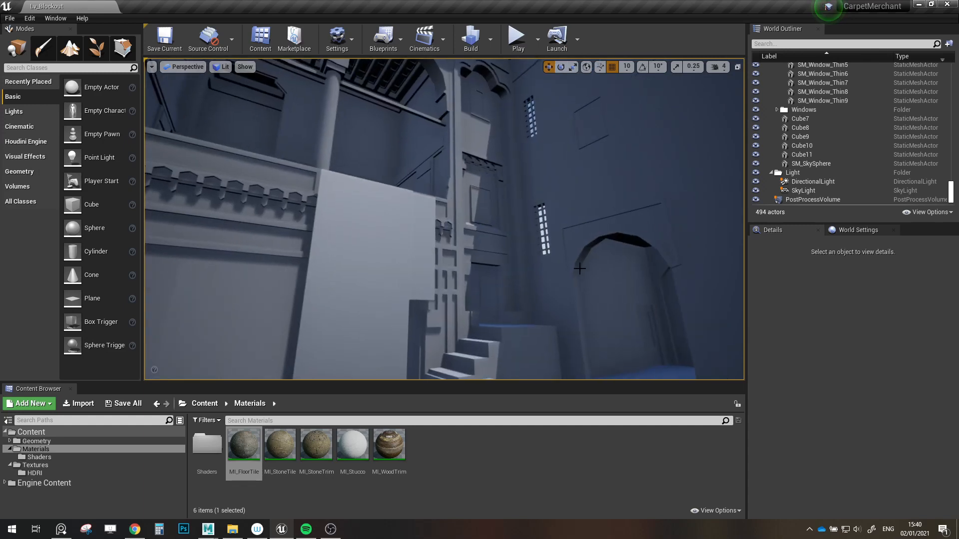
right_drag(580, 268, 504, 224)
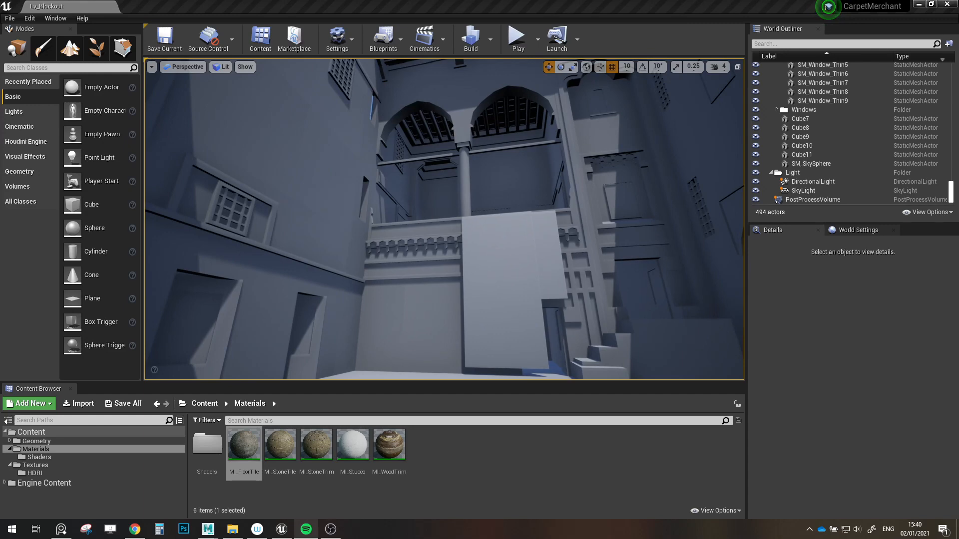
right_drag(441, 256, 554, 344)
key(w)
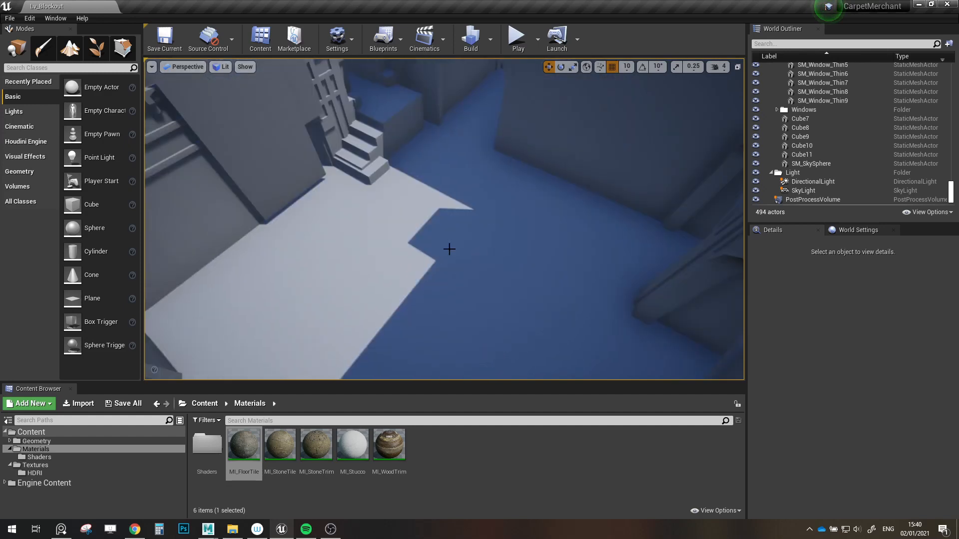
right_drag(459, 258, 524, 295)
key(q)
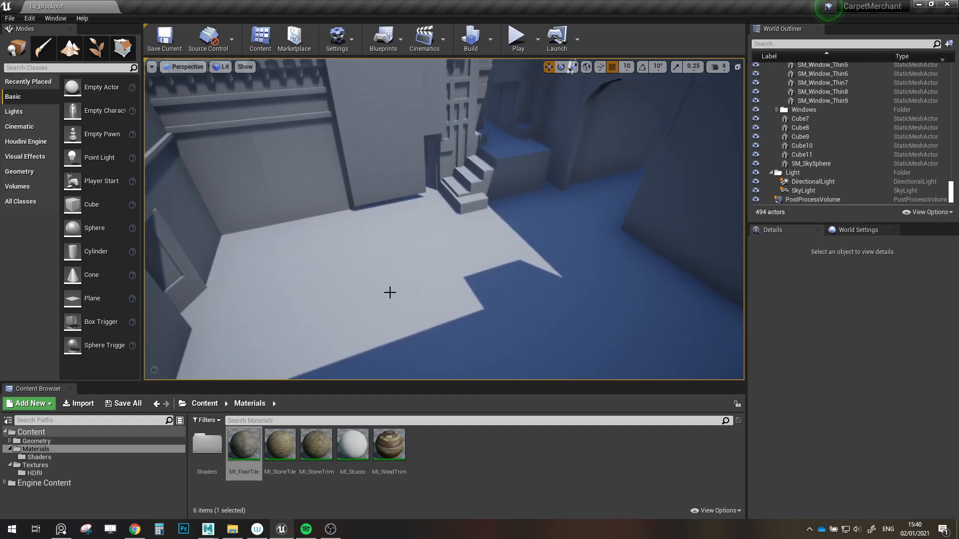
right_drag(460, 283, 399, 231)
key(d)
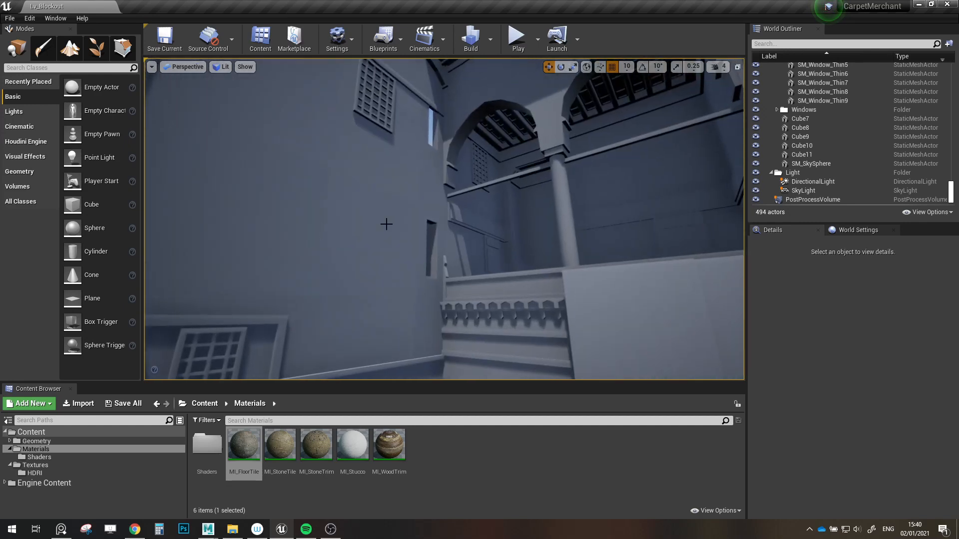
- Frame one courtyard floor tile, deselect it, and examine the surrounding upper walls, roofline and floor
click(394, 248)
key(f)
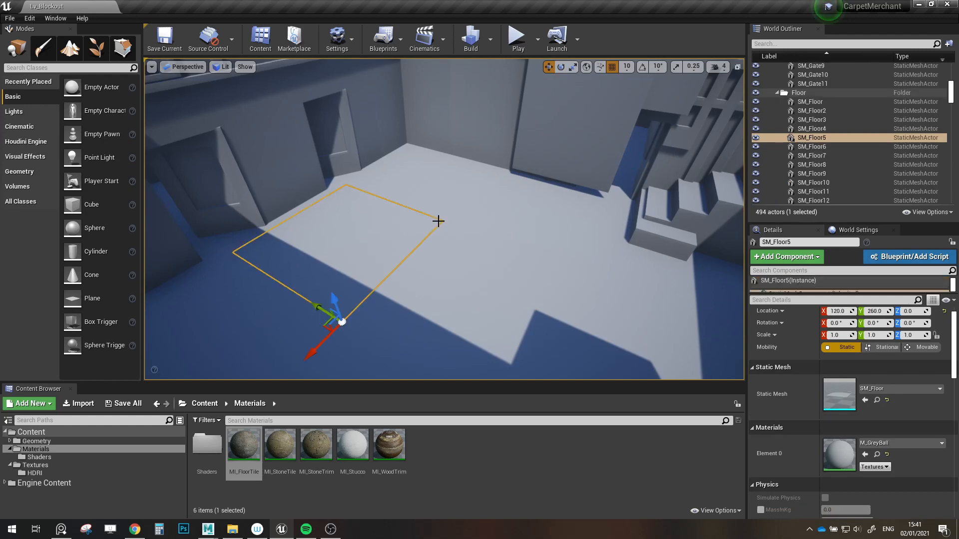
key(Escape)
right_drag(438, 221, 438, 129)
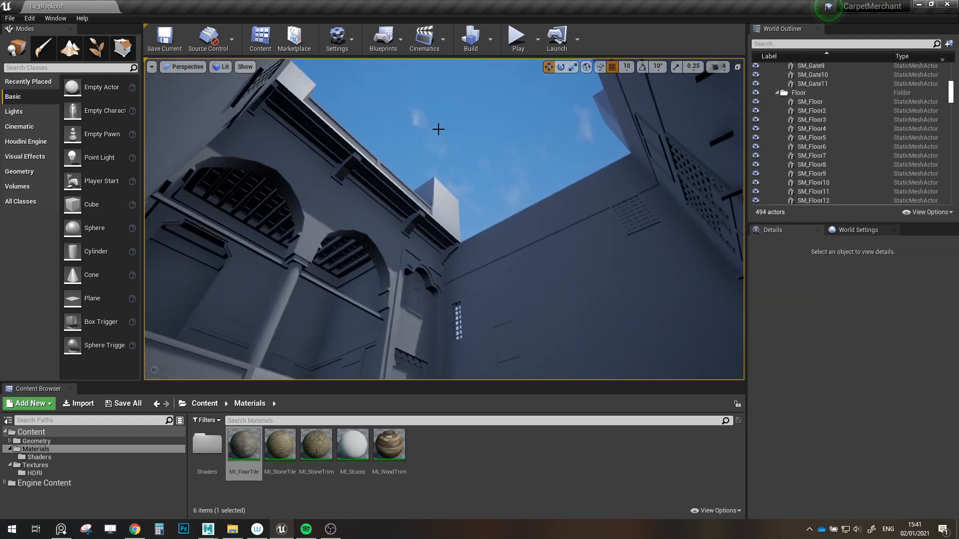
right_drag(469, 333, 477, 370)
key(w)
key(w)
right_drag(482, 318, 440, 350)
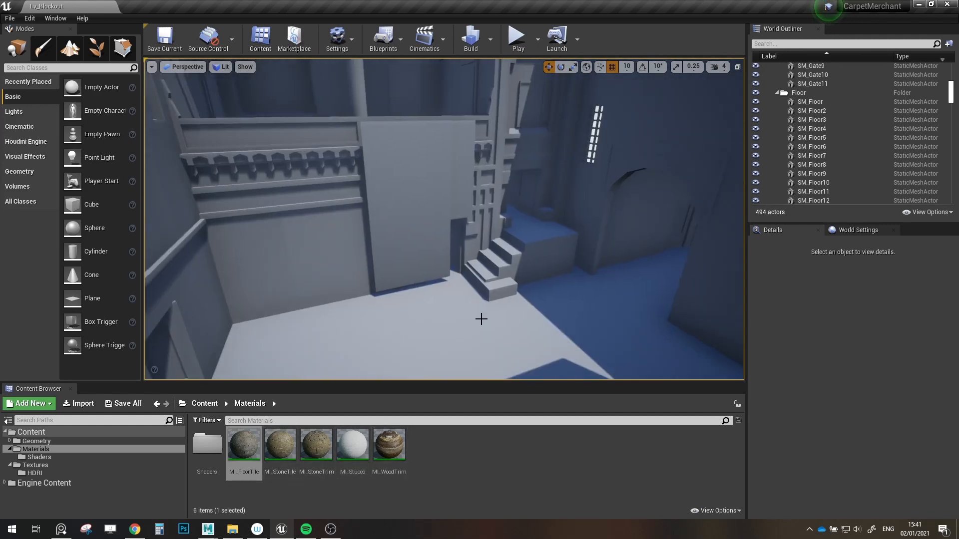
- Select the floor tile beside the steps, look at its SM_Floor mesh in the static mesh editor, and close it
right_drag(466, 294, 493, 298)
click(493, 299)
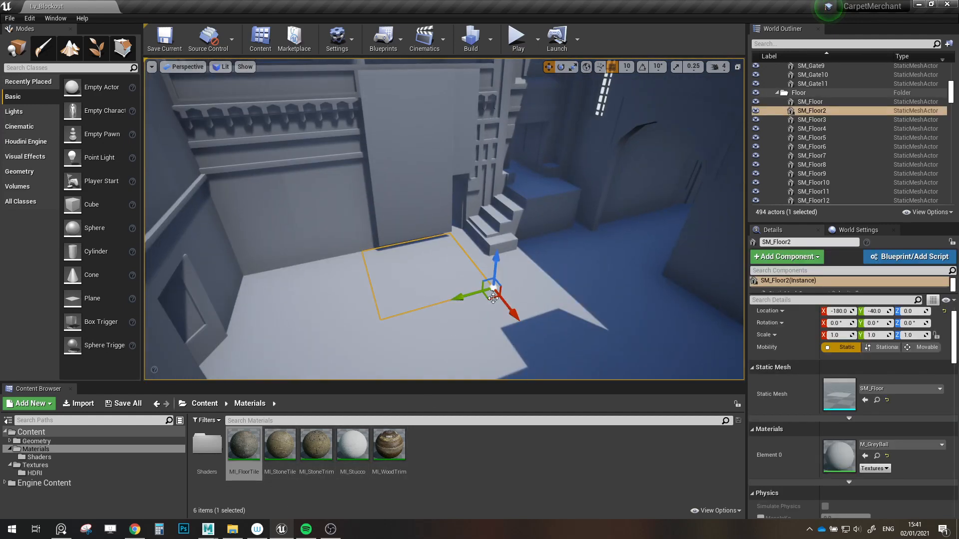
double_click(841, 395)
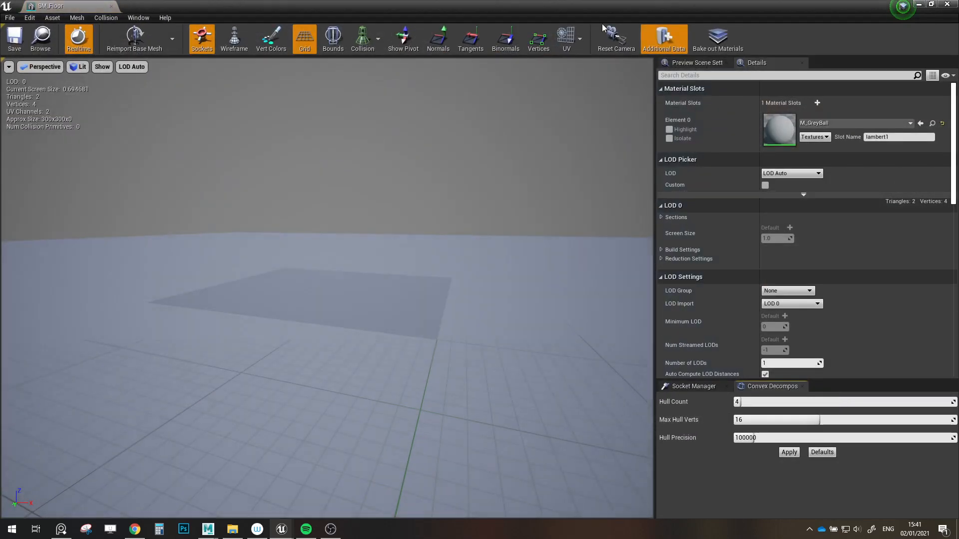
click(947, 4)
- Try applying the MI_FloorTile material directly to individual courtyard floor tiles, and undo it
drag(245, 446, 407, 290)
right_drag(407, 290, 385, 293)
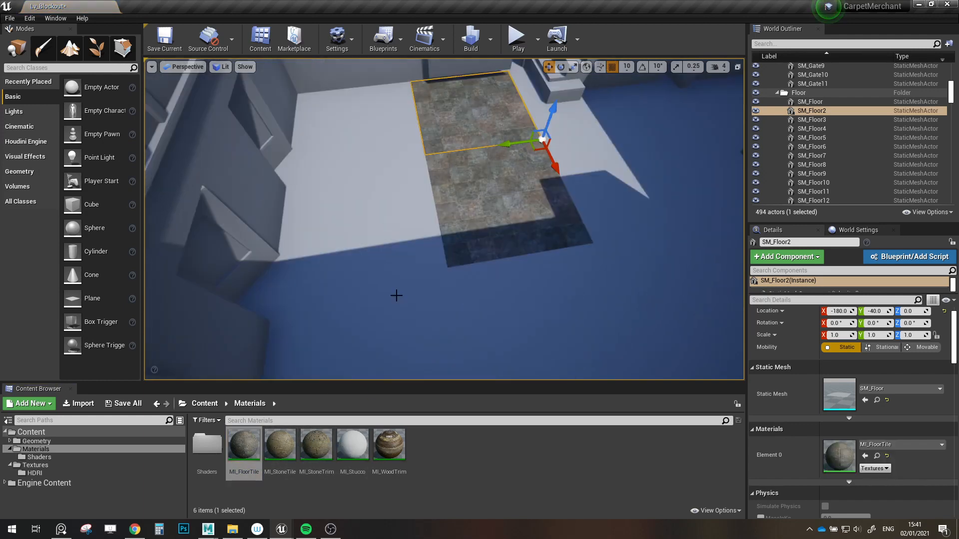
key(ctrl+z)
- Open the selected tile's SM_Floor mesh and resize its editor window so the material assets stay accessible
right_drag(468, 261, 359, 270)
key(f)
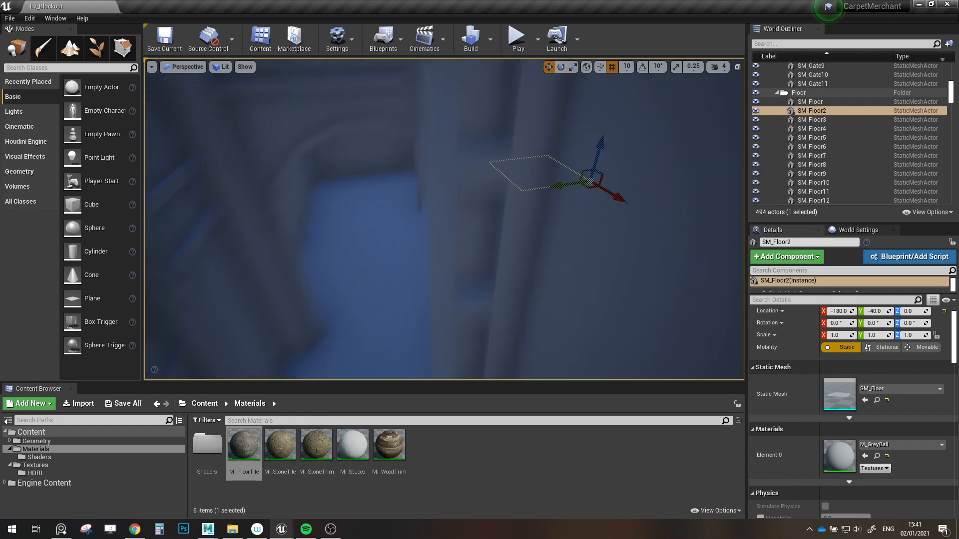
double_click(838, 401)
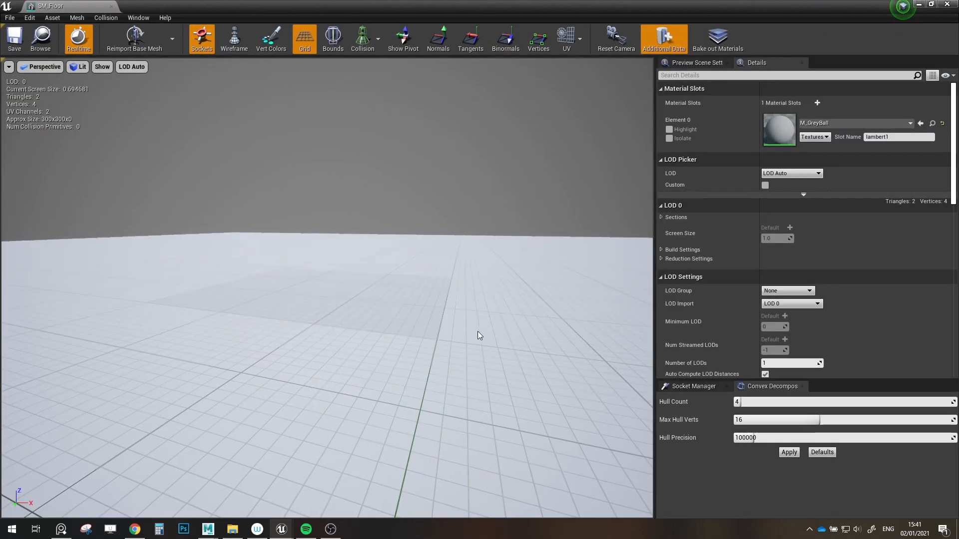
alt+drag(490, 274, 452, 352)
drag(533, 5, 513, 46)
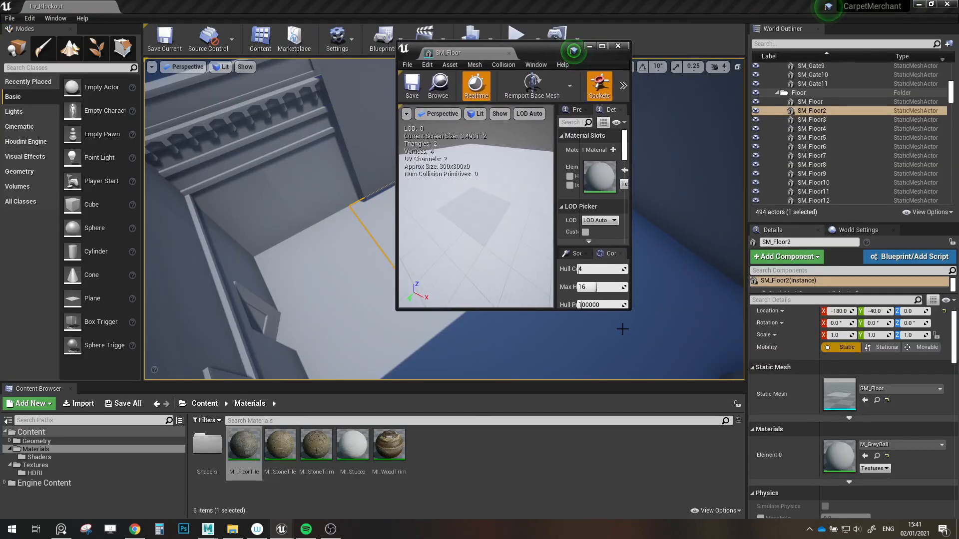
drag(654, 319, 855, 325)
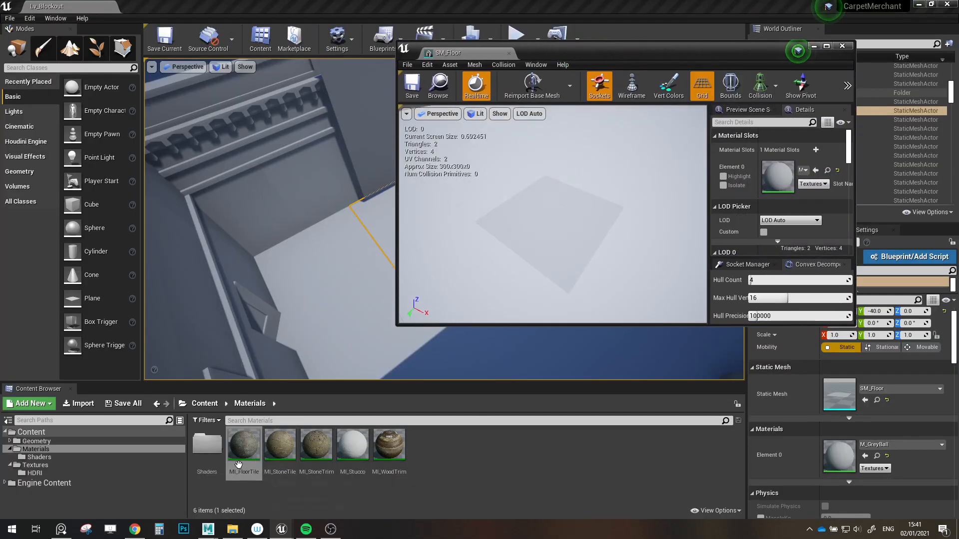
- Assign MI_FloorTile to the SM_Floor mesh's material slot, save the mesh, close its editor and clear the selection
drag(239, 465, 770, 183)
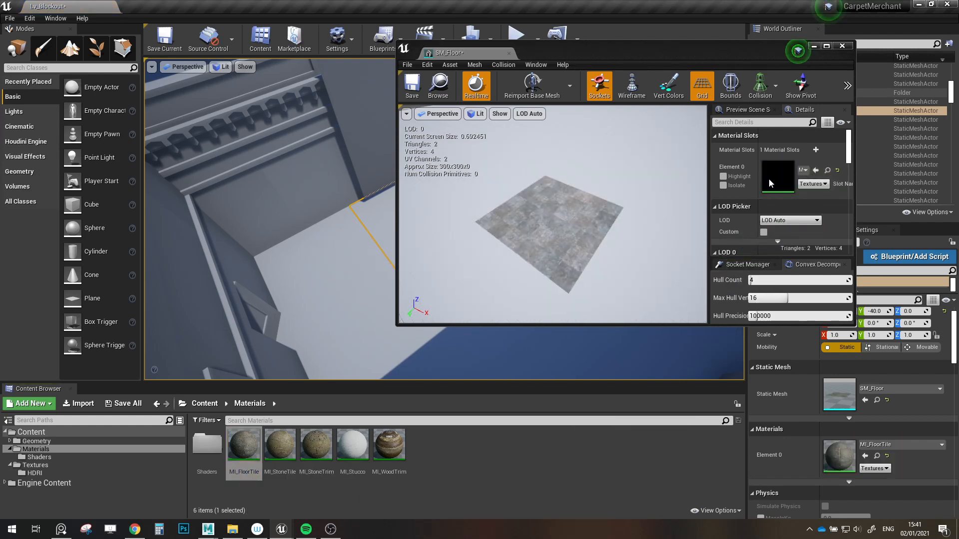
click(419, 96)
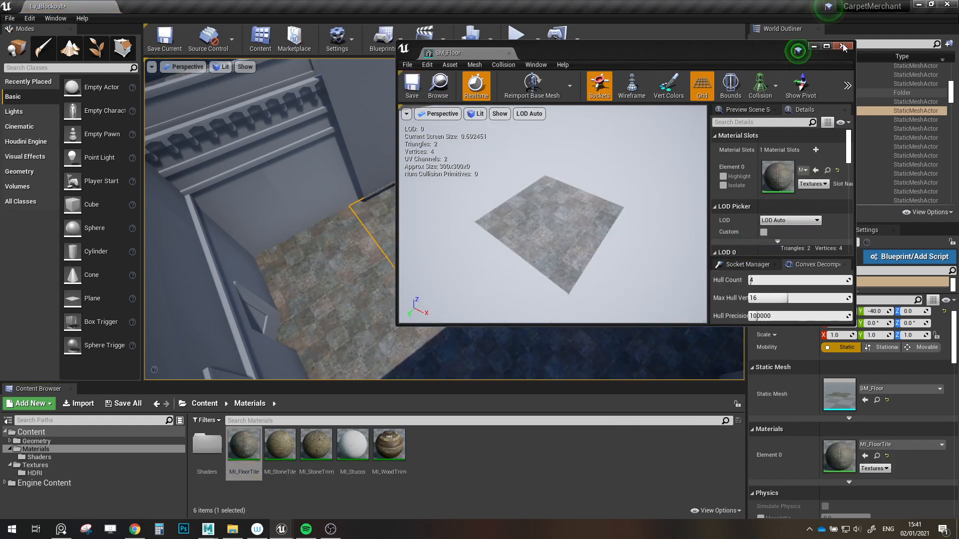
click(843, 46)
right_drag(553, 216, 560, 240)
key(Escape)
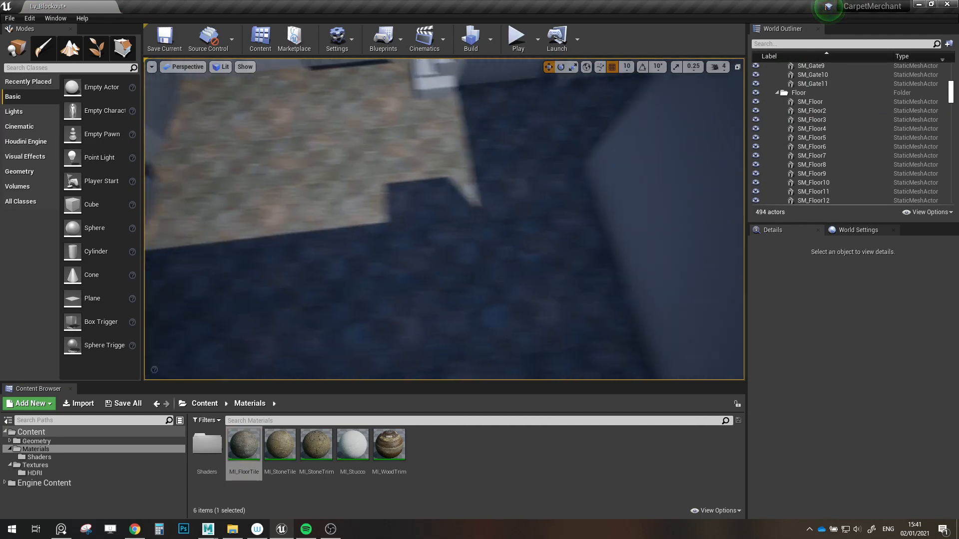
- Select the plain SM_Wall panel above the courtyard doors and view it together with the tiled floor
right_drag(444, 220, 415, 253)
click(363, 220)
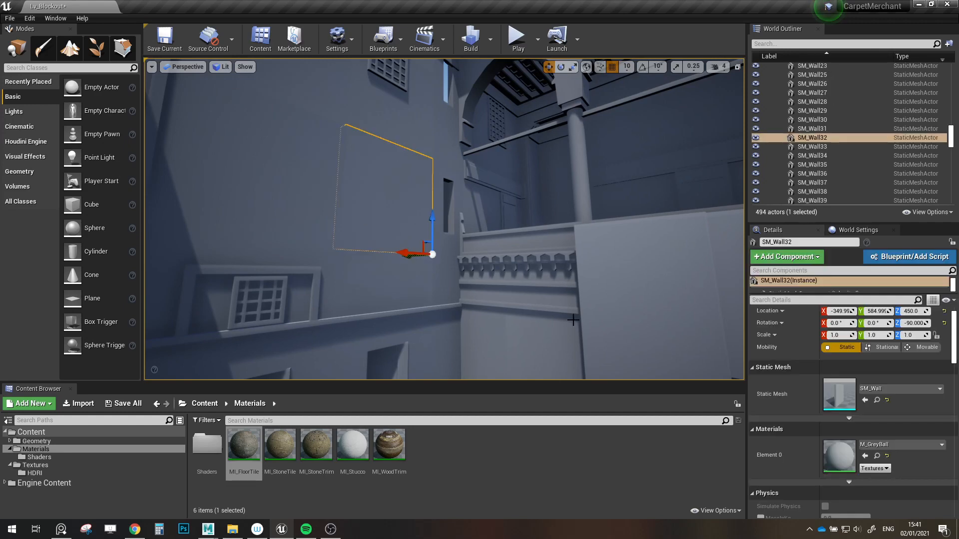
right_drag(573, 320, 590, 335)
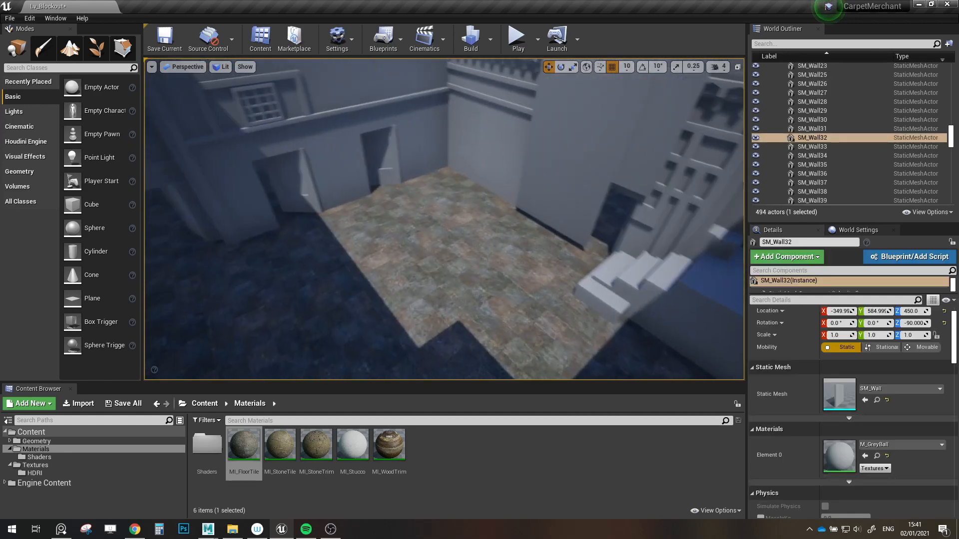
right_drag(444, 320, 430, 216)
click(481, 313)
click(437, 180)
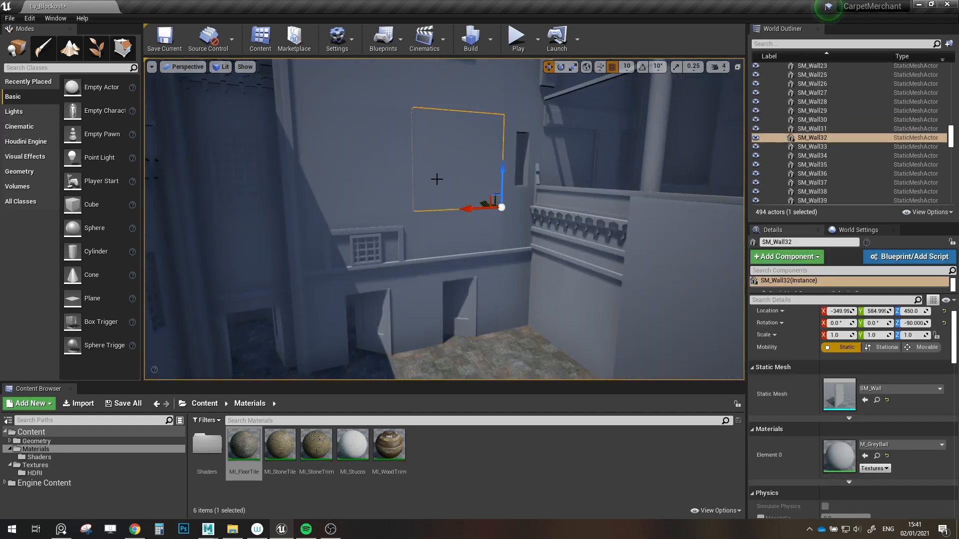
right_drag(461, 315, 445, 350)
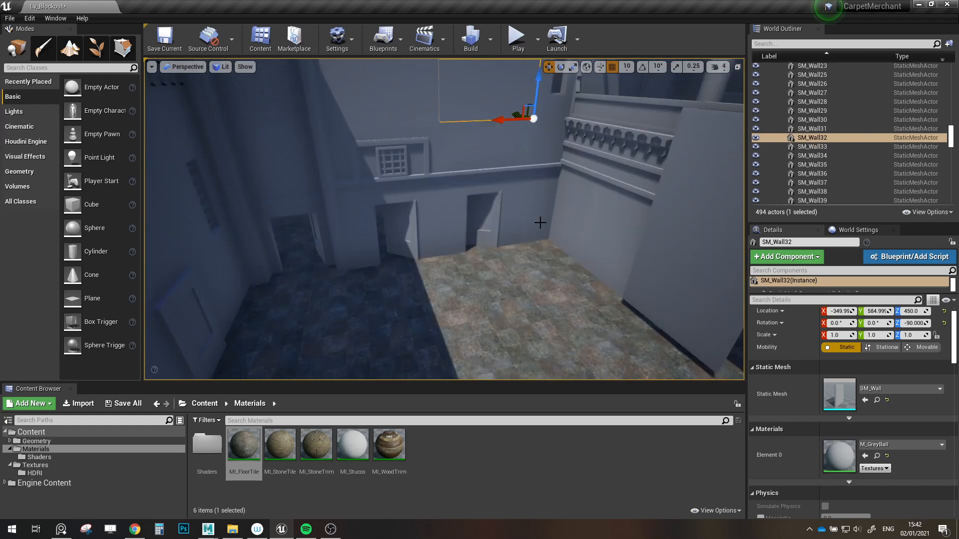
right_drag(568, 310, 597, 289)
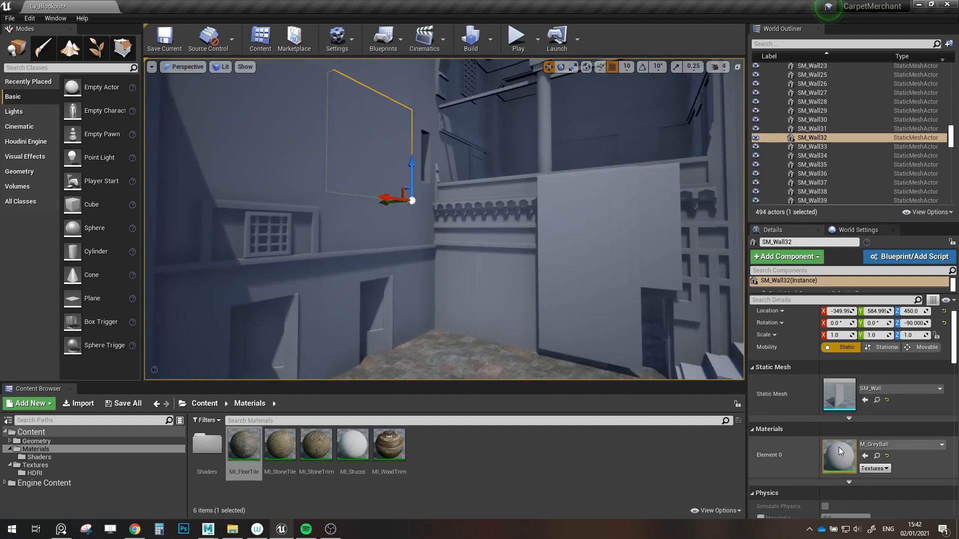
- Assign MI_StoneTile to the SM_Wall mesh's material slot, save the mesh, close its editor and clear the selection
double_click(830, 389)
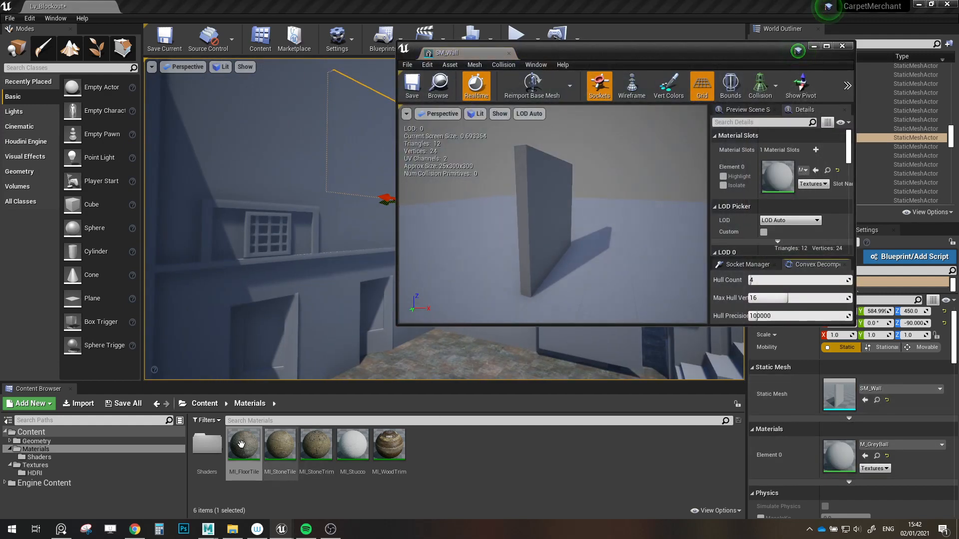
drag(280, 445, 774, 183)
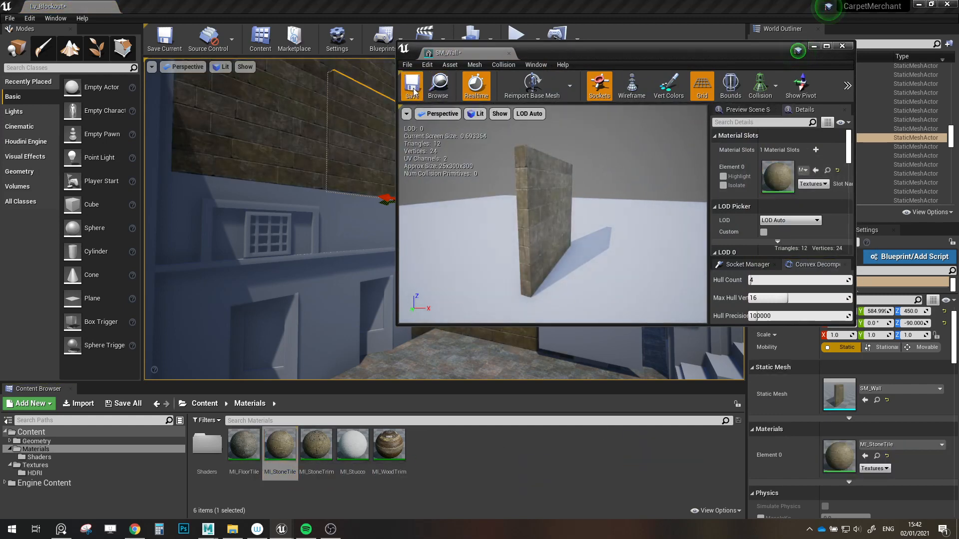
click(842, 45)
key(Escape)
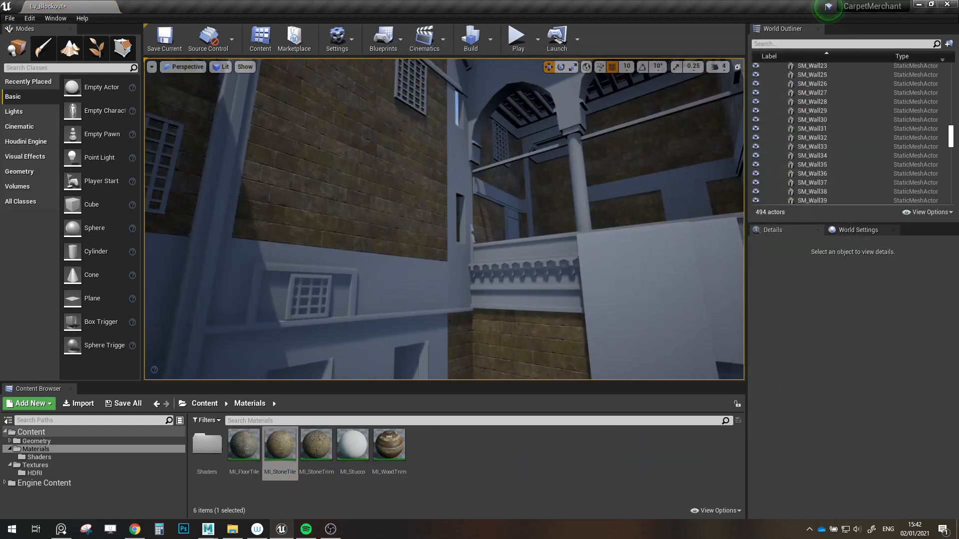
- Examine the stone tile walls and the tiled floor from different places around the courtyard
right_drag(444, 219, 481, 254)
key(w)
key(w)
key(w)
key(s)
key(w)
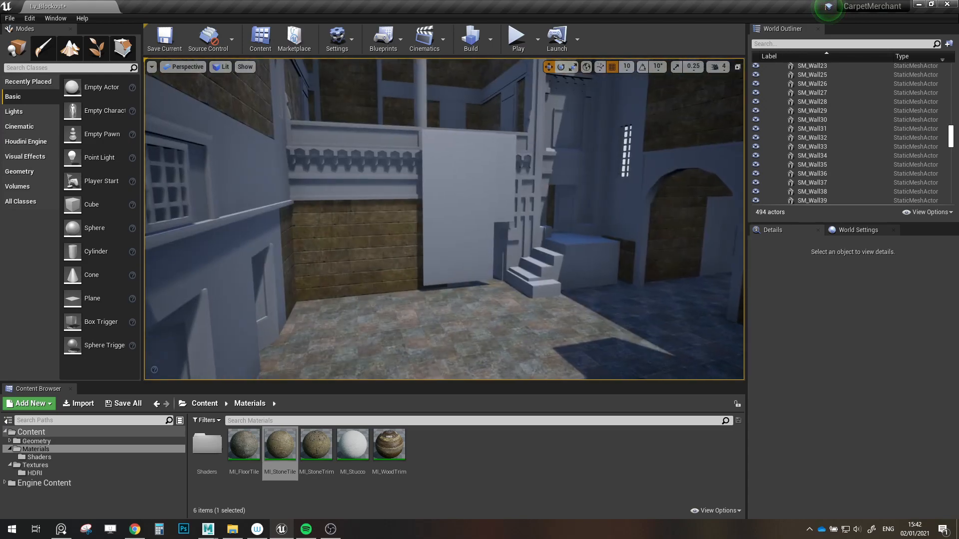
drag(385, 272, 385, 235)
right_drag(385, 272, 309, 289)
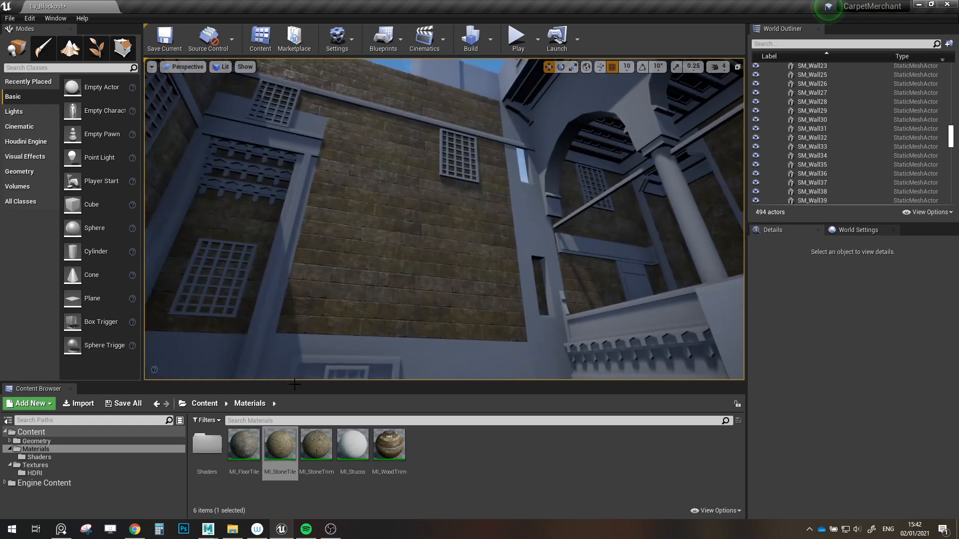
- Open the M_Basic material from the Shaders folder and maximize its editor window
double_click(212, 449)
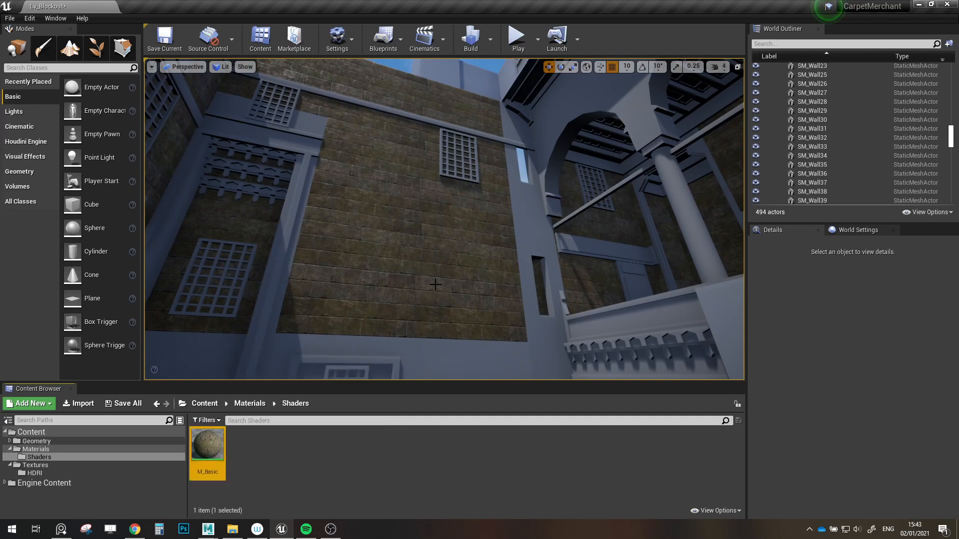
right_drag(436, 284, 589, 334)
key(w)
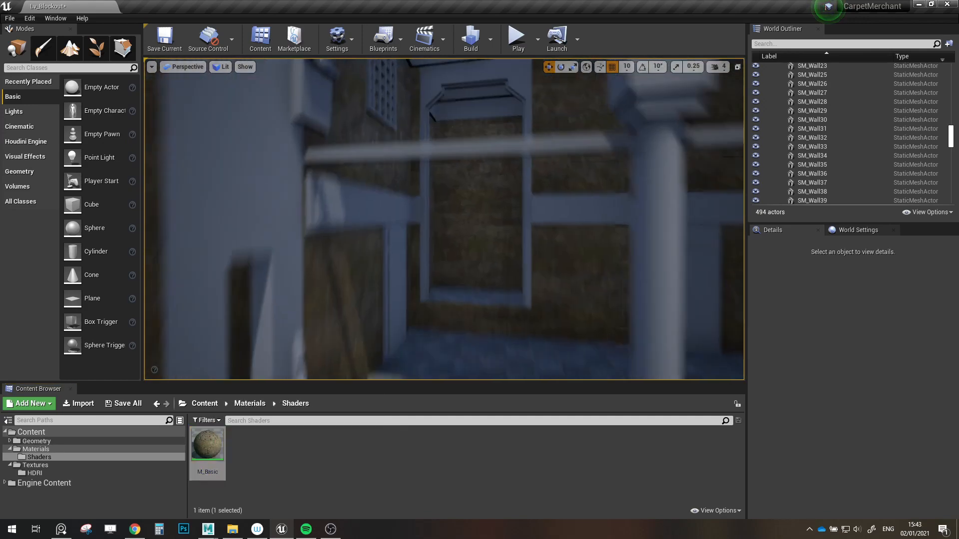
right_drag(444, 219, 469, 140)
key(w)
key(w)
key(w)
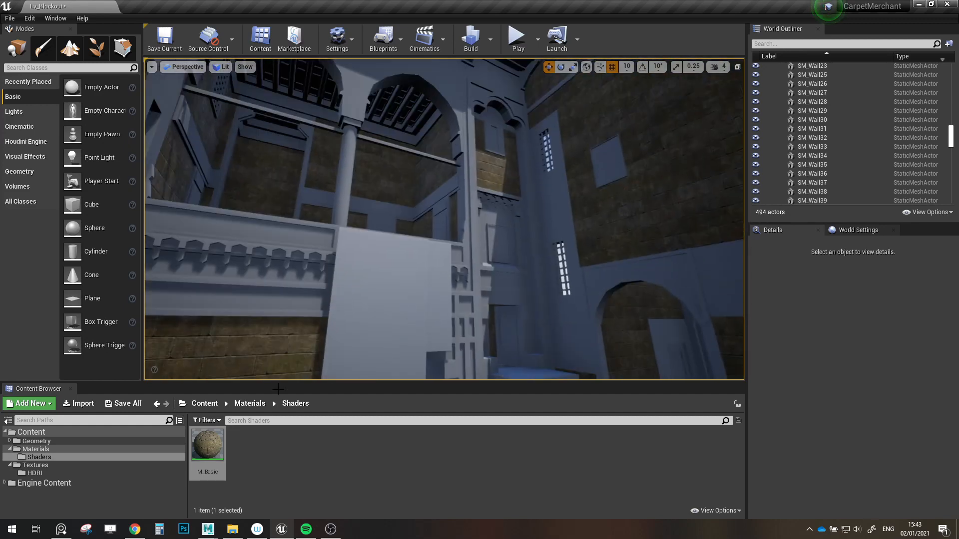
double_click(203, 453)
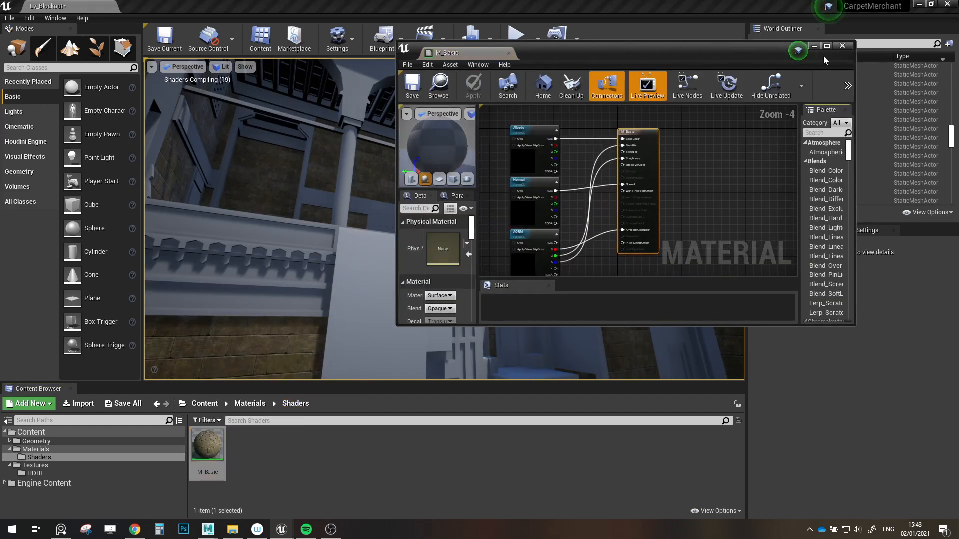
click(823, 48)
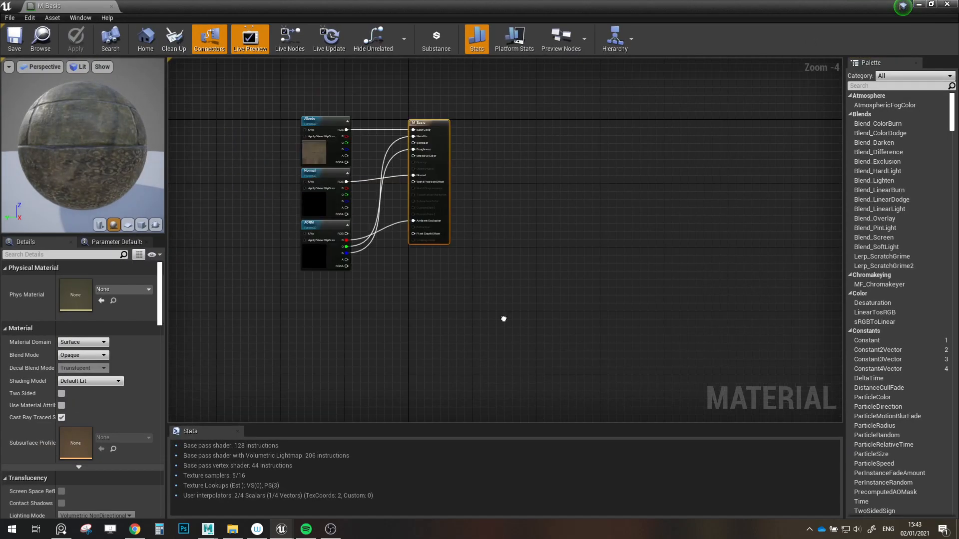
- Examine the Albedo, Normal and AORM texture nodes in the M_Basic graph and the material's place in the Shaders folder
right_drag(338, 126, 420, 176)
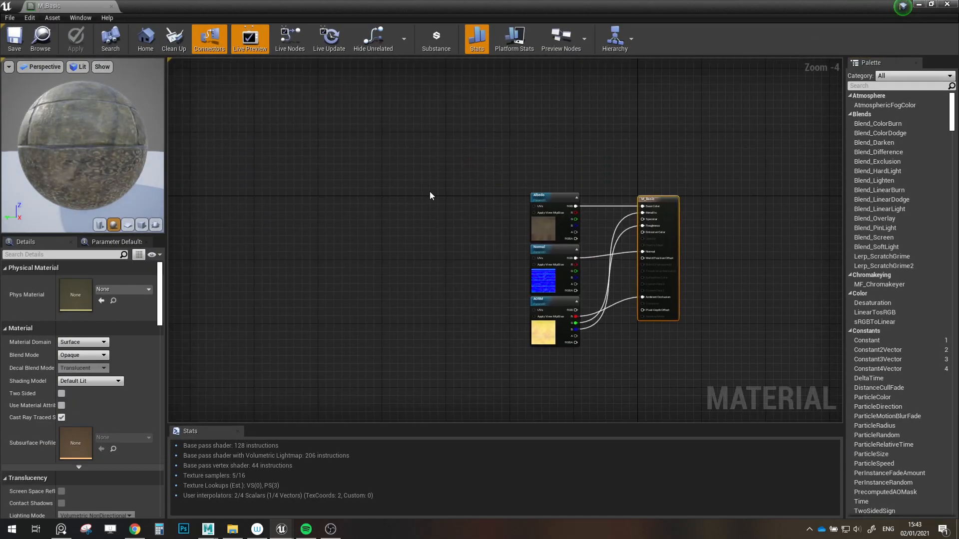
drag(430, 191, 549, 359)
click(431, 321)
drag(423, 4, 425, 36)
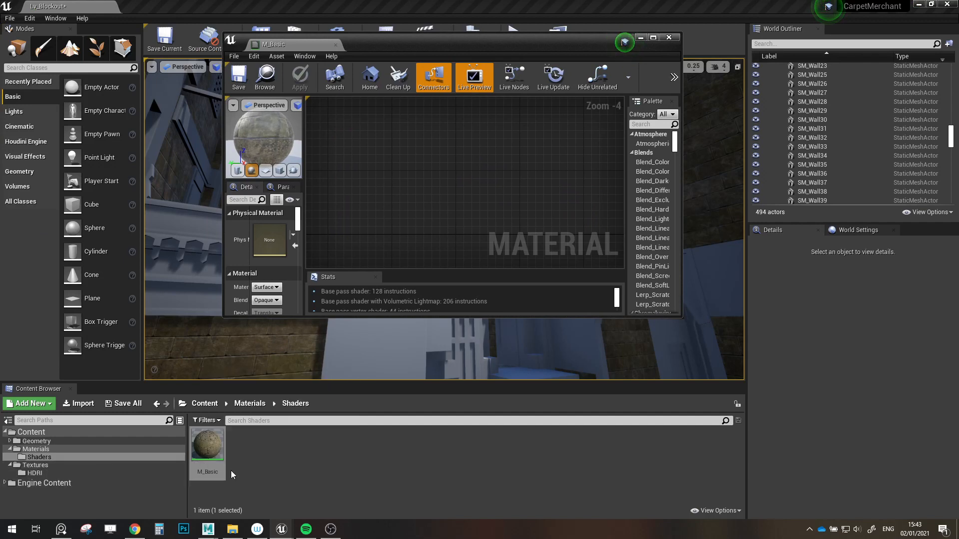
click(59, 459)
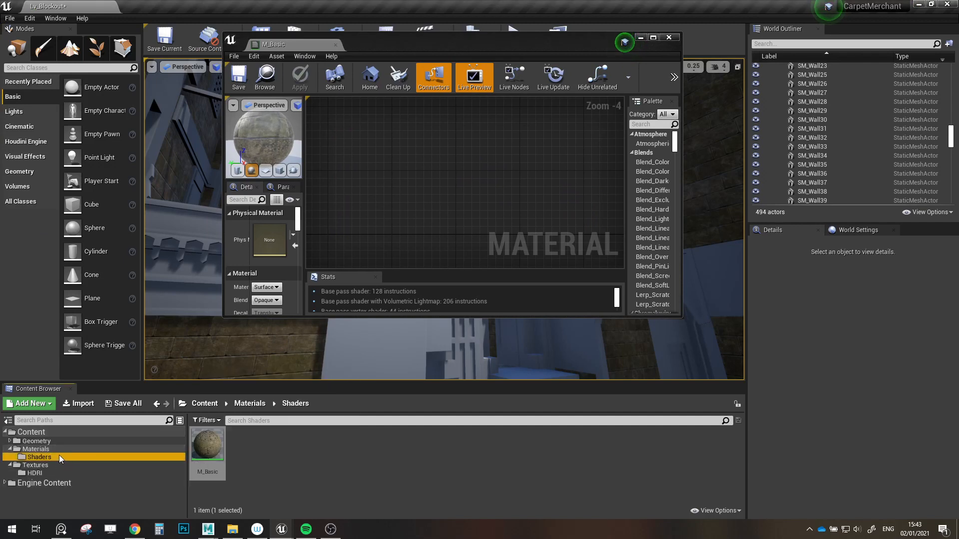
click(654, 38)
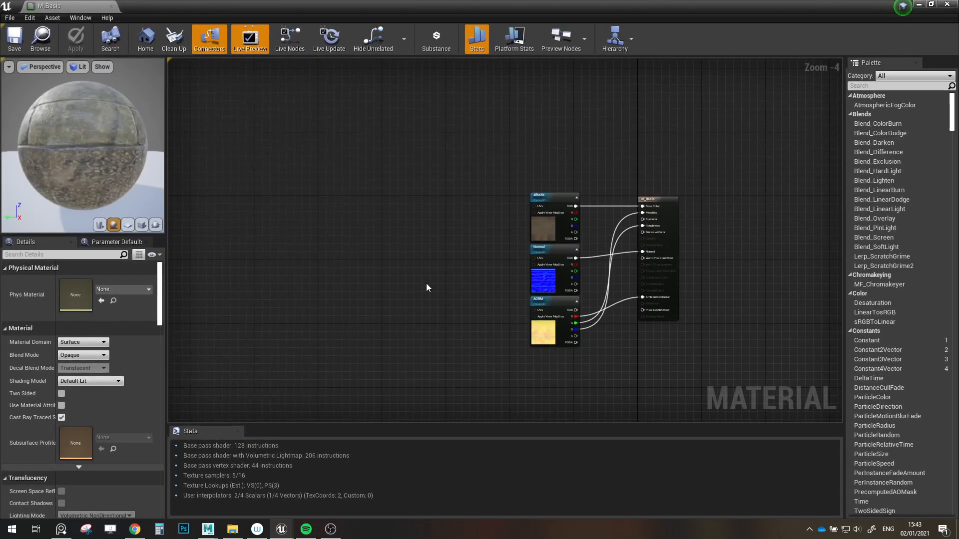
right_drag(427, 283, 448, 317)
right_drag(498, 287, 463, 265)
scroll(503, 295, up, 3)
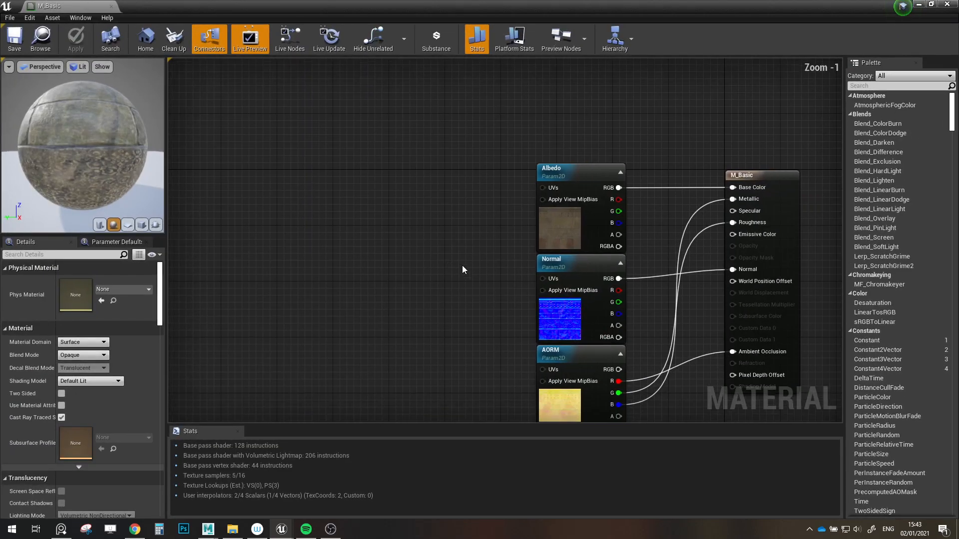
- Move the Albedo texture node well away from the Normal and AORM nodes to free space around it
click(559, 227)
scroll(568, 289, down, 2)
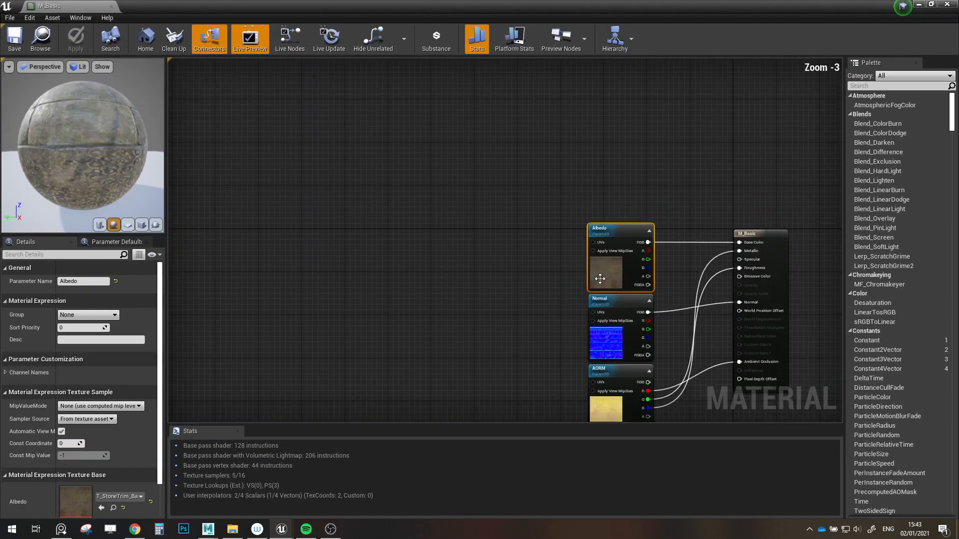
drag(595, 280, 258, 193)
click(371, 254)
right_drag(371, 254, 499, 288)
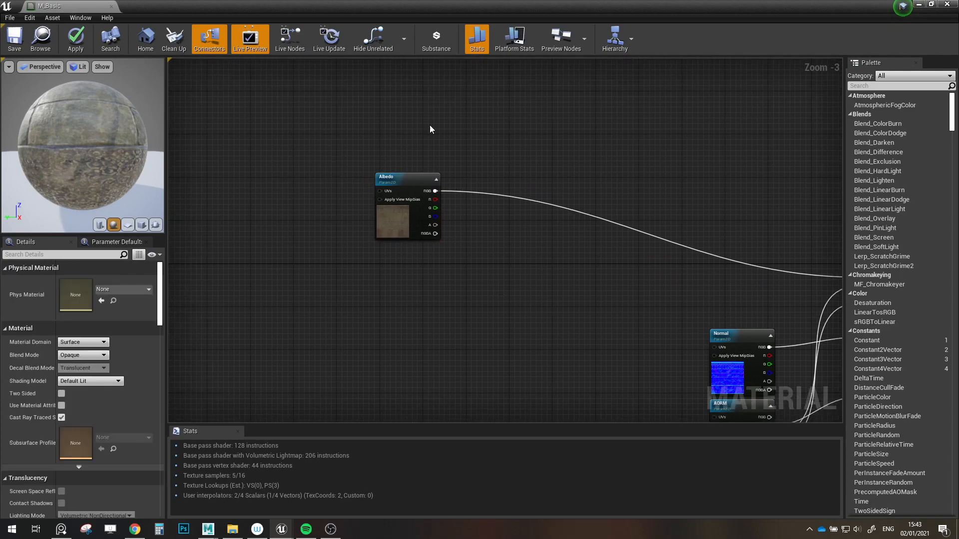
- Bring the T_Stone_Tile base color texture from the Textures folder into the graph and place its sample node below Albedo
double_click(469, 5)
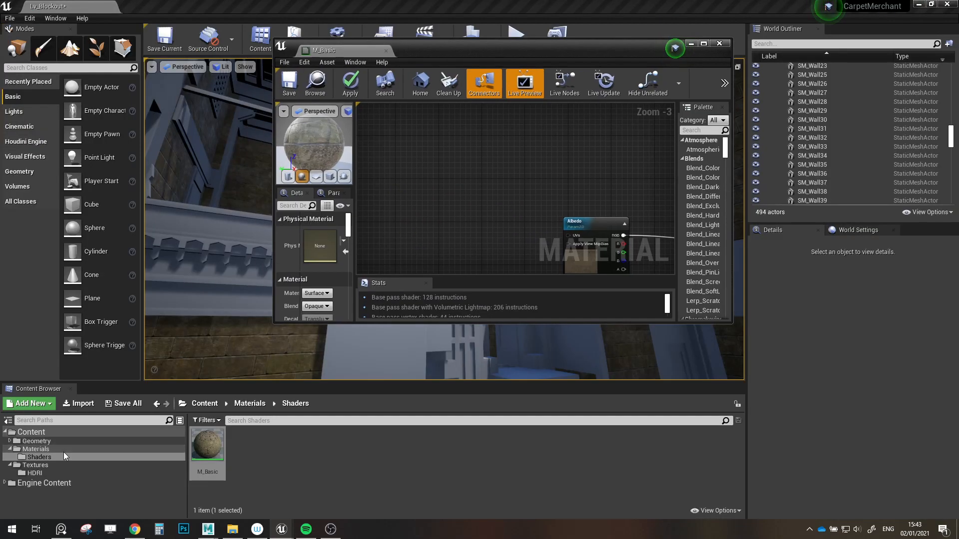
click(35, 465)
drag(244, 445, 485, 202)
click(703, 43)
scroll(330, 215, up, 3)
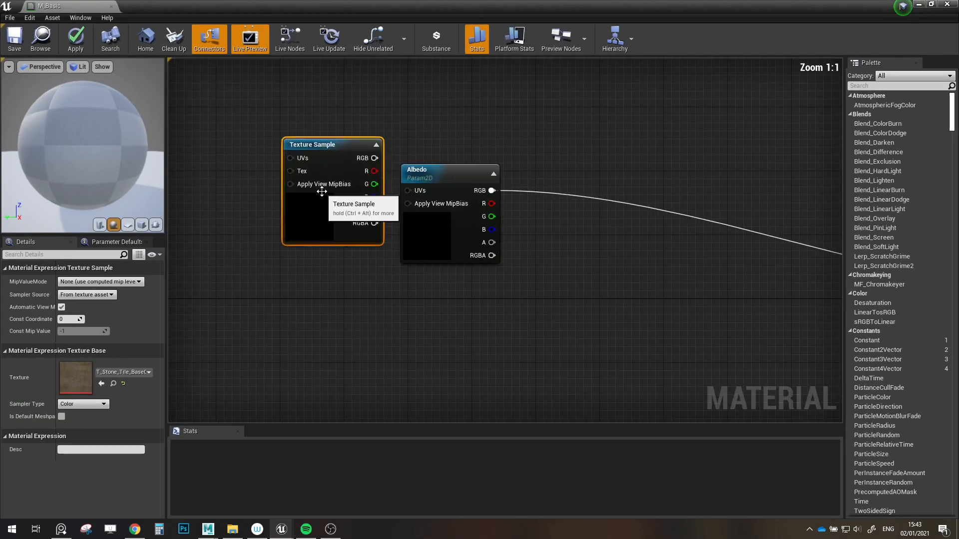
drag(346, 252, 466, 404)
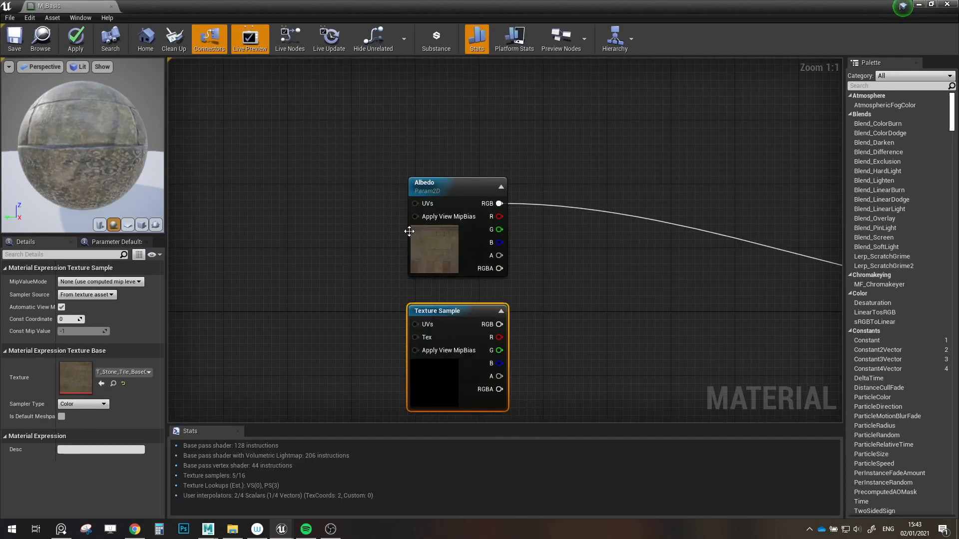
right_drag(556, 329, 523, 265)
- Convert the stone tile texture sample to a parameter named test
right_click(416, 323)
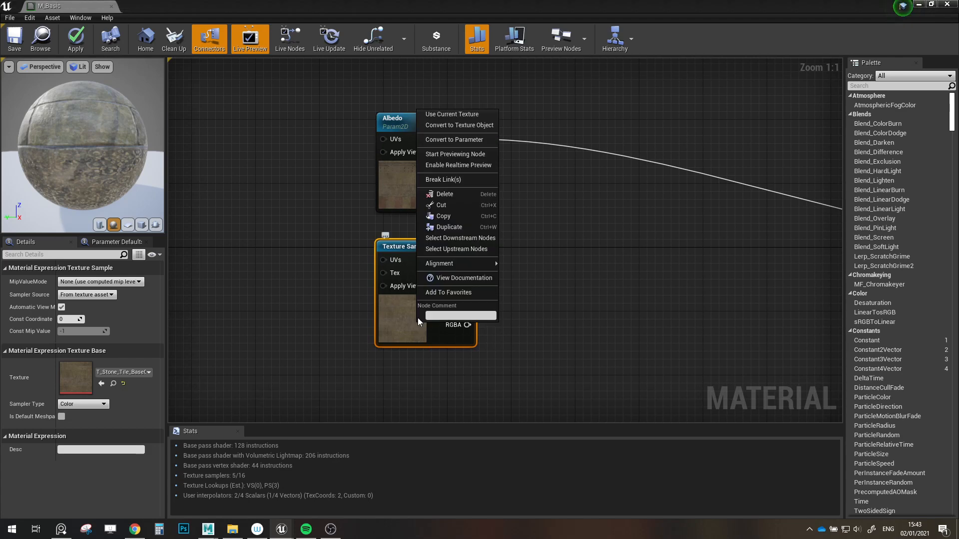
click(453, 142)
text(test)
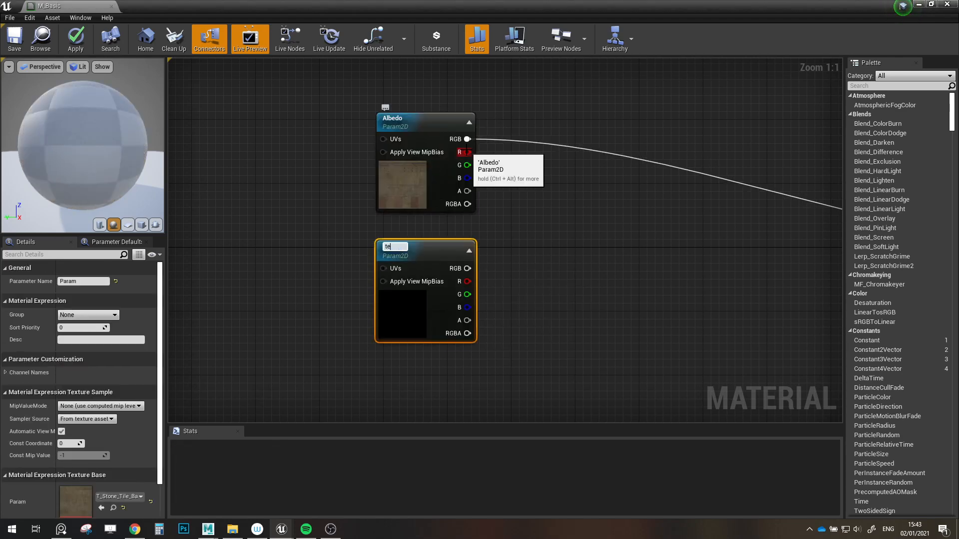
key(Return)
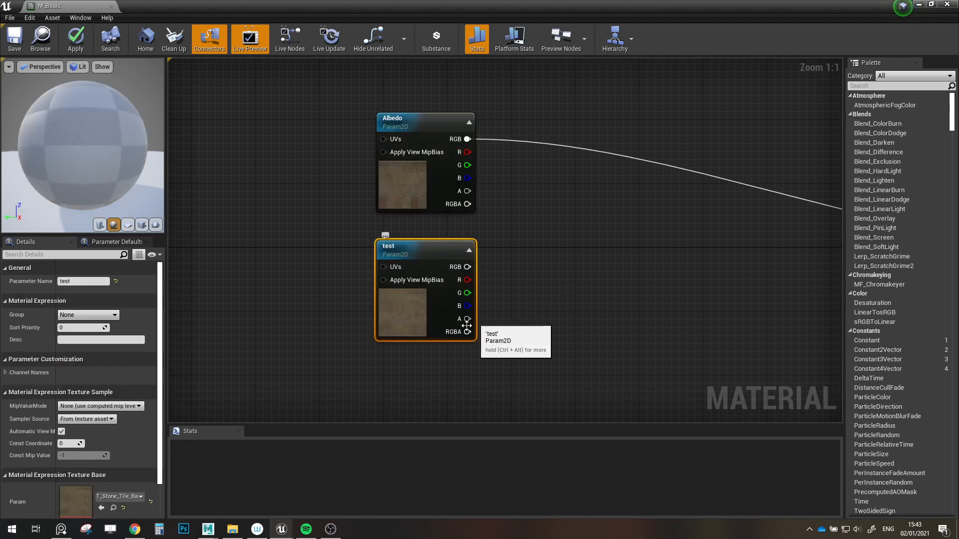
- Delete the test texture parameter node from the graph
scroll(619, 337, down, 2)
right_drag(616, 336, 532, 278)
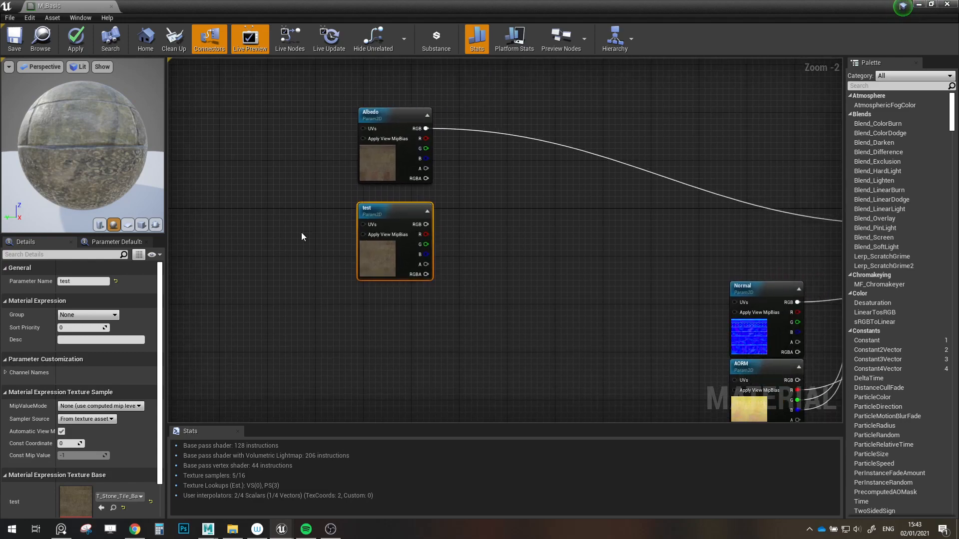
key(Delete)
- Add a Multiply node beside the Albedo node and connect Albedo's RGB output to its A input
right_drag(488, 235, 467, 305)
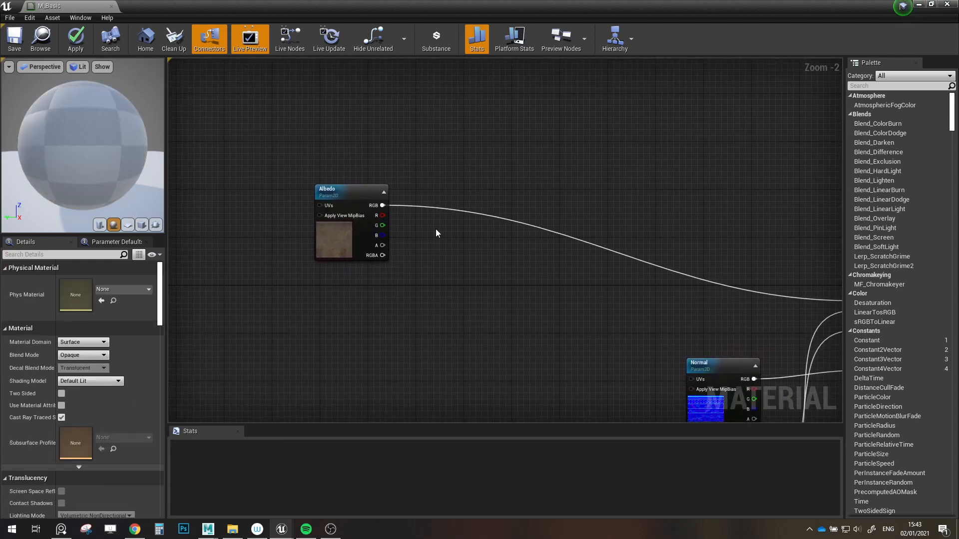
scroll(476, 263, up, 2)
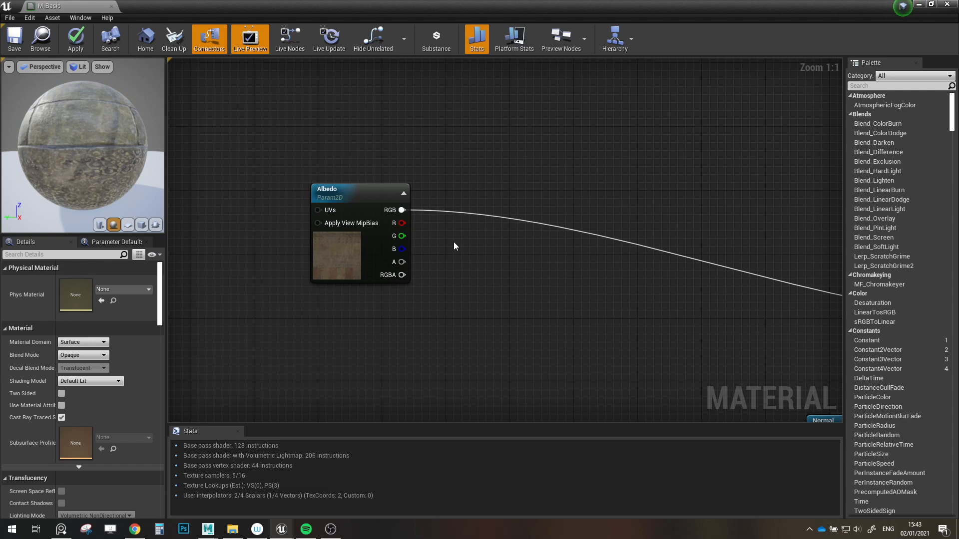
click(484, 263)
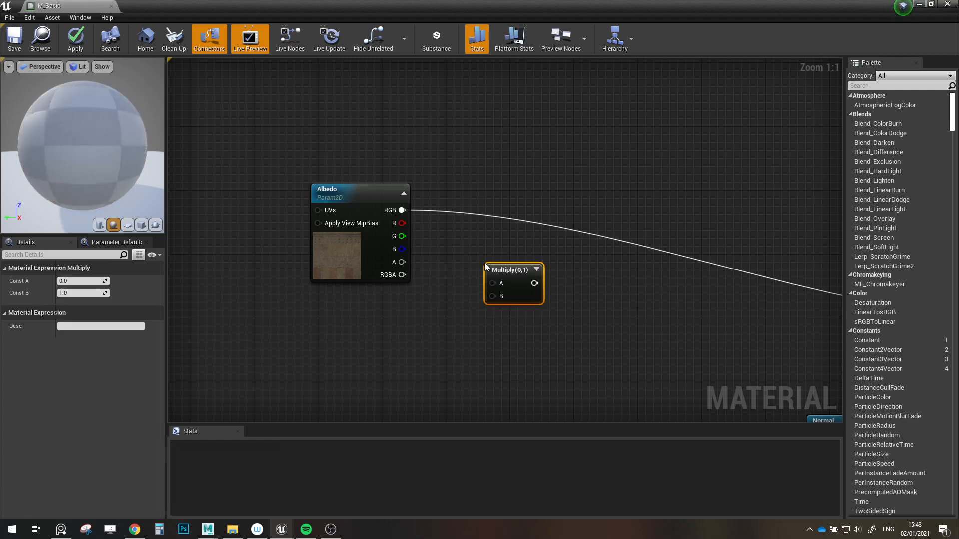
drag(402, 210, 492, 284)
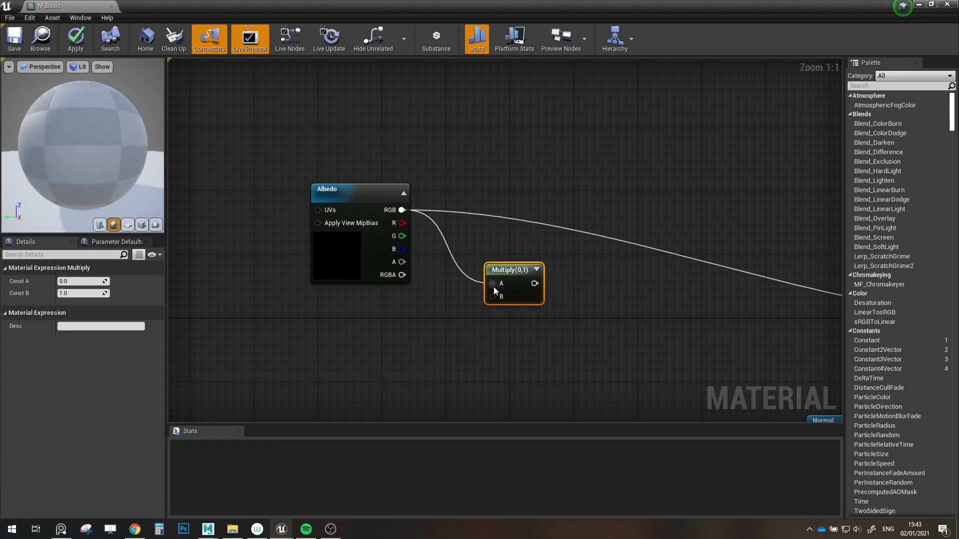
- Place a Constant node below the Albedo node and delete it
click(447, 317)
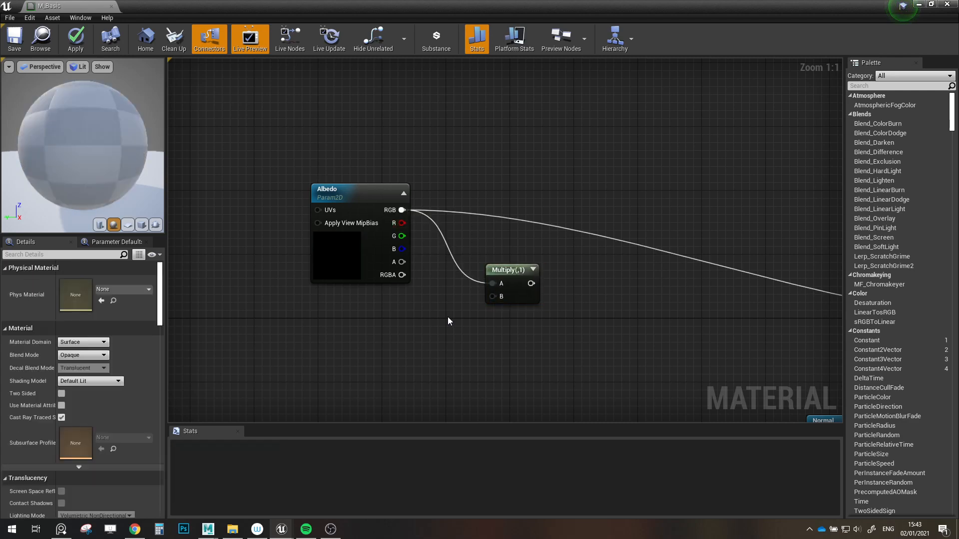
click(376, 311)
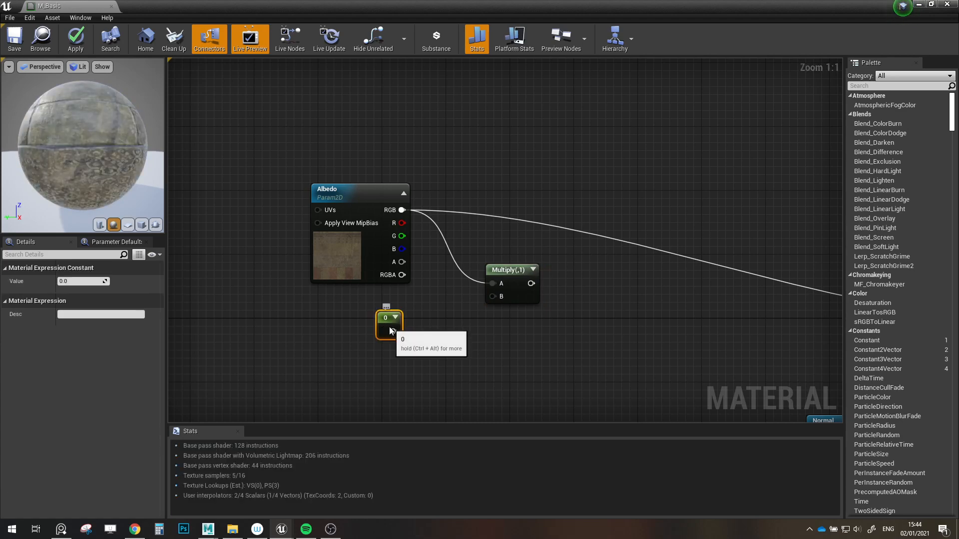
mouse_move(389, 326)
mouse_down()
mouse_move(355, 340)
mouse_move(347, 321)
mouse_move(403, 333)
mouse_up()
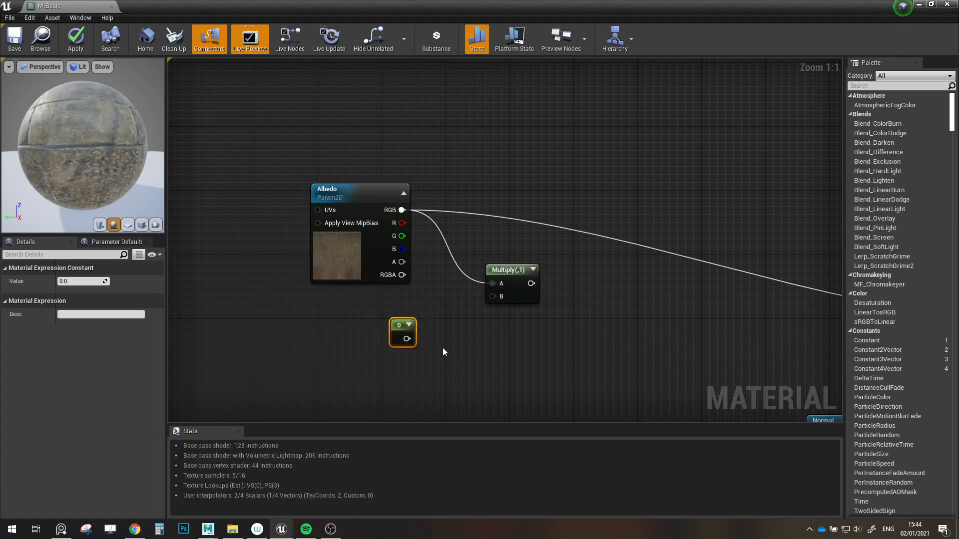
click(443, 350)
click(402, 334)
key(Delete)
- Search the graph's node list for parameter and constant nodes, add a Constant and delete it again
right_click(394, 331)
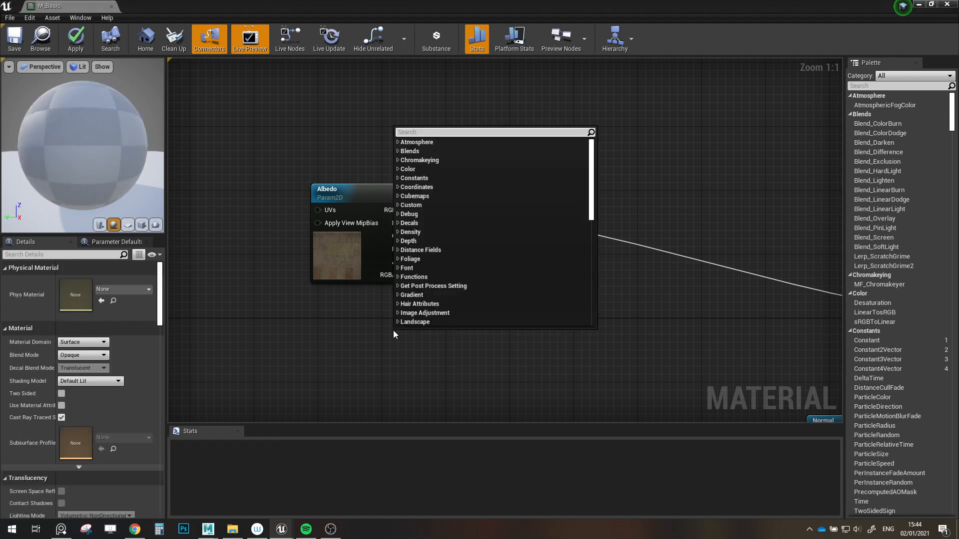
text(para)
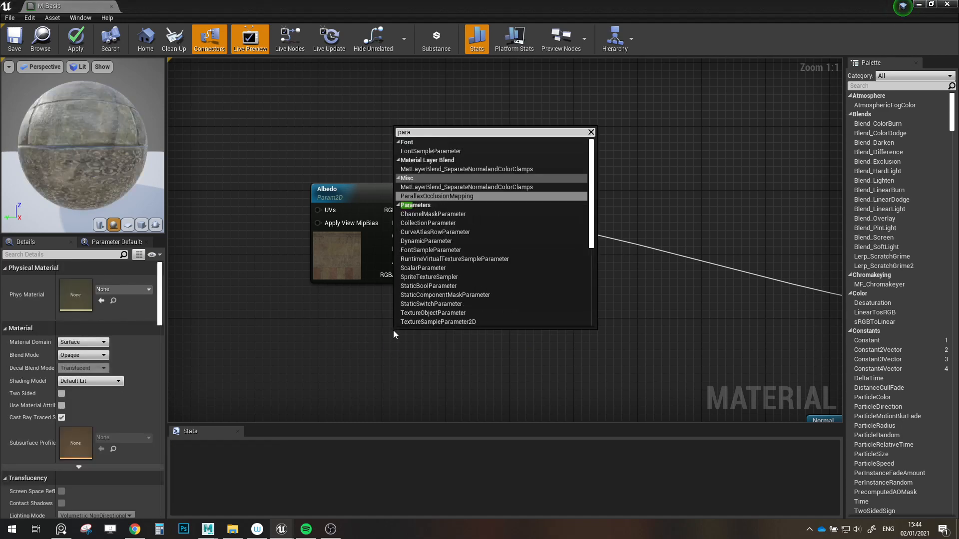
key(BackSpace)
key(BackSpace)
key(BackSpace)
key(BackSpace)
text(constan)
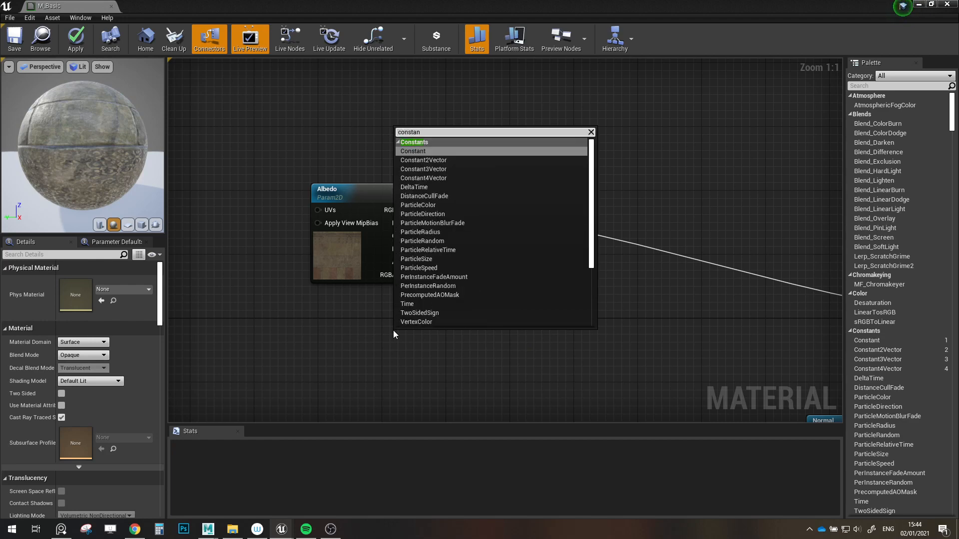
click(419, 151)
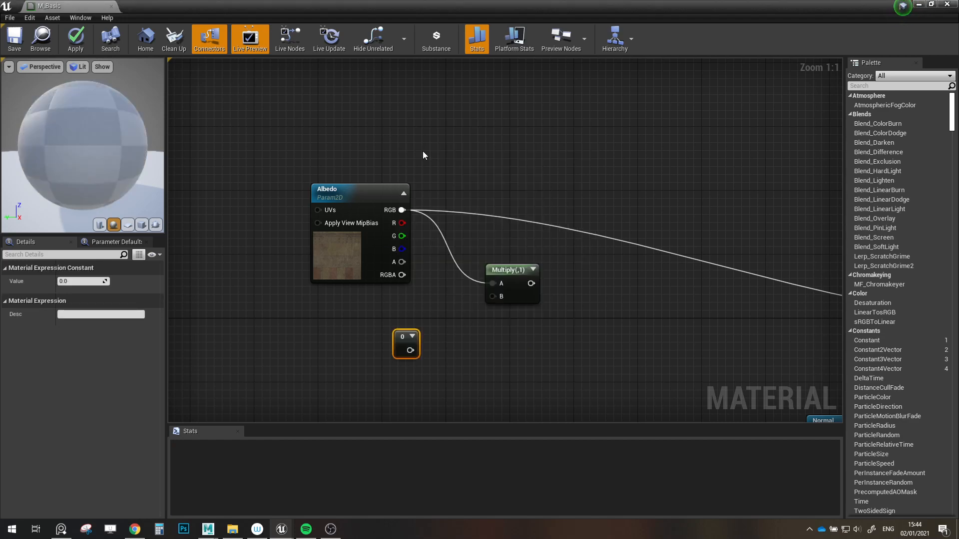
key(Delete)
- Try to convert a new Constant node below Albedo to a parameter and delete the node
right_drag(402, 342, 384, 338)
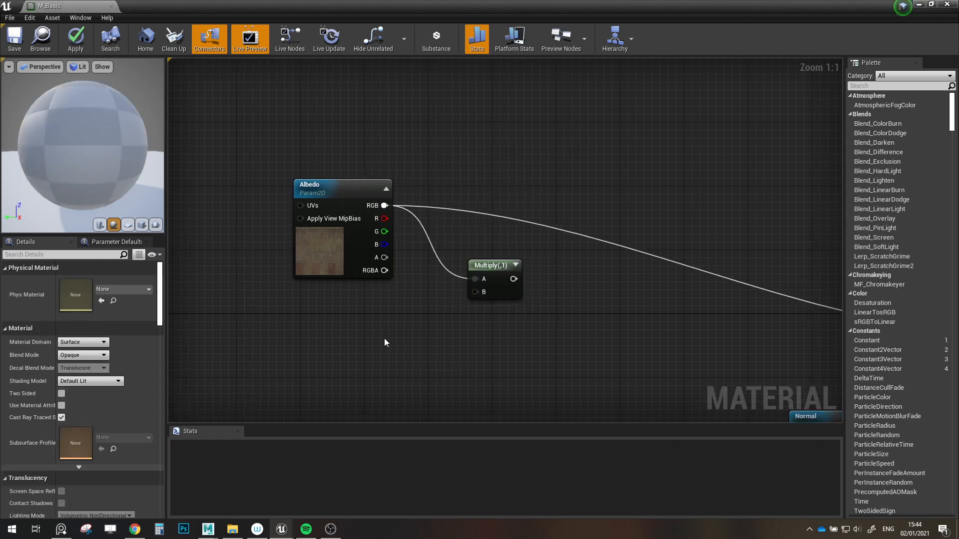
key(1)
click(356, 322)
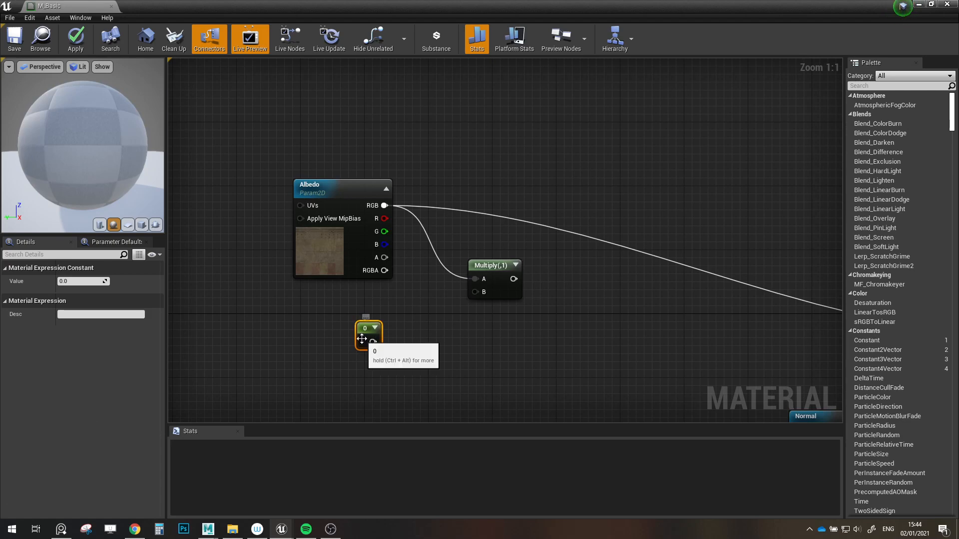
drag(363, 345, 372, 337)
right_click(367, 334)
click(400, 342)
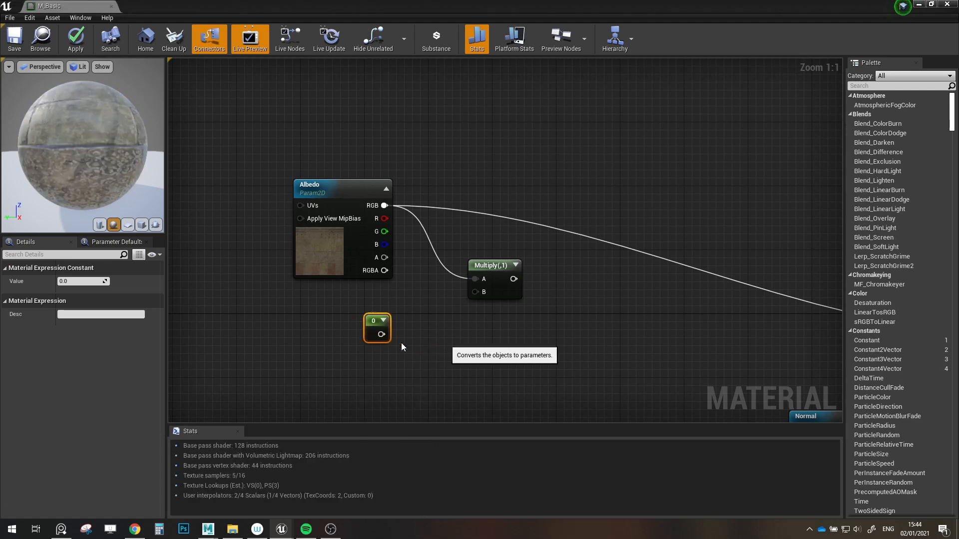
click(485, 349)
click(382, 334)
key(Delete)
- Add a scalar parameter node named Brightness below the Albedo node
right_drag(411, 326, 451, 327)
key(s)
click(385, 316)
text(ssssssss)
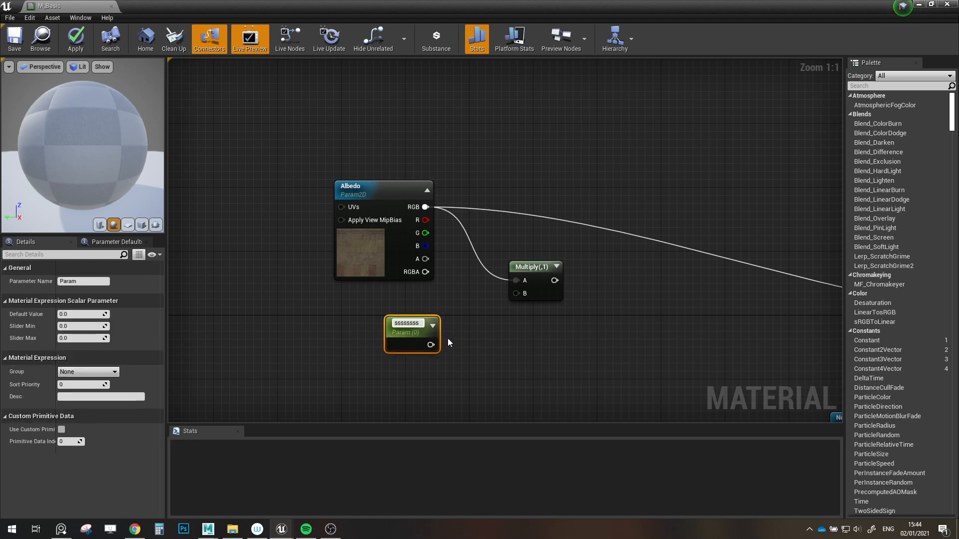
key(ctrl+a)
key(BackSpace)
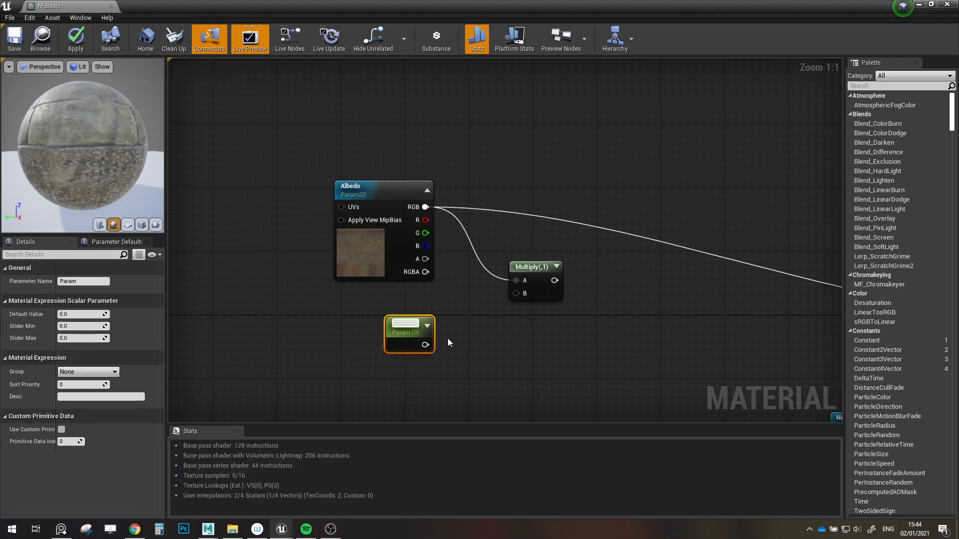
text(Brightness)
key(Return)
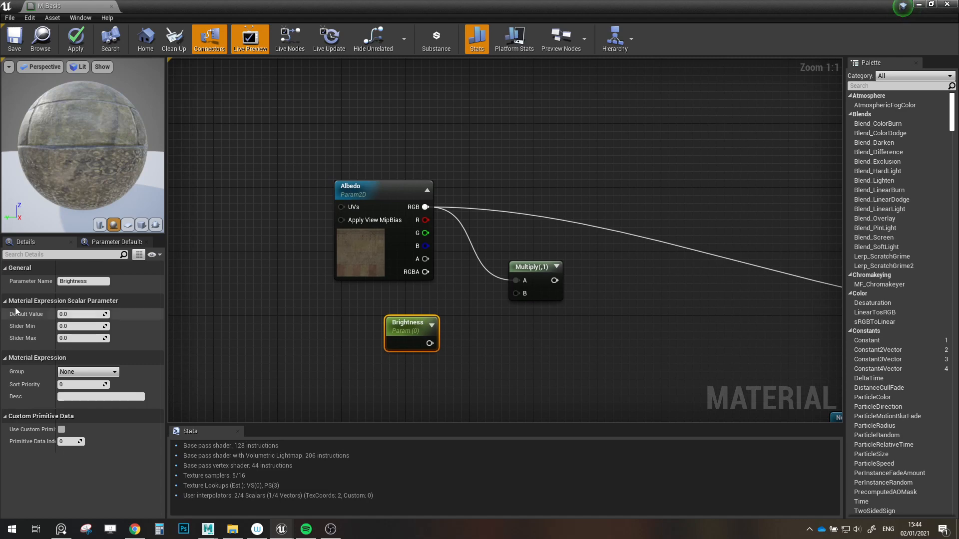
- Set Brightness's default value to 1 and connect its output to the Multiply node's B input
click(63, 314)
text(1)
click(464, 341)
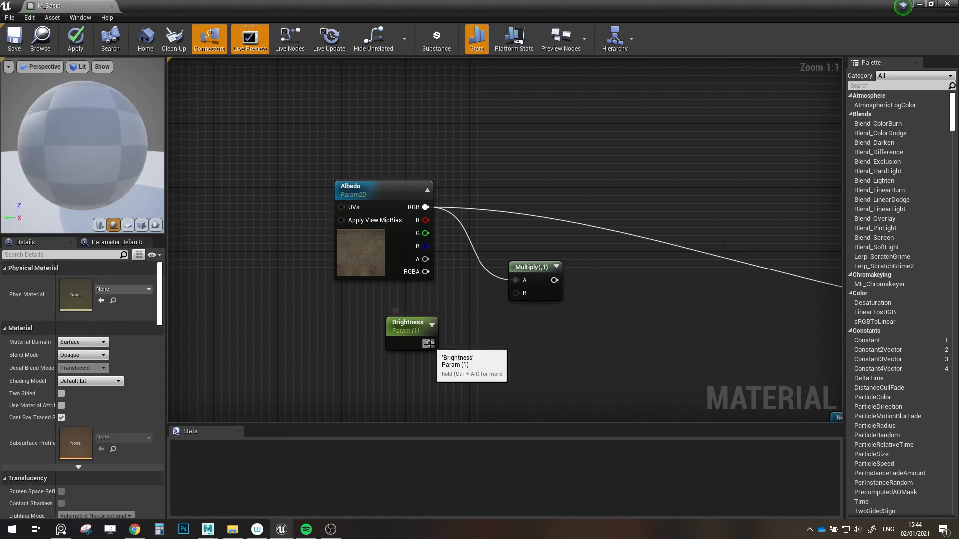
drag(430, 343, 504, 259)
- Preview the Multiply node and show the material preview on a plane
right_click(504, 259)
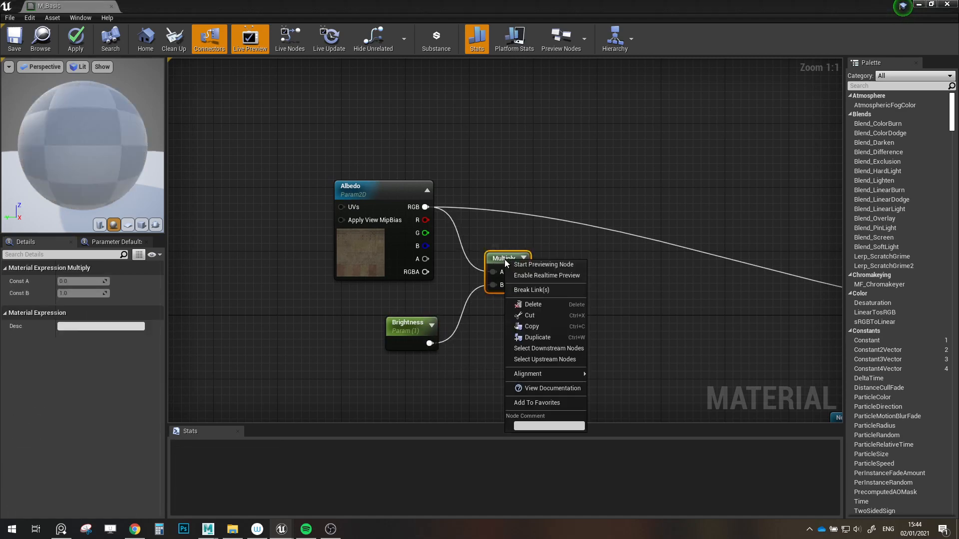
click(515, 263)
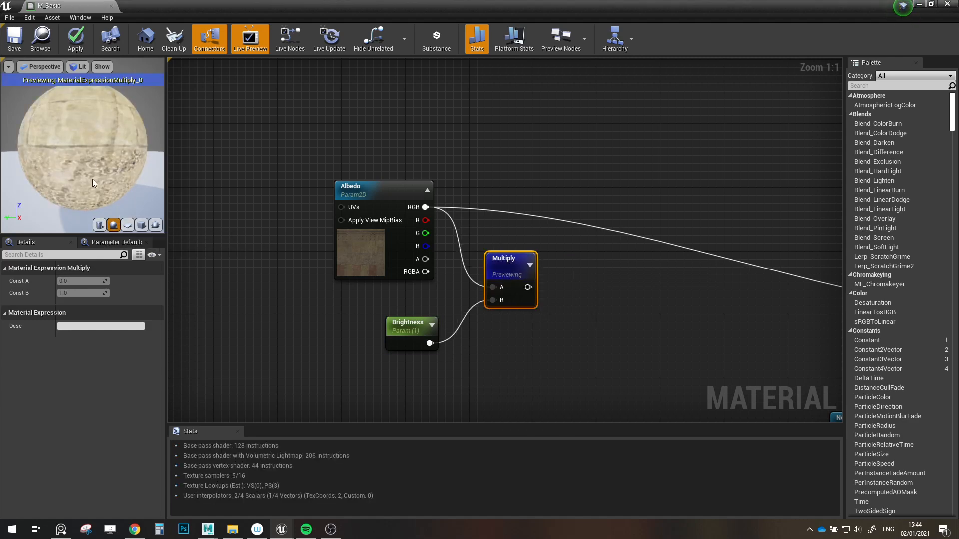
drag(92, 179, 89, 184)
click(127, 225)
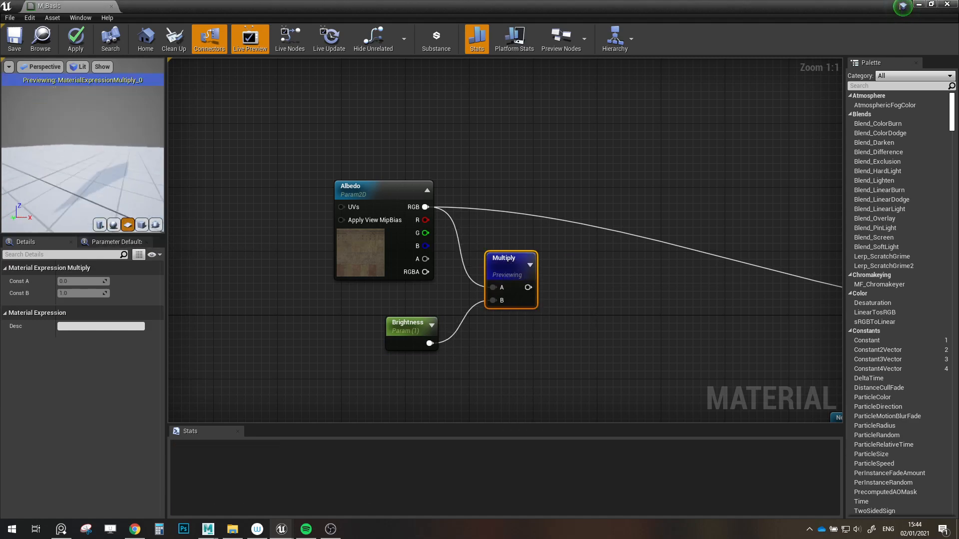
scroll(66, 146, up, 4)
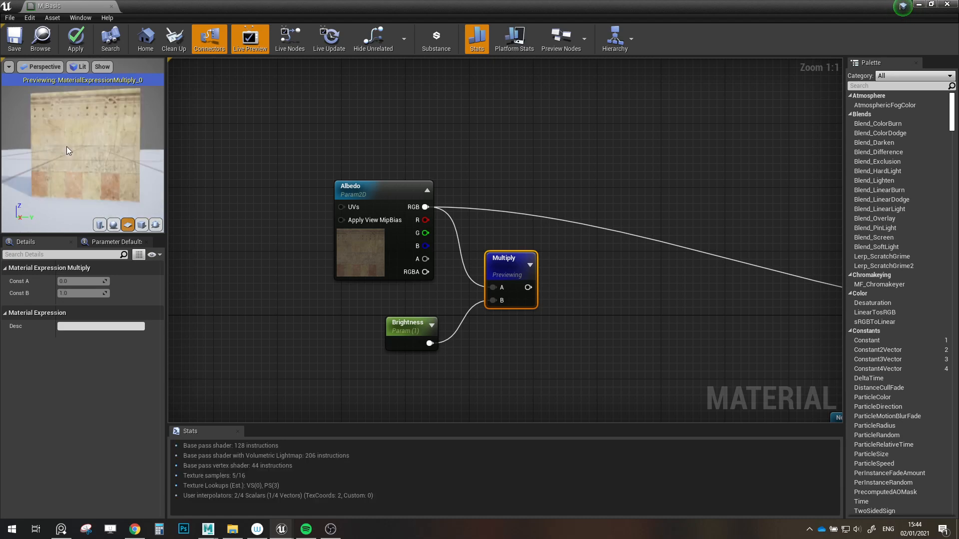
drag(67, 147, 82, 147)
- Test Brightness default values of 0.5 and 0.1 in the material preview
click(405, 330)
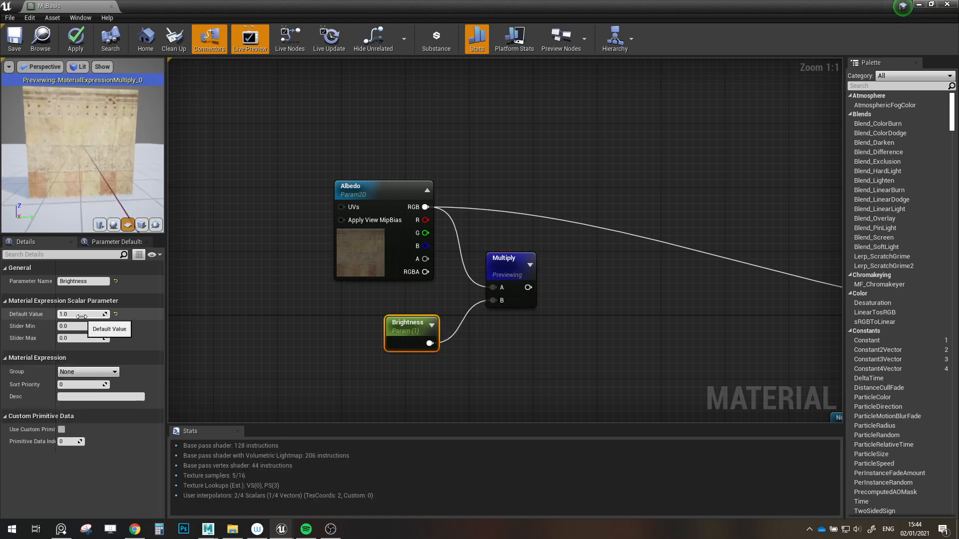
click(82, 317)
text(.5)
key(Return)
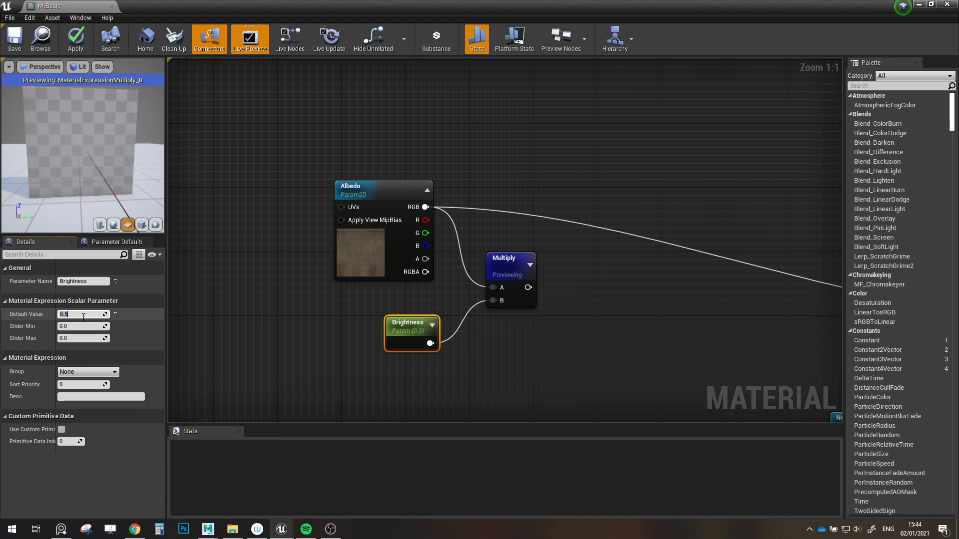
text(.1)
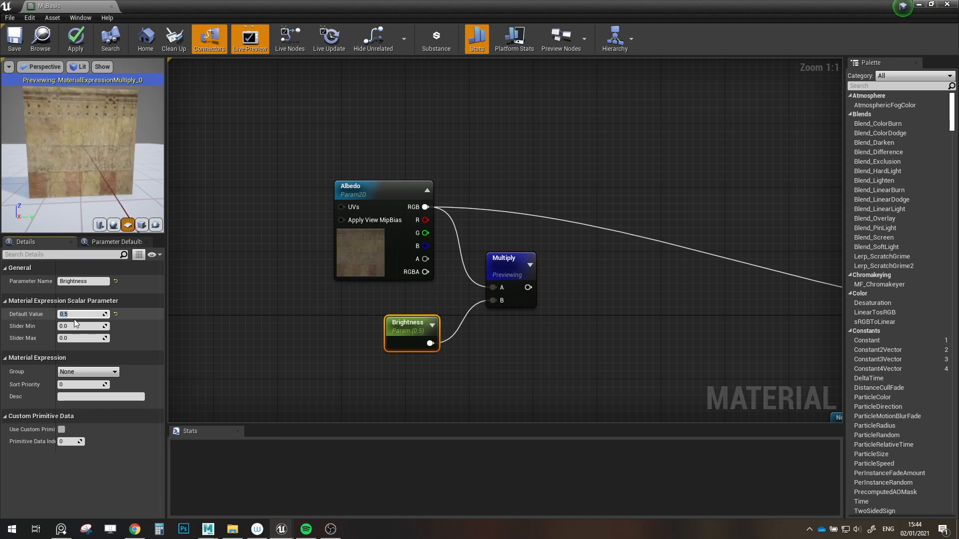
key(Return)
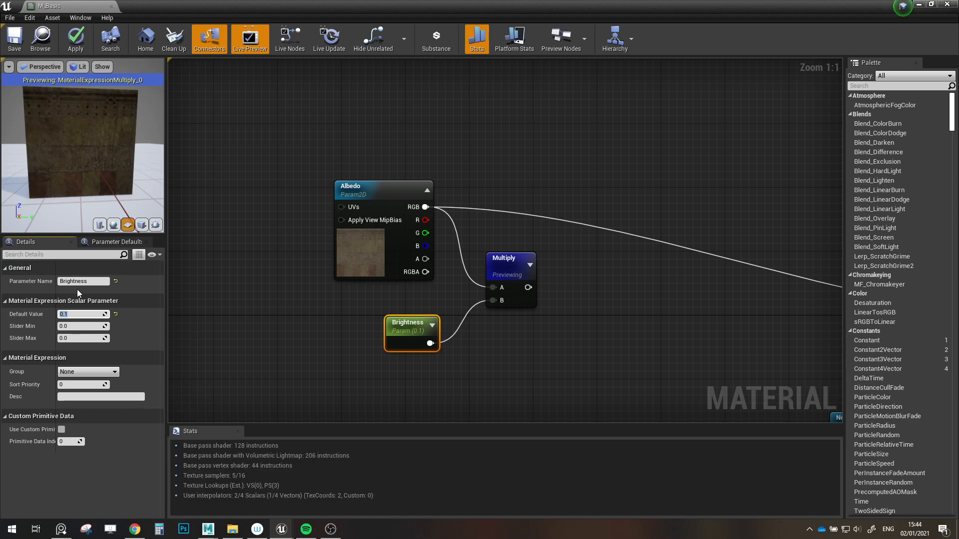
- Test Brightness default values of 1 and 5 in the material preview
text(1)
key(Return)
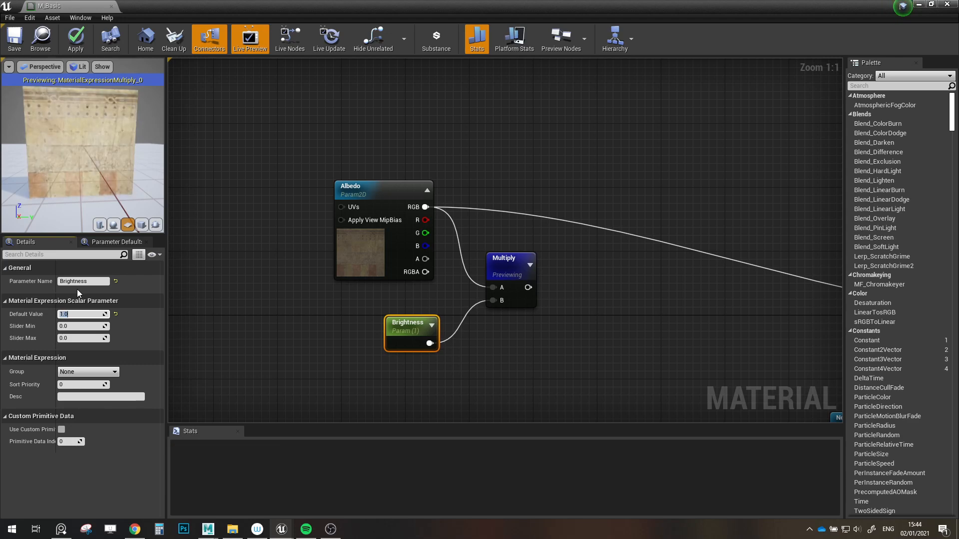
text(5)
key(Return)
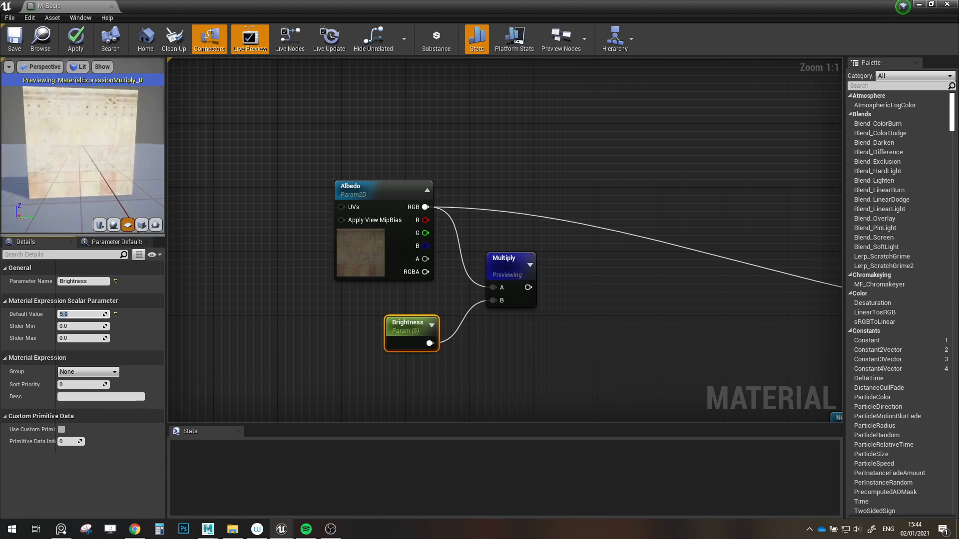
- Test an extreme Brightness default value of 1000 in the material preview
click(83, 315)
text(100)
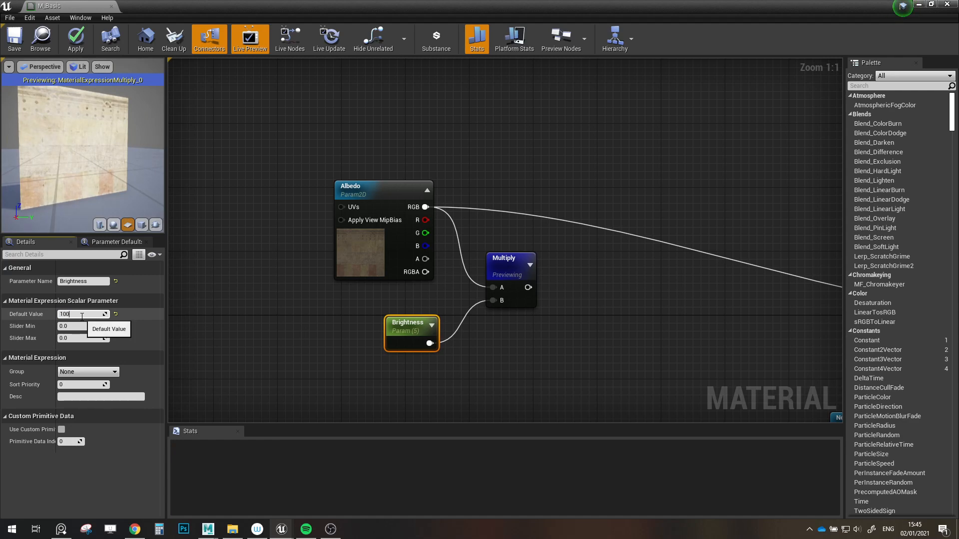
text(0)
key(Return)
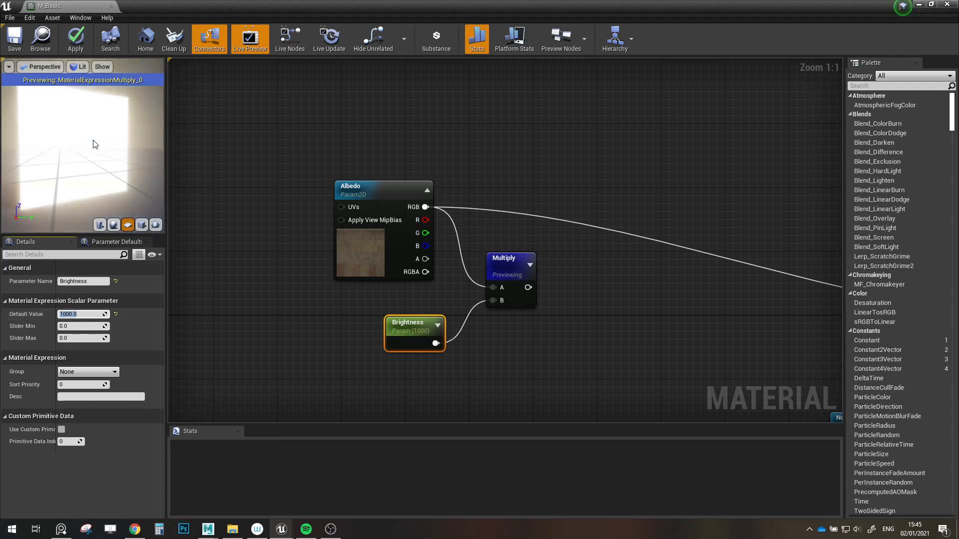
scroll(93, 145, down, 3)
- Feed Multiply's output into a new Clamp node beside it and preview the Clamp node
right_drag(561, 304, 507, 309)
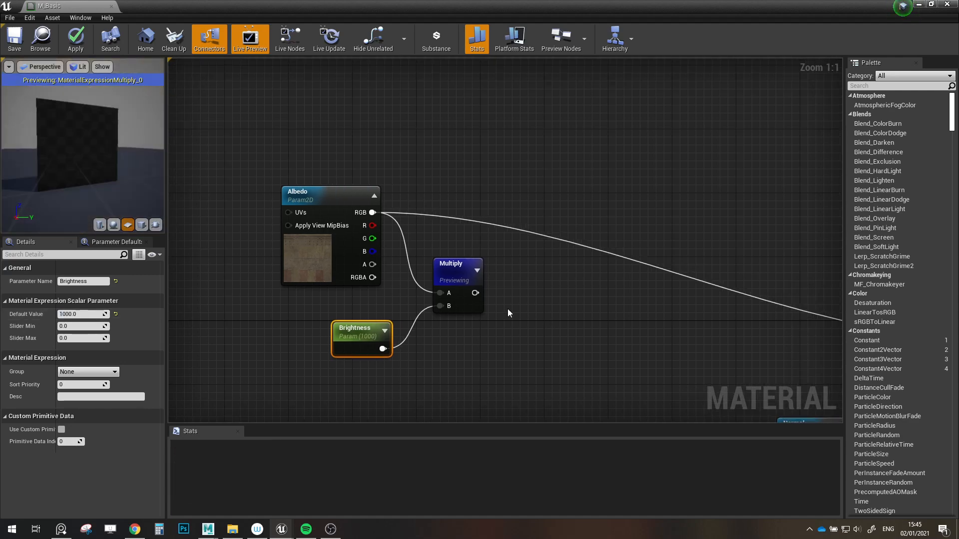
right_click(517, 306)
text(clamp)
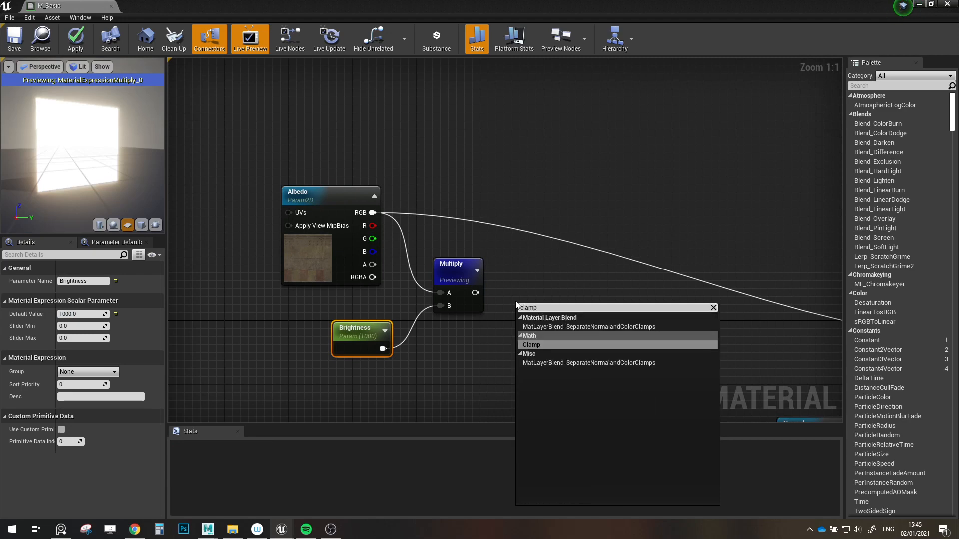
click(532, 344)
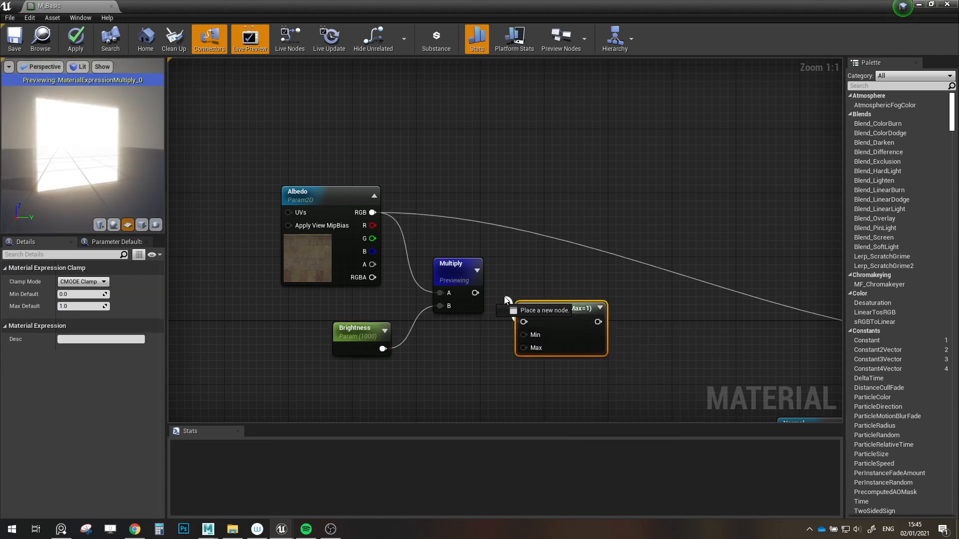
drag(478, 294, 477, 293)
drag(567, 313, 546, 266)
right_click(545, 266)
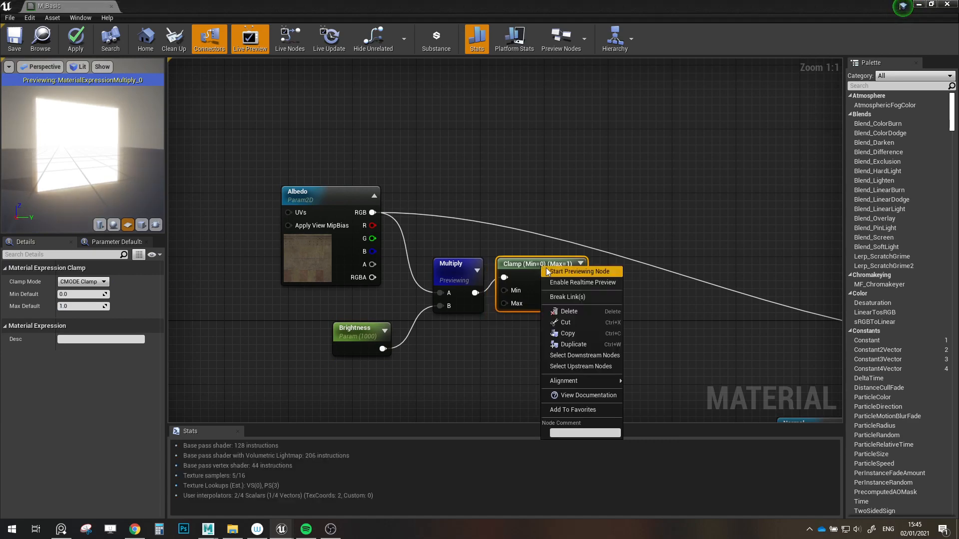
click(559, 273)
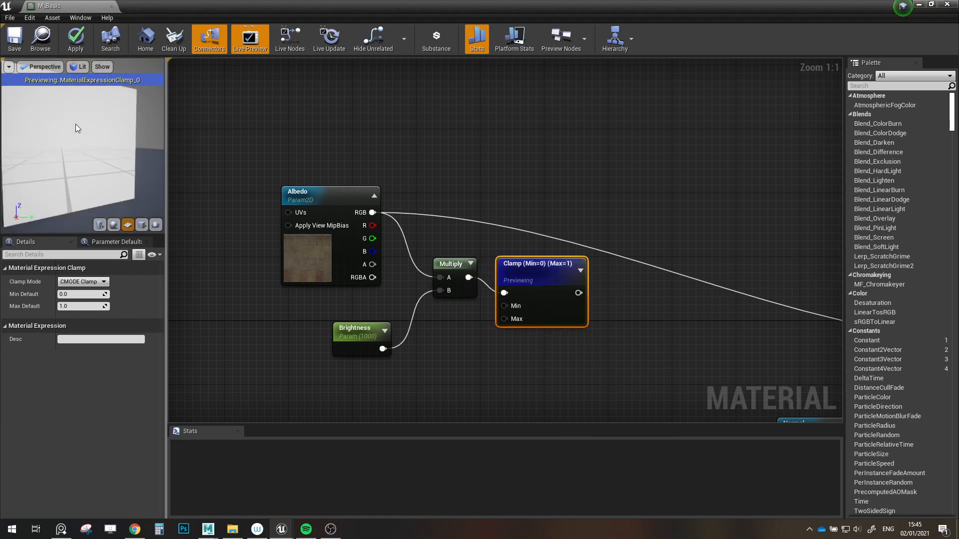
- Set the Brightness parameter's default value to 1
click(353, 331)
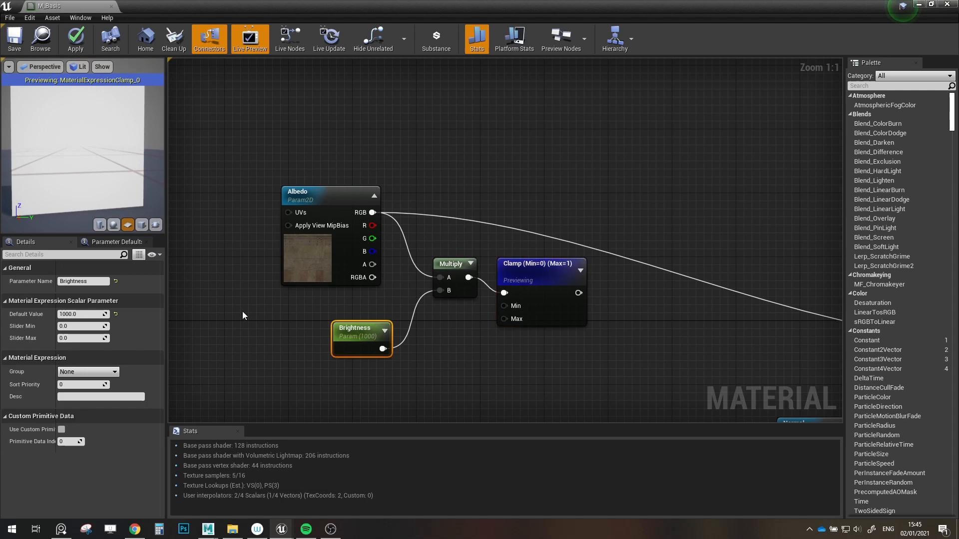
click(82, 314)
text(1)
key(Return)
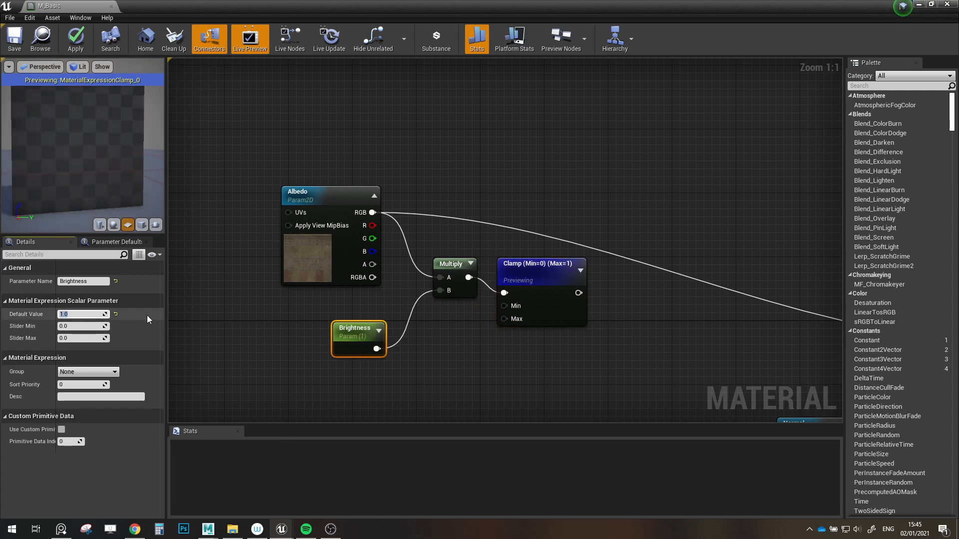
click(182, 328)
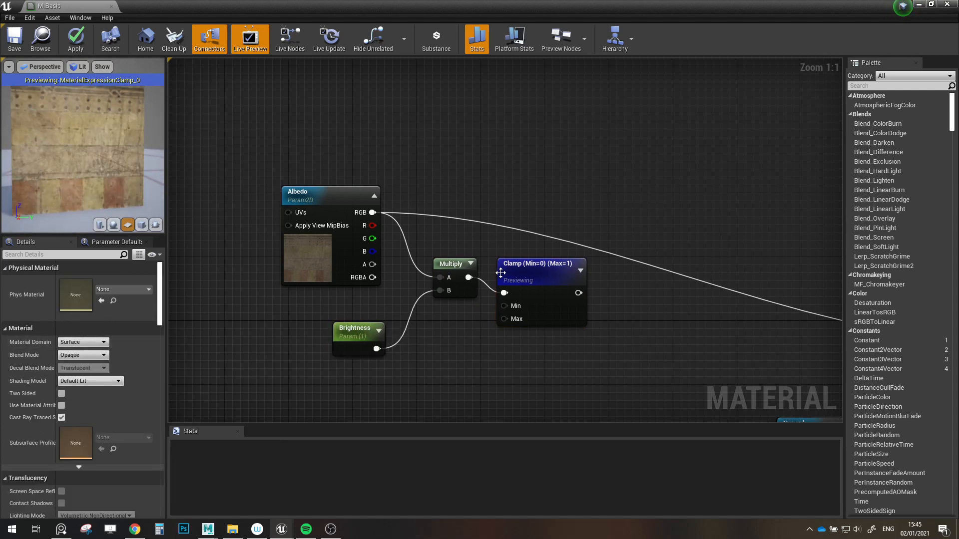
- Test a Brightness default value of about 9.68 in the material preview and reset the value
click(336, 336)
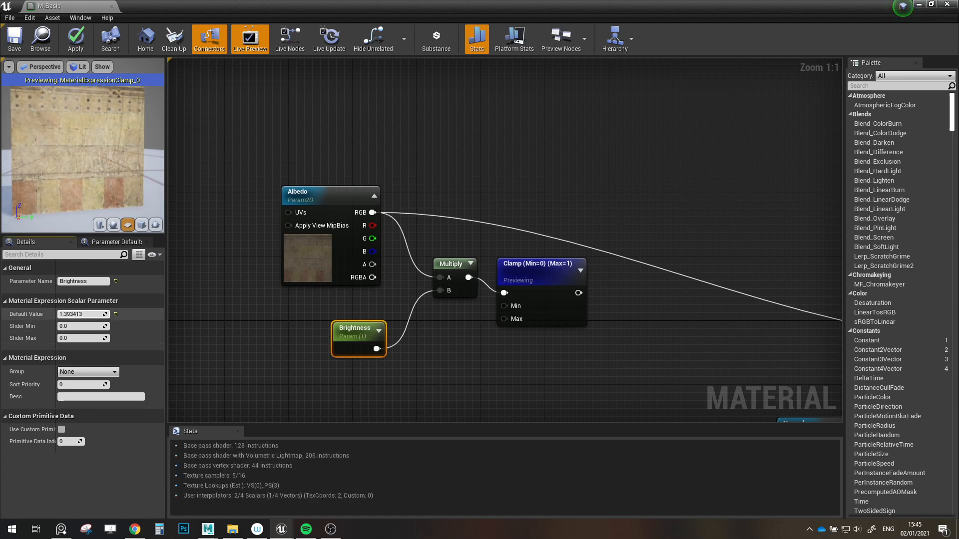
drag(75, 314, 115, 315)
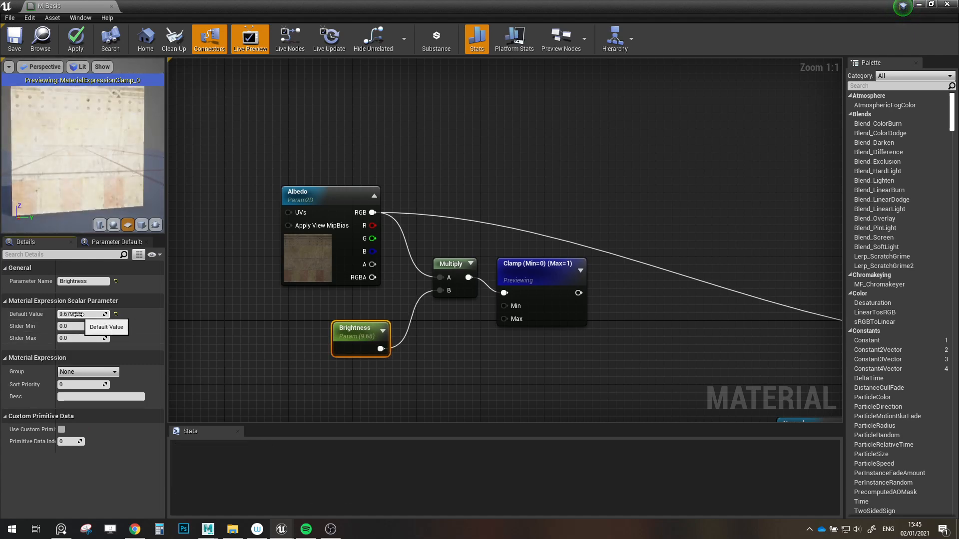
click(115, 314)
- Stop previewing the Clamp node and move it level with the Multiply node's output
right_click(545, 269)
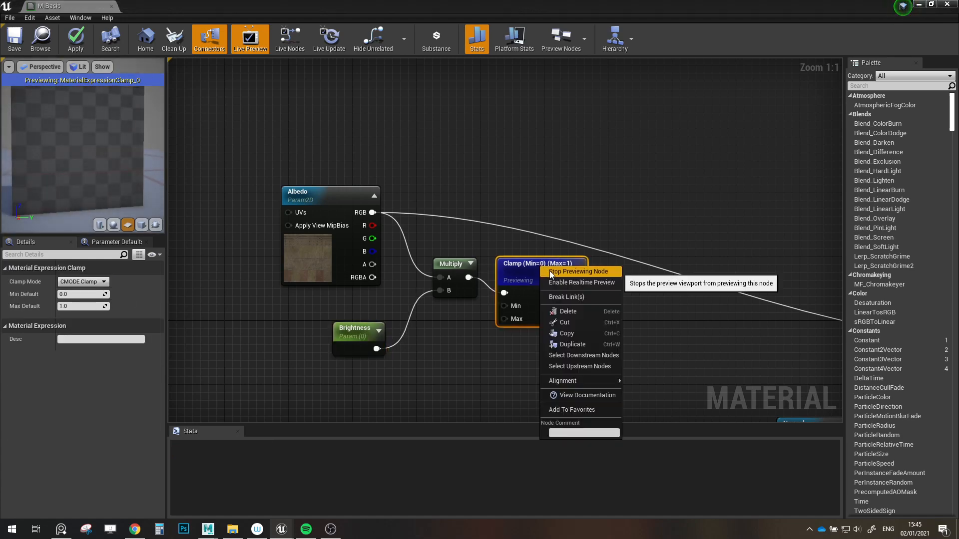
click(521, 270)
drag(524, 268, 516, 269)
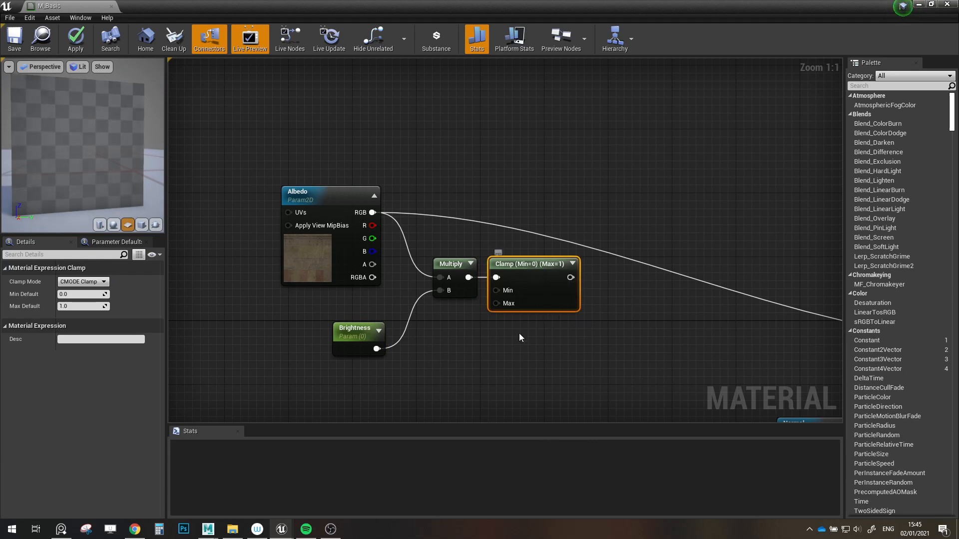
- Add a Desaturation node after Clamp and connect Clamp's output to its color input
scroll(511, 350, down, 2)
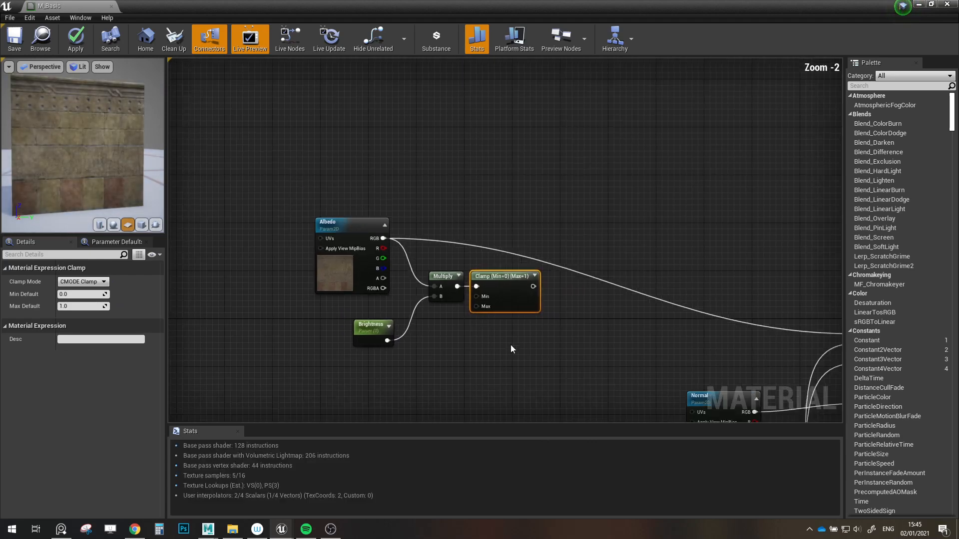
scroll(514, 315, up, 1)
right_click(515, 316)
text(des)
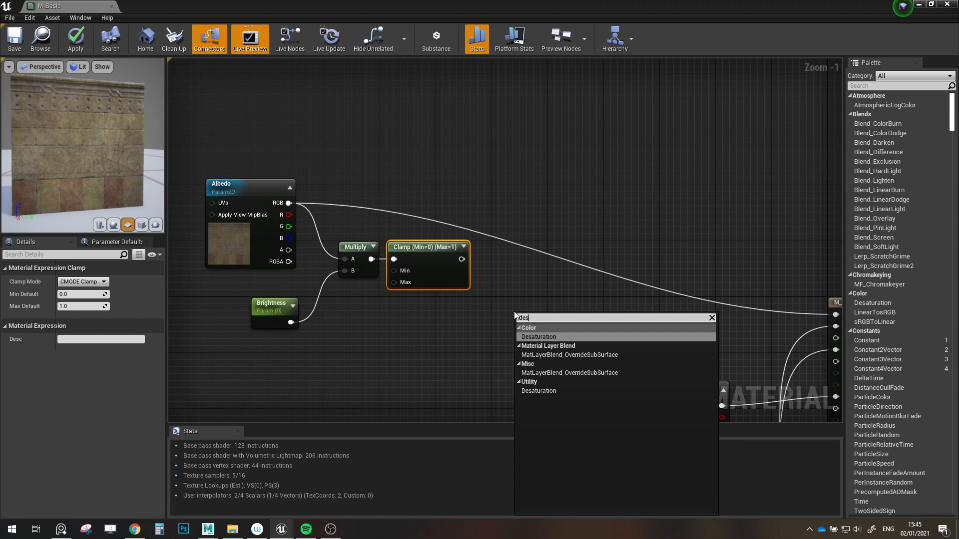
click(542, 340)
drag(530, 320, 522, 269)
scroll(507, 278, up, 1)
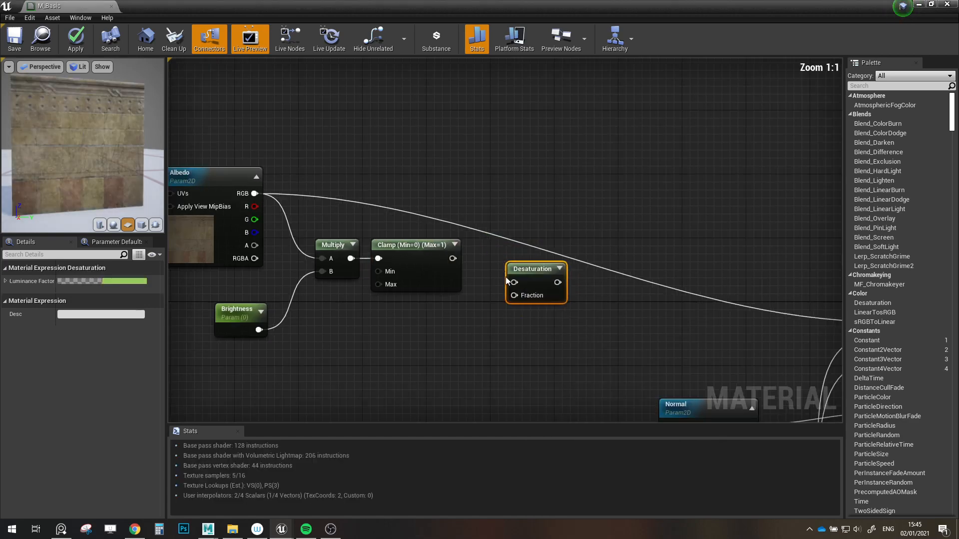
drag(453, 258, 515, 282)
- Create a scalar parameter named Saturate and place it below the Clamp node
right_drag(437, 311, 472, 324)
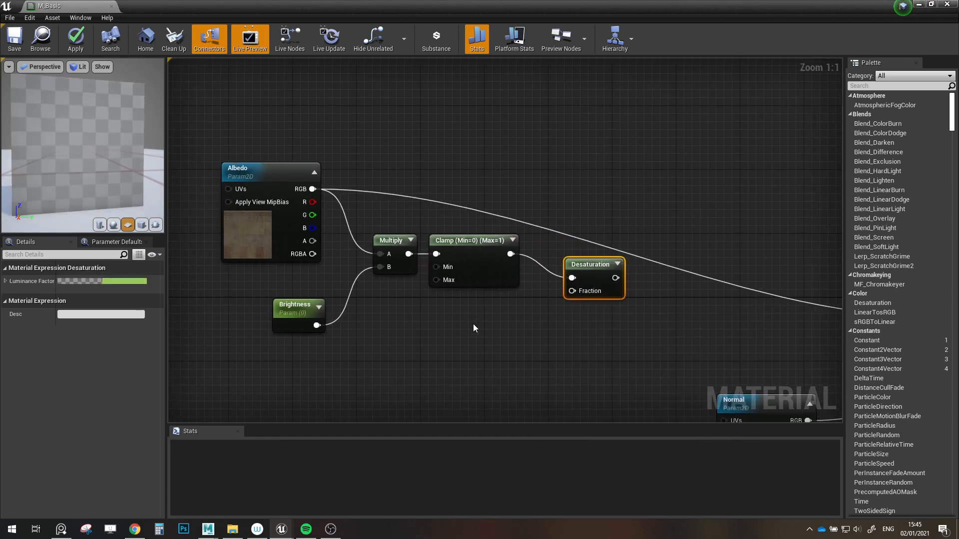
click(452, 342)
click(461, 340)
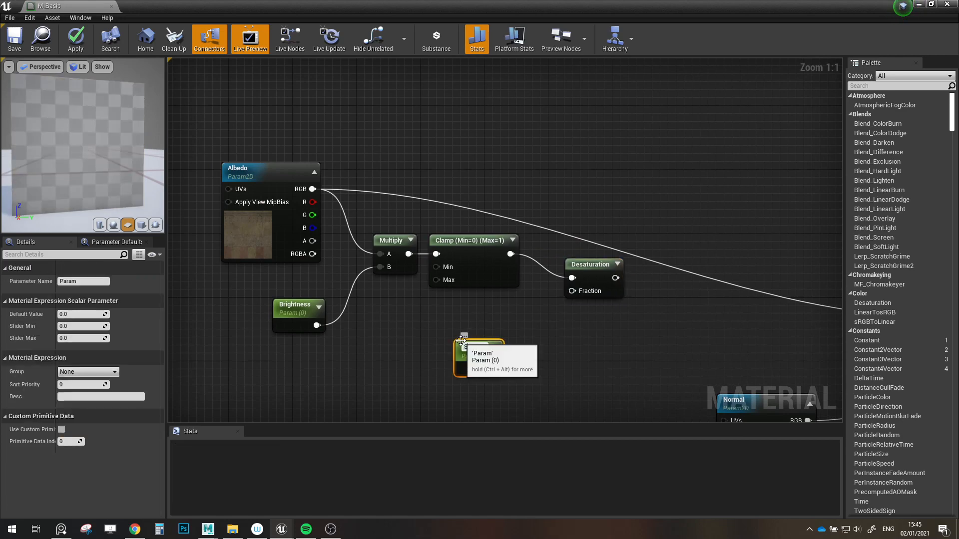
text(Saturate)
key(Return)
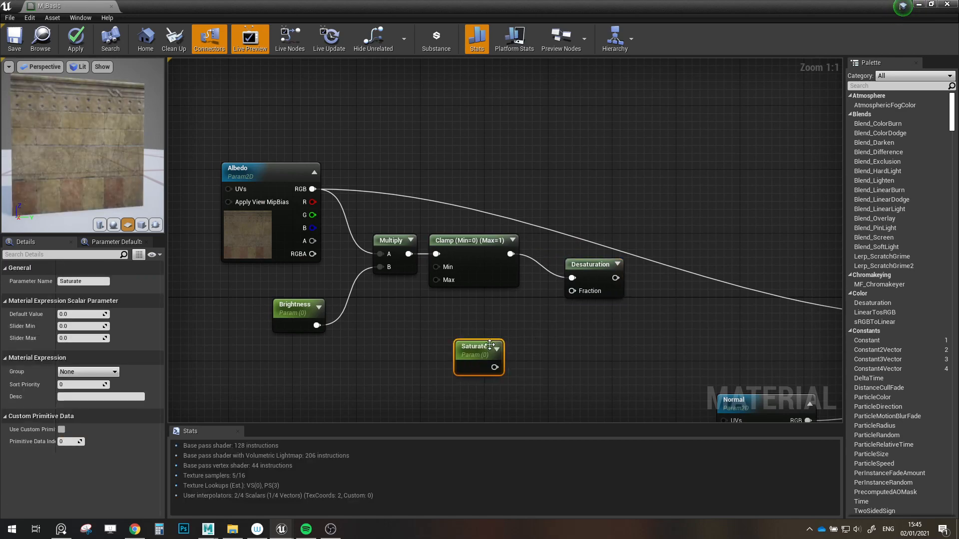
drag(489, 344, 464, 334)
click(547, 337)
- Insert a OneMinus node between the Saturate parameter and Desaturation's Fraction input
right_click(517, 337)
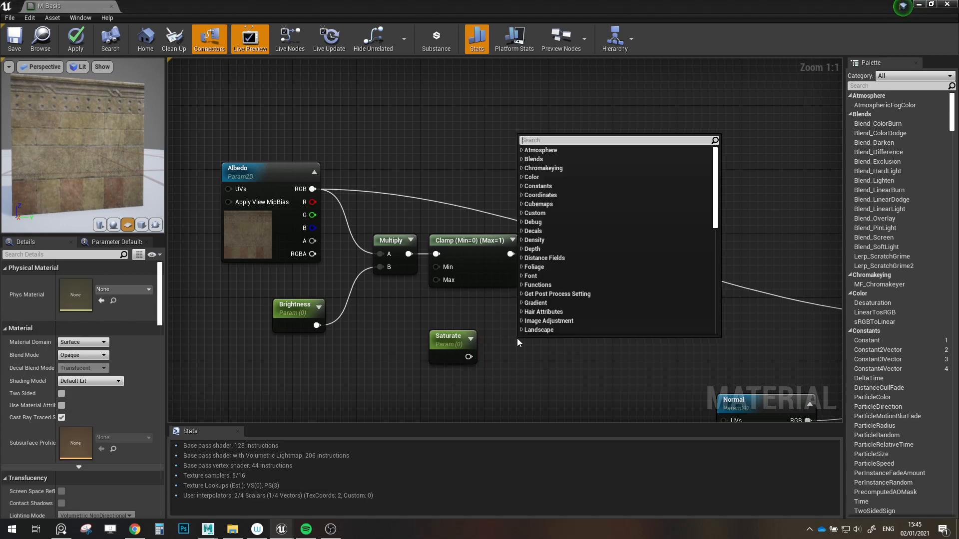
text(one)
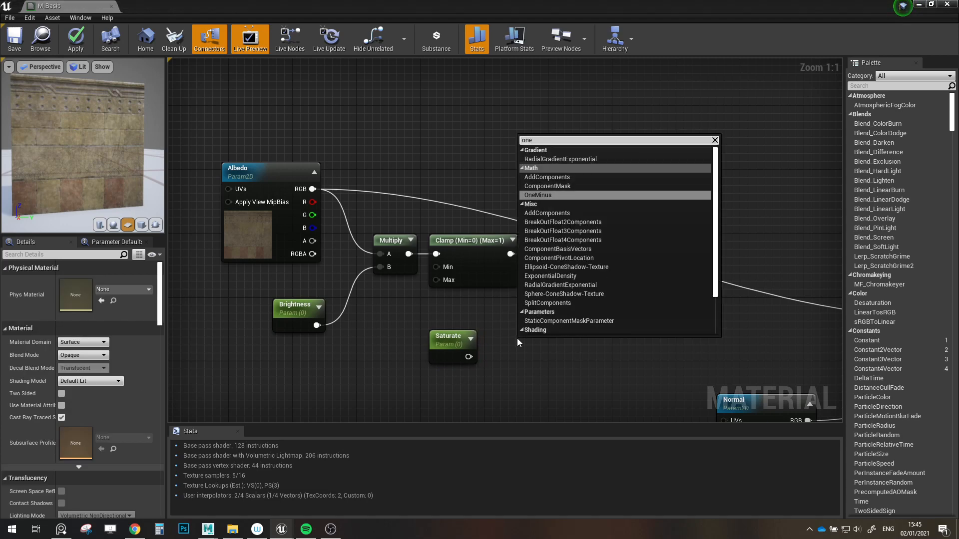
click(533, 195)
drag(572, 291, 543, 358)
drag(468, 357, 479, 329)
- Set the Saturate parameter's default value to 1
click(83, 315)
text(1)
key(Return)
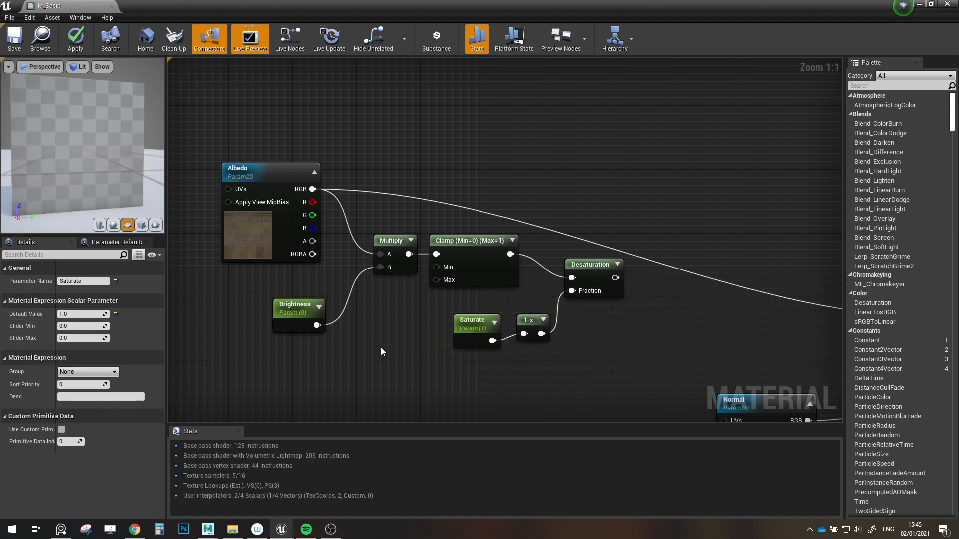
- Preview the Desaturation node and set the Brightness parameter's default value to 1
right_click(590, 265)
click(621, 274)
click(467, 330)
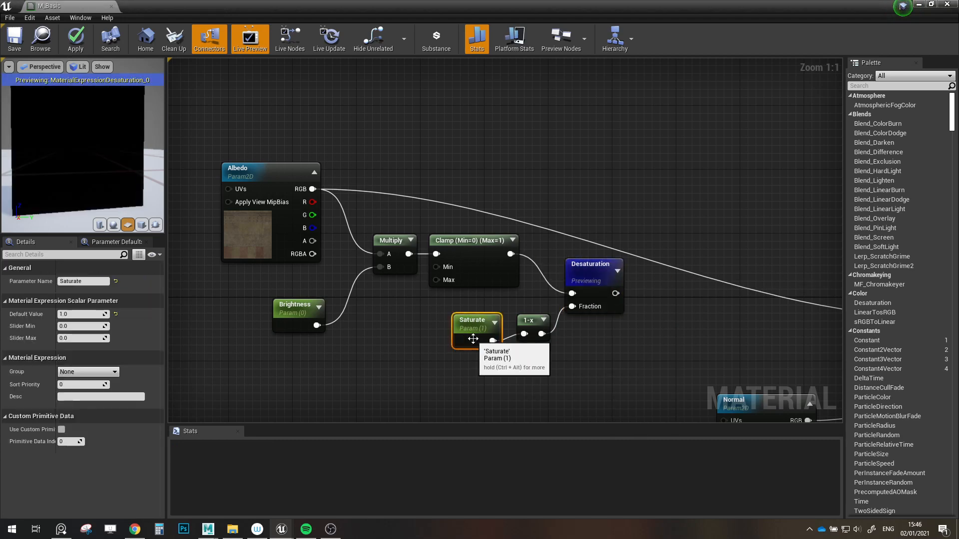
click(300, 316)
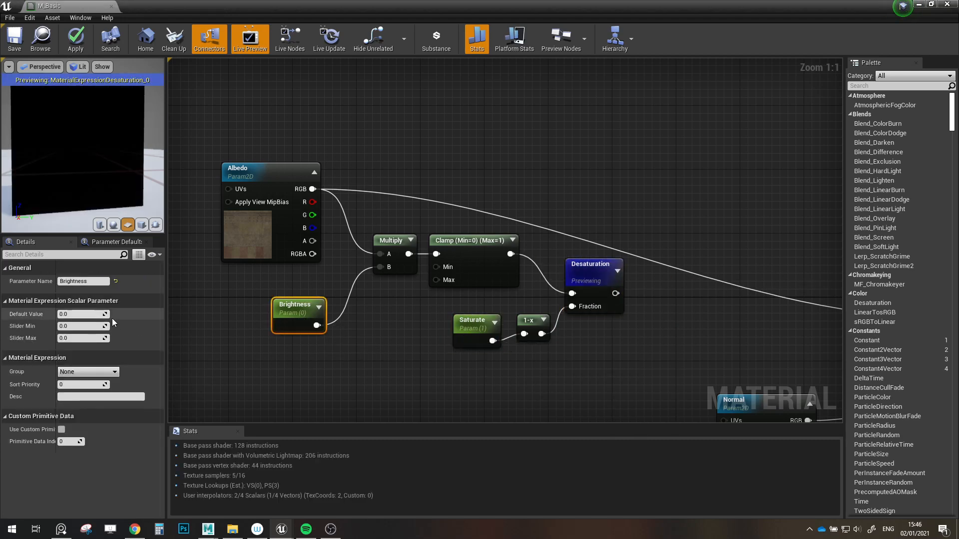
click(90, 315)
text(1)
click(218, 349)
- Test a Saturate default value of 0 in the material preview and set it back to 1
click(482, 328)
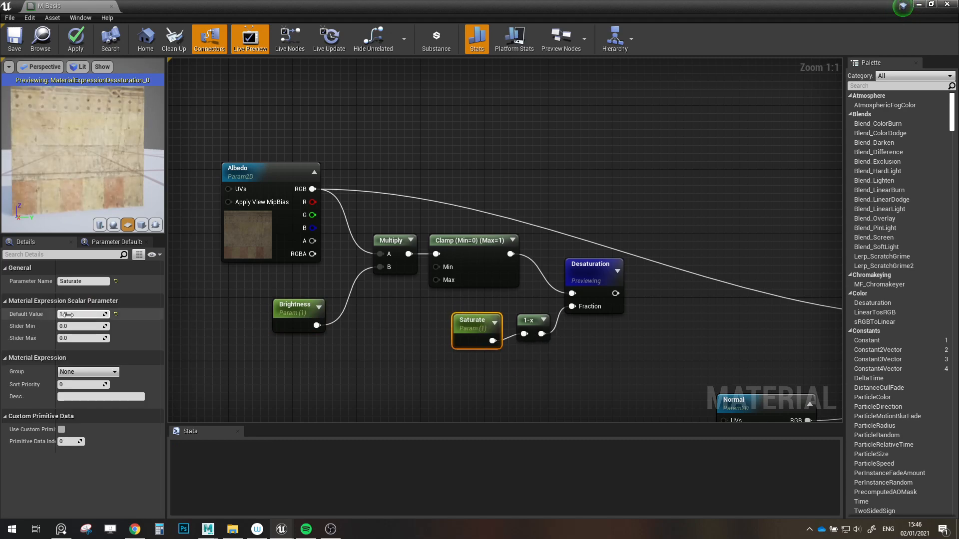
click(73, 314)
text(0)
key(Return)
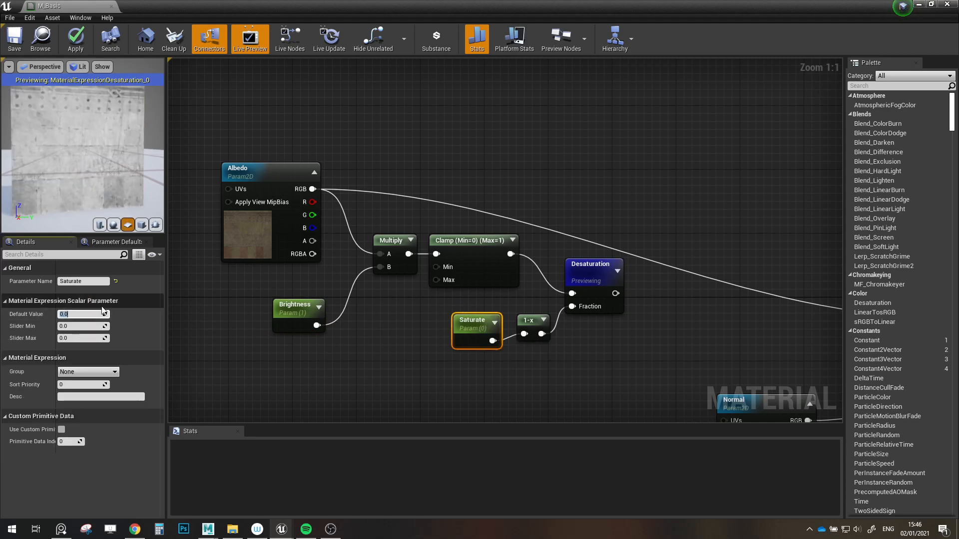
text(1)
click(422, 379)
- Stop previewing the Desaturation node and feed its output into input A of a new Multiply node
right_drag(619, 352, 578, 312)
right_click(518, 265)
click(534, 277)
scroll(549, 335, down, 1)
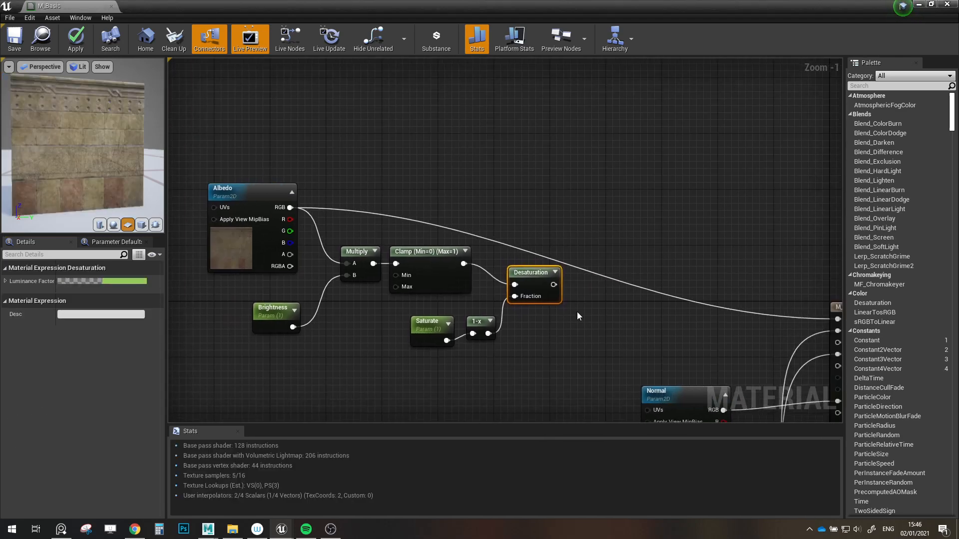
click(615, 299)
drag(553, 285, 595, 284)
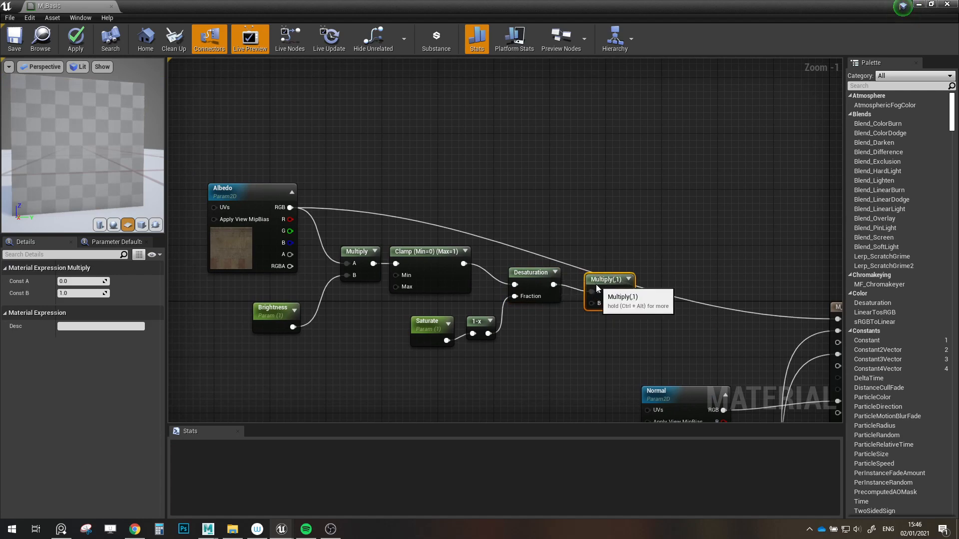
- Add a Constant3Vector below Desaturation, converted to a parameter named Color, and connect it to the new Multiply's B input
click(536, 333)
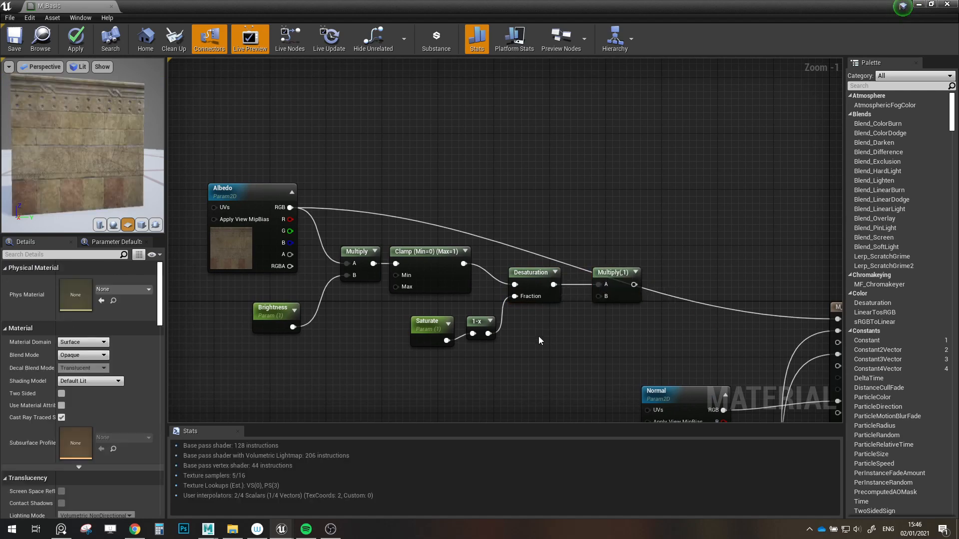
scroll(543, 341, up, 1)
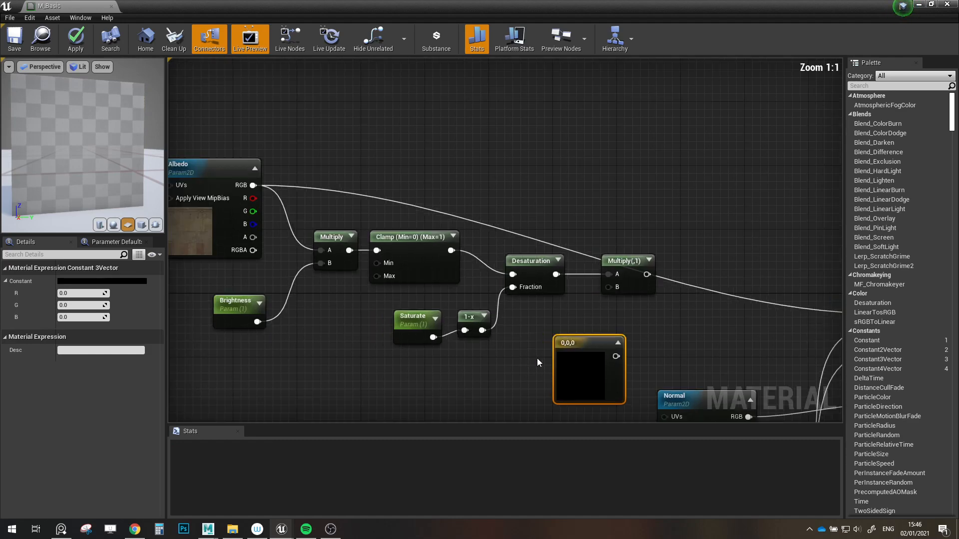
drag(562, 316, 513, 320)
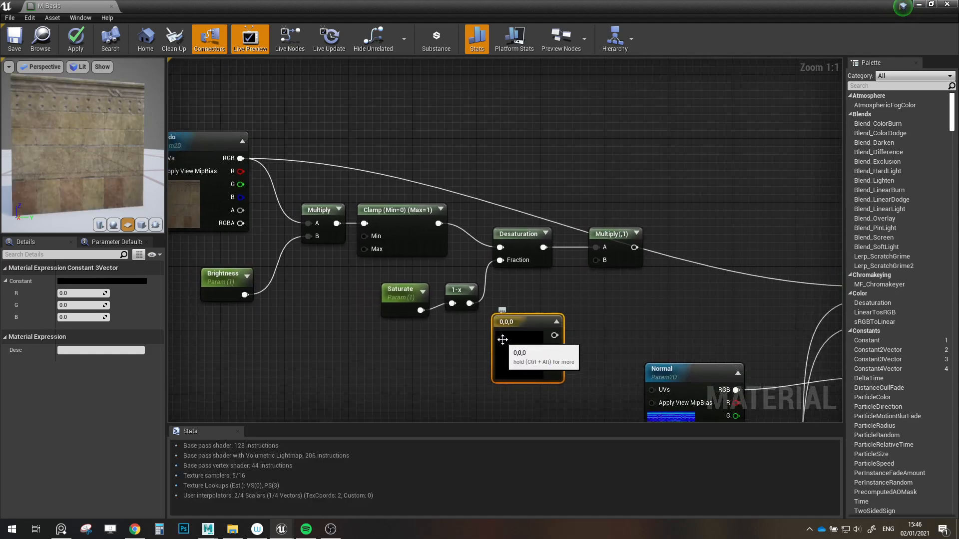
right_click(528, 330)
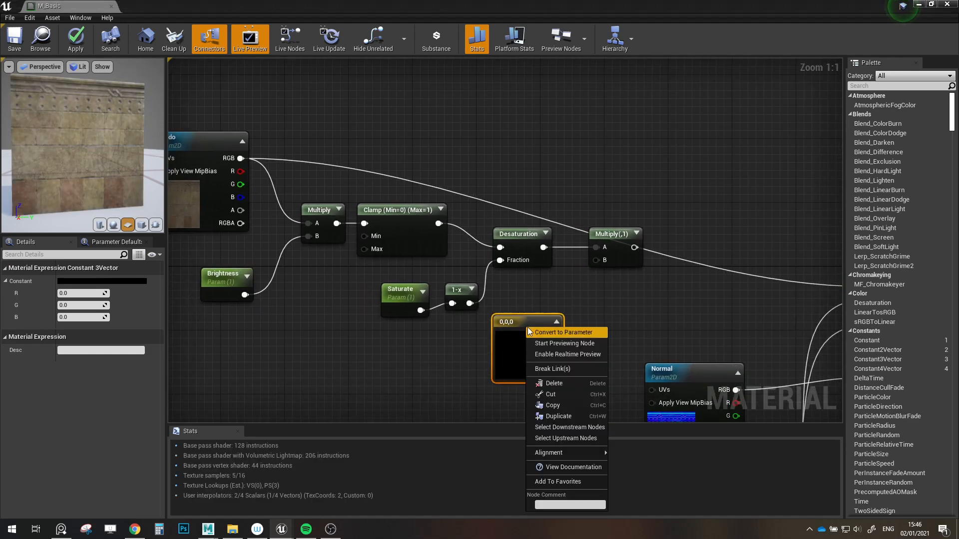
click(562, 333)
text(Color)
key(Return)
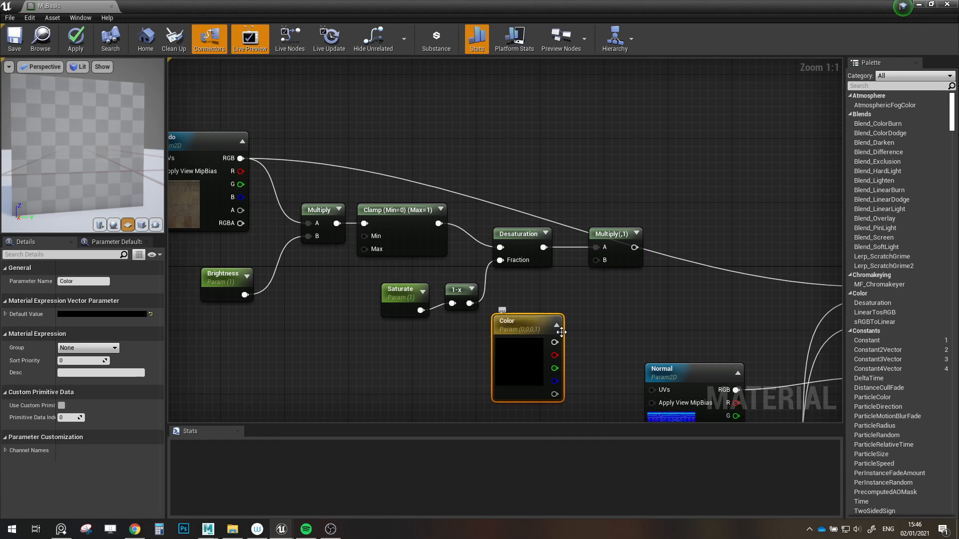
drag(555, 342, 599, 261)
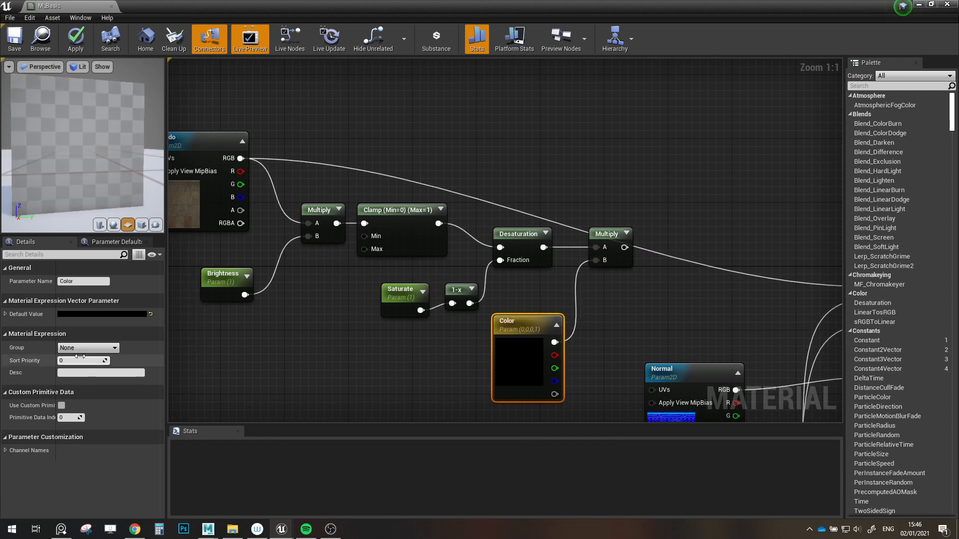
- Try a light red Color default value (0.854, 0.125, 0.125) and preview the Multiply node it feeds
click(80, 315)
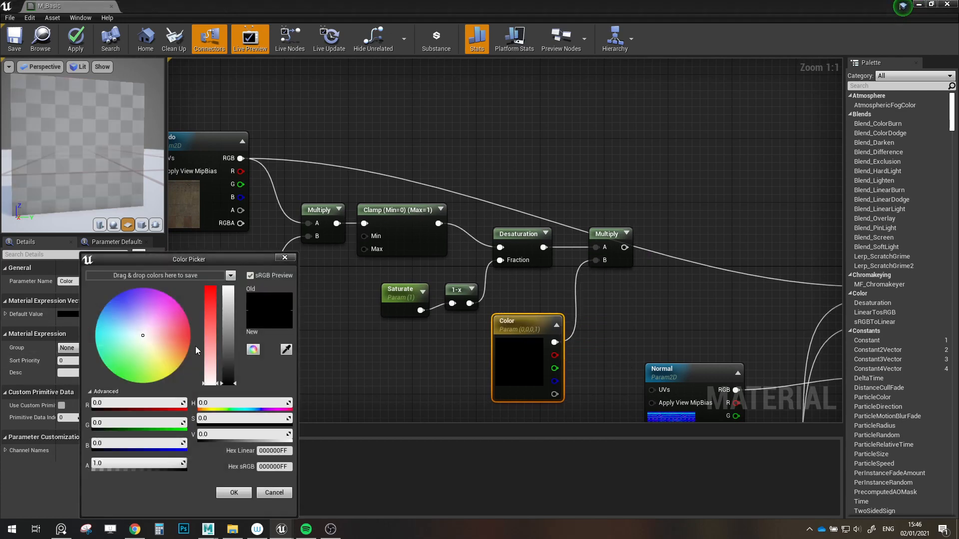
click(214, 302)
click(229, 301)
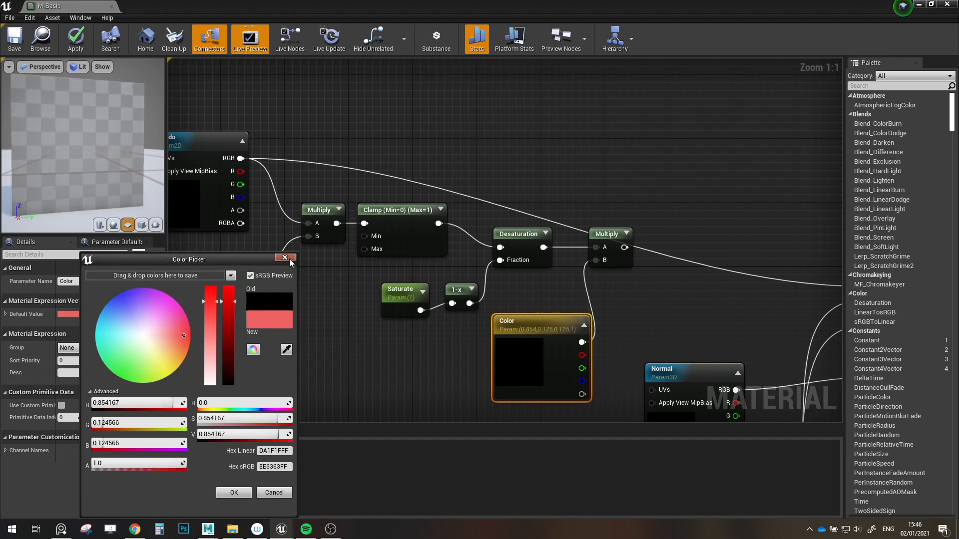
click(285, 258)
right_click(618, 236)
click(639, 238)
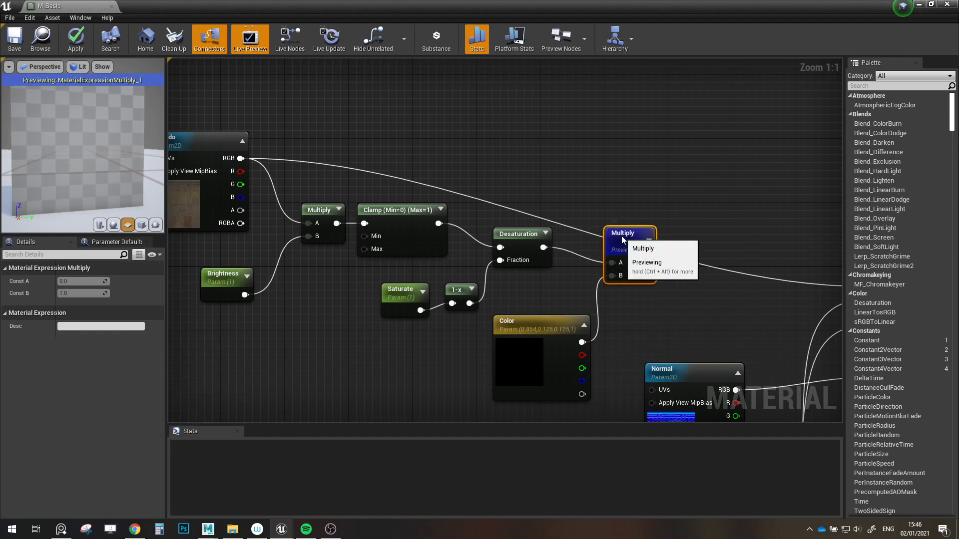
drag(622, 240, 631, 240)
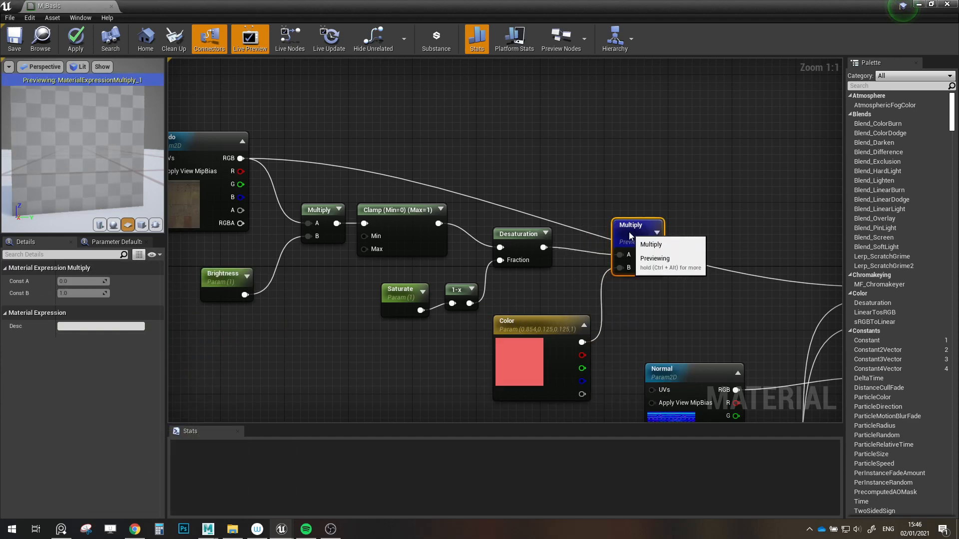
- Set the Color parameter's default value to white (1, 1, 1)
click(525, 347)
click(70, 315)
drag(203, 311, 214, 267)
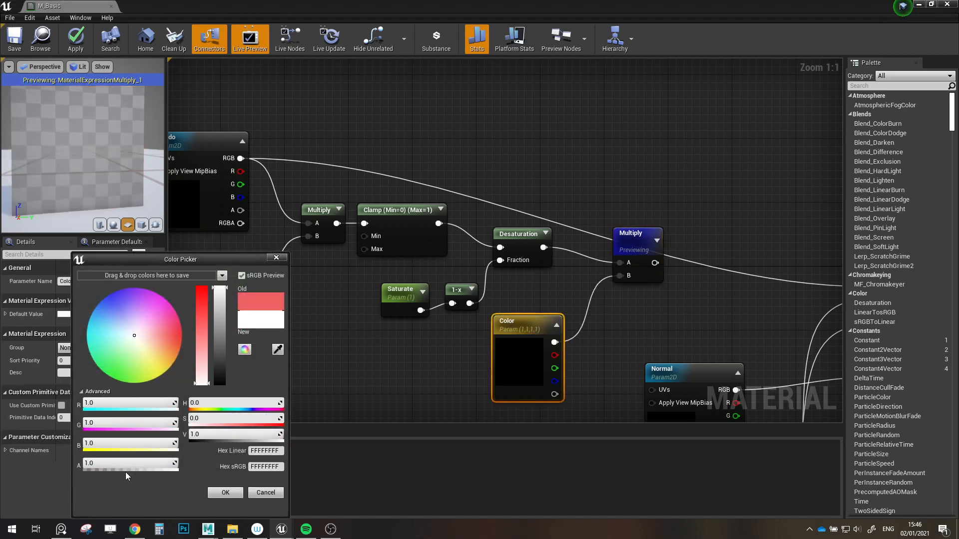
click(427, 338)
- Stop previewing the last Multiply node and connect its output to M_Basic's Base Color
scroll(579, 301, down, 1)
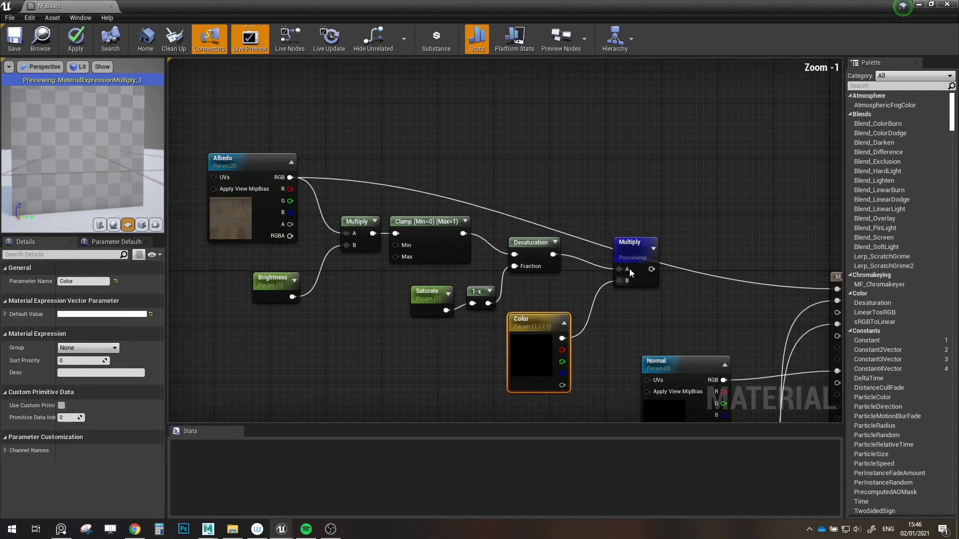
right_click(628, 245)
click(659, 258)
right_drag(677, 311, 517, 268)
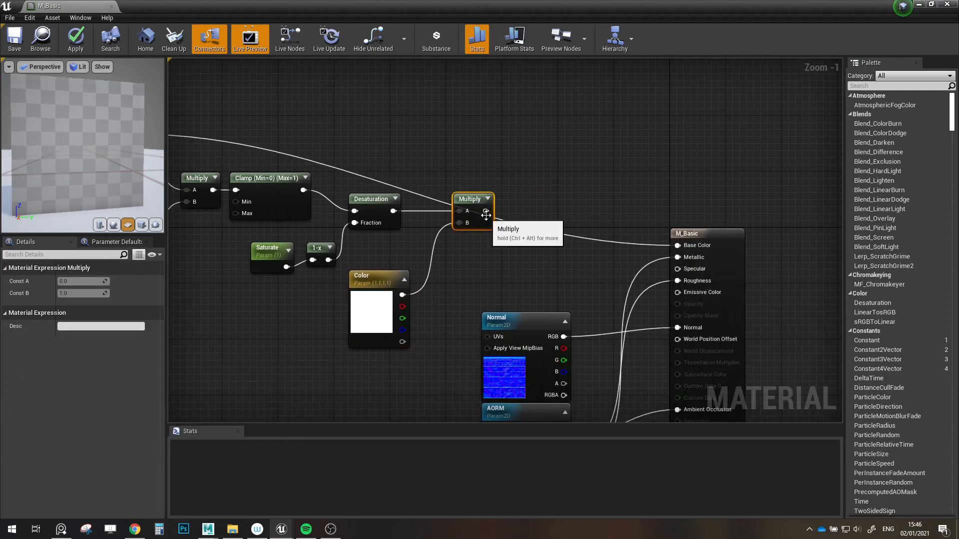
drag(485, 211, 685, 247)
- Line up the albedo Multiply, Clamp and Desaturation nodes in one row beside the Albedo texture, keeping Brightness just below it
scroll(487, 240, down, 2)
right_drag(489, 256, 642, 327)
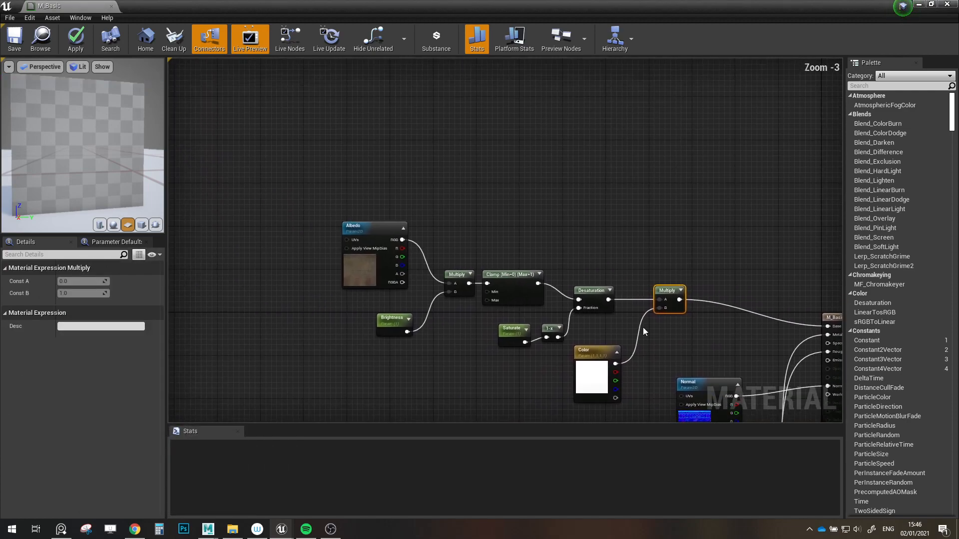
scroll(443, 286, up, 2)
drag(451, 274, 459, 222)
drag(380, 337, 374, 317)
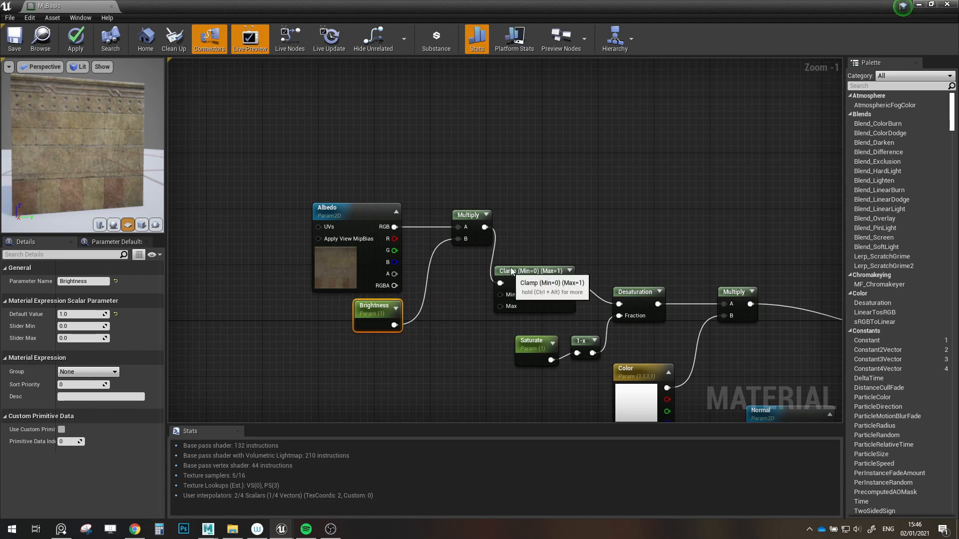
drag(509, 271, 516, 215)
drag(630, 293, 625, 219)
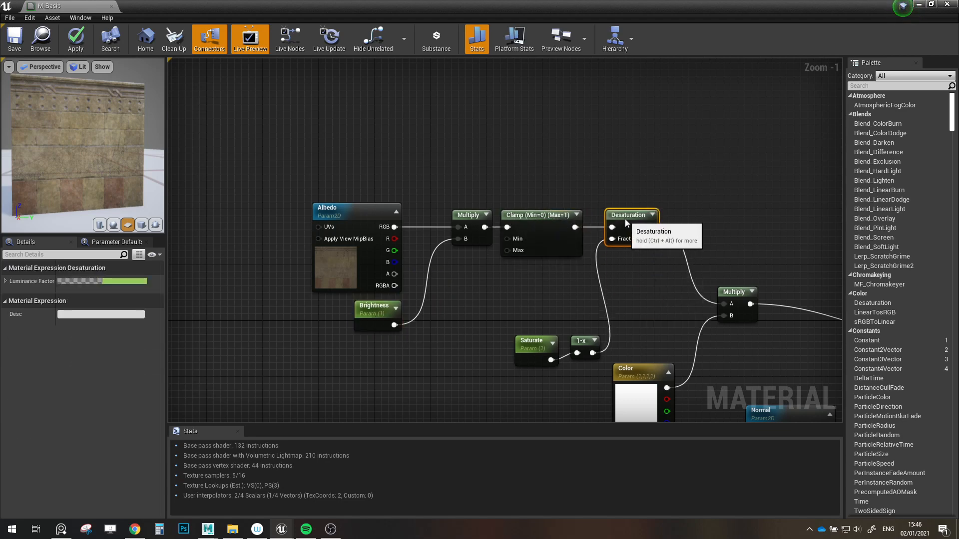
- Place Saturate with 1-x below Clamp and Brightness below the first Multiply, and move the Albedo texture further left
drag(610, 392, 523, 275)
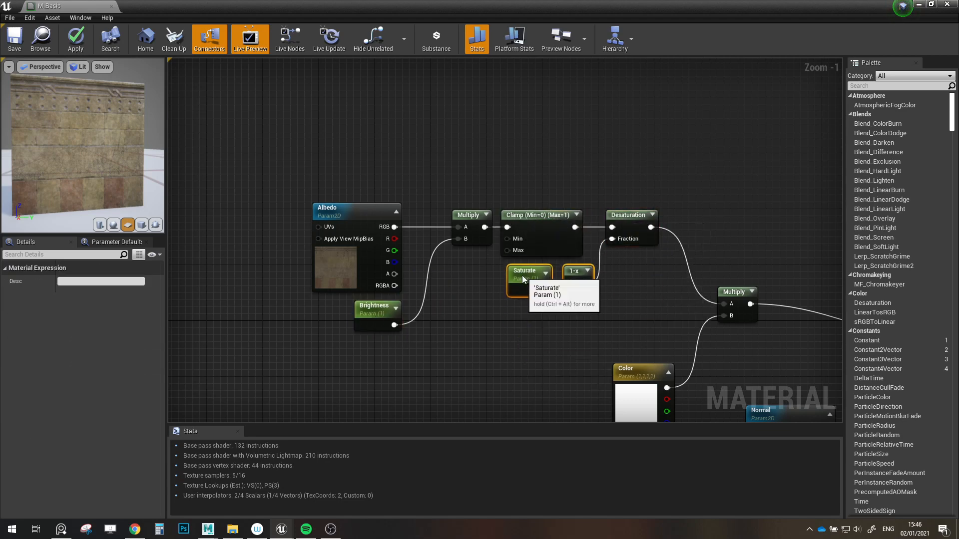
drag(375, 320, 425, 294)
drag(357, 217, 292, 223)
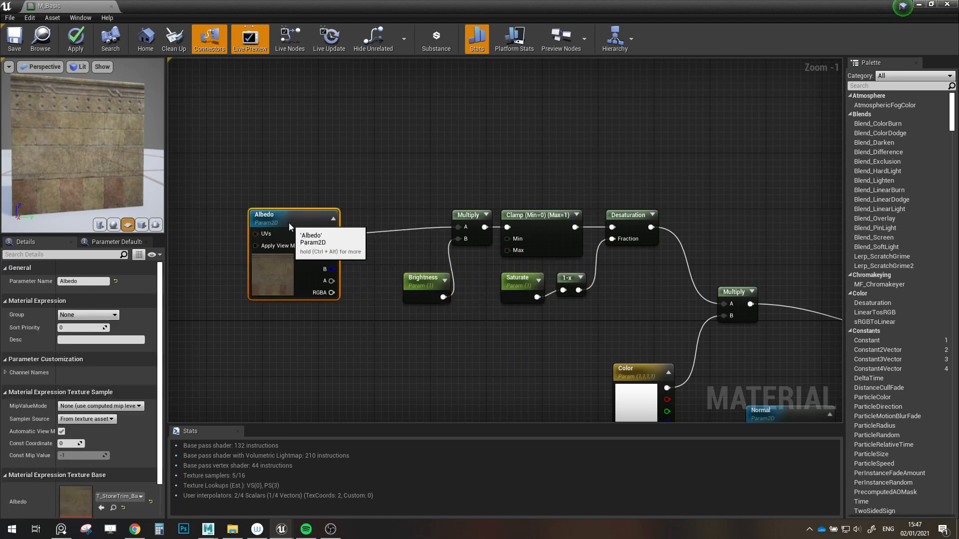
drag(424, 279, 403, 279)
drag(289, 220, 296, 212)
- Align the last Multiply node with the Desaturation row and place the Color parameter between and below them
right_drag(523, 349, 437, 326)
drag(638, 270, 643, 194)
drag(544, 350, 564, 254)
double_click(541, 252)
click(522, 240)
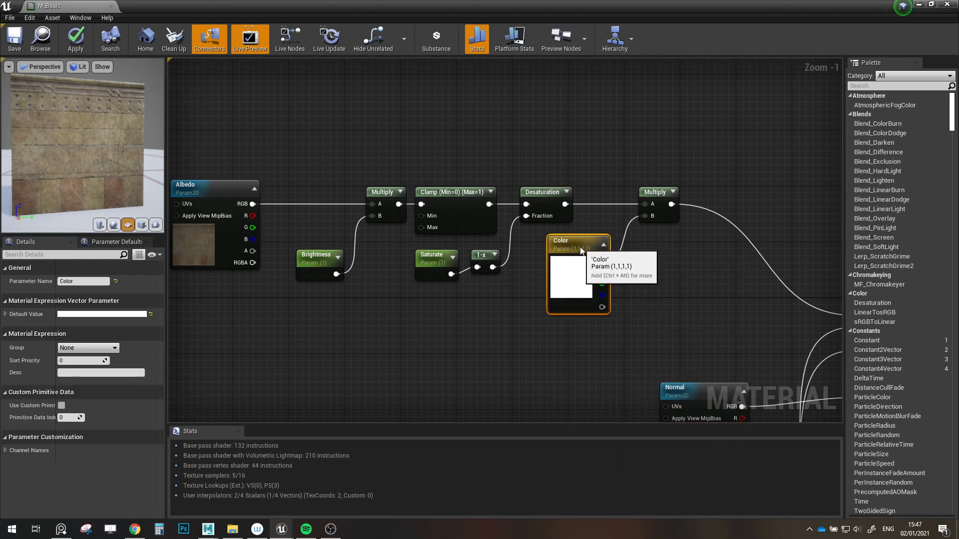
click(496, 344)
- Tighten the albedo layout by bringing the Albedo texture, Color parameter and last Multiply closer to the rest of the chain
scroll(496, 344, down, 2)
drag(327, 237, 396, 226)
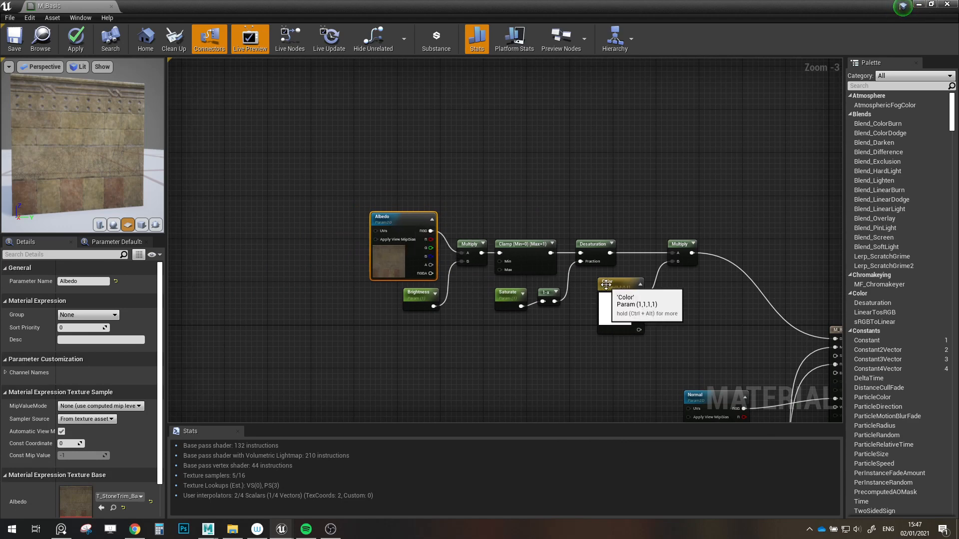
drag(607, 291, 591, 302)
drag(679, 244, 654, 244)
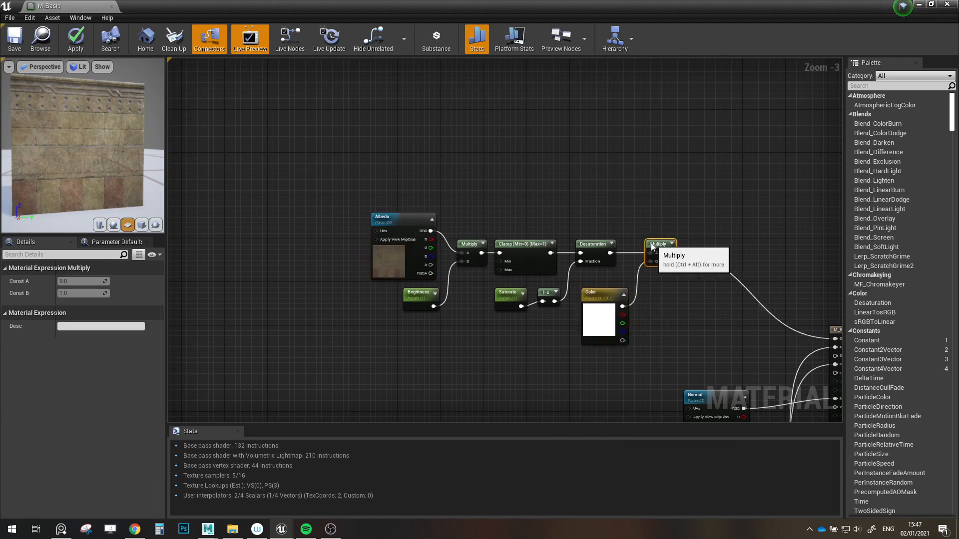
- Wrap all the albedo nodes in a comment box titled Color
drag(337, 159, 689, 370)
click(689, 370)
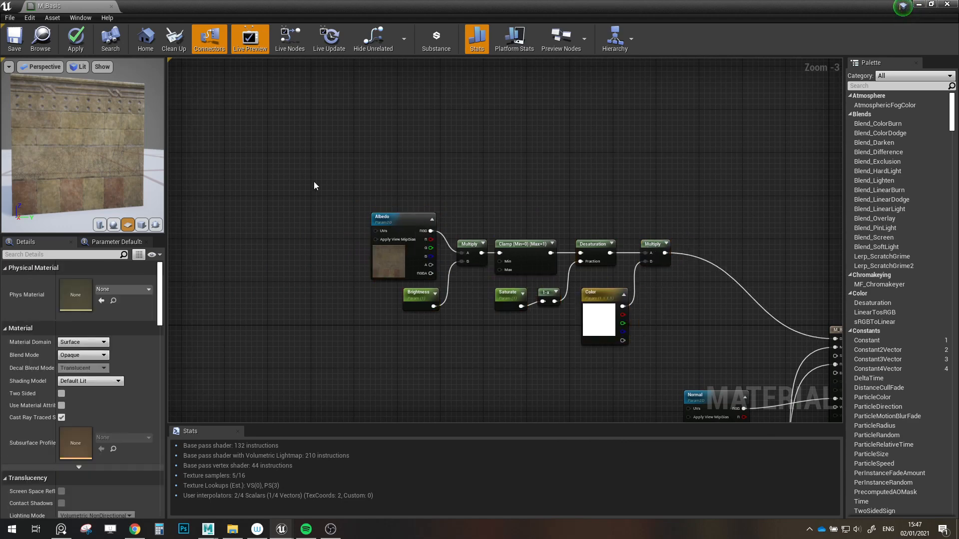
drag(319, 178, 714, 350)
key(c)
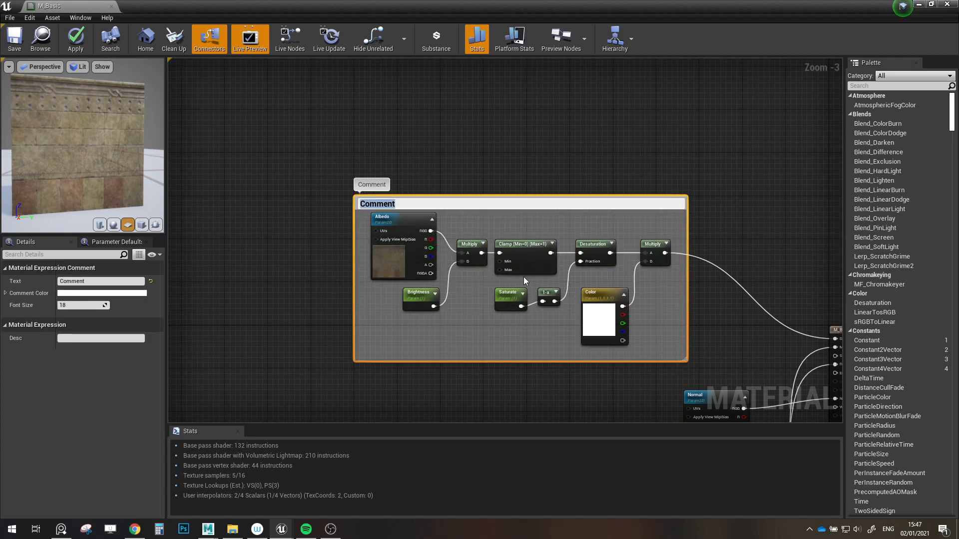
text(Color)
key(Return)
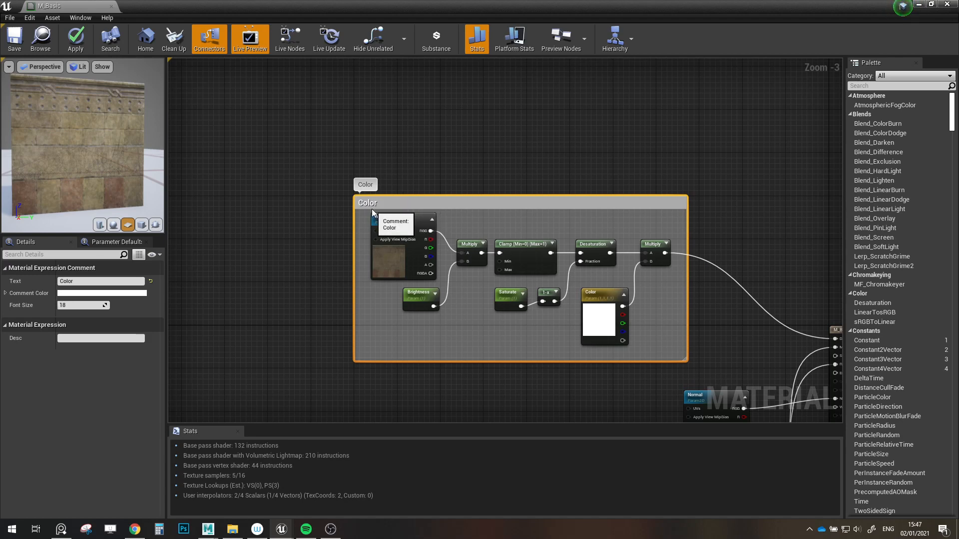
- Retitle the comment box Albedo and set its comment color to black (0, 0, 0)
click(72, 282)
text(Albedo)
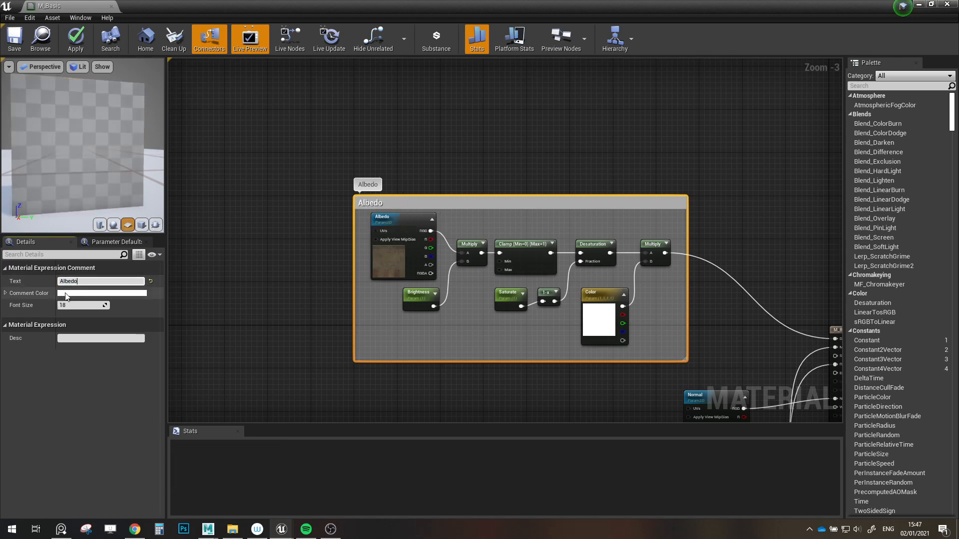
click(97, 293)
drag(211, 310, 240, 445)
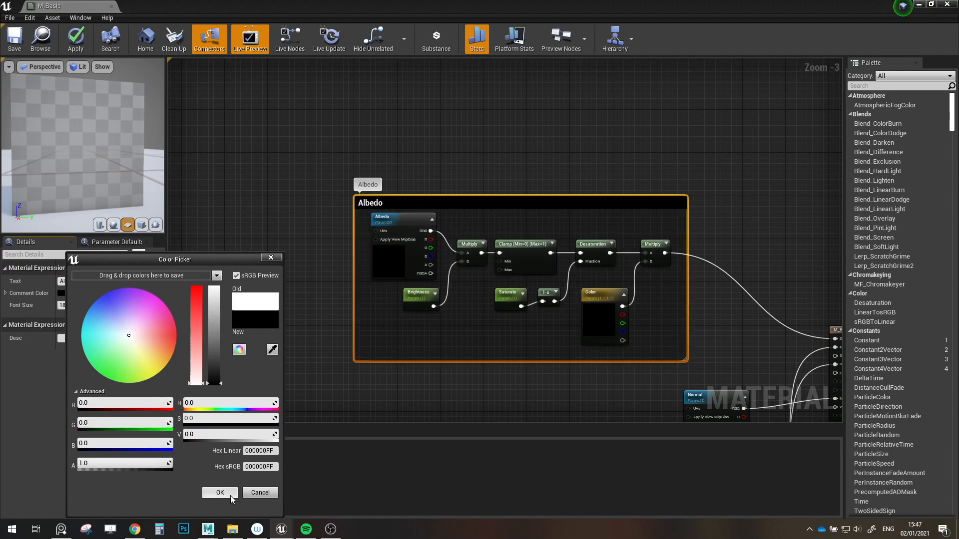
click(230, 496)
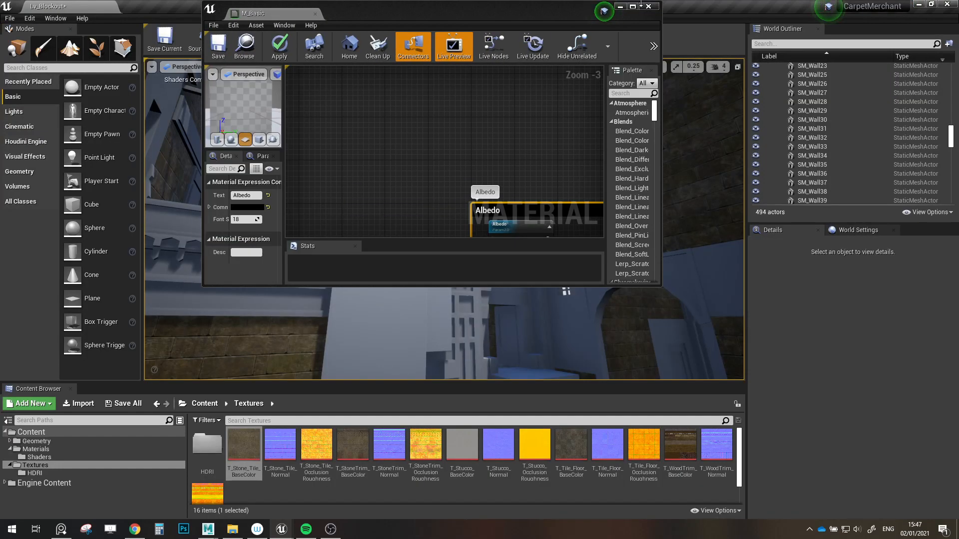
- Maximize the material editor window and move the Albedo comment group higher, well above the Normal and AORM textures
click(633, 5)
scroll(537, 167, down, 2)
right_drag(543, 165, 435, 175)
scroll(435, 176, up, 1)
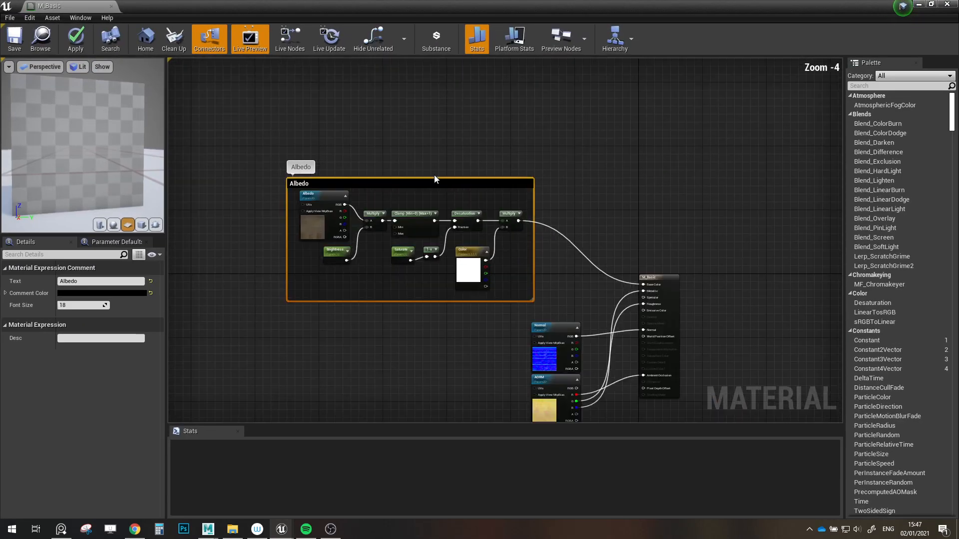
drag(444, 183, 485, 112)
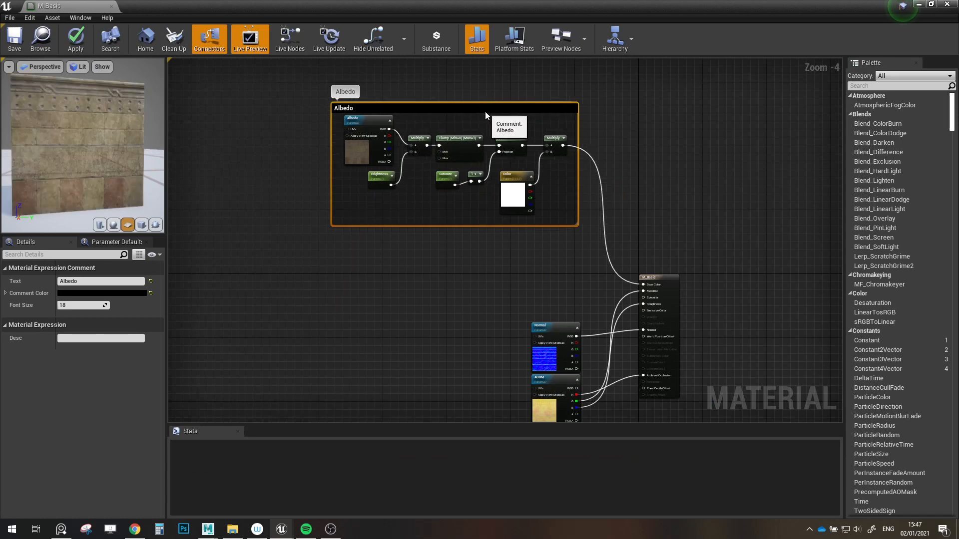
click(385, 284)
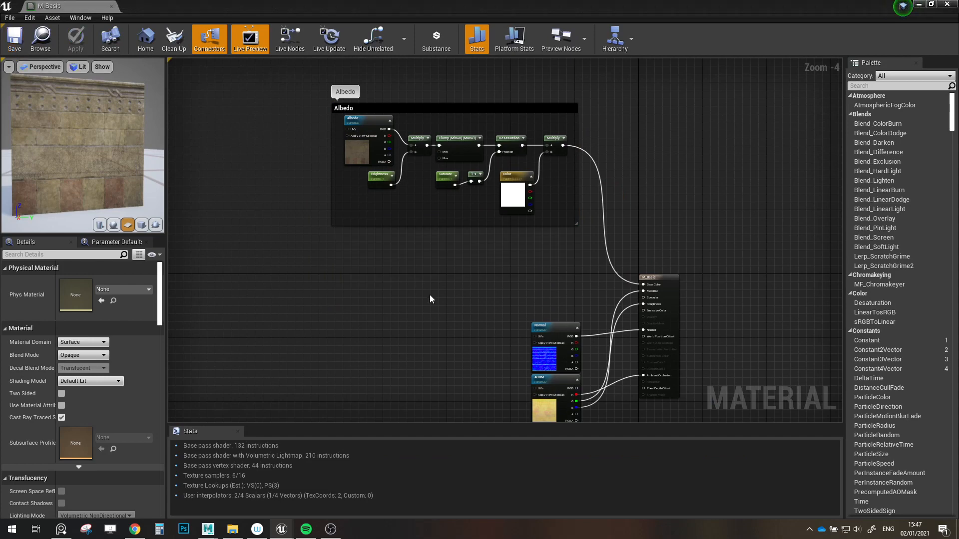
- Move the Normal texture node left, under the left edge of the Albedo comment group
scroll(471, 268, up, 2)
drag(620, 296, 331, 242)
right_drag(358, 224, 402, 273)
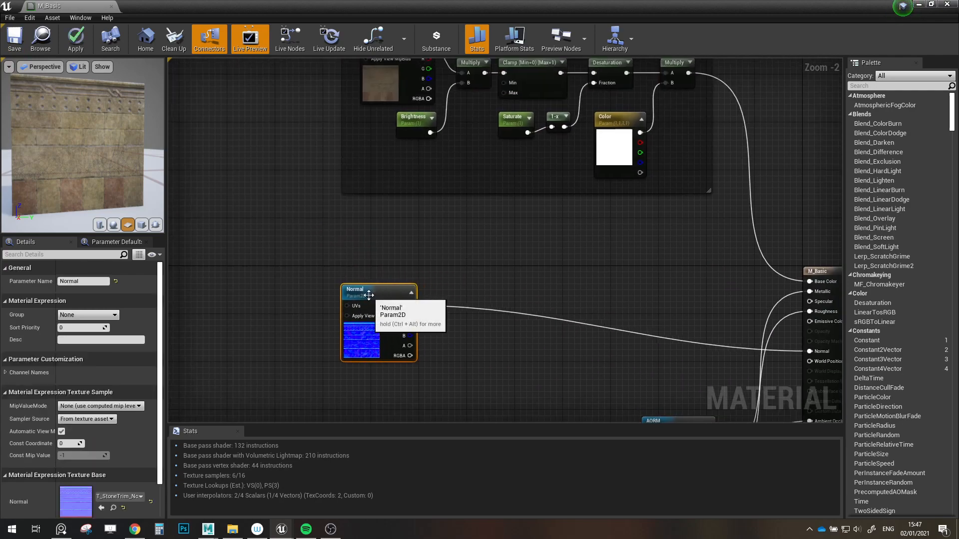
- Add a Lerp node beside the Normal texture and connect the texture's RGB output to the Lerp's B input
scroll(457, 289, up, 2)
click(468, 325)
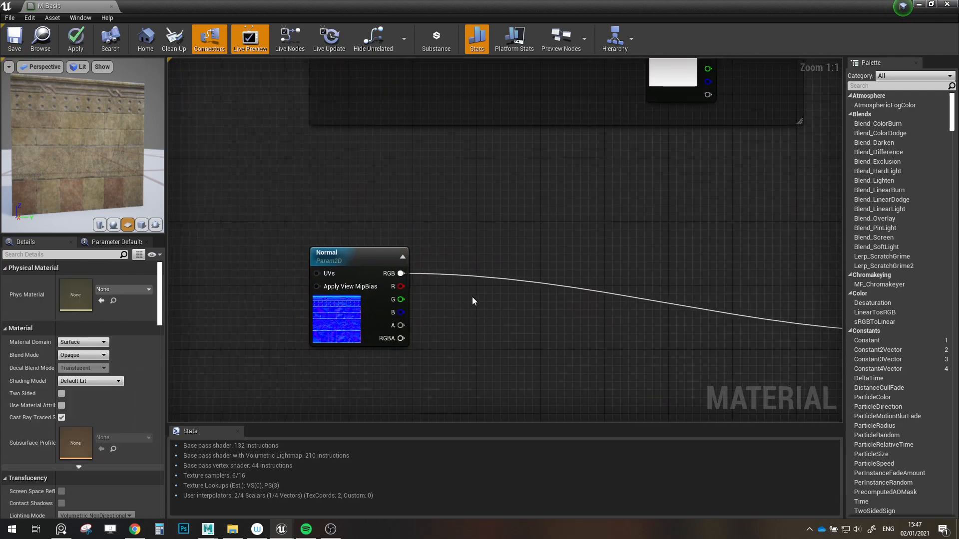
click(481, 308)
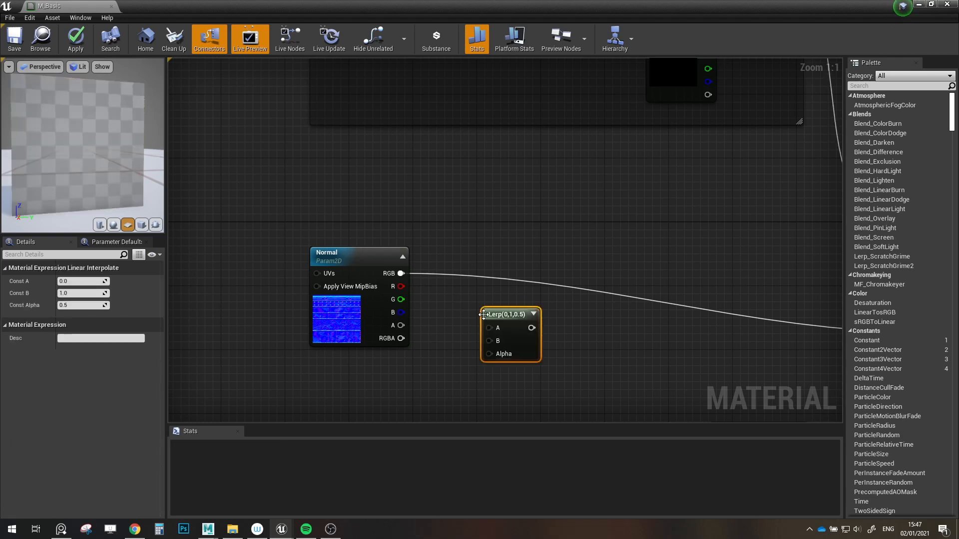
right_drag(459, 313, 436, 298)
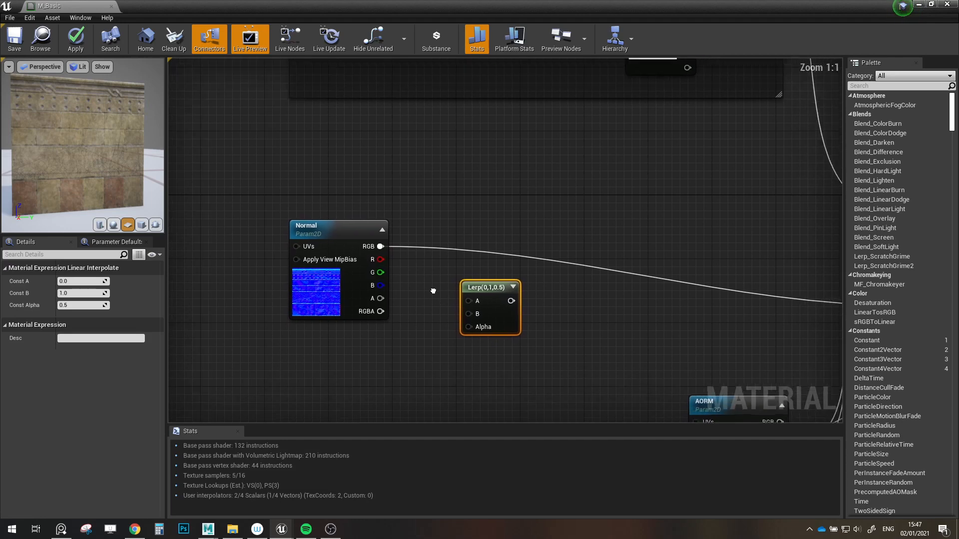
drag(379, 245, 466, 315)
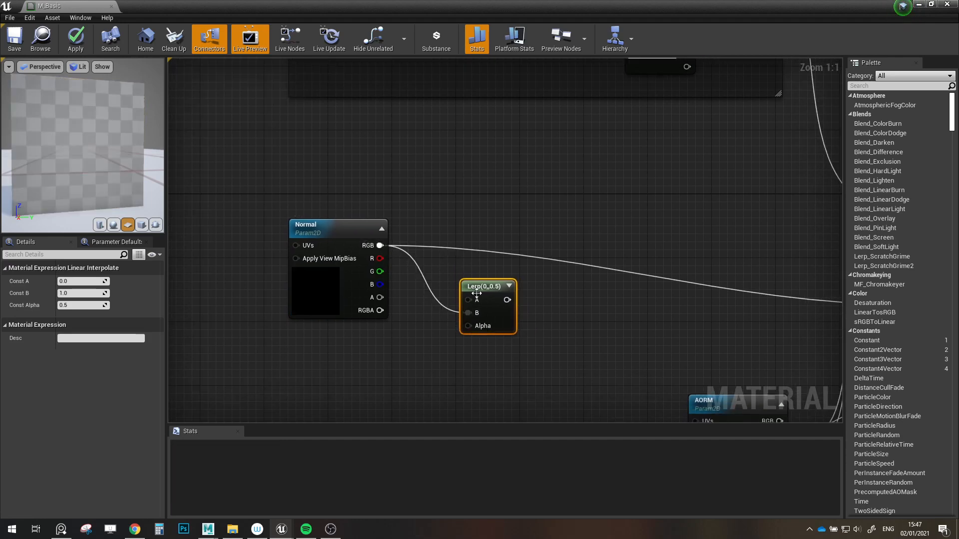
- Add a Constant3Vector node and place it directly above the Normal texture, shifting the texture down to make room
click(392, 185)
click(379, 167)
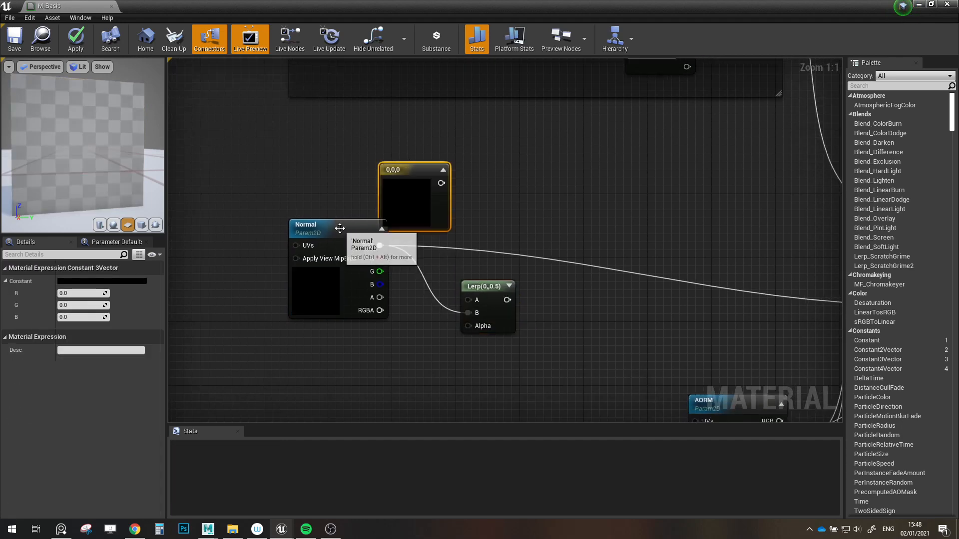
drag(320, 225, 320, 281)
drag(408, 165, 344, 206)
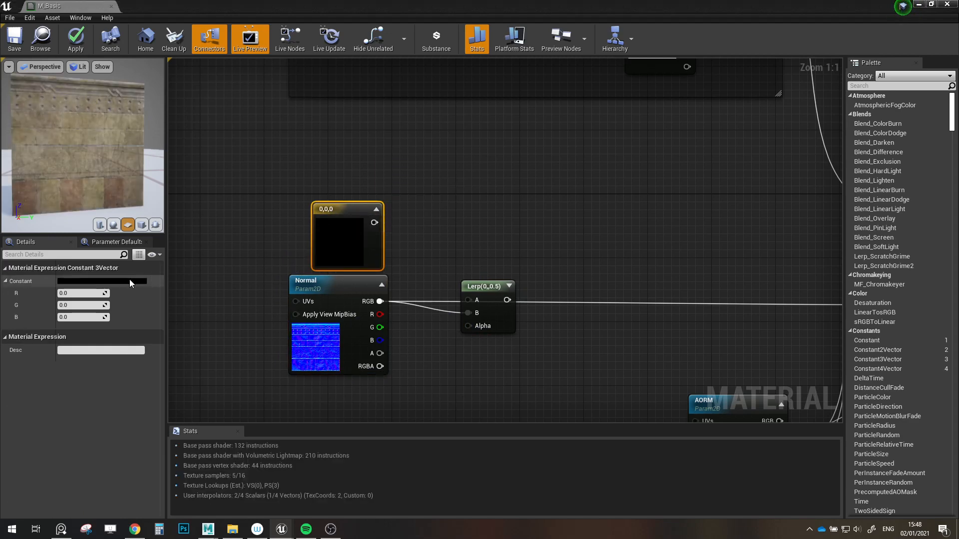
- Set the Constant3Vector to flat-normal blue (0, 0, 1) and connect it to the Lerp's A input
click(130, 281)
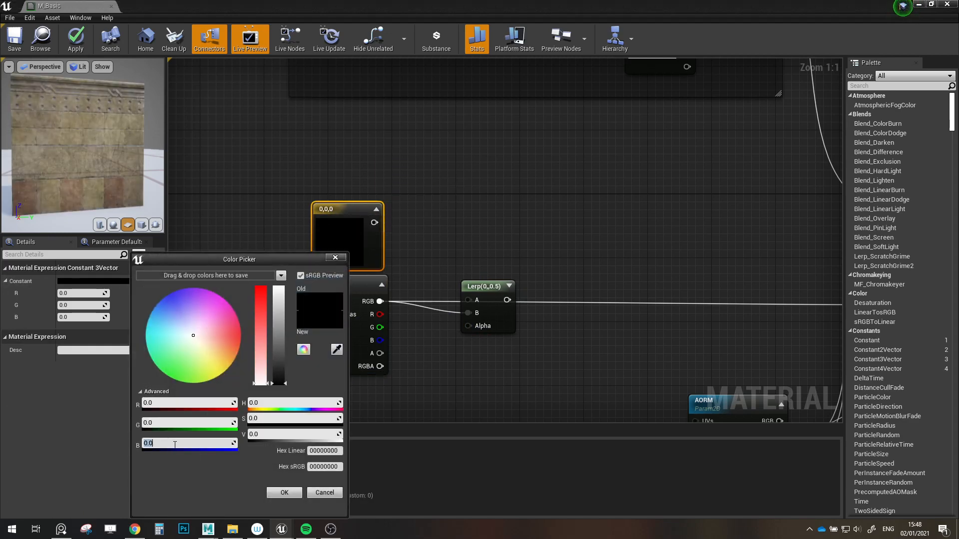
click(284, 493)
drag(336, 237, 433, 246)
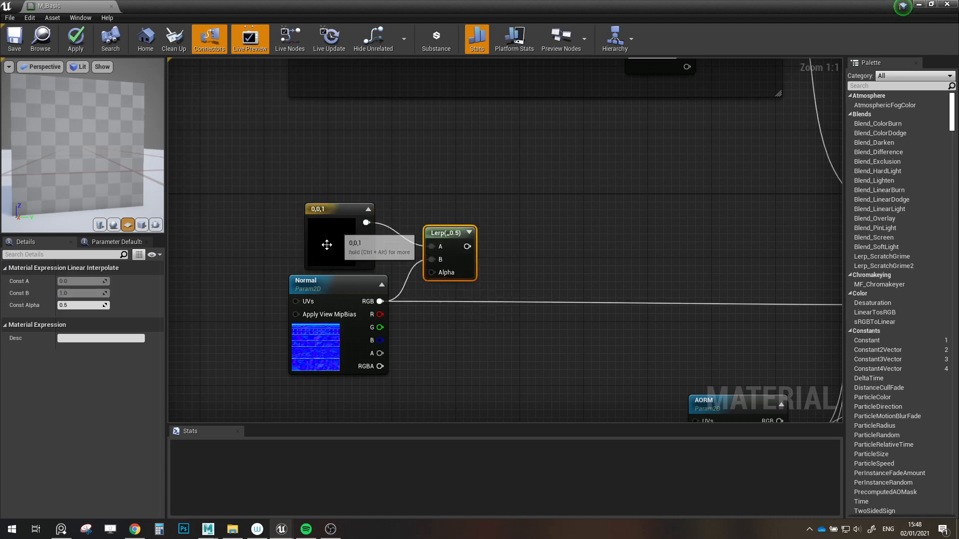
drag(328, 242, 336, 232)
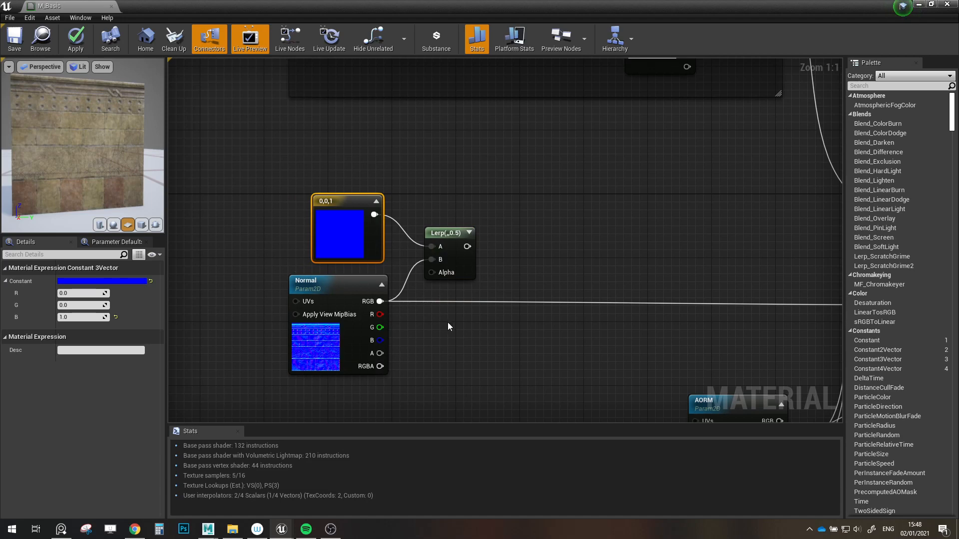
- Add a scalar parameter named Normal Strength below the Normal texture
right_drag(334, 417, 369, 389)
key(s)
click(380, 366)
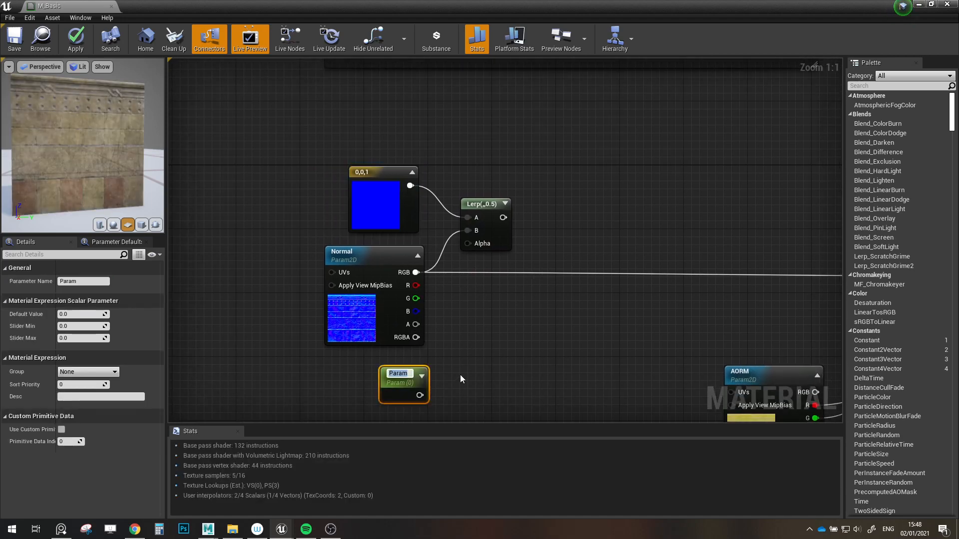
text(Normal S)
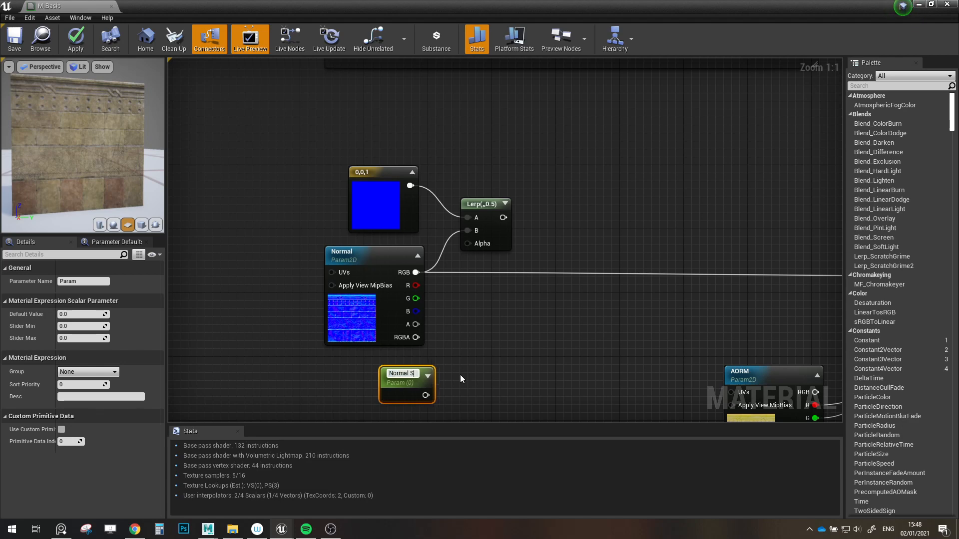
text(trength)
key(Return)
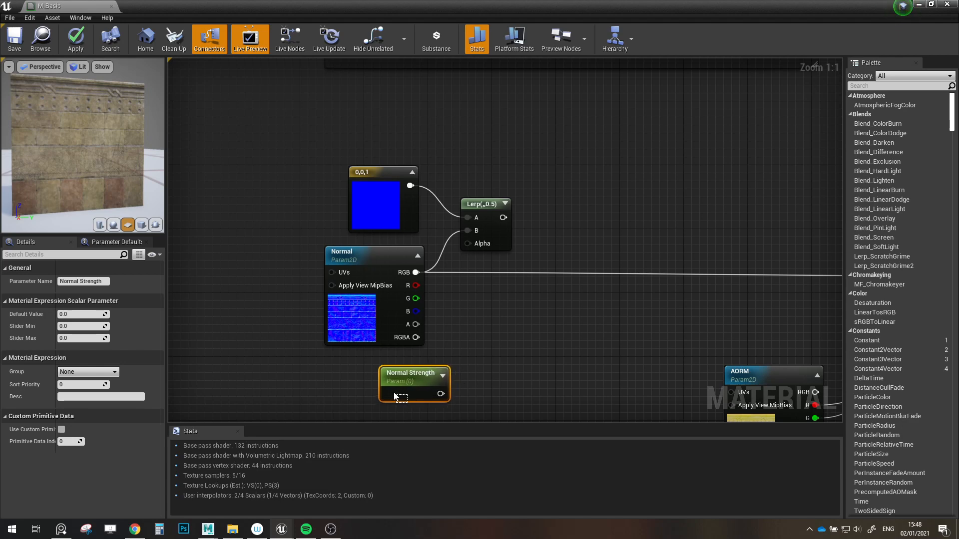
- Connect Normal Strength to the Lerp's Alpha input and set its default value to 1
drag(383, 382, 472, 246)
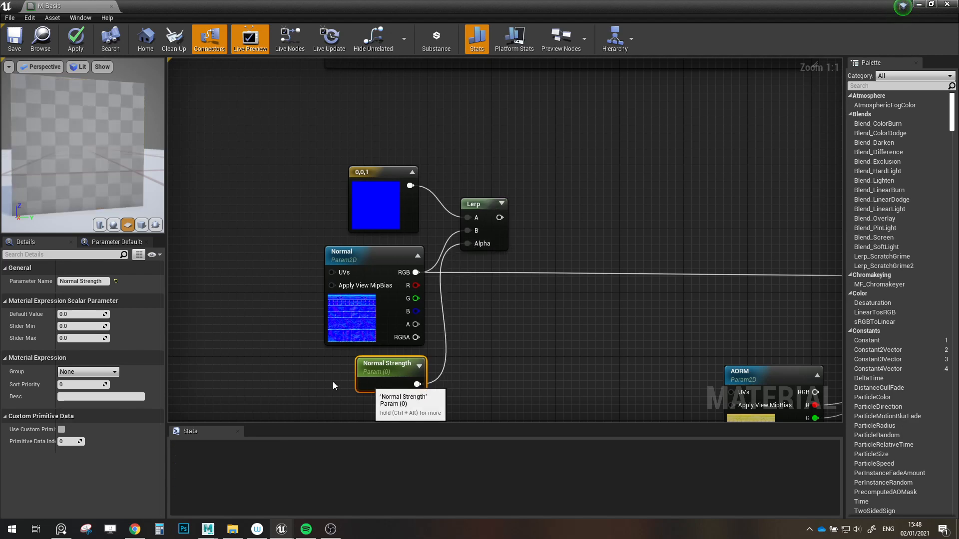
click(77, 314)
text(1)
key(Return)
- Move the Lerp node clear of its inputs and connect its output to M_Basic's Normal input
click(470, 344)
scroll(470, 344, down, 1)
right_drag(488, 342, 423, 328)
drag(411, 211, 445, 268)
right_drag(521, 334, 401, 305)
drag(346, 246, 689, 246)
right_drag(318, 334, 508, 329)
scroll(404, 330, up, 1)
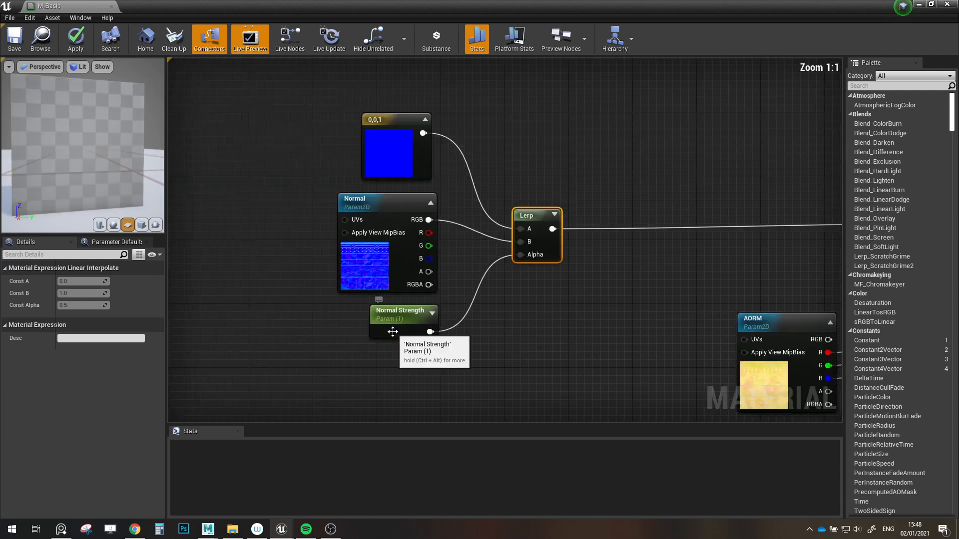
- Space the 0,0,1 constant and the Normal texture evenly above the Normal Strength parameter
click(391, 331)
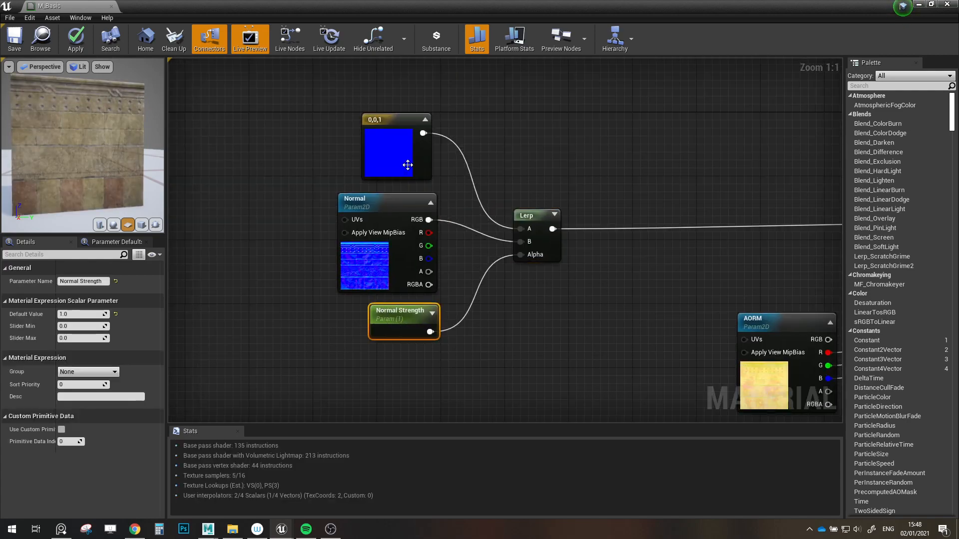
drag(408, 165, 407, 149)
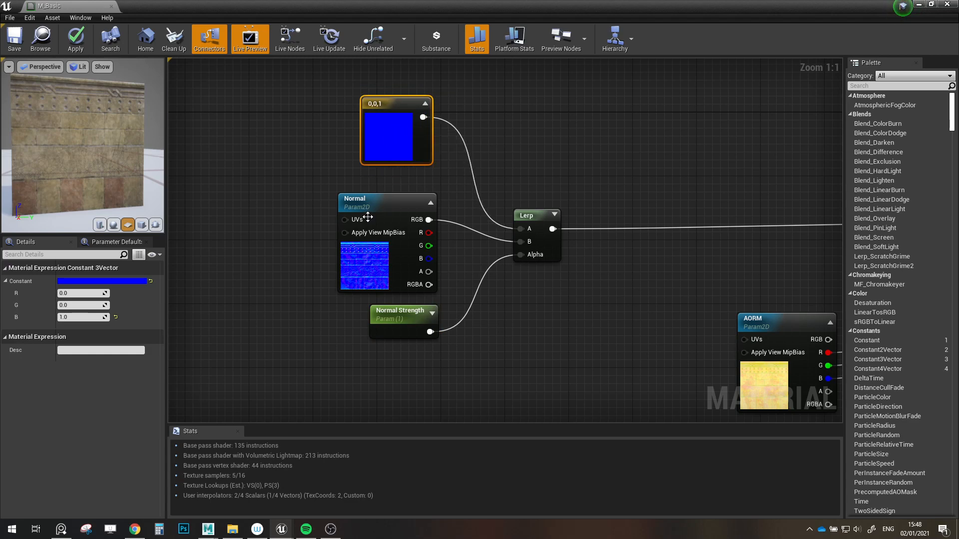
mouse_move(377, 203)
mouse_down()
mouse_move(365, 211)
mouse_move(379, 193)
mouse_up()
drag(390, 155, 391, 166)
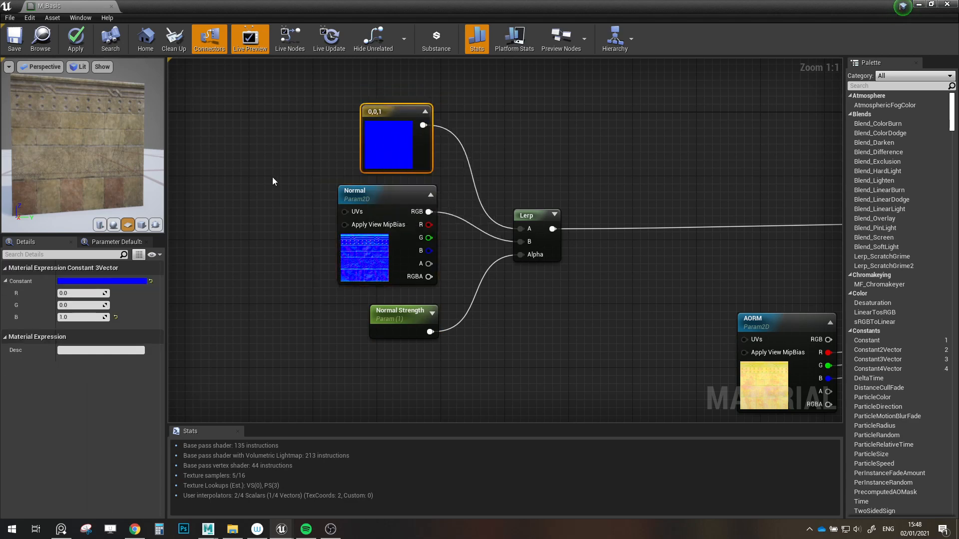
- Group the 0,0,1 constant, Normal texture, Normal Strength and Lerp nodes in a comment box named Normal
right_drag(515, 297, 498, 303)
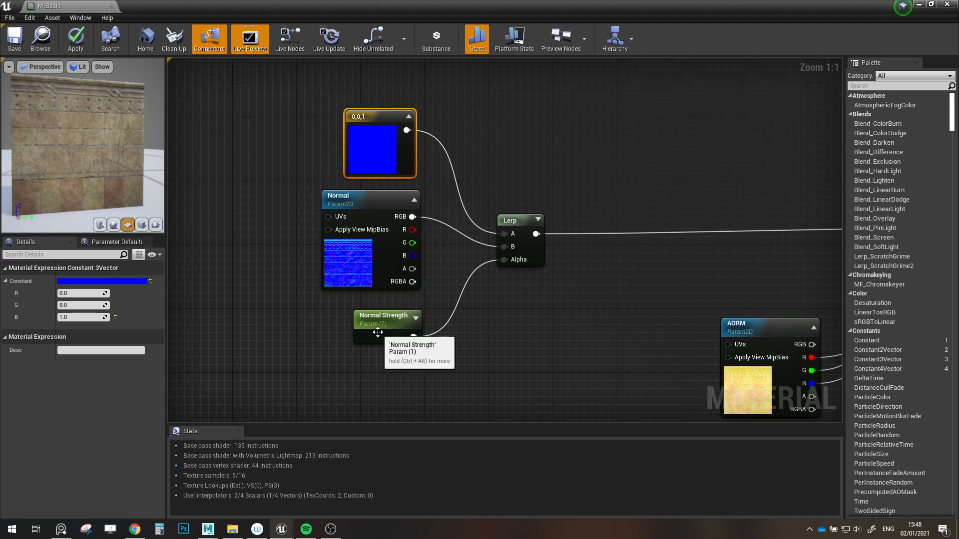
click(350, 282)
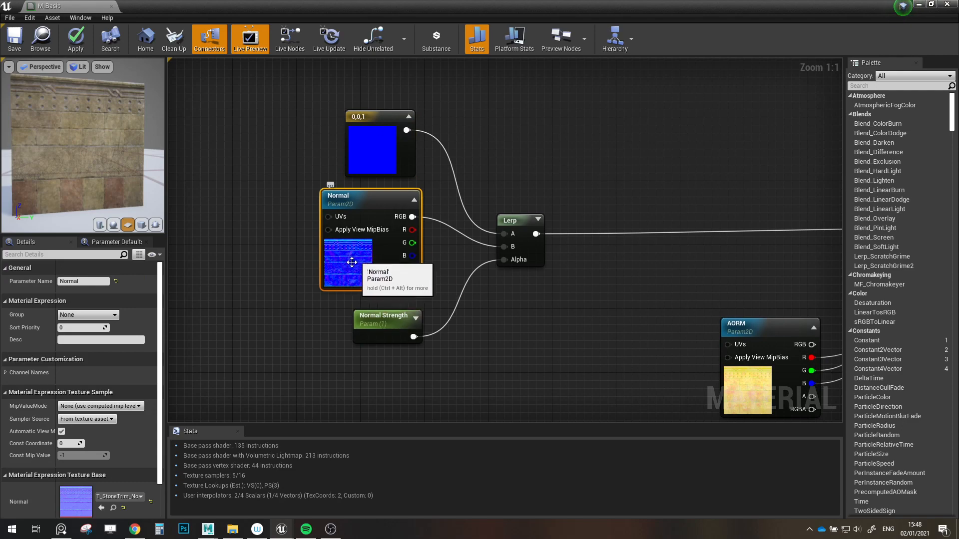
scroll(535, 314, down, 2)
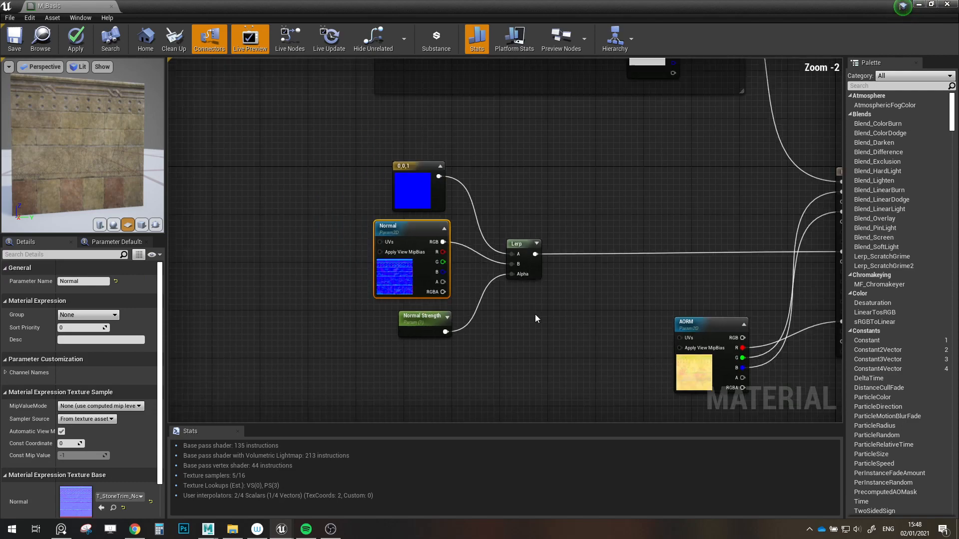
right_drag(535, 314, 437, 310)
scroll(438, 310, up, 1)
right_drag(456, 347, 508, 389)
drag(504, 386, 293, 192)
scroll(452, 293, down, 3)
right_drag(493, 327, 512, 332)
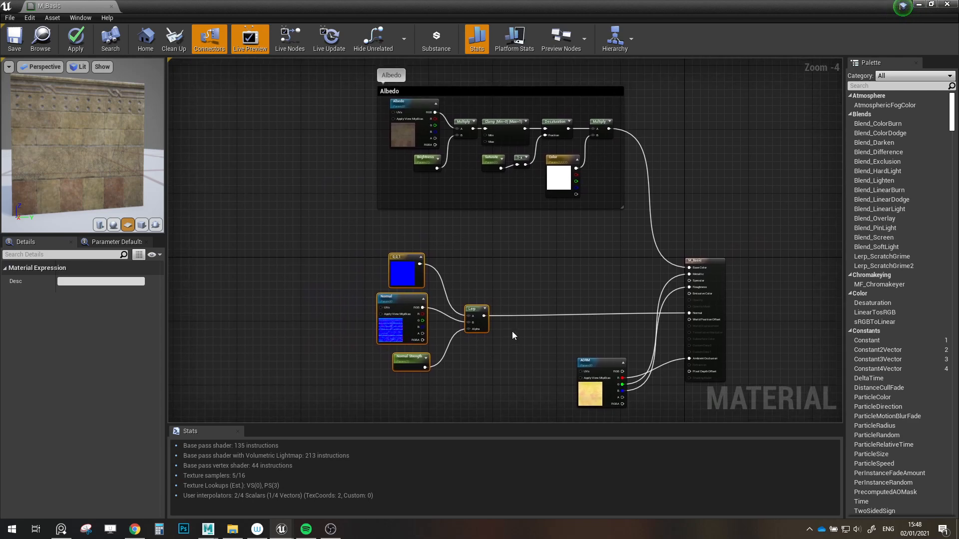
key(c)
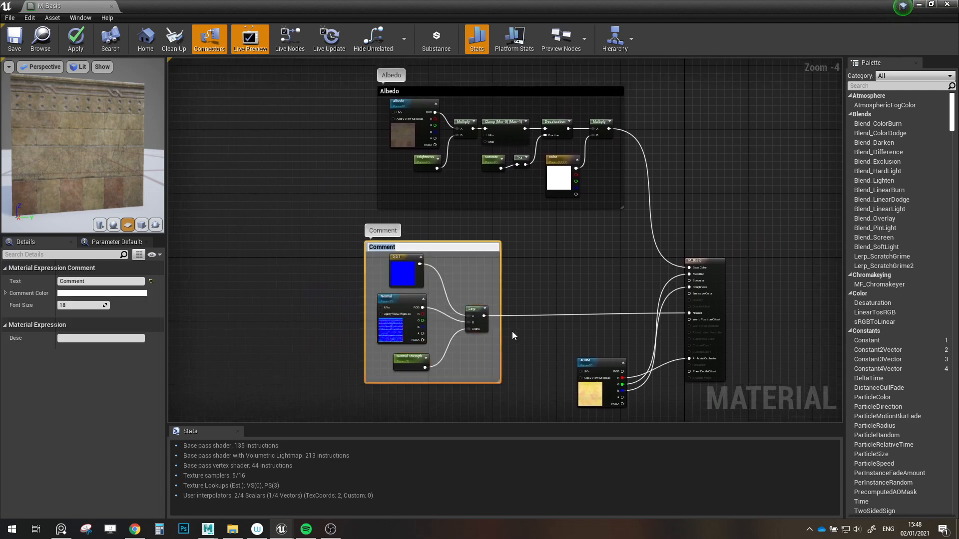
text(Nomr)
key(BackSpace)
text(rmal)
key(Return)
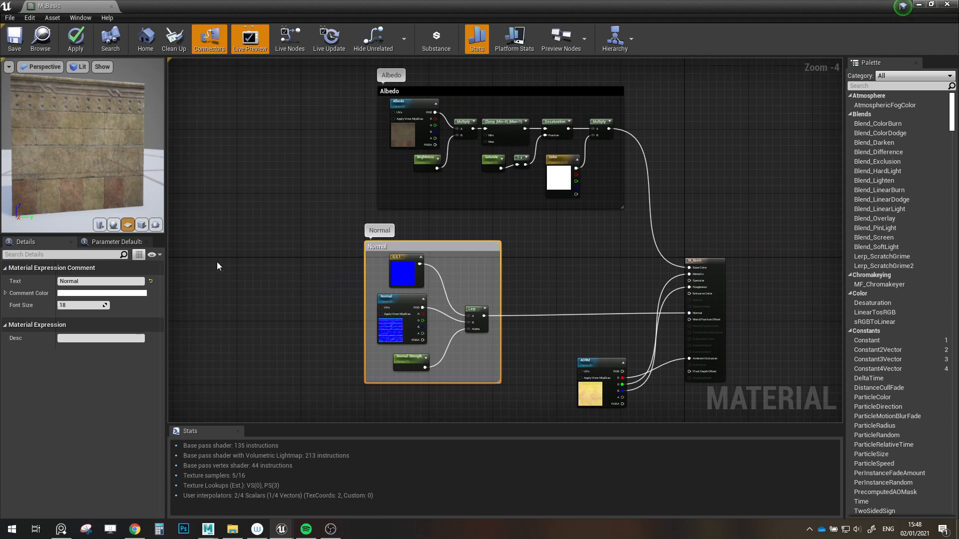
- Set the Normal comment box's colour to black
click(140, 294)
drag(289, 322, 288, 383)
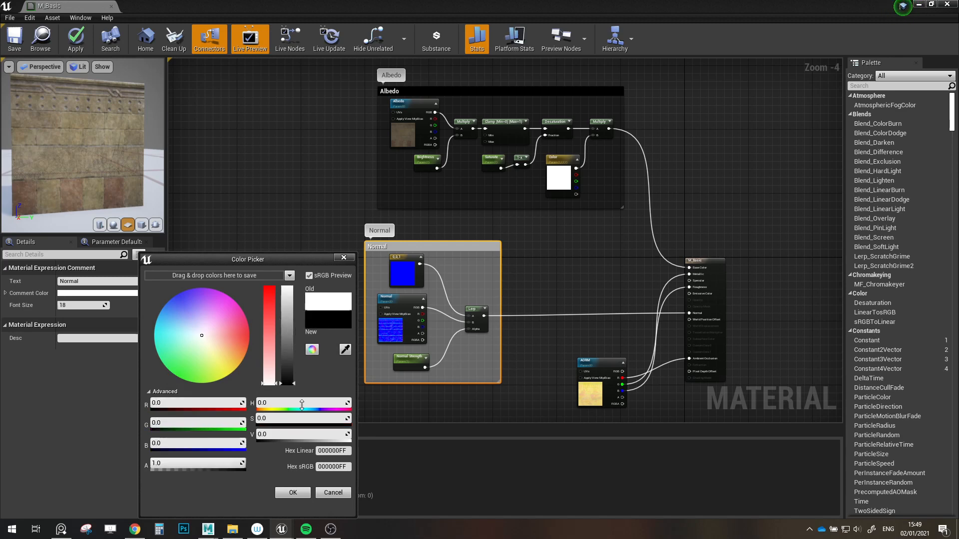
click(298, 493)
click(294, 298)
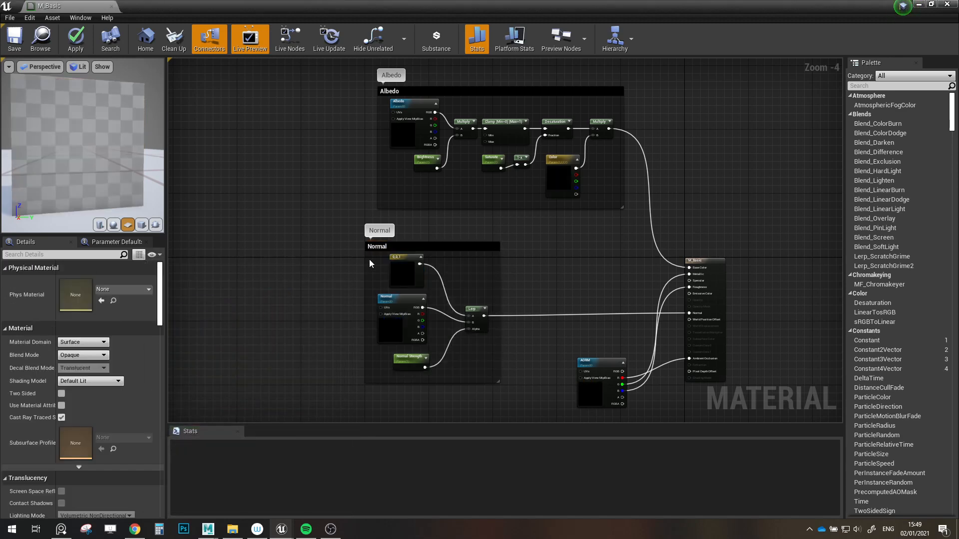
- Move the Normal and Albedo comment boxes so that their left edges line up
drag(382, 249, 369, 241)
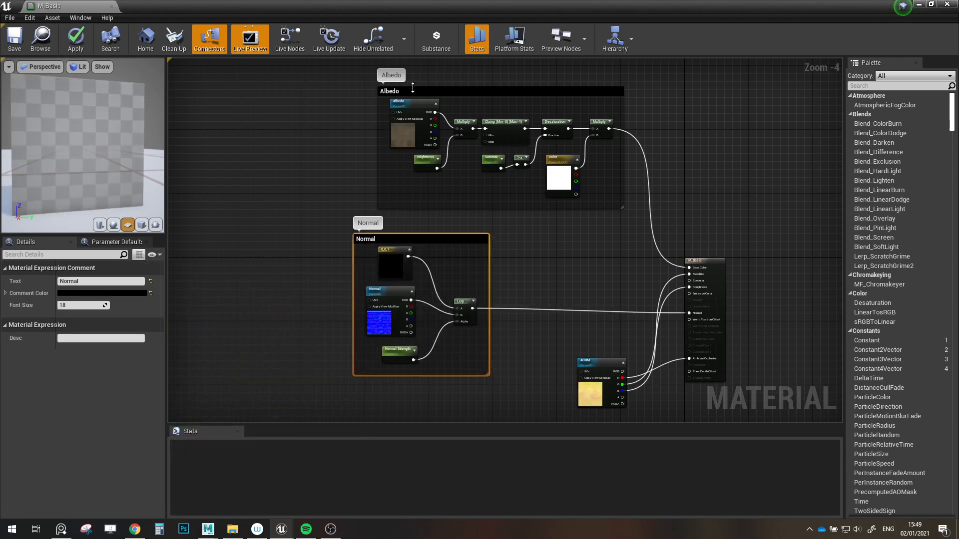
drag(410, 90, 387, 90)
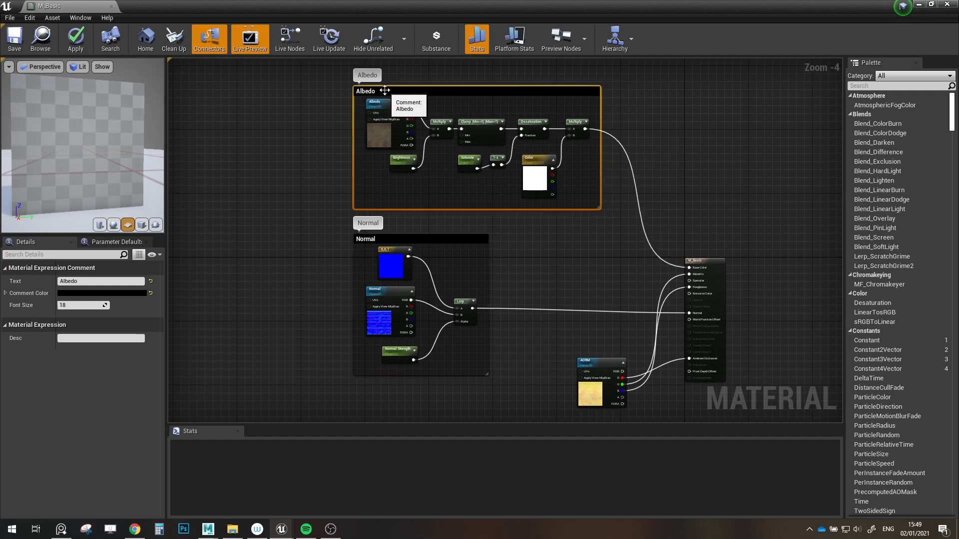
click(537, 270)
- Move the AORM texture node below the Normal comment box, near its left edge
right_drag(585, 338, 549, 286)
scroll(549, 286, up, 1)
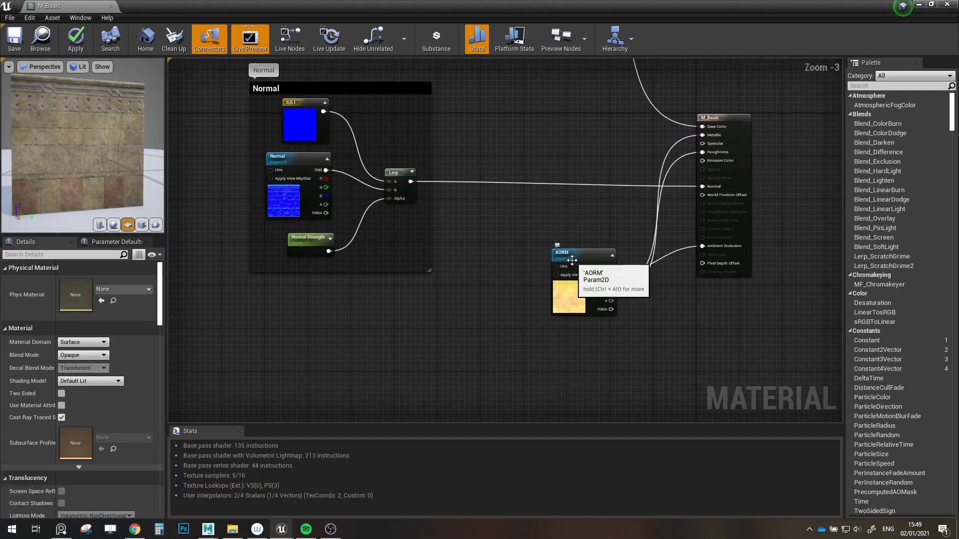
drag(555, 286, 251, 365)
right_drag(351, 366, 436, 334)
scroll(400, 339, up, 3)
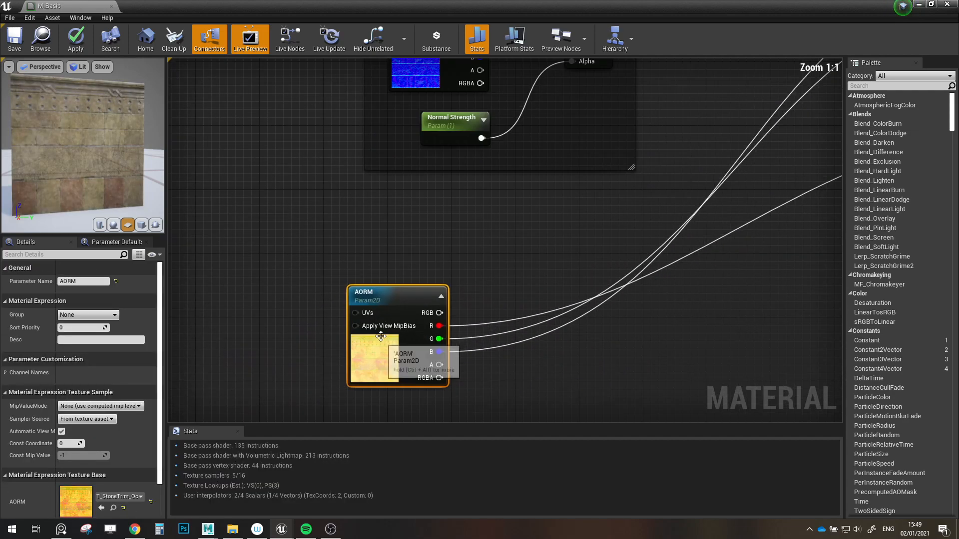
- Open the AORM node's texture asset, examine its channels and settings, and close it
double_click(74, 499)
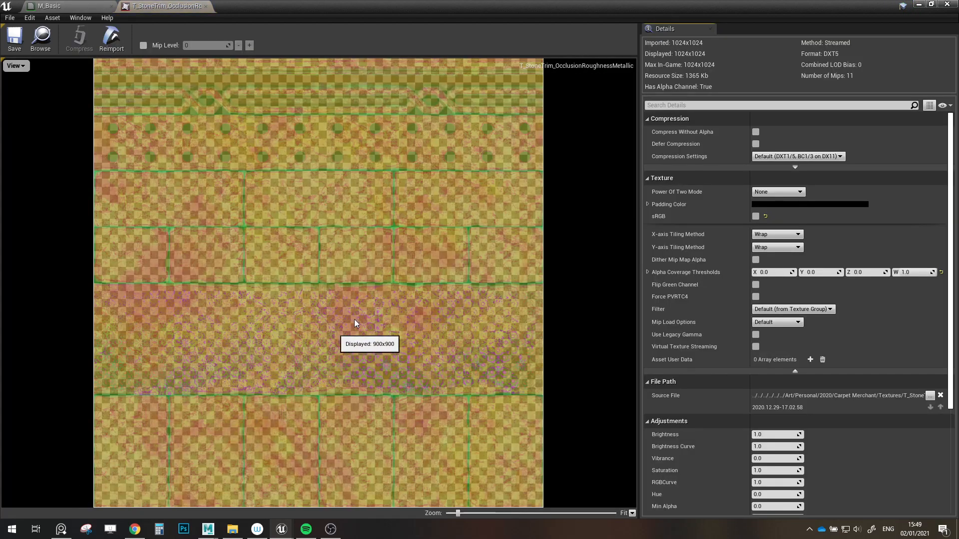
scroll(758, 292, down, 1)
scroll(758, 292, down, 3)
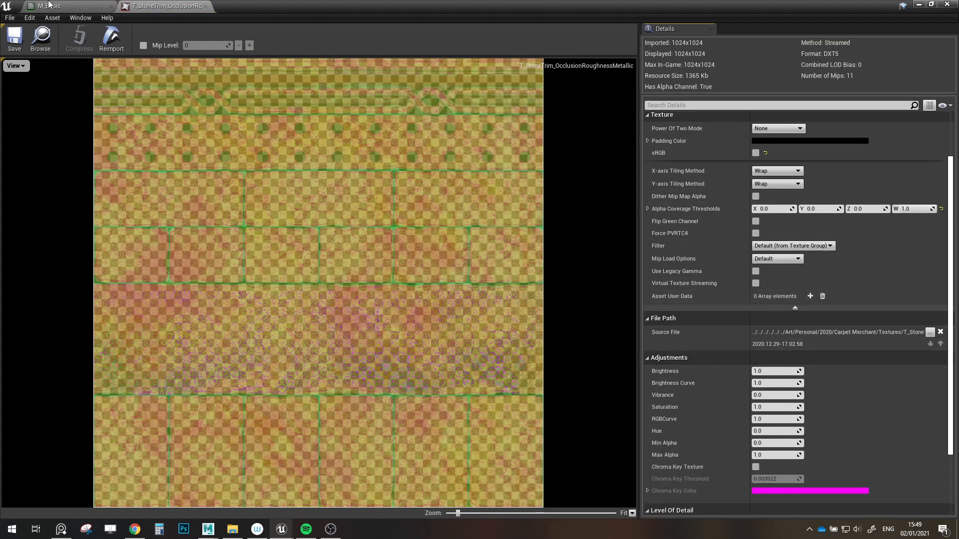
scroll(772, 369, down, 6)
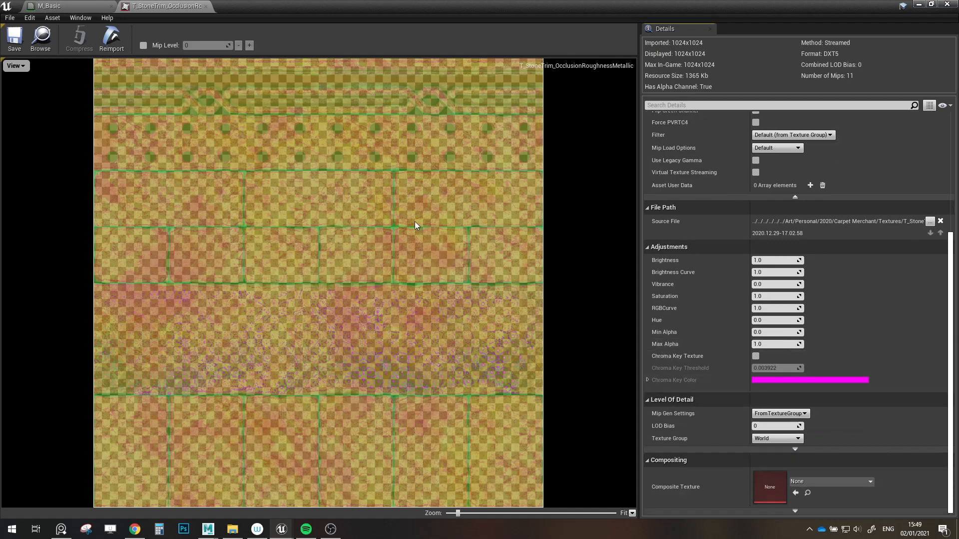
click(207, 6)
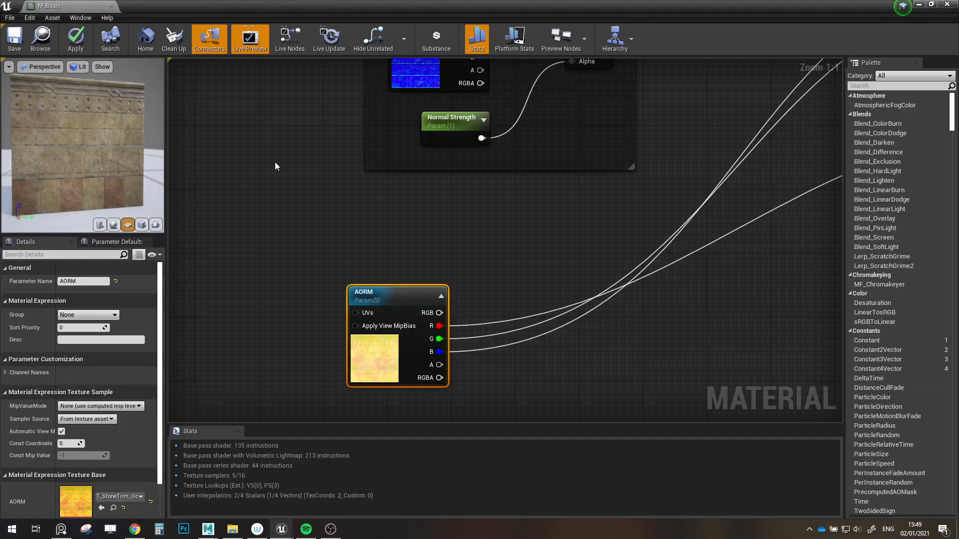
- Examine the AORM node's channel outputs and which M_Basic inputs they feed
right_drag(512, 378, 427, 381)
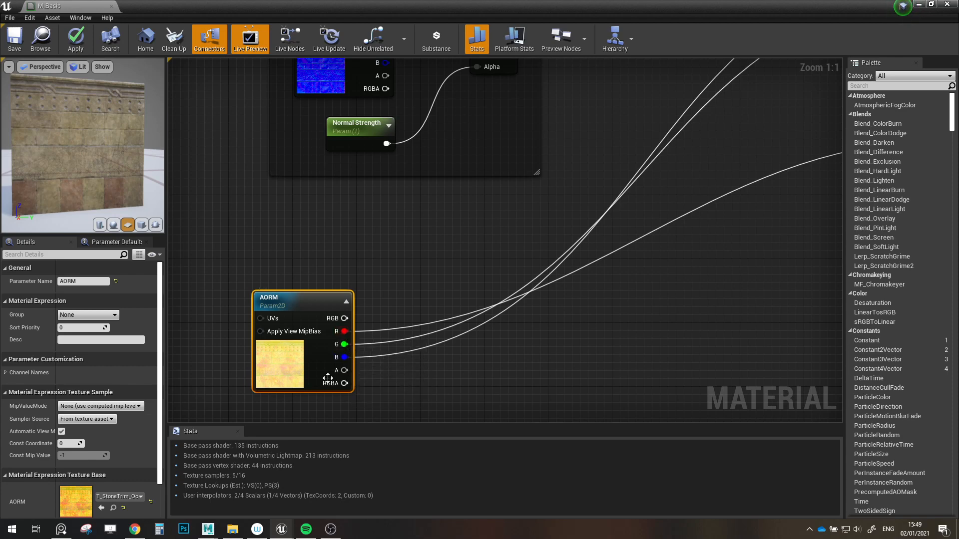
drag(328, 376, 393, 381)
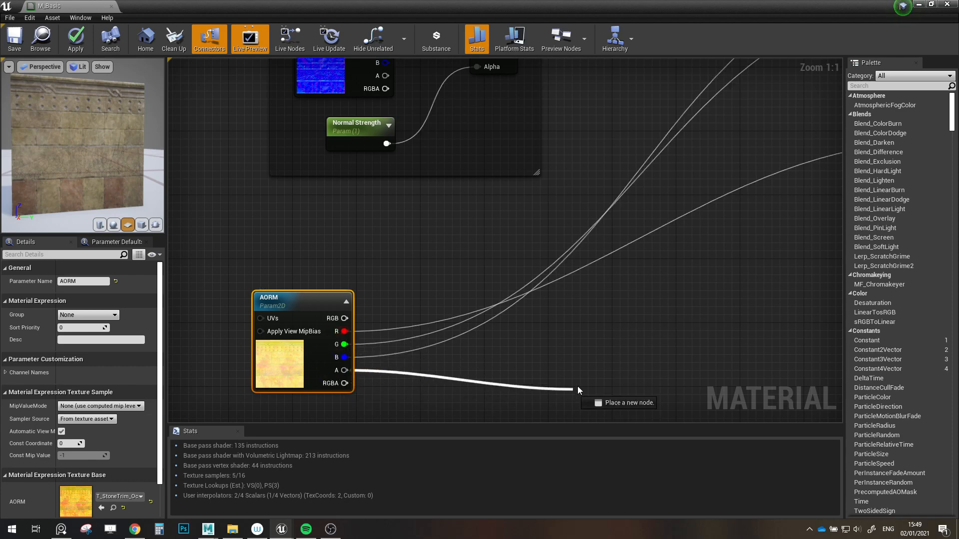
drag(578, 386, 656, 360)
click(619, 344)
scroll(619, 344, down, 3)
right_drag(620, 344, 485, 377)
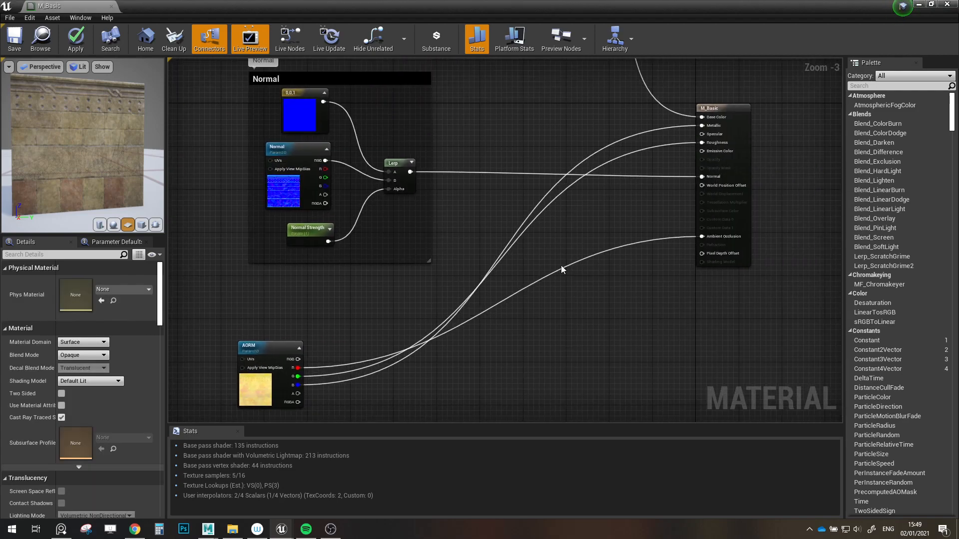
scroll(369, 292, up, 3)
right_drag(375, 349, 433, 332)
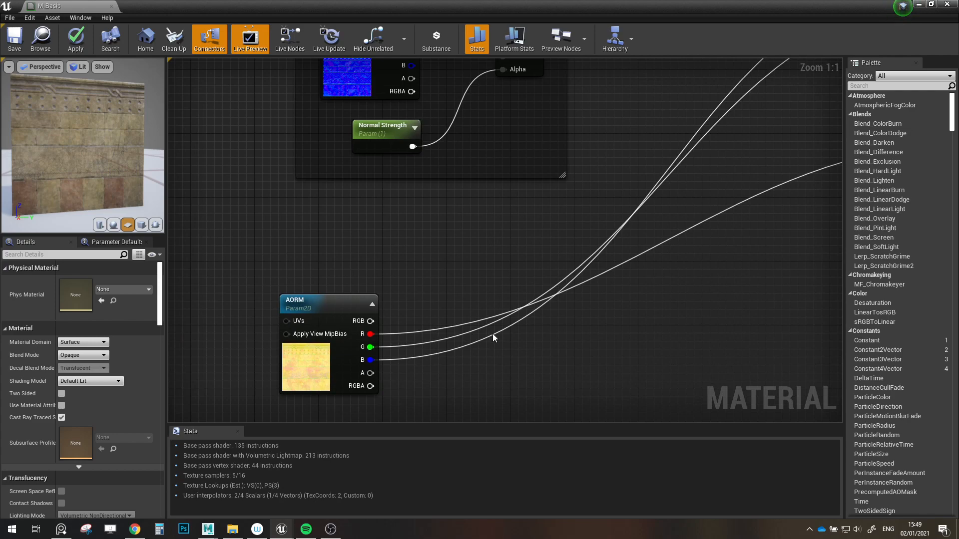
scroll(493, 334, down, 2)
right_drag(493, 334, 380, 384)
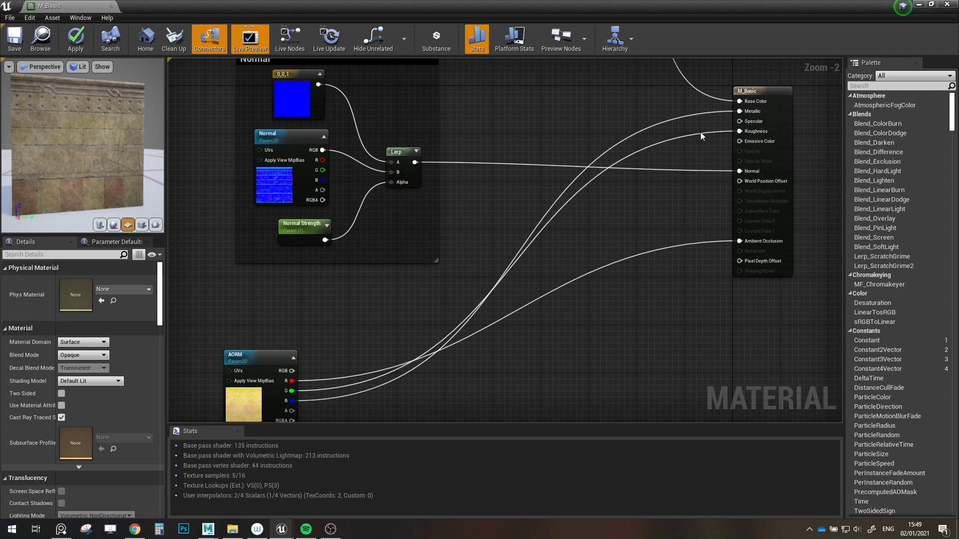
- Add a Power node and a Multiply node in a row beside the AORM texture
scroll(455, 307, up, 2)
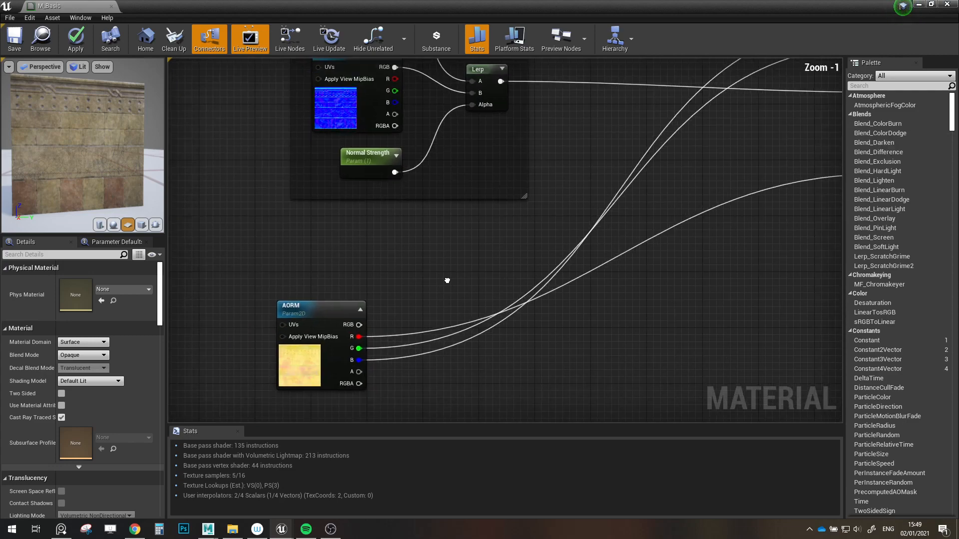
right_click(404, 302)
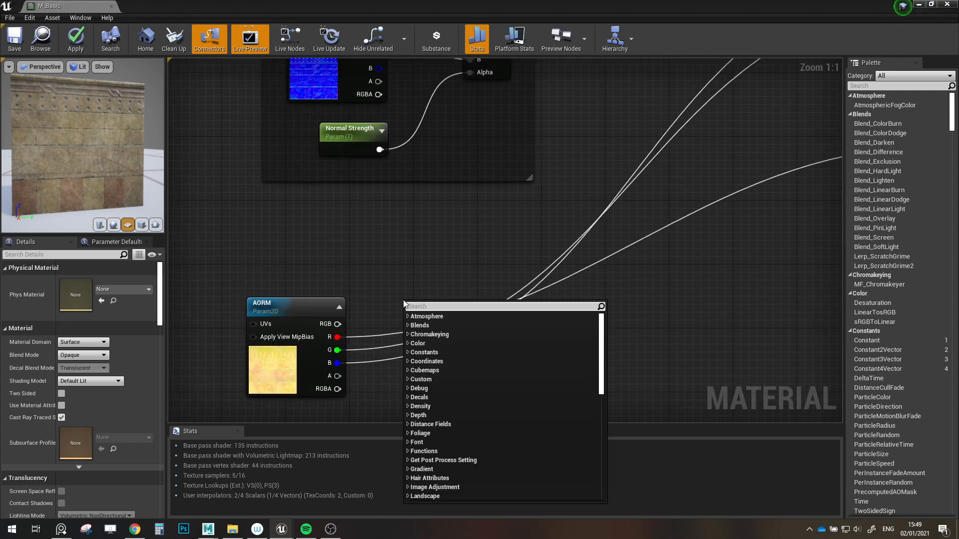
text(power)
click(415, 325)
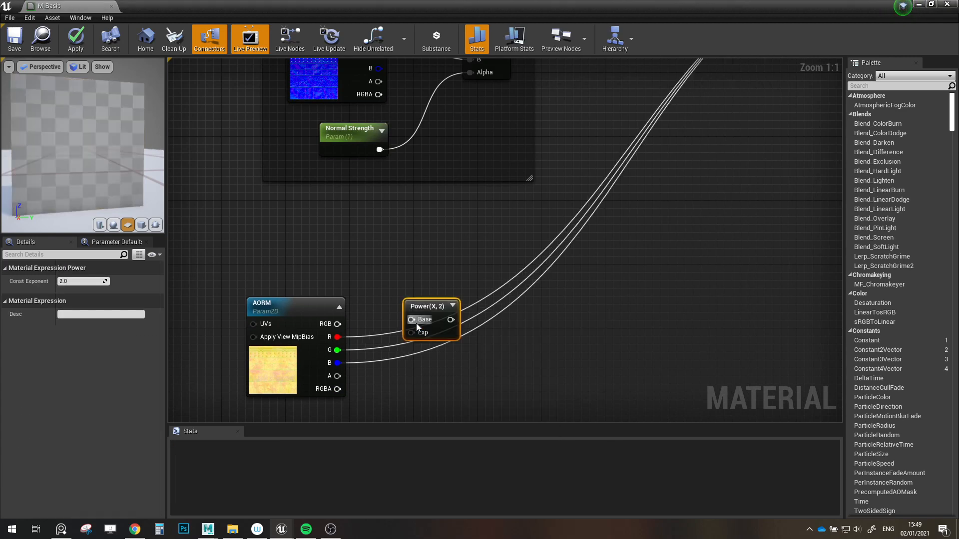
key(m)
click(518, 330)
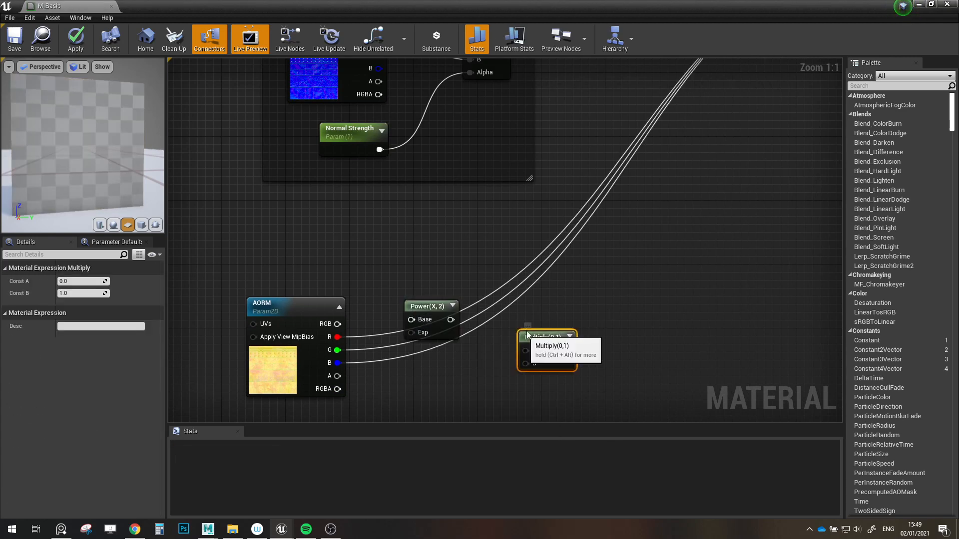
drag(524, 333, 544, 309)
drag(437, 307, 459, 343)
drag(566, 312, 565, 327)
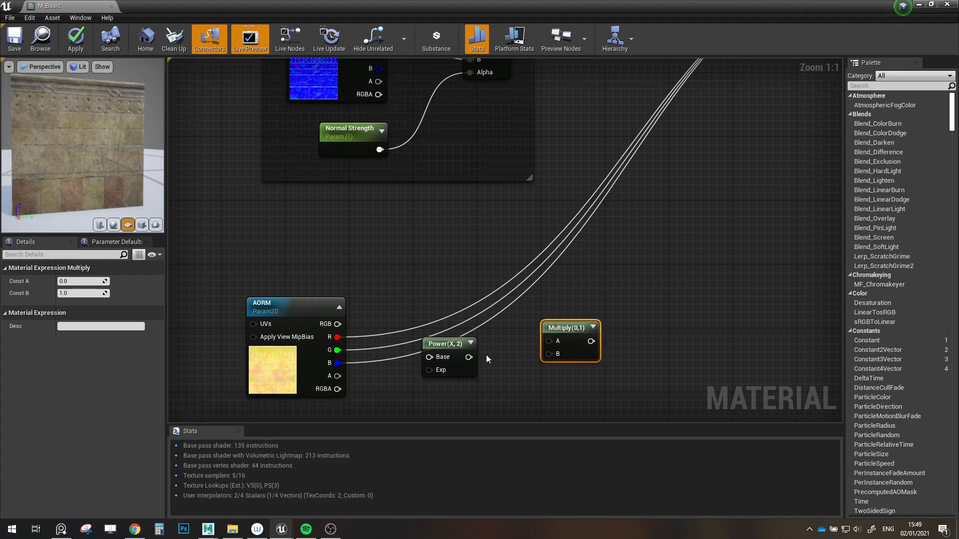
- Connect Power's output to Multiply's A input and AORM's G output to Power's Base, with Multiply level with Power
drag(469, 357, 556, 341)
drag(566, 328, 550, 344)
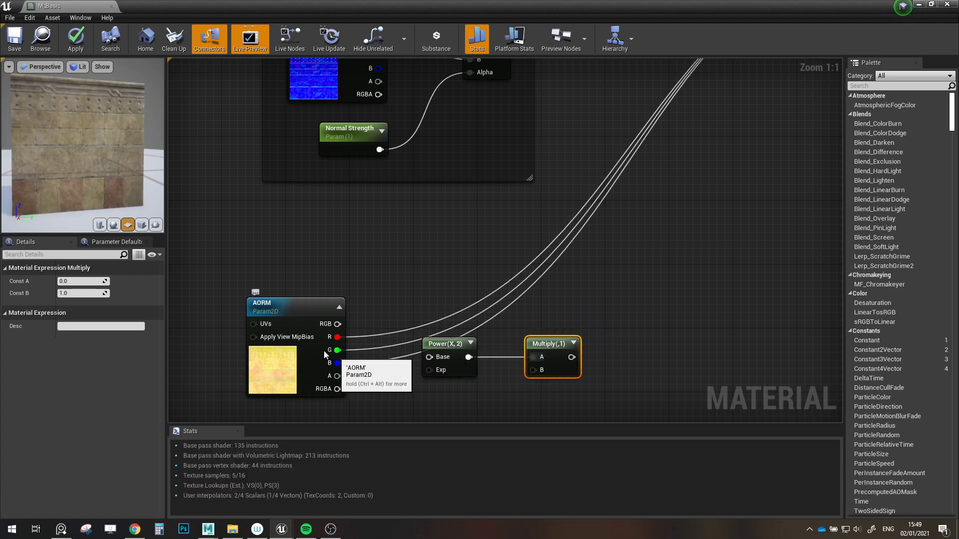
drag(343, 353, 432, 358)
- Add a scalar parameter named Roughness Contrast below the Power node and connect it to Power's Exp input
right_drag(549, 386, 564, 325)
click(452, 347)
click(426, 345)
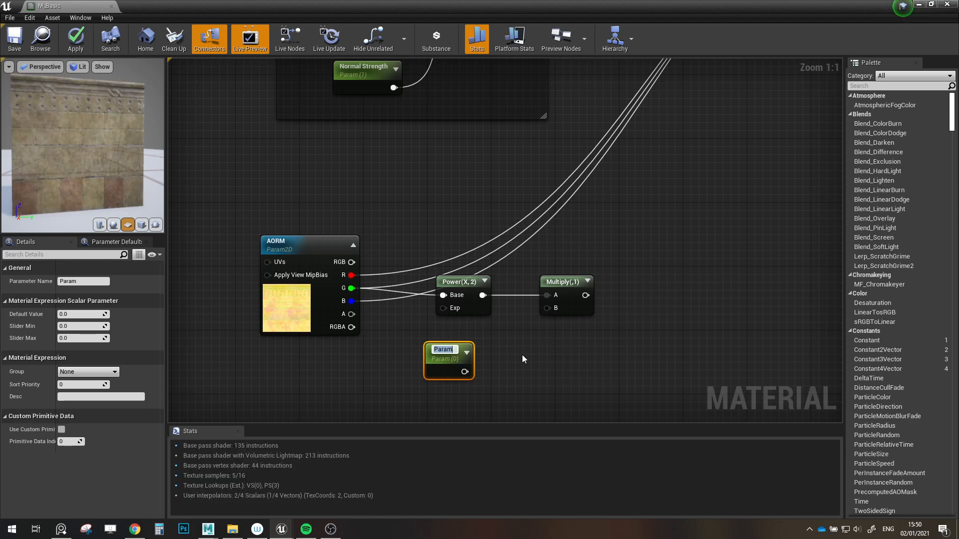
text(Roughness)
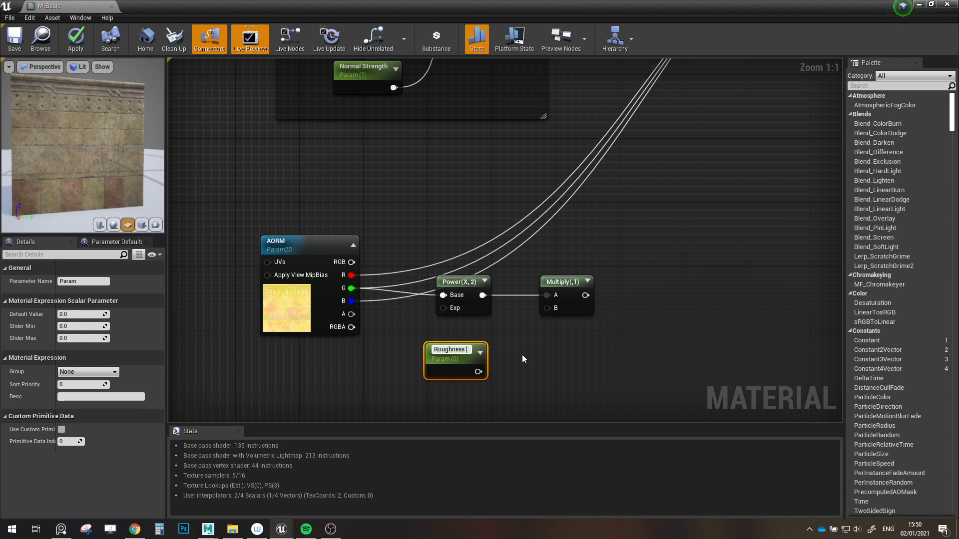
text( Contrast)
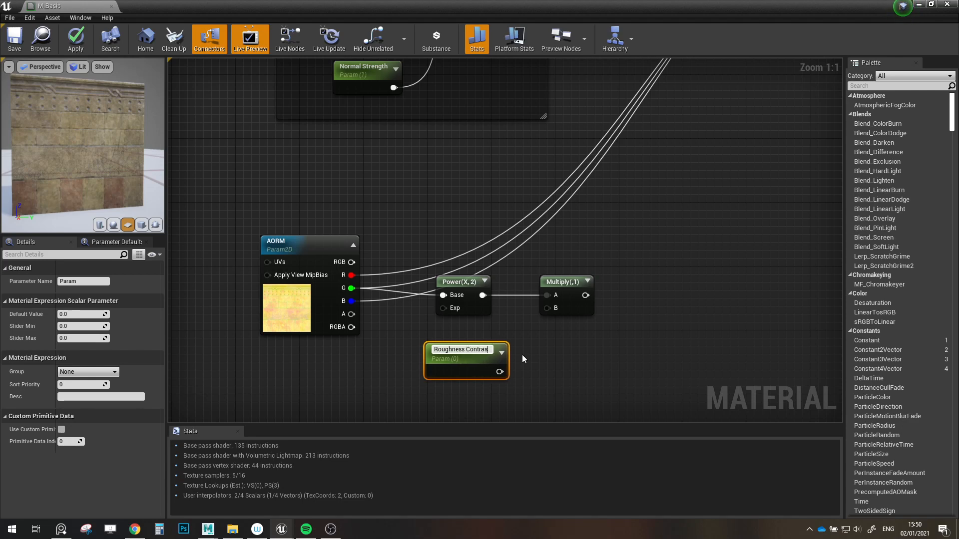
key(Return)
drag(473, 362, 460, 357)
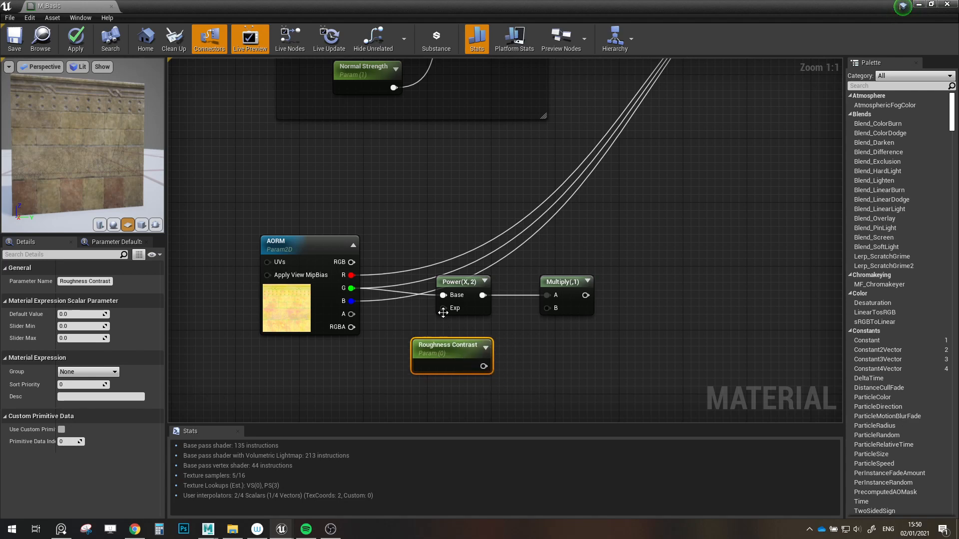
drag(443, 308, 483, 366)
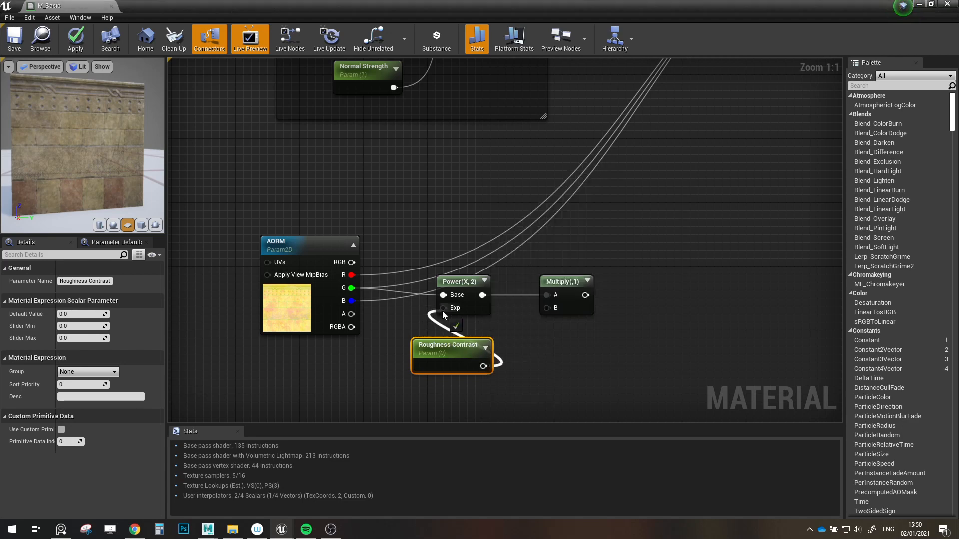
- Add a scalar parameter named Roughness Intensity below the Multiply node
click(573, 353)
text(Roug)
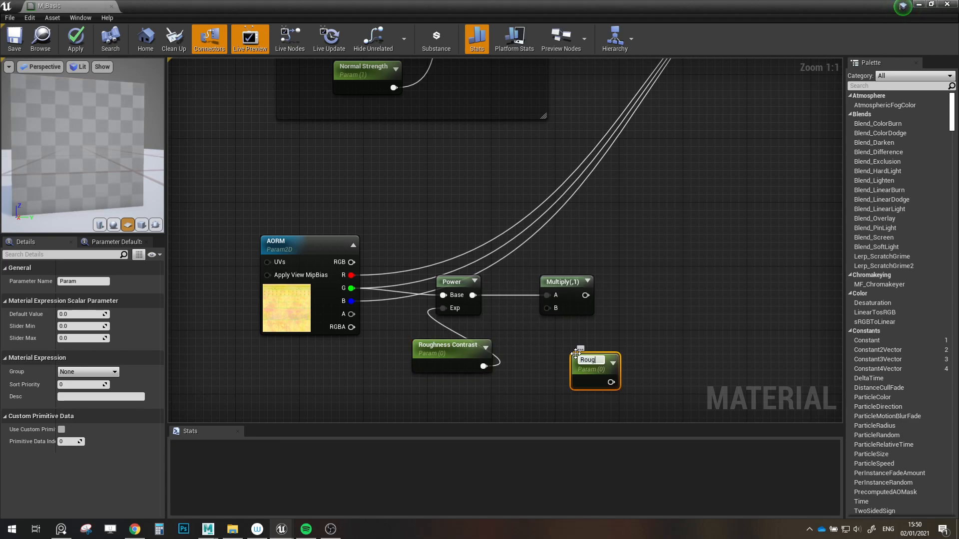
text(hness Intensity)
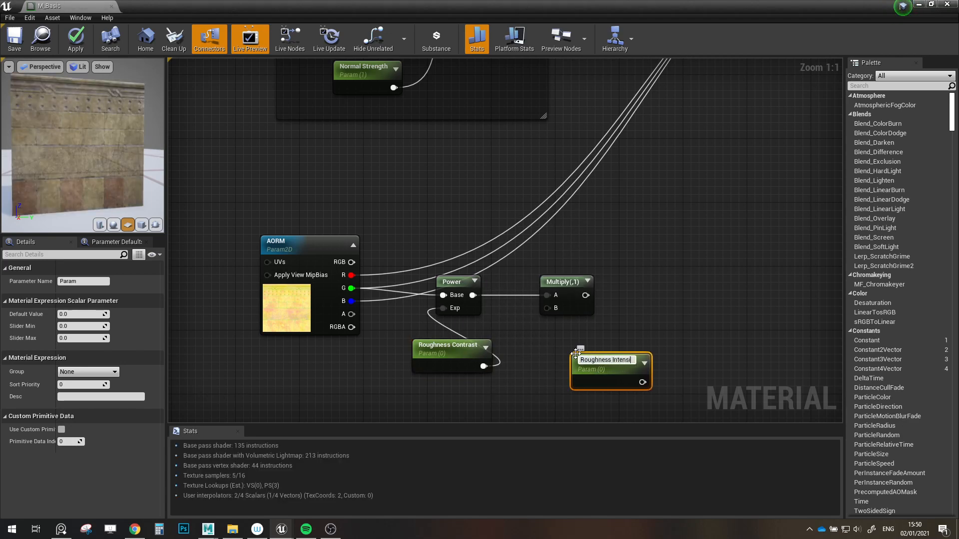
key(Return)
- Set the default value of both the Roughness Contrast and Roughness Intensity parameters to 1
click(474, 353)
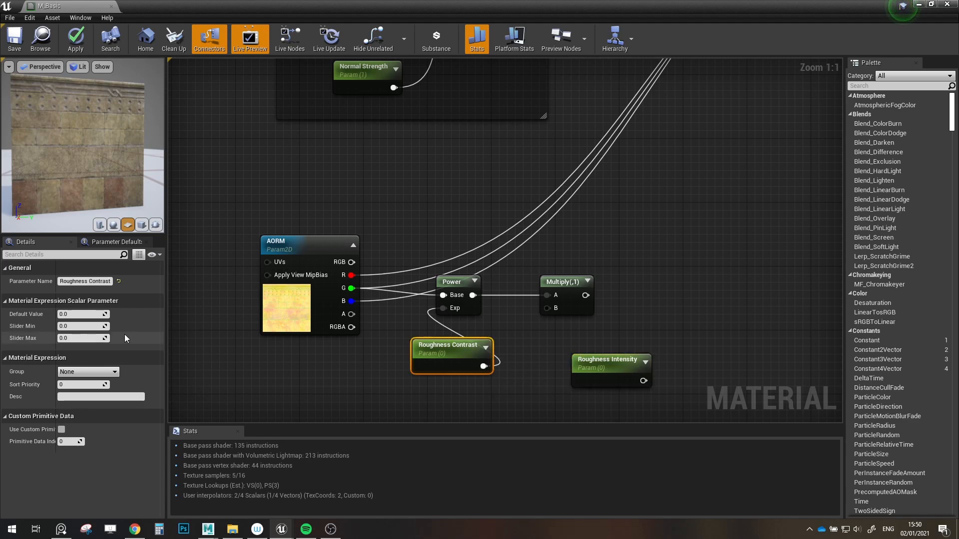
click(83, 314)
text(1)
click(578, 368)
click(77, 314)
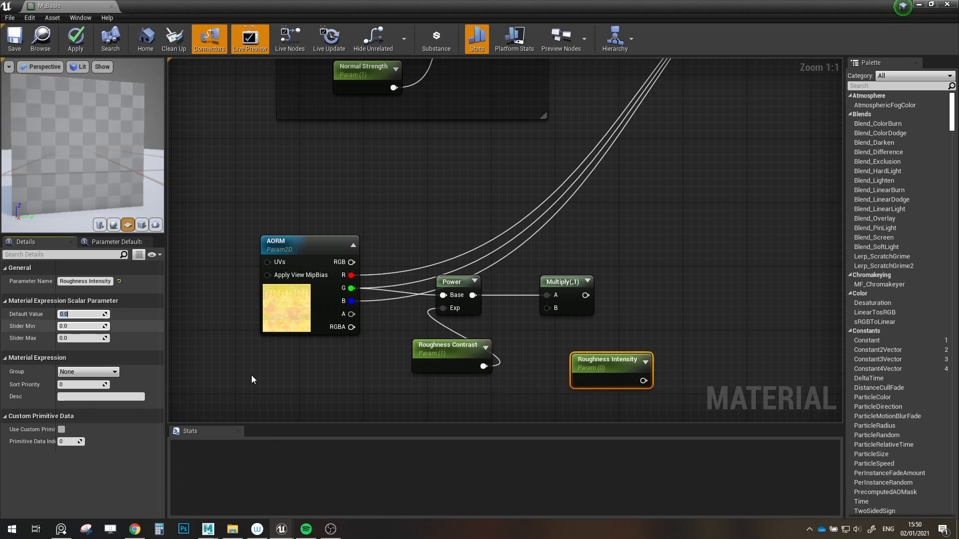
text(1)
click(251, 376)
- Place Roughness Intensity beneath the Multiply node and connect it to Multiply's B input
drag(612, 354, 548, 301)
click(634, 327)
right_drag(631, 328, 665, 341)
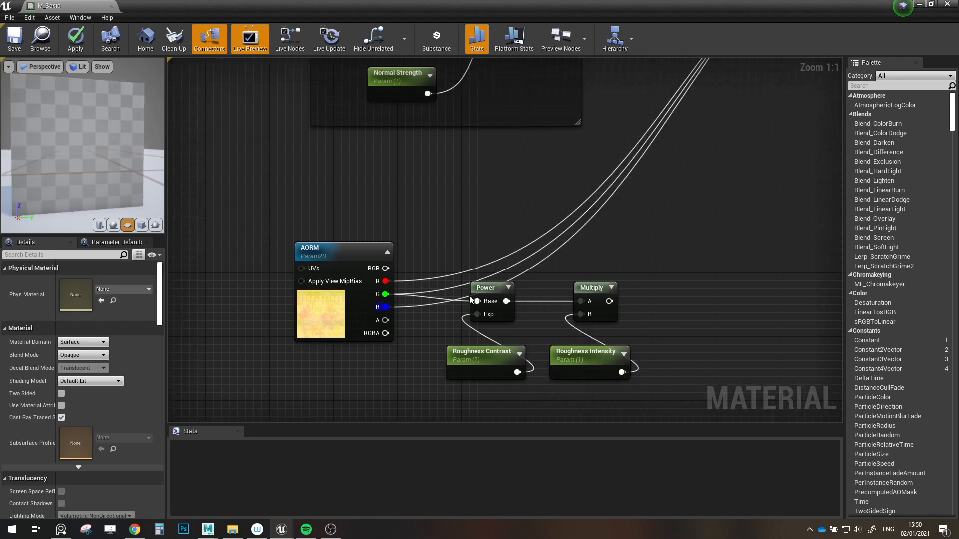
click(483, 296)
right_click(483, 295)
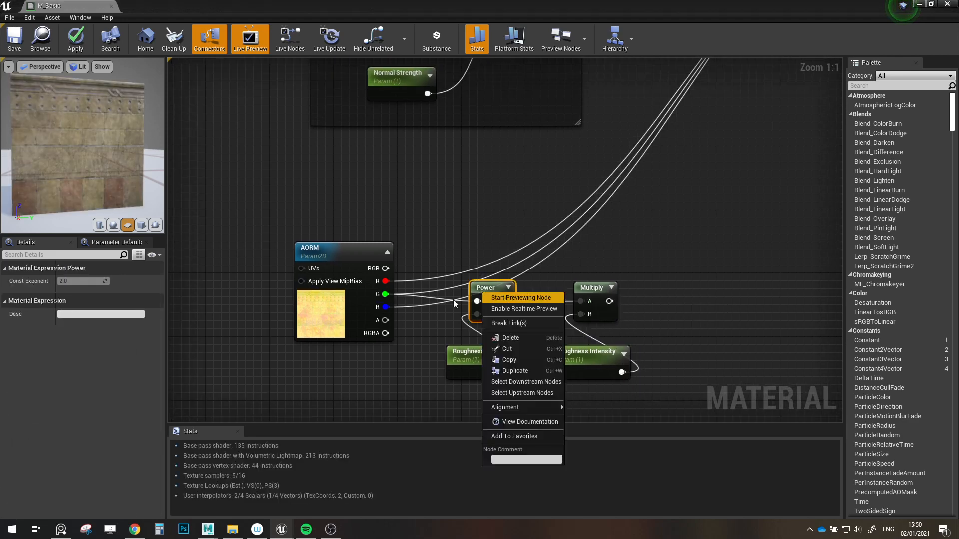
click(412, 367)
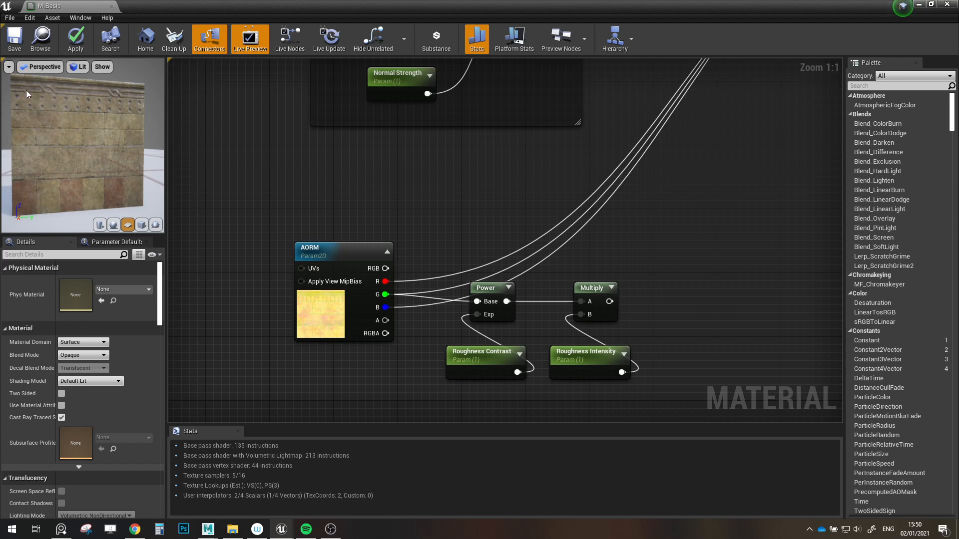
- Connect the output of the roughness Multiply node to the Roughness input of the M_Basic result node
right_drag(544, 293, 423, 278)
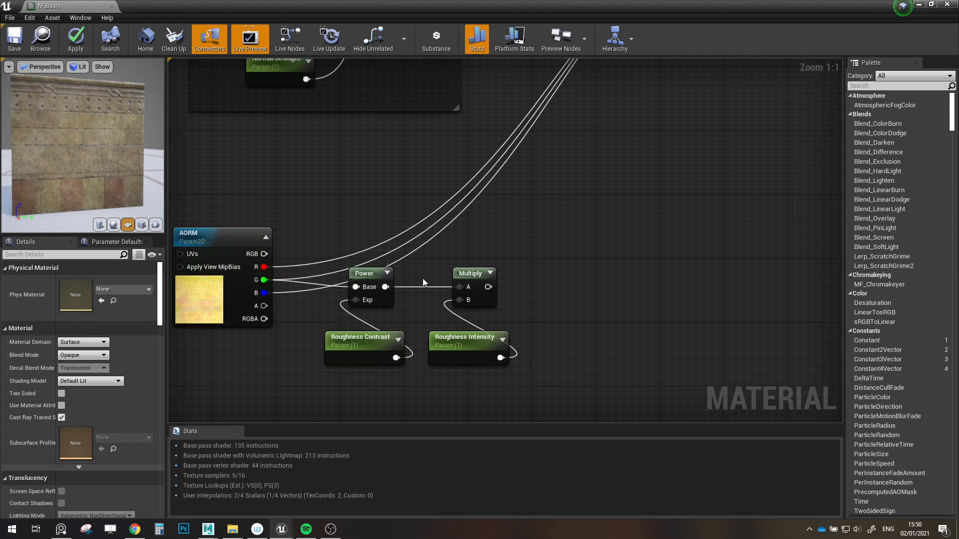
click(480, 358)
click(540, 300)
scroll(559, 321, down, 1)
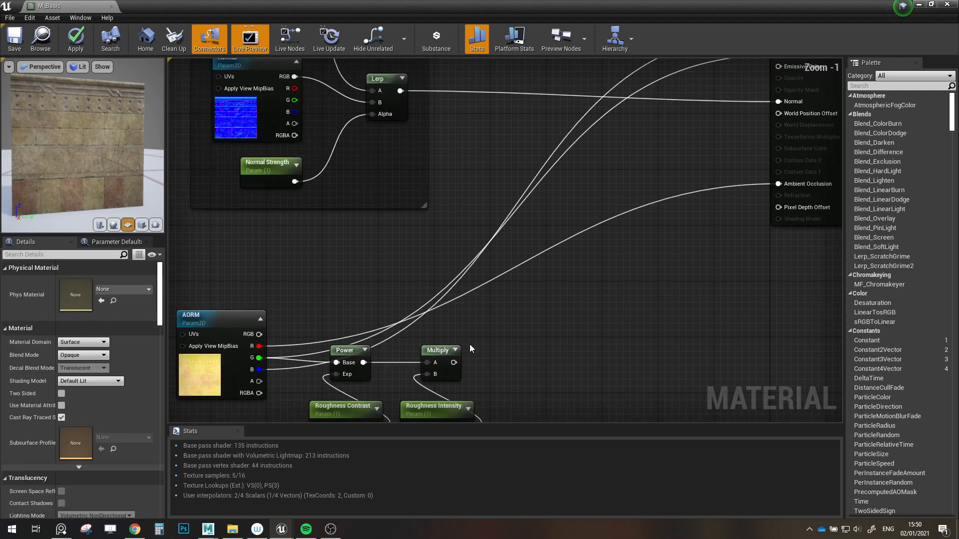
drag(454, 363, 759, 264)
- Select the Power, Multiply, Roughness Contrast and Roughness Intensity nodes and move them together farther away from the AORM texture
scroll(654, 308, down, 1)
right_drag(654, 308, 758, 120)
right_drag(602, 325, 607, 254)
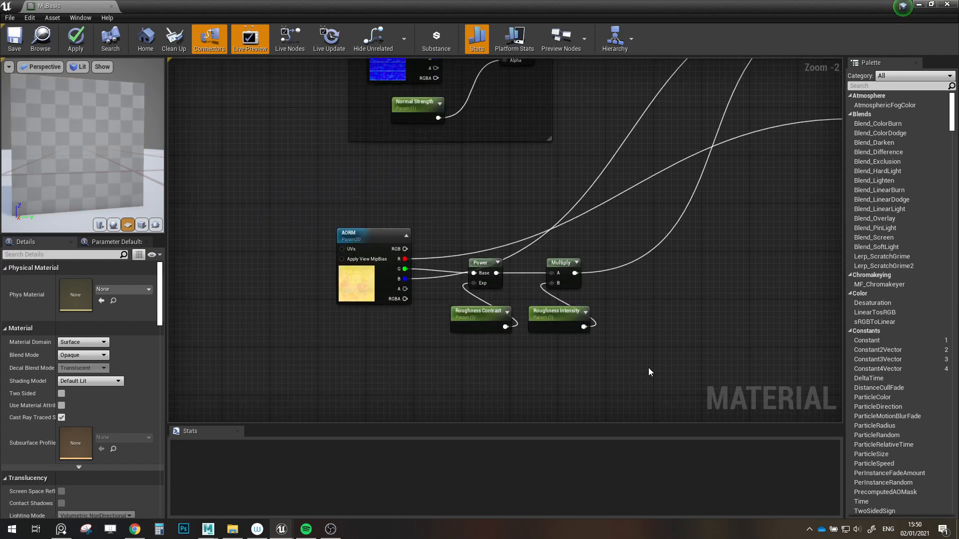
drag(650, 372, 562, 291)
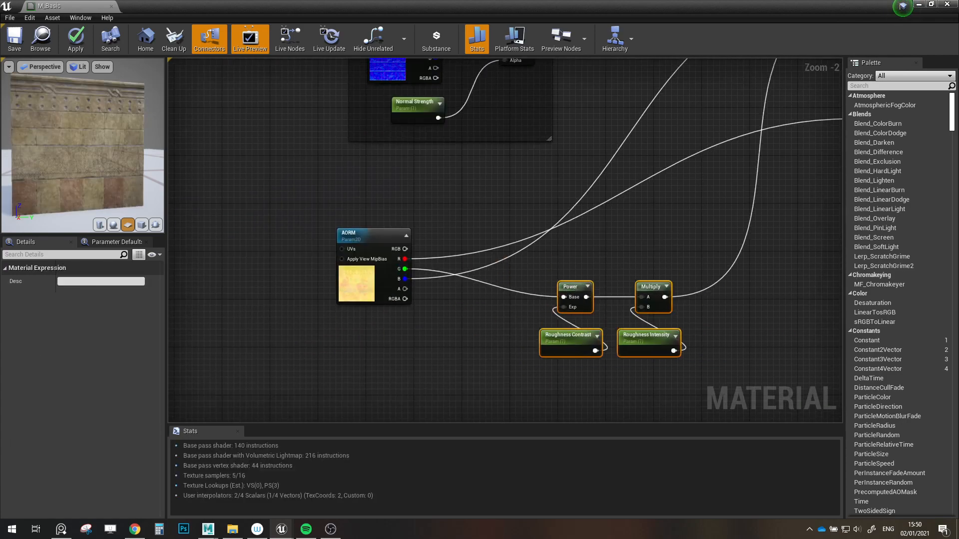
- Enclose the selected roughness nodes in a comment titled Roughness and set its comment color to black
right_drag(630, 262, 599, 257)
scroll(602, 259, up, 1)
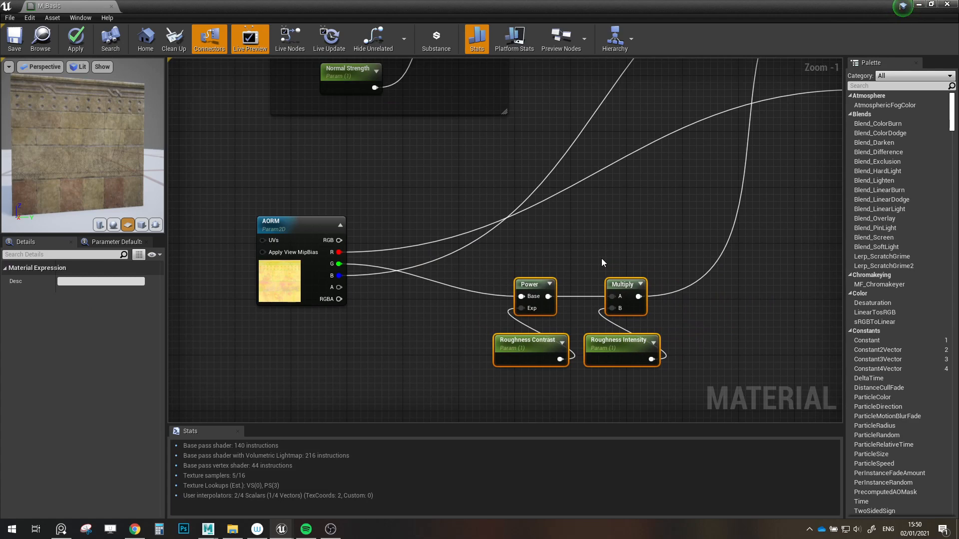
text(cR)
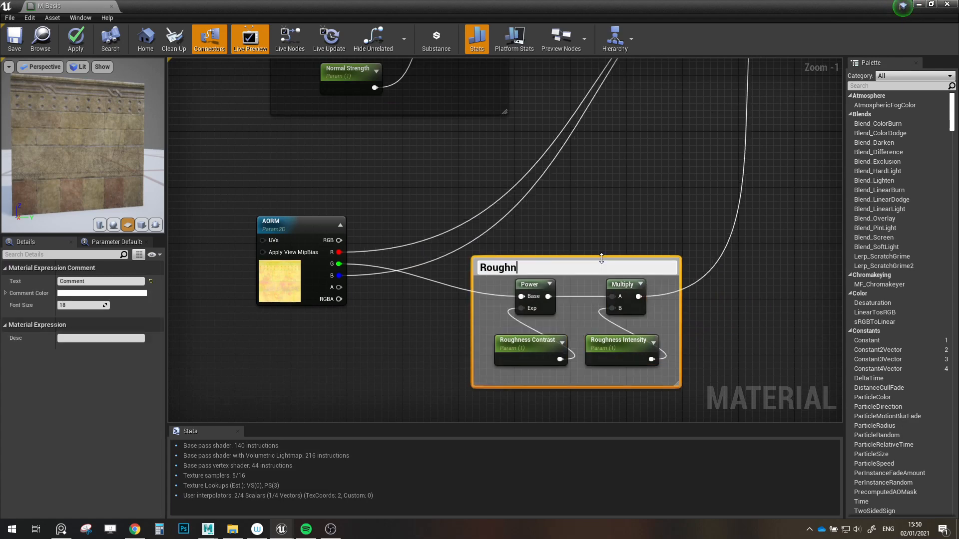
text(oughness)
key(Return)
click(102, 293)
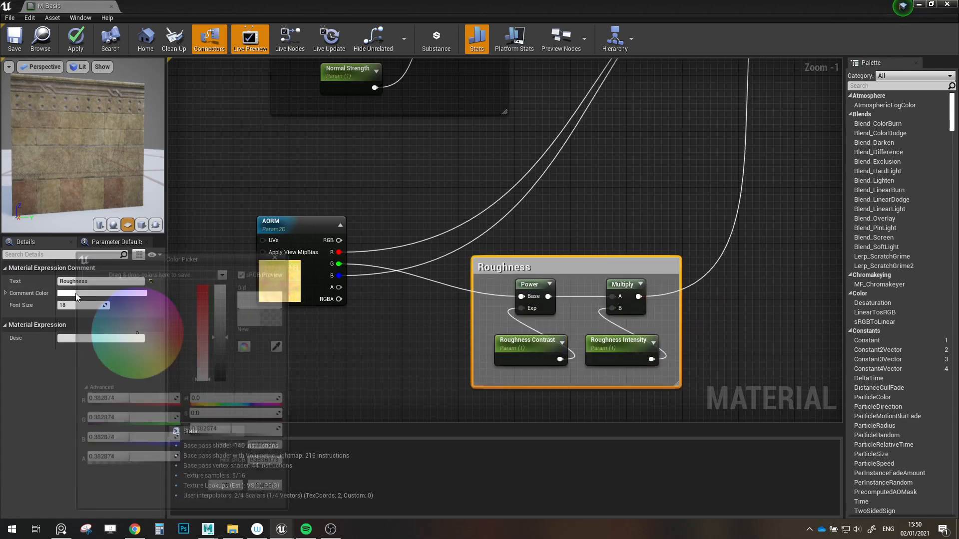
drag(225, 331, 227, 387)
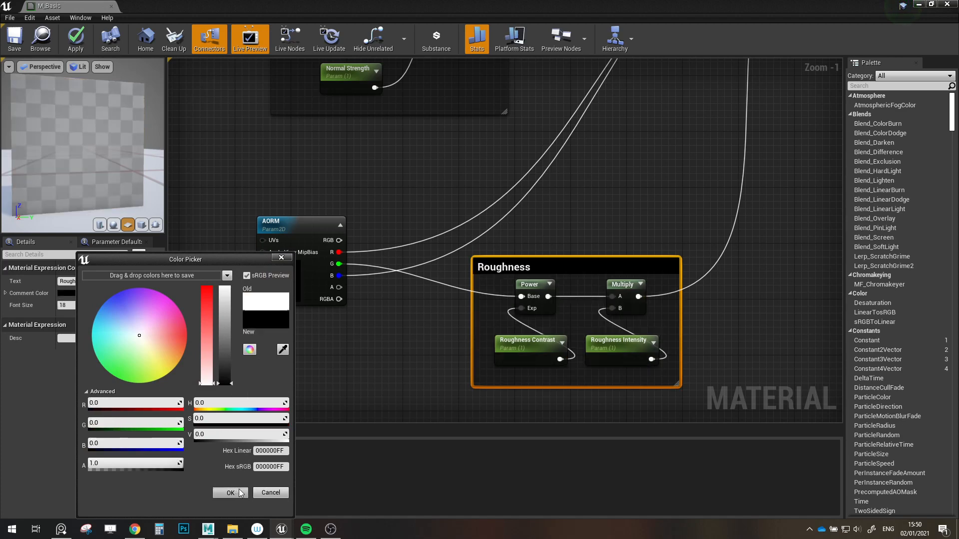
click(230, 493)
click(399, 363)
- Move the Roughness comment group down below the AORM texture, leaving free space beneath the Normal group
drag(534, 263, 483, 238)
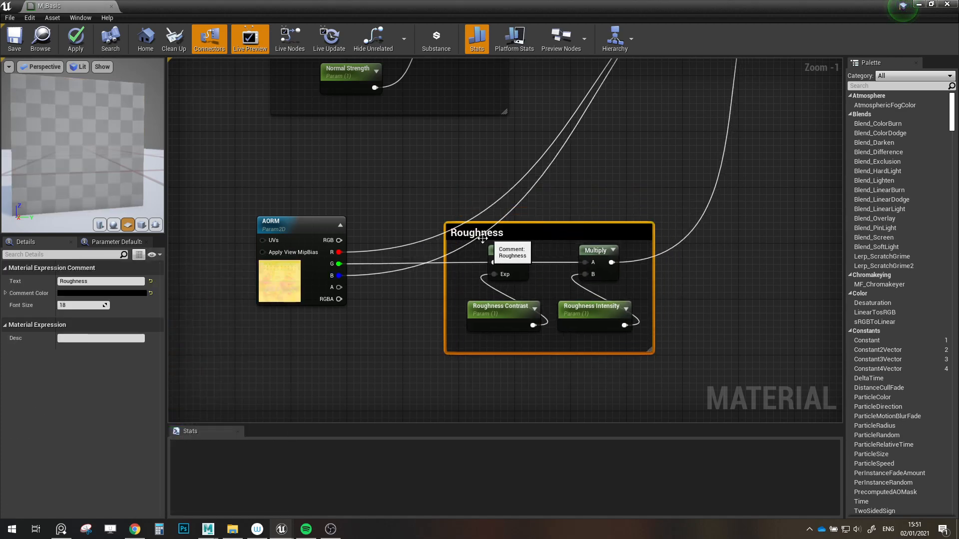
click(364, 303)
right_drag(541, 167, 514, 213)
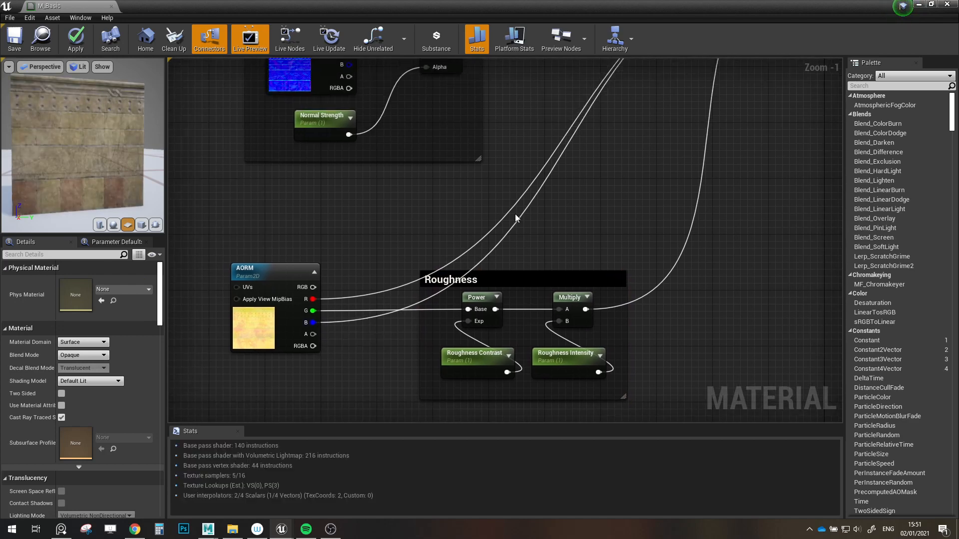
drag(533, 278, 547, 355)
click(532, 256)
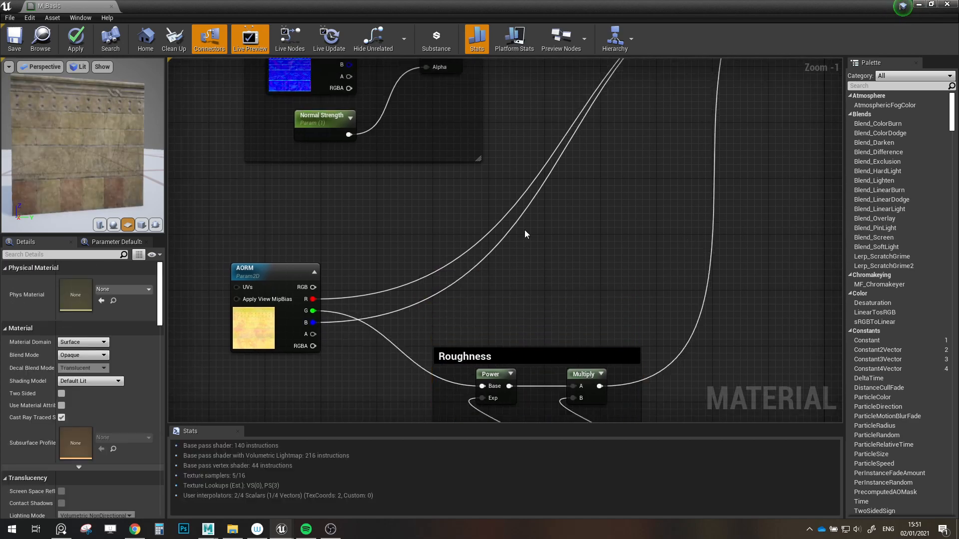
- Add a Multiply node above the Roughness group and connect AORM's R output to its A input
click(549, 242)
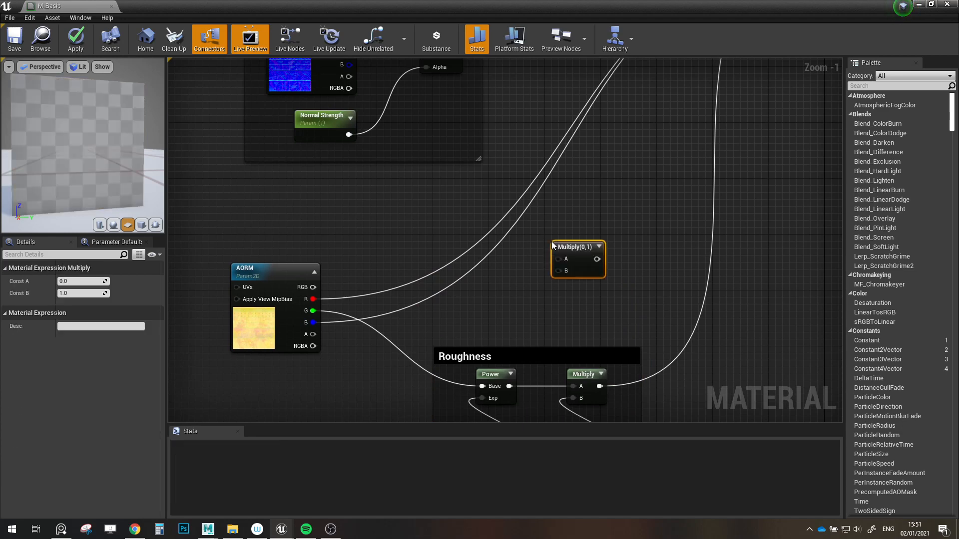
drag(558, 259, 313, 298)
click(524, 290)
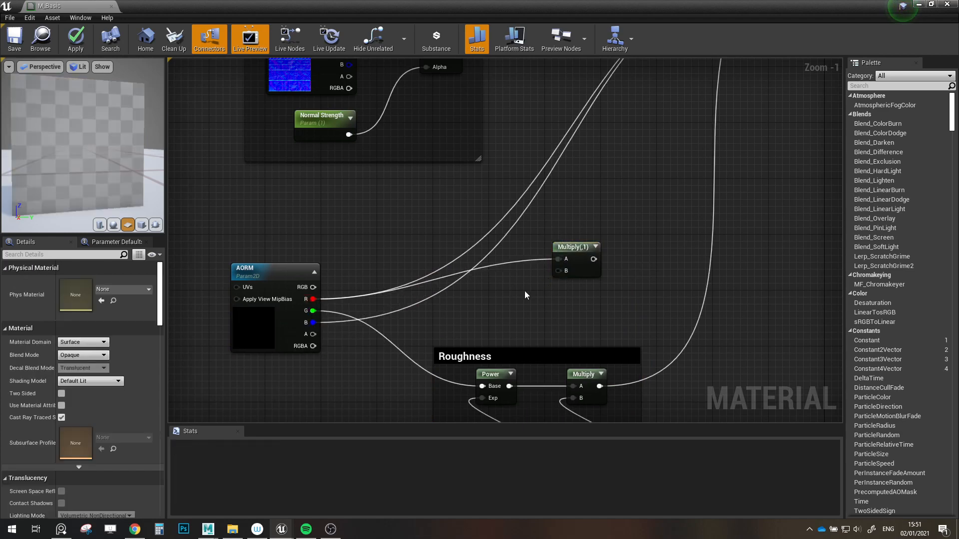
- Add a scalar parameter named AO Intensity below the new Multiply node with a default value of 1
click(499, 300)
text(AO)
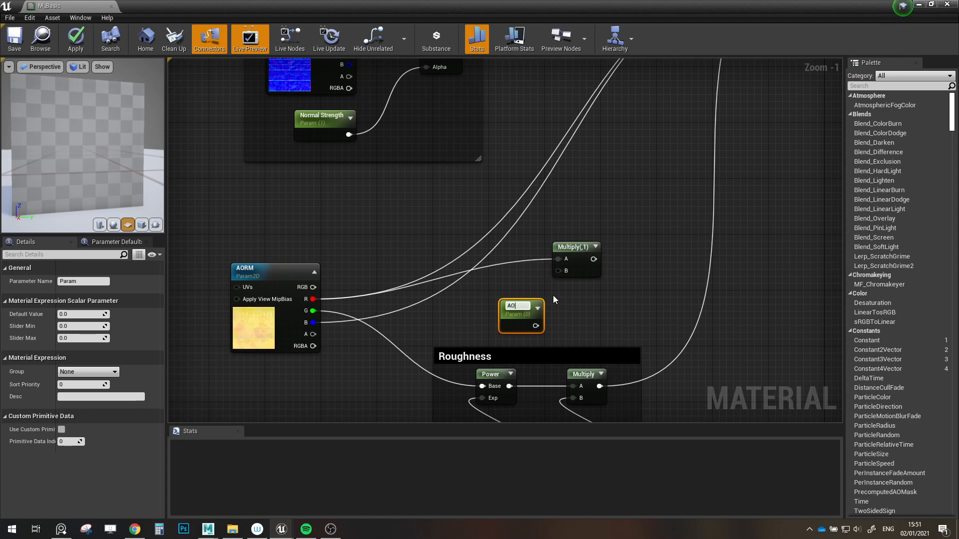
text( Intensity)
key(Return)
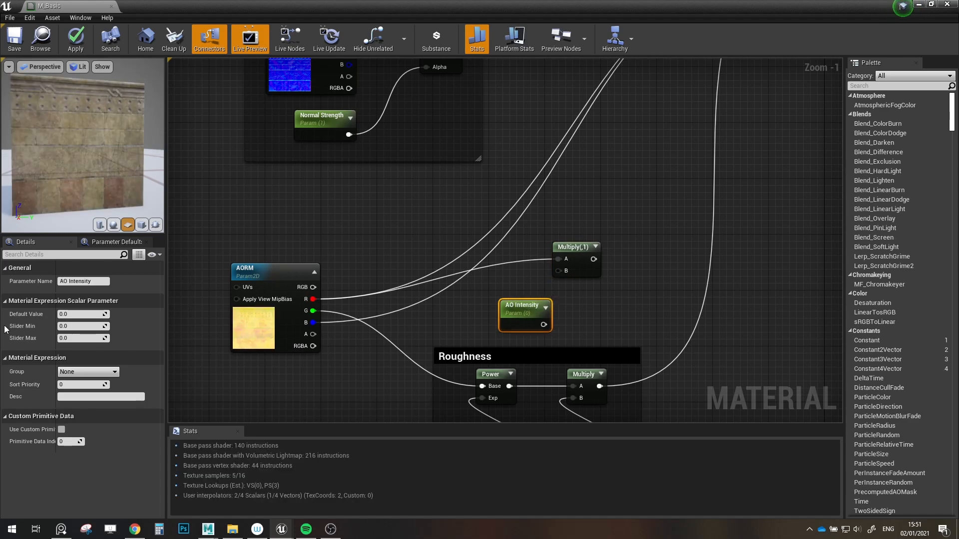
click(73, 313)
text(1)
click(591, 309)
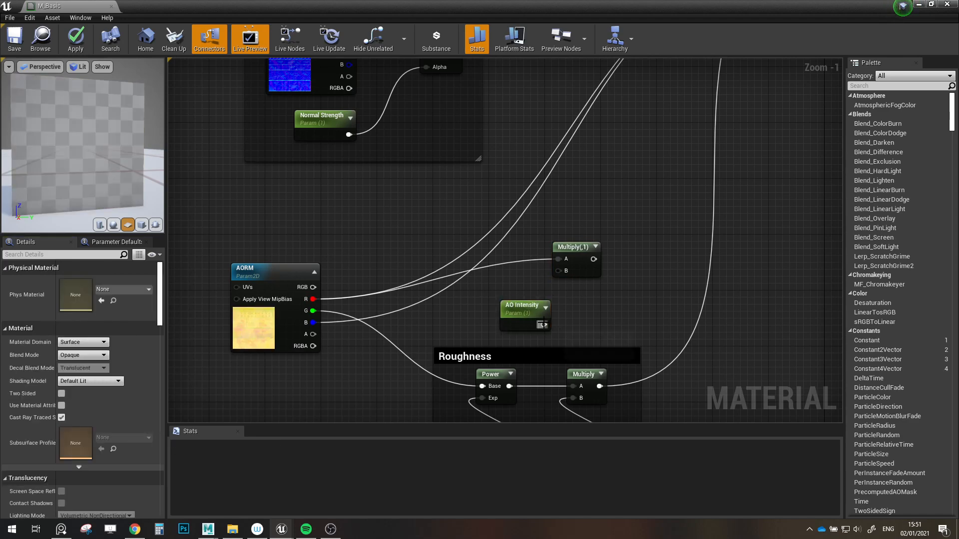
- Connect AO Intensity to Multiply's B input and Multiply's output to the Ambient Occlusion input of M_Basic
drag(544, 325, 558, 271)
drag(521, 315, 518, 291)
right_drag(615, 270, 516, 338)
scroll(516, 339, down, 1)
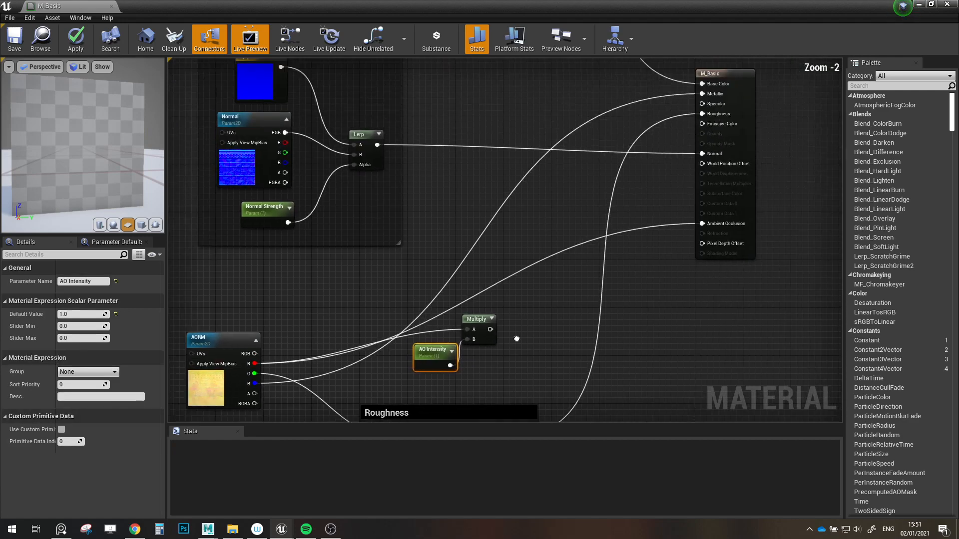
drag(491, 329, 701, 225)
- Enclose the AO Intensity and Multiply nodes in a comment titled AO and set its comment color to black
right_drag(560, 341, 638, 287)
drag(573, 322, 500, 269)
text(c)
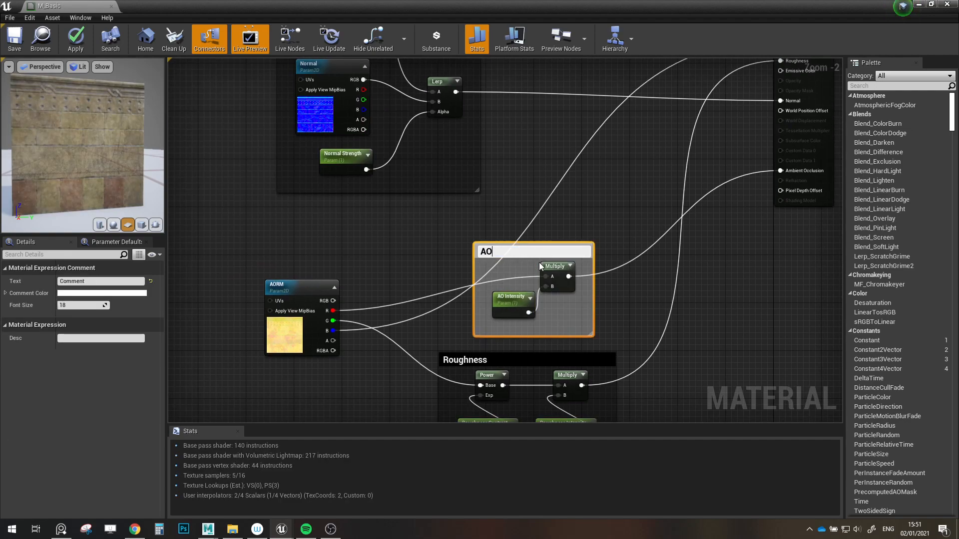
text(AO)
key(Return)
click(80, 293)
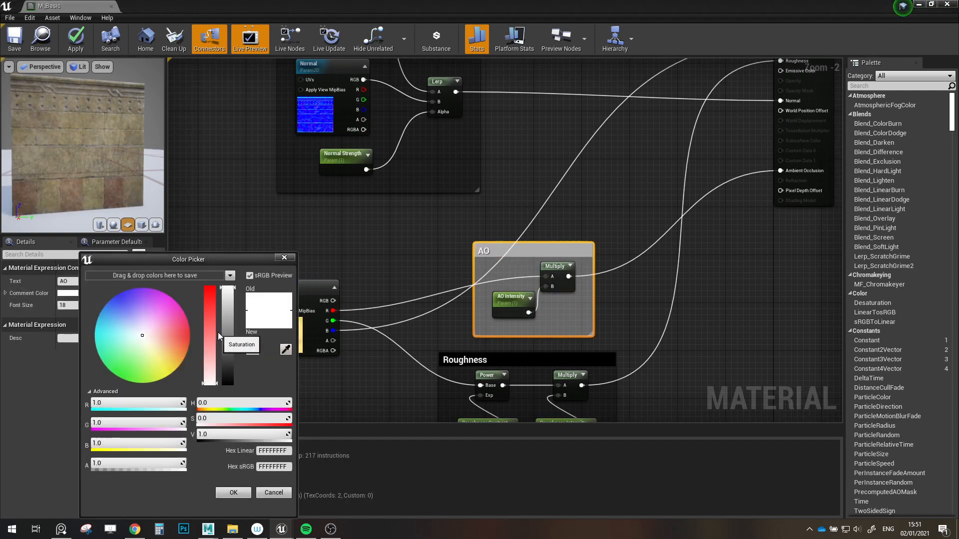
drag(227, 332, 227, 384)
click(233, 492)
- Move the AORM texture outward and line up the AO and Roughness comment groups in a column beneath the Normal group
right_drag(350, 414, 415, 404)
scroll(442, 347, down, 2)
drag(370, 333, 286, 321)
drag(518, 298, 385, 296)
drag(528, 363, 433, 370)
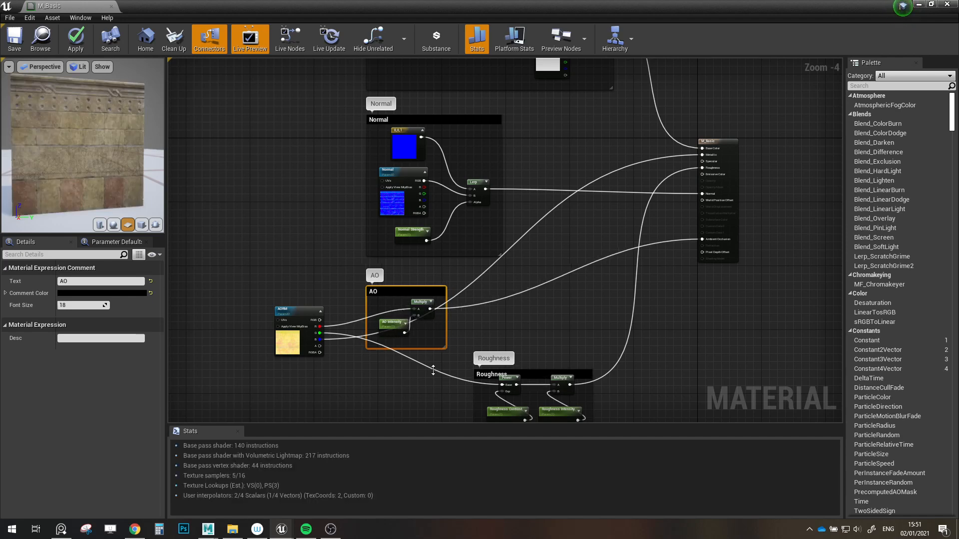
drag(522, 375, 415, 376)
- Assign the Brightness, Saturate and Color parameters to a parameter group named Albedo
scroll(484, 316, down, 1)
right_drag(441, 201, 357, 253)
scroll(386, 158, up, 5)
click(347, 247)
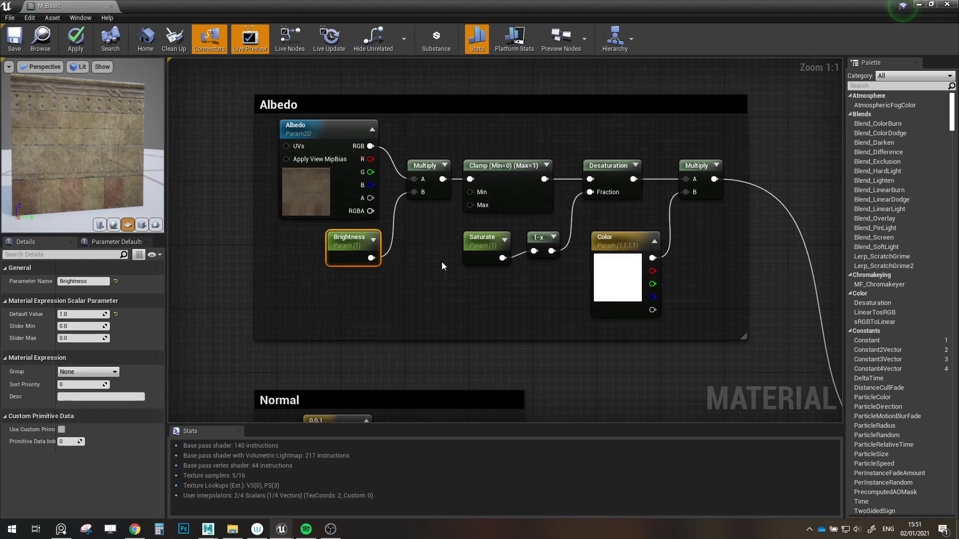
shift+click(466, 254)
shift+click(602, 262)
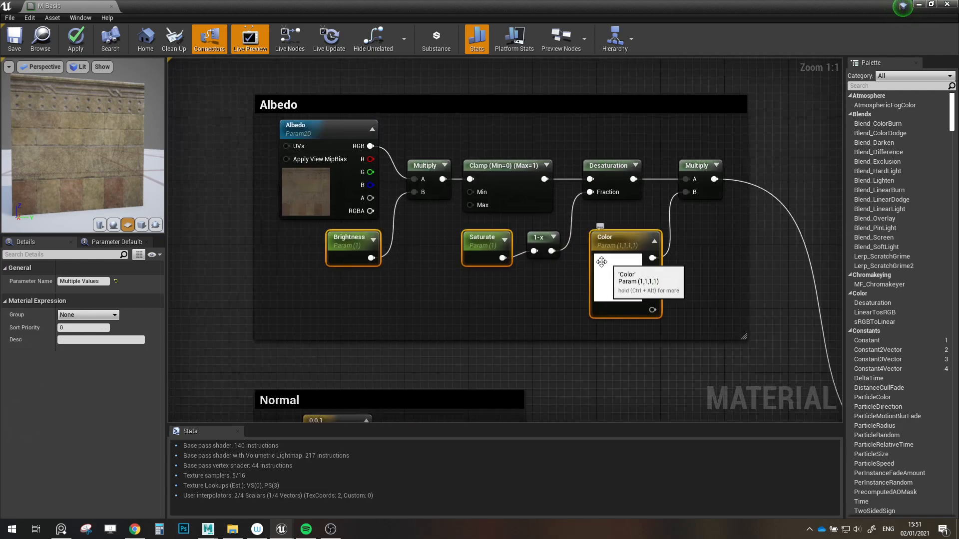
click(97, 315)
text(Albedo)
key(Return)
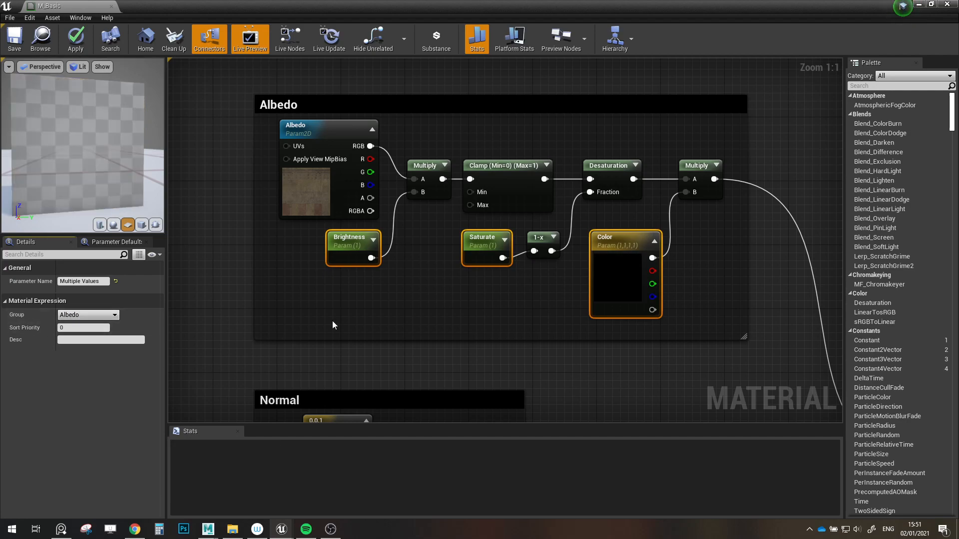
- Assign the Normal Strength parameter to a parameter group named Normal
scroll(371, 325, down, 4)
right_drag(371, 325, 430, 130)
scroll(427, 149, up, 2)
click(412, 345)
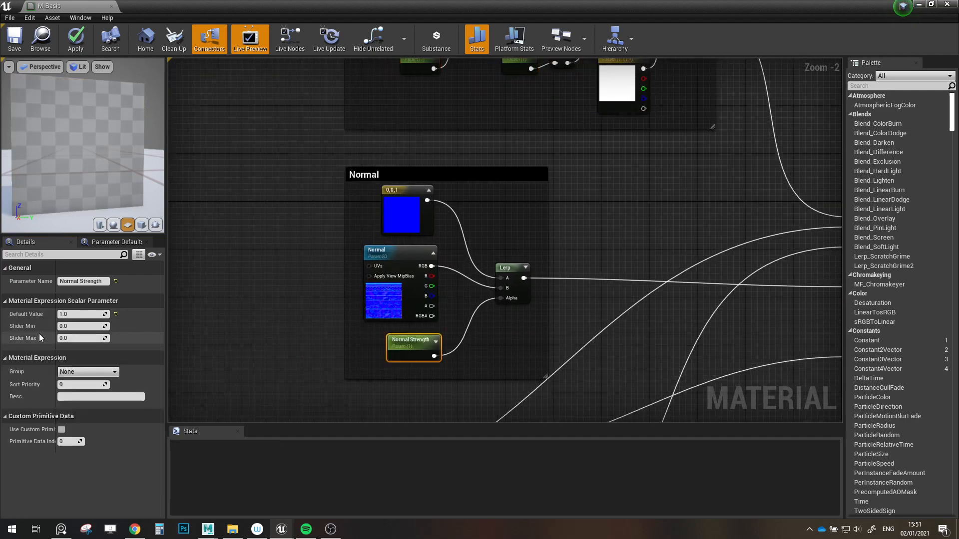
click(84, 371)
text(Norm)
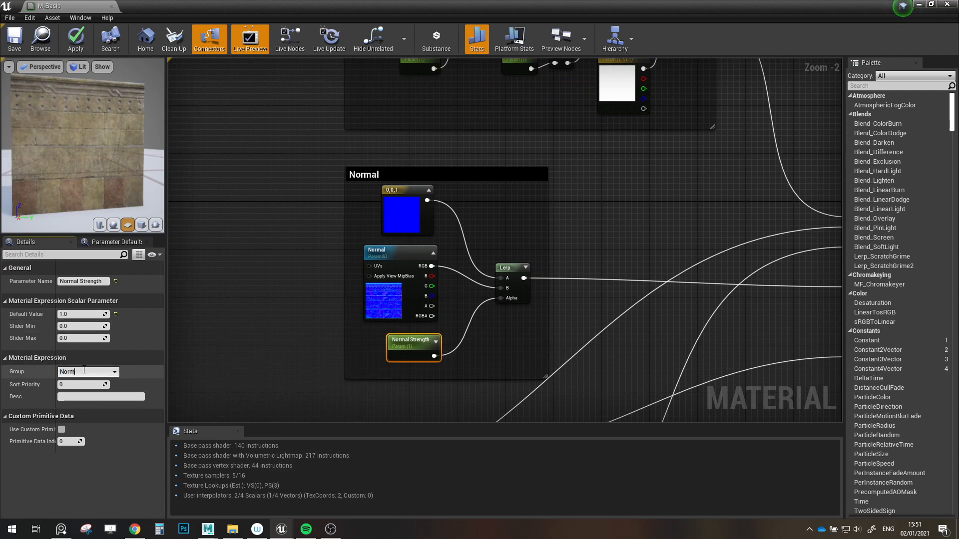
text(al)
key(Return)
- Assign the AO Intensity parameter to a parameter group named AO
scroll(550, 280, down, 2)
right_drag(581, 328, 575, 157)
scroll(446, 252, up, 2)
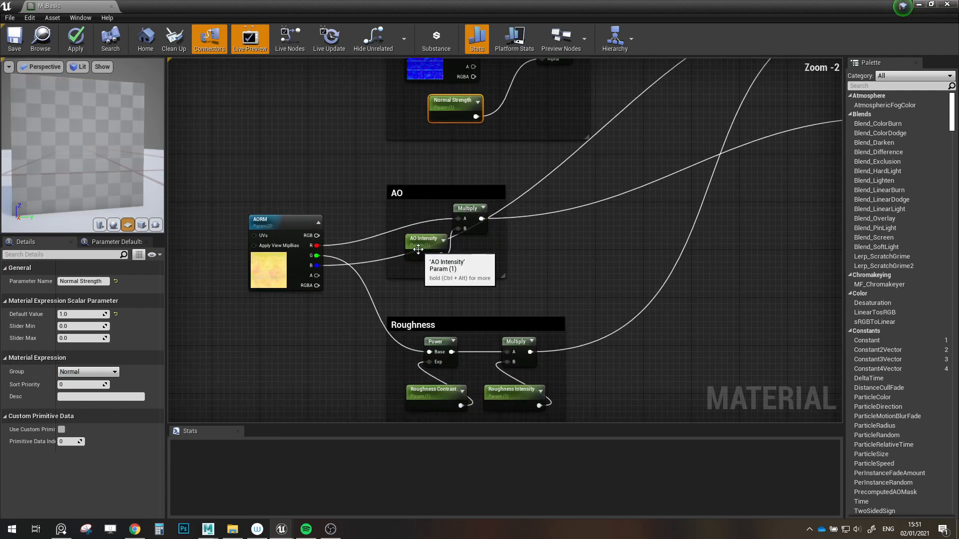
click(419, 249)
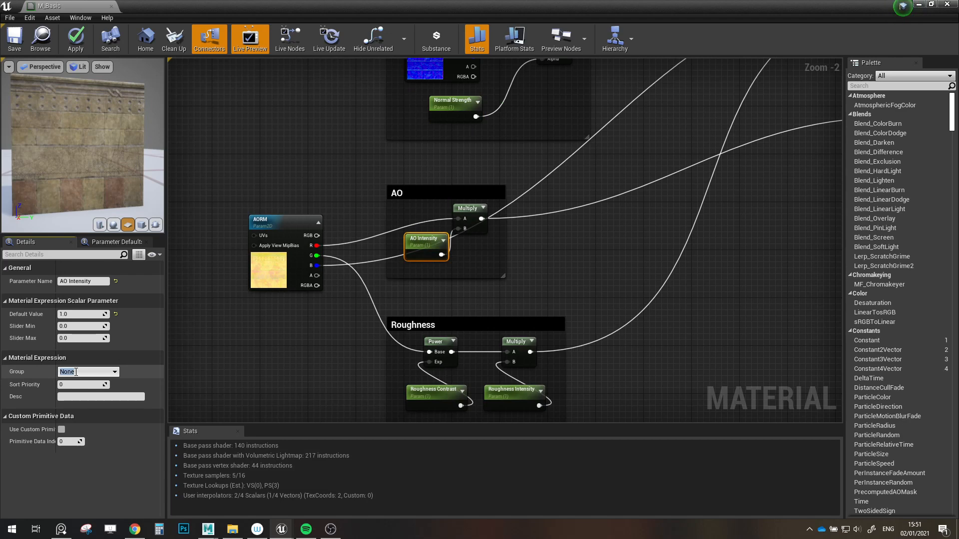
key(Return)
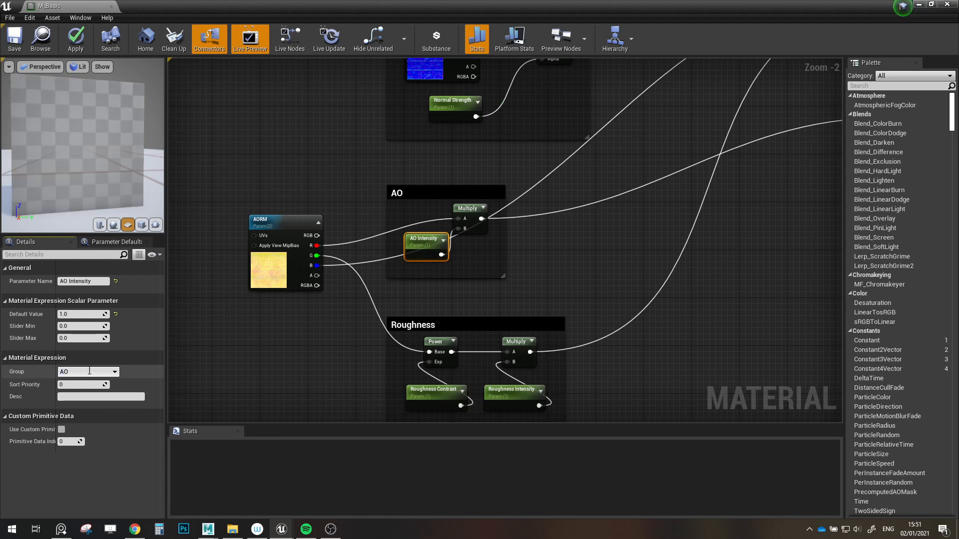
- Assign the Roughness Contrast and Roughness Intensity parameters to a parameter group named Roughness
click(433, 392)
click(497, 392)
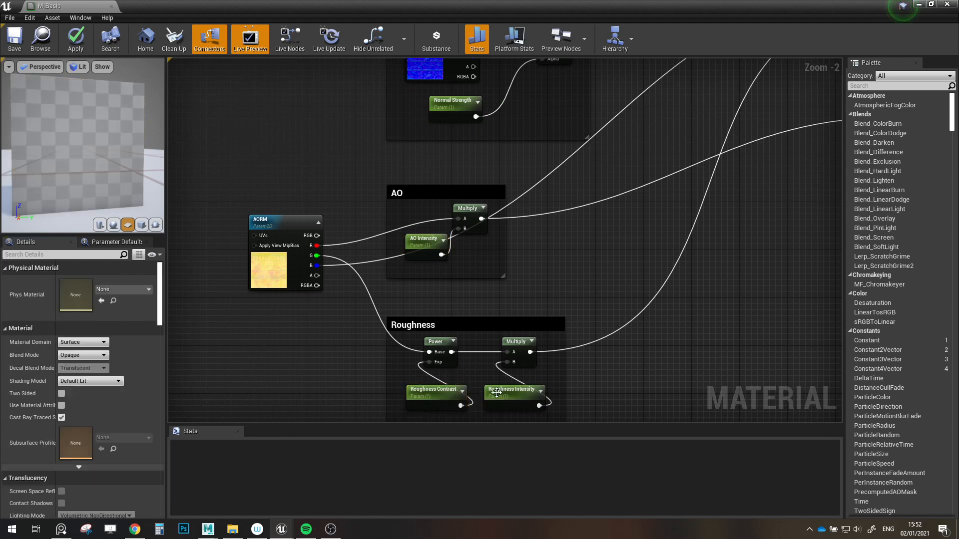
shift+click(428, 393)
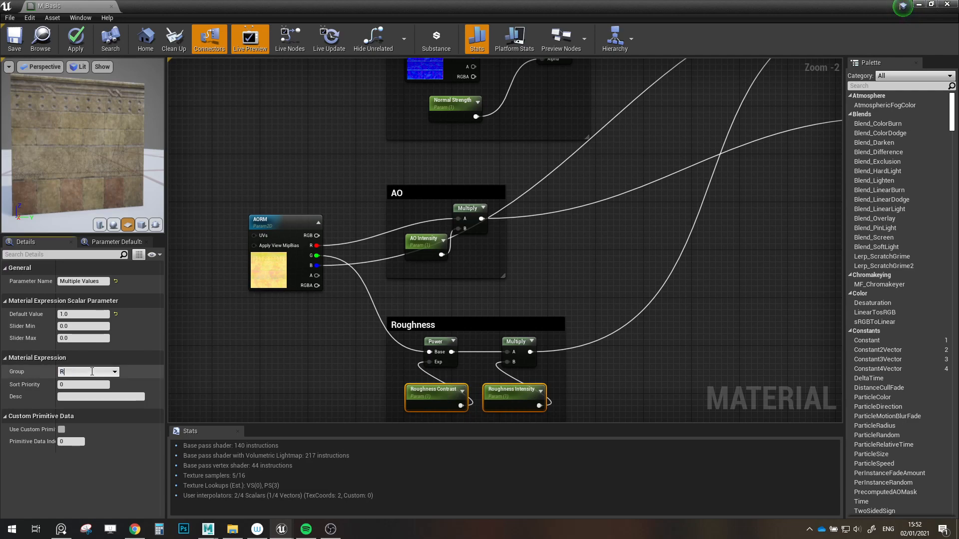
key(Return)
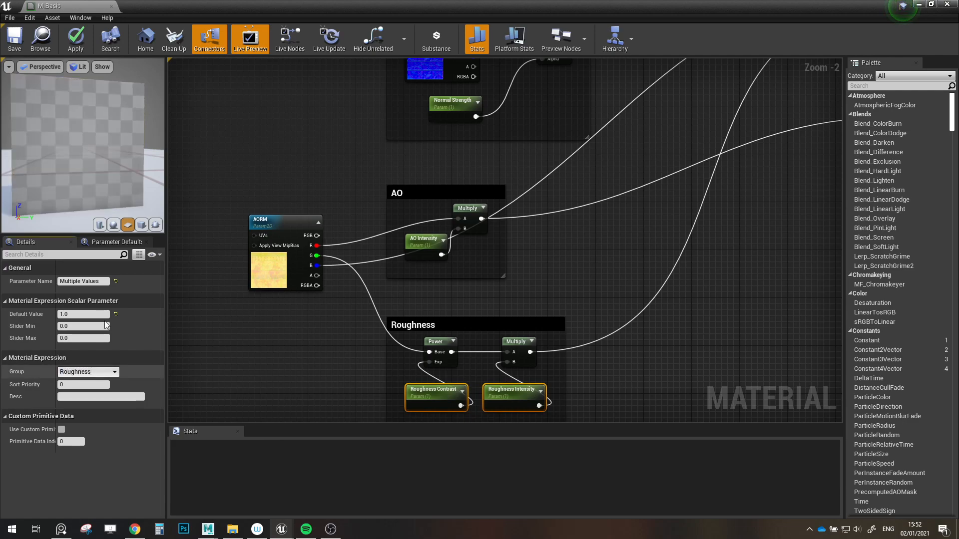
- Assign the AORM, Albedo and Normal texture parameters together to a parameter group named Textures
click(313, 343)
scroll(314, 344, down, 1)
click(280, 282)
scroll(356, 90, down, 1)
right_drag(355, 98, 389, 323)
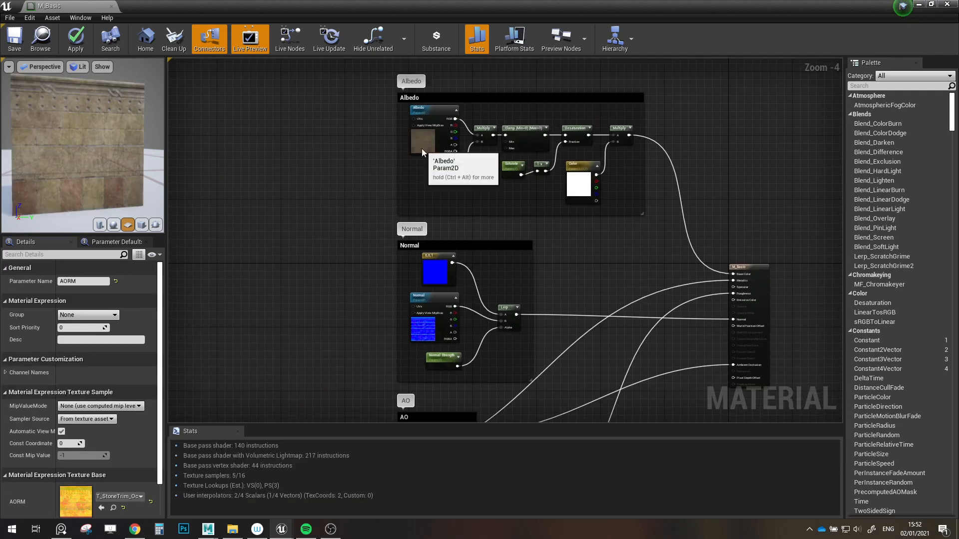
click(422, 109)
shift+click(423, 297)
right_drag(342, 348, 401, 328)
scroll(97, 408, down, 1)
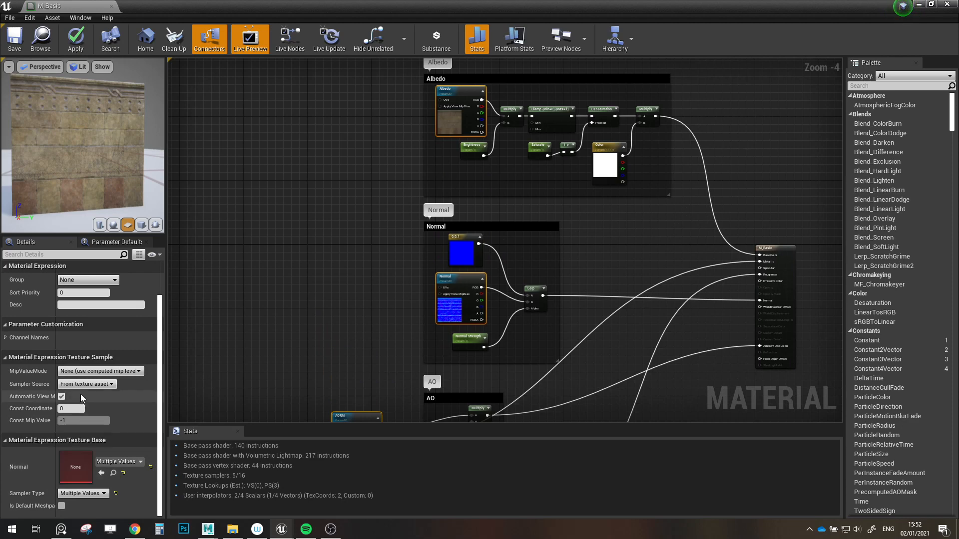
scroll(82, 397, up, 1)
click(81, 312)
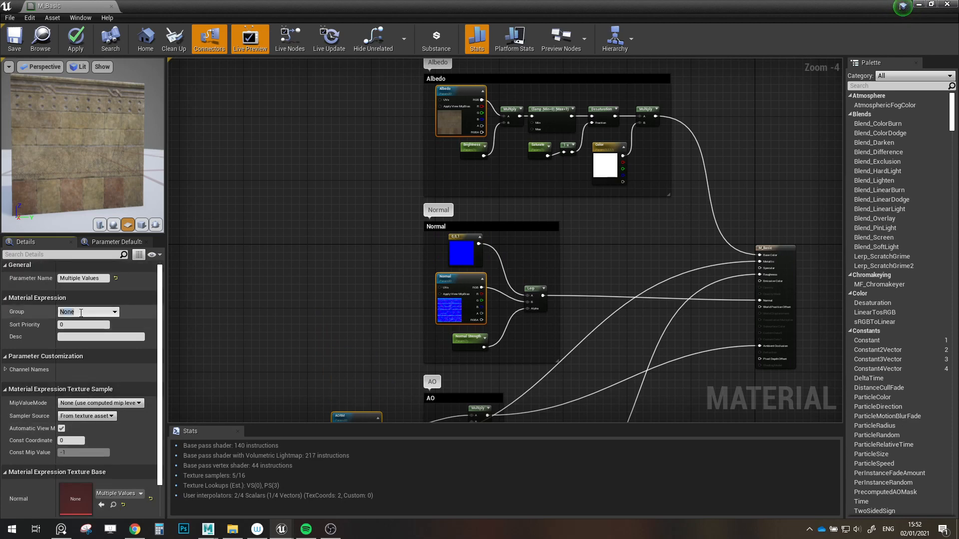
text(Textures)
key(Return)
- Set the sort priority of the three selected texture parameters to 99
click(74, 325)
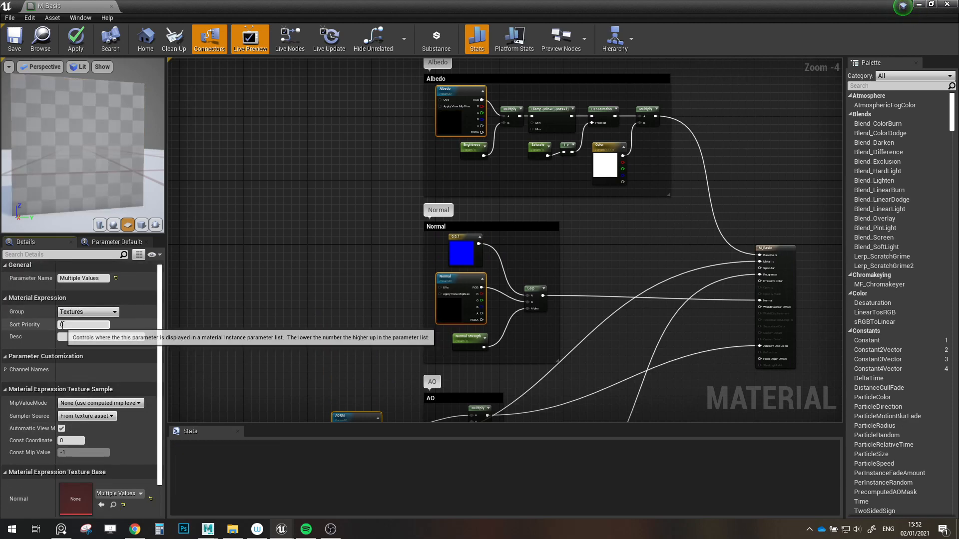
text(99)
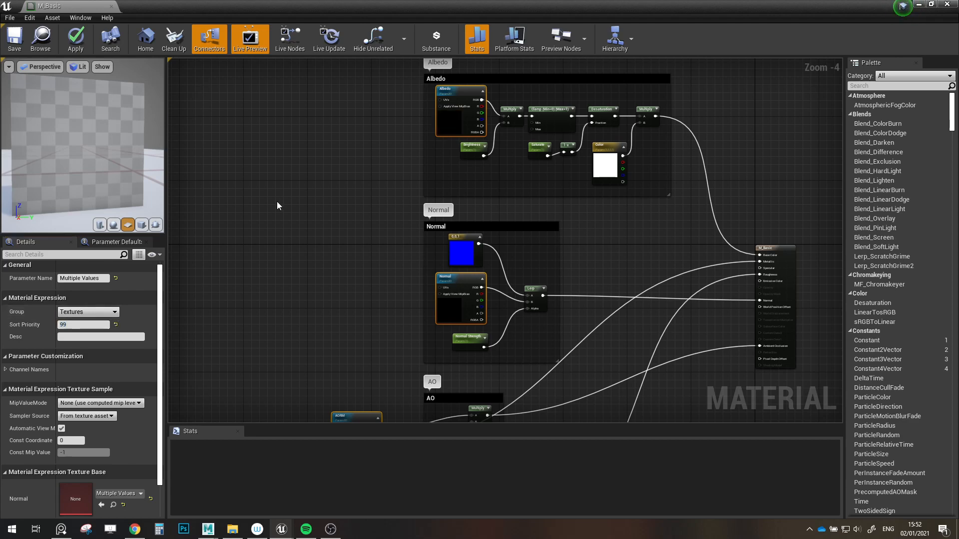
click(277, 202)
- Save the M_Basic material and close its editor
scroll(354, 253, down, 3)
scroll(327, 198, up, 3)
click(14, 38)
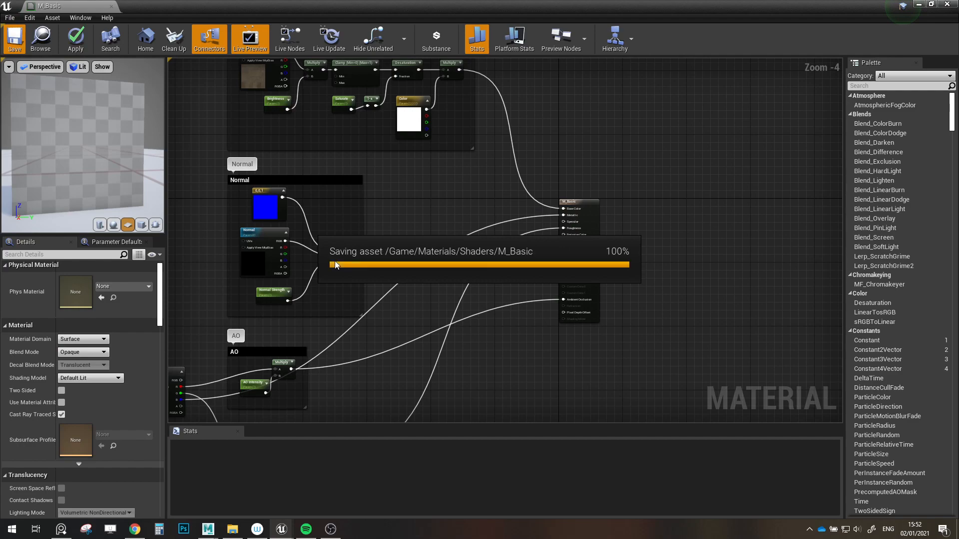
click(946, 4)
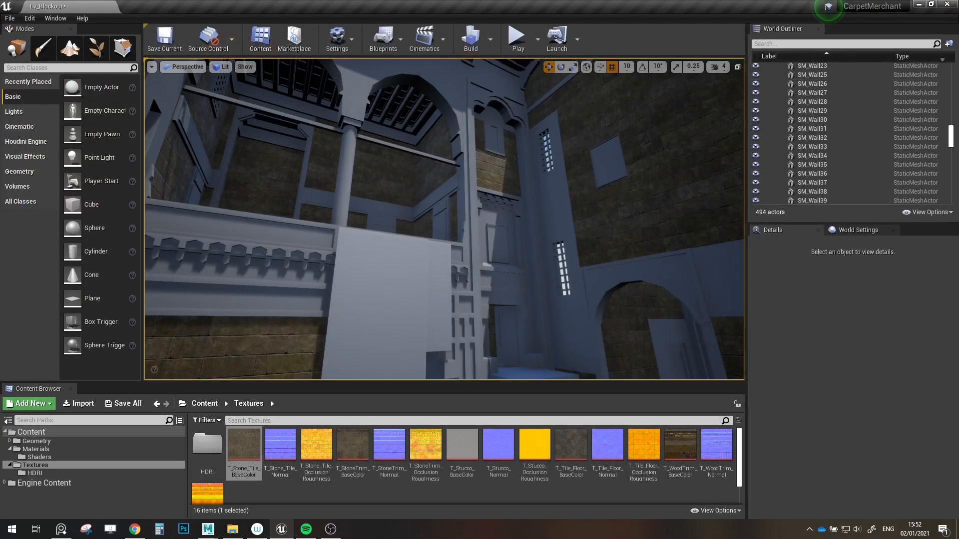
- Open the MI_StoneTile material instance from the Materials folder and resize its window to a narrow column beside the level view
right_drag(487, 265, 559, 295)
click(31, 450)
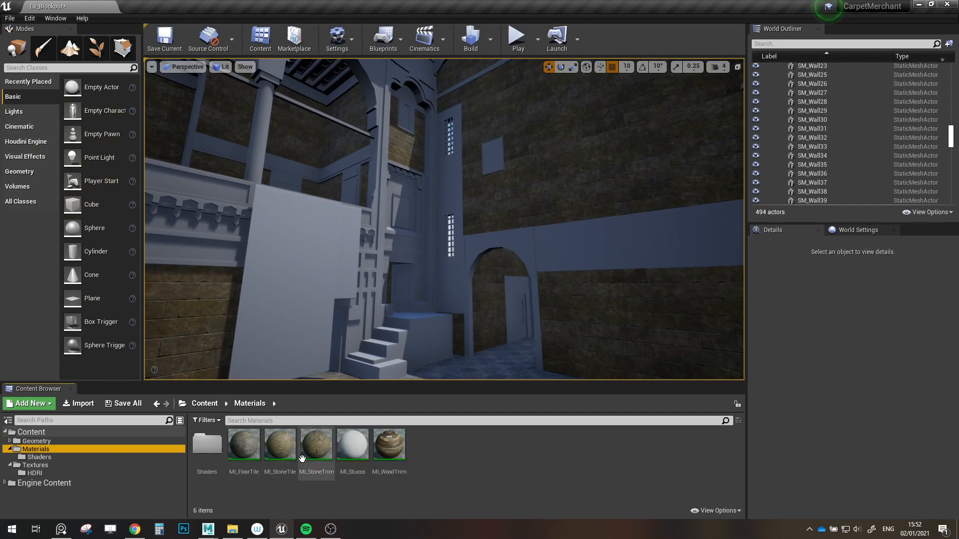
double_click(281, 444)
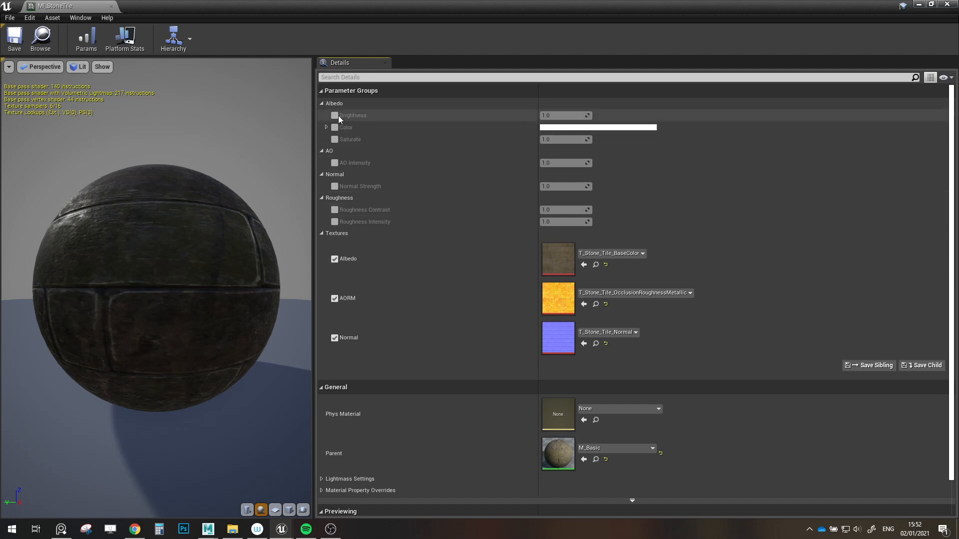
drag(377, 5, 235, 13)
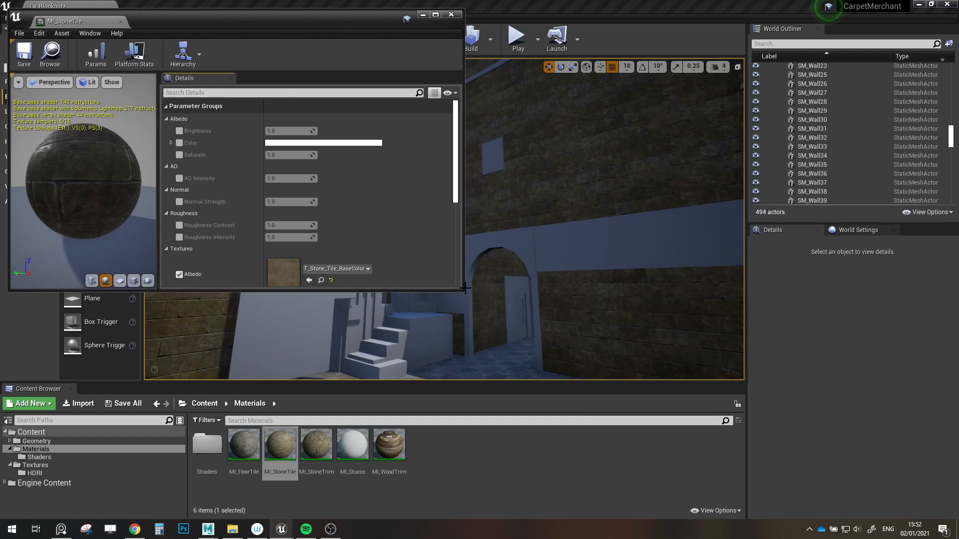
drag(463, 289, 255, 502)
- Enable the Brightness, Color, Saturate, AO Intensity, Normal Strength, Roughness Contrast and Roughness Intensity overrides of MI_StoneTile
right_drag(467, 343, 330, 234)
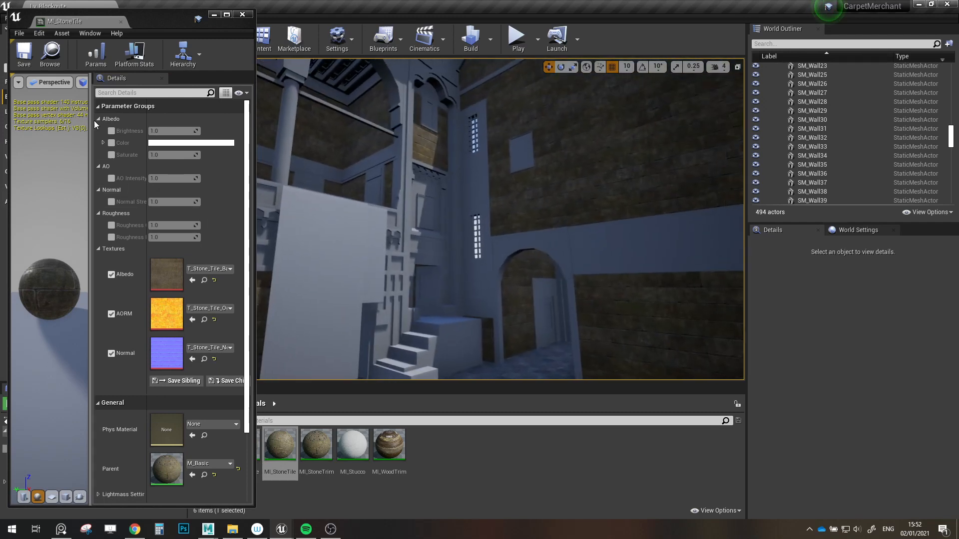
click(112, 131)
click(111, 143)
click(111, 155)
click(112, 179)
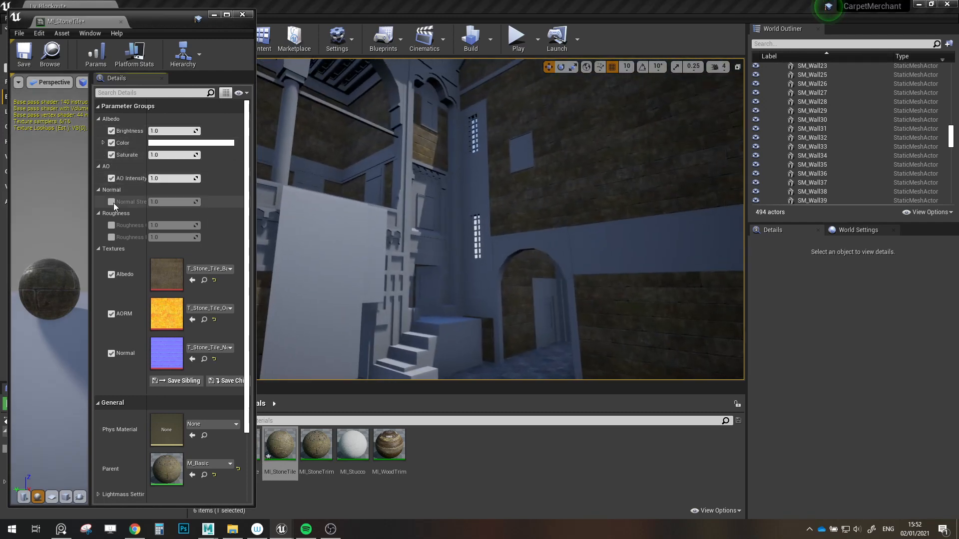
click(112, 202)
click(111, 226)
click(111, 237)
- Set MI_StoneTile's Brightness to about 1.52 and Saturate to about 0.78 while viewing the courtyard walls
mouse_move(379, 235)
right_down()
mouse_move(350, 235)
mouse_move(440, 228)
mouse_move(385, 225)
right_up()
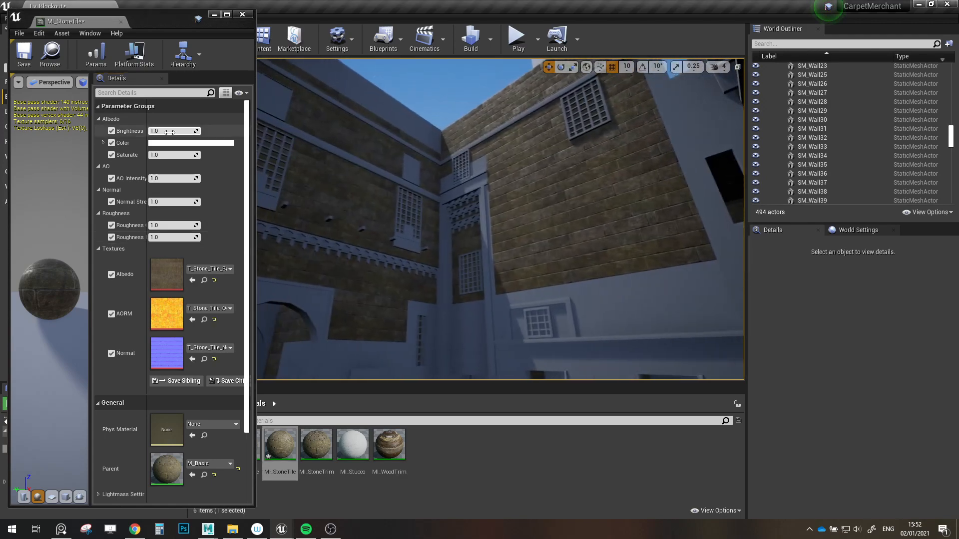
drag(167, 131, 197, 131)
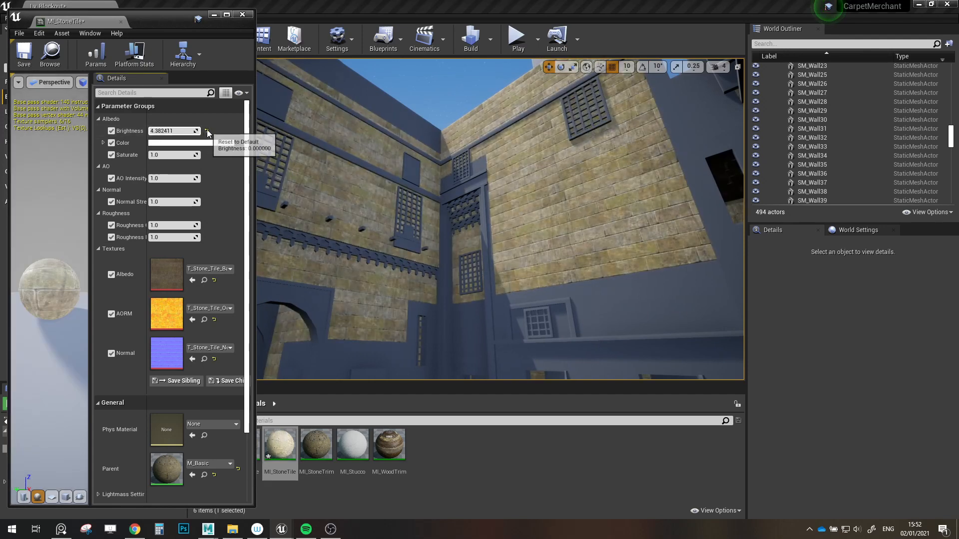
mouse_move(170, 130)
mouse_down()
mouse_move(188, 130)
mouse_move(169, 130)
mouse_up()
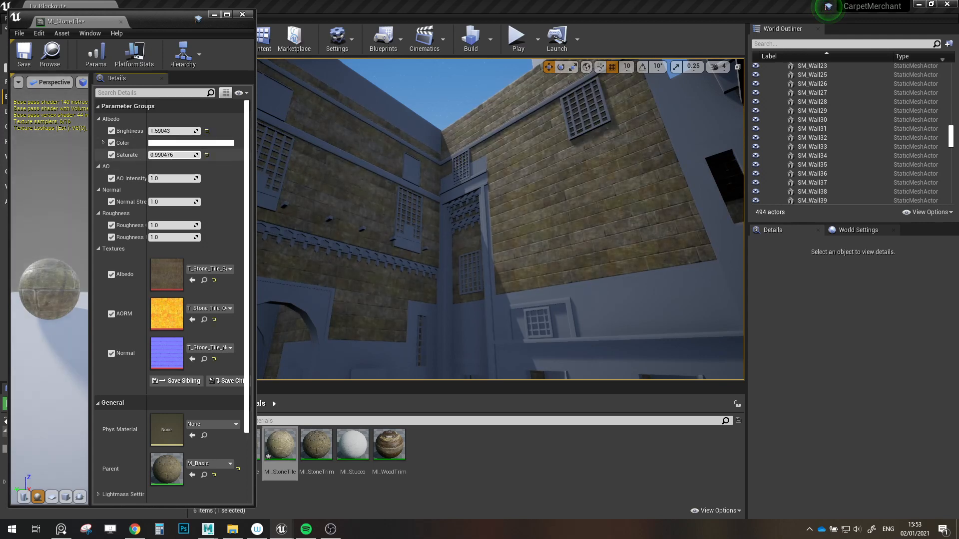
drag(163, 157, 149, 158)
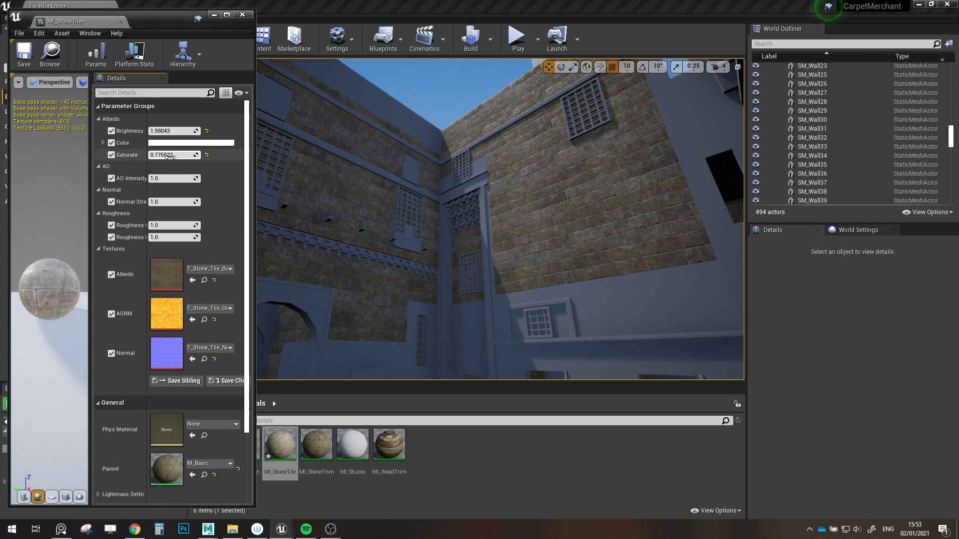
click(206, 131)
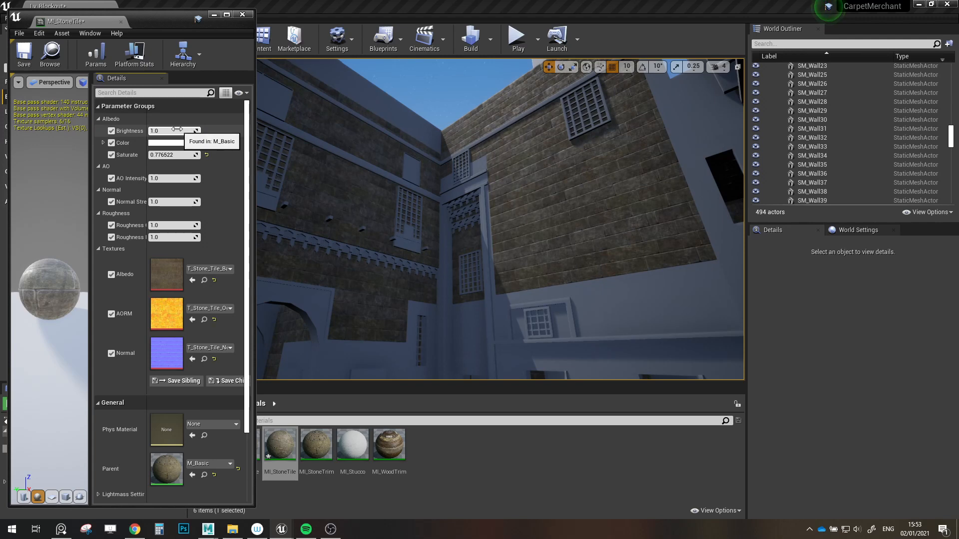
drag(177, 129, 210, 129)
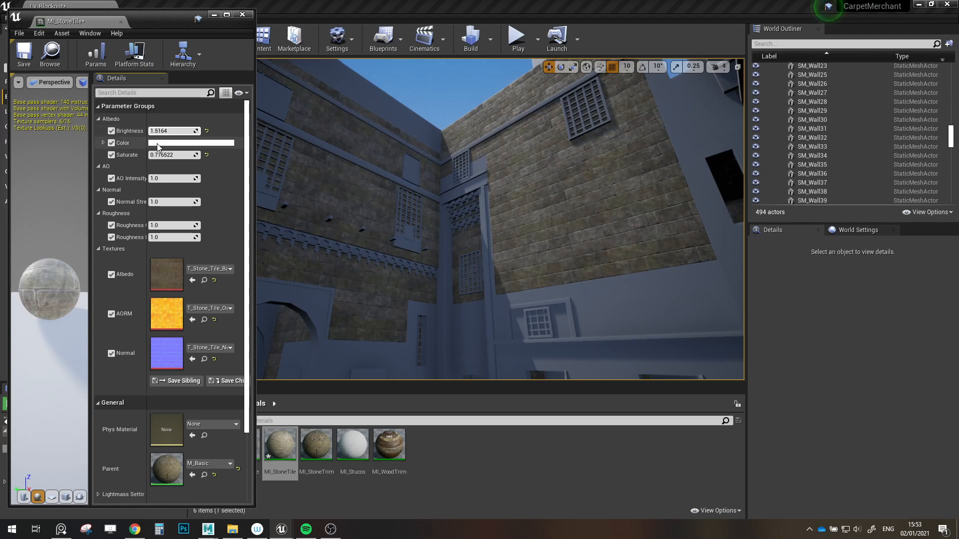
- Try a Normal Strength of about 110 on MI_StoneTile and inspect the stone wall up close
key(w)
right_drag(528, 205, 624, 200)
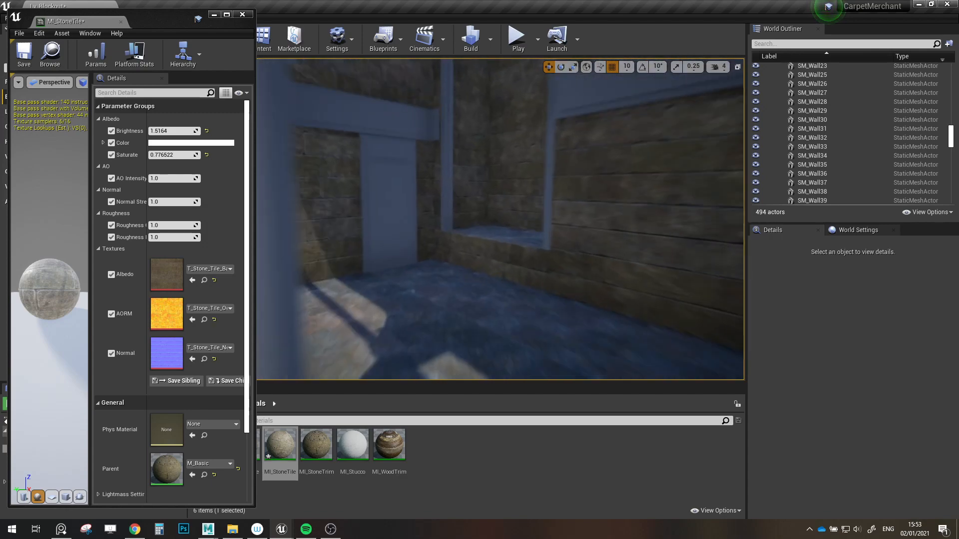
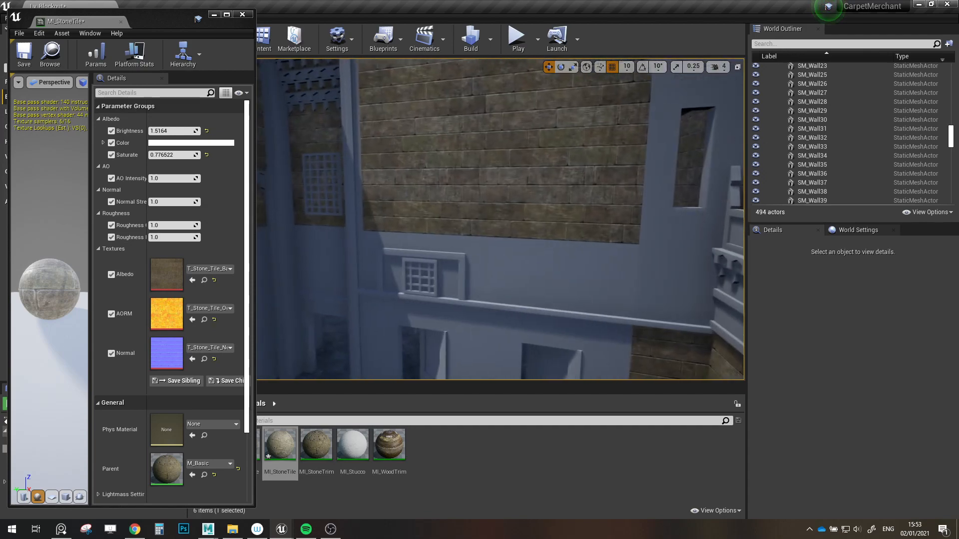
right_drag(500, 220, 522, 174)
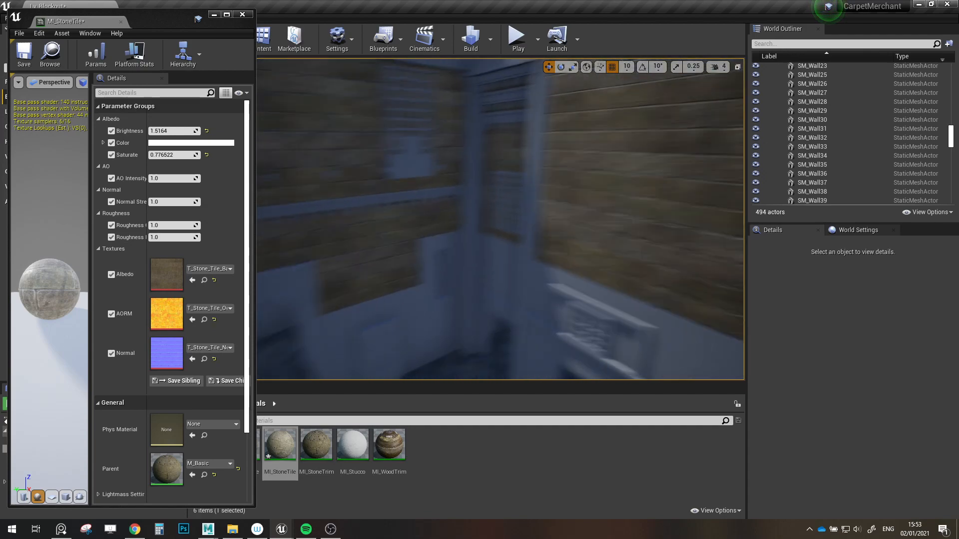
right_drag(500, 220, 484, 185)
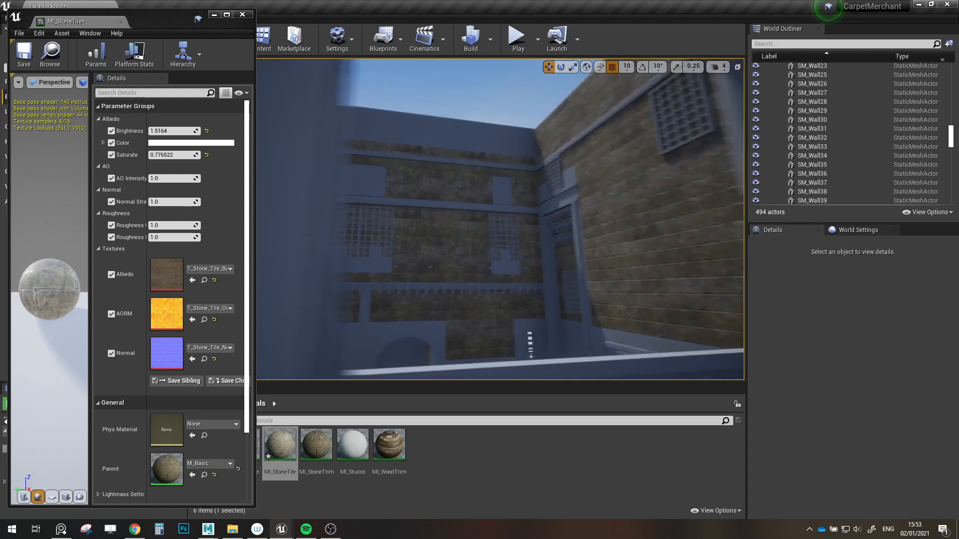
mouse_move(433, 302)
right_down()
mouse_move(400, 301)
mouse_move(433, 301)
right_up()
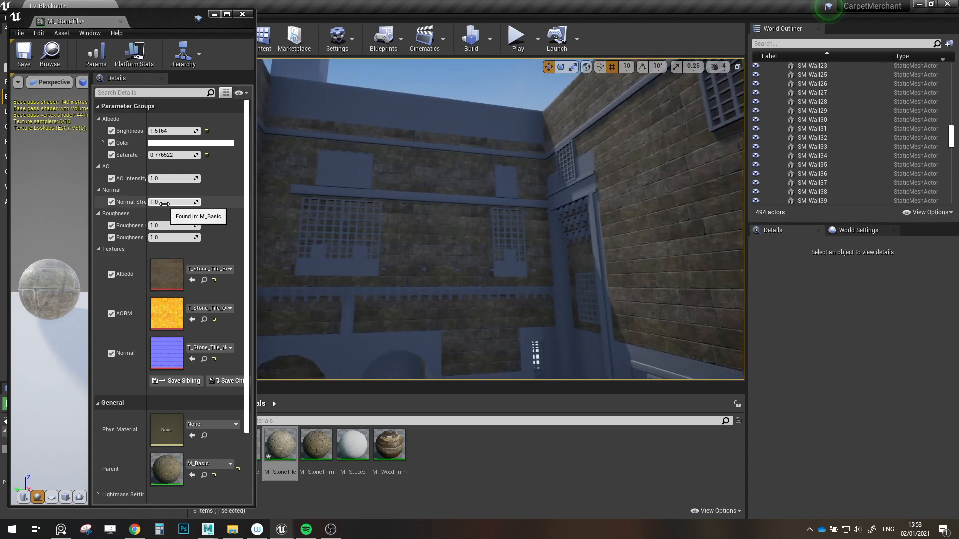
drag(164, 203, 192, 202)
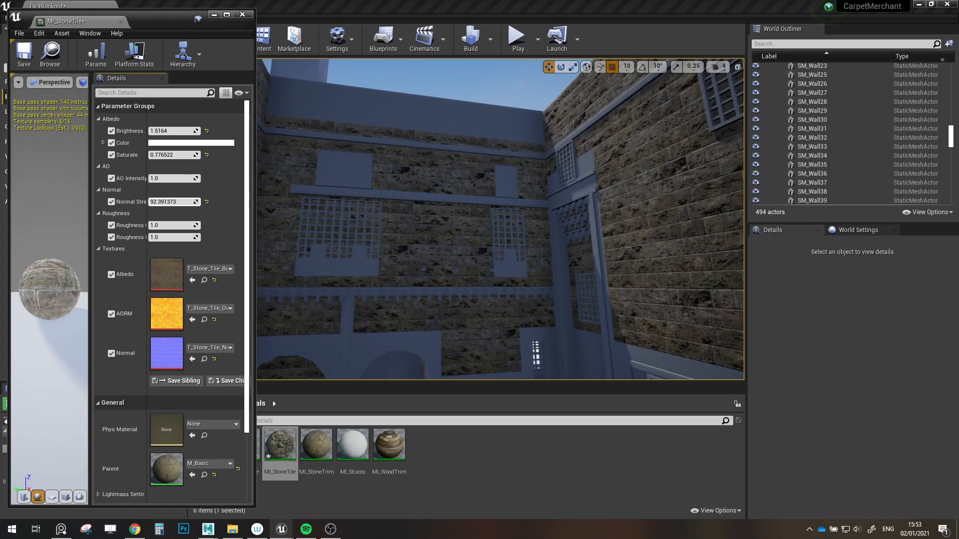
key(w)
right_drag(444, 190, 427, 208)
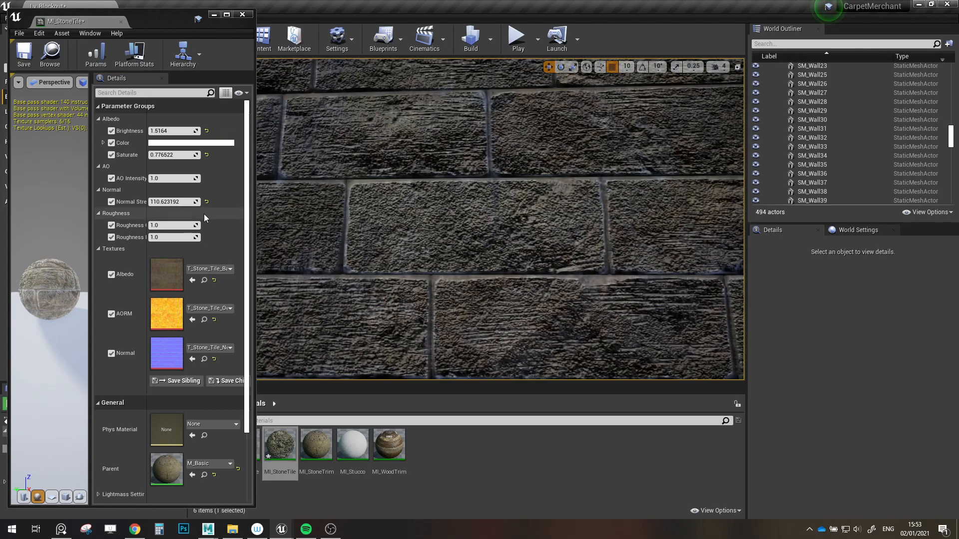
- Reset MI_StoneTile's Normal Strength to its default and disable its override
click(207, 202)
key(s)
right_drag(329, 229, 265, 229)
click(112, 202)
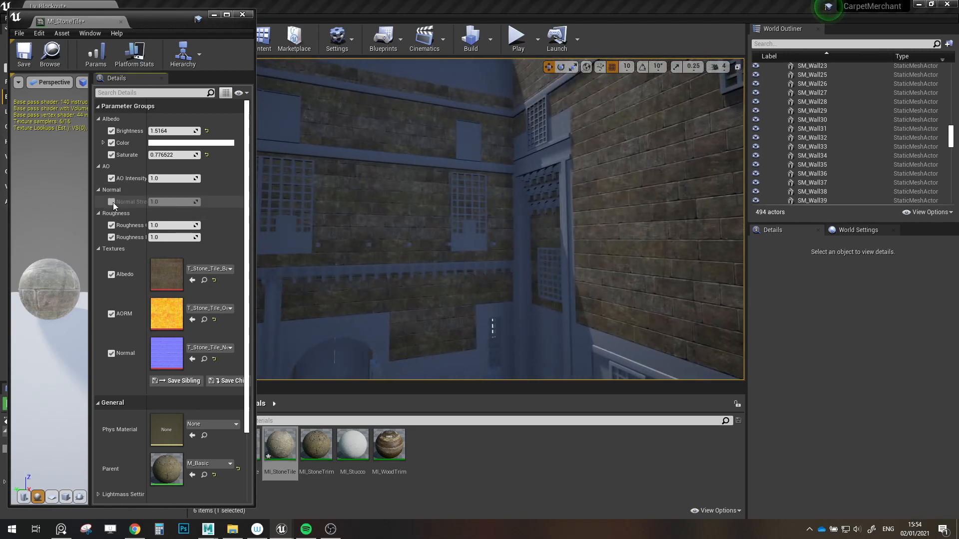
- Try a Roughness Contrast of about 3.38 and a Roughness Intensity of about 0.8 on the sunlit stone wall
mouse_move(354, 250)
right_down()
mouse_move(354, 219)
mouse_move(370, 235)
mouse_move(350, 224)
mouse_move(390, 210)
mouse_move(380, 205)
right_up()
key(w)
right_drag(299, 265, 269, 238)
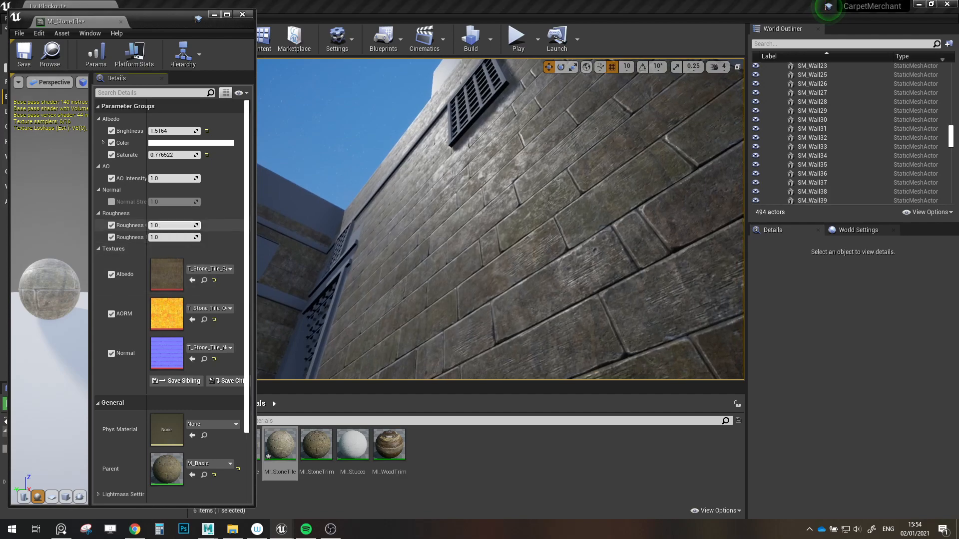
mouse_move(170, 226)
mouse_down()
mouse_move(210, 226)
mouse_move(141, 225)
mouse_move(182, 235)
mouse_move(156, 235)
mouse_move(172, 236)
mouse_up()
click(173, 225)
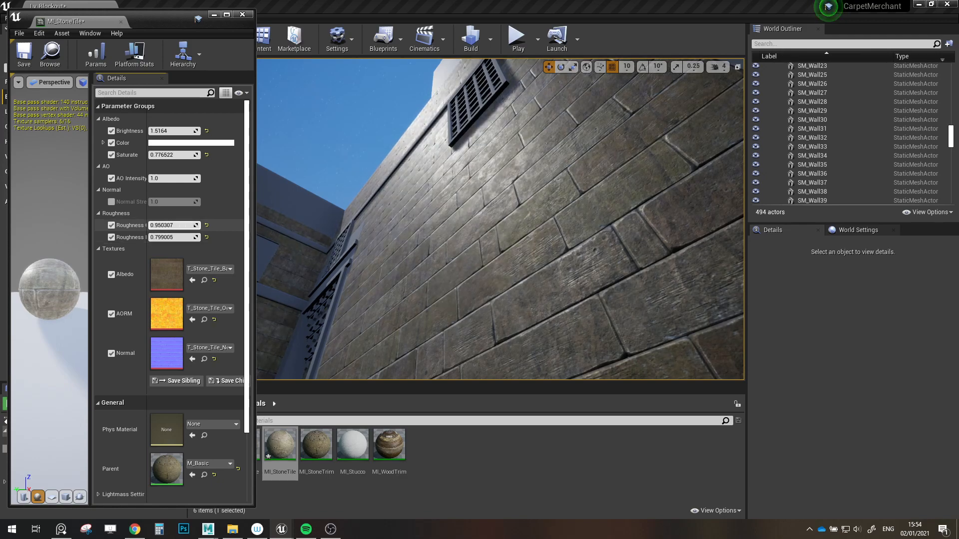
drag(175, 225, 180, 225)
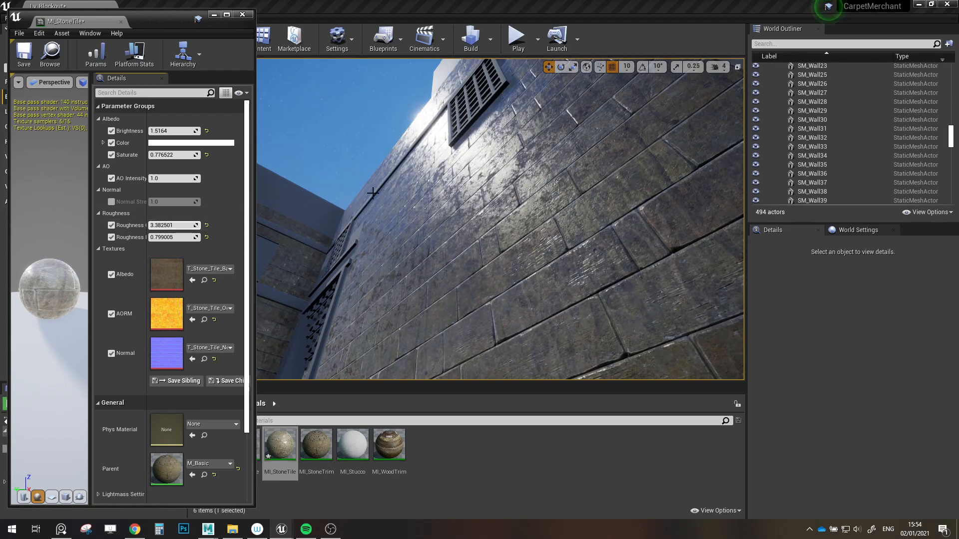
- Reset MI_StoneTile's Roughness Contrast and Roughness Intensity to their defaults and disable both overrides
click(206, 226)
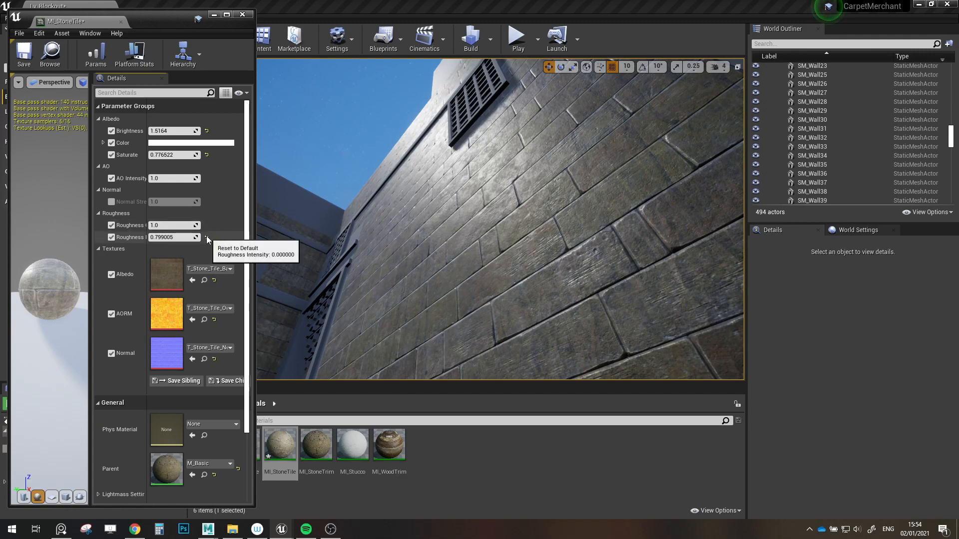
click(207, 237)
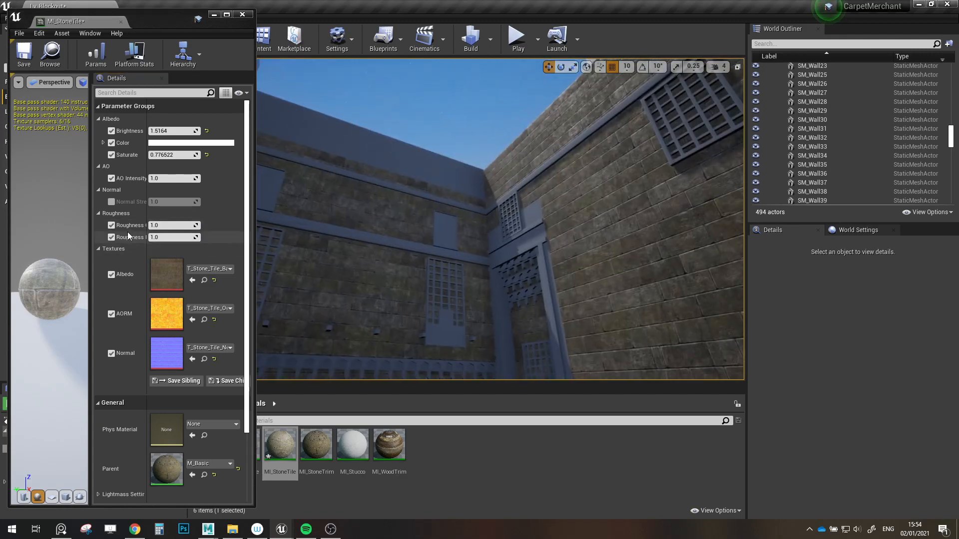
click(111, 238)
click(112, 225)
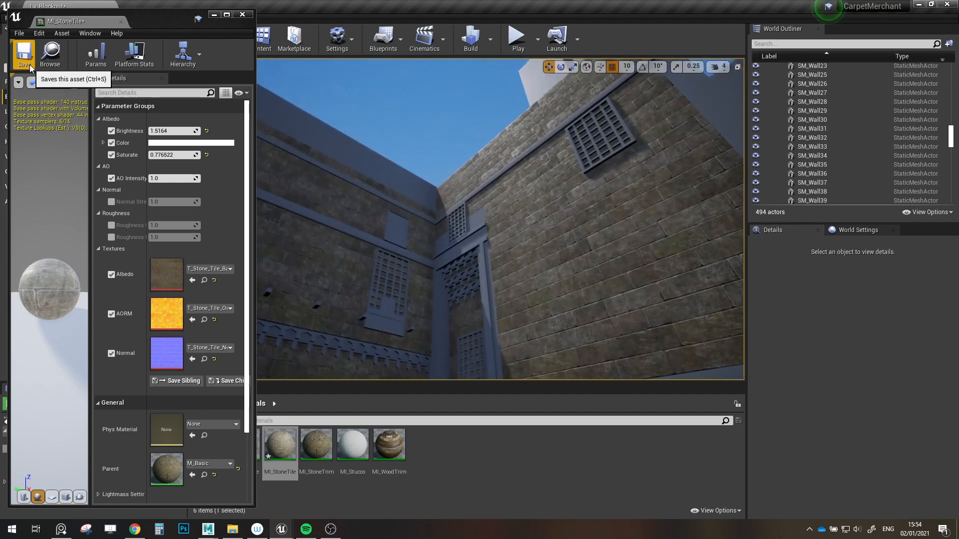
- Save the MI_StoneTile instance, close its editor and inspect the materials around the courtyard
click(24, 52)
click(242, 15)
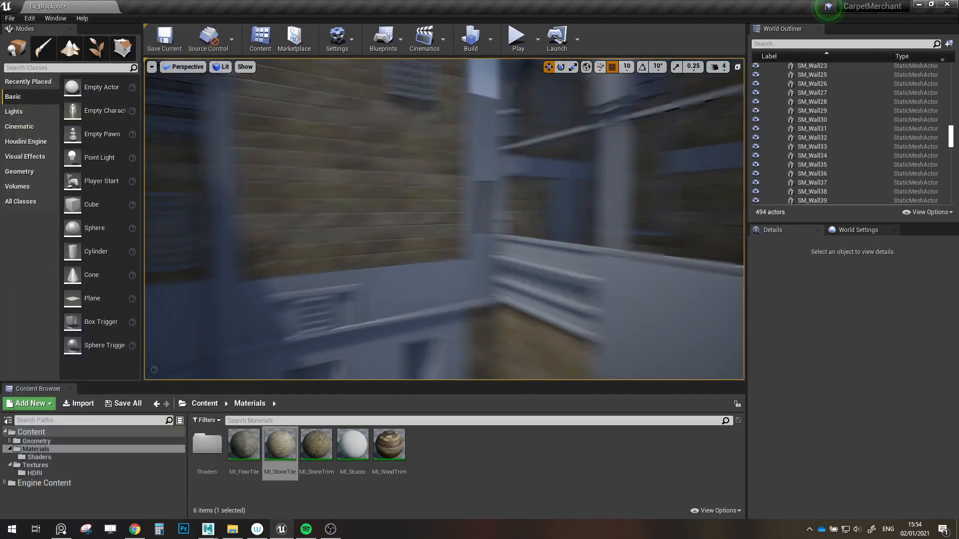
right_drag(444, 219, 500, 120)
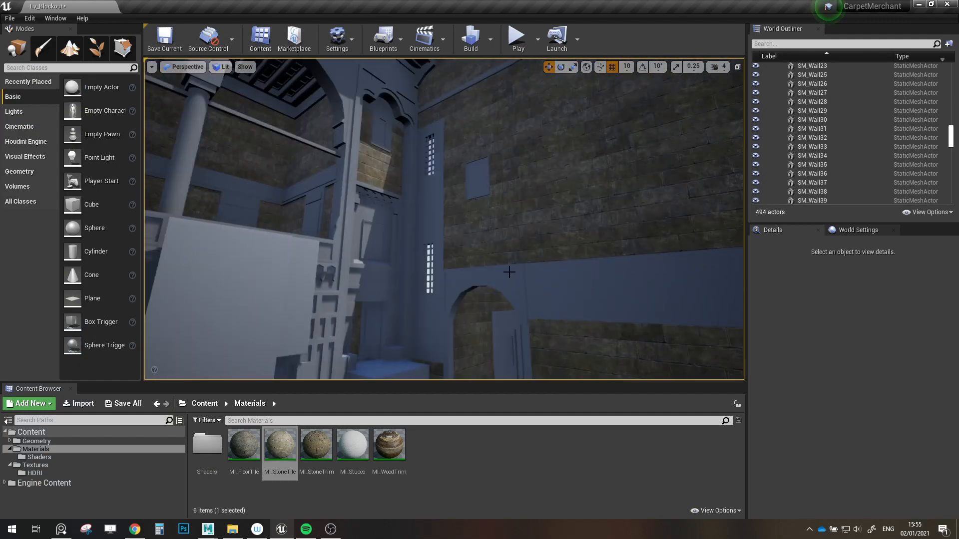
right_drag(510, 272, 615, 280)
key(w)
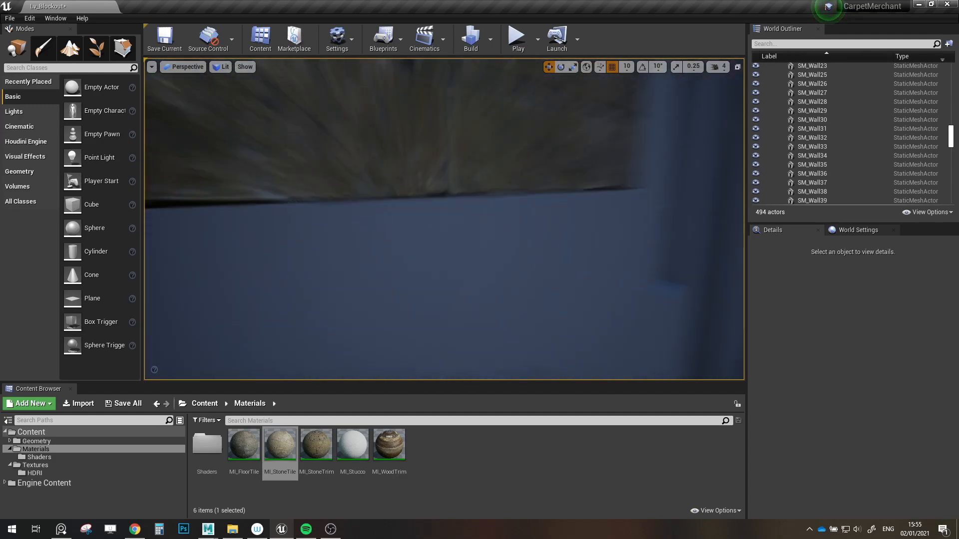
key(s)
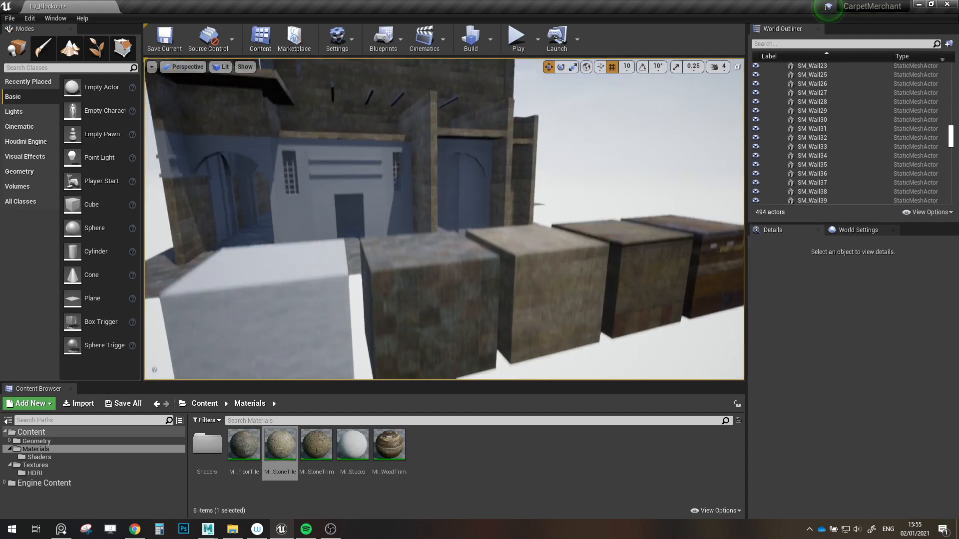
right_drag(444, 220, 440, 265)
key(w)
key(w)
- Collapse the Geometry folder in the scene hierarchy and delete the DirectionalLight and SkyLight actors
drag(951, 135, 951, 67)
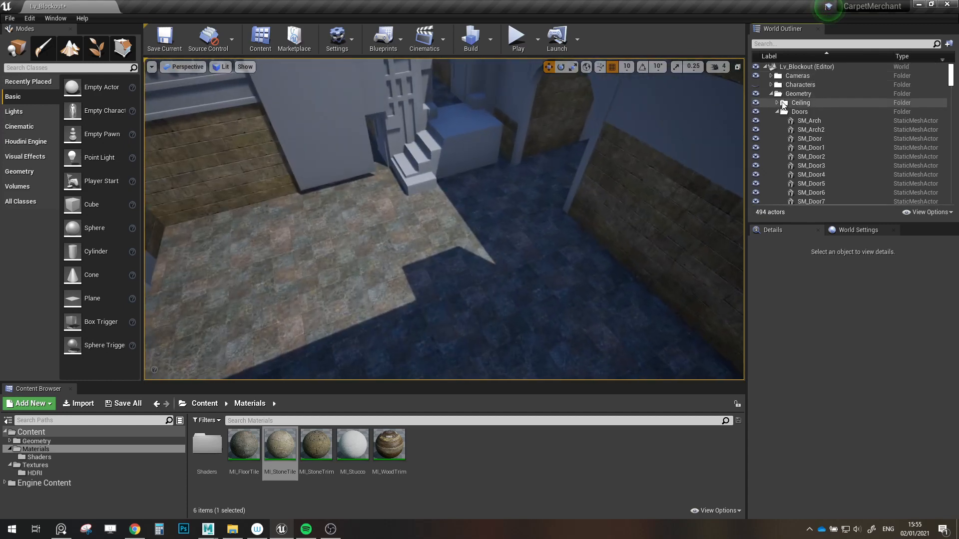
click(771, 93)
key(w)
right_drag(500, 220, 470, 165)
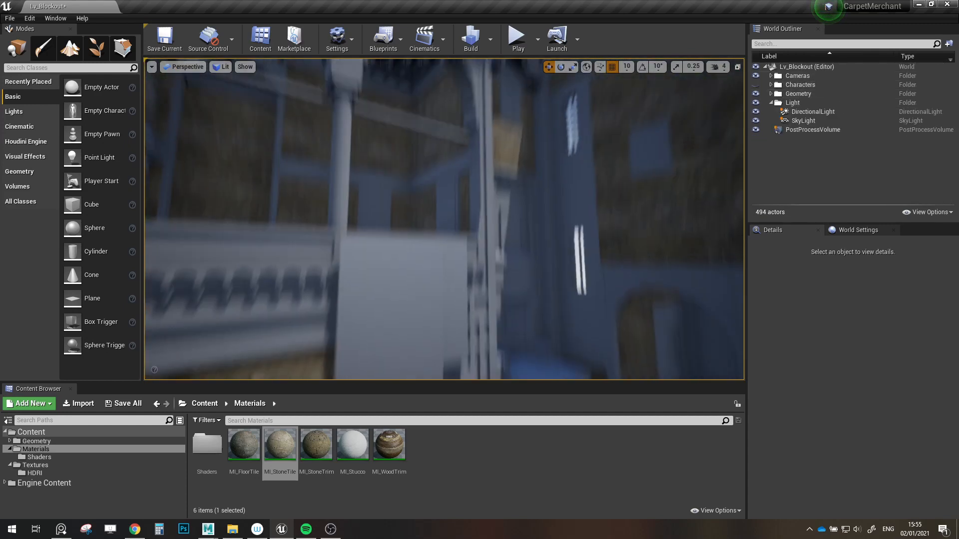
right_drag(470, 225, 594, 174)
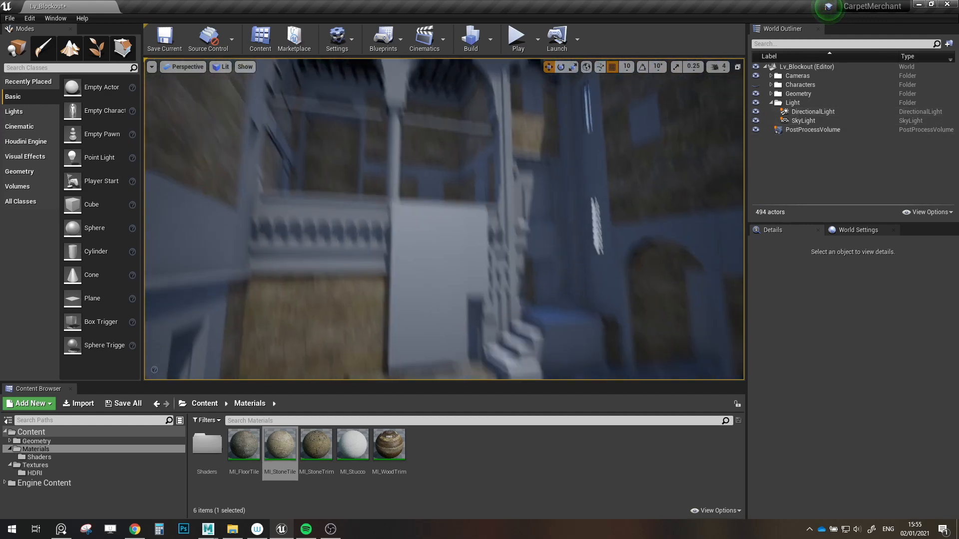
click(813, 111)
shift+click(804, 120)
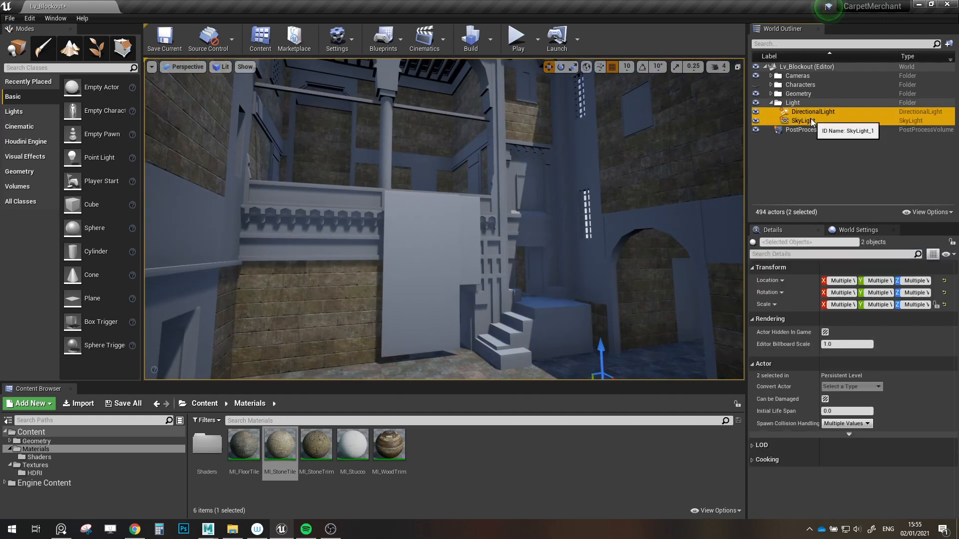
key(Delete)
- Find Force No Precomputed Lighting in the World Settings with the search "force", enable it and acknowledge the message
right_drag(445, 219, 442, 120)
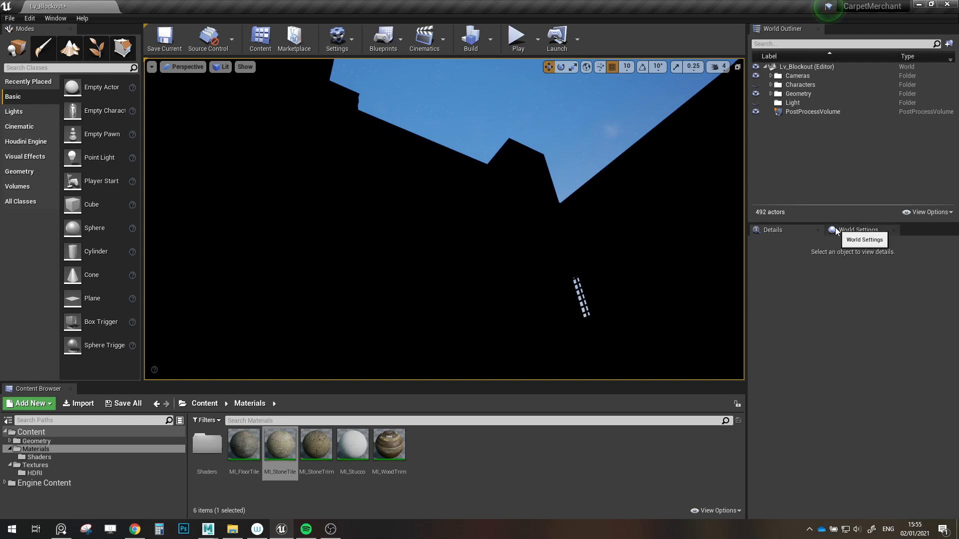
right_drag(444, 220, 441, 242)
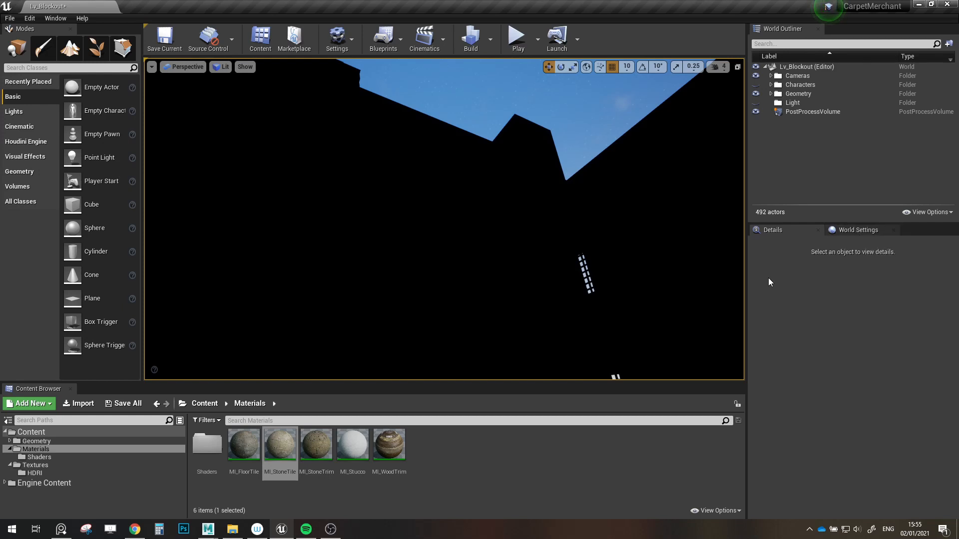
click(353, 37)
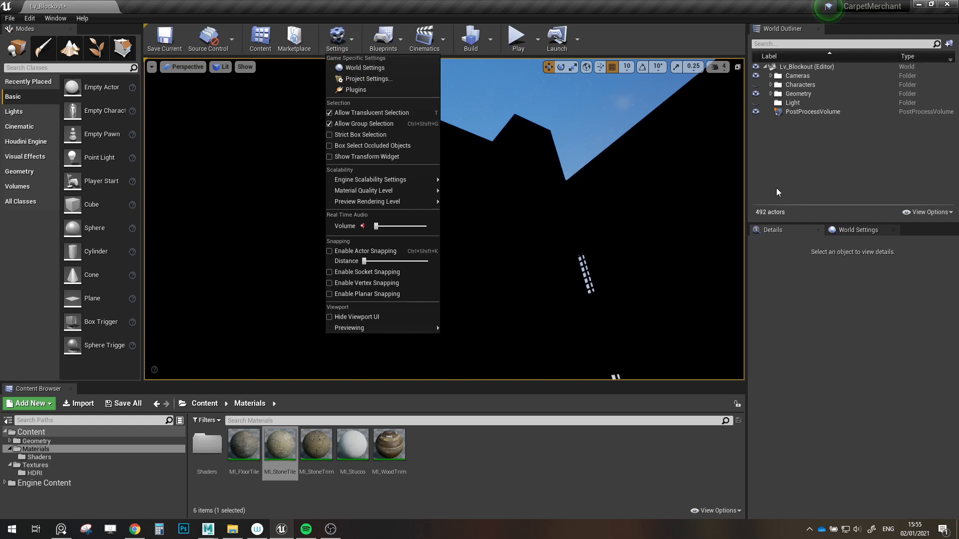
click(858, 230)
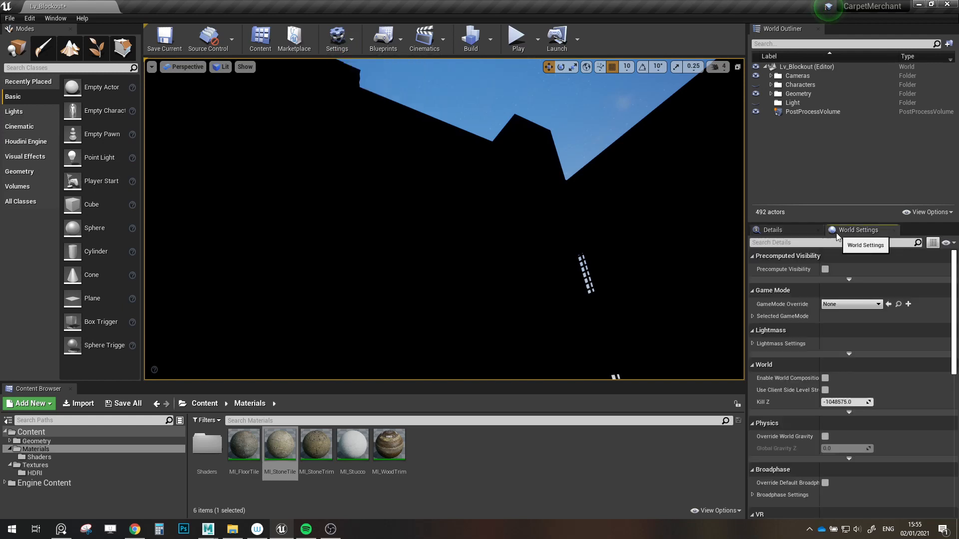
click(793, 241)
text(force)
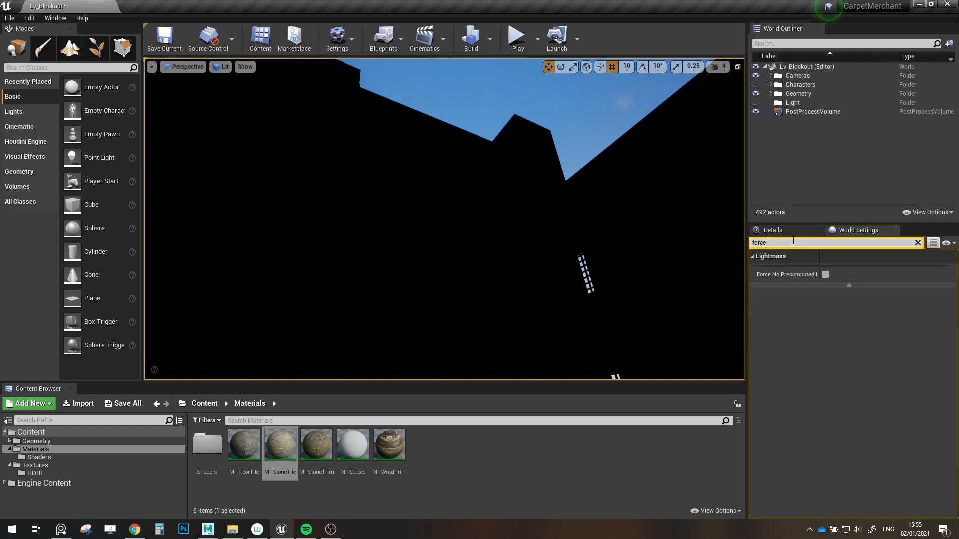
click(826, 274)
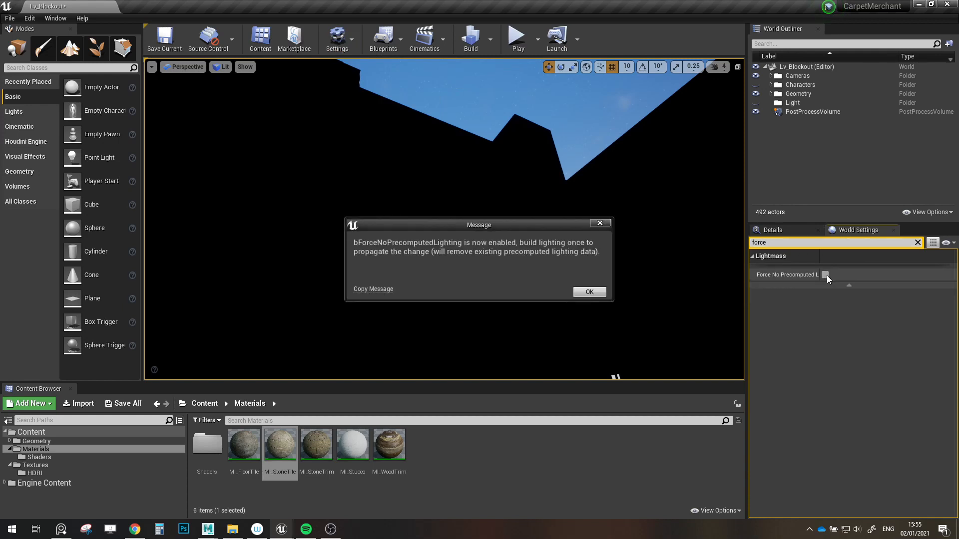
click(597, 289)
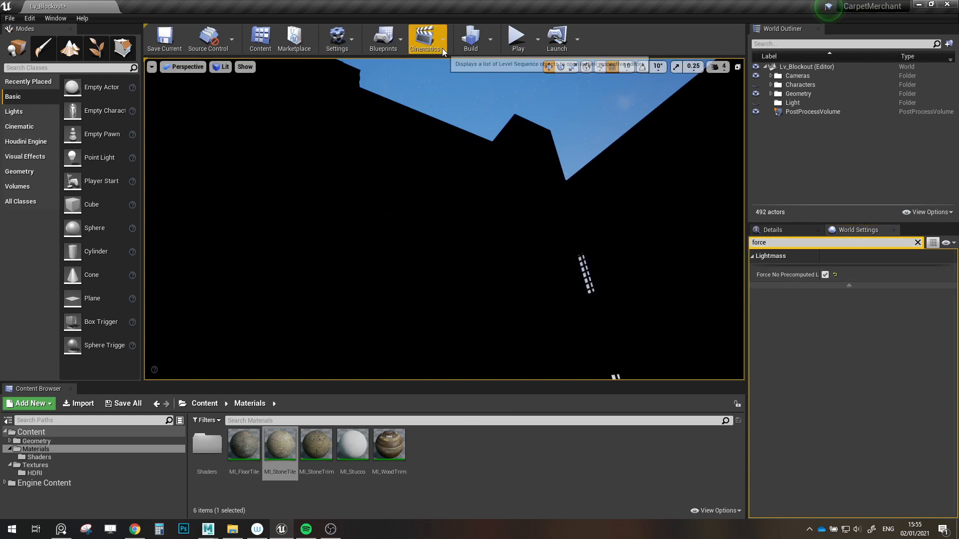
- Turn Force No Precomputed Lighting back off, clear the settings search and return to the actor details
click(491, 39)
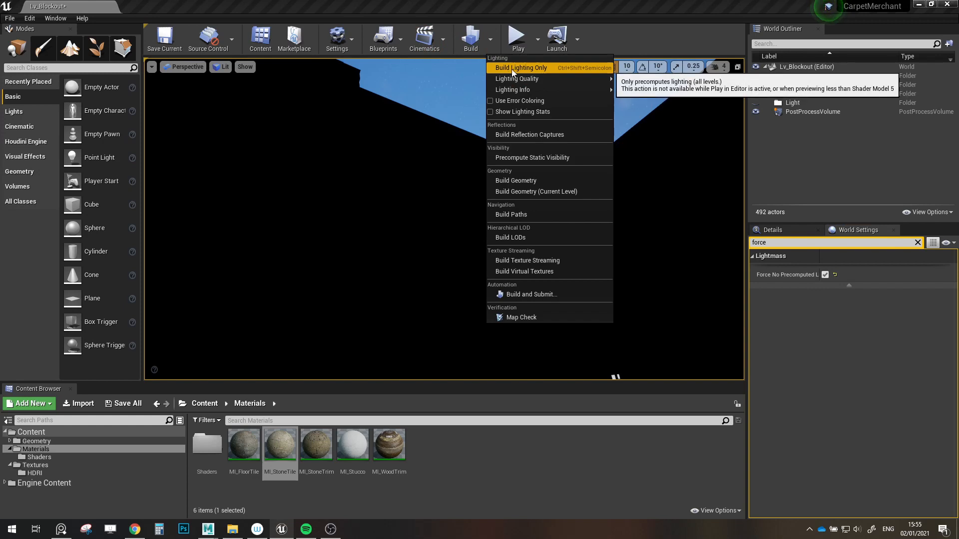
click(825, 275)
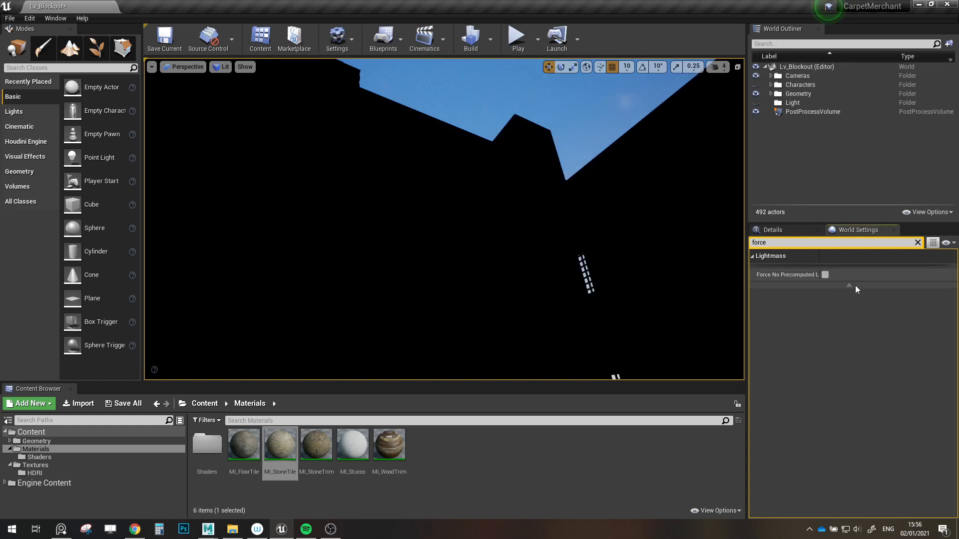
mouse_move(444, 219)
right_down()
mouse_move(429, 200)
mouse_move(494, 239)
mouse_move(489, 250)
mouse_move(444, 230)
right_up()
click(917, 242)
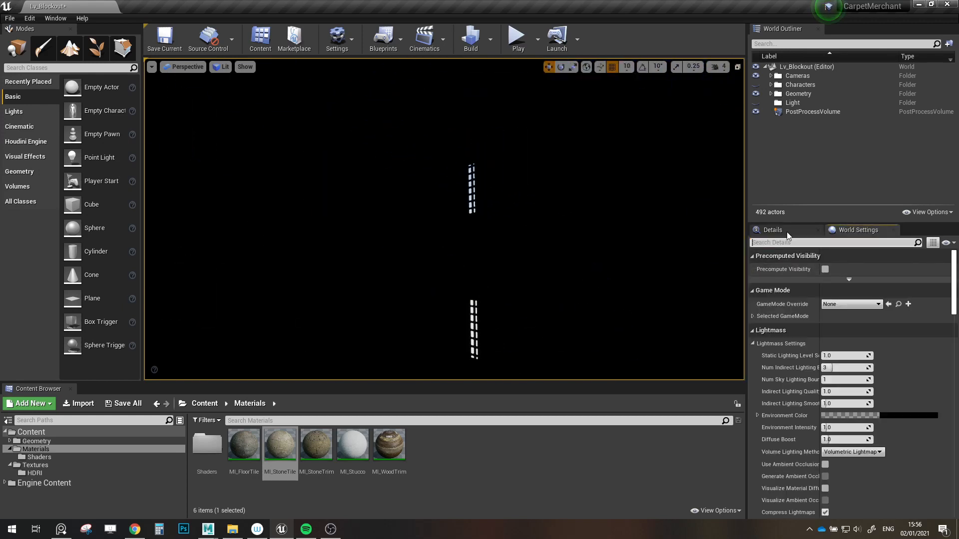
click(779, 230)
- Find the Sky Light class, place one in the level and move it to X 60, Y 80, Z 190 in the courtyard
right_drag(699, 275, 650, 275)
right_drag(444, 220, 444, 319)
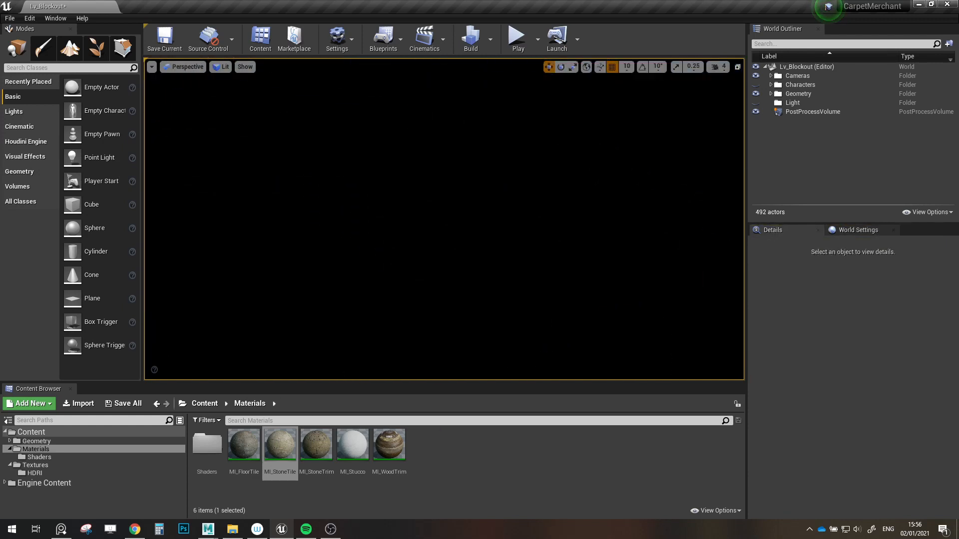
click(16, 69)
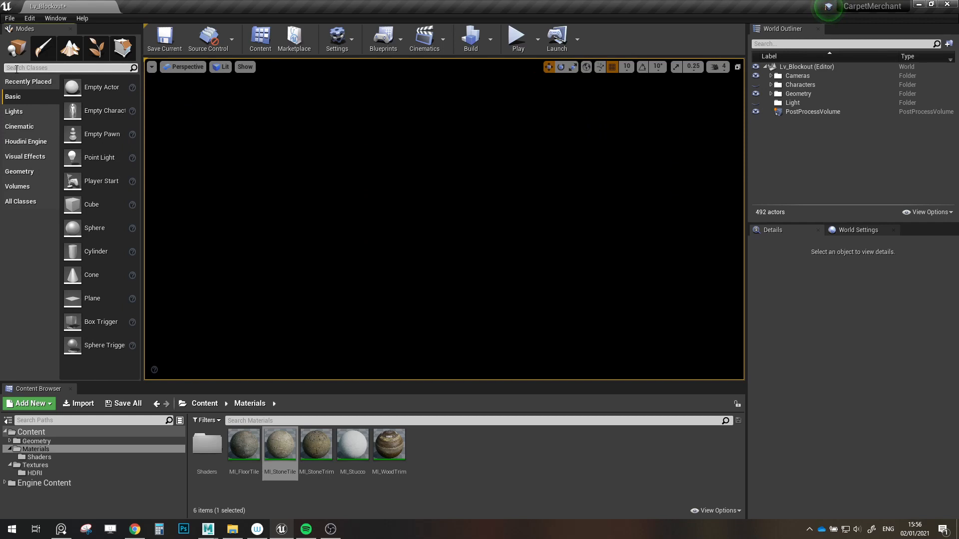
text(sky)
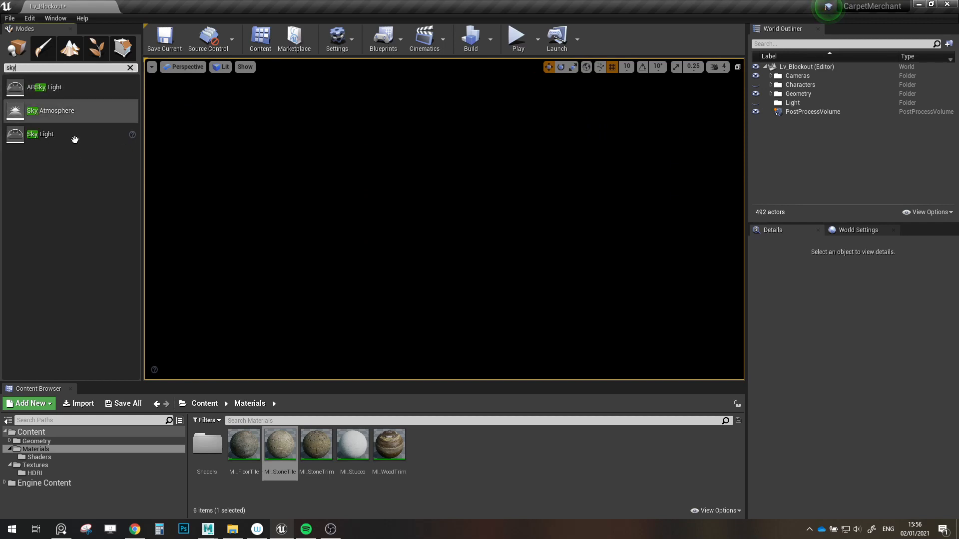
drag(75, 140, 459, 239)
right_drag(459, 239, 459, 280)
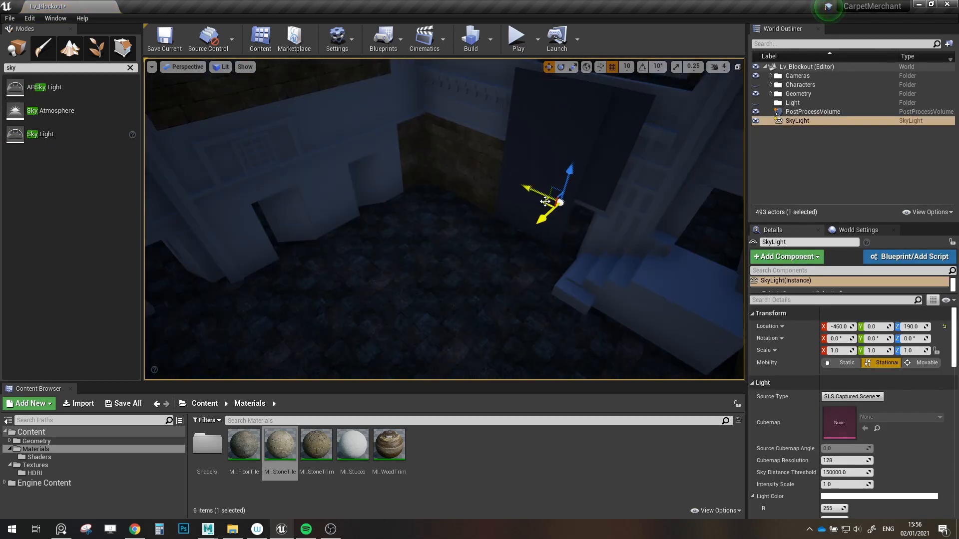
drag(545, 208, 406, 286)
right_drag(407, 286, 407, 239)
key(f)
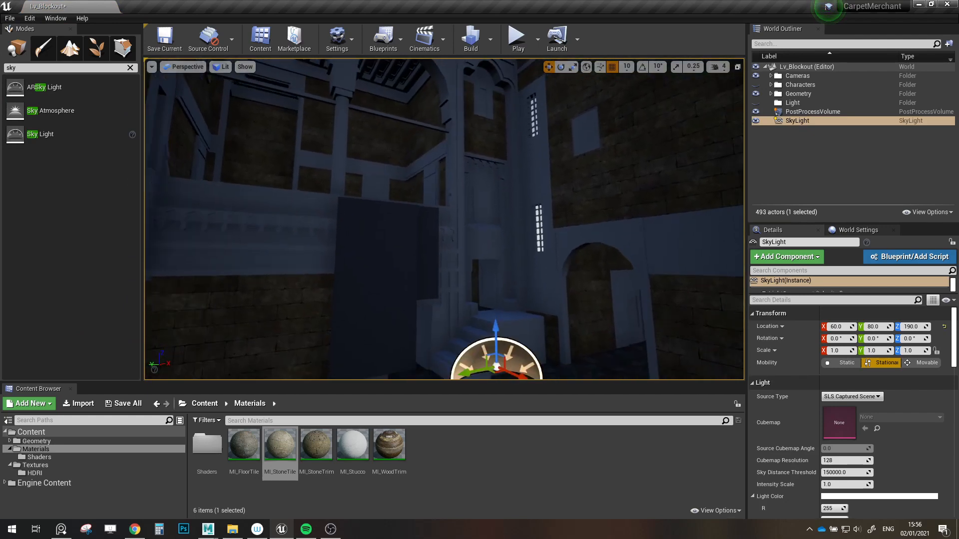
- Set the Sky Light's mobility to Movable and shift it to X 10, Y 50
click(913, 368)
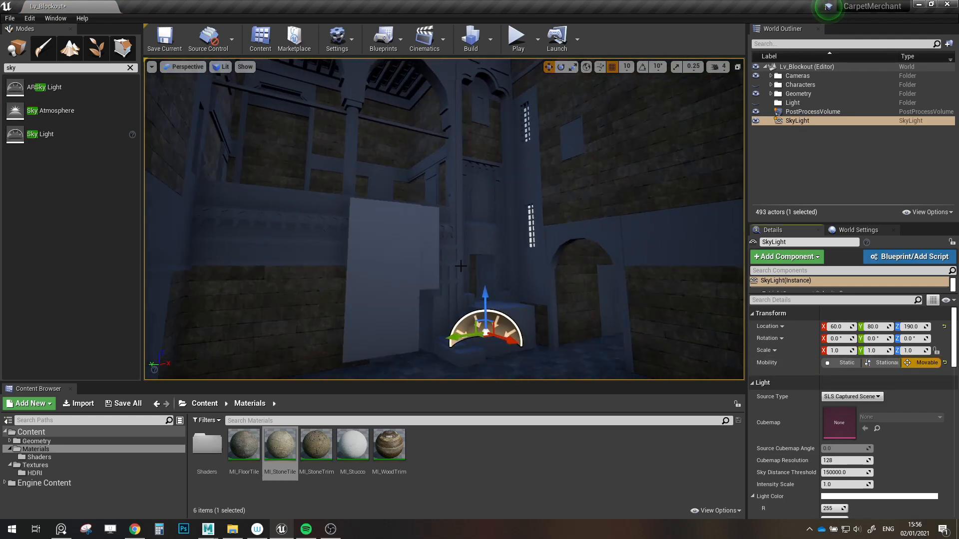
right_drag(549, 250, 461, 267)
drag(461, 281, 453, 272)
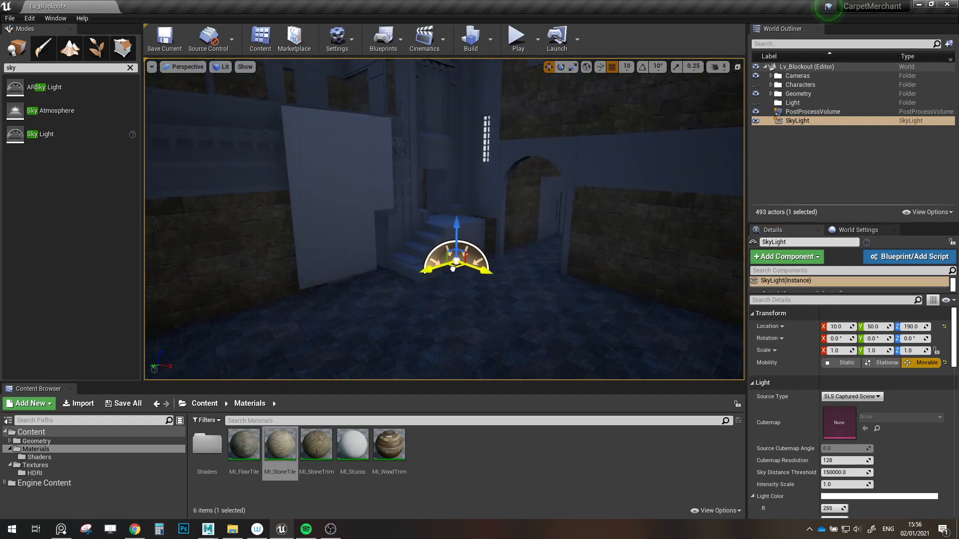
right_drag(454, 272, 456, 222)
- Hide SM_SkySphere and recapture the scene for the Sky Light
click(462, 208)
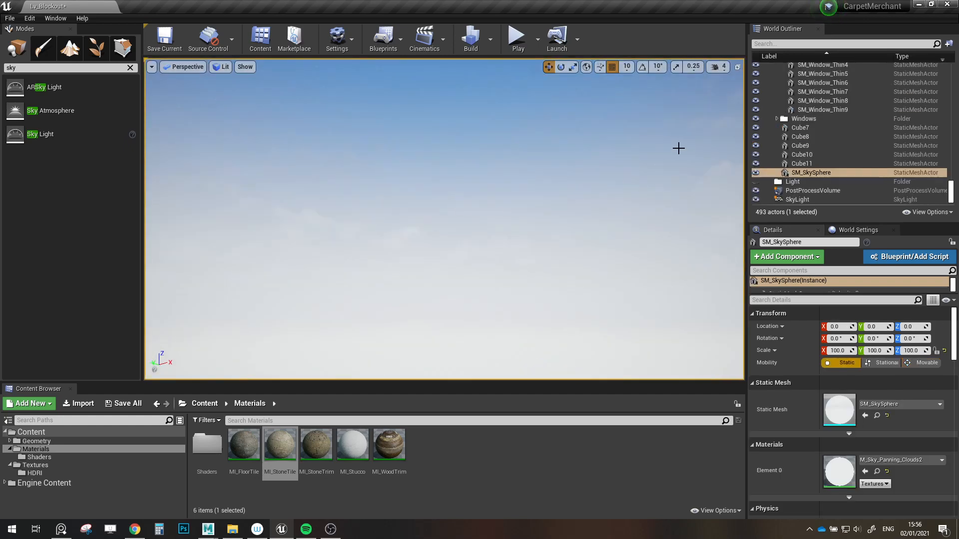
click(756, 172)
double_click(798, 199)
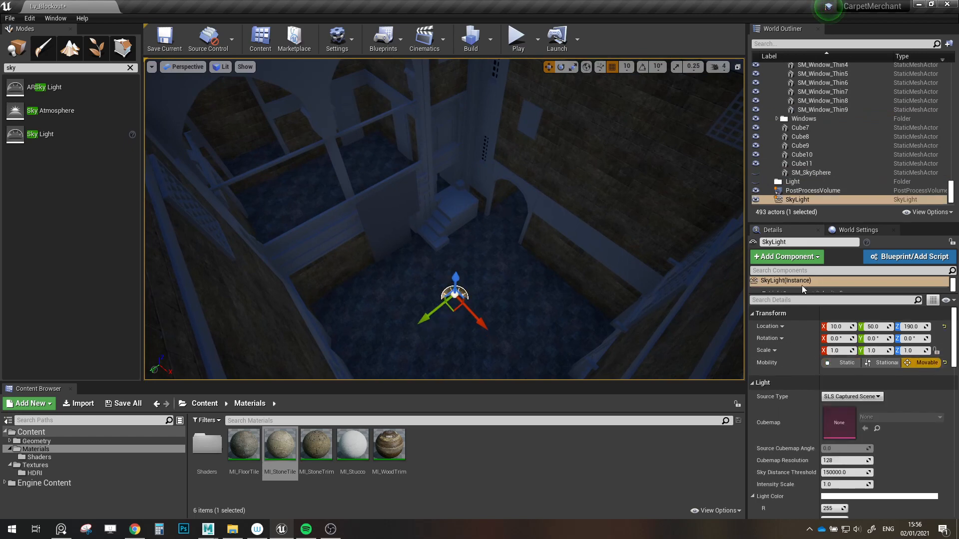
scroll(899, 418, down, 12)
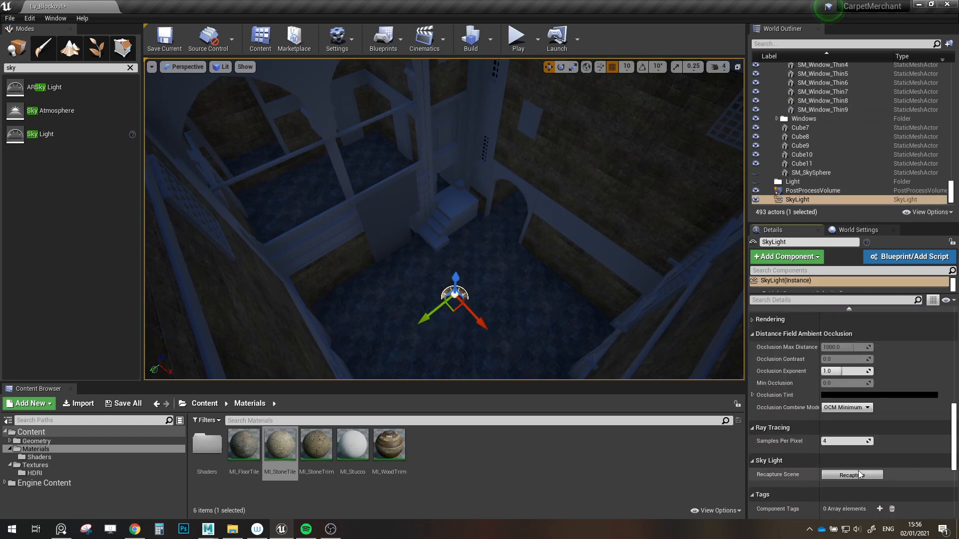
click(852, 475)
scroll(857, 395, up, 6)
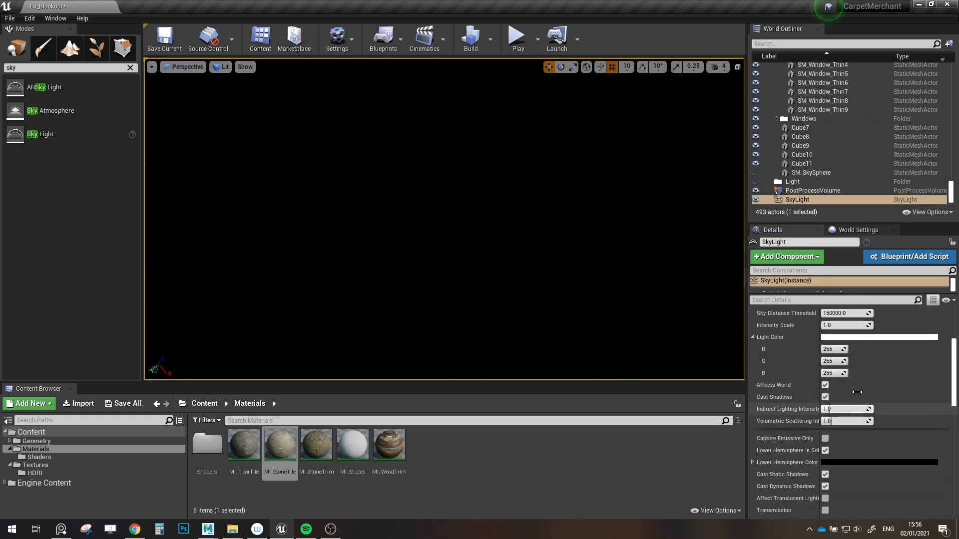
scroll(857, 392, up, 5)
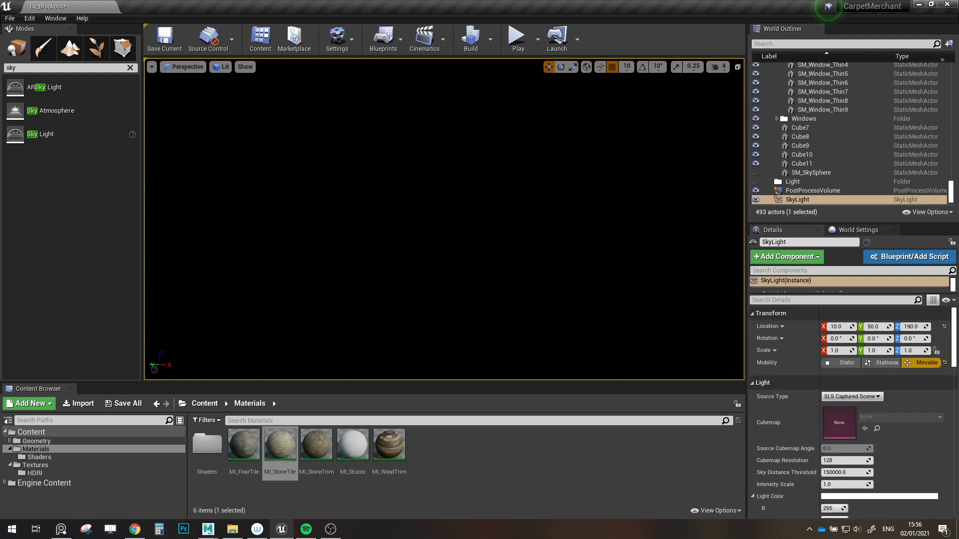
- Try a Sky Light Intensity Scale of about 5890, reset it to the default and inspect the courtyard
right_drag(444, 219, 444, 270)
drag(442, 349, 440, 318)
scroll(819, 448, down, 1)
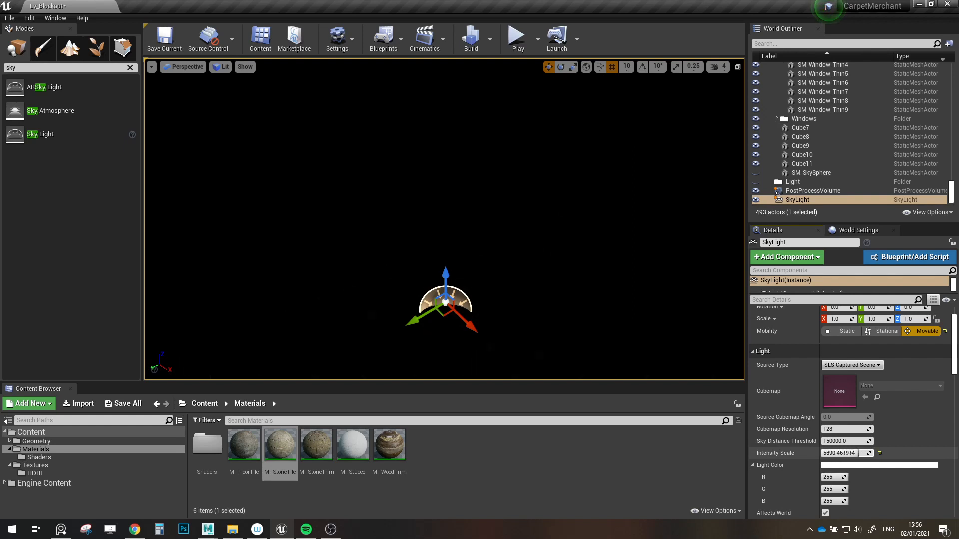
click(879, 454)
right_drag(549, 250, 546, 281)
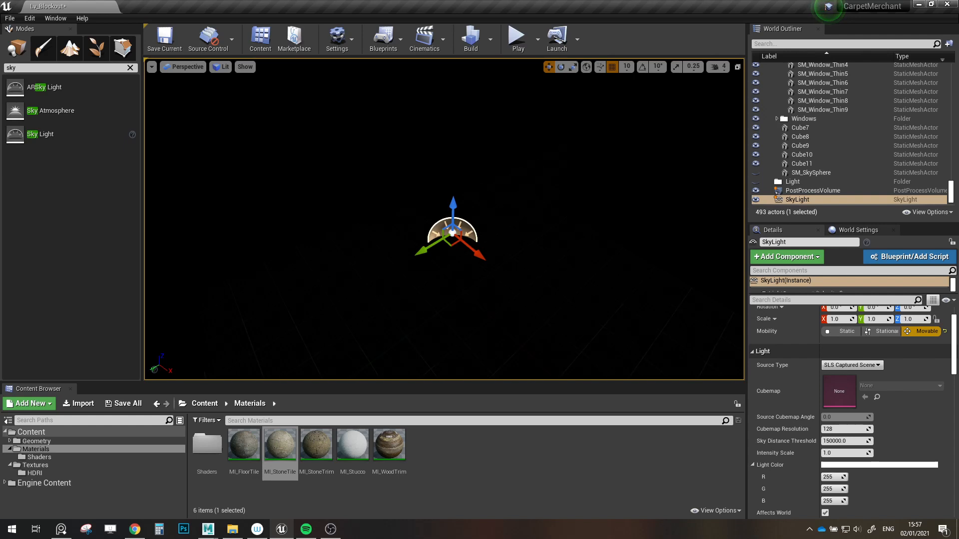
- Collapse the Geometry folder again in the scene hierarchy
scroll(856, 138, up, 10)
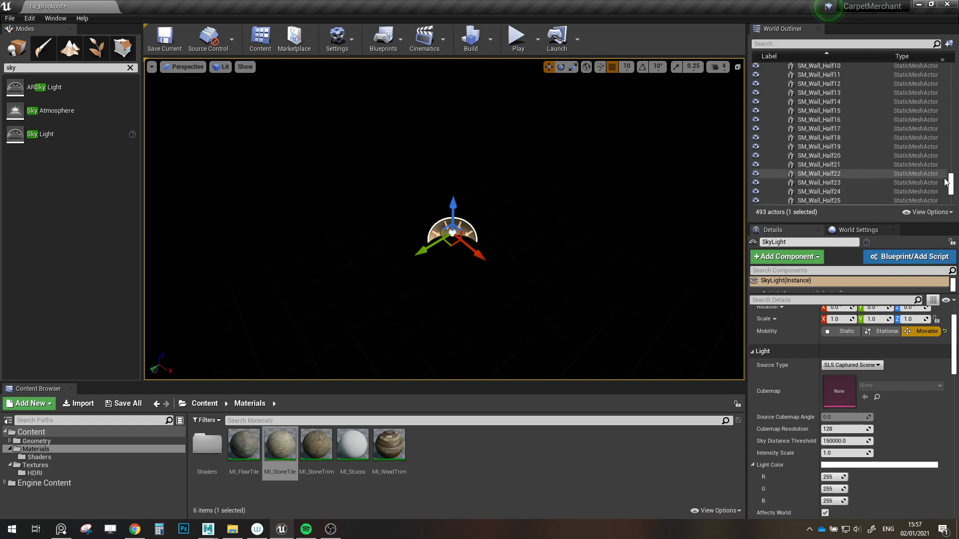
drag(951, 186, 944, 65)
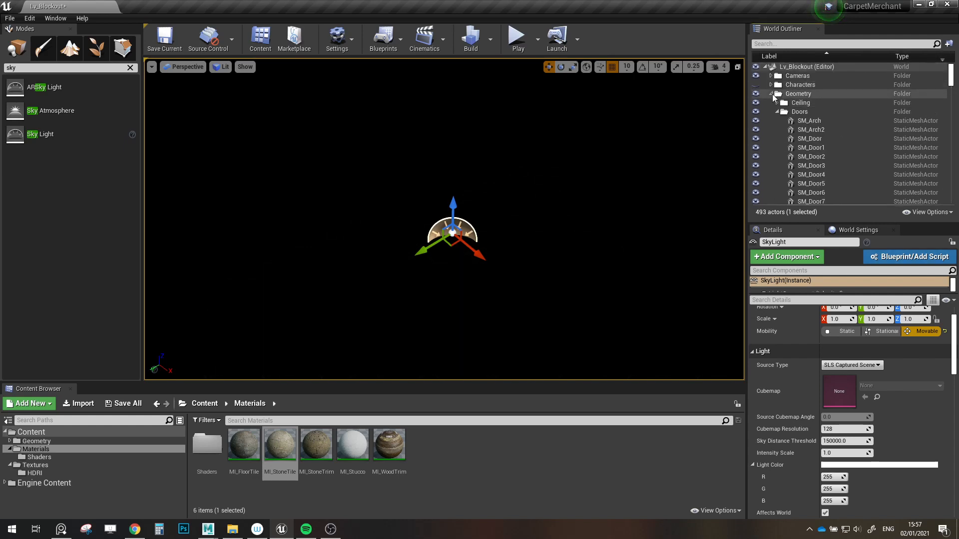
click(772, 94)
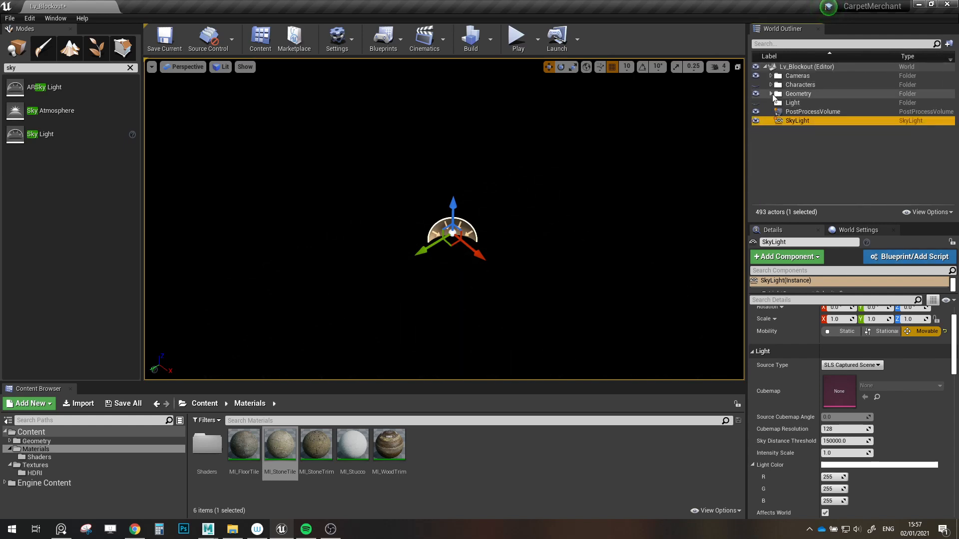
- Set the Sky Light's Source Type to SLS Specified Cubemap and try the daylight and DefaultTextureCube cubemaps
click(837, 366)
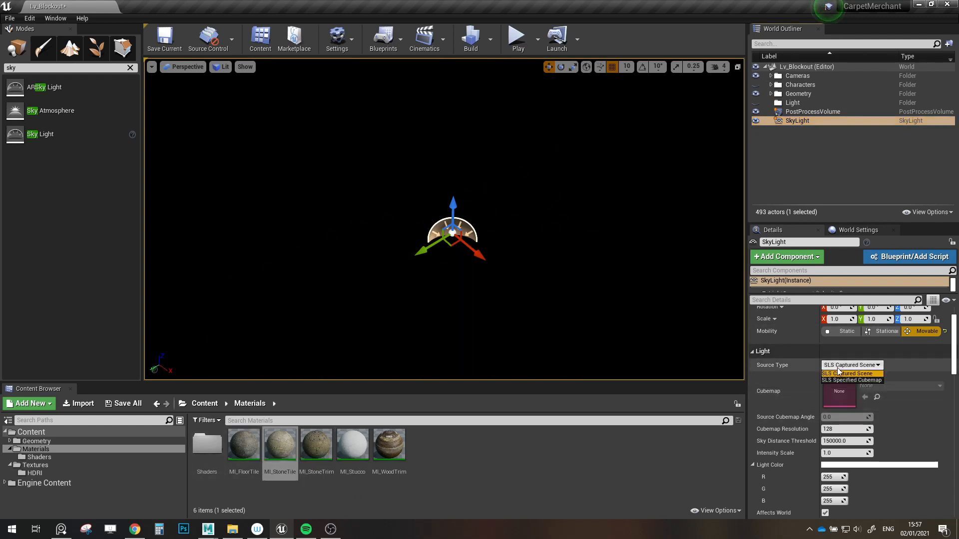
click(855, 381)
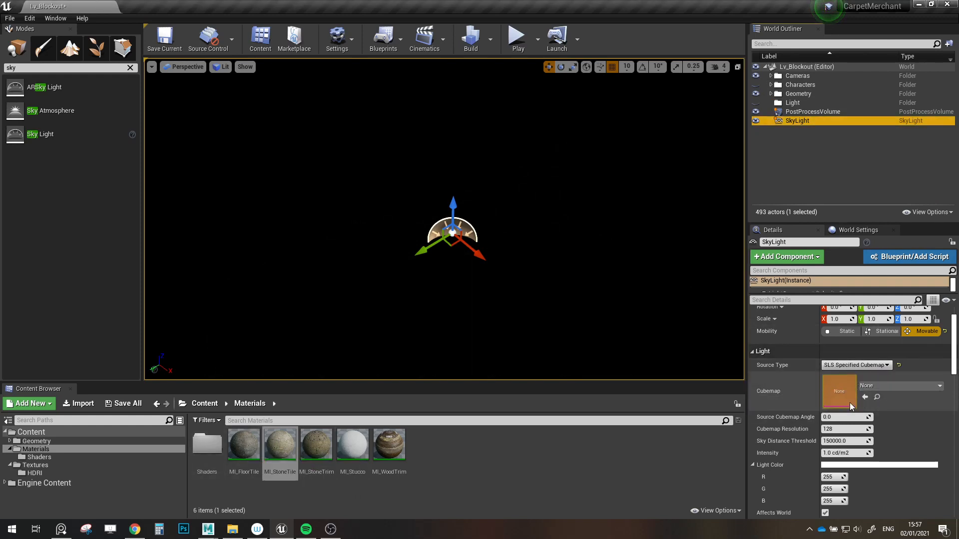
click(881, 388)
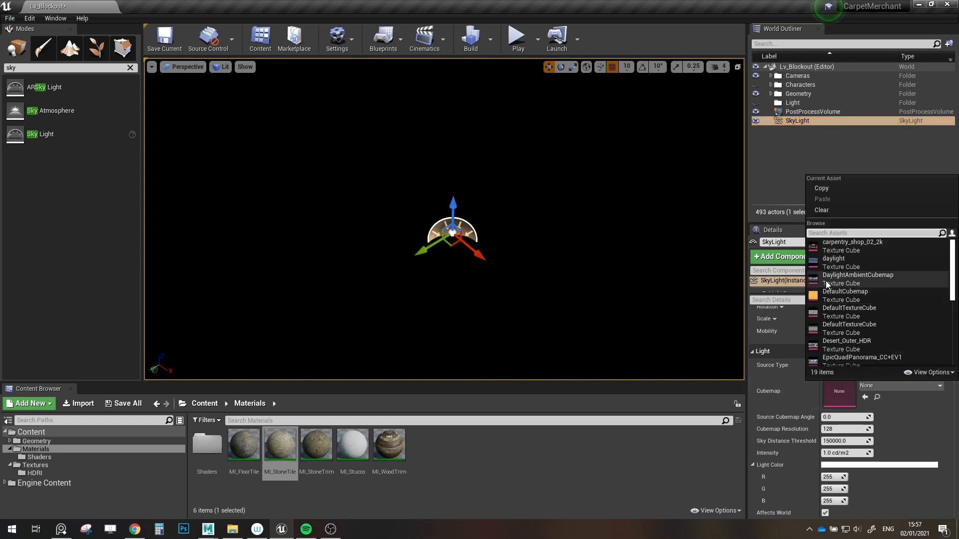
click(832, 265)
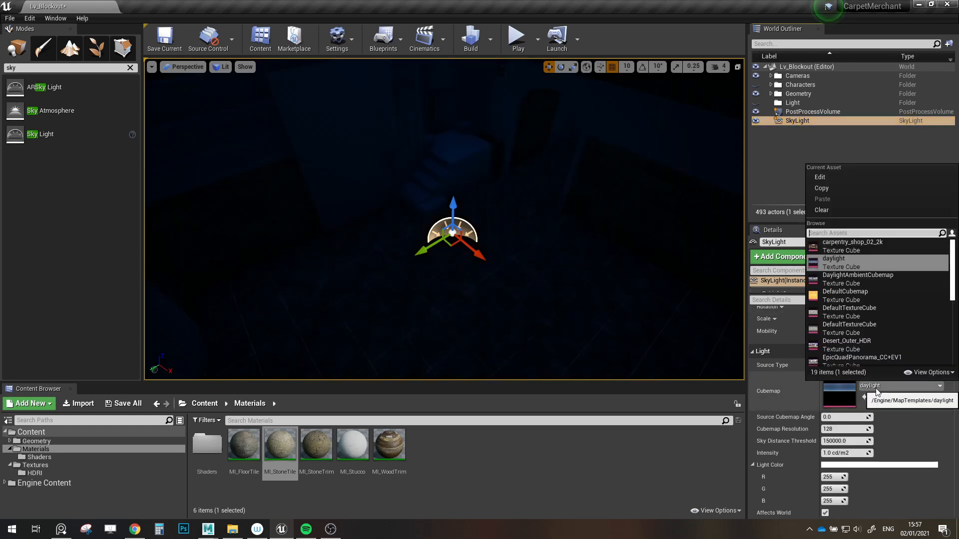
click(900, 387)
click(850, 316)
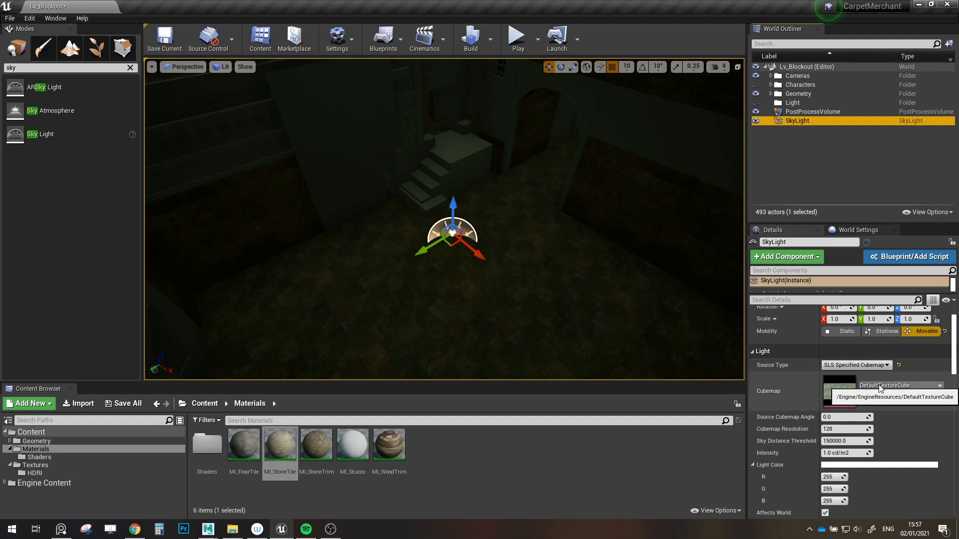
- Try kiara_7_late-afternoon_2k as the Sky Light's cubemap and inspect the courtyard floor and walls
click(895, 386)
scroll(862, 286, down, 3)
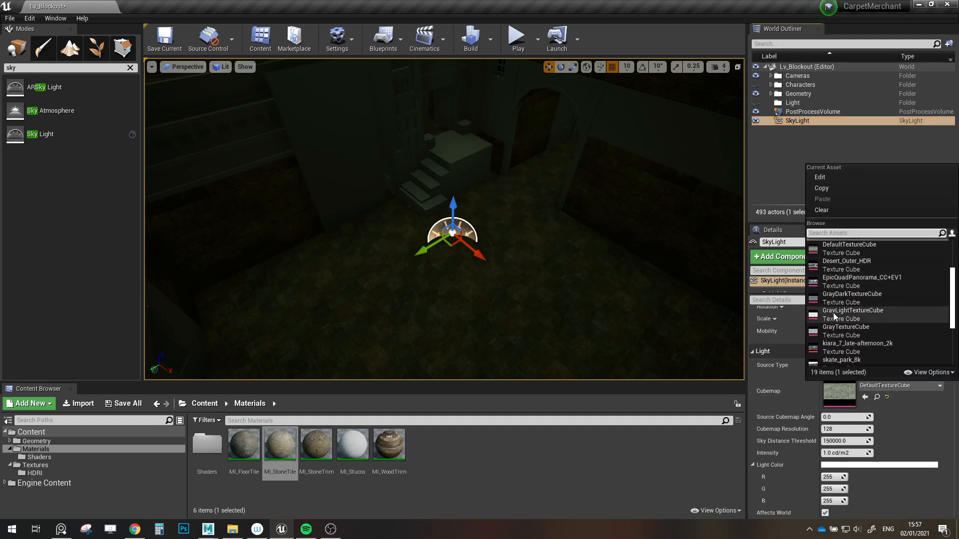
click(837, 355)
right_drag(576, 293, 636, 317)
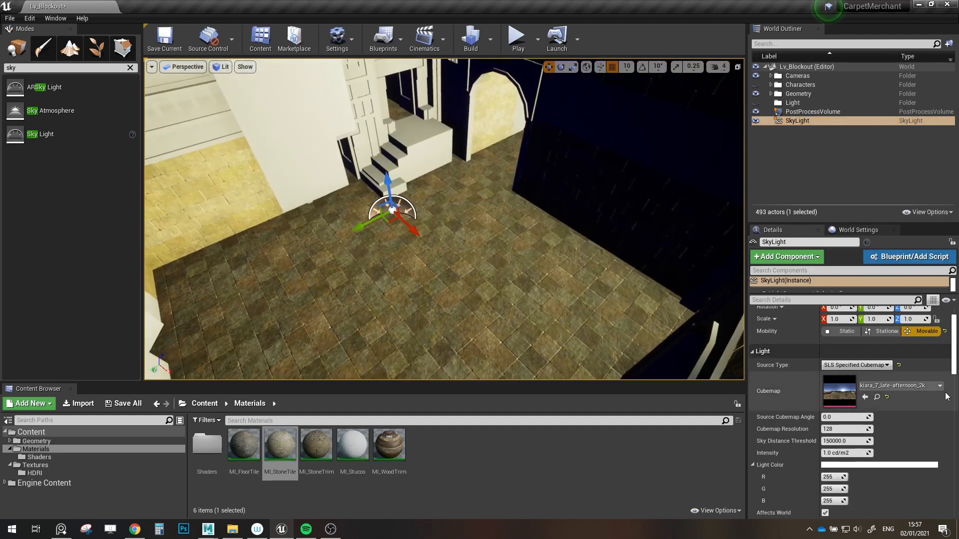
- Reset the Sky Light's Source Type to SLS Captured Scene and look over its recapture setting and the viewport
click(902, 365)
click(899, 365)
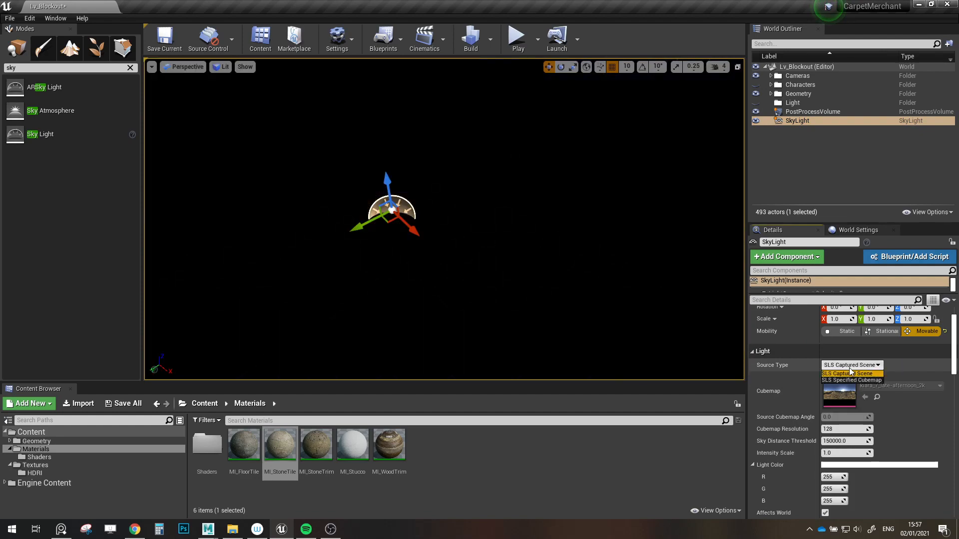
click(781, 124)
scroll(877, 436, down, 10)
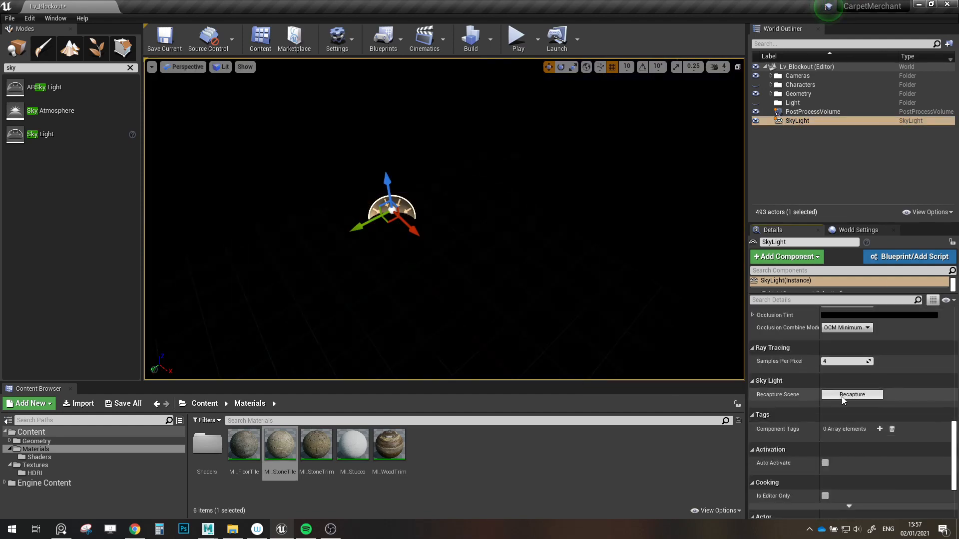
right_drag(480, 240, 422, 182)
right_drag(479, 287, 490, 235)
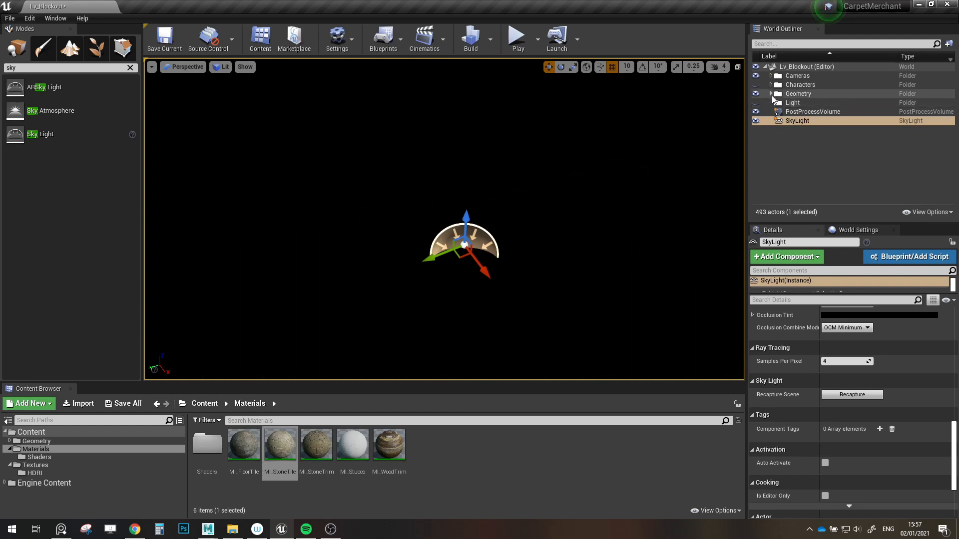
- Expand the Geometry folder, collapse its subfolders and make SM_SkySphere visible again
click(770, 94)
click(777, 112)
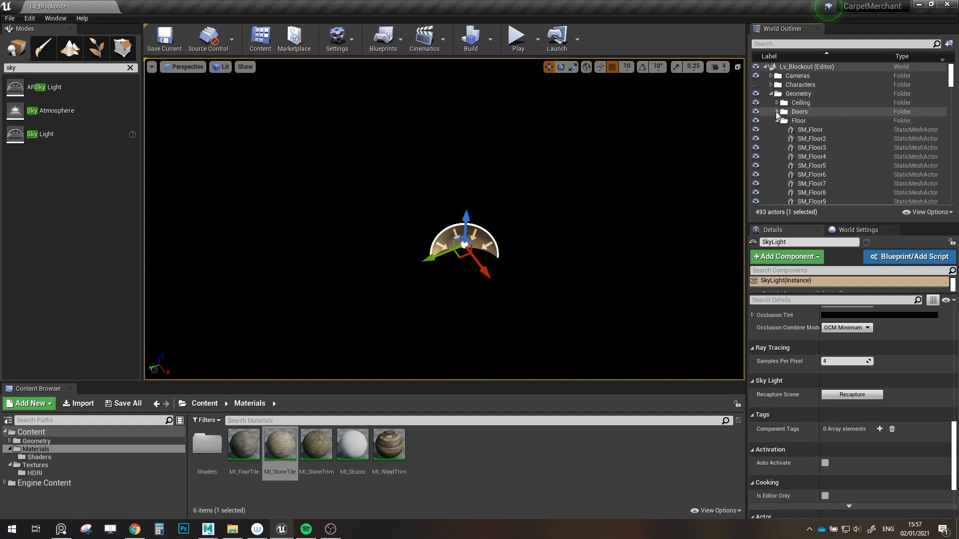
click(777, 148)
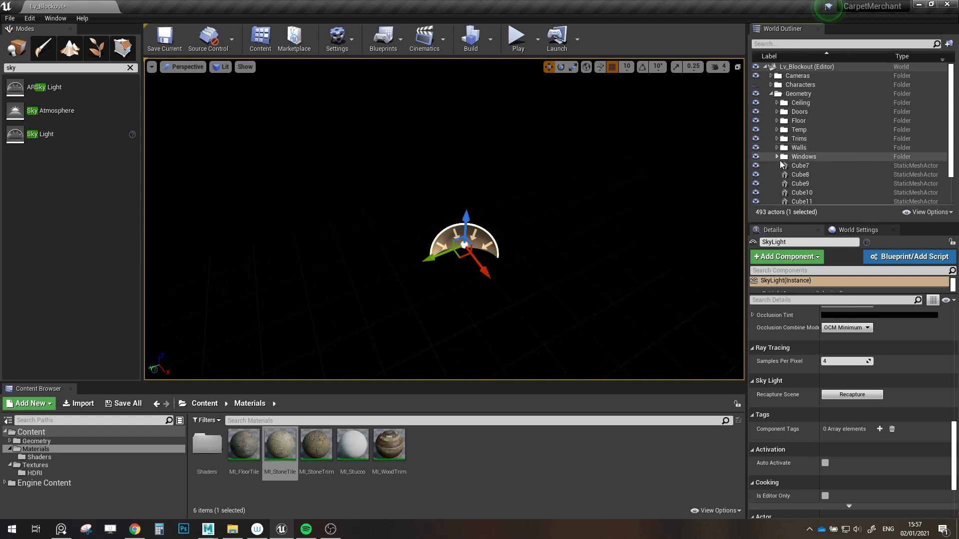
scroll(781, 161, down, 2)
click(786, 174)
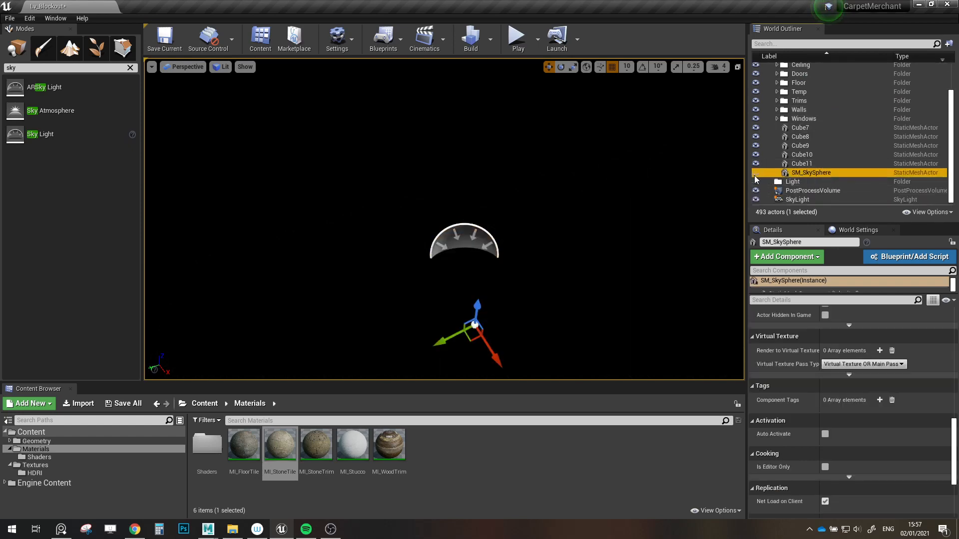
click(755, 174)
right_drag(444, 219, 494, 214)
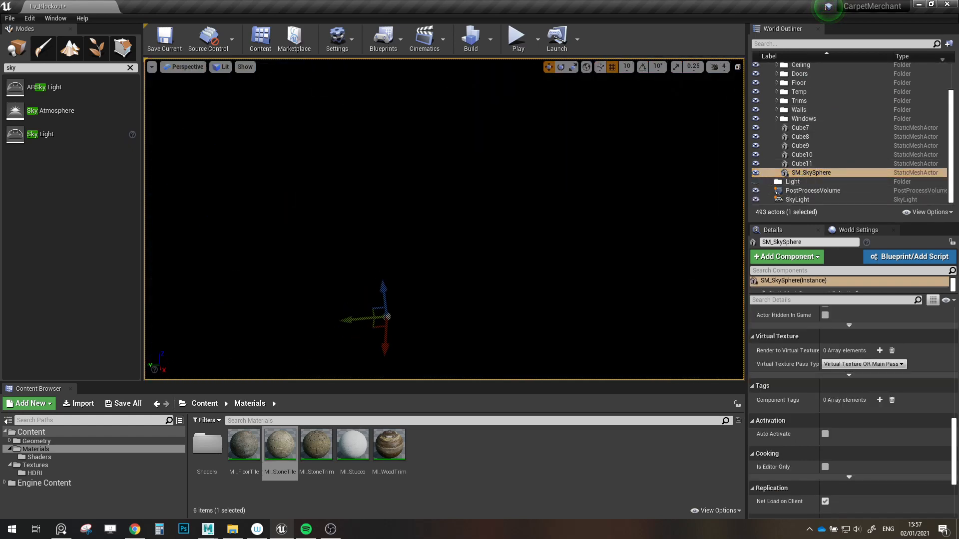
- Recapture the scene for the Sky Light and inspect the courtyard's arches and walls
double_click(797, 199)
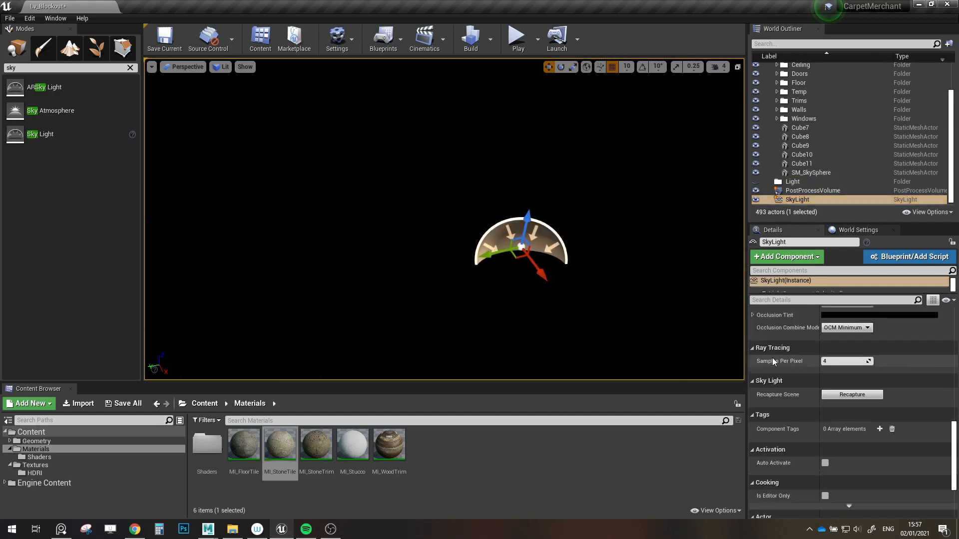
click(851, 395)
right_drag(649, 299, 699, 150)
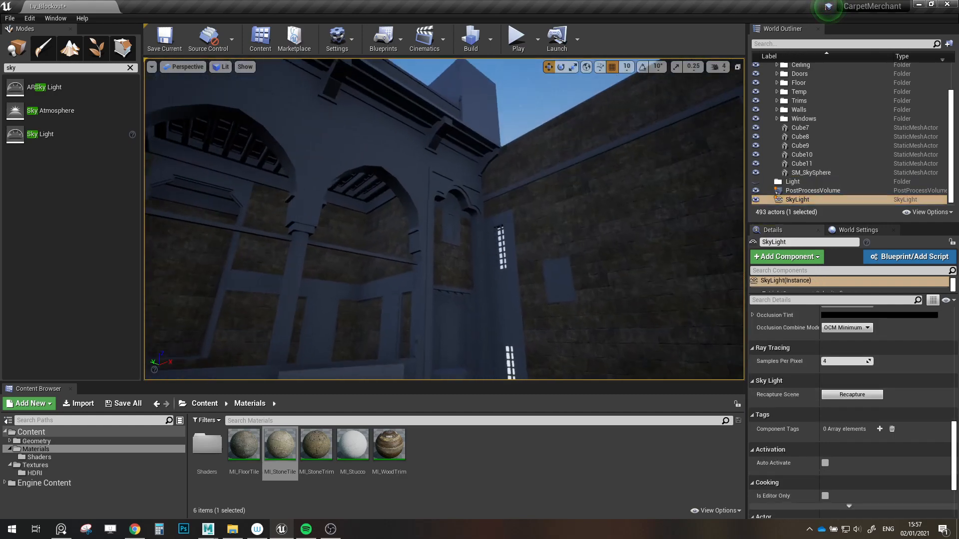
right_drag(443, 219, 399, 284)
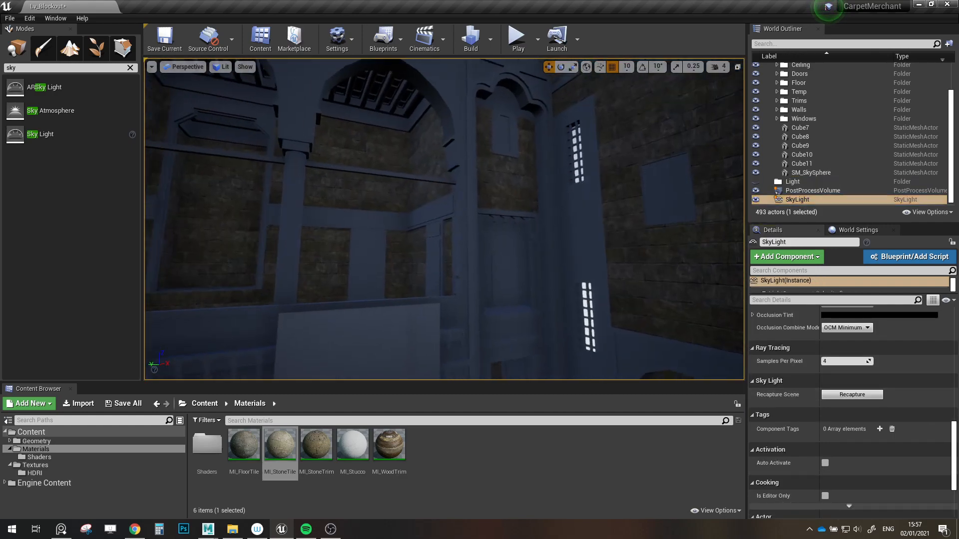
- Search the Engine Content for "sky" and locate the SM_SkySphere static mesh
double_click(811, 173)
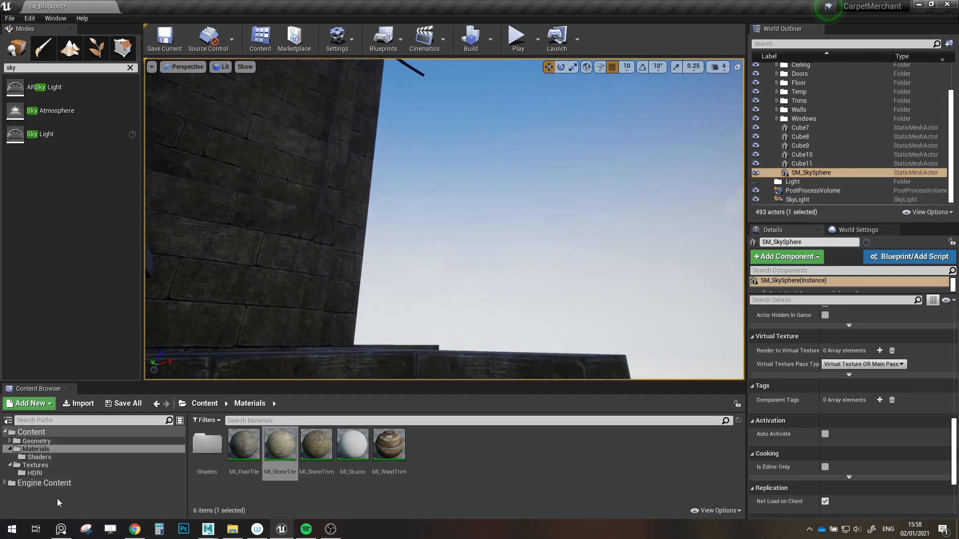
click(45, 483)
click(246, 421)
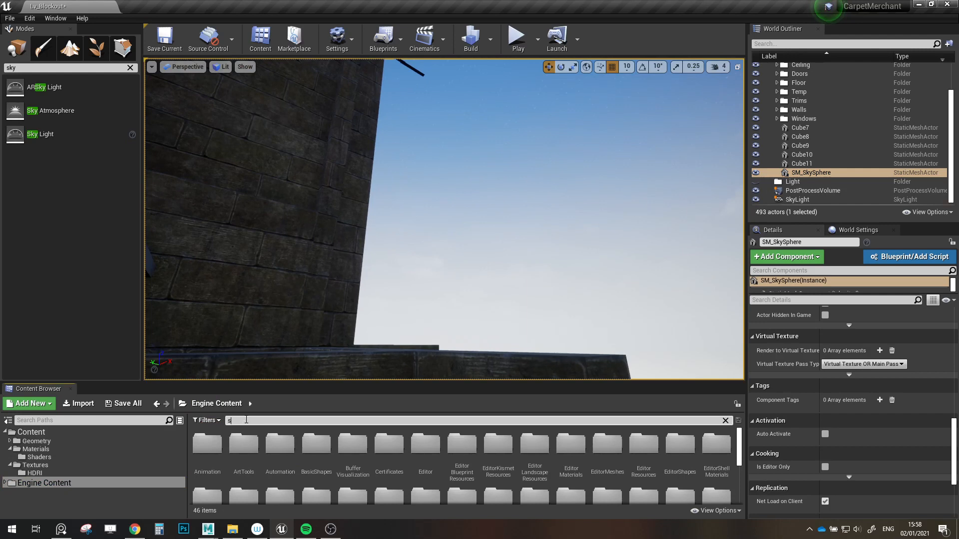
text(sky)
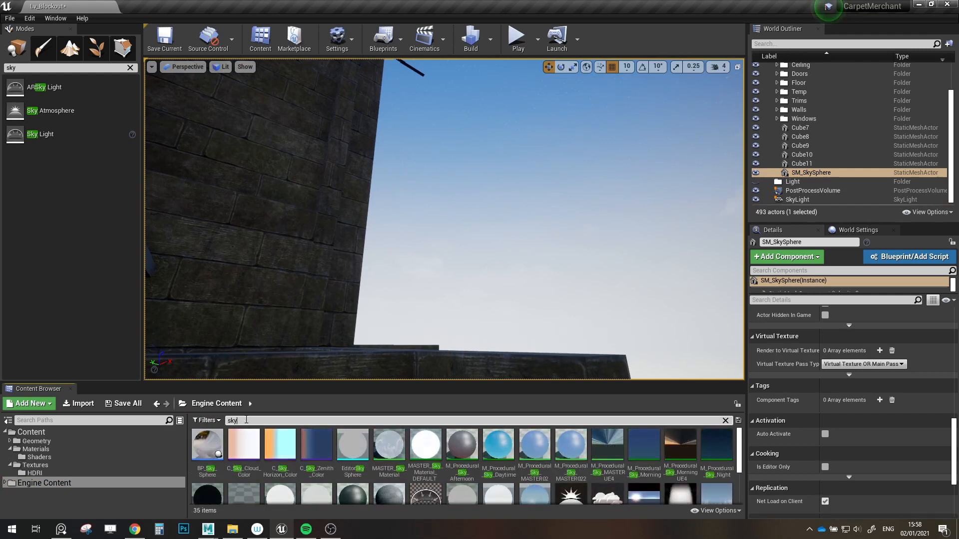
scroll(483, 463, down, 1)
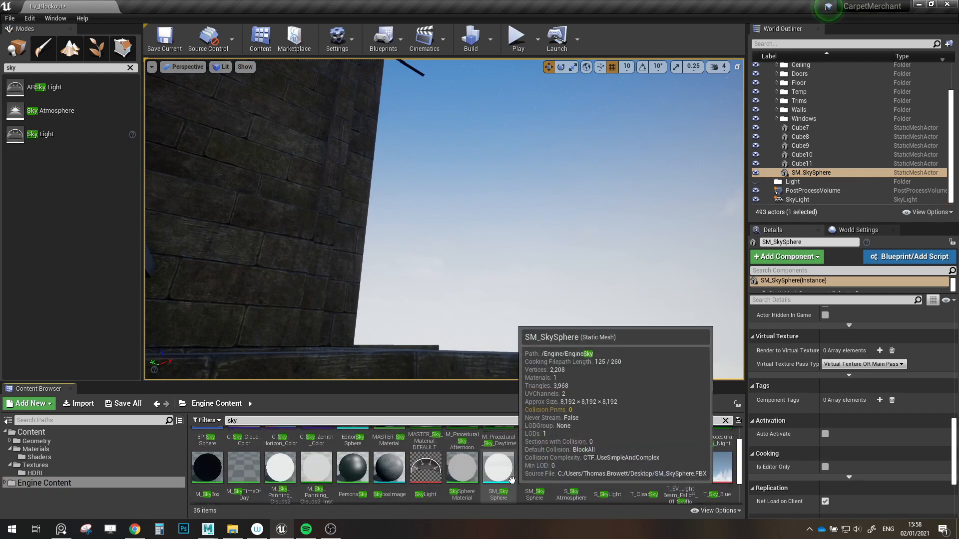
click(462, 452)
click(500, 455)
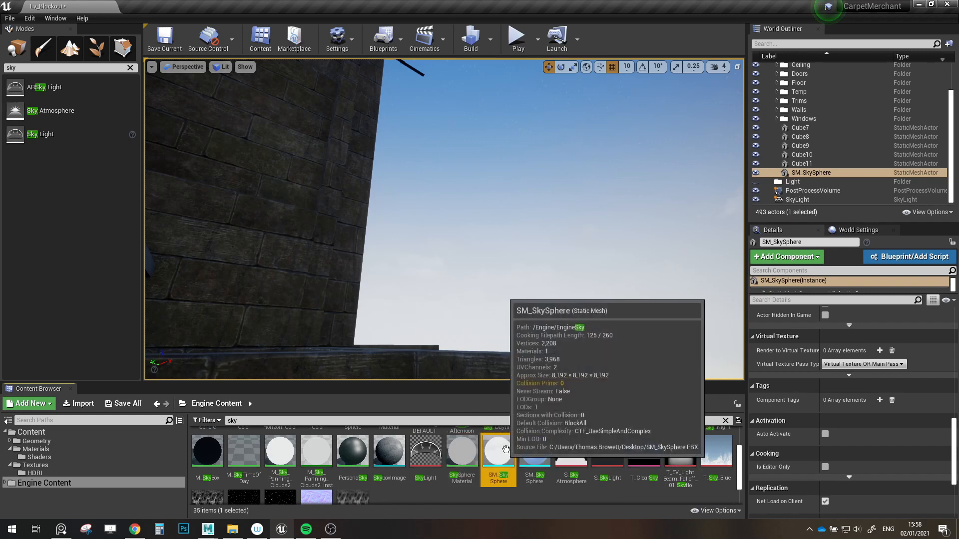
- Review the SM_SkySphere actor's transform, static mesh and material settings
scroll(857, 423, up, 5)
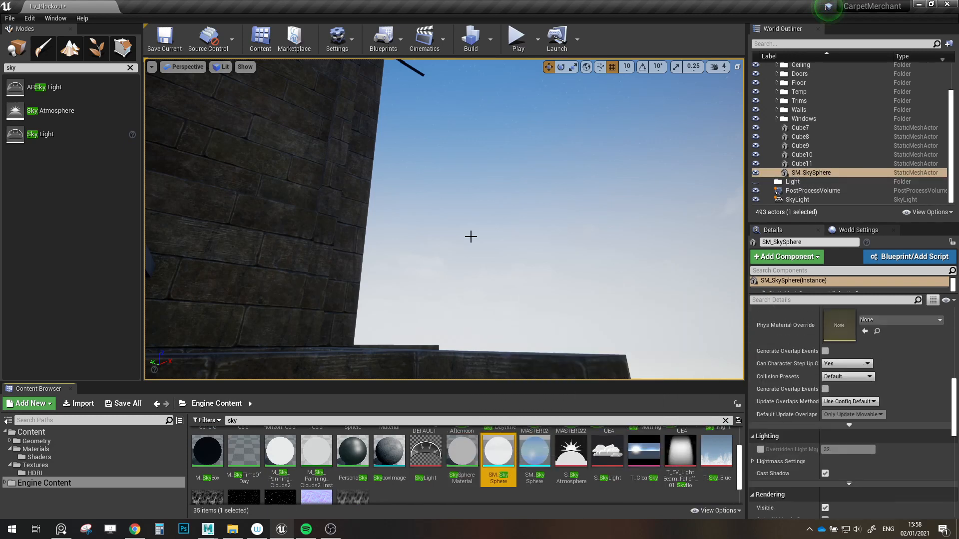
right_drag(552, 260, 310, 326)
scroll(879, 388, up, 6)
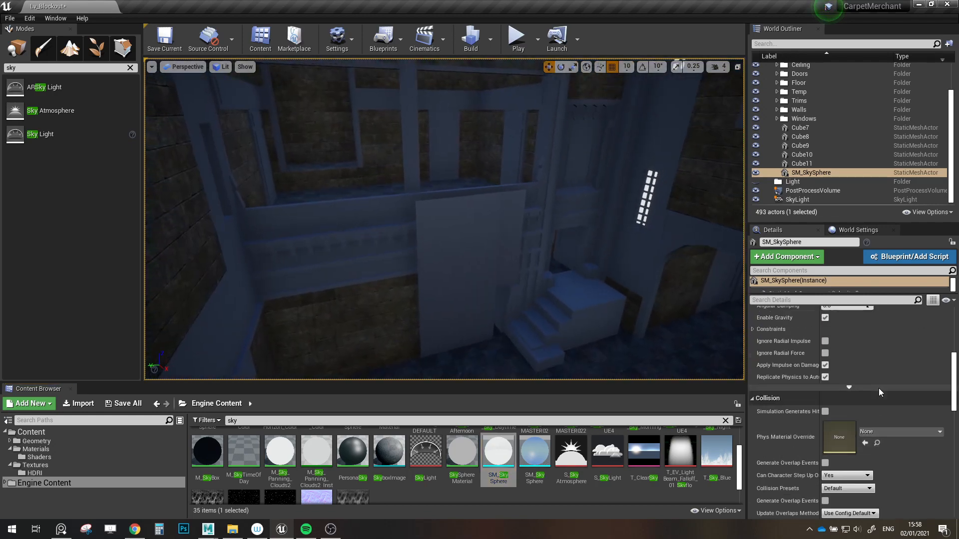
right_drag(549, 260, 599, 287)
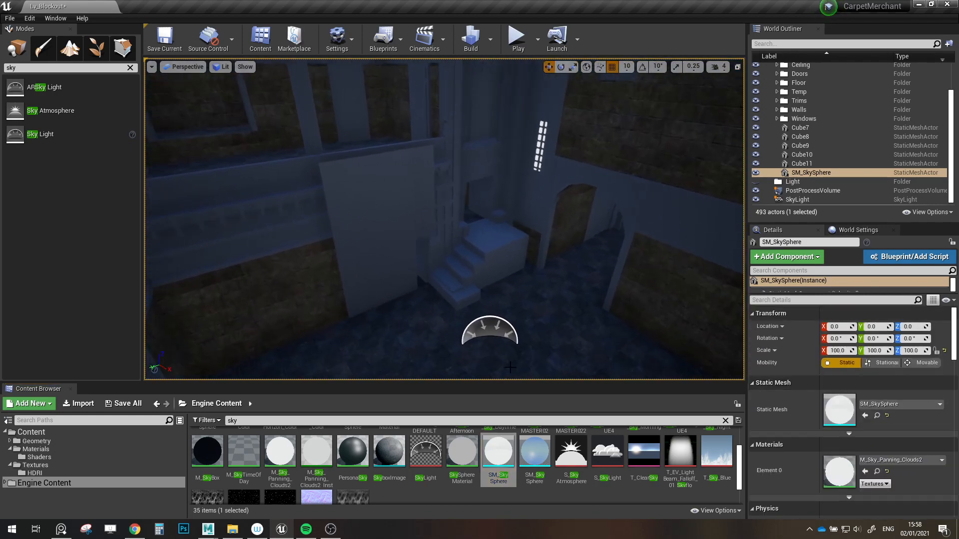
- Check the Content Browser's engine content display option and return to the project's Content folder
click(723, 513)
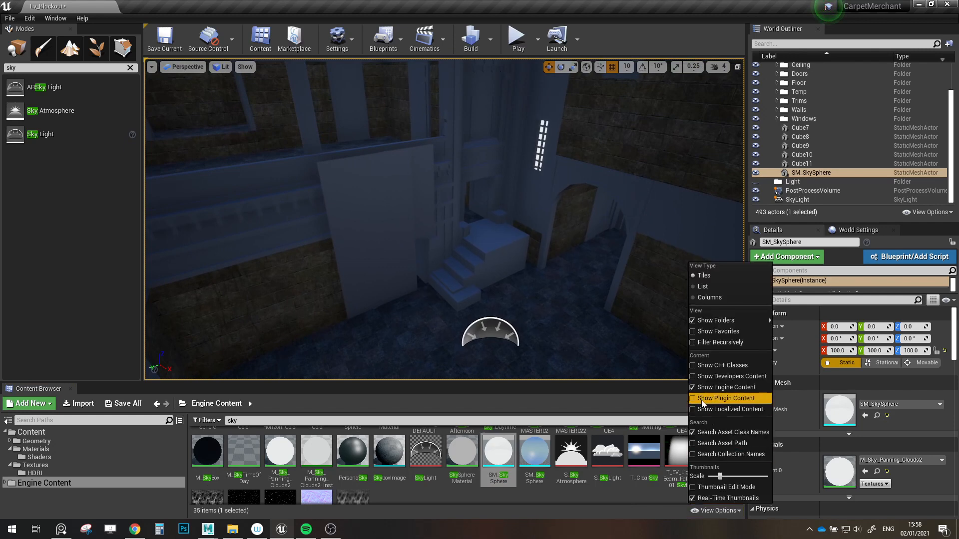
click(61, 516)
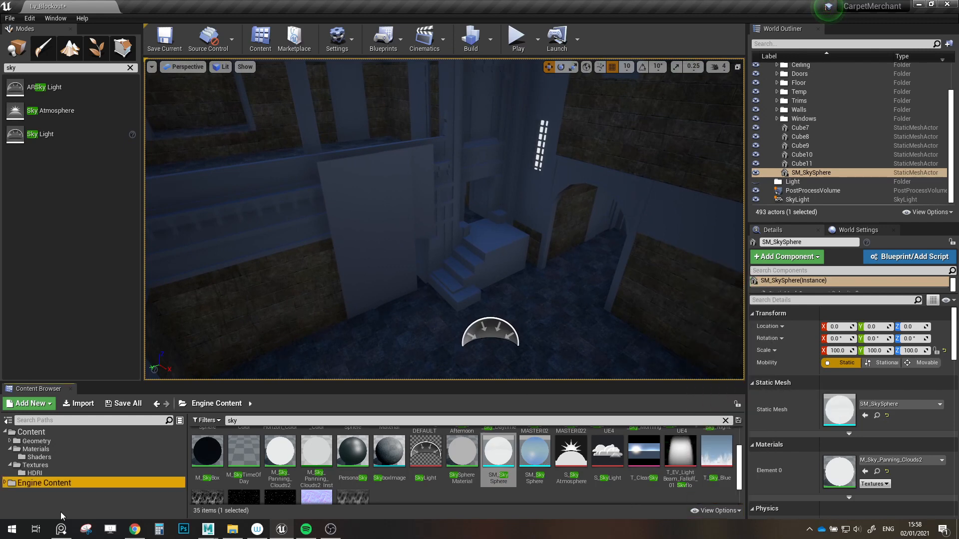
right_drag(501, 291, 527, 359)
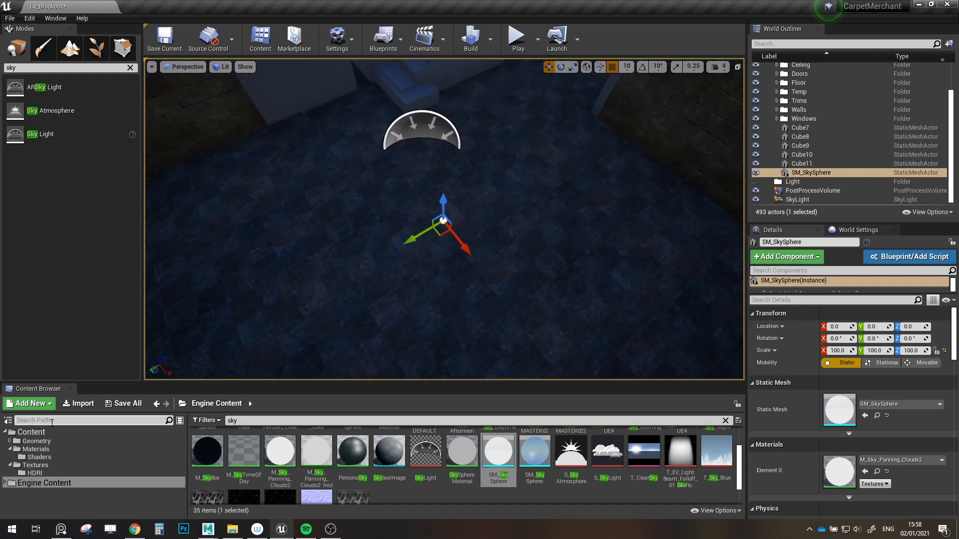
click(46, 432)
right_drag(440, 260, 446, 199)
key(s)
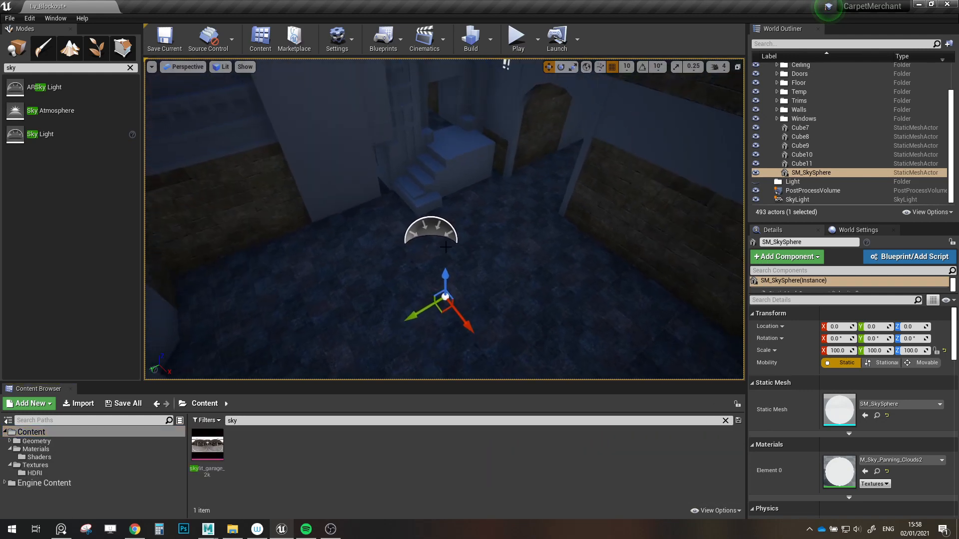
- Select the Sky Light and inspect its lighting across the courtyard
click(430, 235)
mouse_move(526, 254)
right_down()
mouse_move(505, 249)
mouse_move(522, 272)
mouse_move(522, 137)
mouse_move(487, 279)
mouse_move(522, 265)
mouse_move(514, 257)
right_up()
key(w)
key(s)
key(d)
- Switch to the reference board and examine the lighting references around the carpet merchant painting
key(alt+Tab)
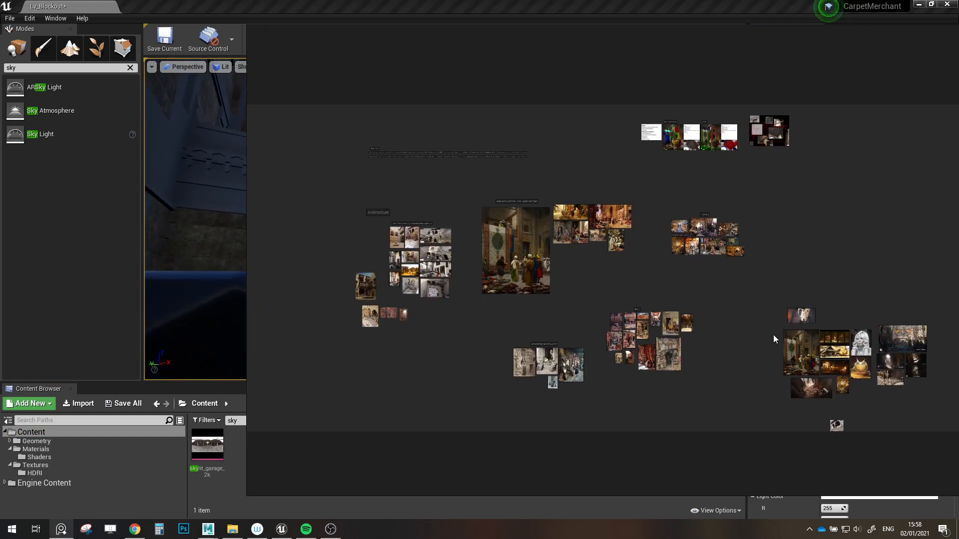
scroll(830, 391, up, 7)
middle_drag(727, 403, 529, 406)
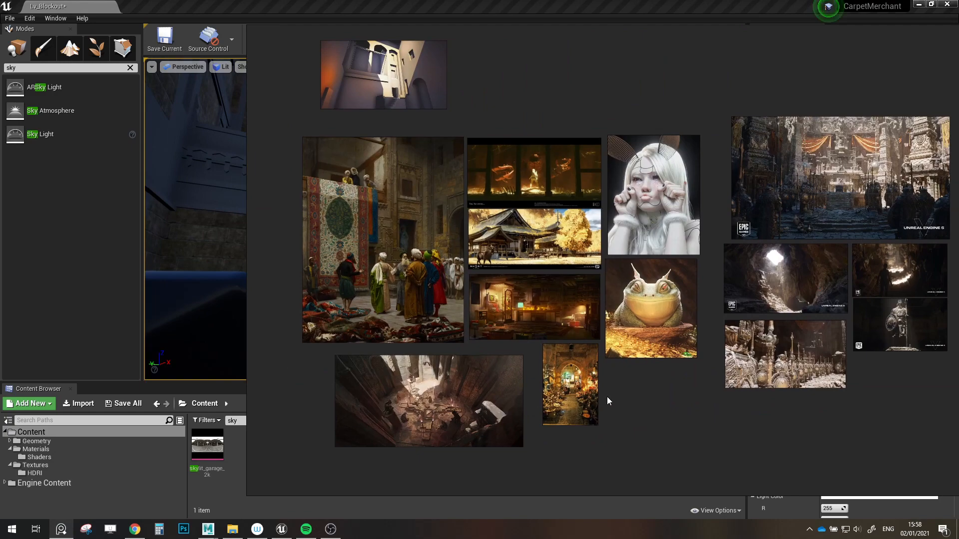
middle_drag(607, 397, 604, 398)
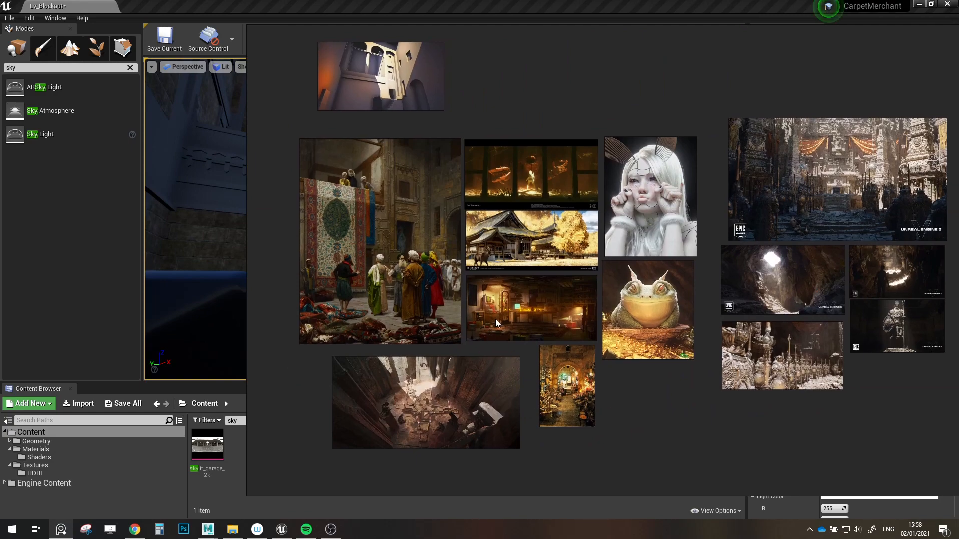
scroll(442, 207, up, 2)
- Move and narrow the reference board so it sits beside the viewport, framing the painting references against the courtyard view
right_drag(425, 202, 211, 226)
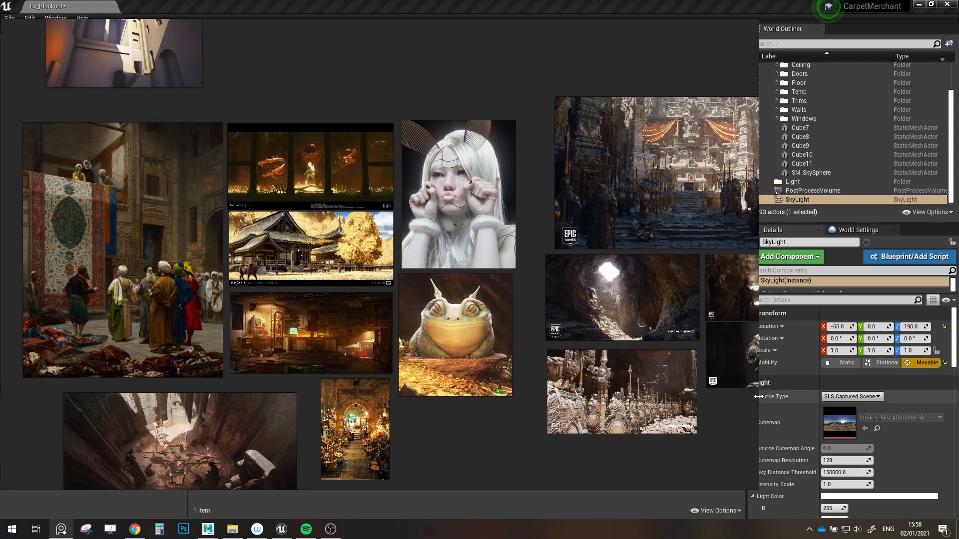
drag(758, 397, 248, 395)
scroll(182, 308, down, 1)
middle_drag(182, 308, 85, 313)
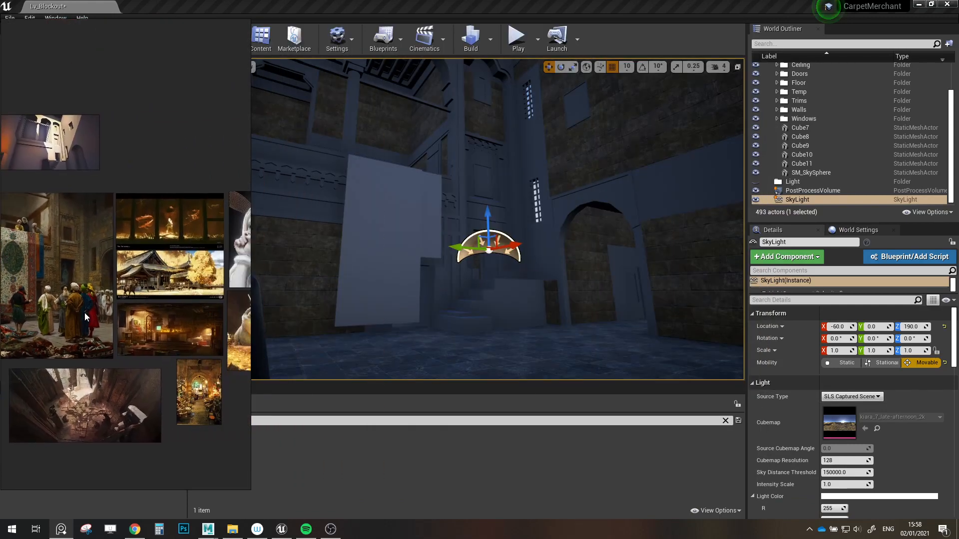
scroll(173, 254, up, 1)
middle_drag(184, 271, 207, 269)
right_drag(514, 275, 447, 246)
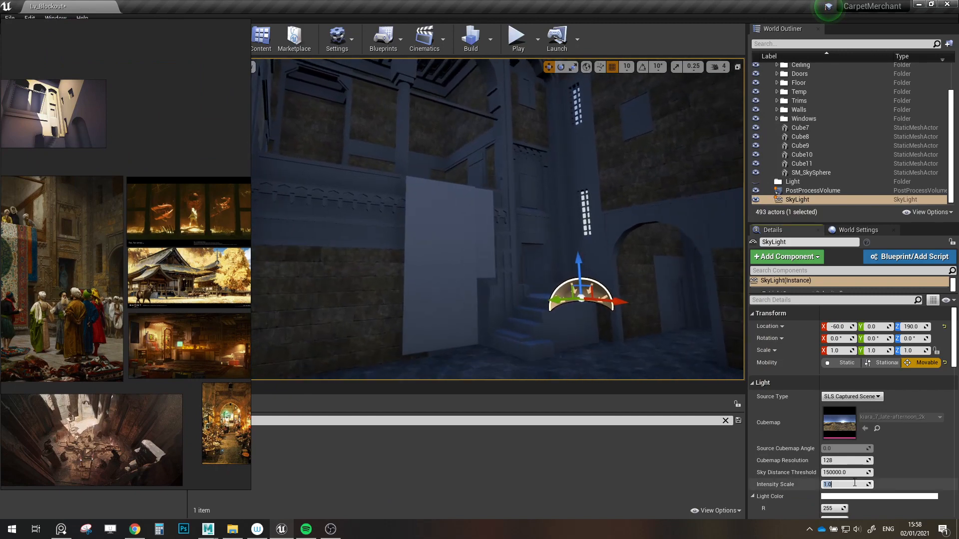
- Try a Sky Light Intensity Scale of 0.5 across the courtyard and return it to 1.0
click(855, 484)
text(.5)
key(Return)
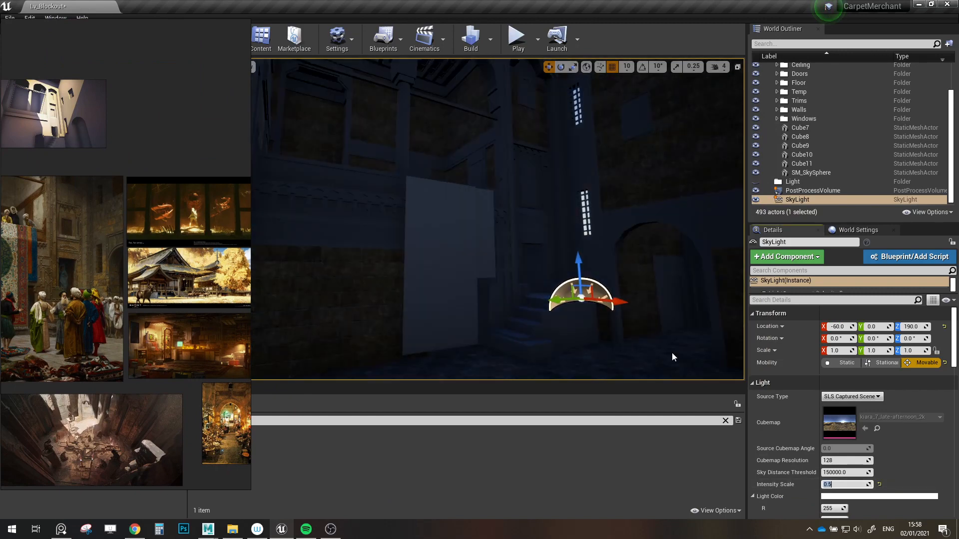
right_drag(672, 357, 699, 368)
right_drag(565, 268, 615, 267)
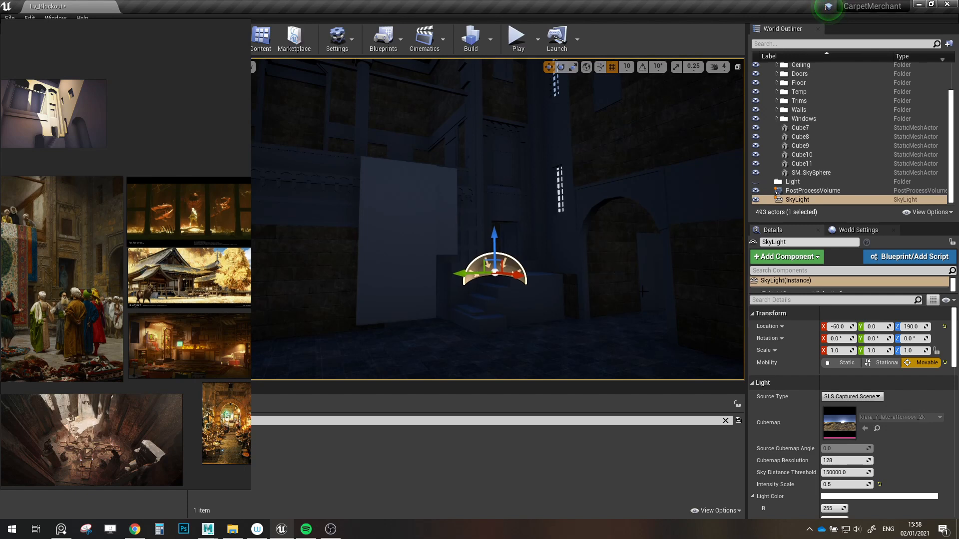
click(829, 484)
text(1)
key(Return)
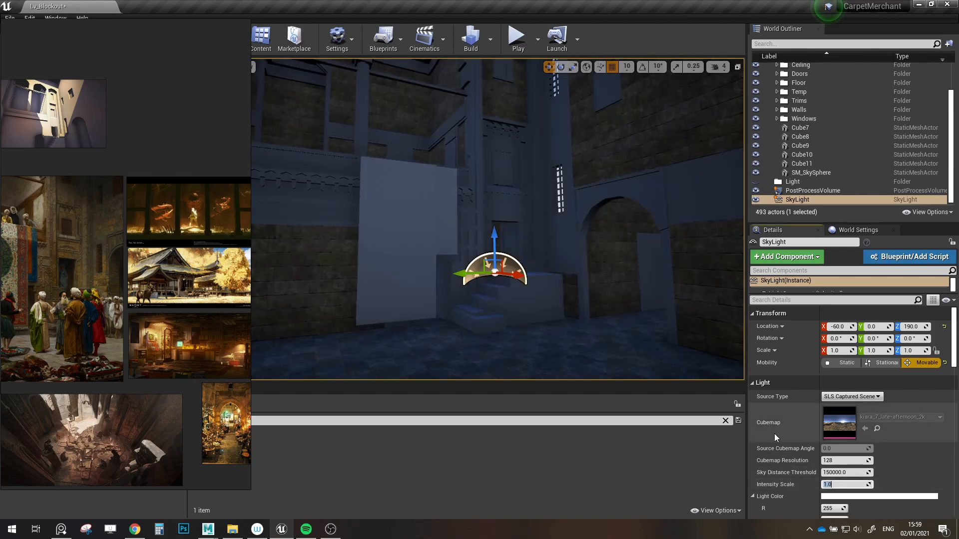
- Hide the reference board and view the building's roof and the surrounding sky from outside
right_drag(579, 325, 674, 283)
click(61, 529)
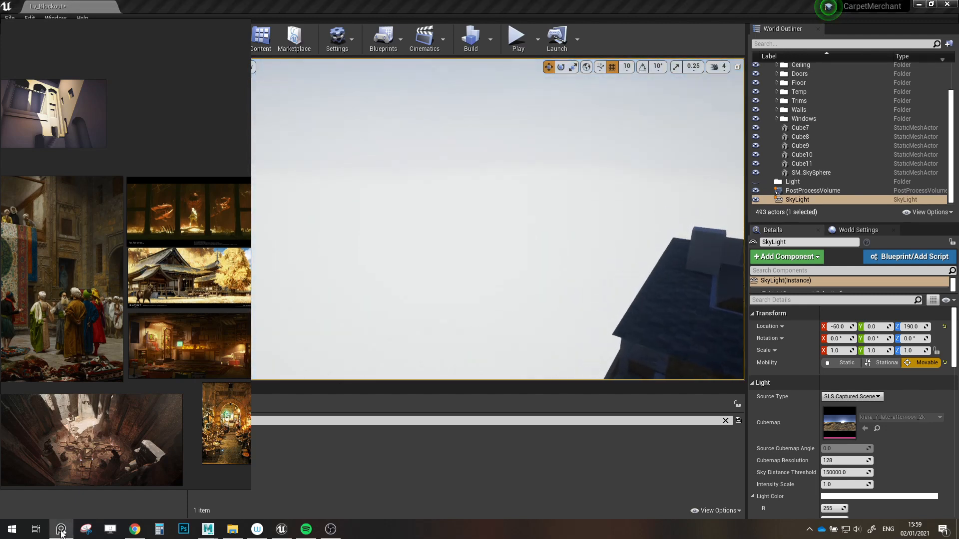
click(61, 529)
right_drag(357, 240, 197, 327)
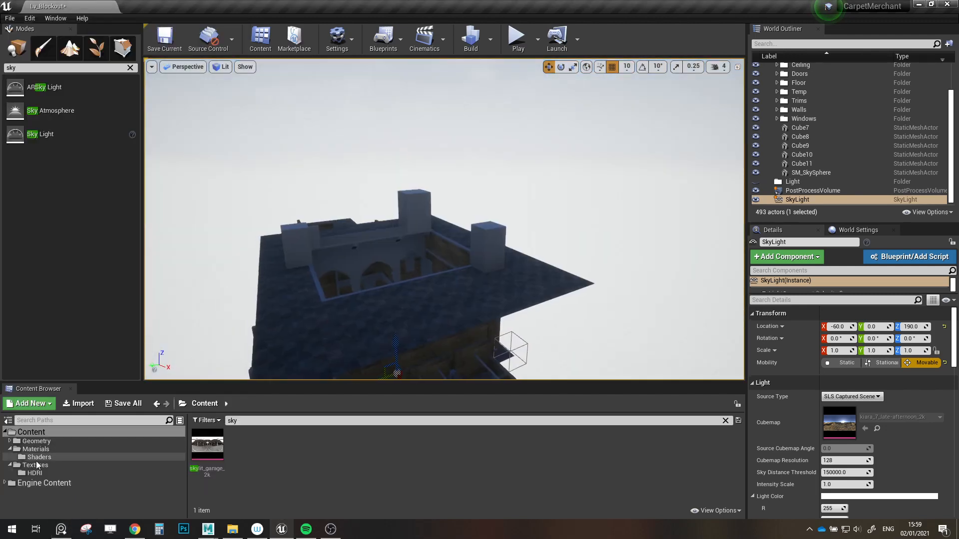
click(61, 529)
click(61, 529)
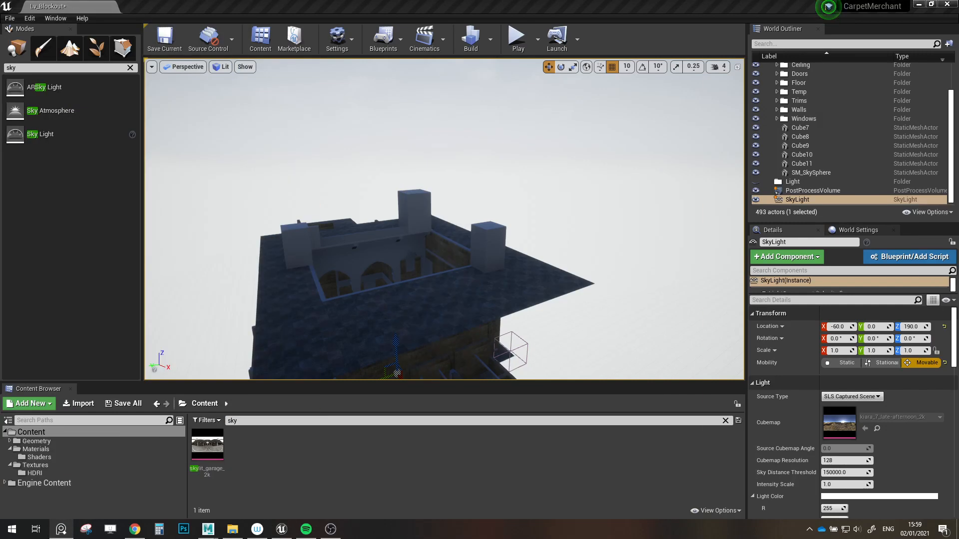
- Clear the "sky" search in the Content Browser and open the Materials/Shaders folder
click(22, 448)
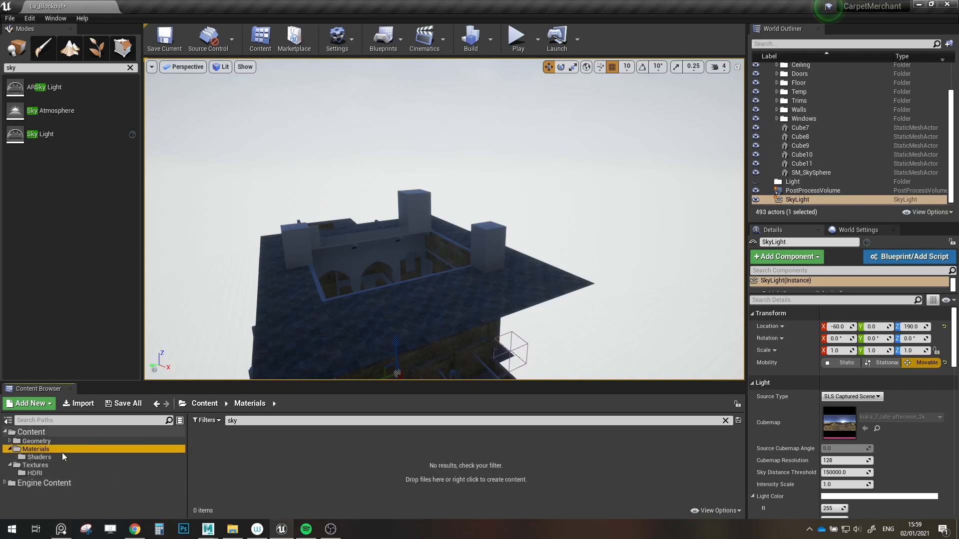
click(725, 421)
double_click(219, 446)
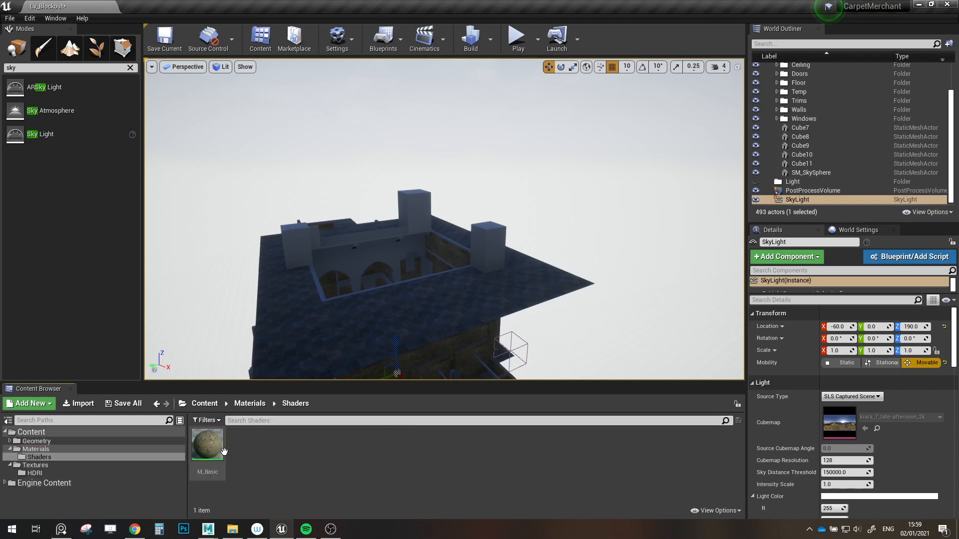
- Create a new material named M_Sky in the Shaders folder
right_drag(444, 220, 394, 315)
key(w)
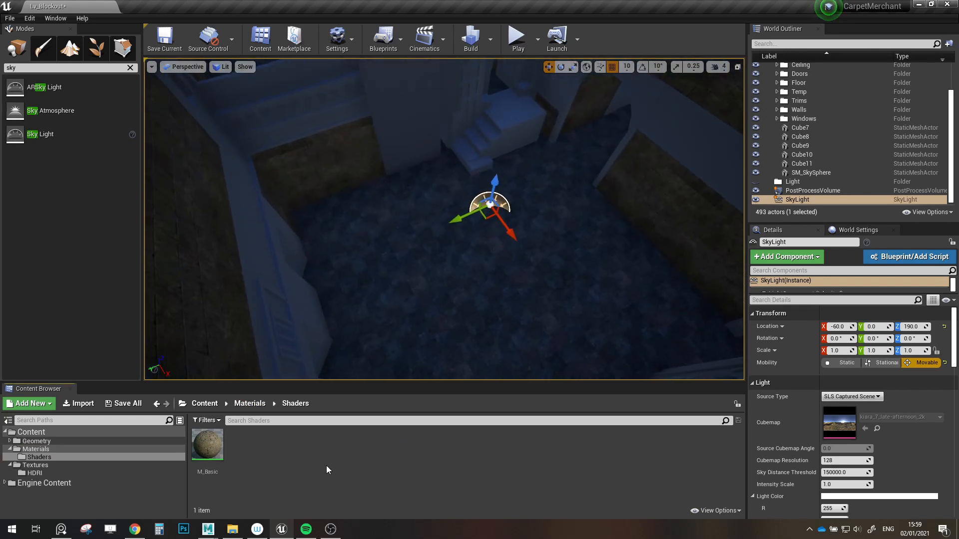
right_click(311, 475)
click(345, 267)
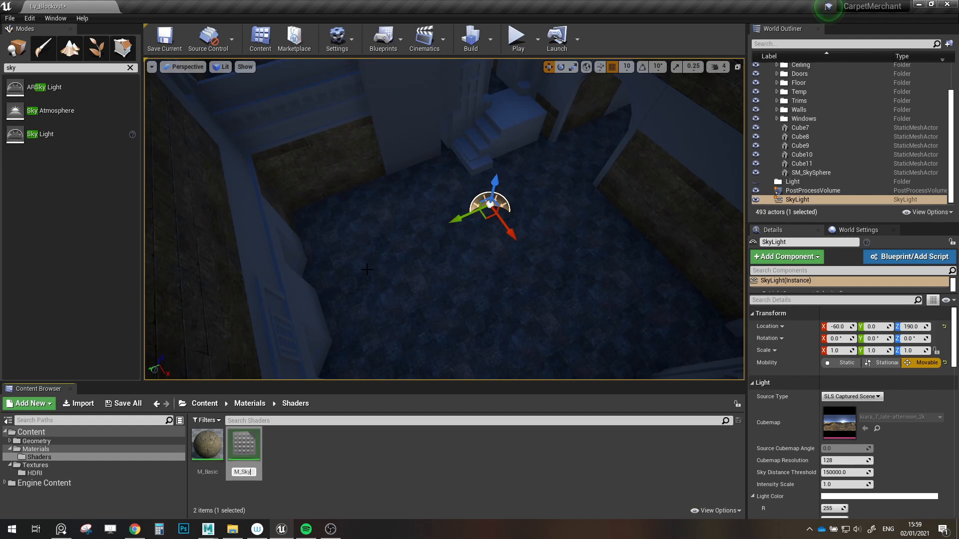
key(Return)
- Open the M_Sky material in a small floating window over the viewport and show the Textures/HDRI folder
double_click(250, 448)
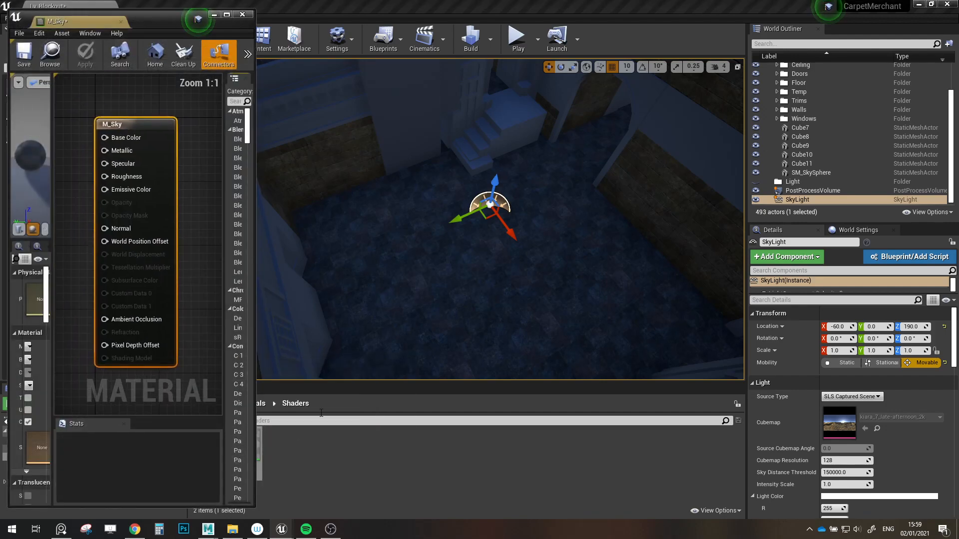
click(227, 15)
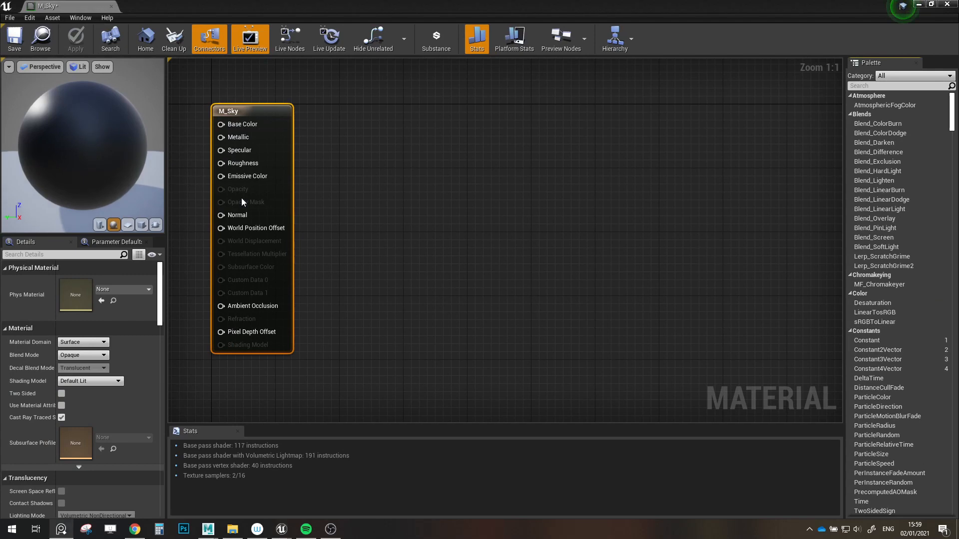
drag(344, 5, 435, 42)
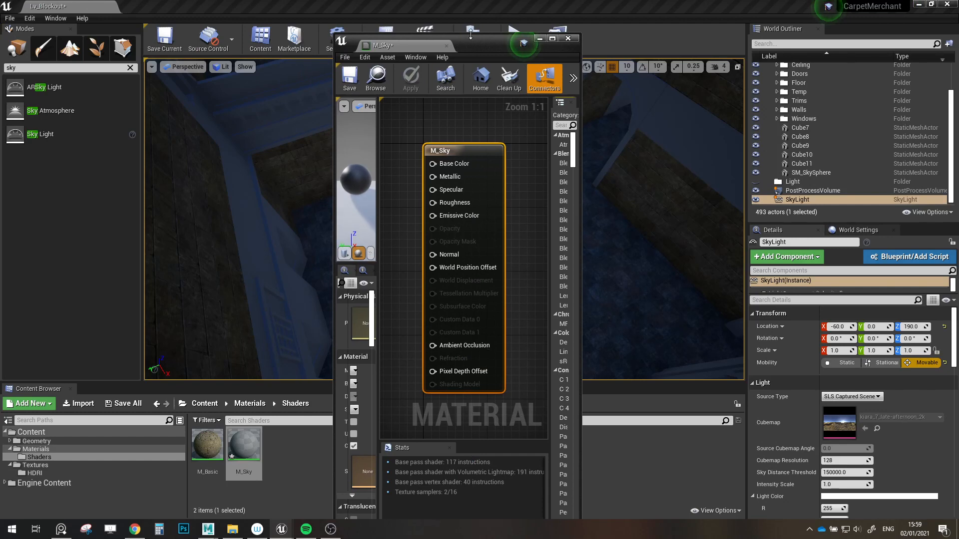
drag(472, 33, 471, 64)
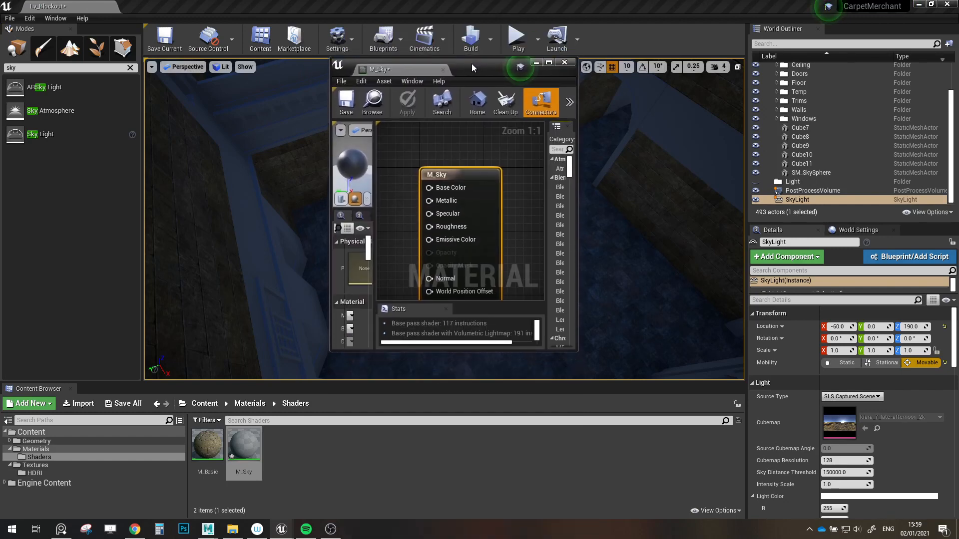
click(46, 472)
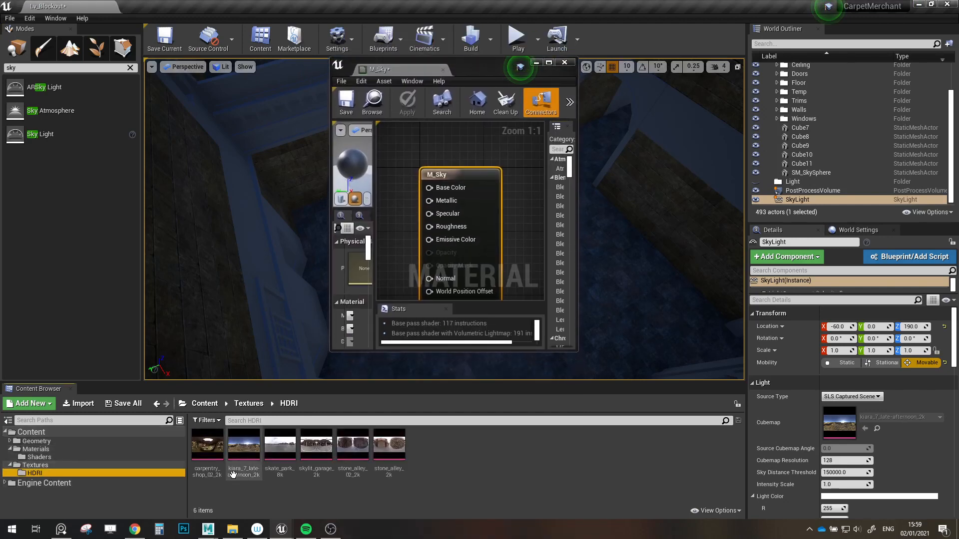
- Switch to the browser, look through HDRI Haven's Nature category, and examine the Cannon HDRI's preview and download resolutions
click(131, 537)
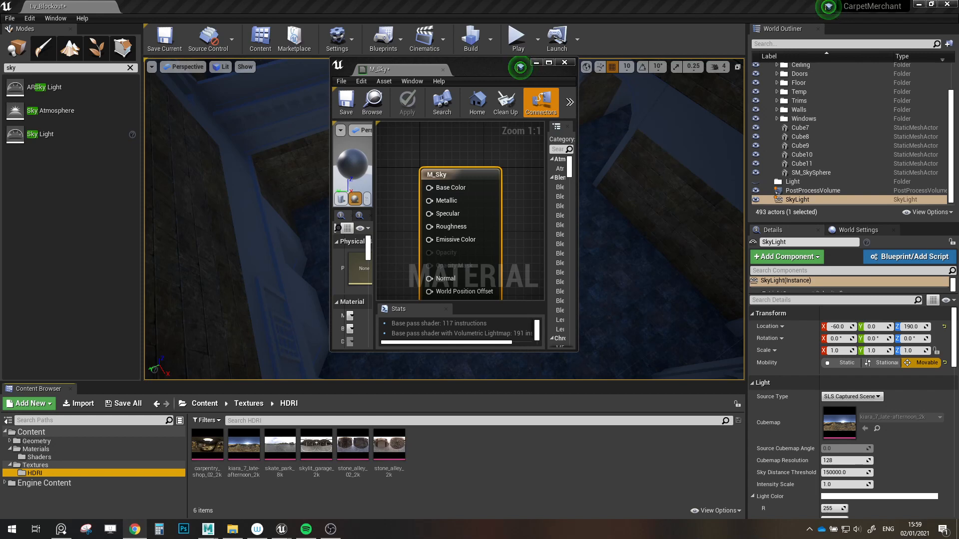
drag(958, 178, 427, 178)
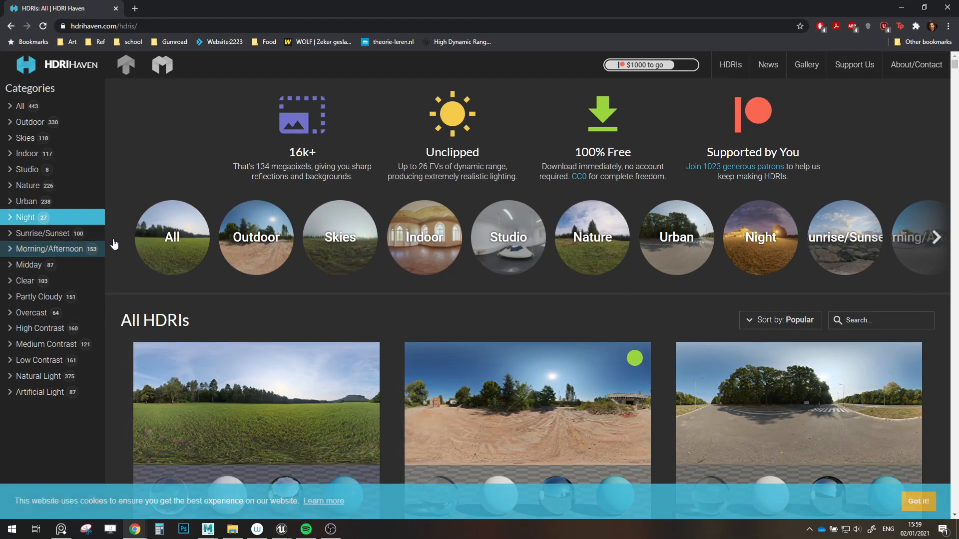
click(50, 186)
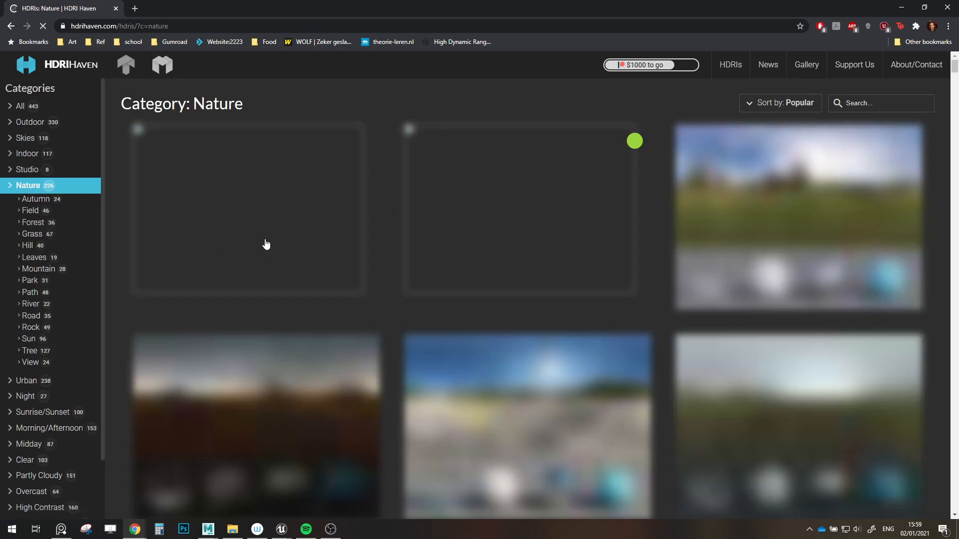
scroll(415, 195, down, 8)
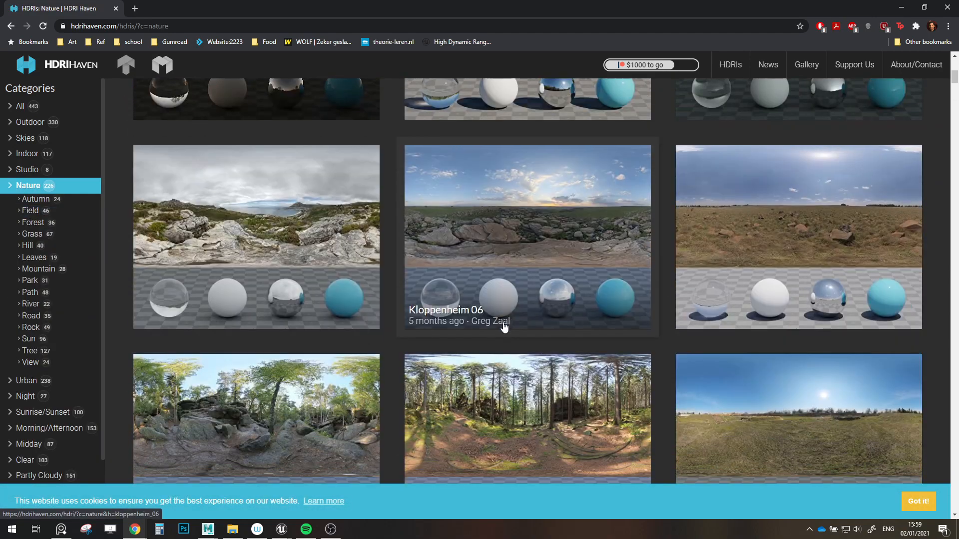
scroll(348, 298, down, 10)
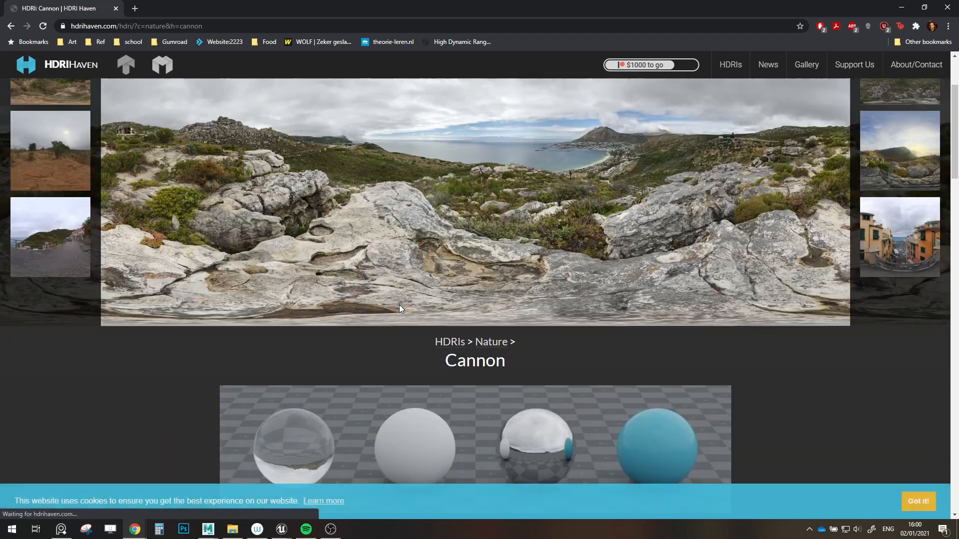
scroll(289, 285, up, 4)
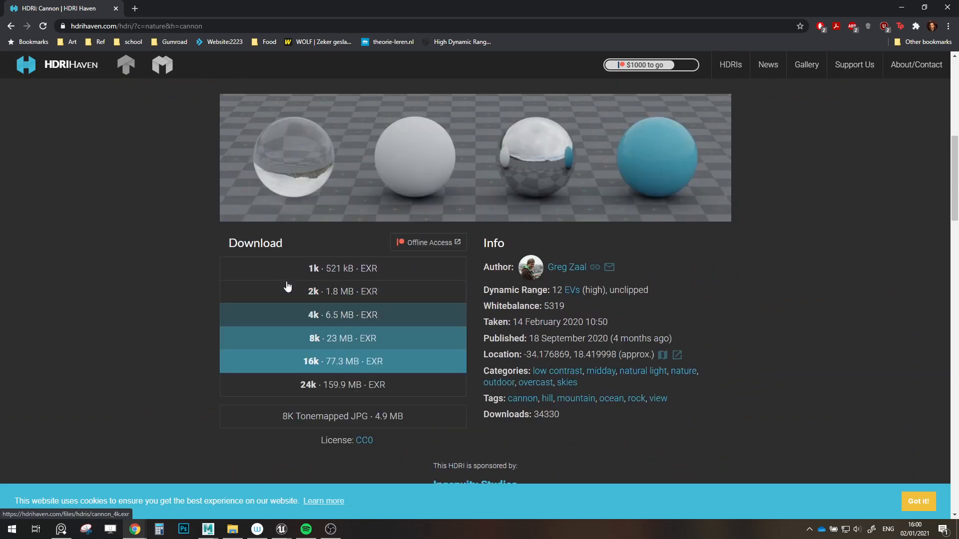
scroll(323, 383, down, 1)
scroll(439, 358, up, 7)
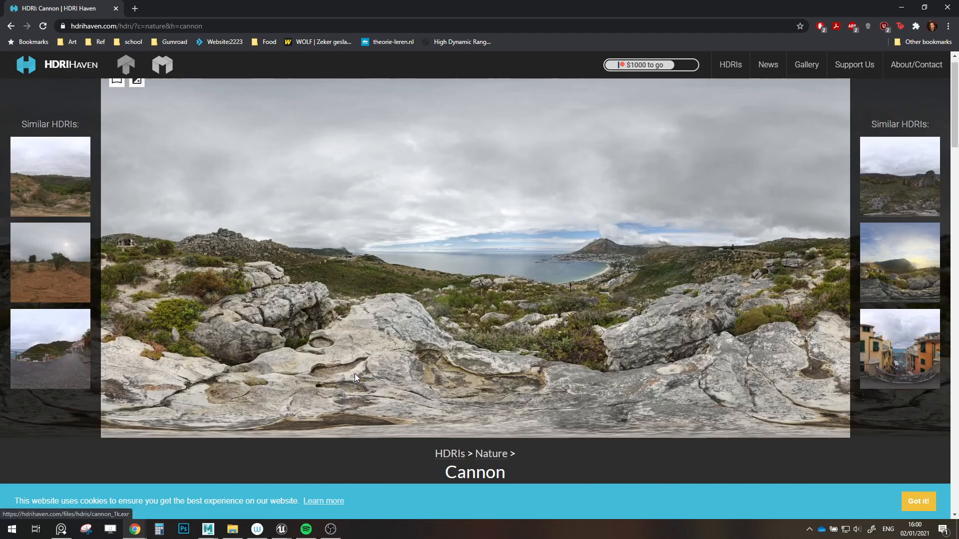
click(946, 5)
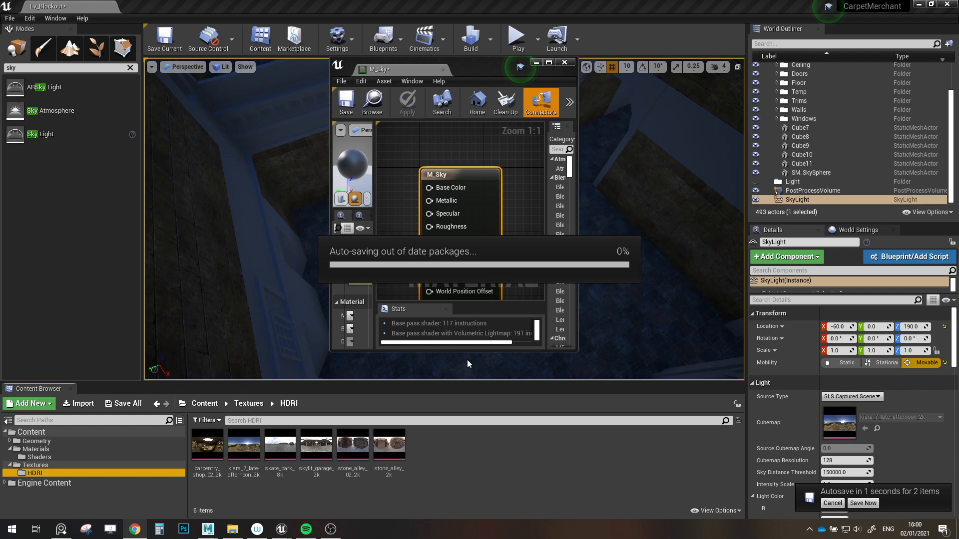
- Open the skylit_garage_2k texture, set Mip Gen Settings to NoMipmaps, and turn off sRGB
double_click(309, 446)
click(548, 62)
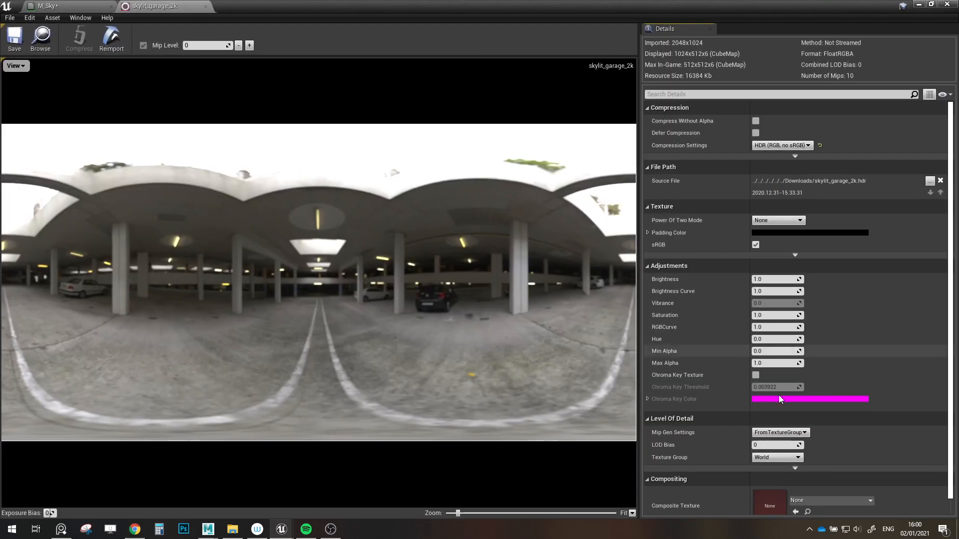
scroll(797, 457, down, 1)
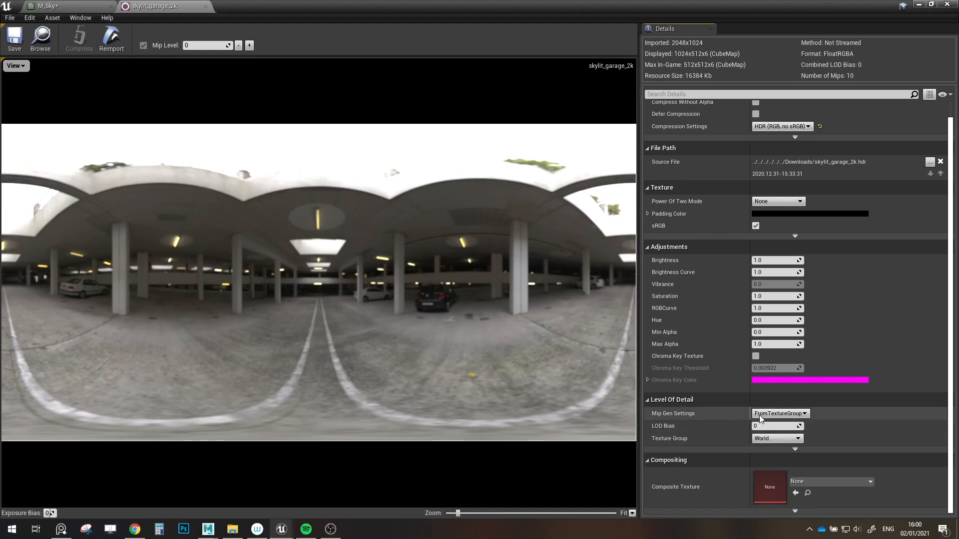
click(797, 414)
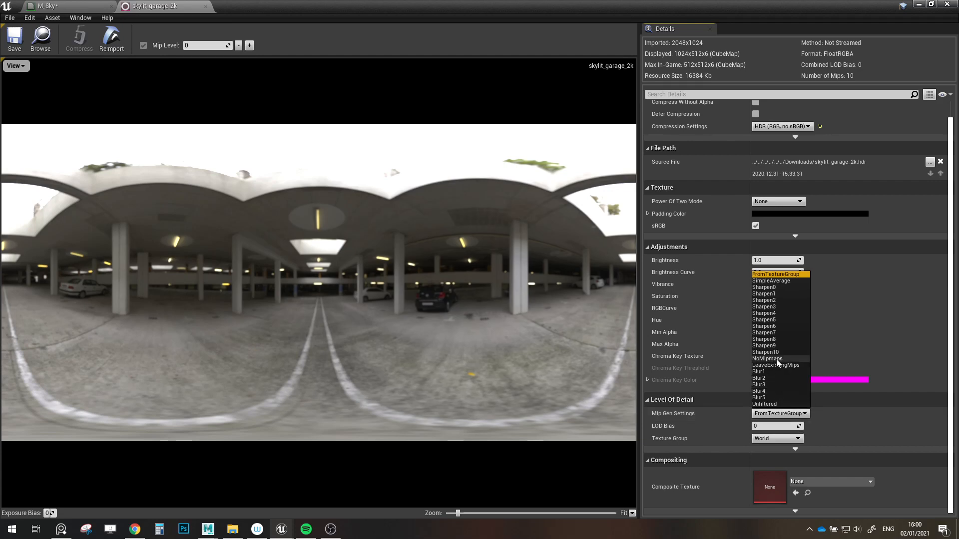
click(357, 262)
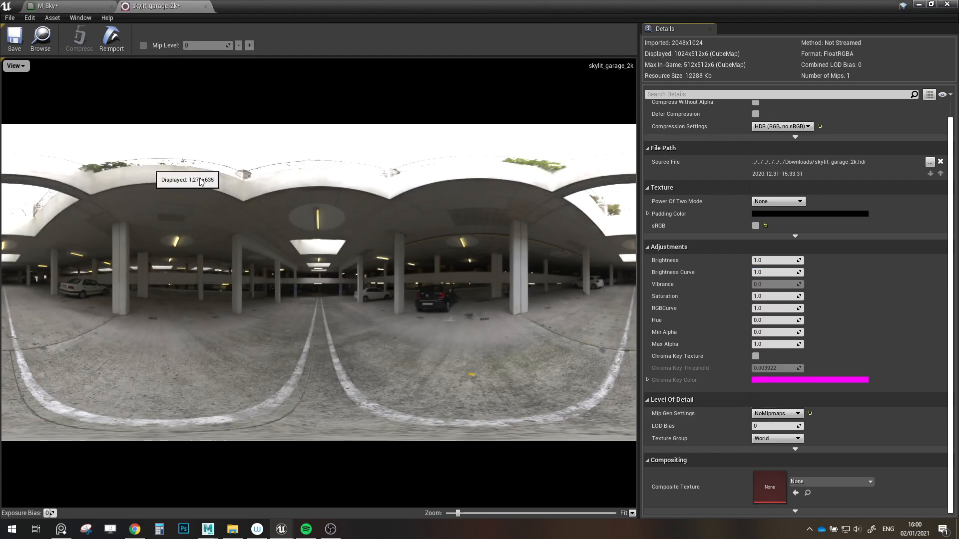
- Save the skylit_garage_2k texture, check its detail up close, and close its editor
click(14, 44)
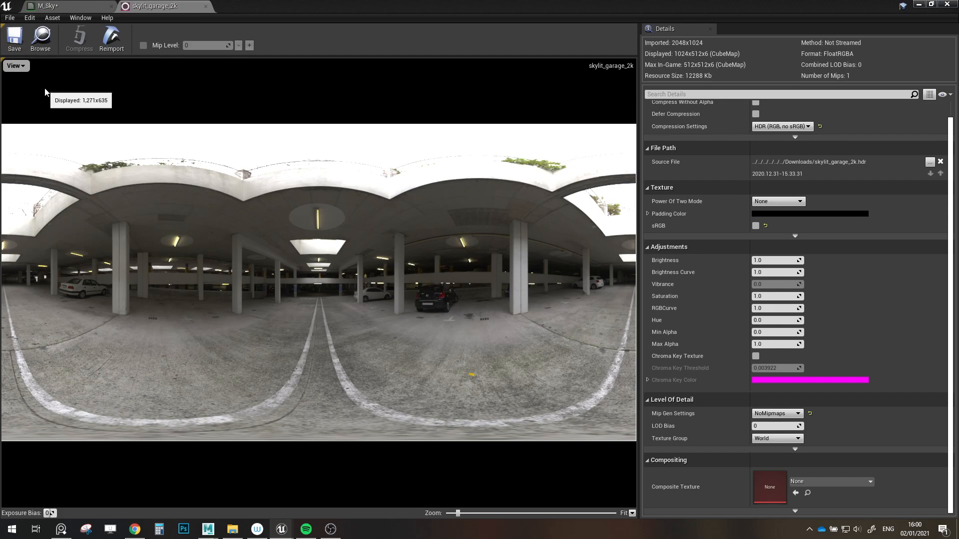
scroll(320, 265, up, 5)
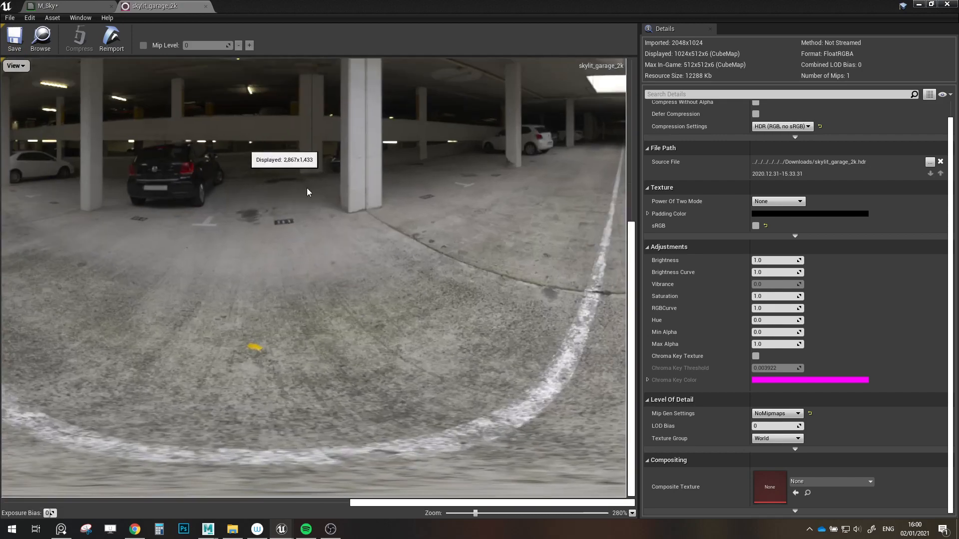
scroll(307, 192, down, 5)
click(206, 6)
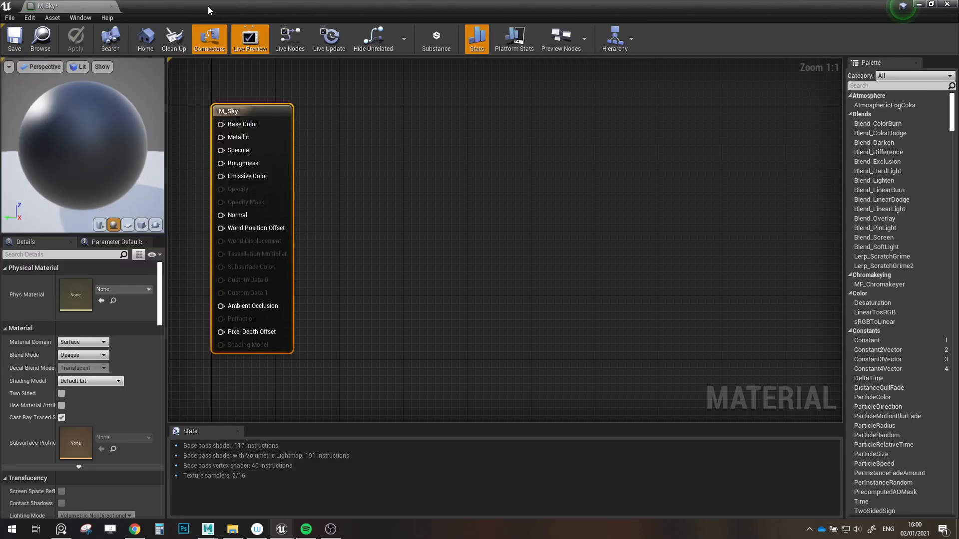
- Add the skylit_garage_2k texture to the M_Sky graph as a Texture Sample and maximize the material editor
scroll(389, 155, down, 1)
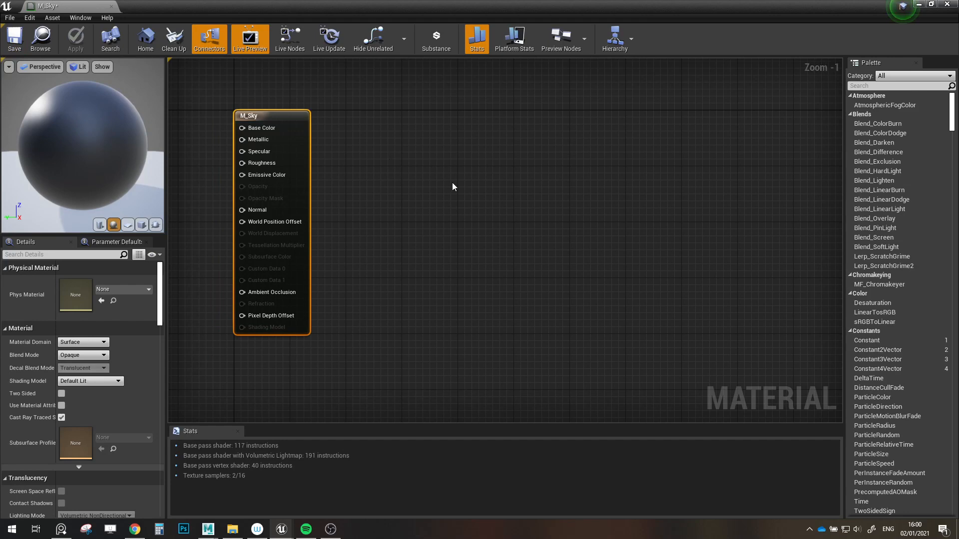
right_drag(261, 187, 544, 214)
scroll(514, 248, down, 2)
right_drag(364, 236, 466, 254)
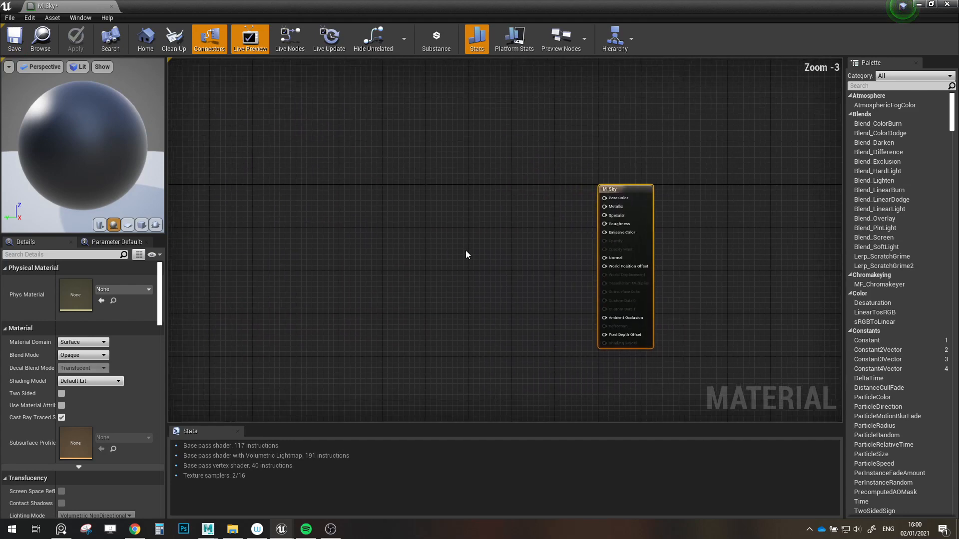
drag(364, 4, 373, 48)
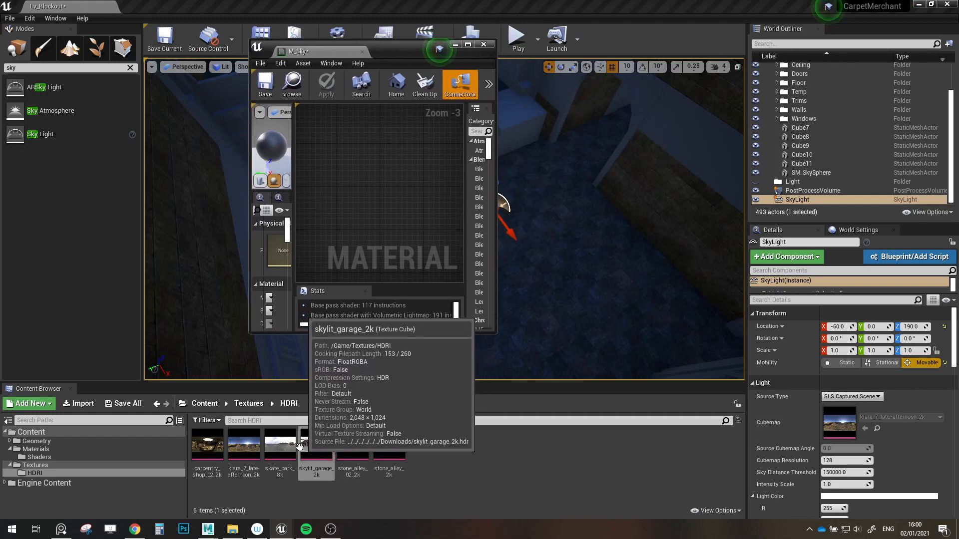
click(280, 447)
click(317, 447)
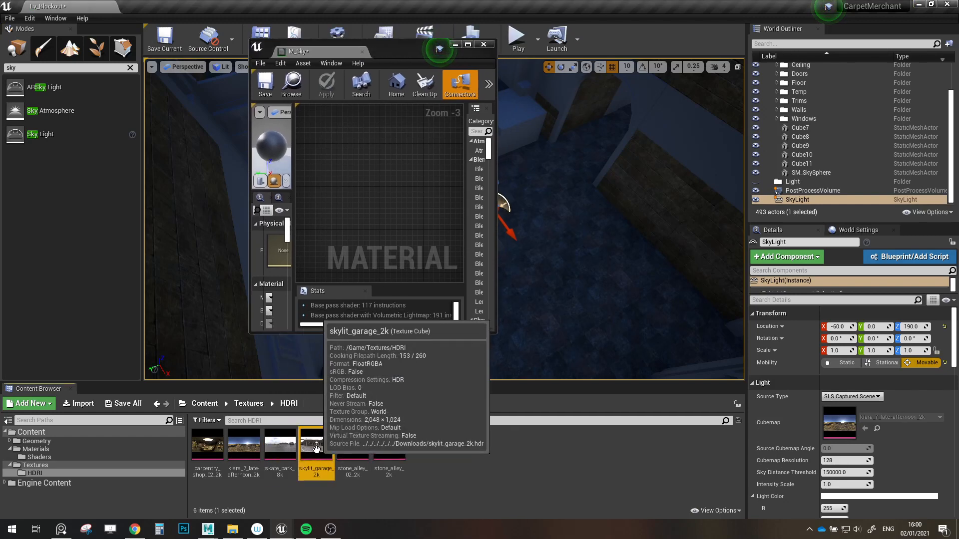
drag(316, 447, 377, 221)
click(468, 45)
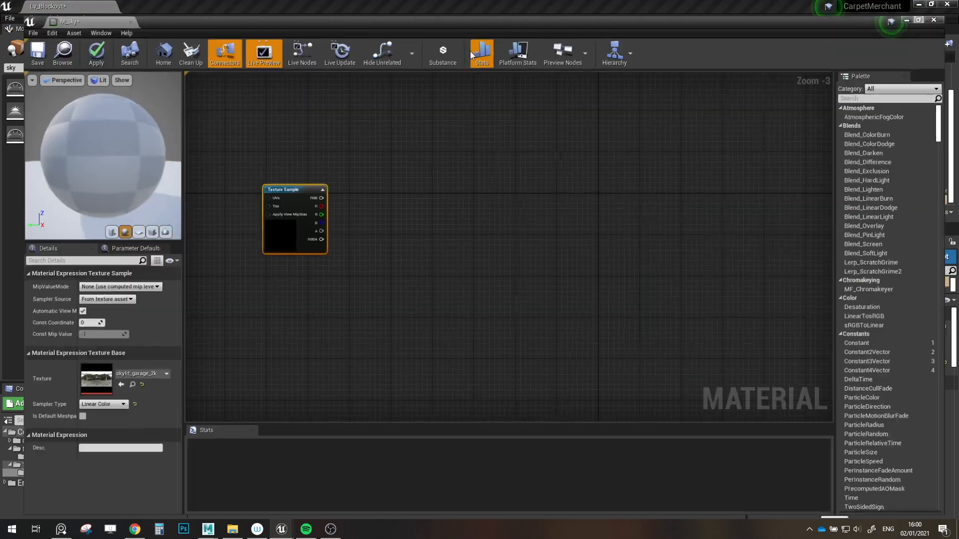
- Convert the skylit_garage_2k Texture Sample to a texture parameter named HDRI
drag(366, 271, 461, 304)
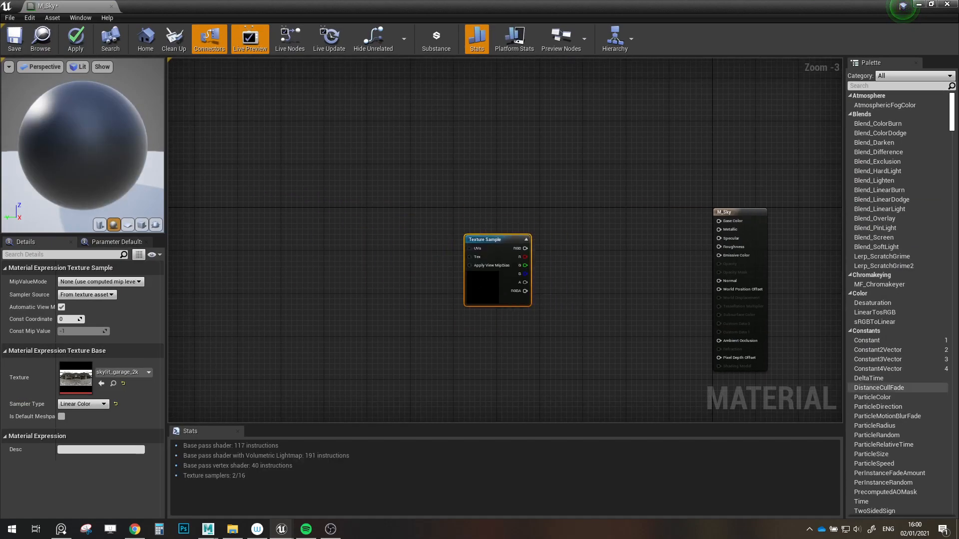
scroll(495, 300, up, 3)
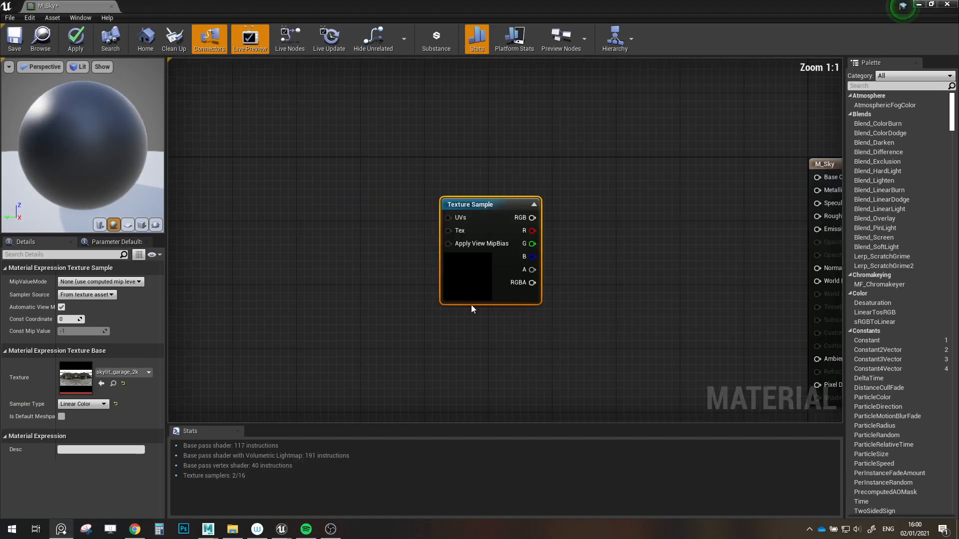
right_click(442, 283)
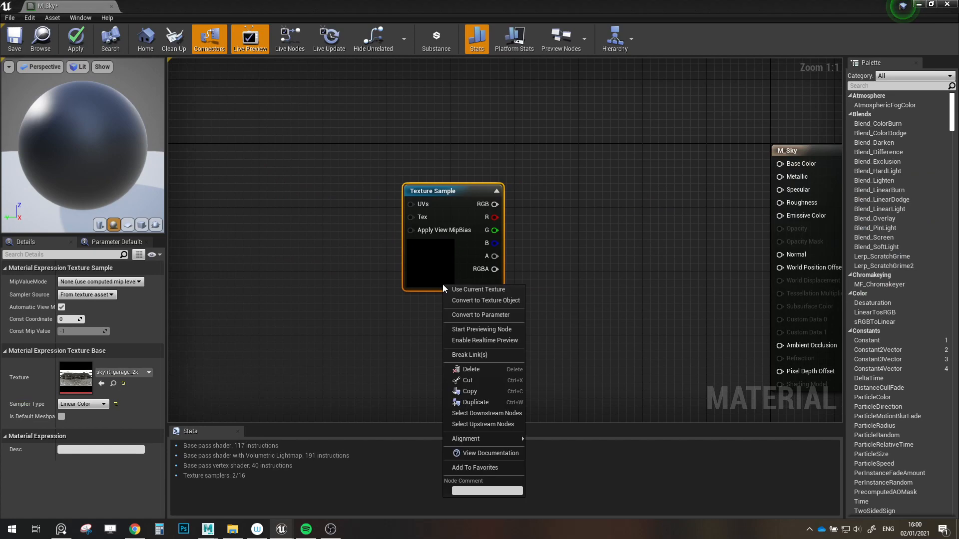
click(501, 315)
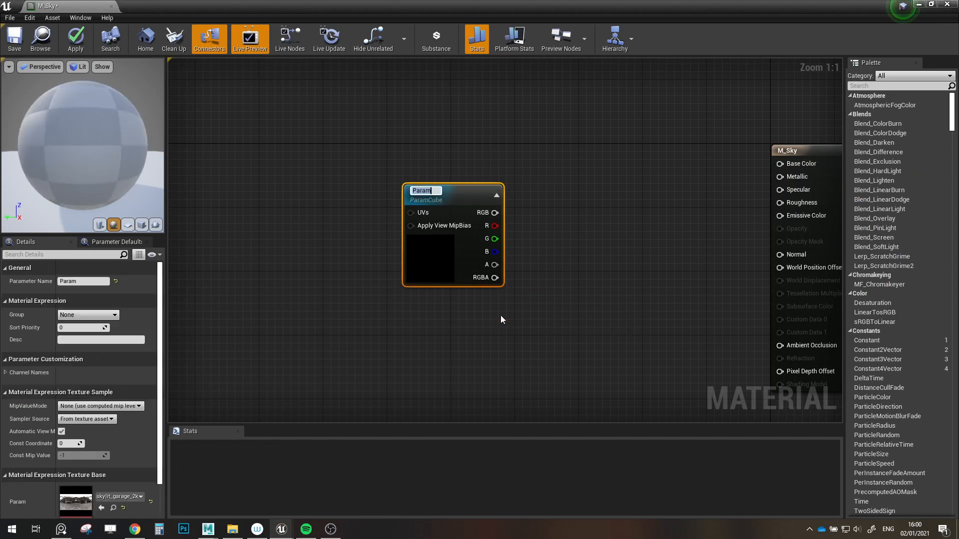
text(HDRI)
key(Return)
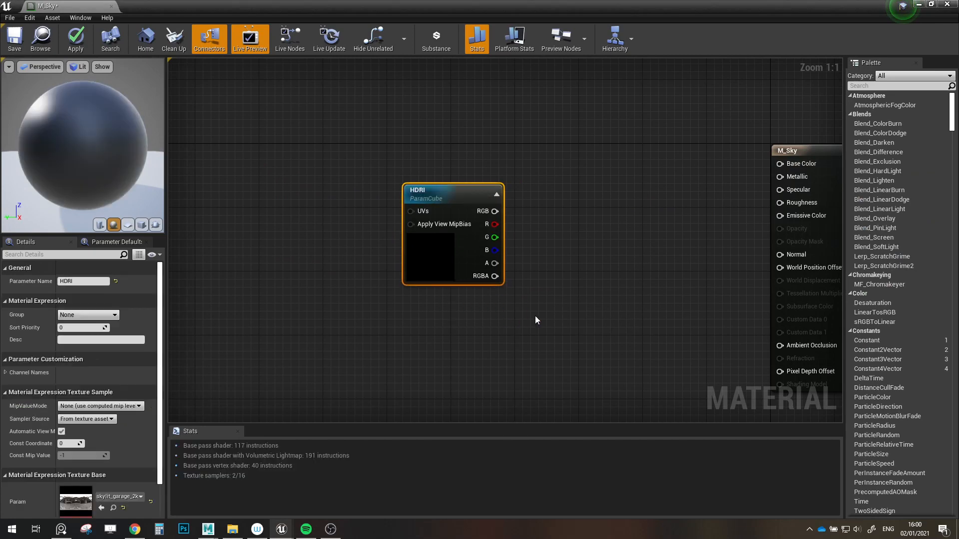
- Move the HDRI node farther from the M_Sky output, add a Multiply node, and connect HDRI's RGB output to its A input
scroll(535, 316, down, 2)
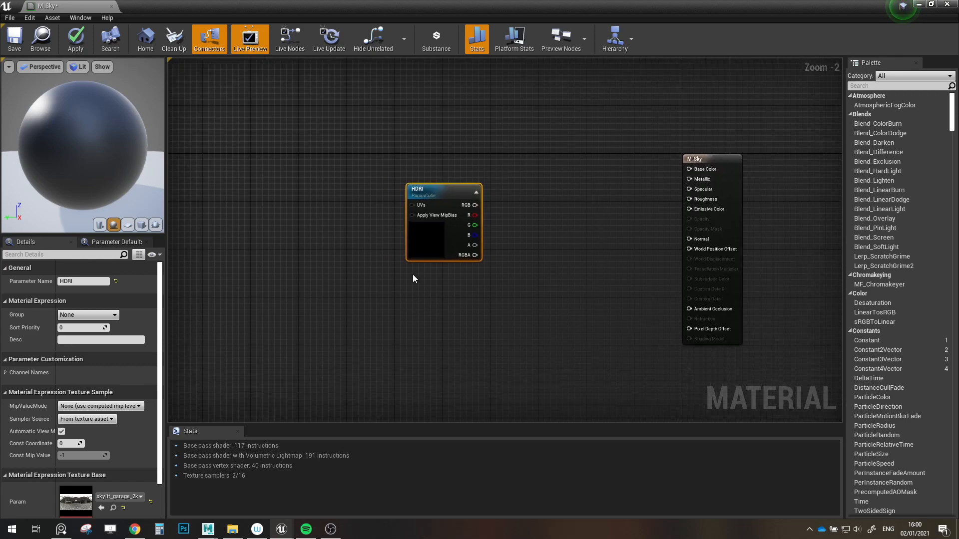
drag(424, 242, 350, 257)
click(456, 252)
scroll(453, 249, up, 2)
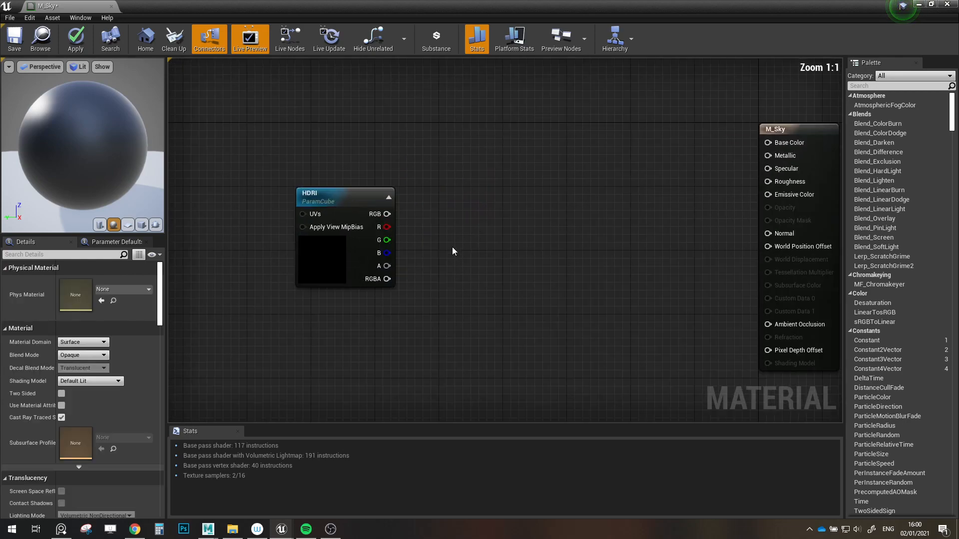
click(443, 235)
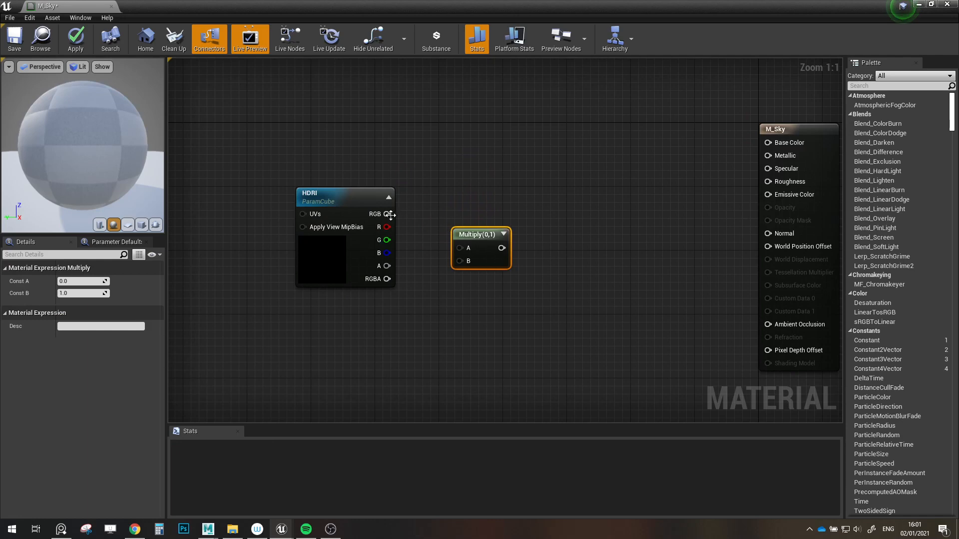
drag(388, 213, 459, 248)
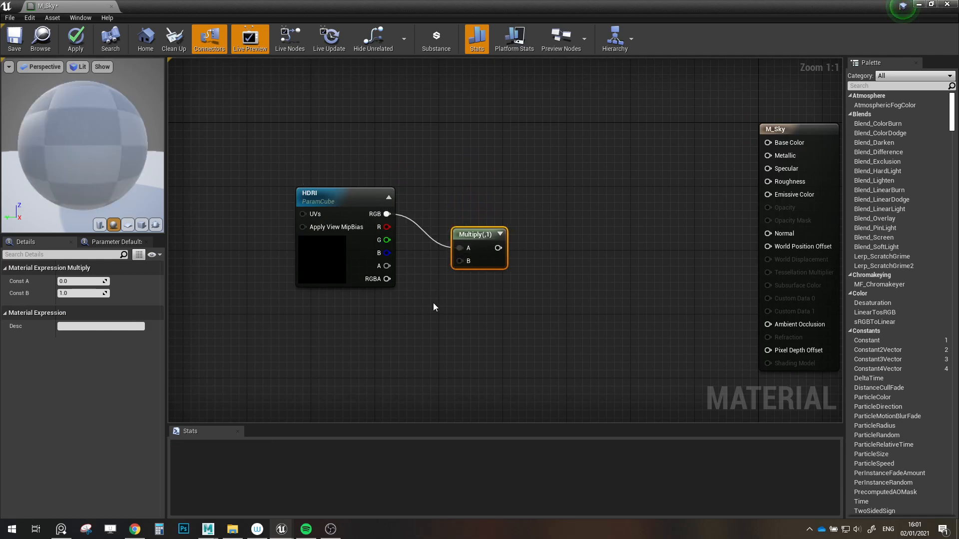
- Add a scalar parameter named Intensity with default value 1 and connect it to the Multiply node's B input
right_drag(448, 311, 472, 296)
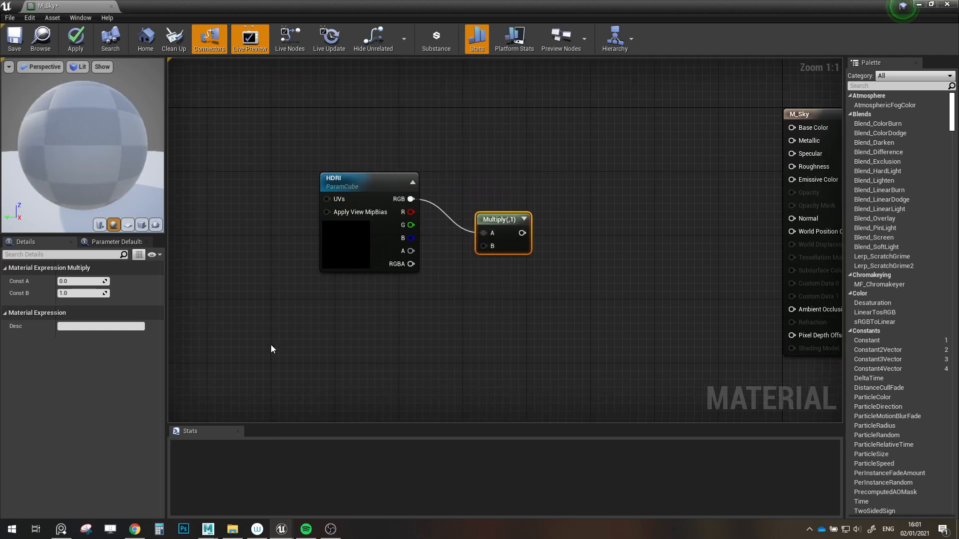
click(396, 329)
text(Inte)
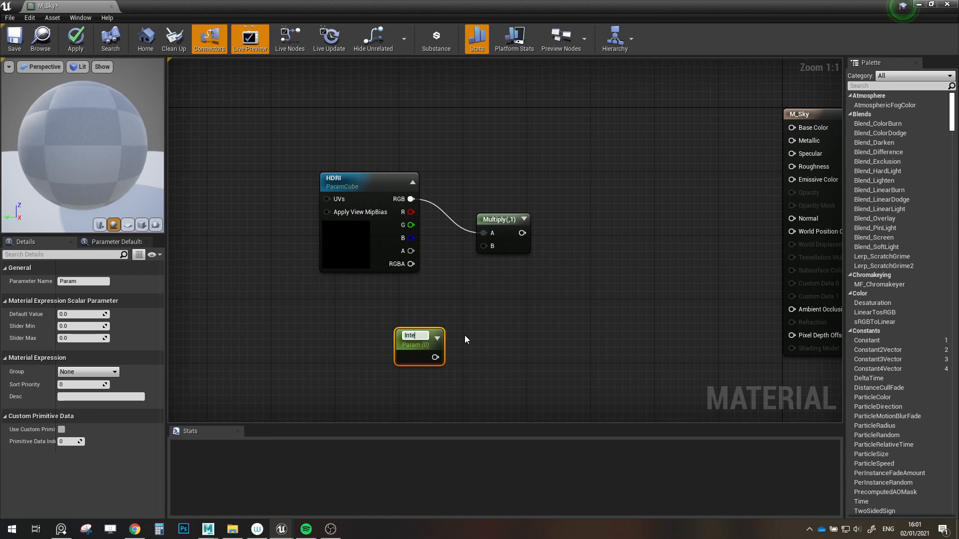
text(nsity)
key(Return)
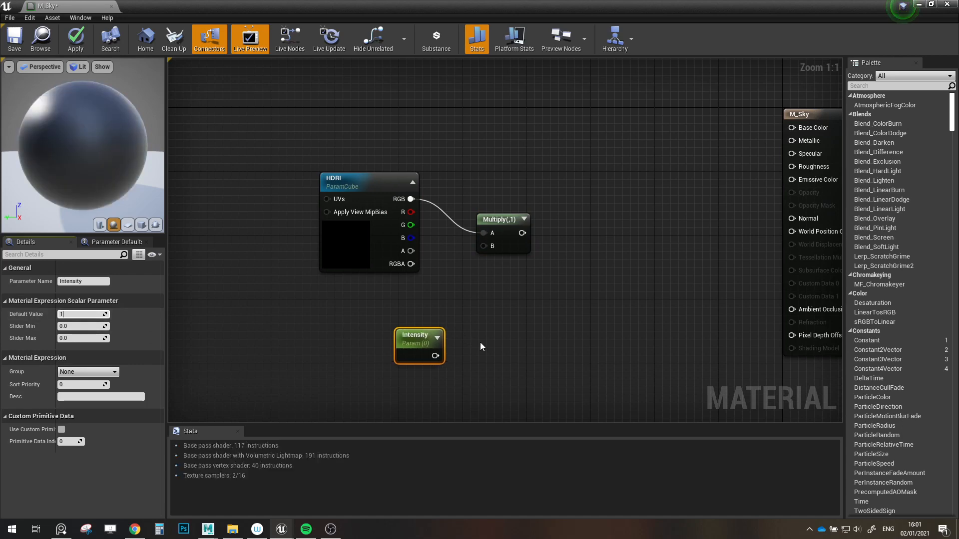
text(1)
click(482, 346)
drag(428, 360, 483, 246)
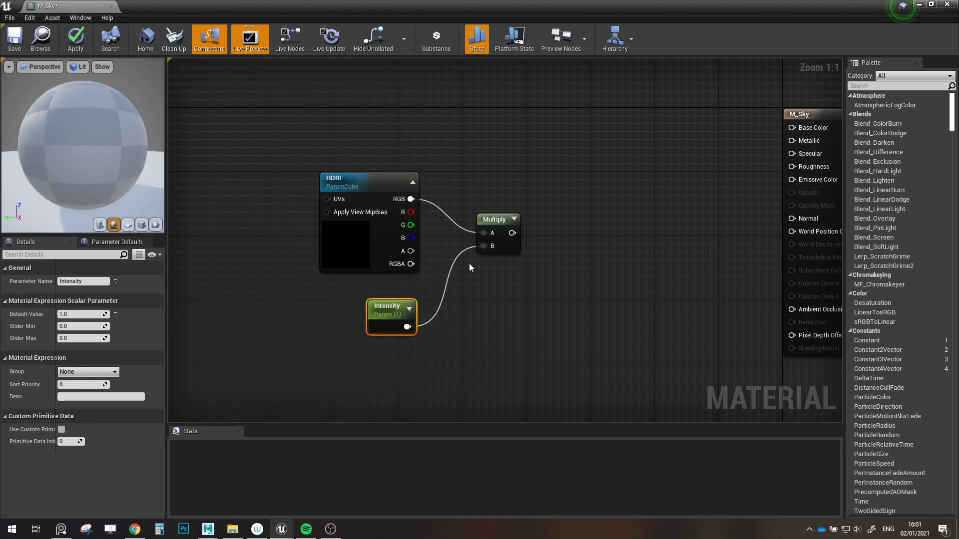
- Move Multiply closer to HDRI, then add a Desaturation node fed by the Multiply output and align it beside Multiply
right_drag(556, 307, 508, 310)
drag(451, 233, 422, 218)
right_drag(437, 331, 389, 343)
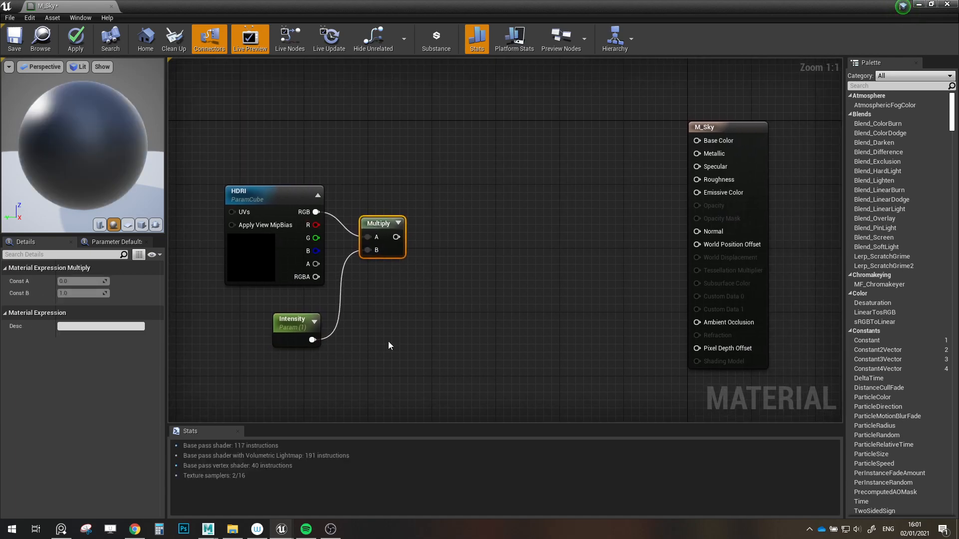
click(463, 286)
right_click(451, 252)
text(desatu)
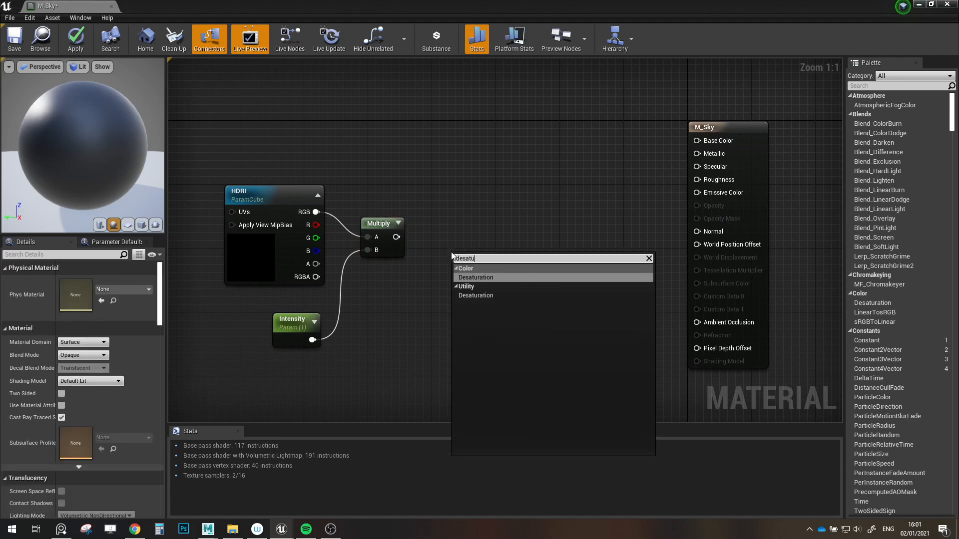
click(473, 278)
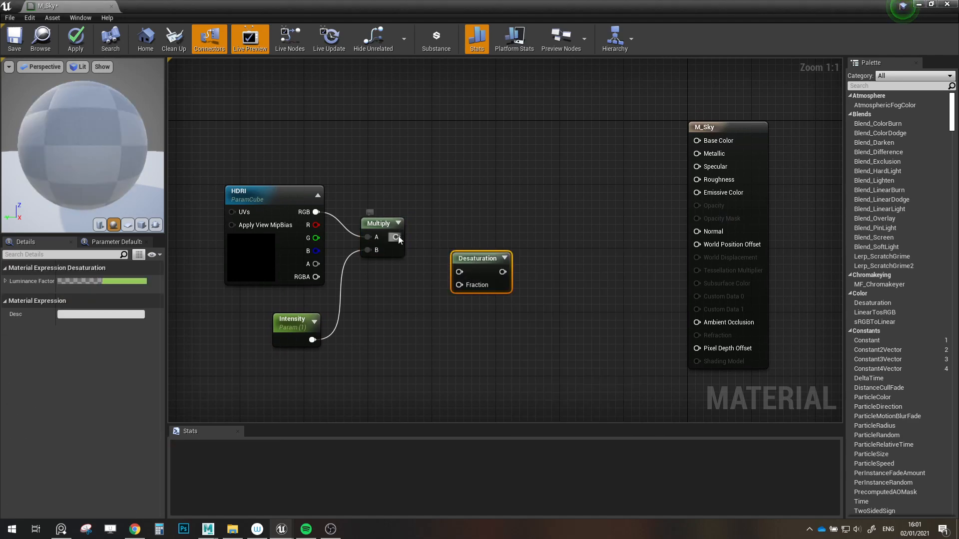
drag(398, 238, 462, 234)
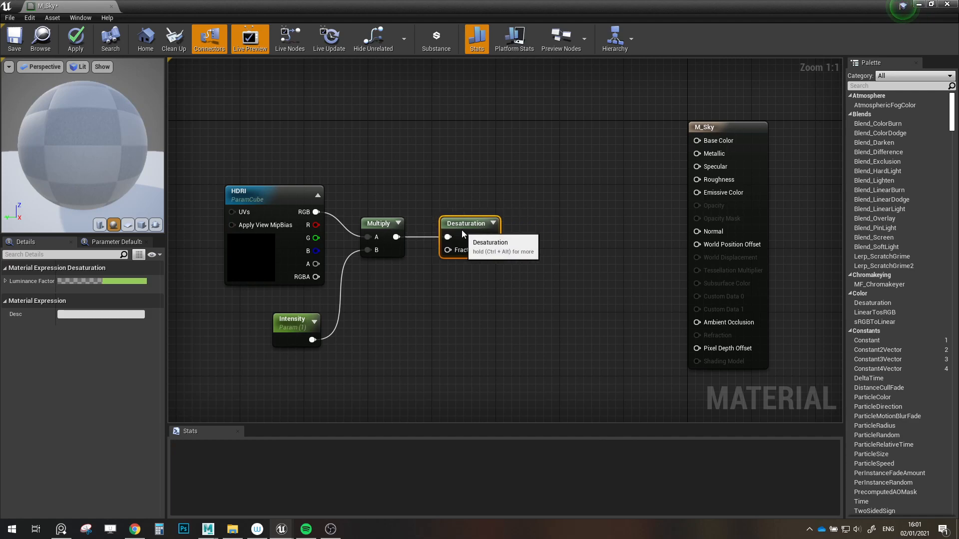
click(450, 315)
- Add a scalar parameter named Saturation below the Desaturation node
right_drag(440, 309, 525, 313)
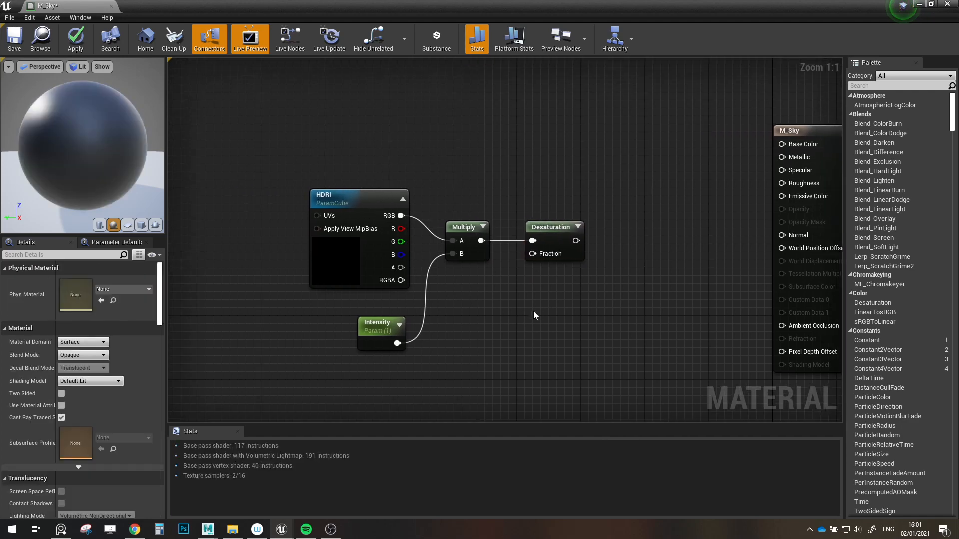
click(505, 338)
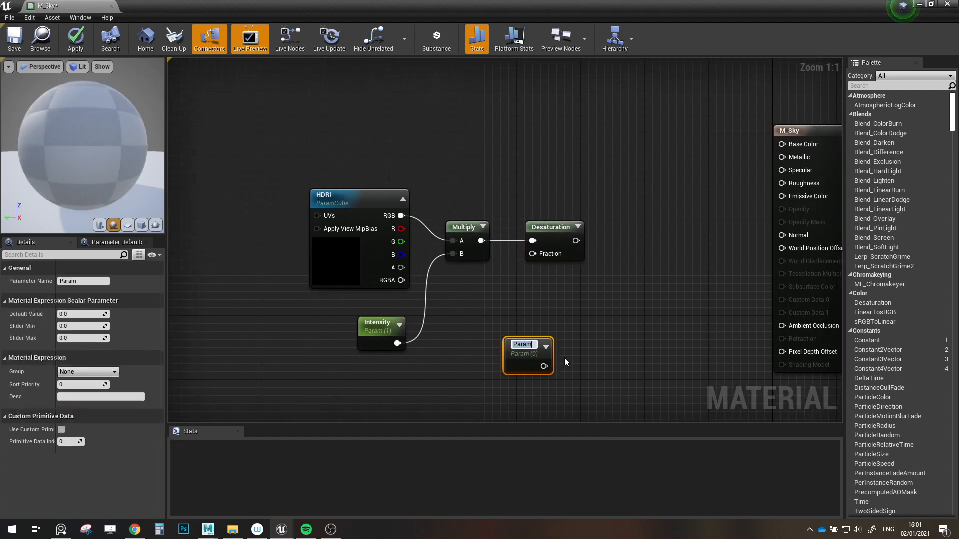
text(Saturation)
key(Return)
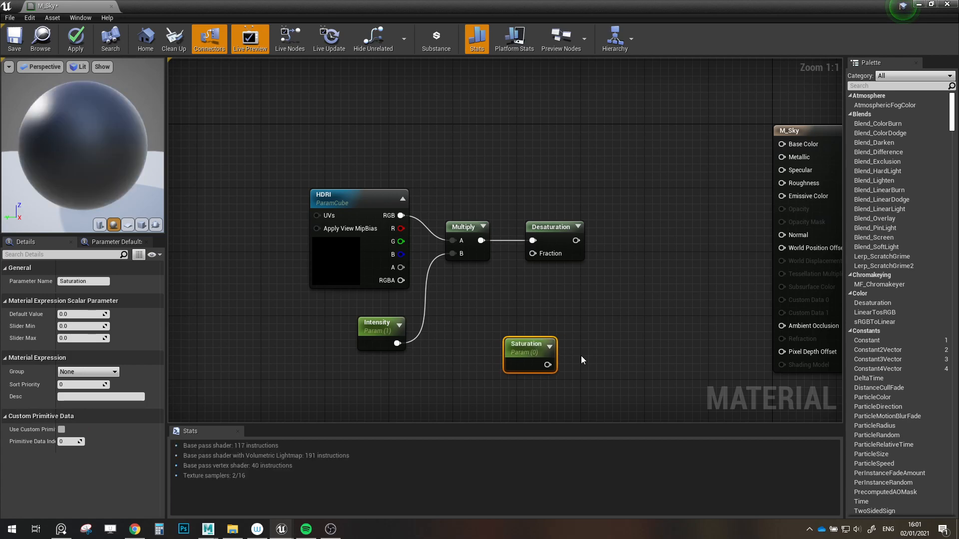
- Connect Saturation through a new One Minus (1-x) node to Desaturation's Fraction input, and line both nodes up beside Intensity
right_click(582, 360)
text(one)
click(606, 213)
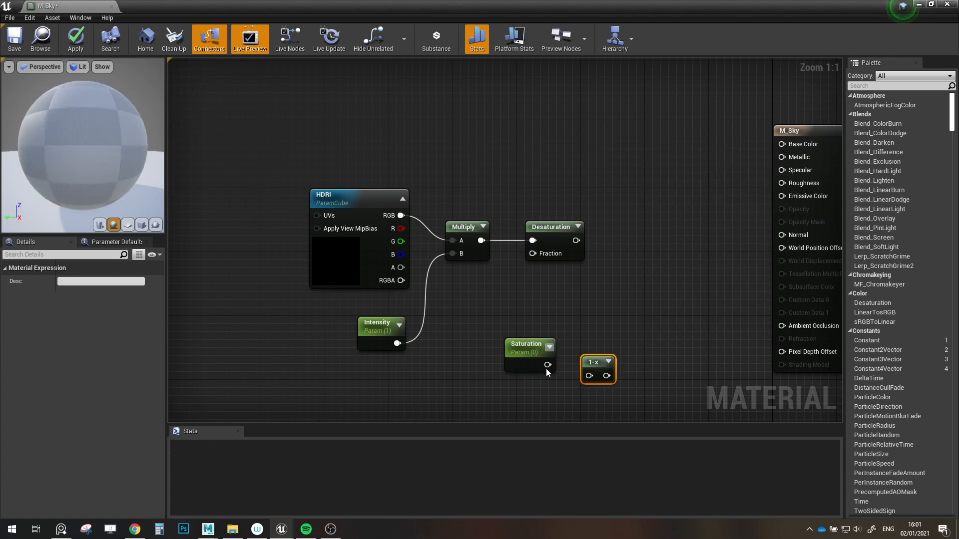
drag(606, 376, 532, 253)
drag(520, 349, 452, 328)
drag(601, 363, 520, 328)
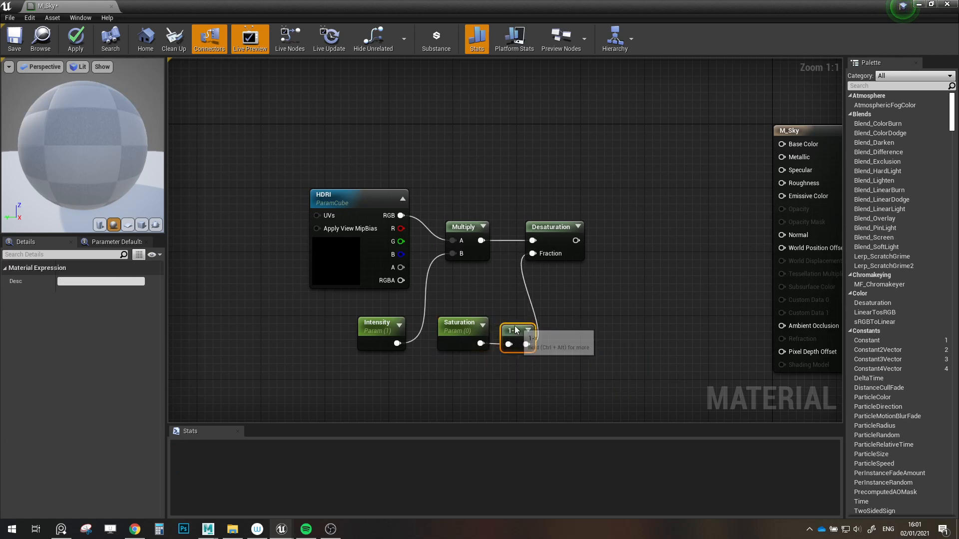
- Add a Constant3Vector above Desaturation, convert it to a parameter named Color, and set its default value to white
scroll(589, 307, down, 1)
click(553, 263)
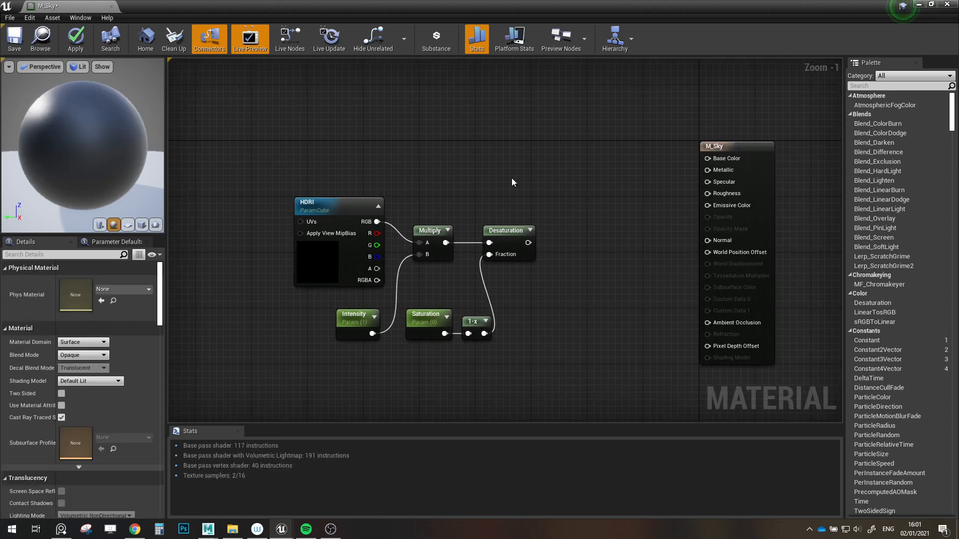
click(496, 144)
right_click(501, 161)
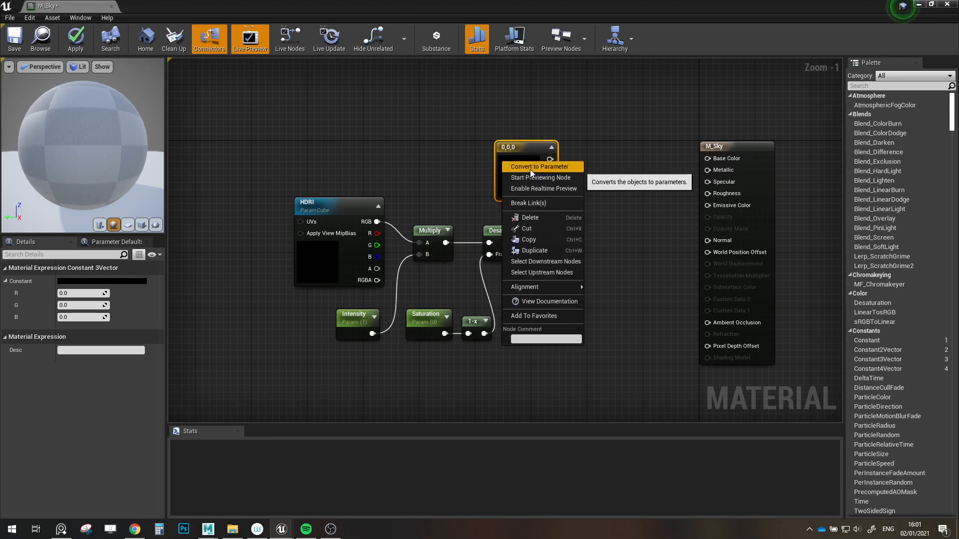
click(530, 167)
text(Color)
key(Return)
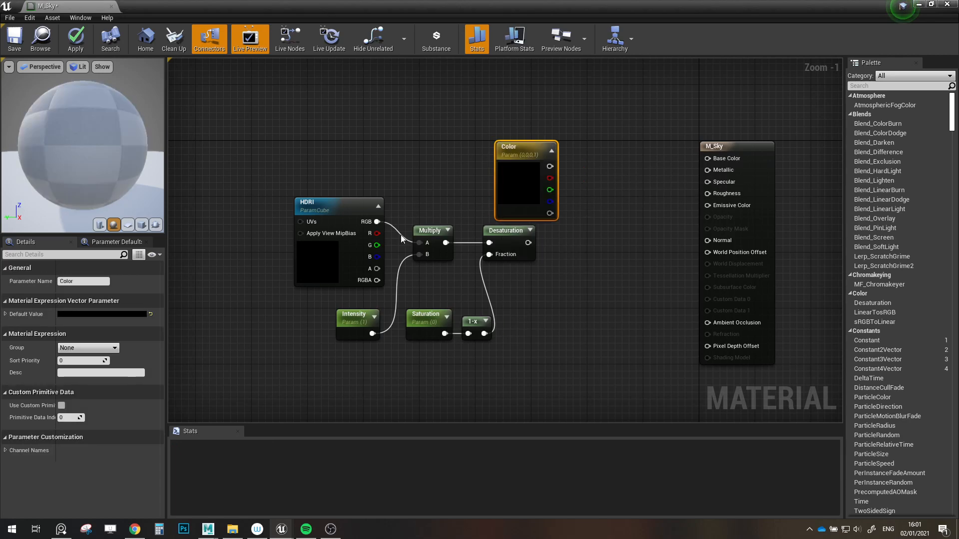
click(136, 314)
drag(284, 322, 284, 285)
click(289, 493)
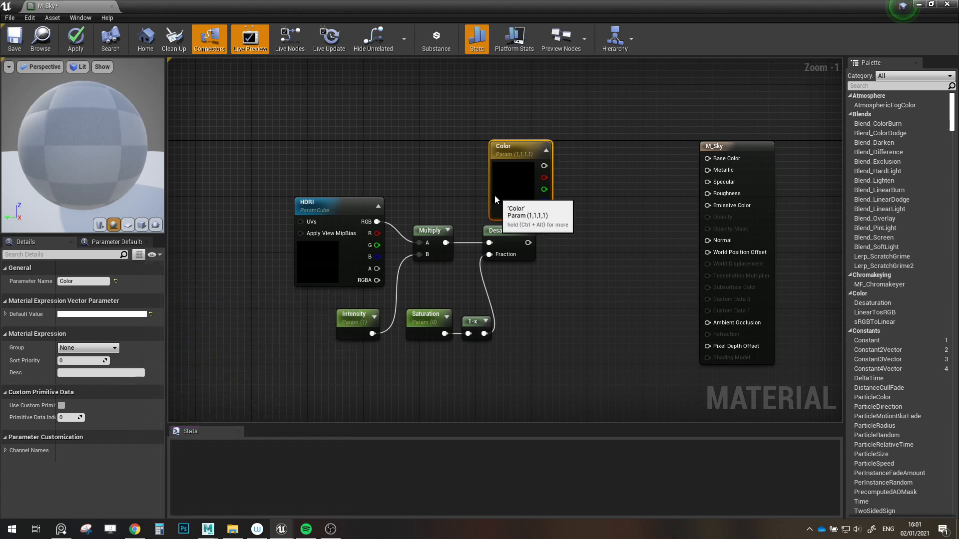
- Add a Multiply node beside the Color parameter, connecting Color to input A and the Desaturation output to input B
drag(495, 196, 476, 188)
click(588, 233)
click(564, 183)
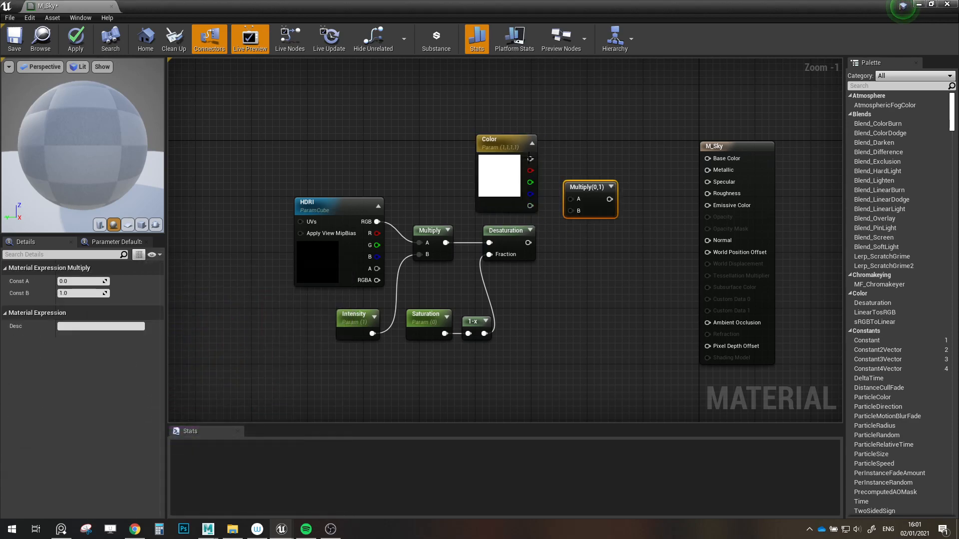
drag(530, 159, 571, 199)
drag(540, 241, 529, 242)
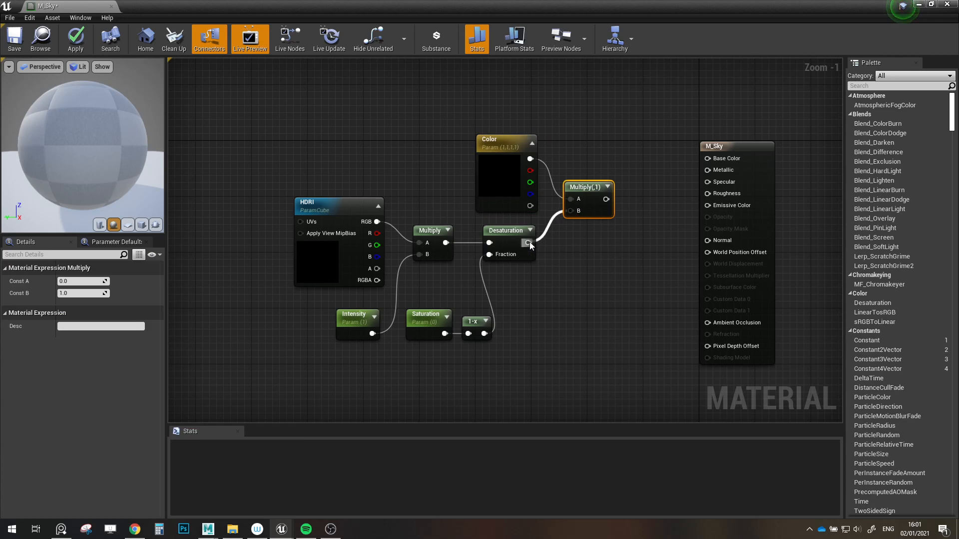
right_drag(530, 242, 458, 251)
- Set the M_Sky material's shading model to Unlit and connect the final Multiply output to Emissive Color
click(628, 166)
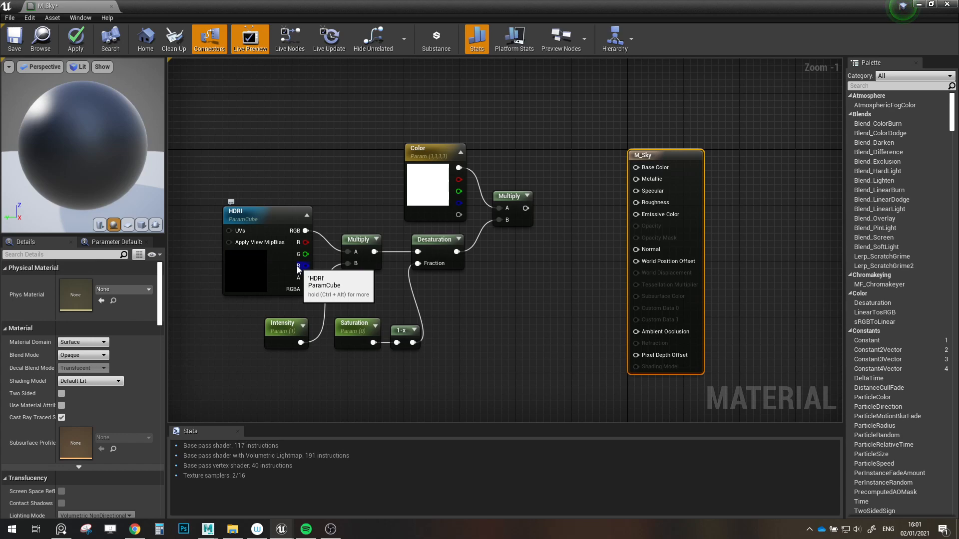
click(104, 380)
click(68, 390)
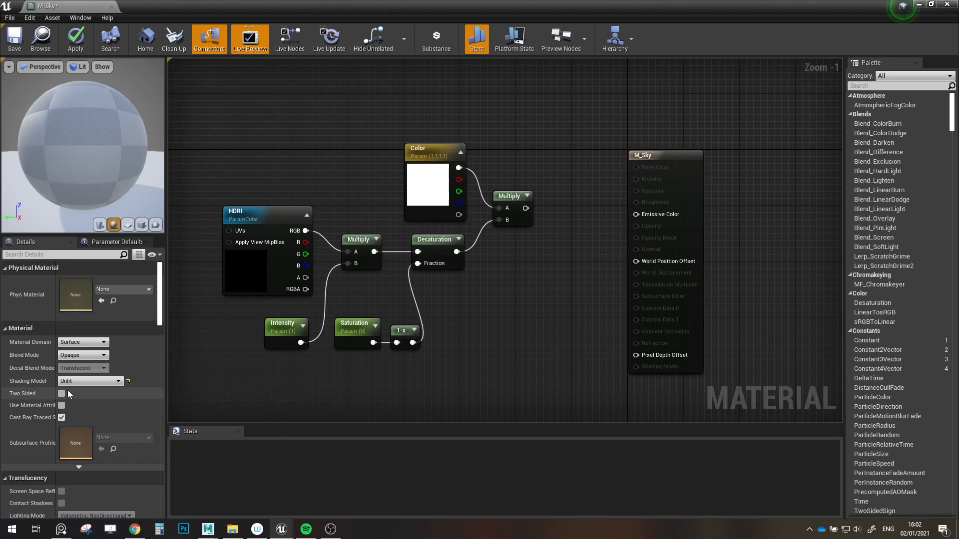
scroll(542, 208, up, 1)
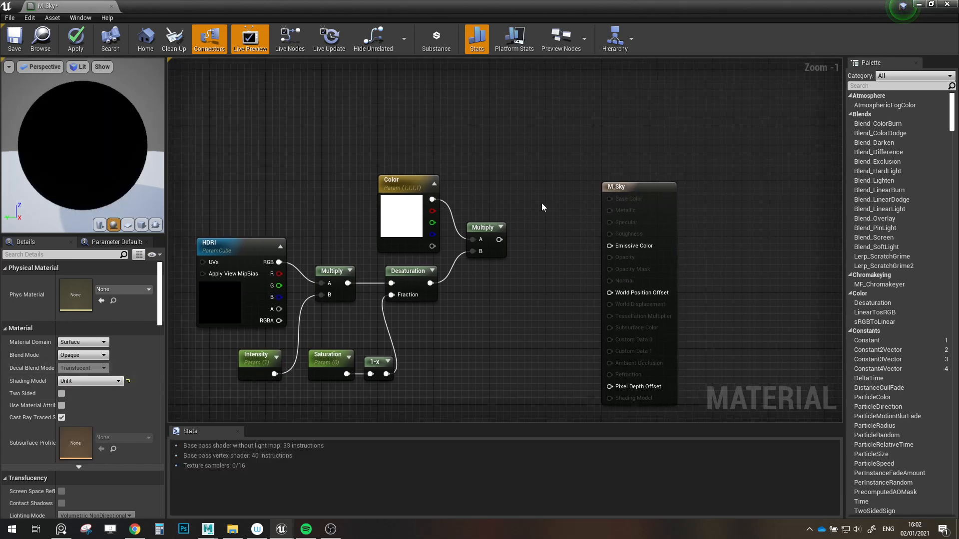
drag(492, 236, 620, 242)
scroll(542, 304, down, 1)
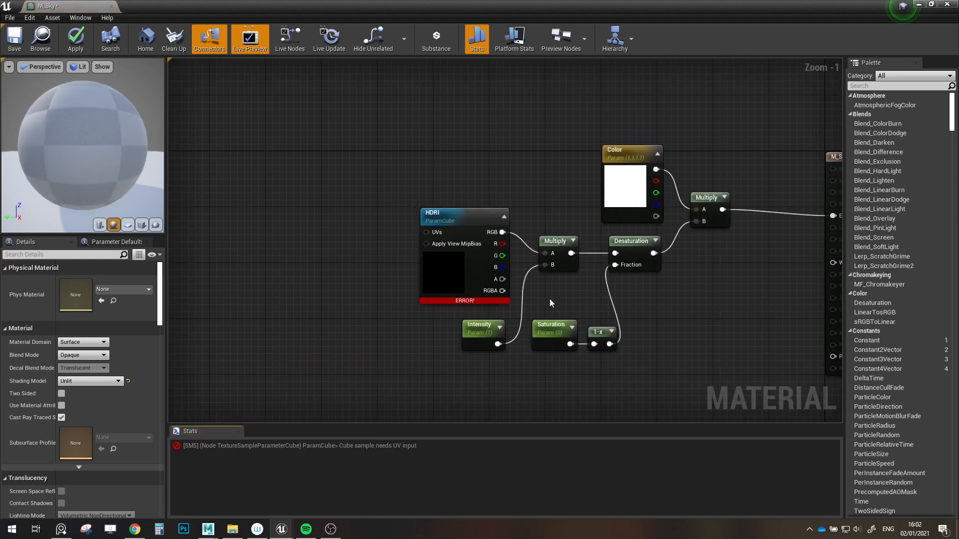
- Add a ReflectionVectorWS node ahead of the HDRI sample and connect it to the UVs input
scroll(471, 349, up, 1)
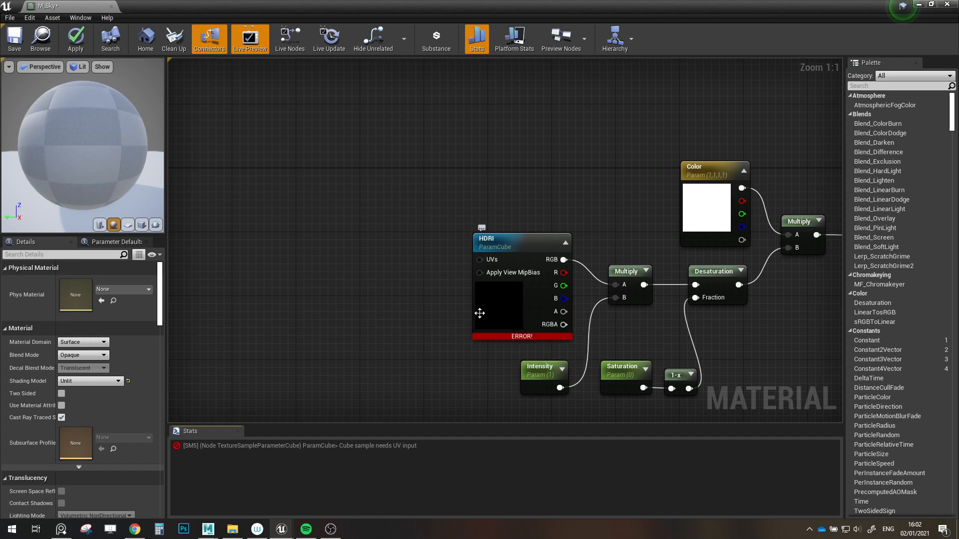
mouse_move(501, 333)
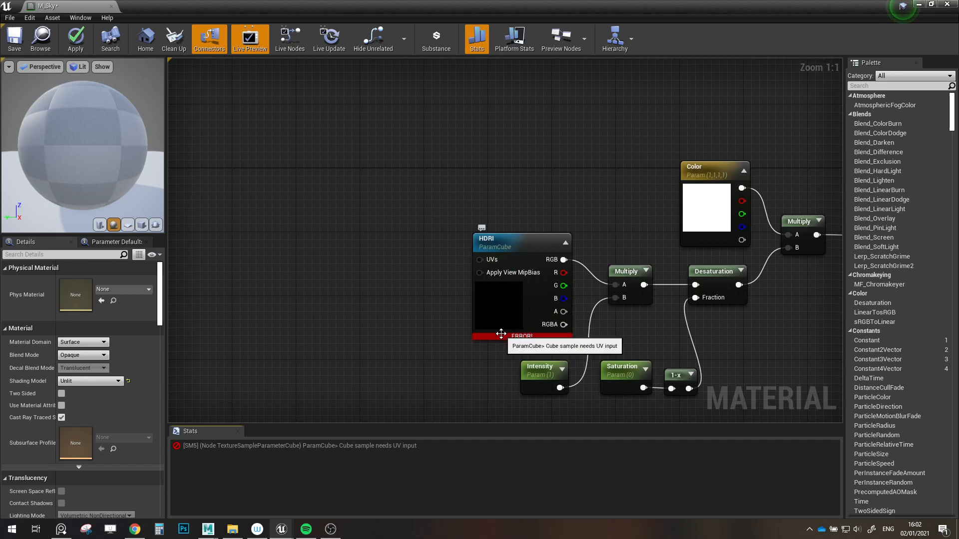
right_drag(417, 330, 565, 350)
scroll(566, 350, down, 1)
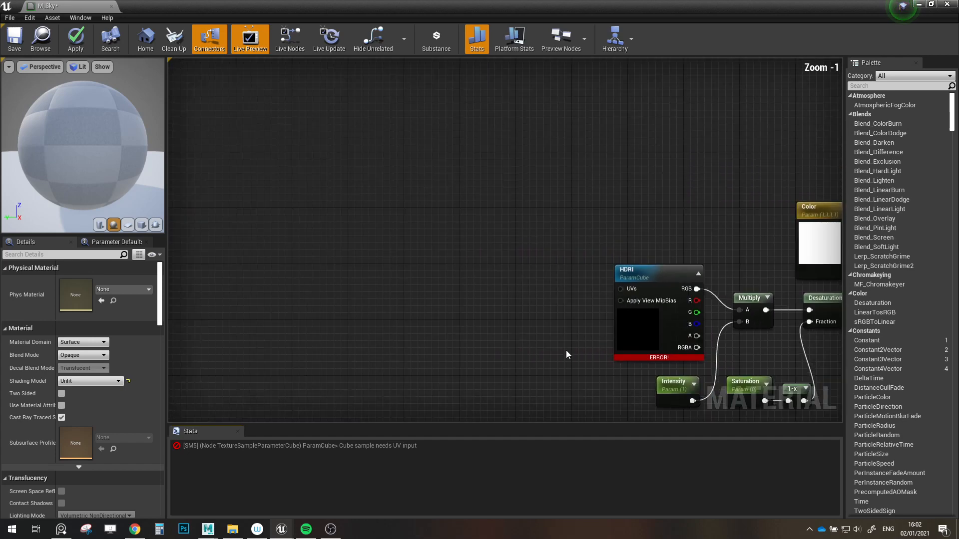
right_click(427, 325)
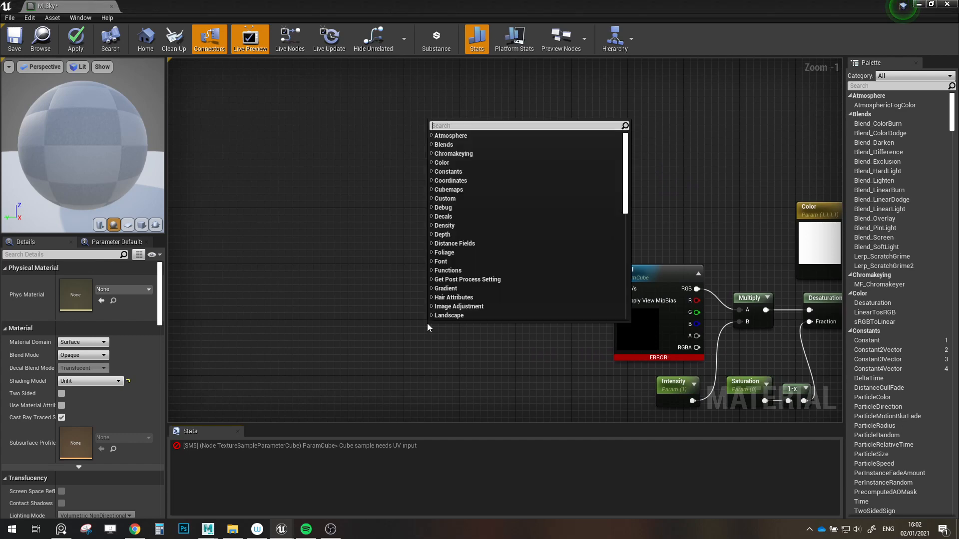
text(ref)
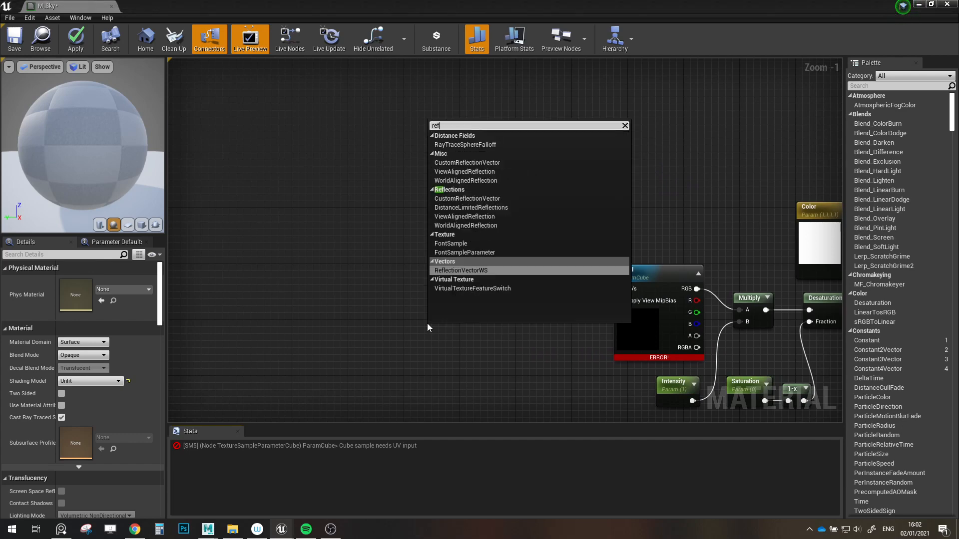
click(467, 270)
drag(499, 348, 621, 289)
drag(464, 331, 511, 271)
right_drag(563, 332, 490, 329)
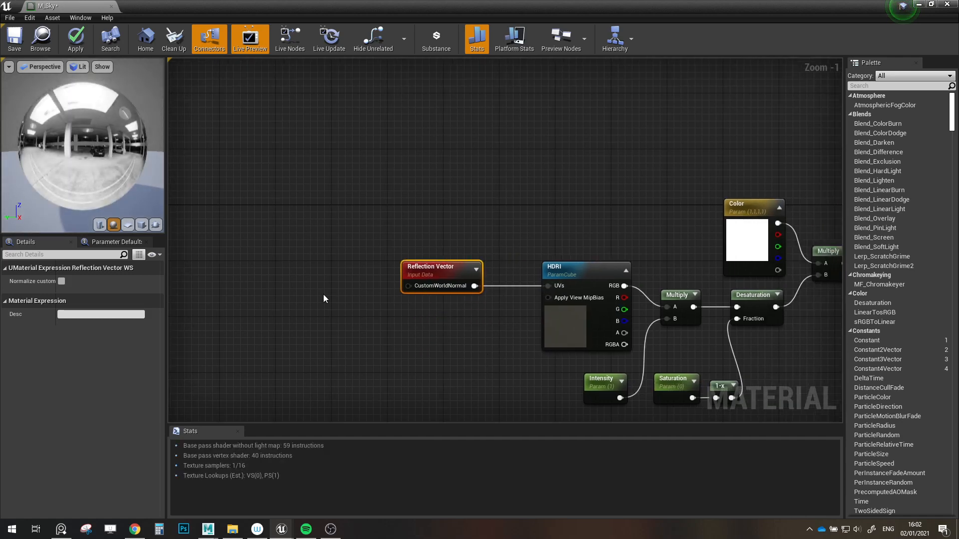
- Inspect the reflection on the preview sphere and delete the Reflection Vector node
drag(98, 179, 196, 256)
scroll(432, 382, down, 1)
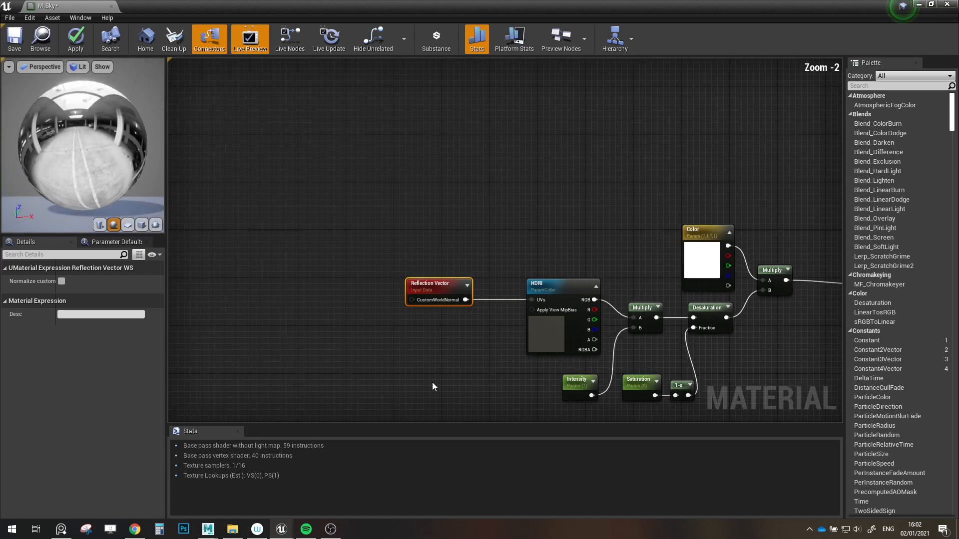
right_drag(433, 382, 535, 358)
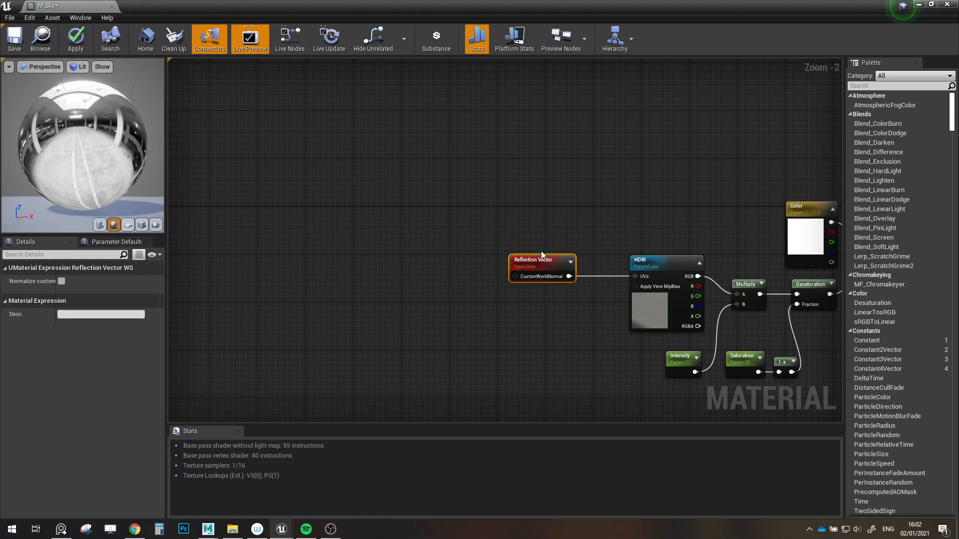
key(Delete)
- Add a RotateAboutAxis node in the empty graph area ahead of the HDRI node
right_drag(526, 271, 637, 266)
right_click(421, 261)
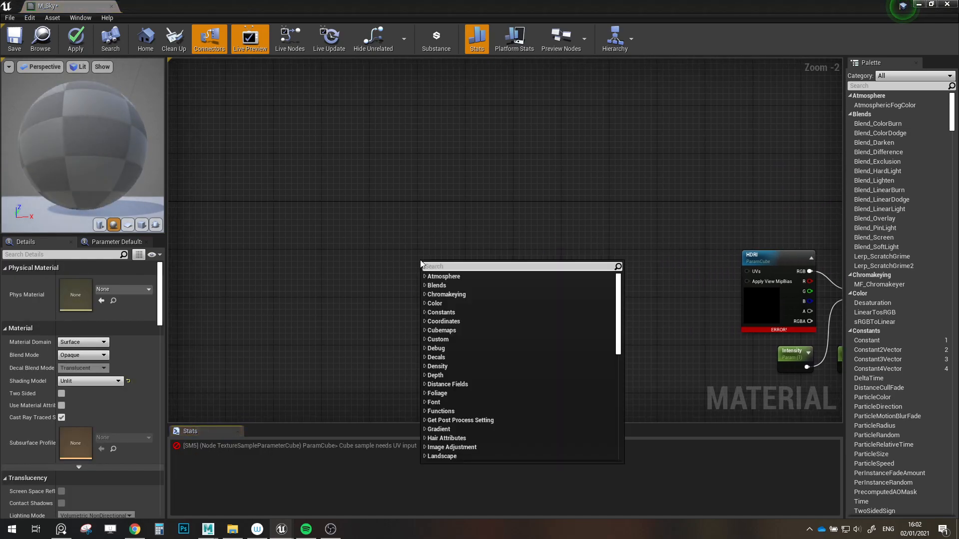
text(rotat)
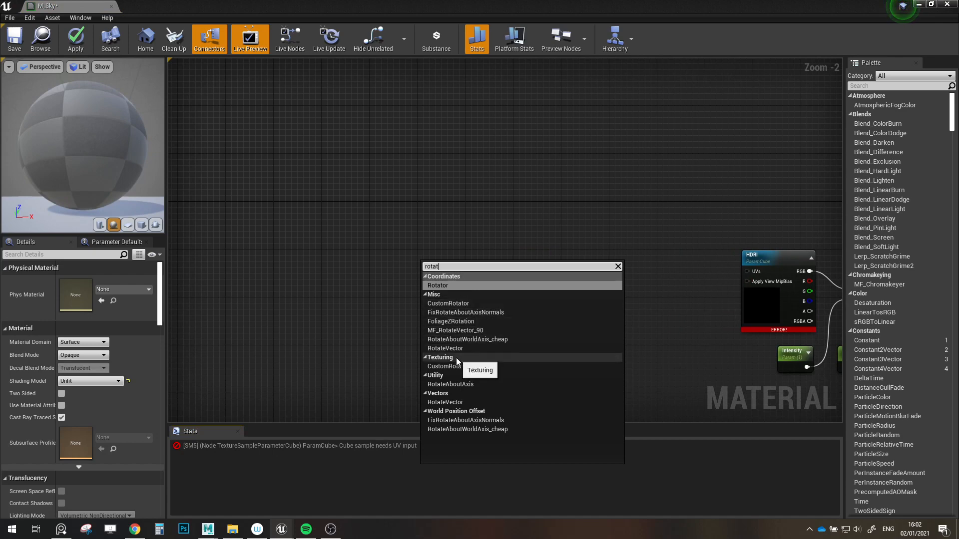
click(466, 385)
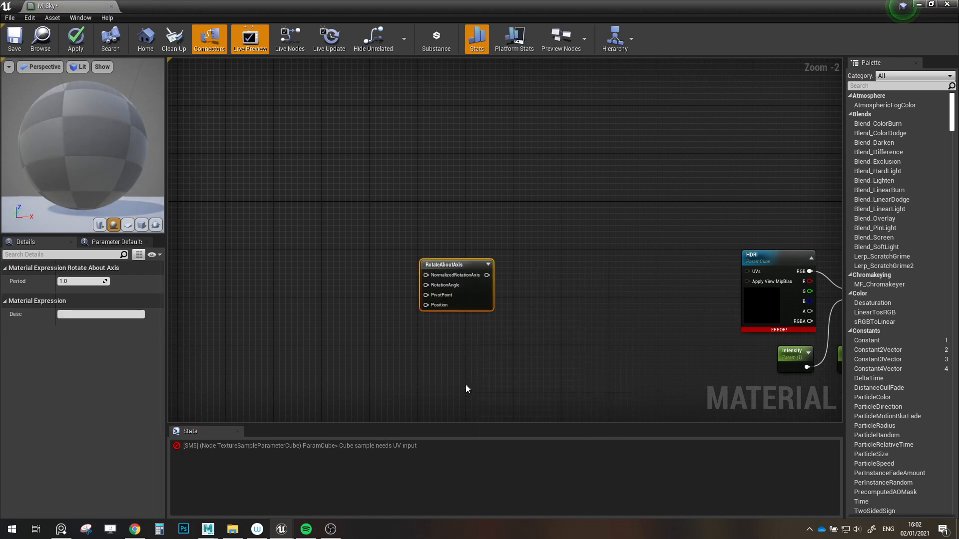
drag(491, 267, 564, 249)
scroll(501, 239, up, 2)
- Add a Constant3Vector of 0,0,1 and connect it to the NormalizedRotationAxis input of RotateAboutAxis
click(464, 246)
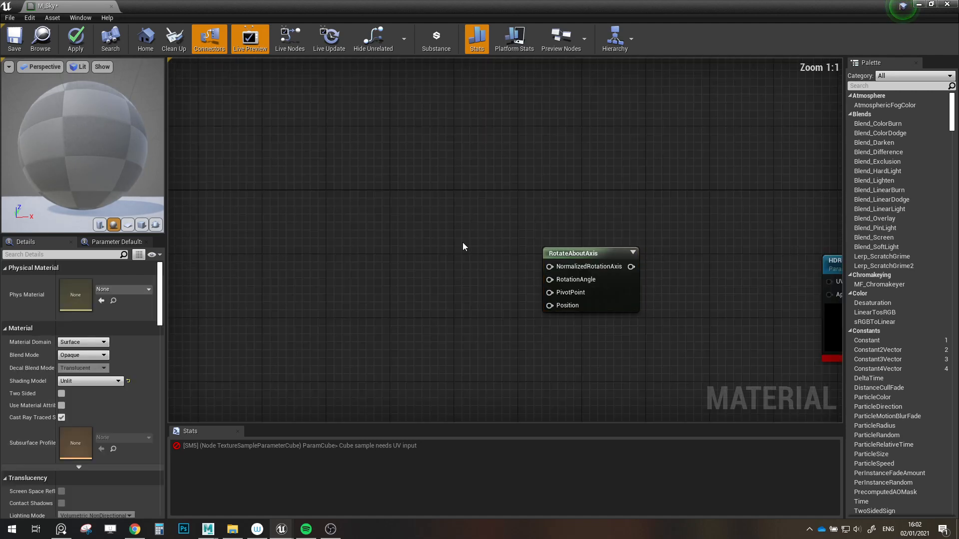
click(429, 235)
drag(490, 250, 550, 266)
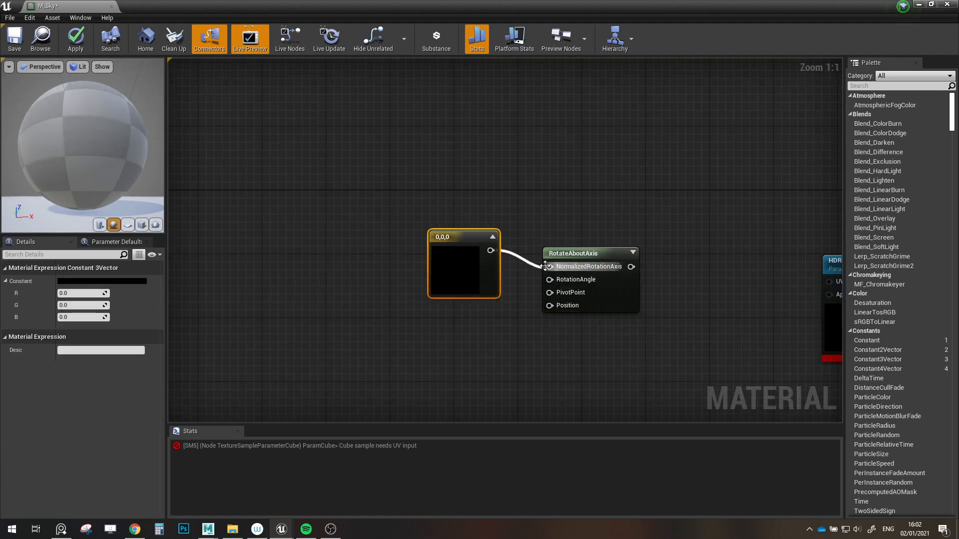
click(493, 237)
text(1)
click(392, 321)
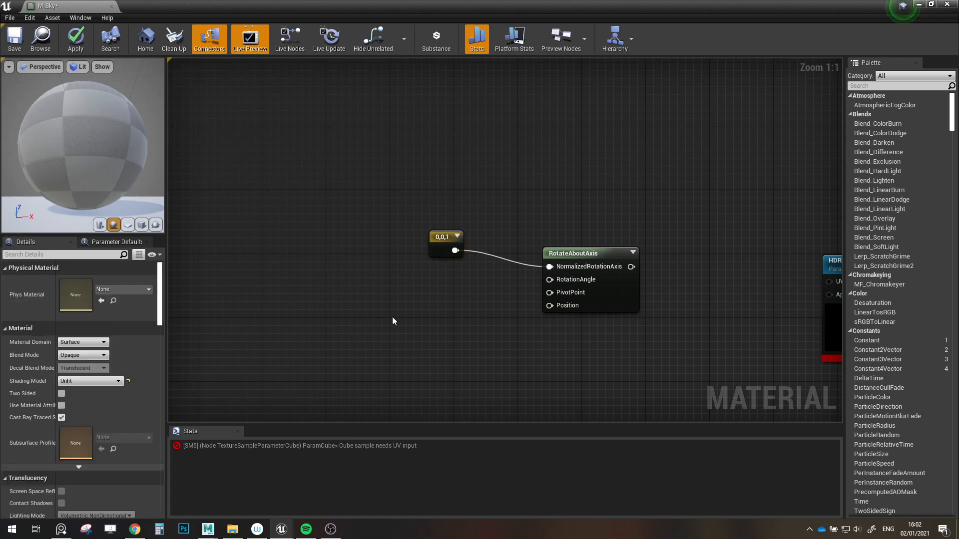
right_drag(465, 285, 424, 285)
drag(402, 250, 451, 249)
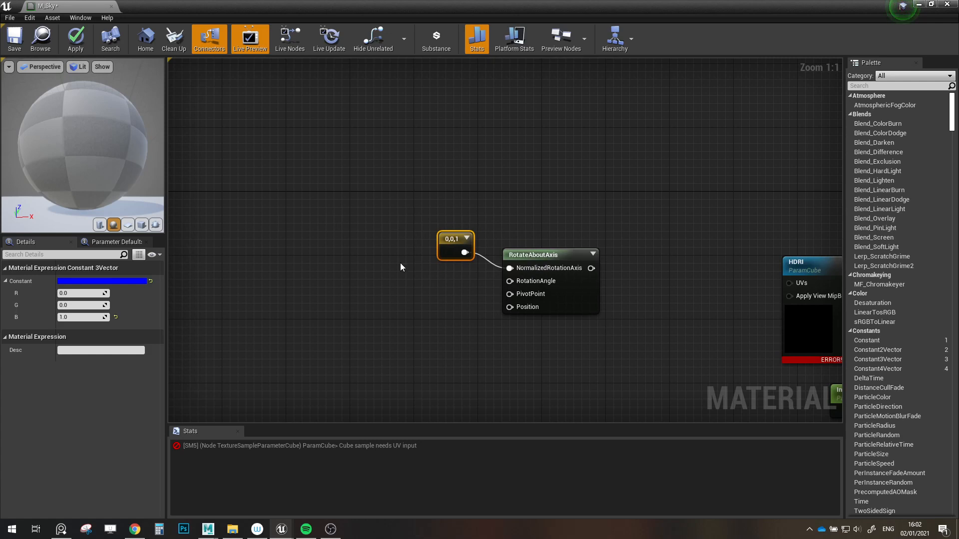
right_drag(401, 264, 394, 235)
drag(108, 141, 60, 131)
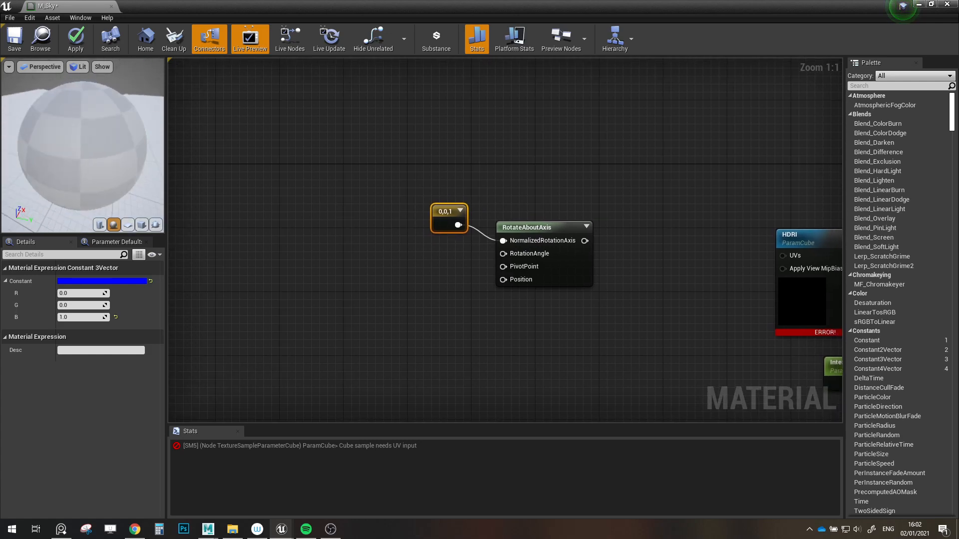
click(107, 18)
drag(67, 97, 97, 92)
- Add a scalar parameter named Rotate and connect it to the RotationAngle input of RotateAboutAxis
right_drag(423, 271, 398, 253)
click(384, 248)
key(s)
click(355, 242)
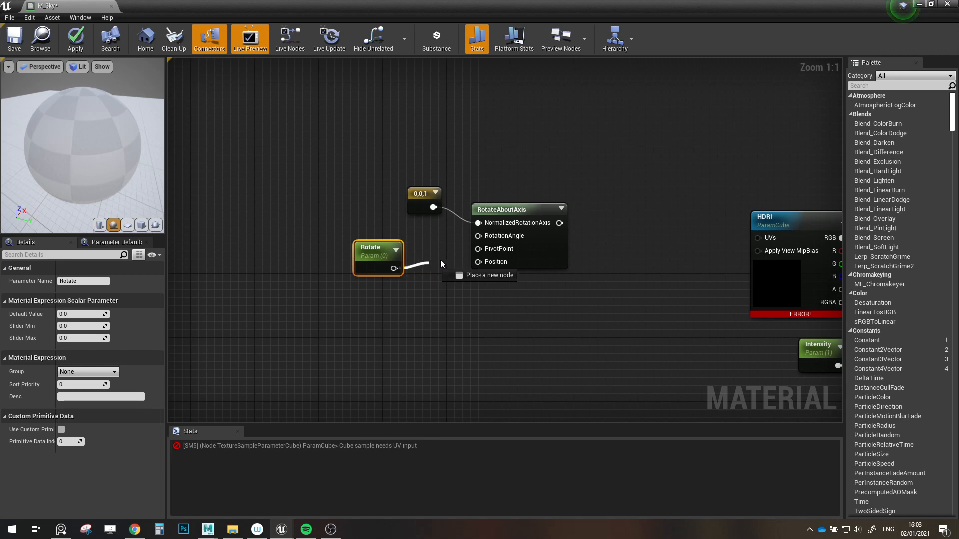
drag(373, 253, 366, 234)
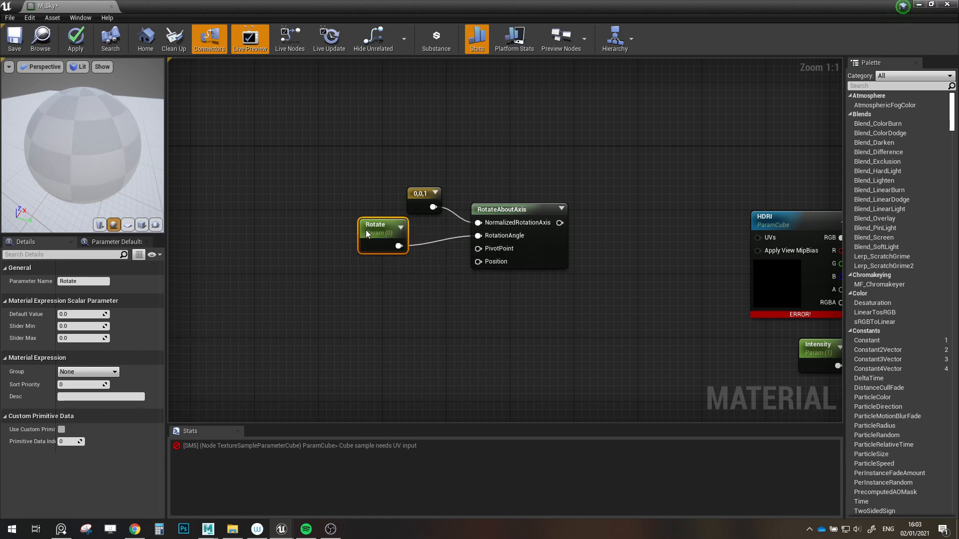
- Add a Constant node with value 0 and connect it to the PivotPoint input of RotateAboutAxis
click(397, 297)
click(388, 267)
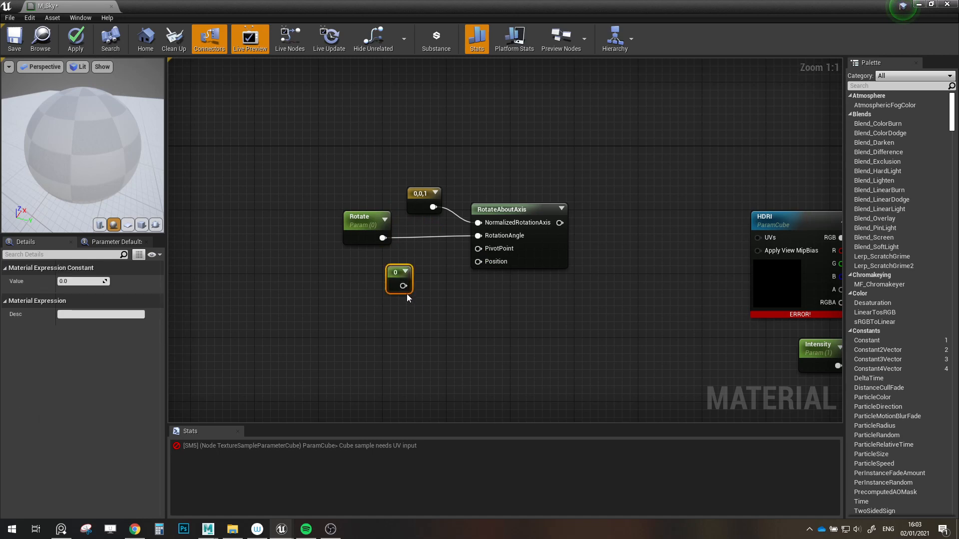
click(446, 304)
- Add a WorldPosition node below the constant and connect it to the Position input of RotateAboutAxis
right_click(418, 316)
text(wo)
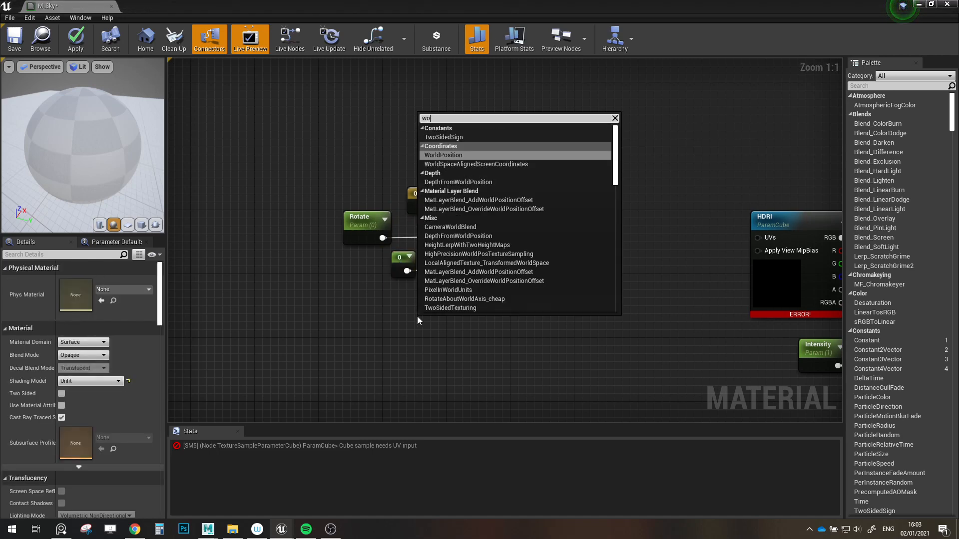
text(rldpos)
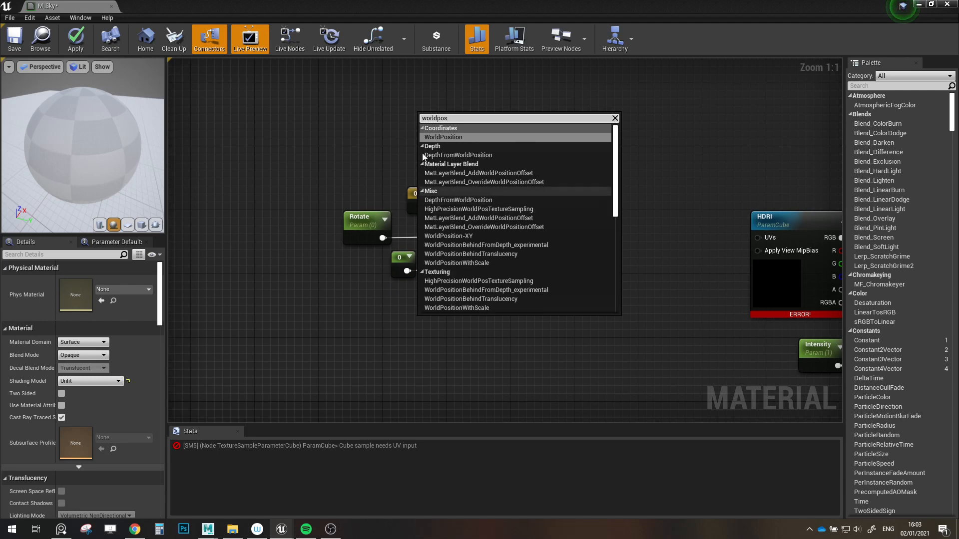
click(434, 138)
drag(451, 331, 388, 329)
right_drag(541, 313, 476, 308)
- Create an Add node with the RotateAboutAxis output in A and Absolute World Position in B
click(515, 301)
click(539, 264)
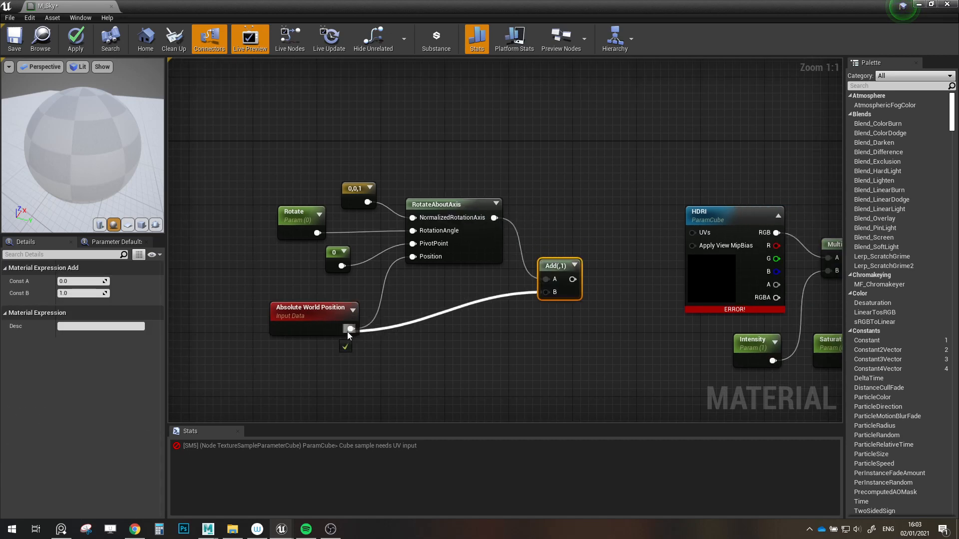
drag(348, 333, 350, 330)
- Attach a Normalize node to the Add output and connect its result to the HDRI node's UVs
right_drag(531, 343, 478, 336)
drag(495, 259, 534, 302)
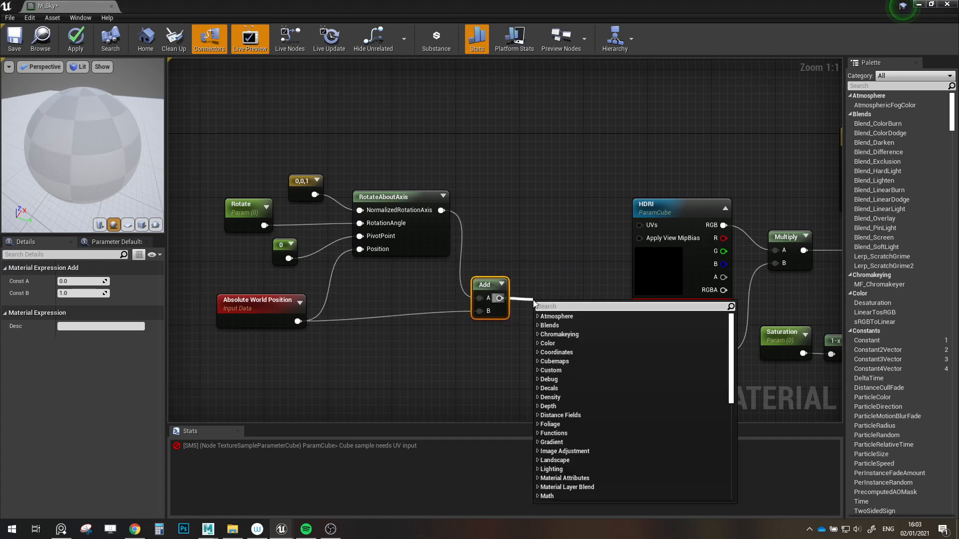
text(normalize)
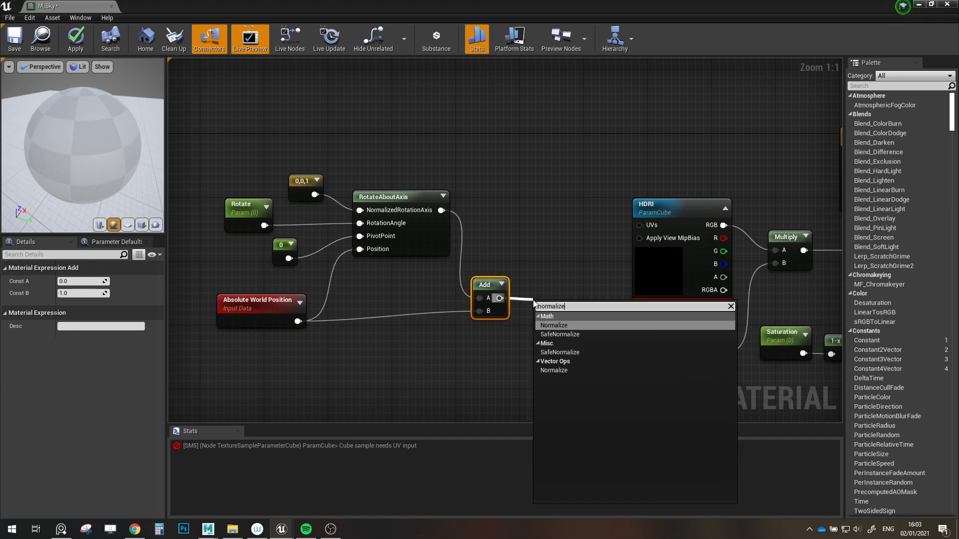
click(549, 326)
drag(587, 319, 640, 225)
scroll(414, 295, down, 3)
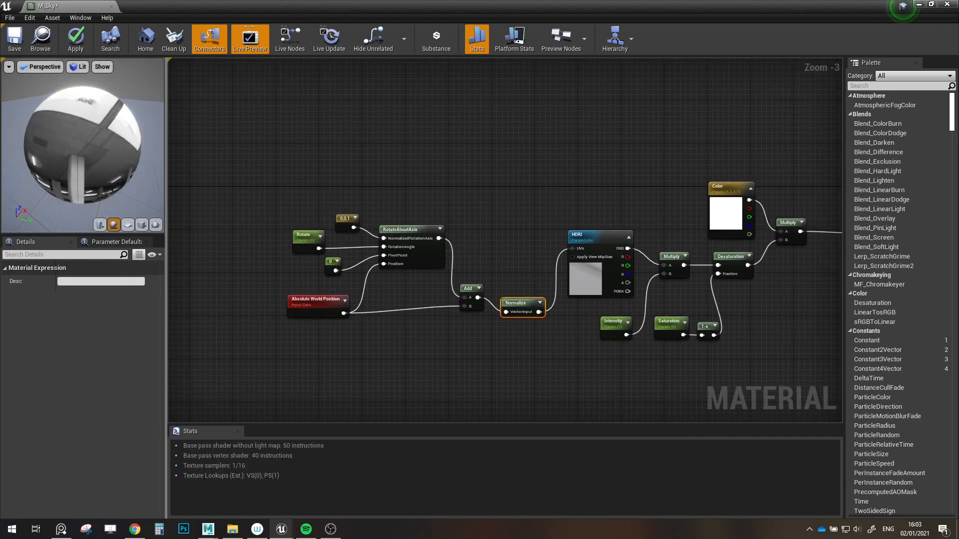
- Check the HDRI on the preview sphere and save the M_Sky material
drag(60, 144, 60, 144)
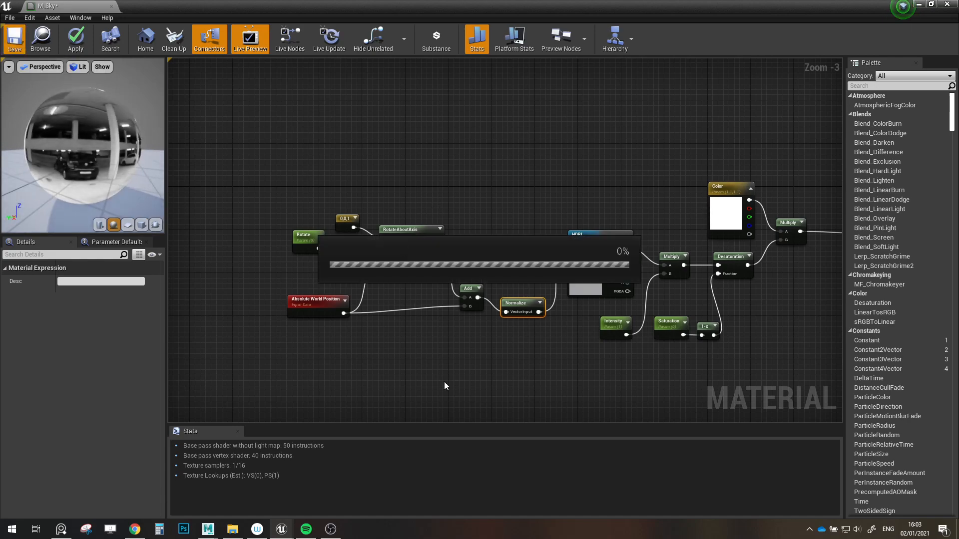
scroll(415, 367, up, 1)
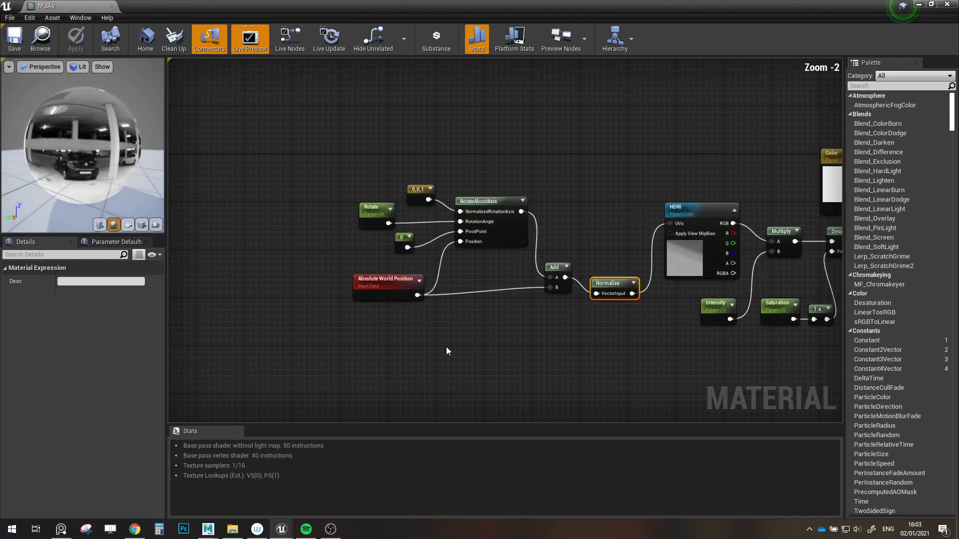
scroll(446, 347, up, 1)
right_drag(569, 356, 619, 313)
- Close the material editor and open the Materials/Shaders folder in the Content Browser
click(949, 5)
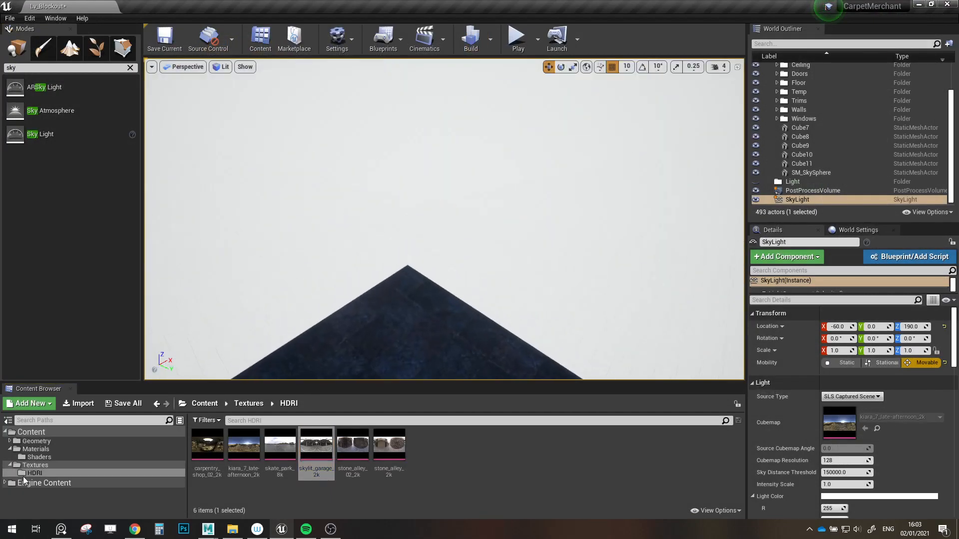
click(36, 449)
click(39, 457)
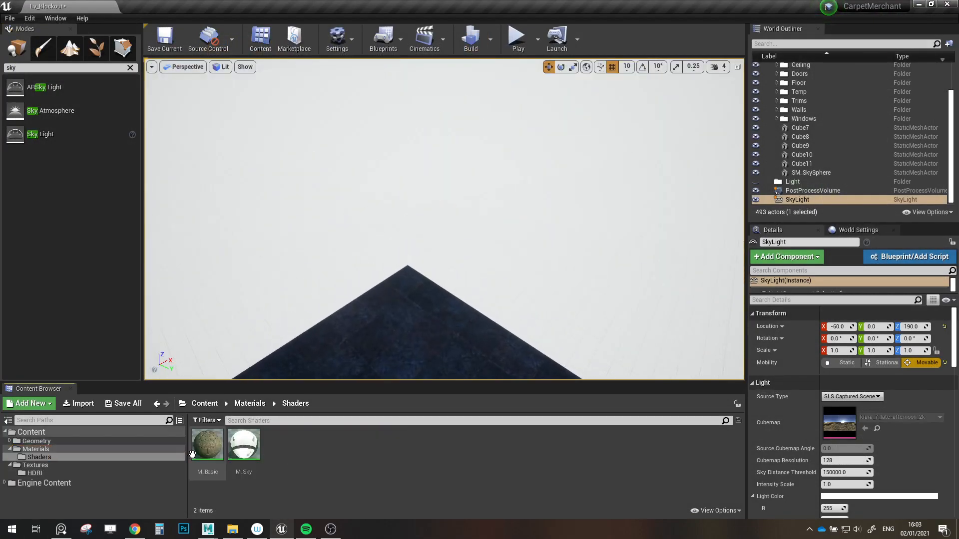
- Create a material instance of M_Sky named MI_Sky, move it into the Materials folder and show that folder
right_click(254, 452)
click(320, 217)
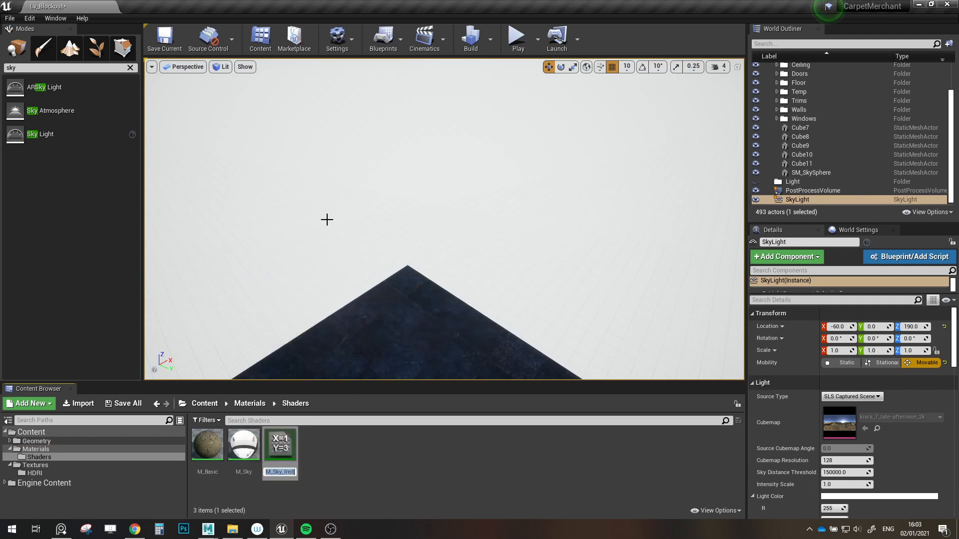
text(MI_Sky)
key(Return)
drag(203, 439, 55, 455)
click(61, 463)
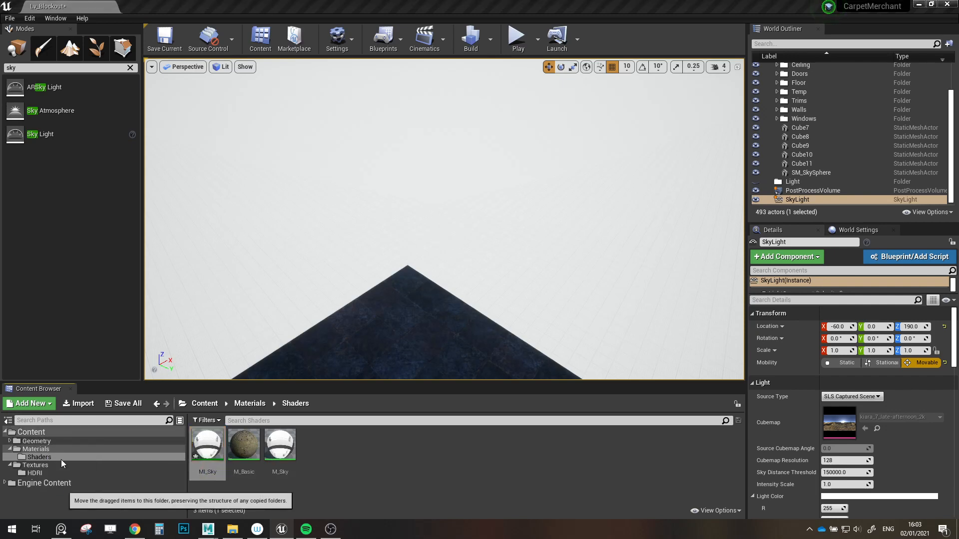
click(33, 450)
- Apply the MI_Sky material instance to the sky sphere in the level
right_drag(359, 220, 359, 279)
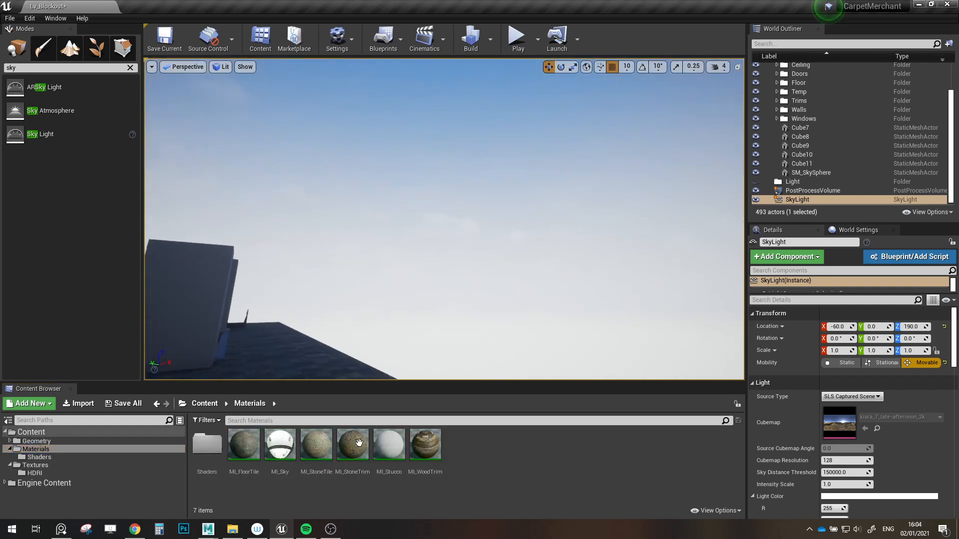
drag(280, 445, 432, 144)
right_drag(468, 205, 454, 232)
- Recapture the scene for the SkyLight and check the new lighting from above the building
scroll(856, 388, down, 10)
scroll(856, 388, down, 5)
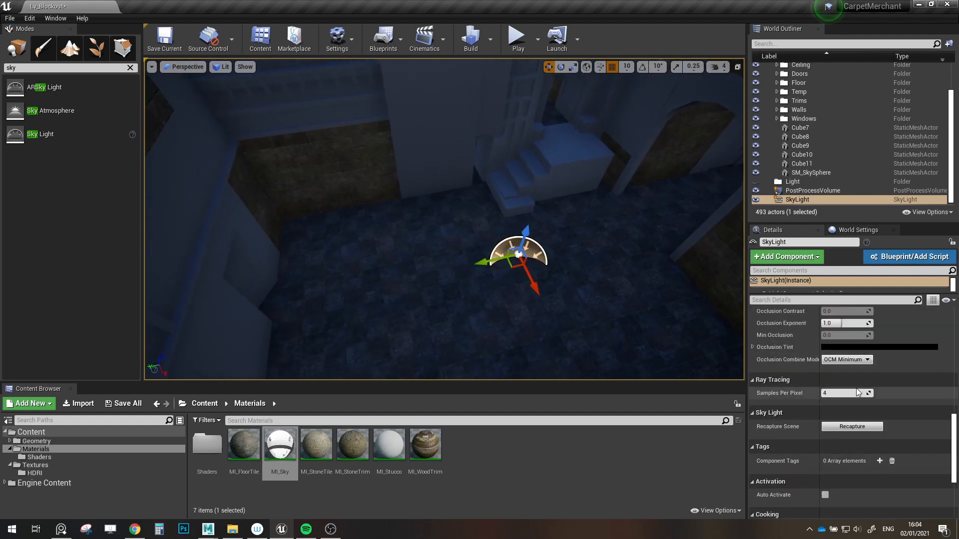
click(834, 396)
right_drag(444, 220, 448, 157)
key(s)
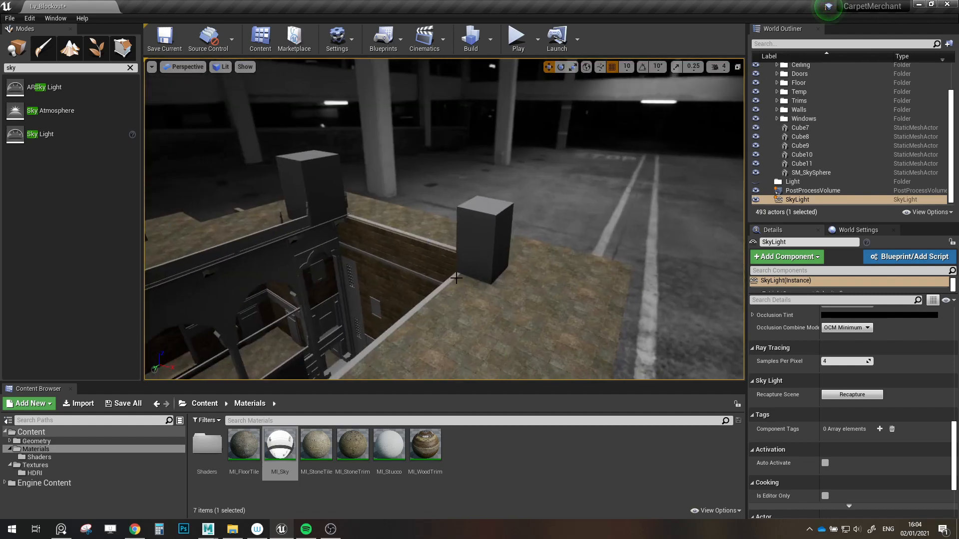
- Open MI_Sky for editing in a taller window beside the viewport and show the Textures/HDRI folder
click(448, 157)
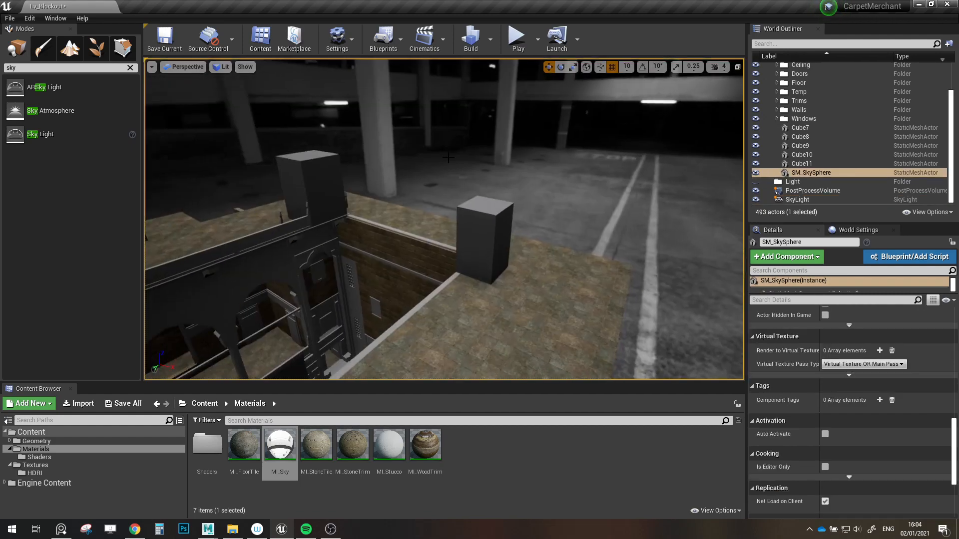
double_click(280, 452)
drag(375, 11, 122, 35)
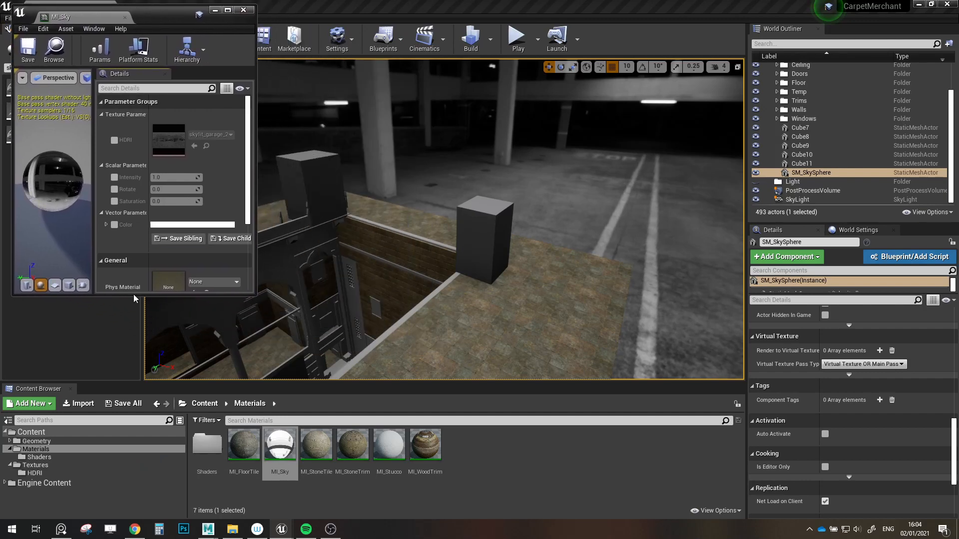
drag(134, 296, 131, 378)
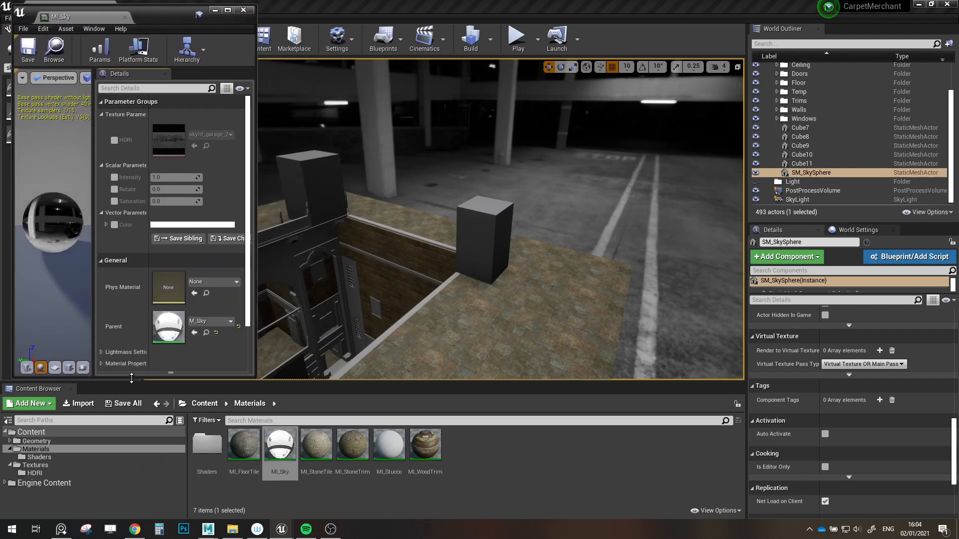
click(47, 467)
click(40, 473)
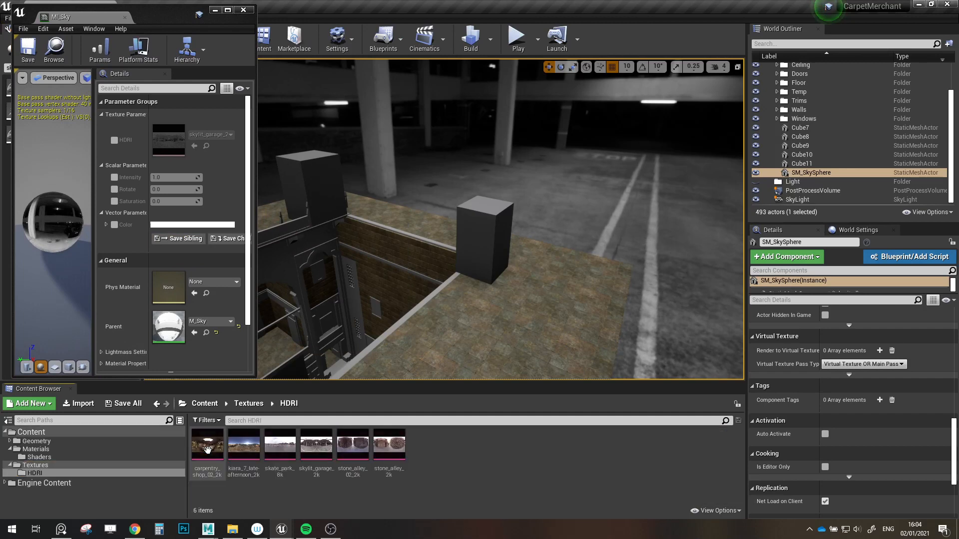
- Enable the HDRI override in MI_Sky and assign the skate_park_8k texture to it
right_drag(465, 373, 442, 320)
drag(279, 444, 170, 144)
click(115, 141)
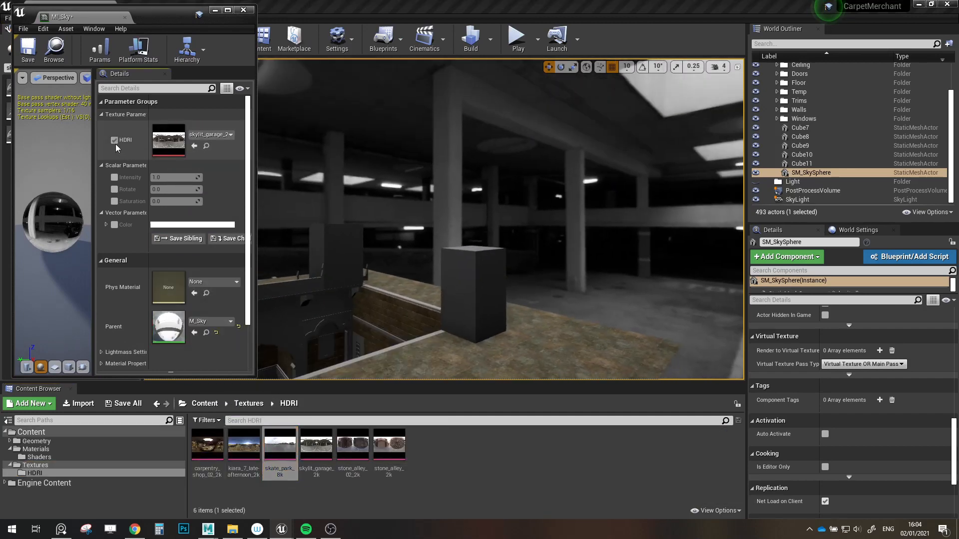
drag(278, 443, 173, 143)
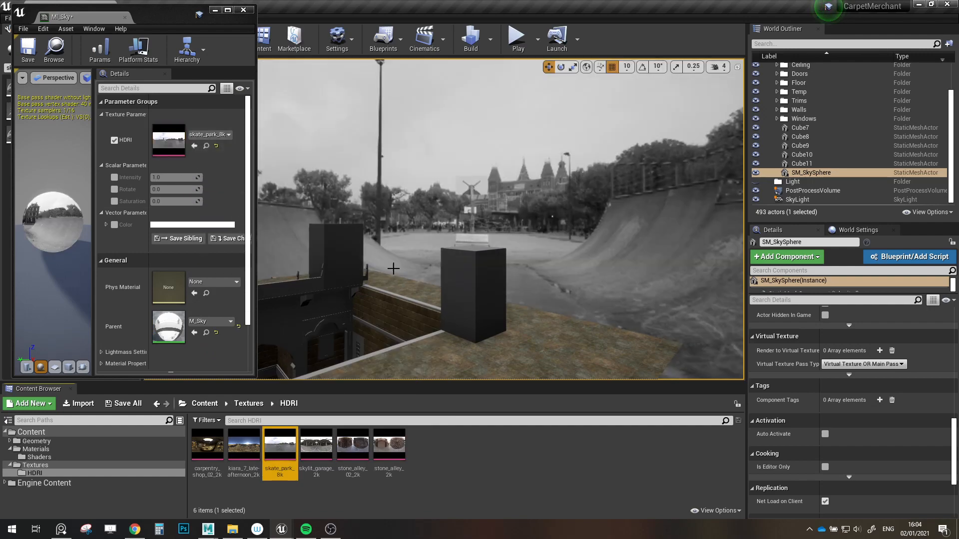
- Open the parent material M_Sky, set the Saturation parameter's default value to 1 and save the material
double_click(168, 330)
click(227, 9)
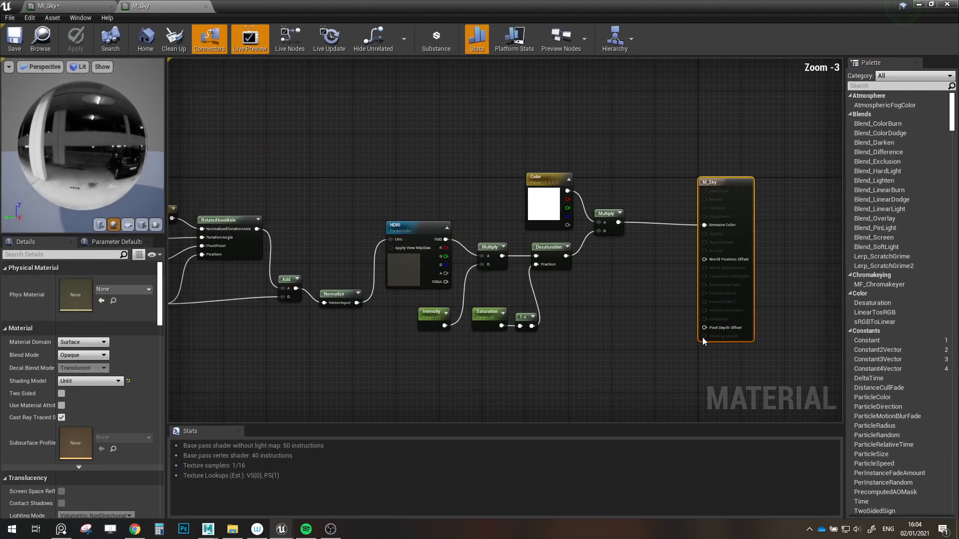
scroll(440, 368, up, 3)
click(506, 297)
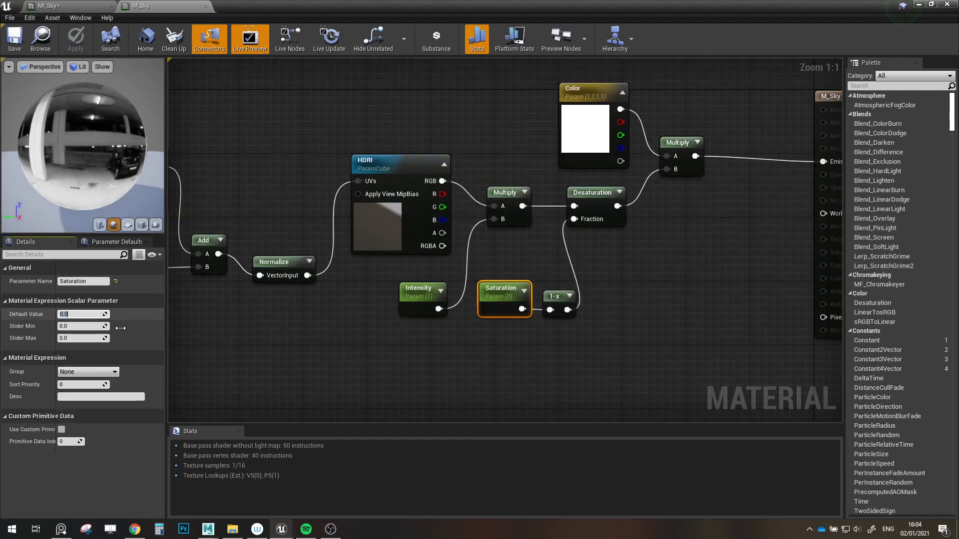
text(1)
key(Return)
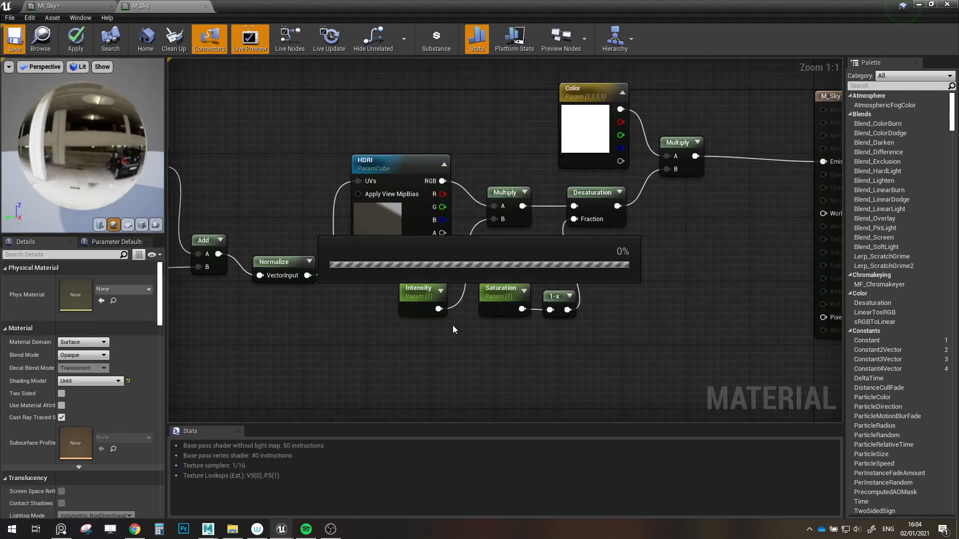
- Return to MI_Sky beside the viewport and enable the Rotate, Saturation and Intensity overrides
click(64, 5)
drag(370, 4, 138, 20)
right_drag(393, 119, 350, 145)
key(w)
click(118, 197)
click(118, 209)
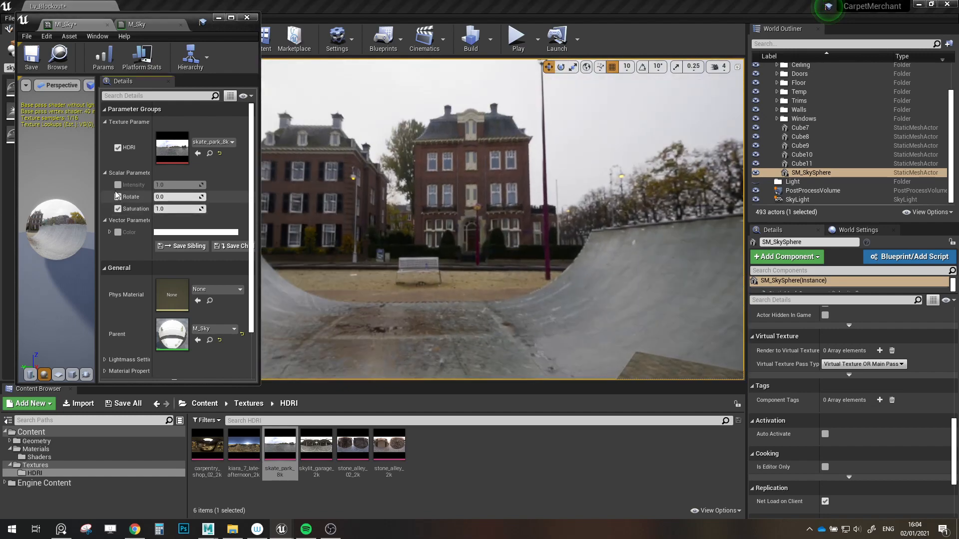
click(118, 185)
- Try different Rotate values on the sky and reset the parameter to its default
mouse_move(178, 197)
mouse_down()
mouse_move(265, 197)
mouse_move(166, 196)
mouse_up()
click(212, 196)
mouse_move(450, 220)
right_down()
mouse_move(490, 300)
mouse_move(495, 250)
mouse_move(440, 219)
mouse_move(459, 223)
right_up()
- Try different Intensity values while viewing the sky from the courtyard, resetting the parameter to its default
drag(170, 185, 295, 185)
key(w)
right_drag(415, 255, 440, 266)
click(212, 185)
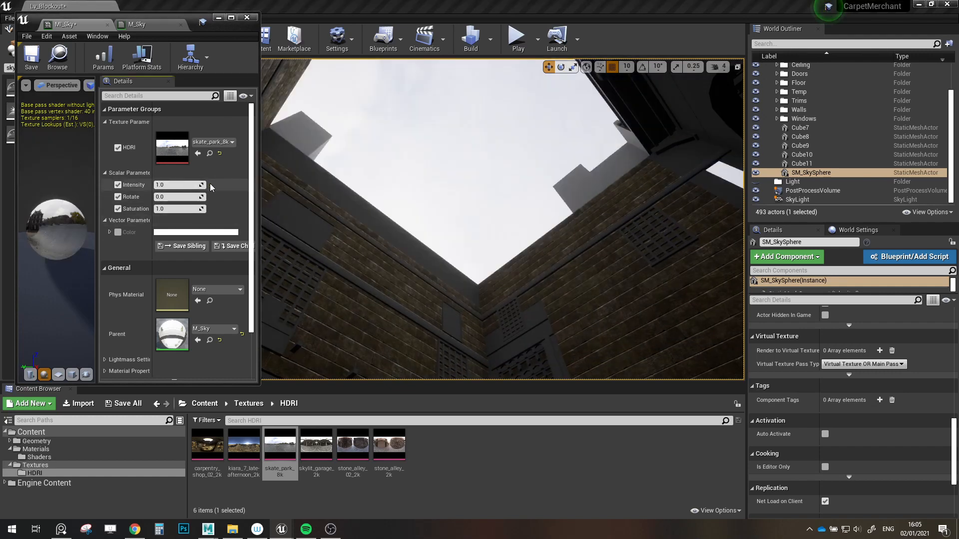
drag(184, 188, 199, 195)
click(212, 185)
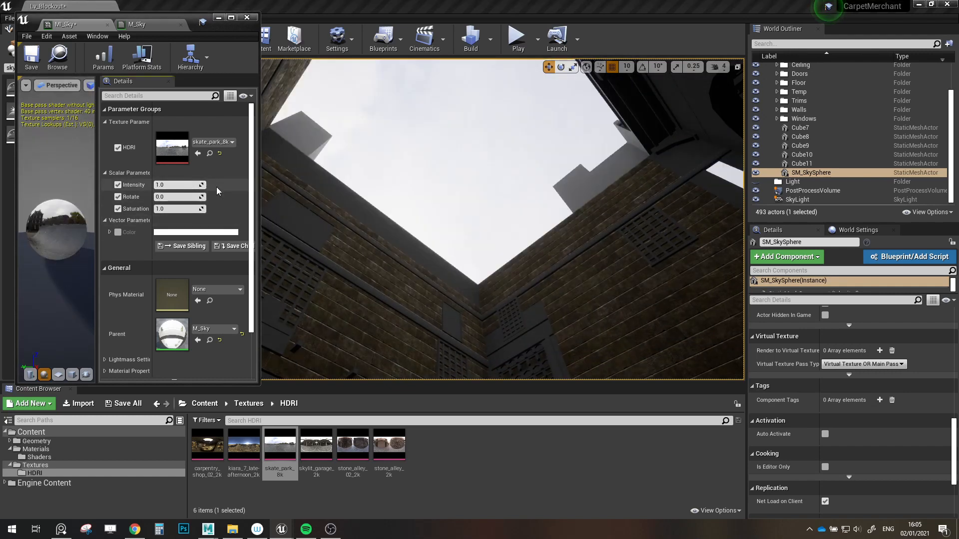
- Try a Saturation of about 0.5 and a pink Color tint on the sky, resetting both parameters to their defaults
mouse_move(194, 208)
mouse_down()
mouse_move(180, 208)
mouse_move(189, 209)
mouse_up()
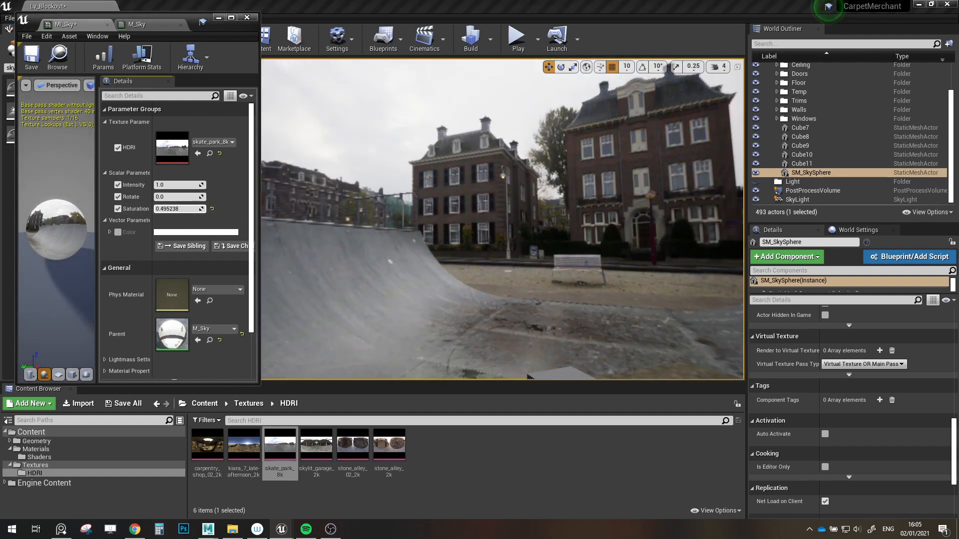
click(118, 232)
click(159, 233)
click(266, 305)
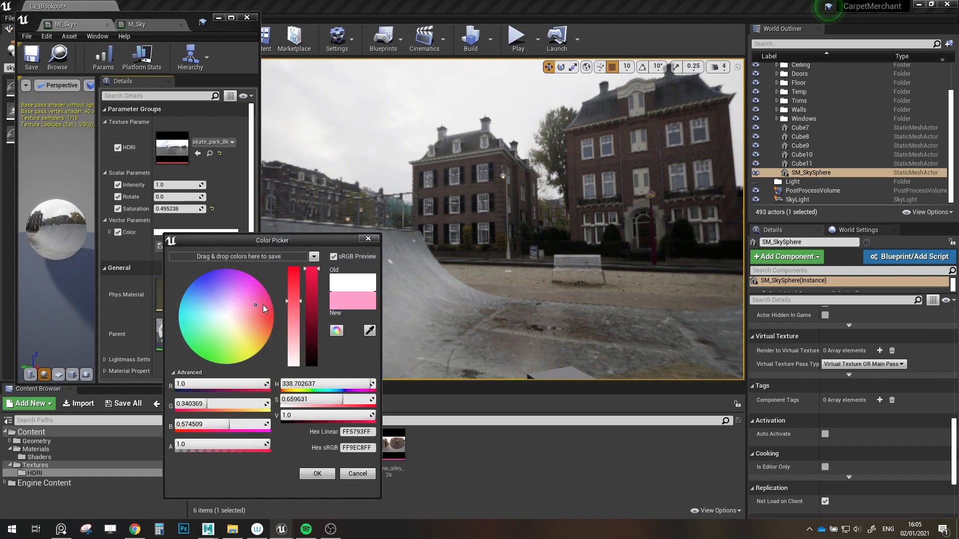
click(316, 474)
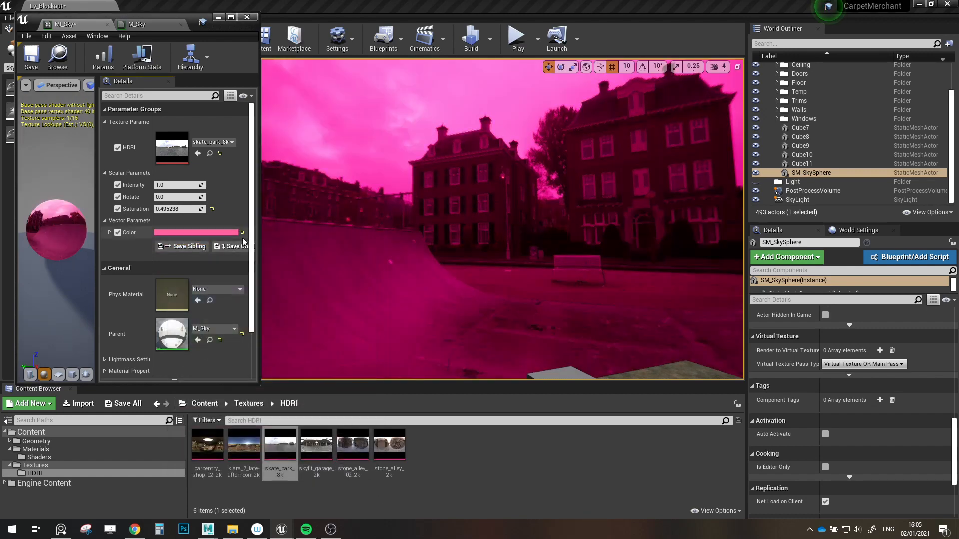
click(243, 233)
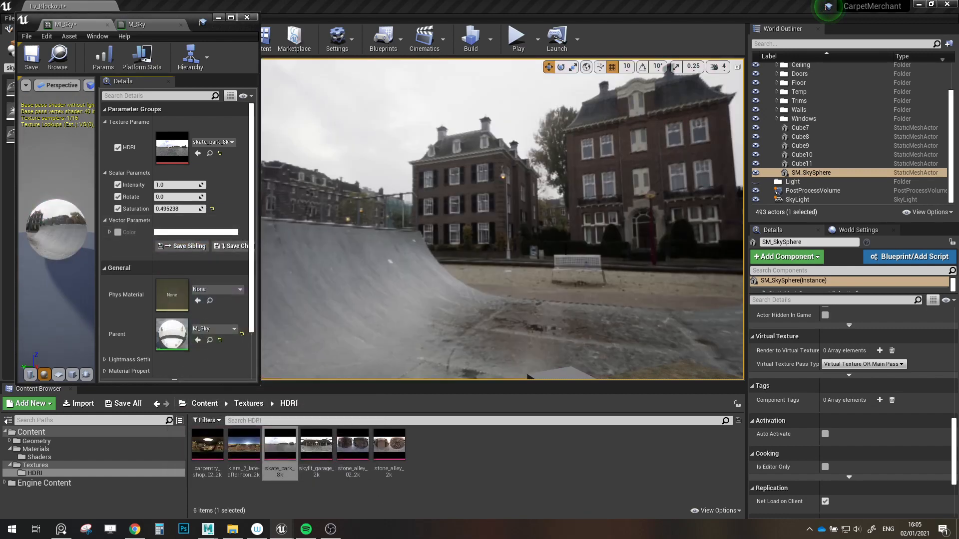
right_drag(502, 218, 545, 115)
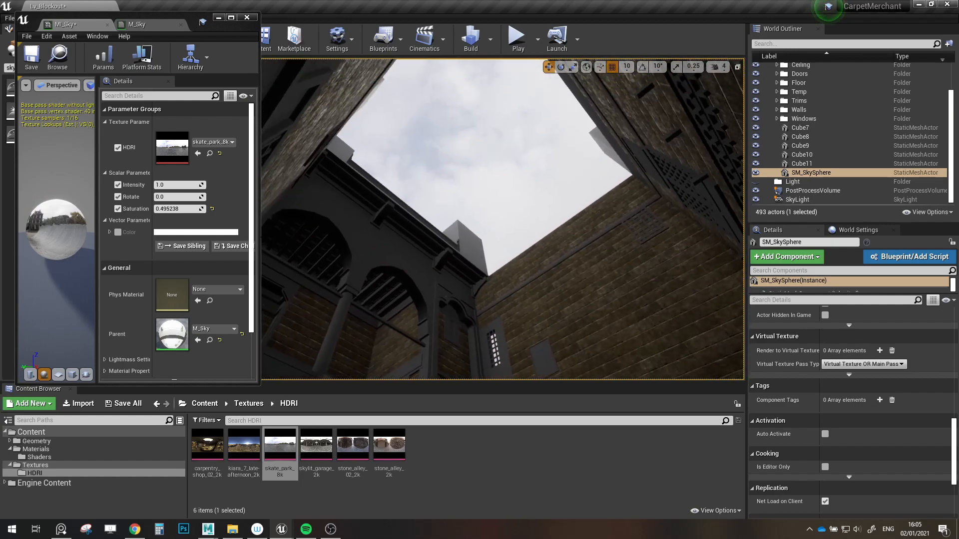
click(211, 209)
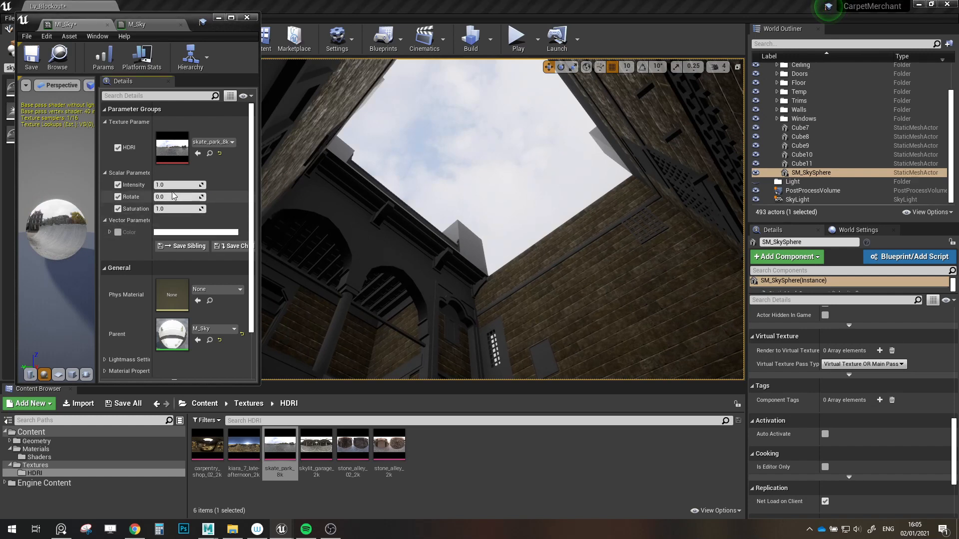
- Set MI_Sky's Rotate to about -0.1, Saturation to about 0.38 and Intensity to about 0.5, then save and close it
drag(173, 194, 150, 193)
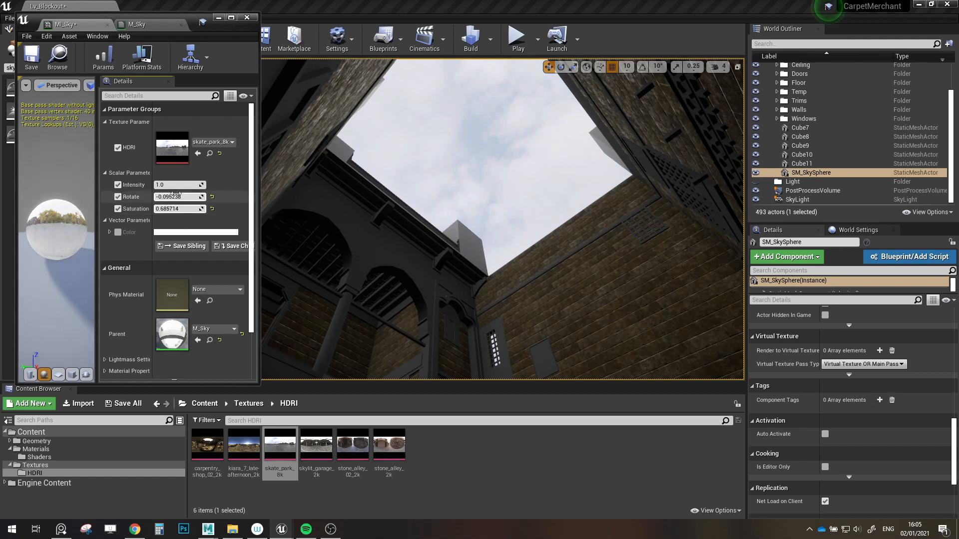
drag(175, 185, 151, 185)
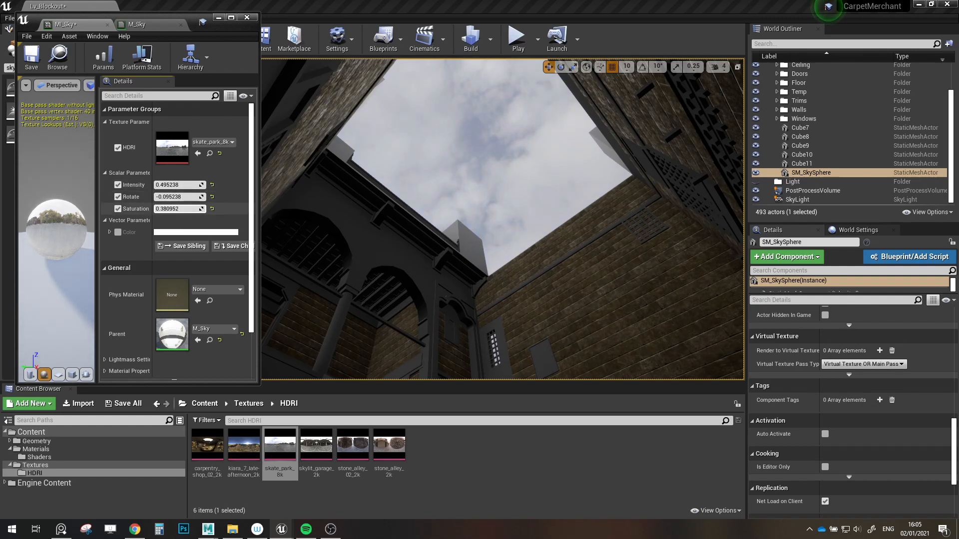
right_drag(400, 225, 389, 277)
click(31, 57)
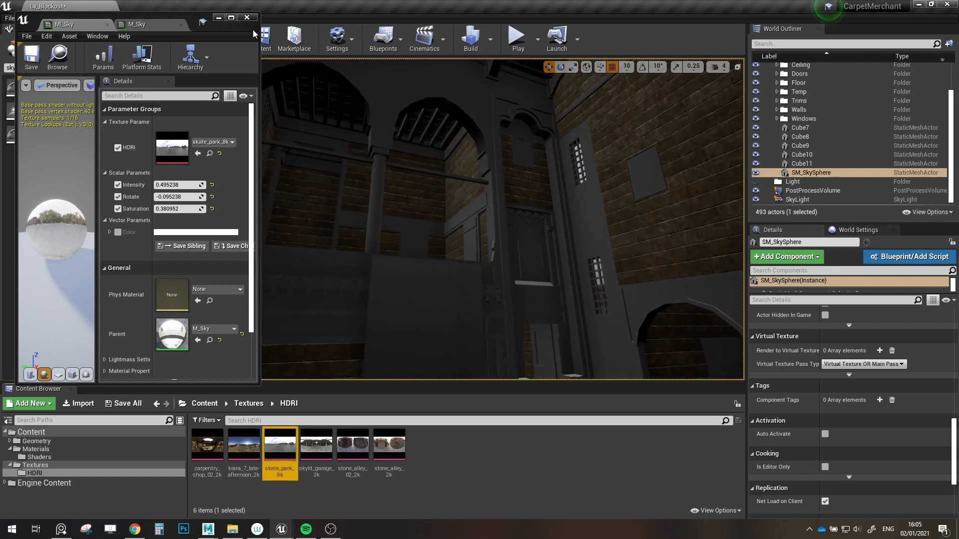
click(247, 18)
- Collapse the Geometry folder in the outliner, select the SkyLight and recapture its scene
right_drag(349, 225, 409, 225)
scroll(844, 422, down, 5)
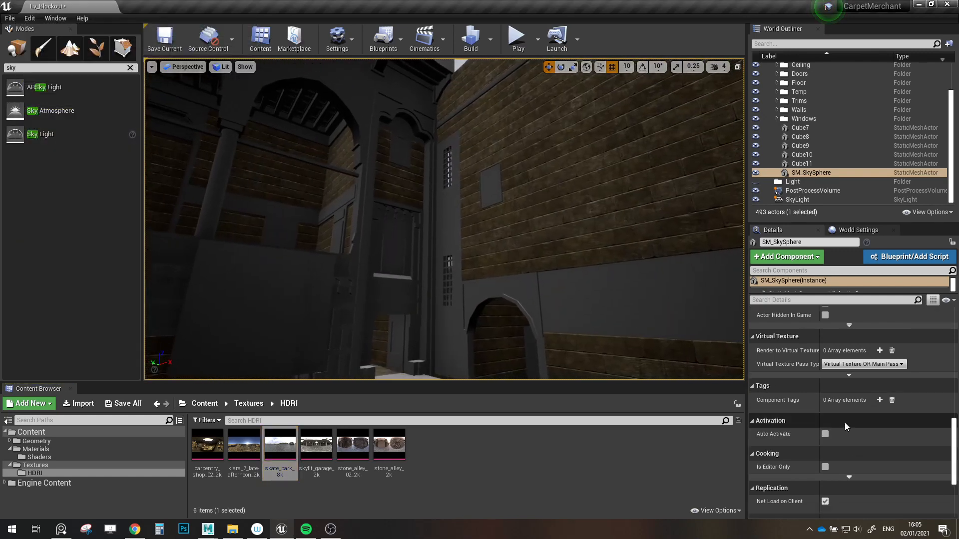
scroll(858, 419, up, 6)
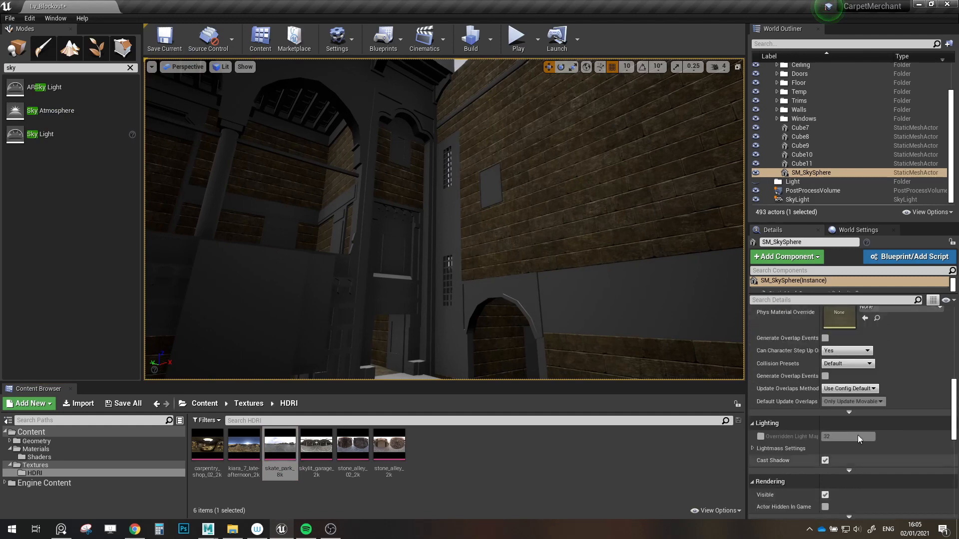
scroll(933, 108, up, 2)
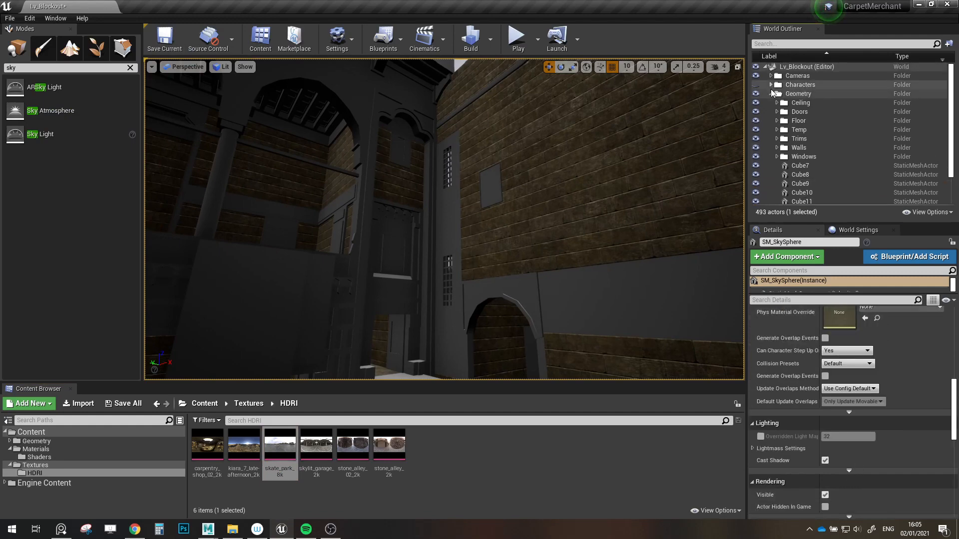
click(771, 93)
double_click(799, 120)
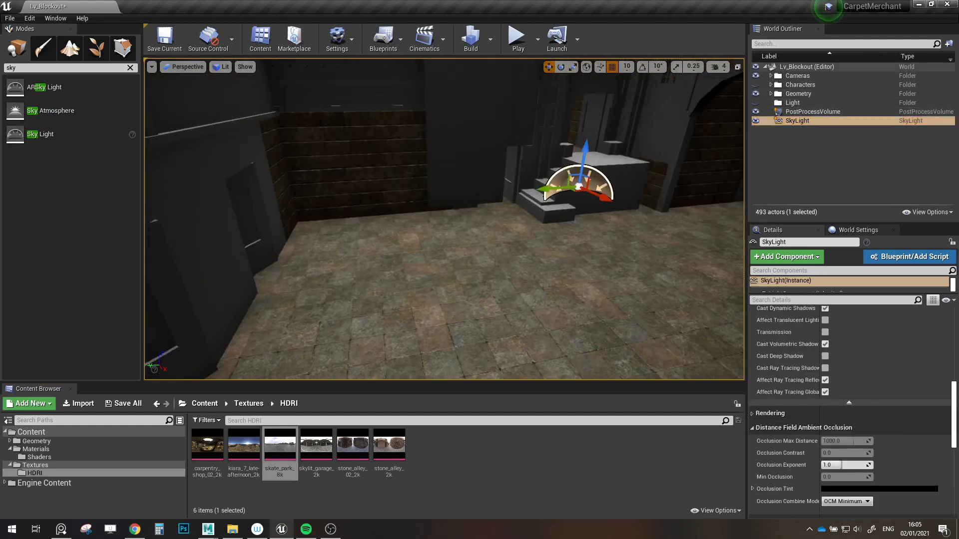
scroll(882, 441, down, 5)
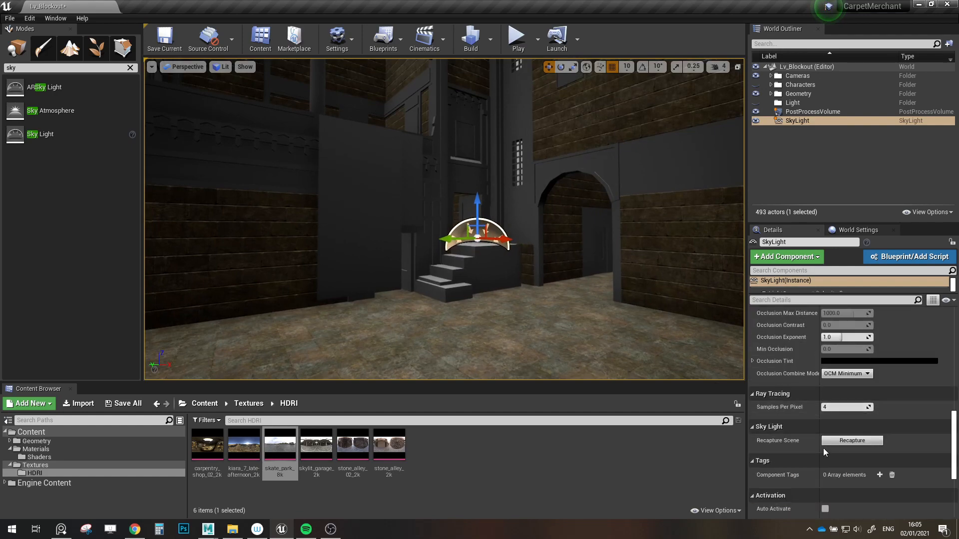
click(838, 444)
right_drag(599, 289, 520, 262)
- Adjust the SkyLight's Intensity Scale, trying 0.5 and settling on 0.75
scroll(856, 385, up, 8)
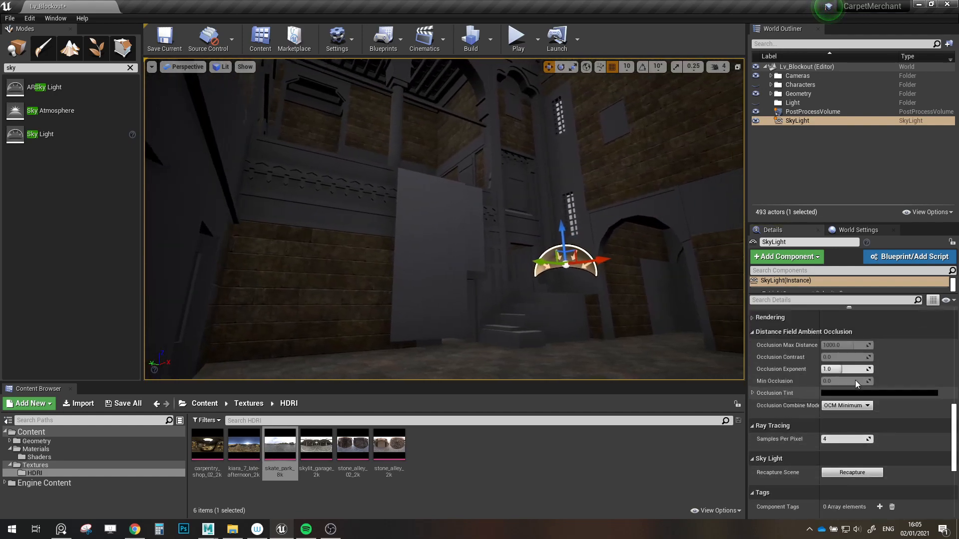
scroll(834, 448, up, 3)
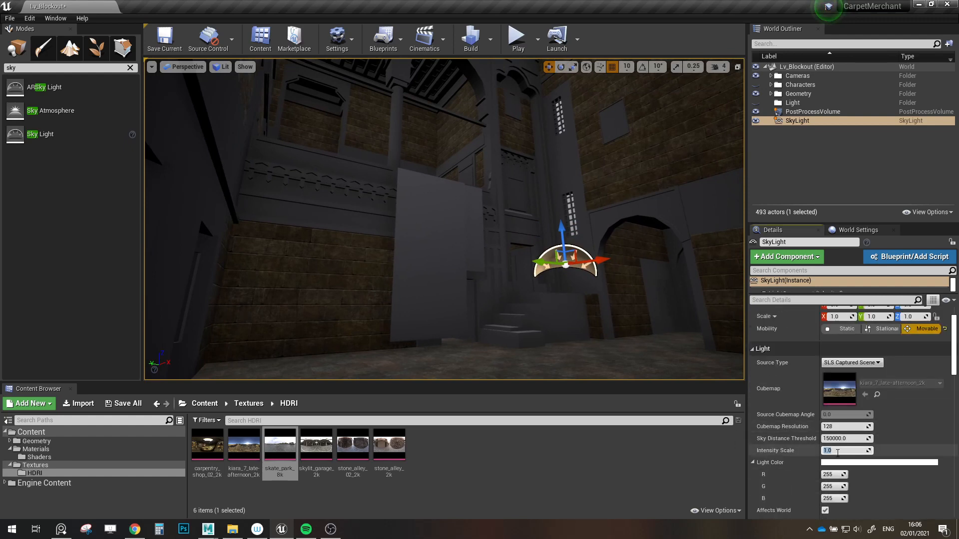
text(0.5)
key(Return)
key(Return)
mouse_move(537, 350)
right_down()
mouse_move(494, 345)
mouse_move(519, 345)
mouse_move(520, 356)
right_up()
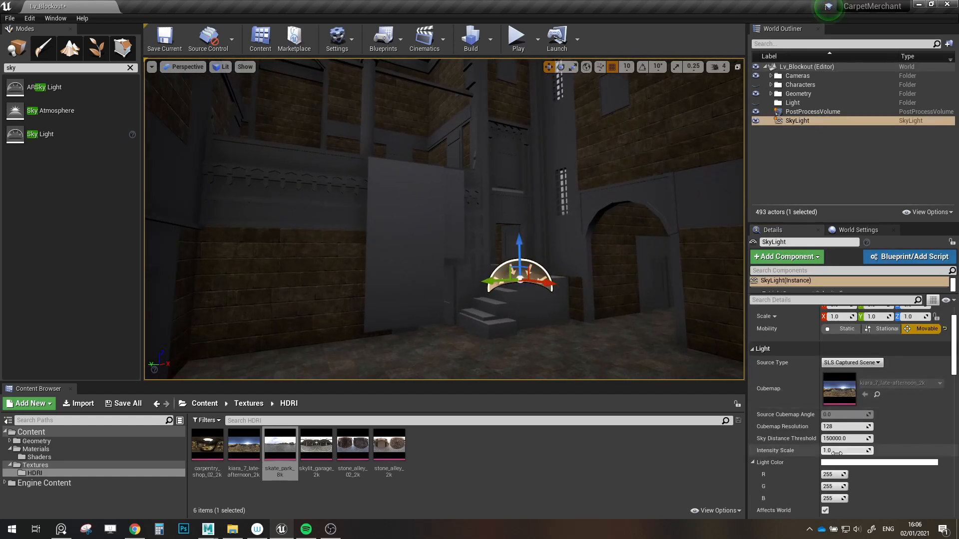
text(0.75)
key(Return)
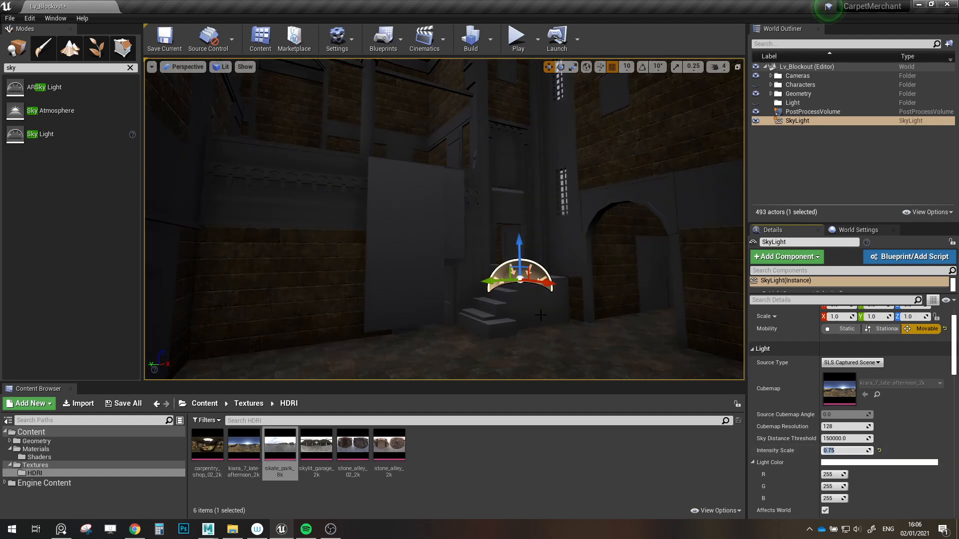
- Deselect the SkyLight and save the level
right_drag(541, 315, 484, 268)
key(Escape)
key(ctrl+s)
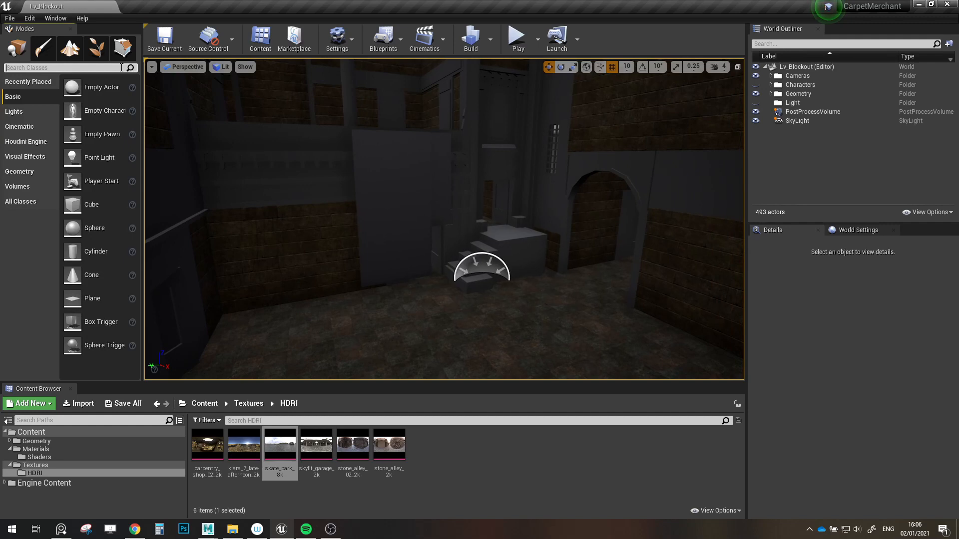
- Find the Directional Light actor, place it on the courtyard floor and set its mobility to Movable
text(dire)
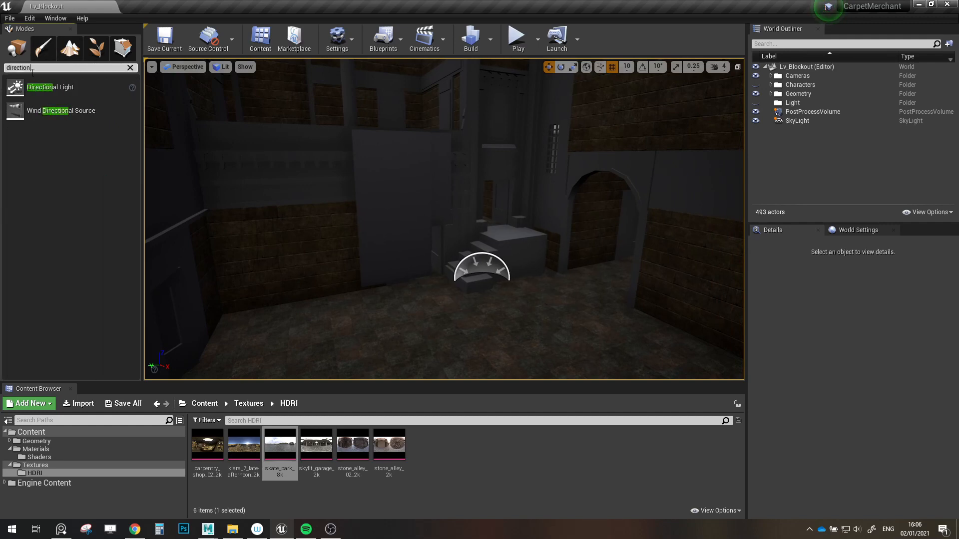
text(ction)
drag(45, 87, 404, 284)
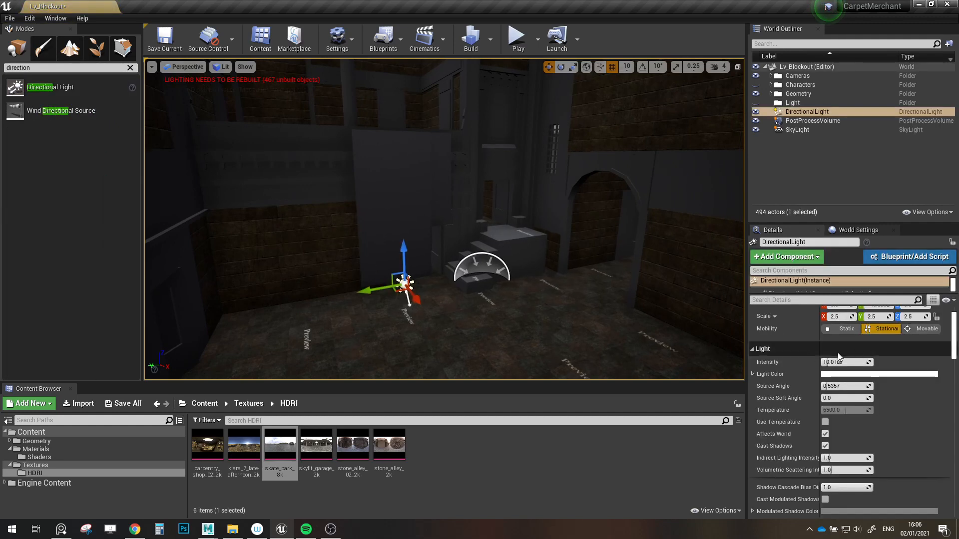
click(919, 333)
- Rotate the DirectionalLight, using local axes, to aim sunlight at the brick wall and the courtyard floor beneath the balcony
mouse_move(434, 308)
right_down()
mouse_move(463, 279)
mouse_move(434, 308)
right_up()
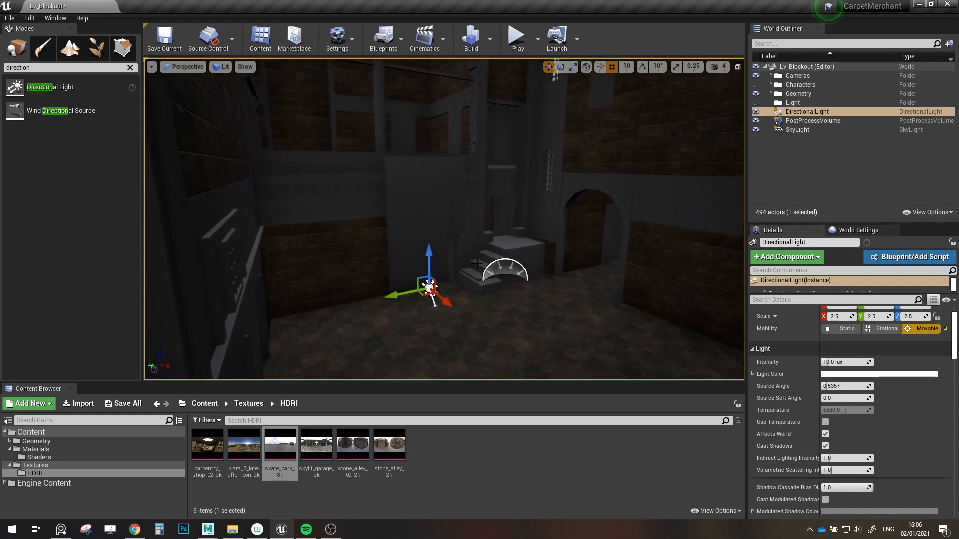
key(e)
drag(434, 308, 457, 309)
click(587, 67)
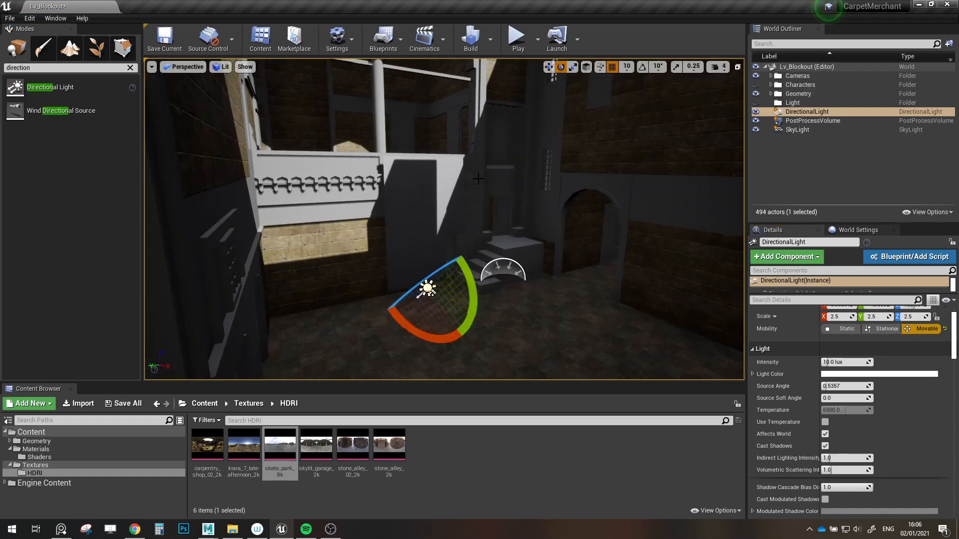
drag(464, 273, 430, 290)
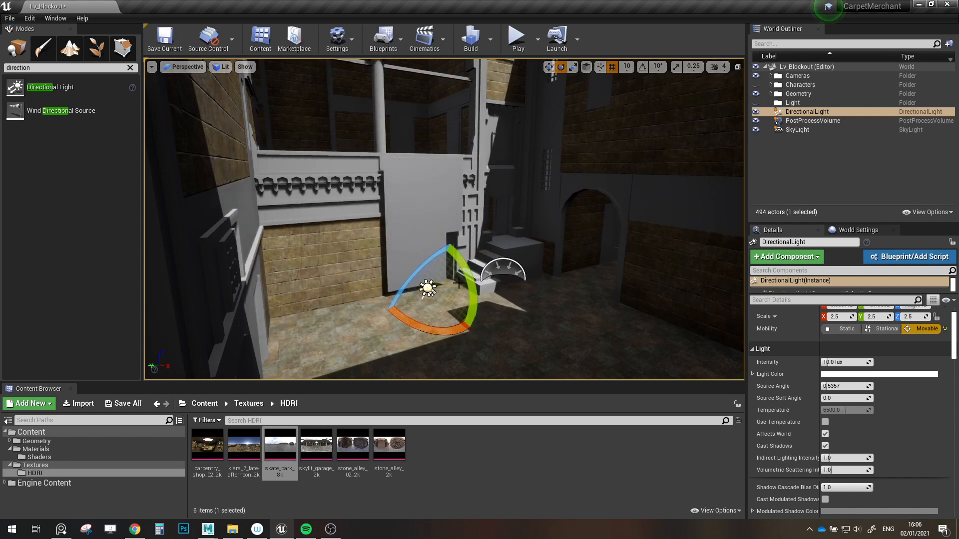
- Return the gizmo to world space and turn the DirectionalLight about the vertical axis to shift the sunlight across the balcony facade
click(589, 66)
right_drag(549, 165, 550, 134)
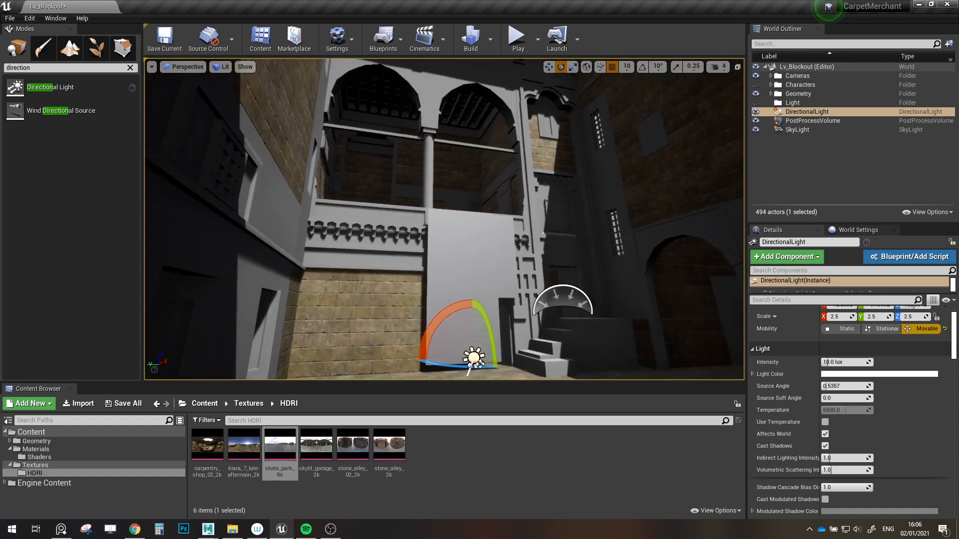
mouse_move(430, 340)
right_down()
mouse_move(452, 344)
mouse_move(430, 354)
right_up()
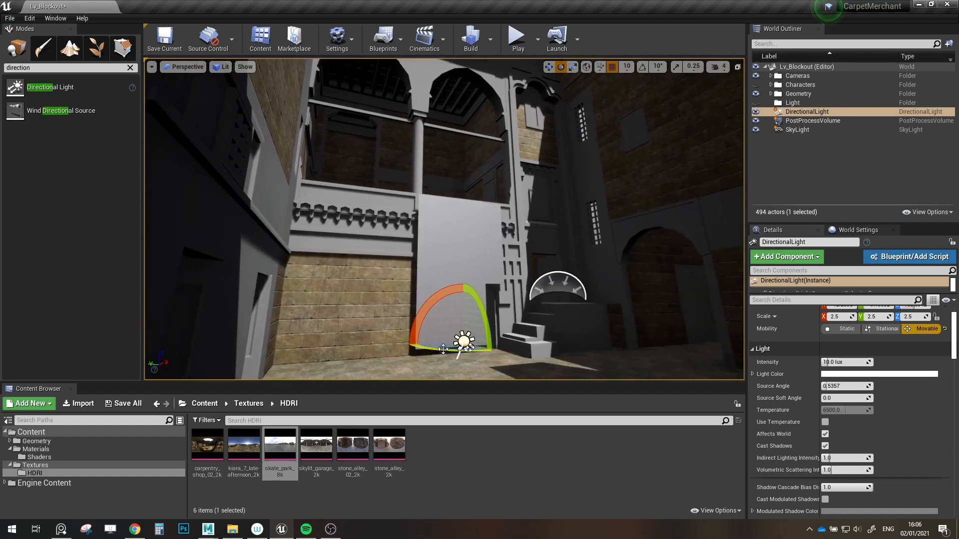
drag(443, 349, 514, 349)
drag(482, 304, 481, 311)
- Lower the DirectionalLight's Intensity to about 4.74 lux and fine-tune its rotation around the vertical axis
mouse_move(842, 363)
mouse_down()
mouse_move(819, 363)
mouse_move(849, 363)
mouse_move(814, 363)
mouse_move(829, 363)
mouse_up()
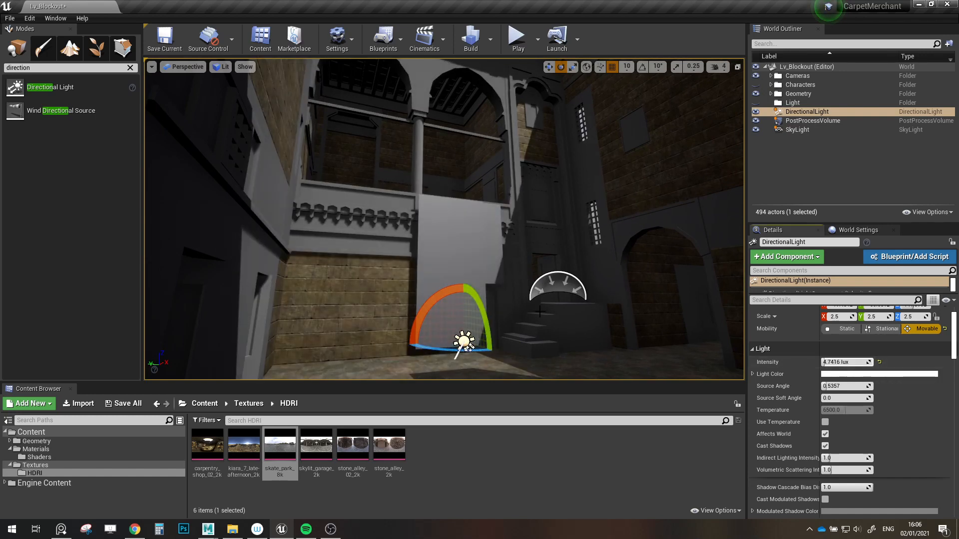
drag(457, 348, 470, 347)
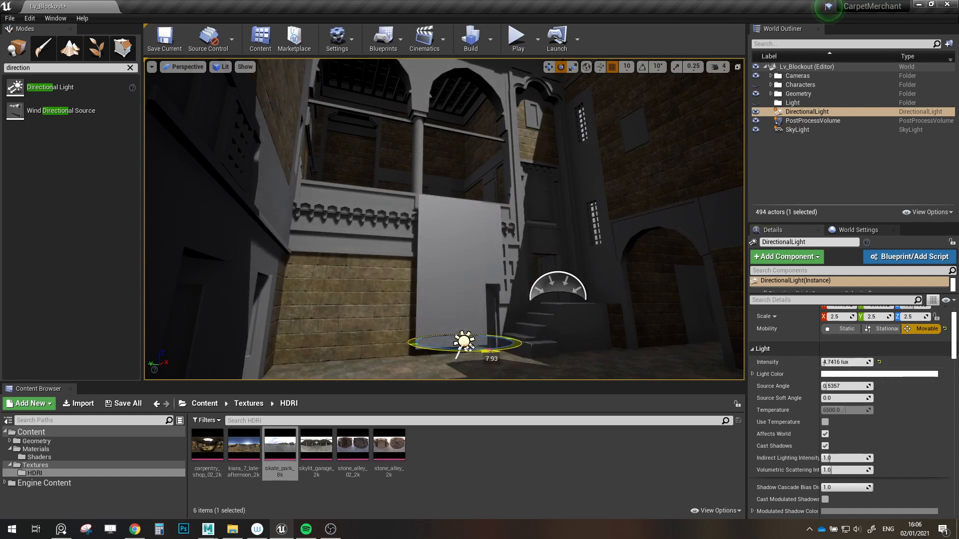
drag(483, 316, 470, 346)
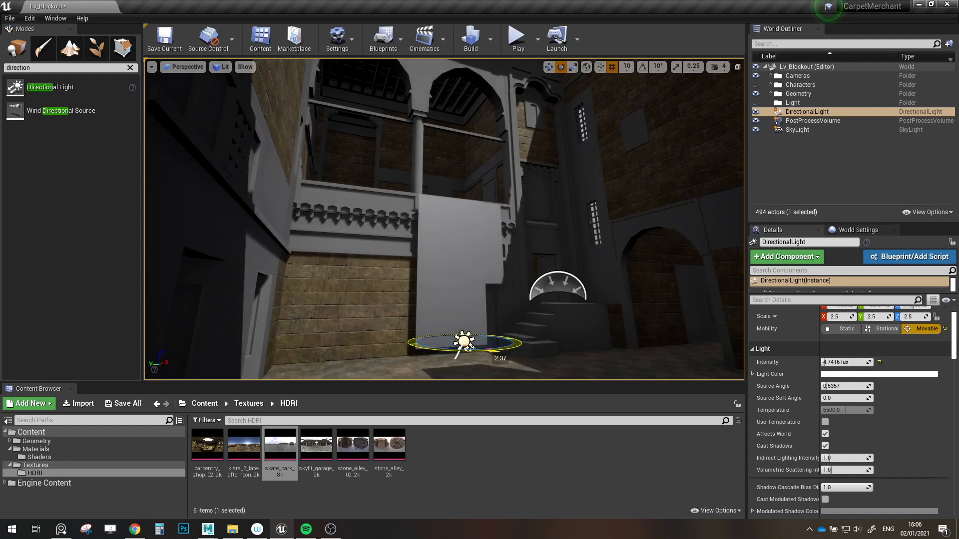
right_drag(470, 347, 319, 375)
key(Escape)
right_drag(445, 220, 375, 234)
- Move the DirectionalLight and SkyLight into the Light folder of the outliner and collapse the folder
click(828, 128)
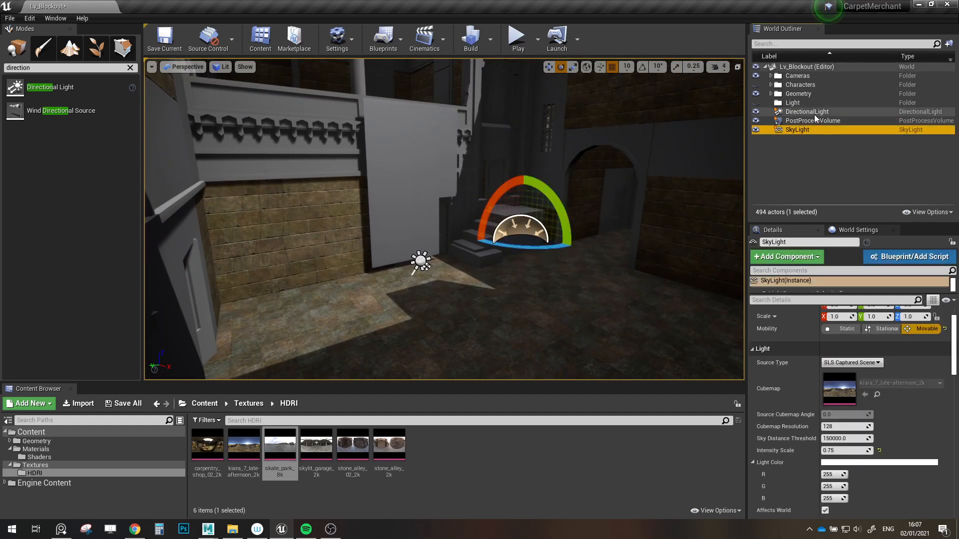
ctrl+click(814, 113)
drag(814, 113, 793, 103)
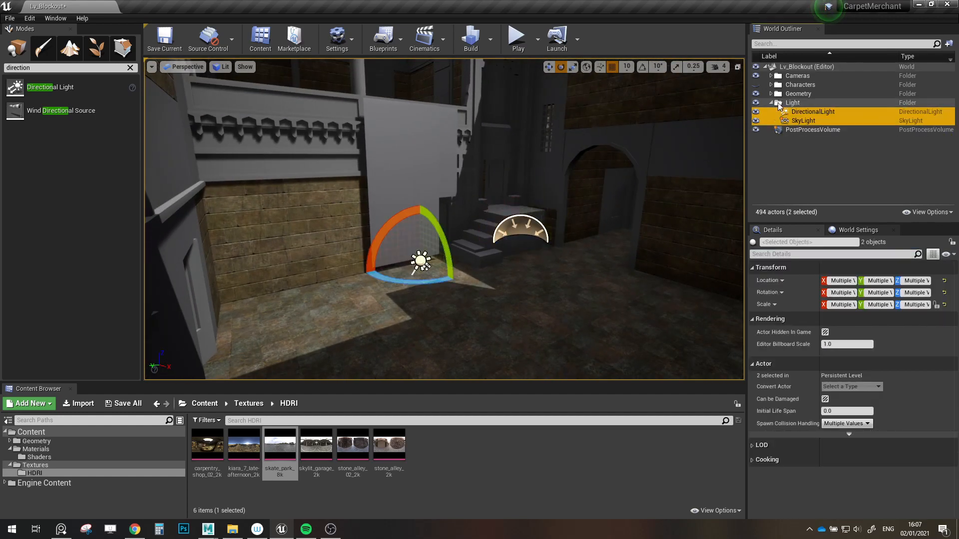
click(771, 103)
- Select the PostProcessVolume and filter its details to check the exposure settings
click(789, 111)
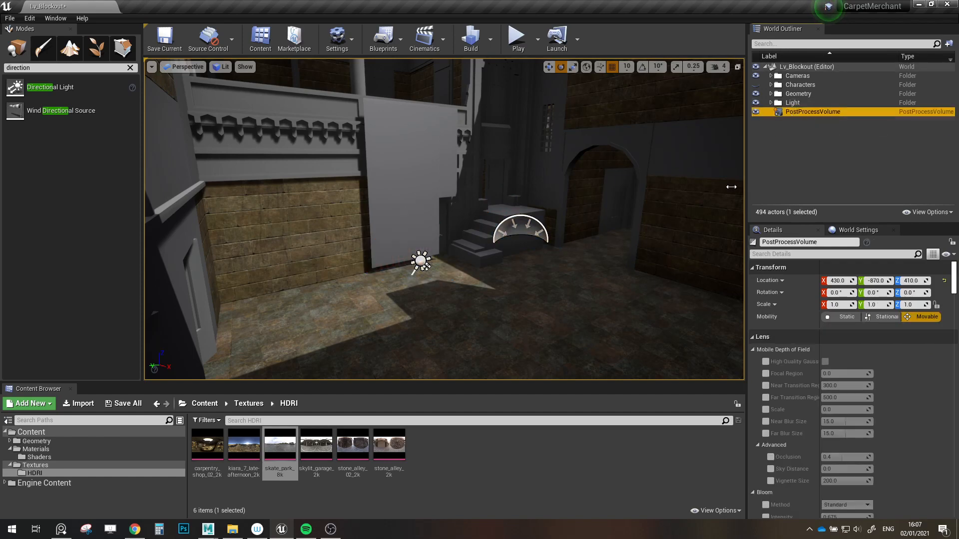
right_drag(731, 187, 704, 187)
key(w)
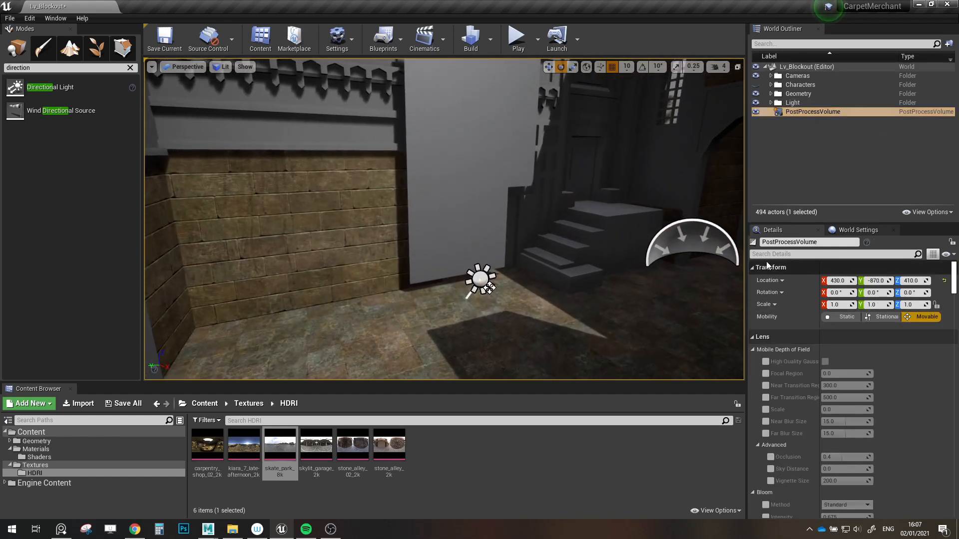
key(s)
right_drag(484, 296, 411, 145)
scroll(400, 173, up, 2)
key(s)
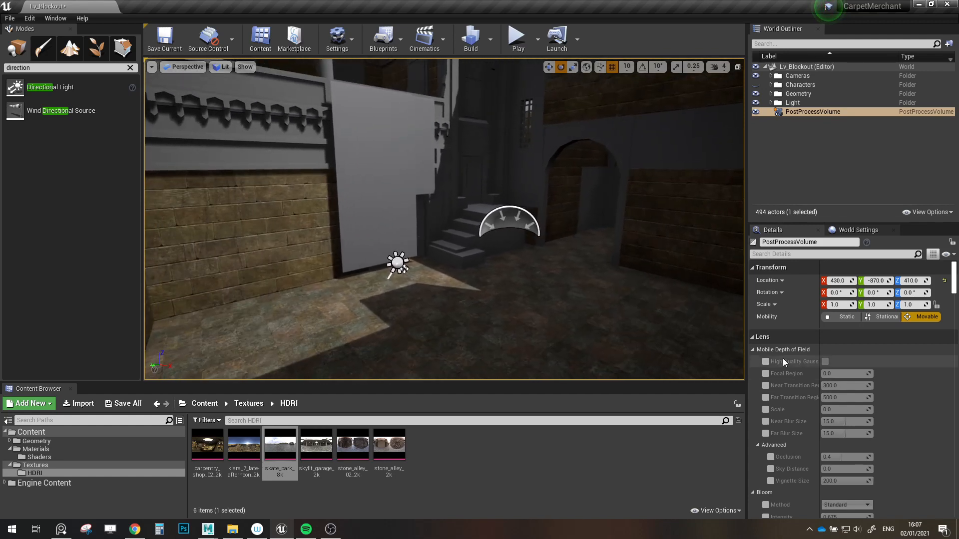
click(779, 255)
text(expos)
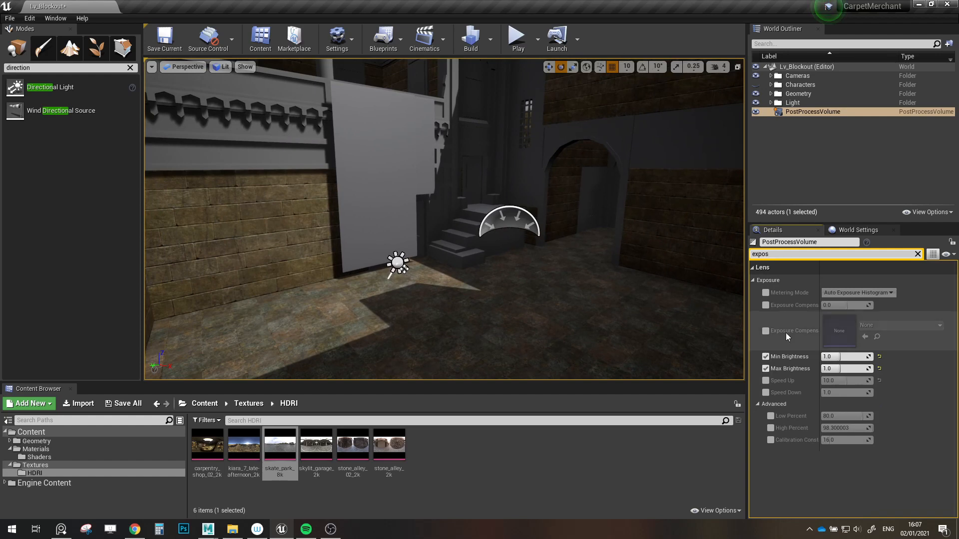
- Filter the PostProcessVolume's details to check the Infinite Extent (Unbound) option, and clear the filter
double_click(844, 259)
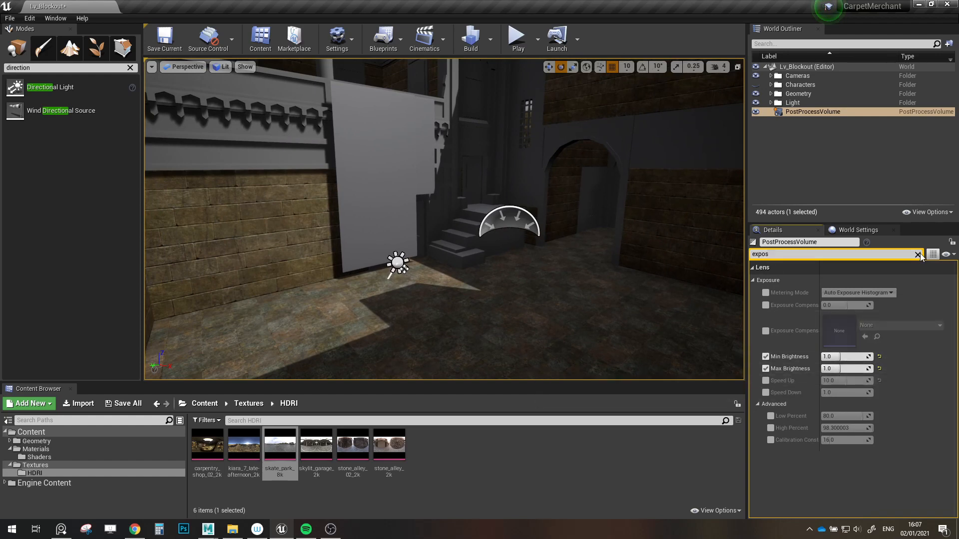
text(inf)
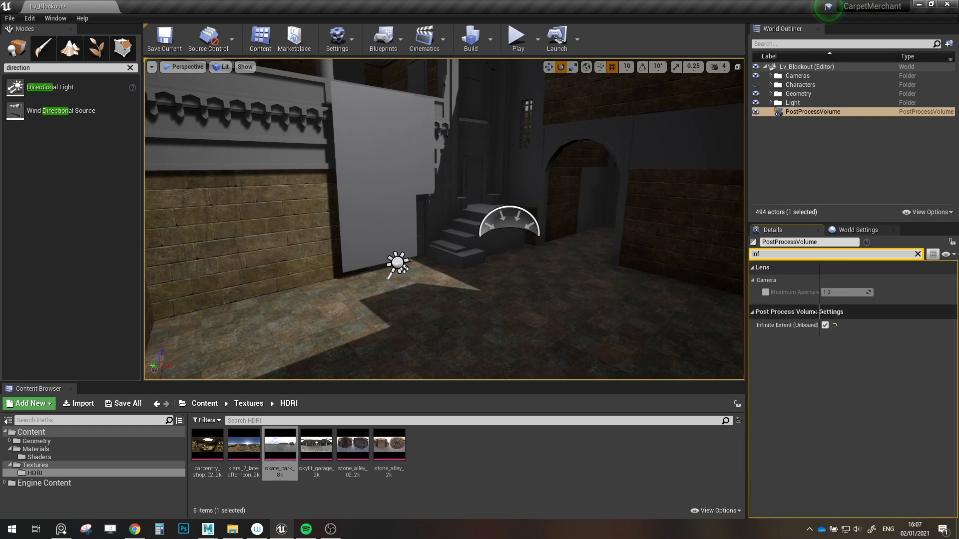
right_drag(624, 300, 676, 204)
key(w)
click(917, 254)
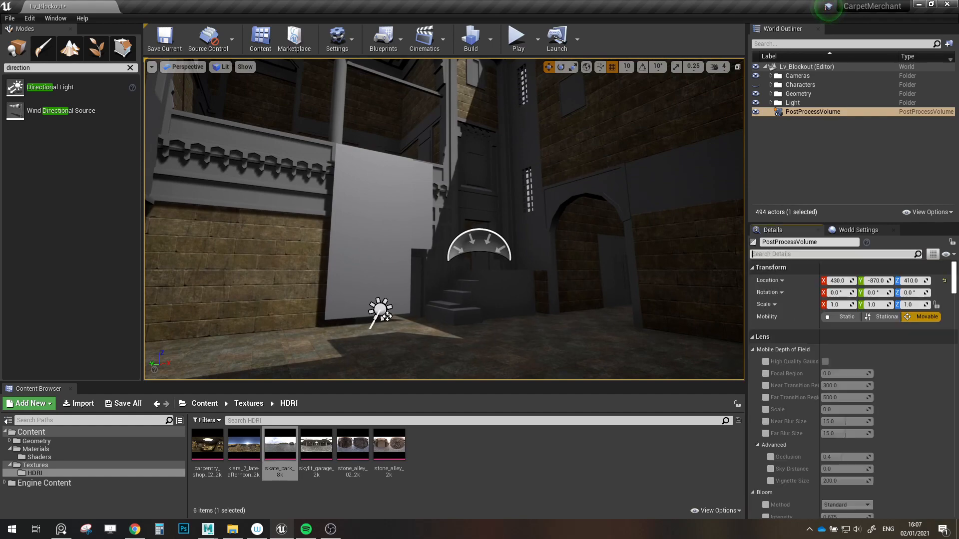
- Filter the PostProcessVolume's details for ambient settings and enable the Ambient Occlusion Intensity and Radius overrides
right_drag(690, 240, 710, 284)
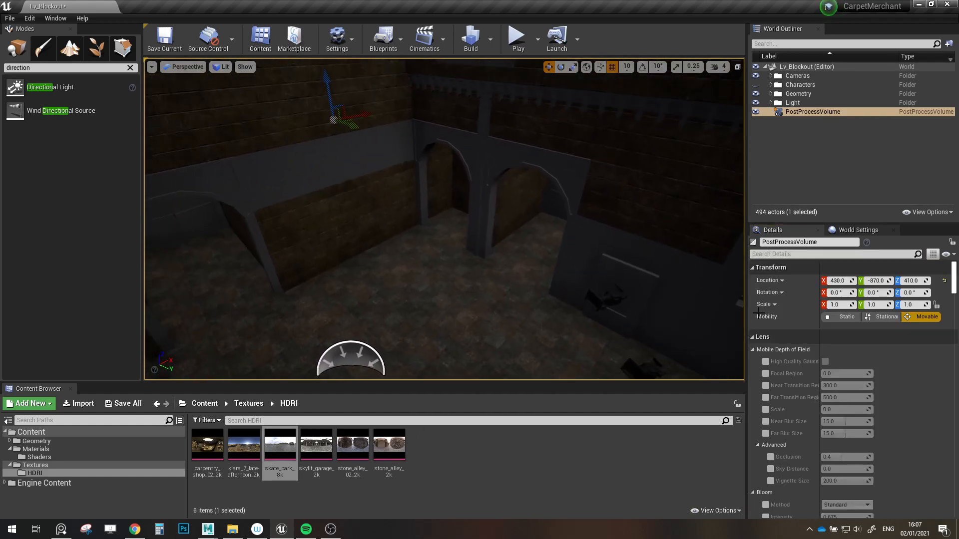
click(782, 254)
text(ambient)
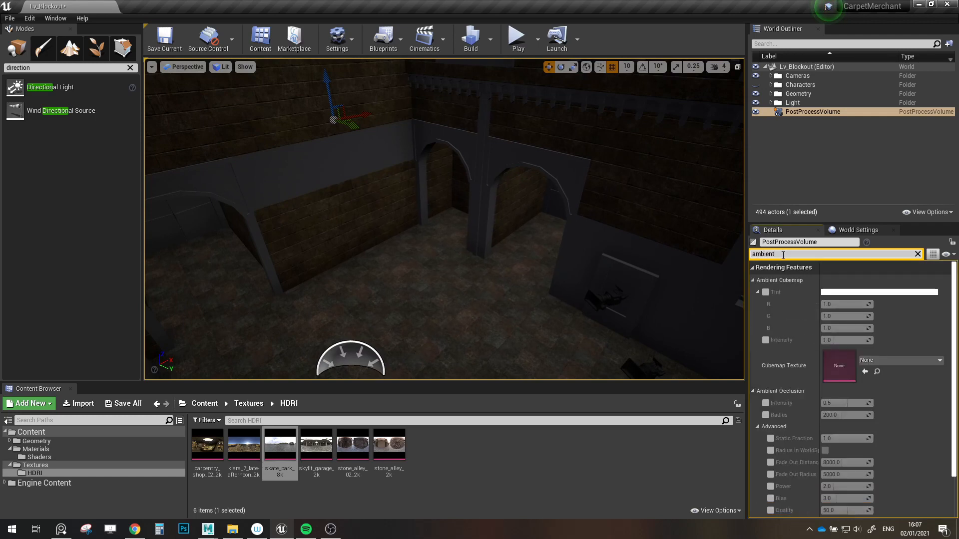
scroll(822, 351, down, 2)
click(766, 362)
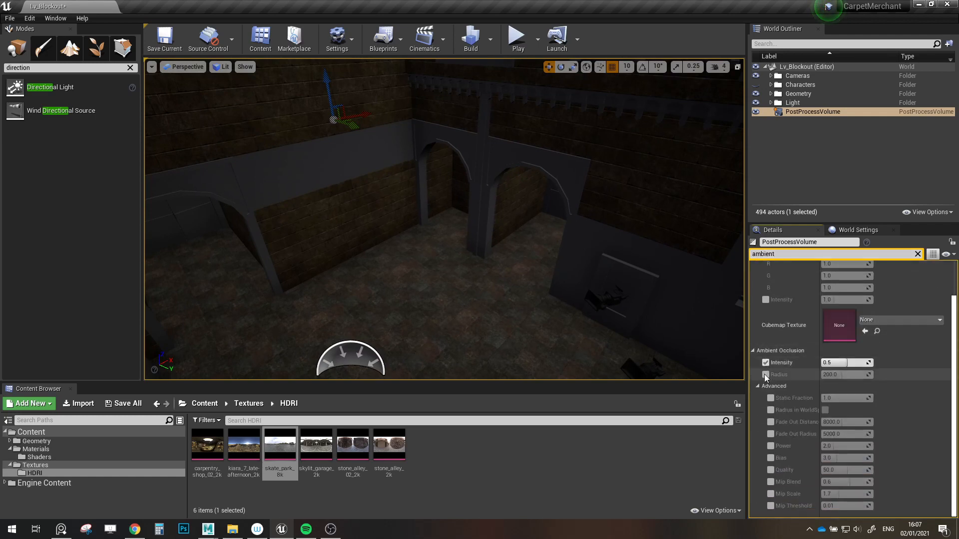
click(766, 374)
- Try Ambient Occlusion Intensity values of 0 and about 0.75 to compare the shading in the courtyard
right_drag(590, 299, 563, 314)
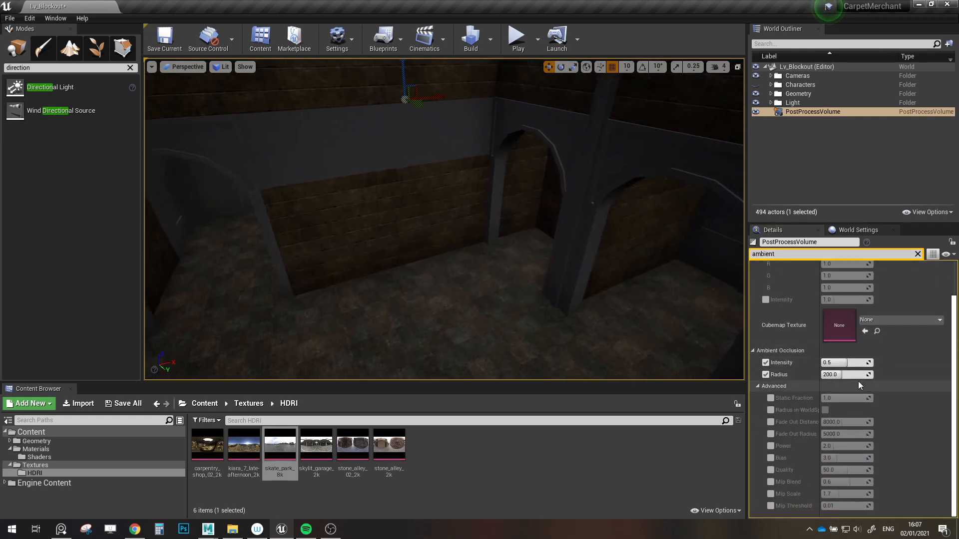
mouse_move(846, 363)
mouse_down()
mouse_move(856, 363)
mouse_move(843, 363)
mouse_up()
mouse_move(458, 286)
right_down()
mouse_move(475, 304)
mouse_move(458, 285)
right_up()
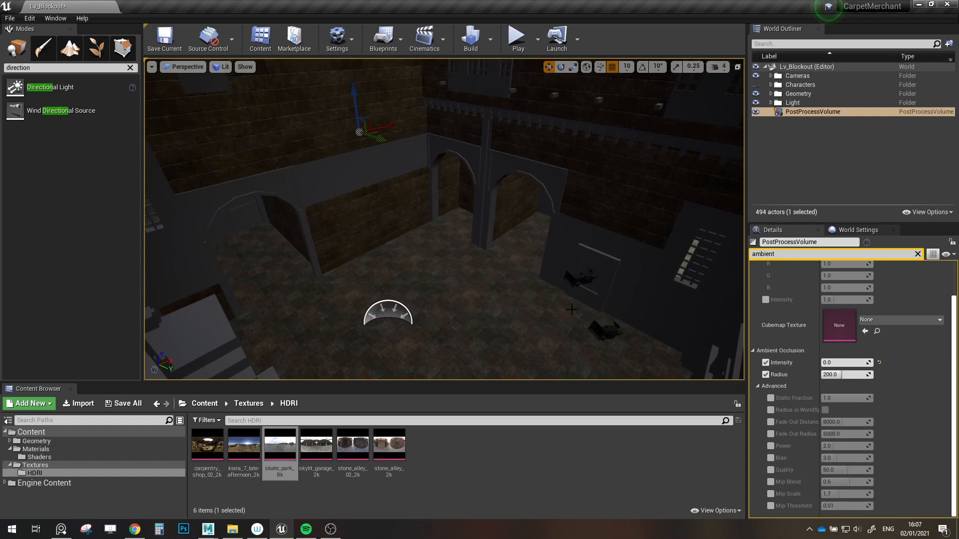
right_drag(392, 255, 454, 270)
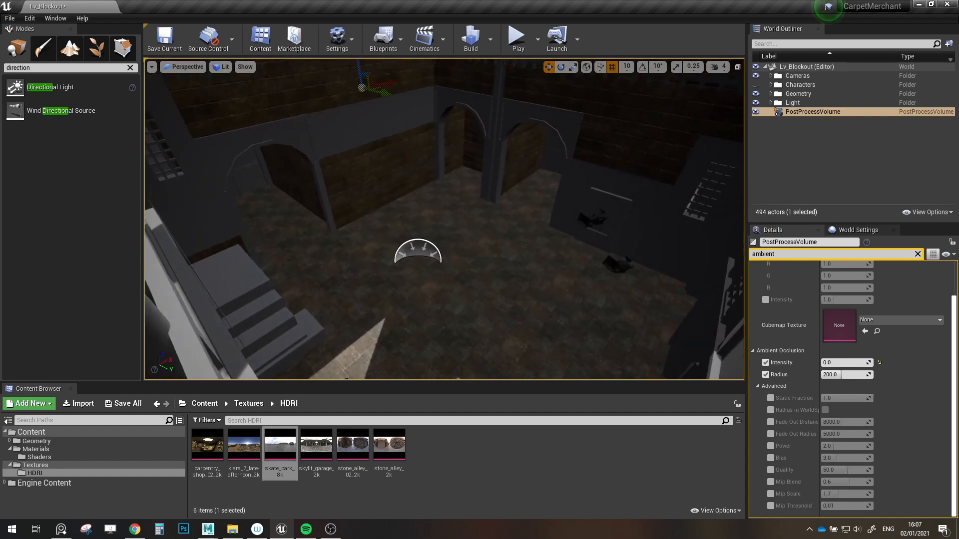
right_drag(537, 290, 525, 299)
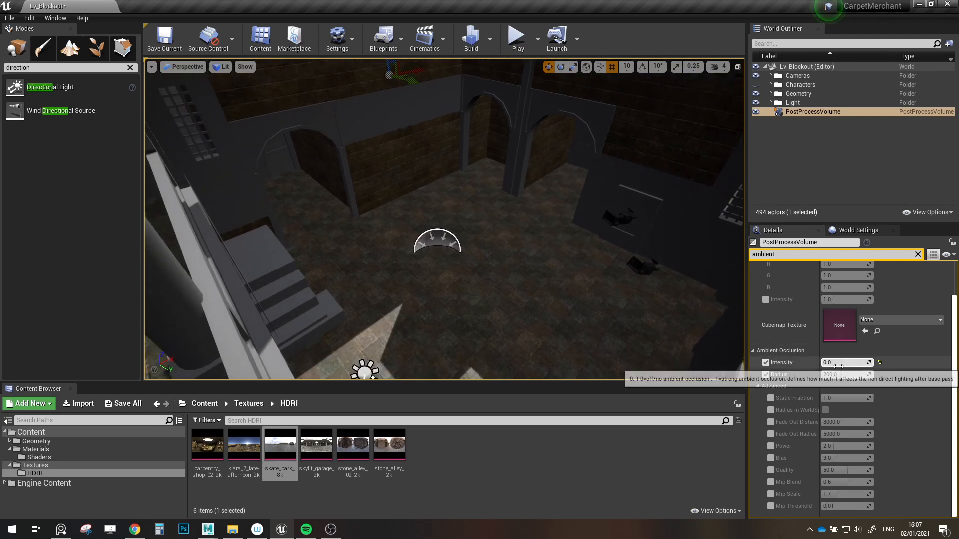
drag(836, 363, 840, 363)
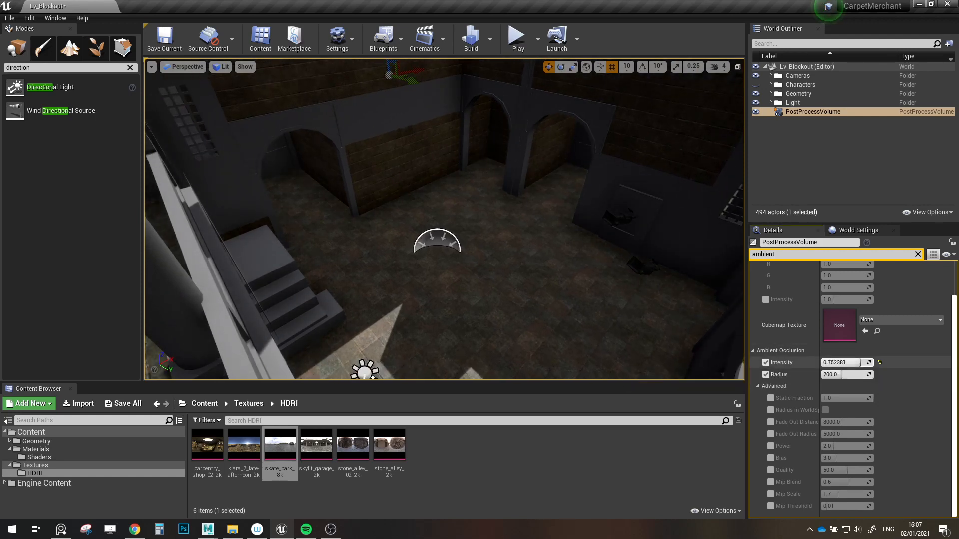
- Set the Ambient Occlusion Radius to about 110 and its Intensity to 0.4, and deselect the PostProcessVolume
mouse_move(582, 279)
right_down()
mouse_move(574, 210)
mouse_move(599, 209)
mouse_move(590, 215)
mouse_move(585, 272)
right_up()
drag(831, 375, 832, 375)
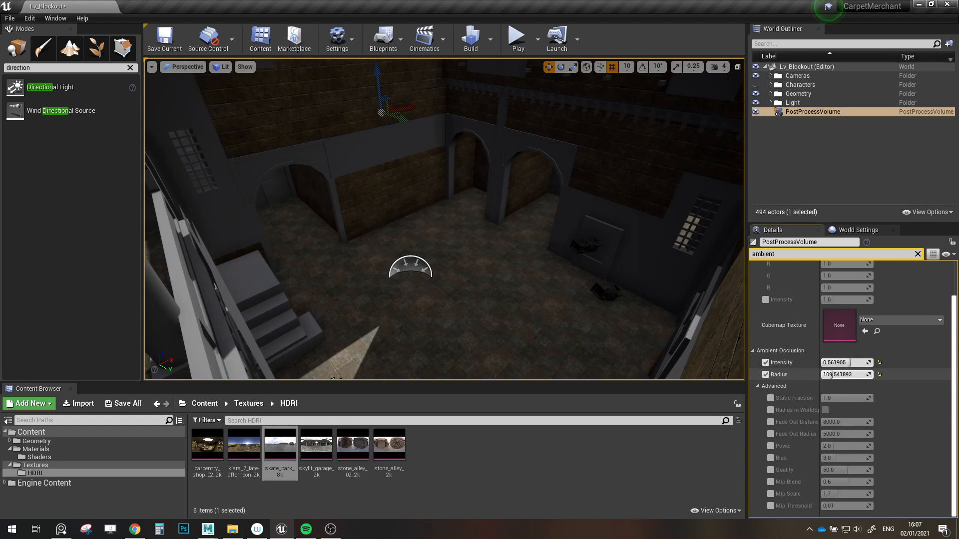
drag(870, 363, 844, 363)
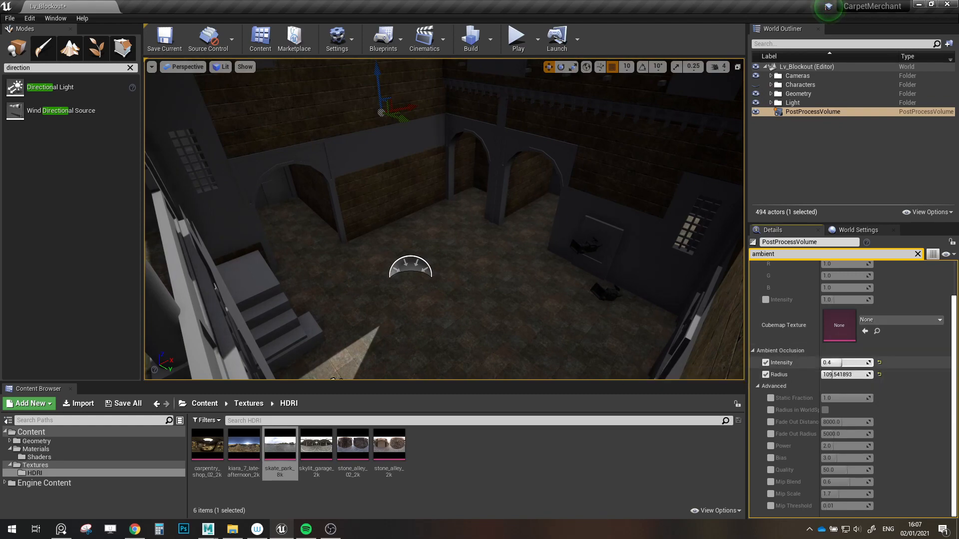
right_drag(582, 279, 445, 290)
key(Escape)
right_drag(455, 220, 542, 197)
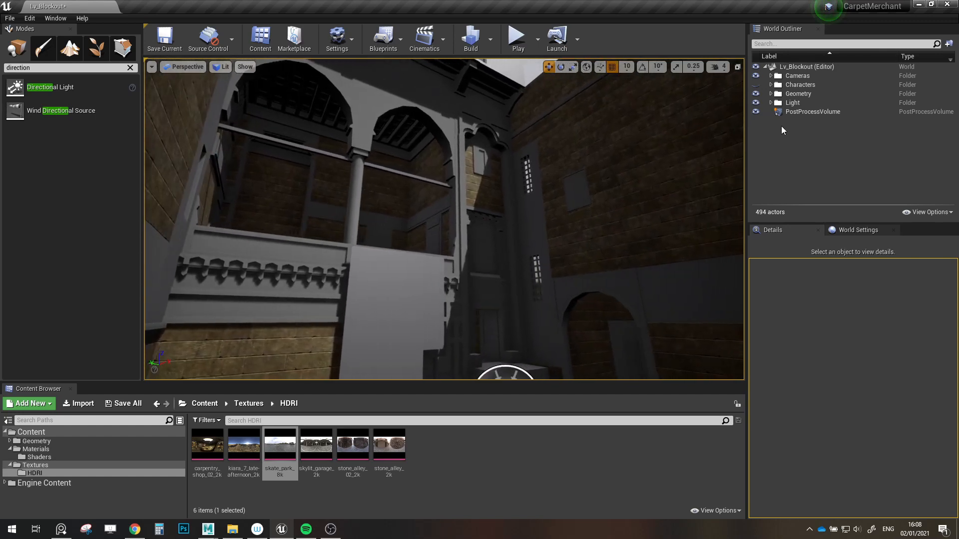
- Reselect the DirectionalLight in the Light folder, try an Intensity of about 3.27 lux and undo the last change
click(771, 103)
double_click(803, 110)
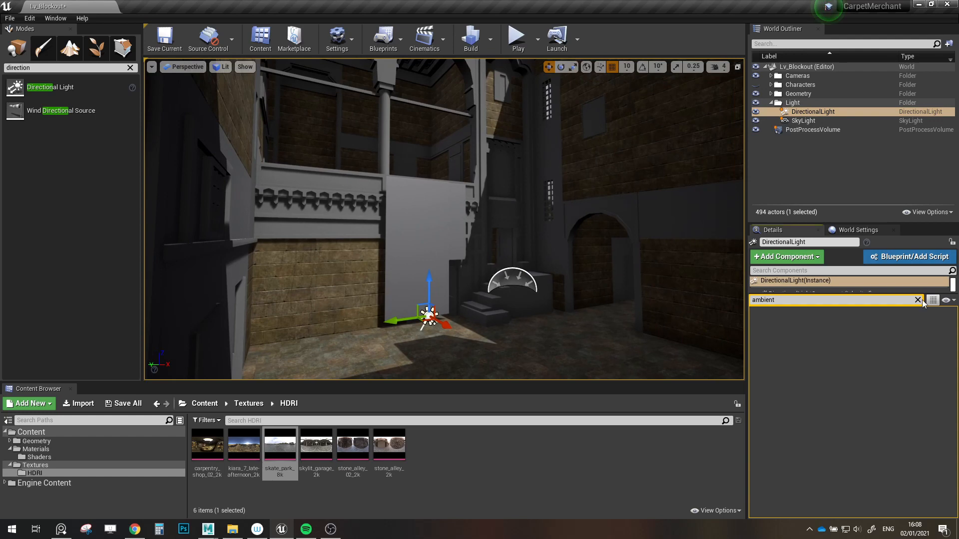
click(919, 300)
mouse_move(849, 396)
mouse_down()
mouse_move(860, 396)
mouse_move(851, 396)
mouse_up()
key(ctrl+z)
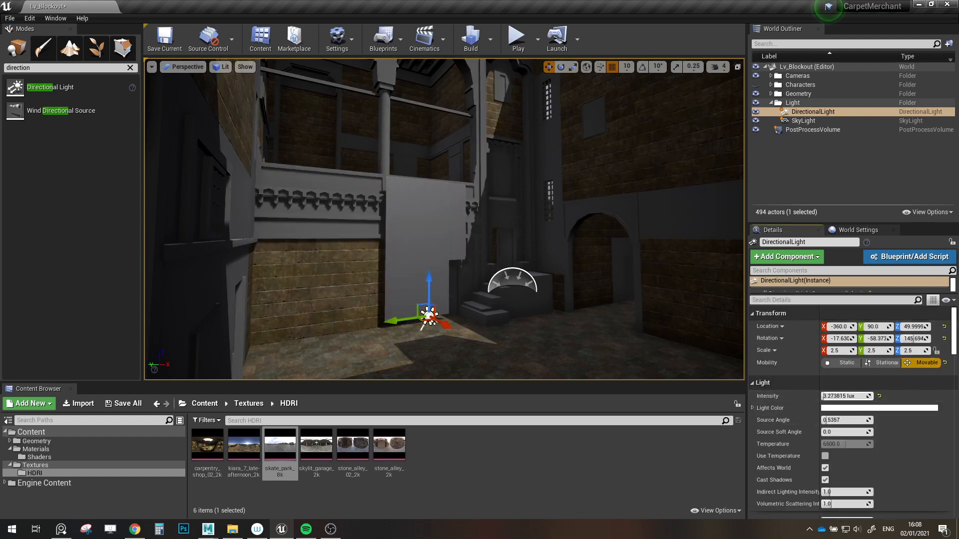
- Select the SkyLight and change its Source Type to SLS Specified Cubemap
click(805, 121)
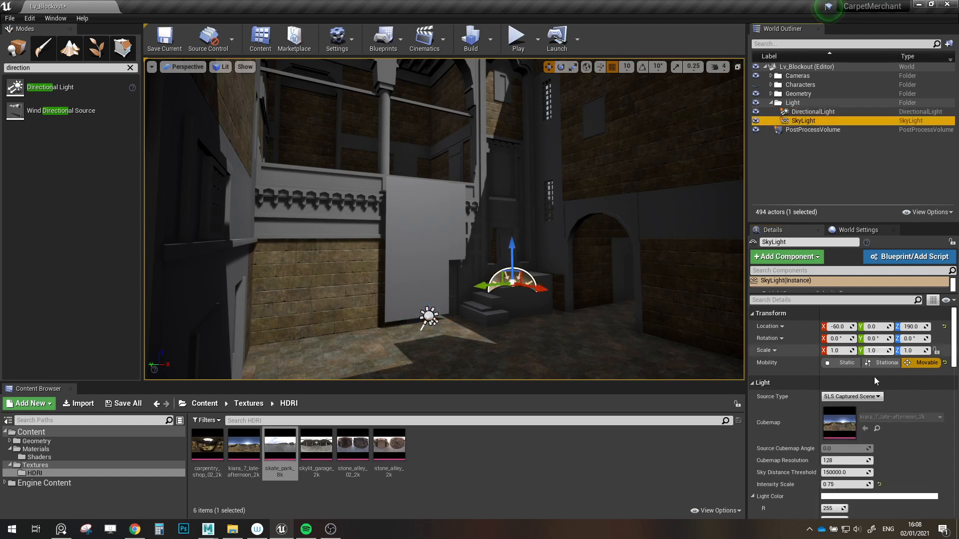
click(850, 397)
click(848, 412)
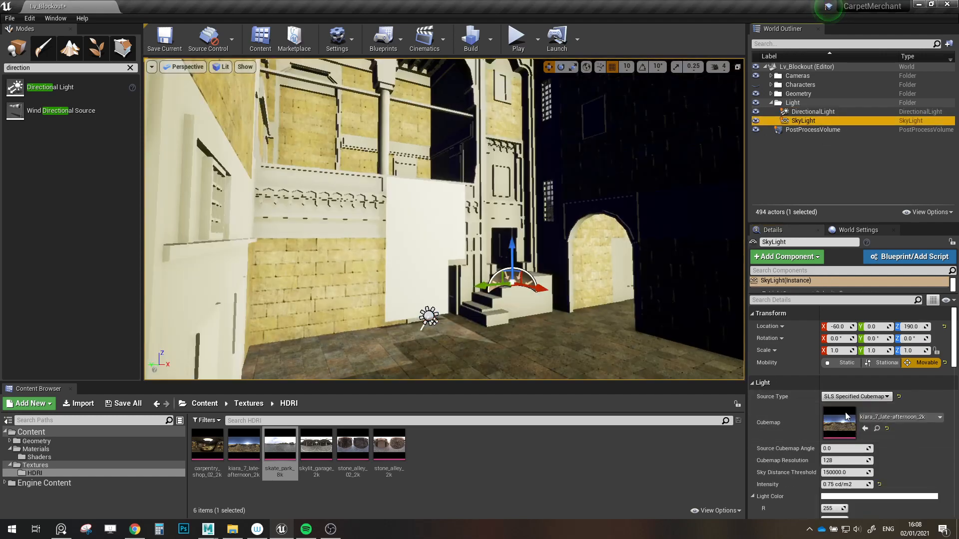
- Try skate_park_8k, skylit_garage_2k, stone_alley_2k and stone_alley_02_2k as the SkyLight's Cubemap to compare the courtyard lighting
drag(280, 445, 825, 431)
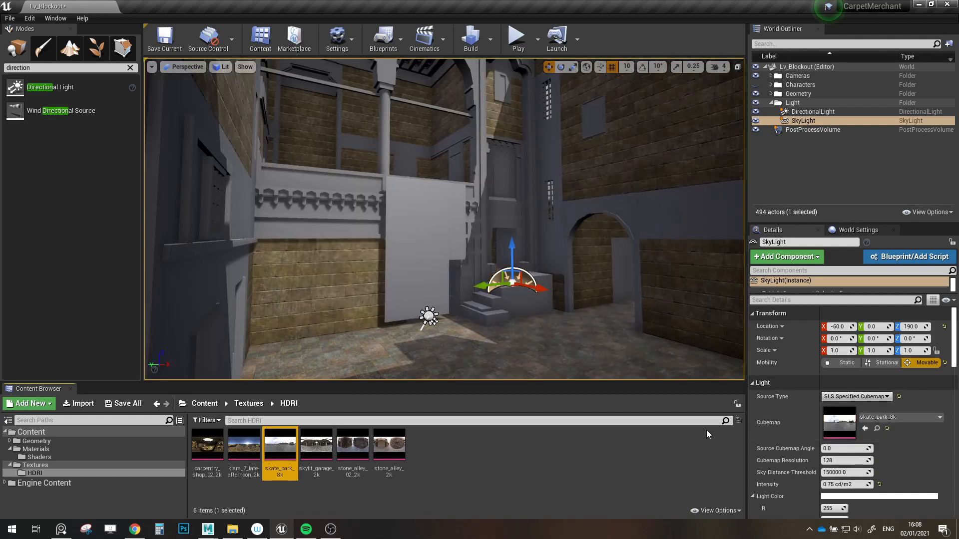
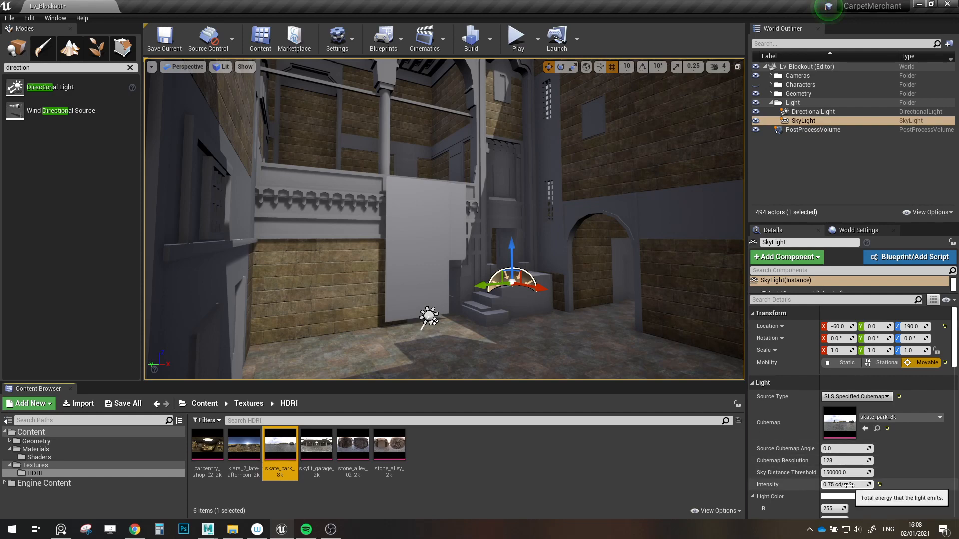
drag(318, 455, 836, 417)
right_drag(549, 250, 574, 240)
drag(389, 444, 830, 429)
right_drag(582, 352, 537, 357)
drag(353, 445, 829, 423)
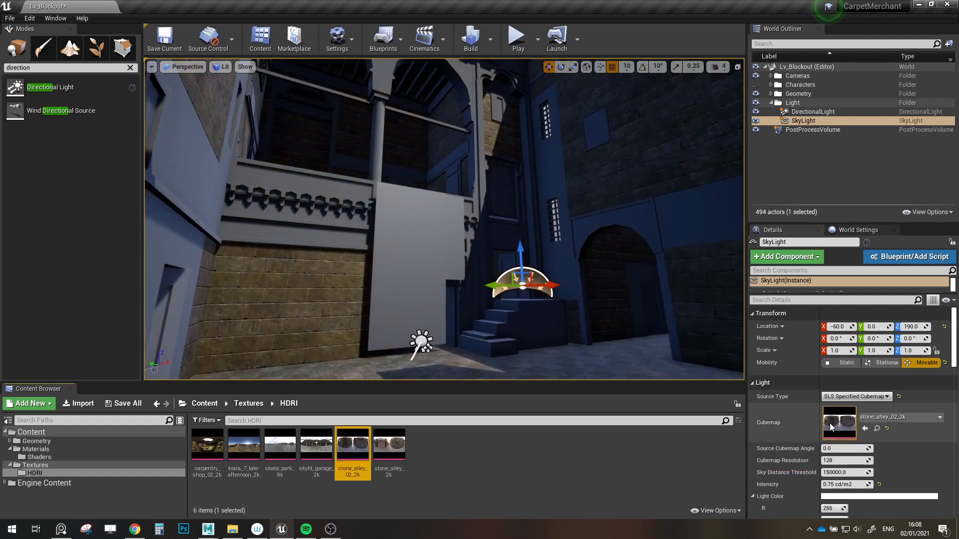
- Assign stone_alley_2k as the SkyLight's Cubemap, try an Intensity of 1.5 cd/m2 and set it back to 1.0
drag(389, 445, 830, 423)
right_drag(582, 300, 559, 235)
click(839, 484)
text(1.5)
key(Return)
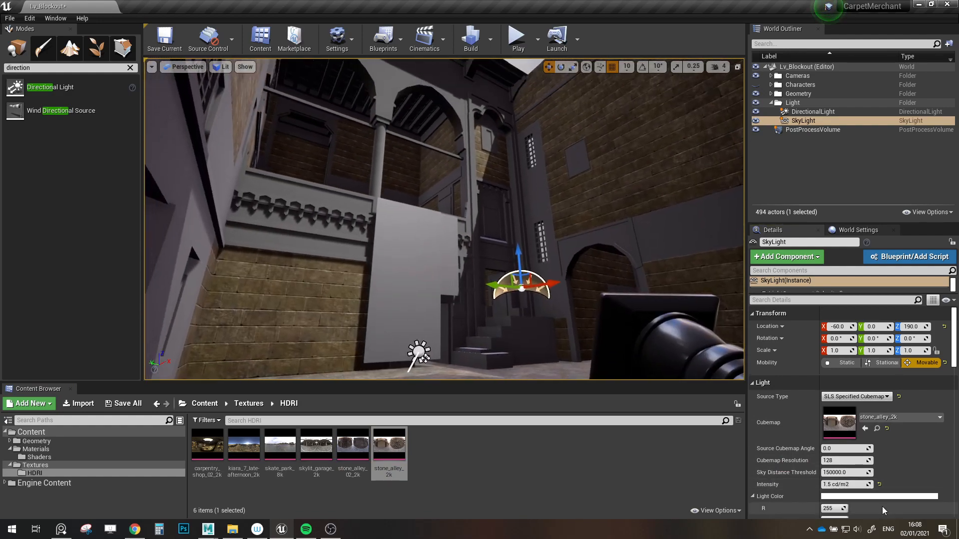
mouse_move(839, 485)
mouse_down()
mouse_move(824, 485)
mouse_move(841, 486)
mouse_up()
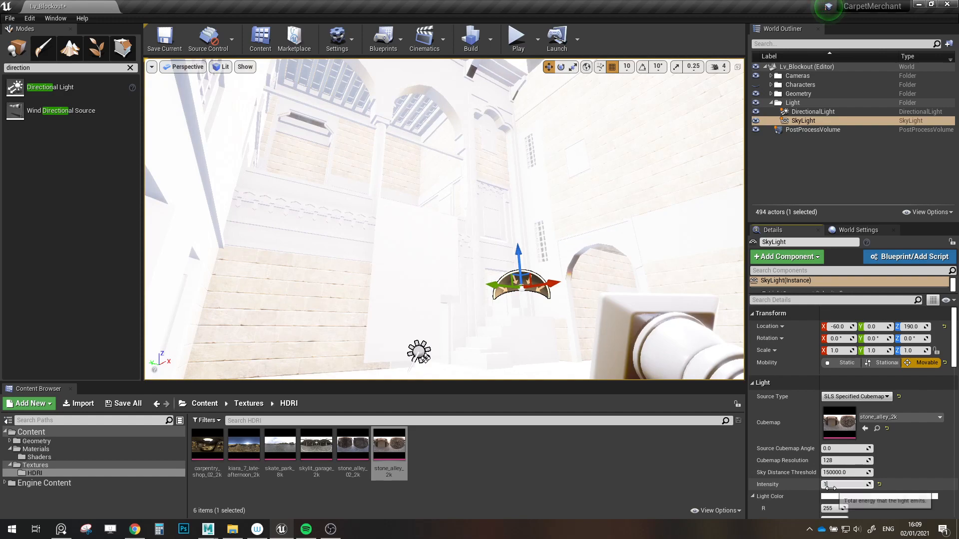
key(Return)
right_drag(535, 295, 524, 312)
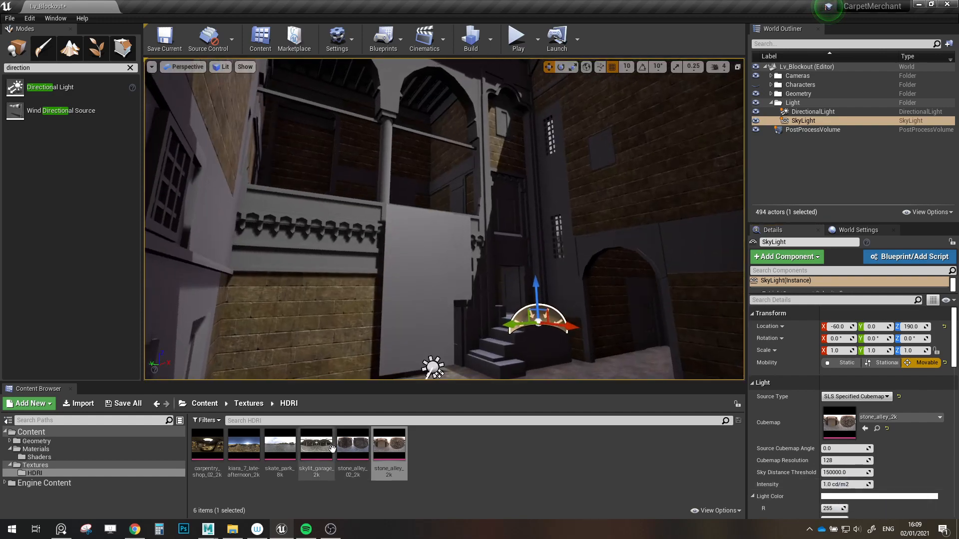
- Try the stone_alley_02_2k Cubemap on the SkyLight and change its Source Type to SLS Captured Scene
drag(352, 445, 839, 425)
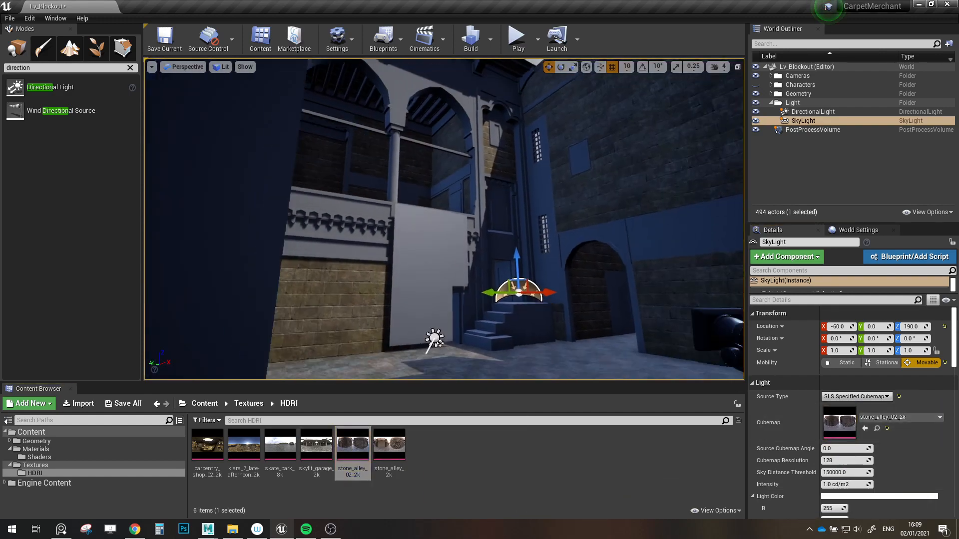
right_drag(535, 294, 549, 312)
click(855, 396)
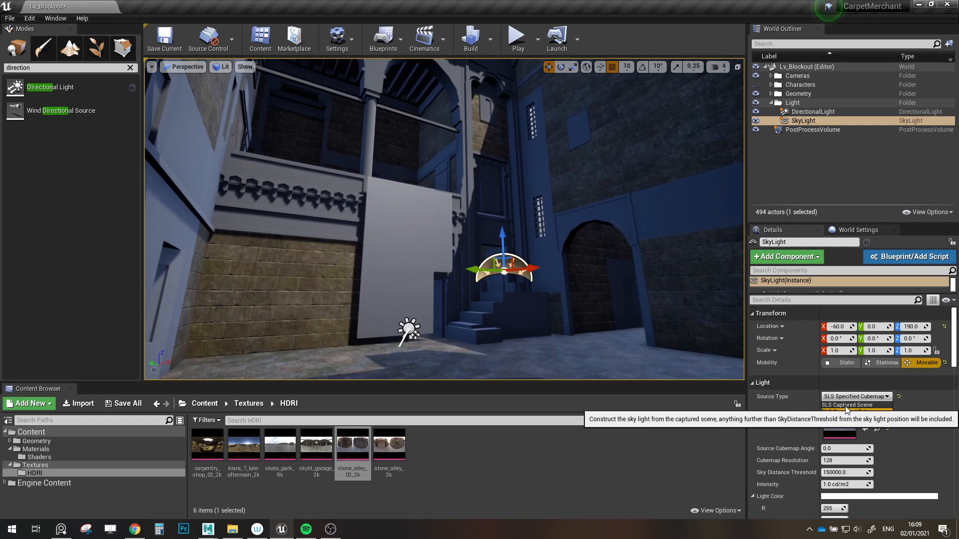
click(848, 406)
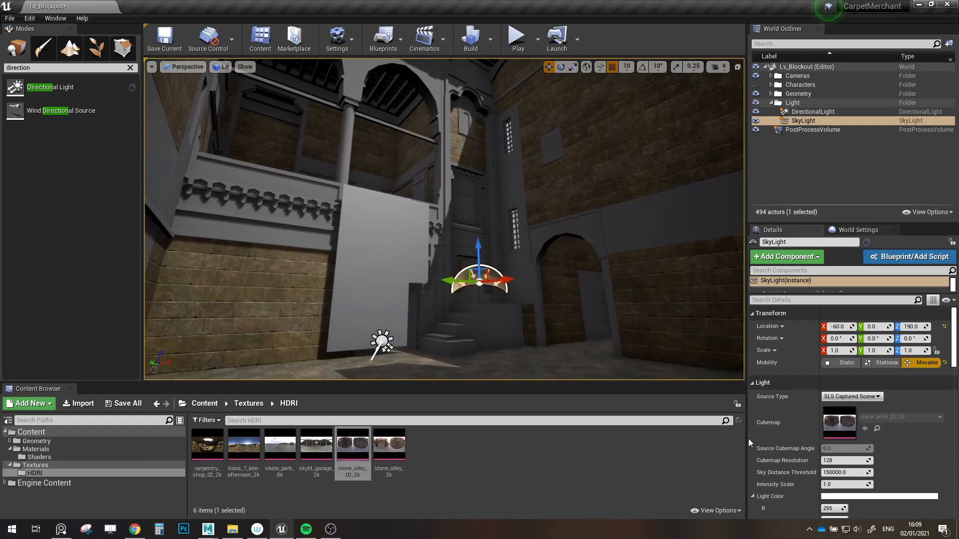
- Try an Intensity Scale of 0.5 on the captured-scene SkyLight and reset it to the default
click(847, 484)
text(.5)
key(Return)
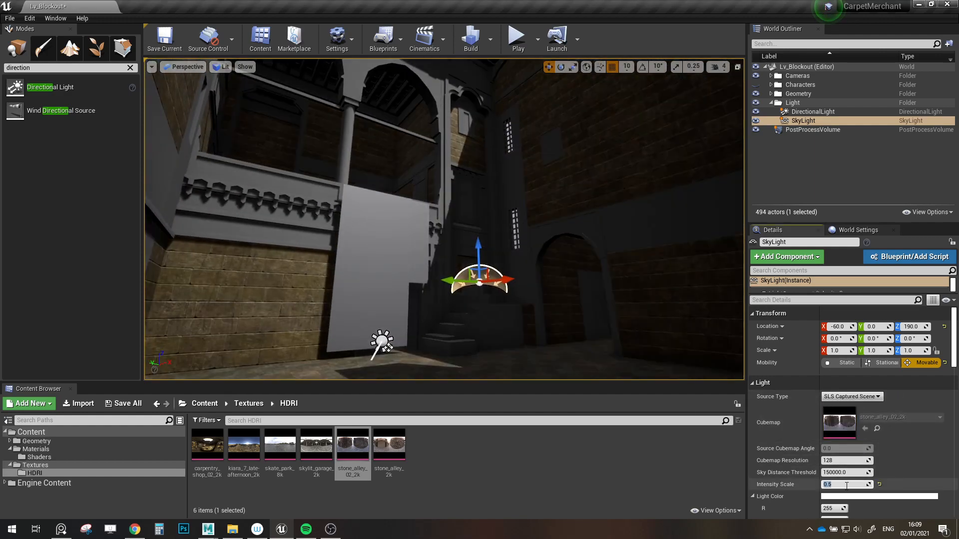
mouse_move(554, 300)
right_down()
mouse_move(649, 340)
mouse_move(669, 330)
mouse_move(619, 290)
mouse_move(553, 300)
right_up()
click(880, 485)
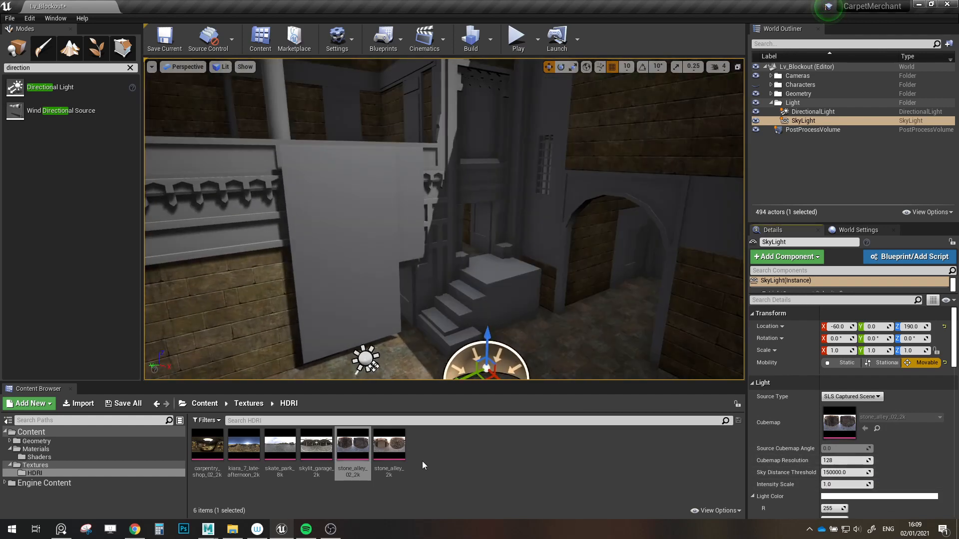
- Switch the SkyLight's Source Type back to SLS Specified Cubemap and assign the stone_alley_2k cubemap
drag(389, 446, 839, 424)
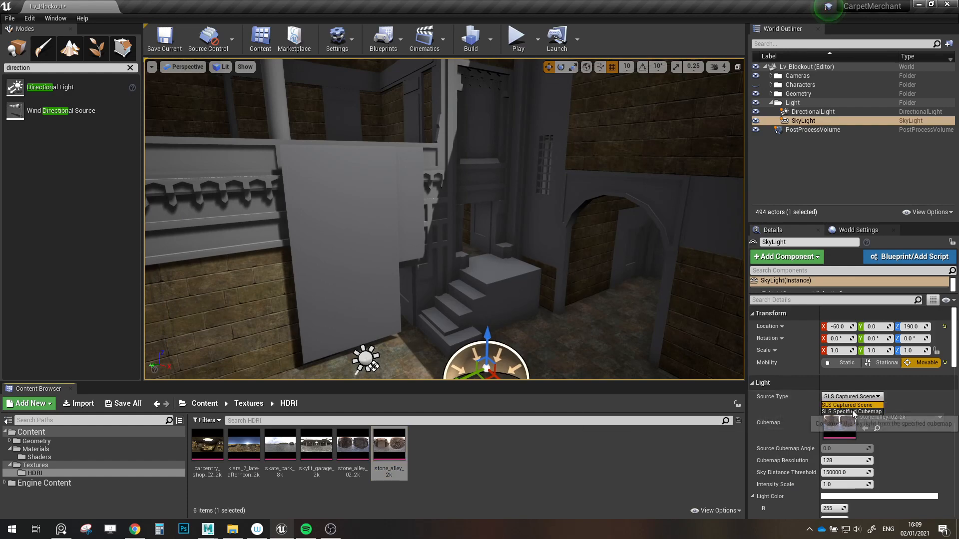
click(853, 412)
drag(400, 448, 831, 427)
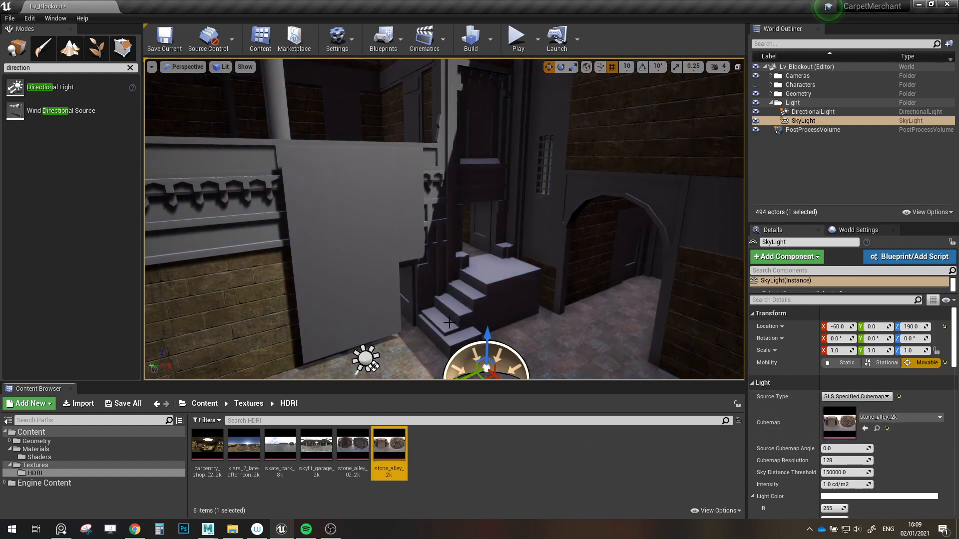
right_drag(450, 323, 634, 328)
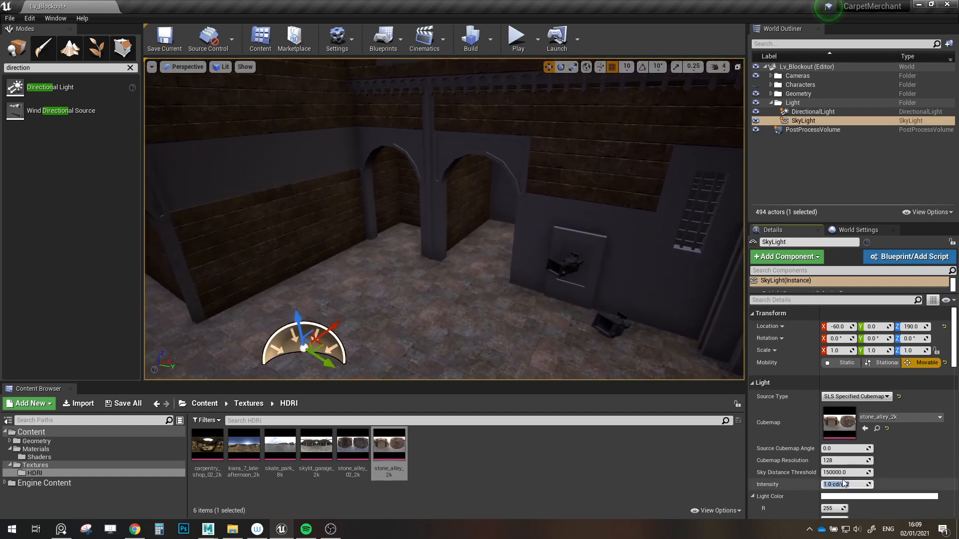
- Try a SkyLight Intensity of 0.5 cd/m2 and settle on 0.75 cd/m2
text(0.5)
key(Return)
right_drag(514, 197, 419, 129)
key(a)
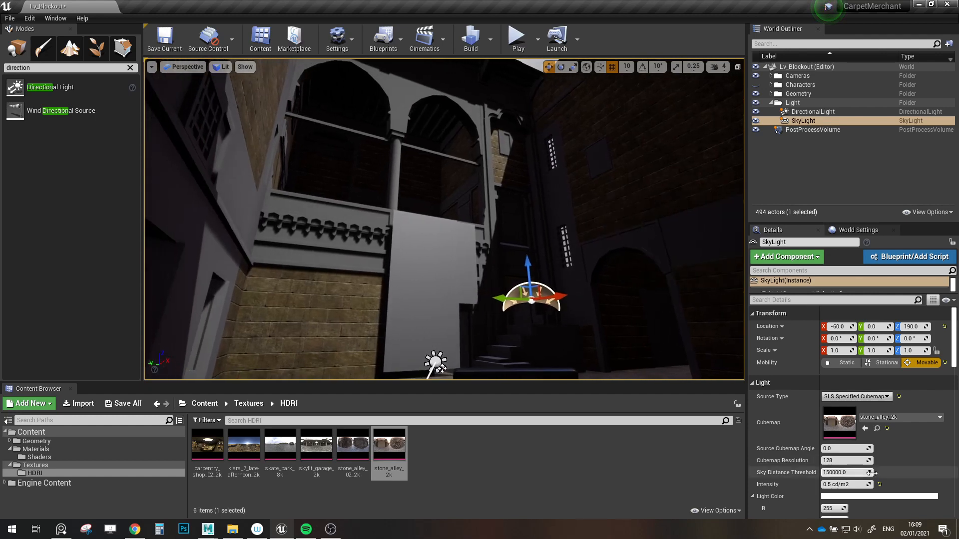
click(849, 485)
text(0.75)
key(Return)
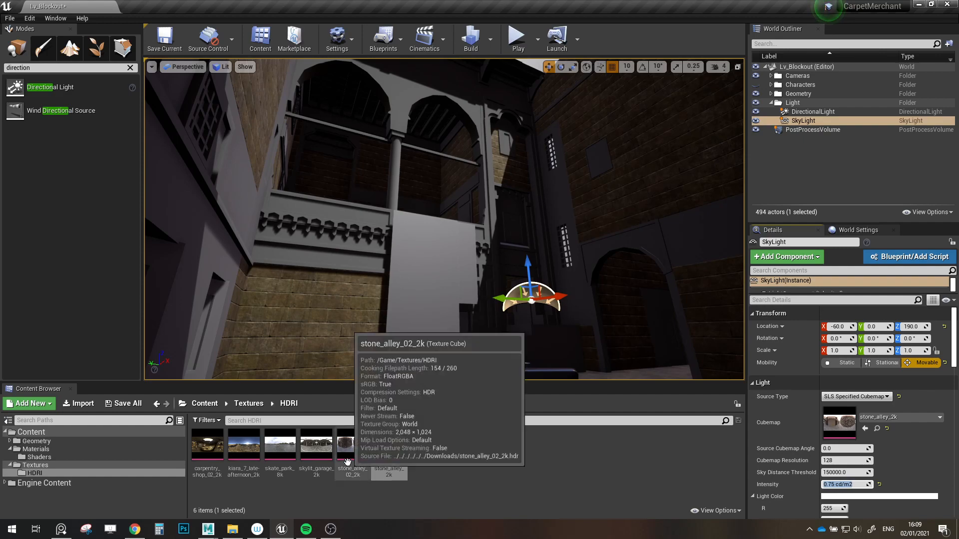
- Assign skylit_garage_2k as the SkyLight's Cubemap and check the courtyard with the editor icons hidden
drag(316, 445, 835, 432)
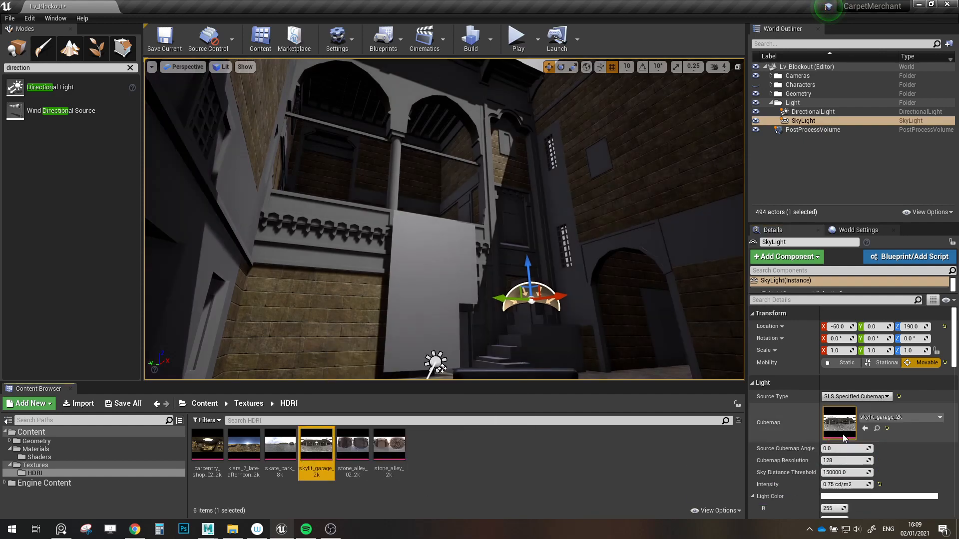
right_drag(667, 366, 663, 309)
key(g)
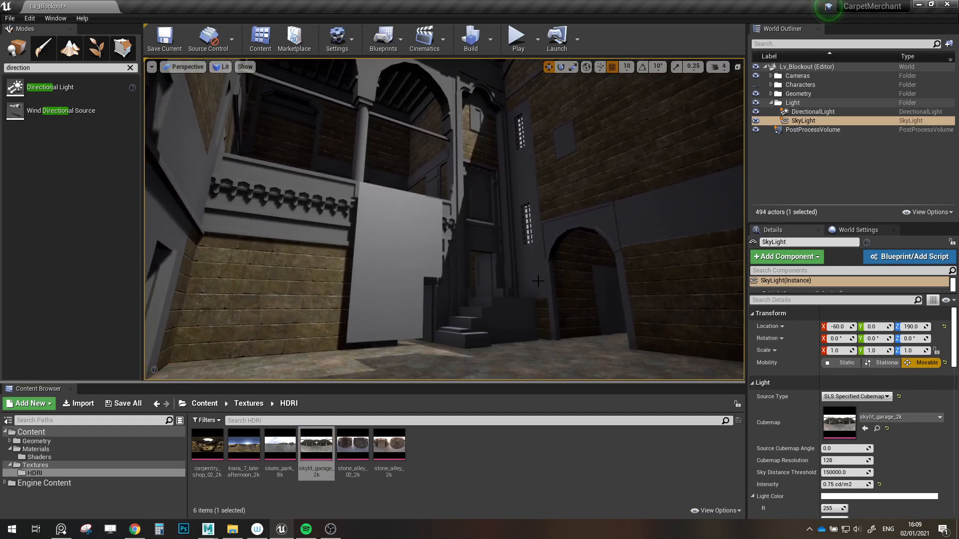
right_drag(444, 219, 462, 303)
key(w)
- Filter the PostProcessVolume's details for "ambient", adjust its Ambient Occlusion with an Intensity of about 0.54, and deselect the volume
click(812, 132)
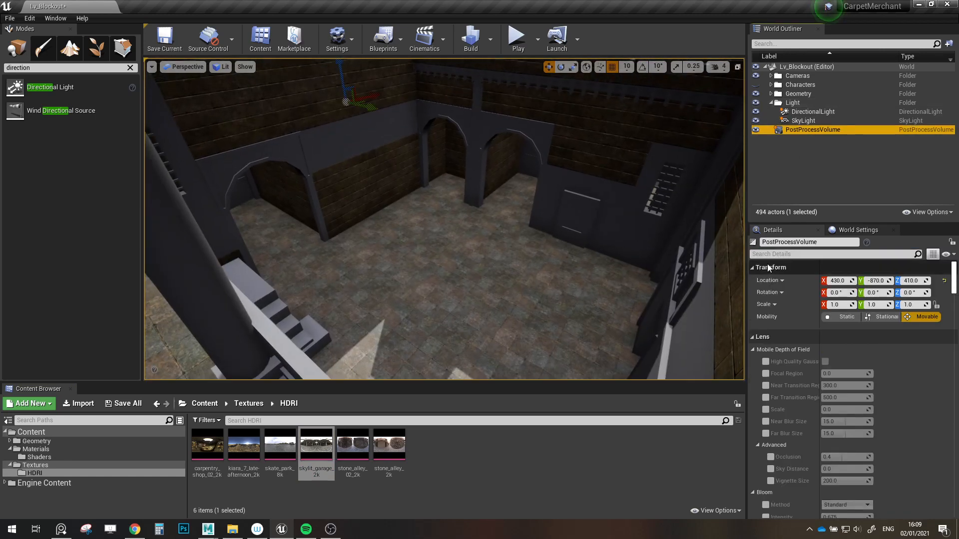
click(771, 255)
text(ambient)
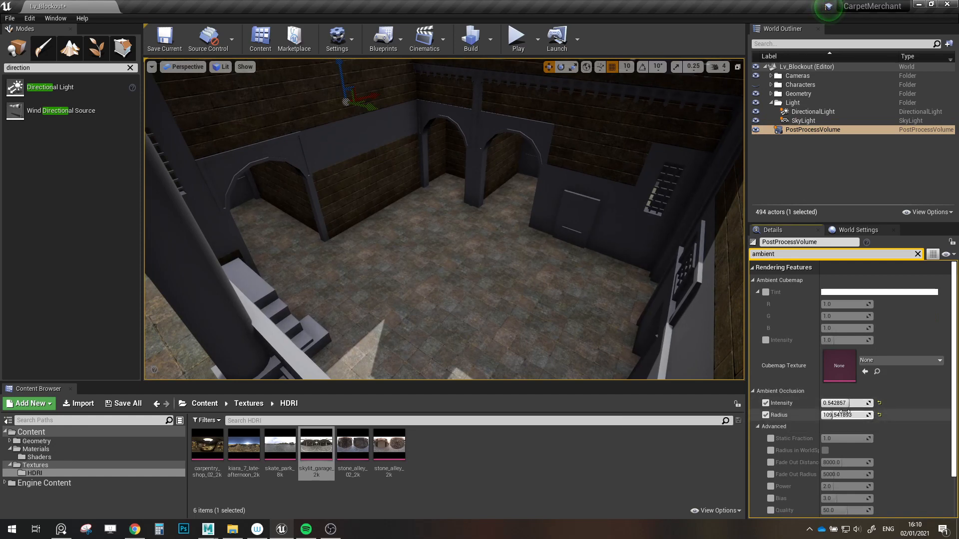
drag(842, 414, 839, 415)
right_drag(518, 251, 515, 355)
key(Escape)
- Find the Rect Light by searching for "rect", place one on the courtyard floor by the steps and raise it to about Z 220
click(131, 67)
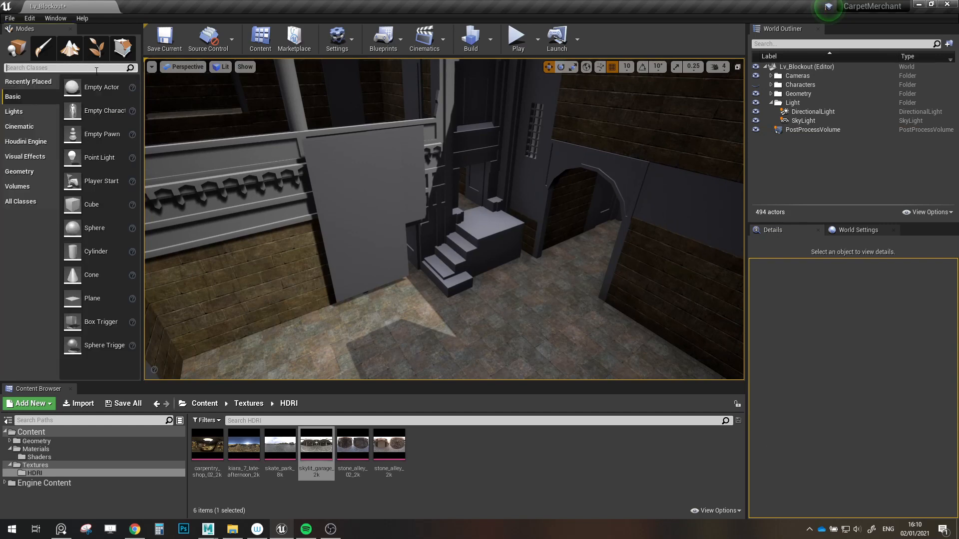
click(78, 68)
text(rect)
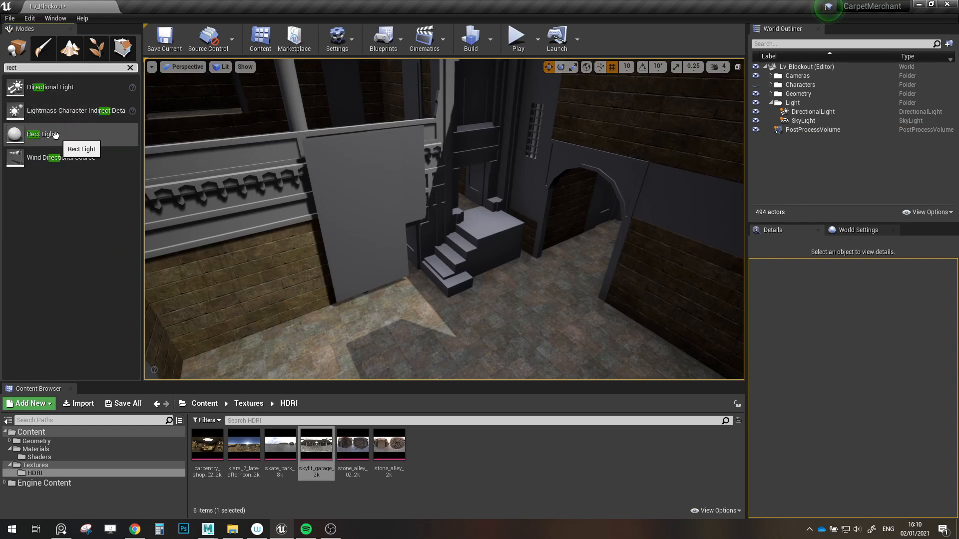
drag(64, 136, 448, 341)
right_drag(474, 319, 482, 377)
drag(457, 256, 457, 153)
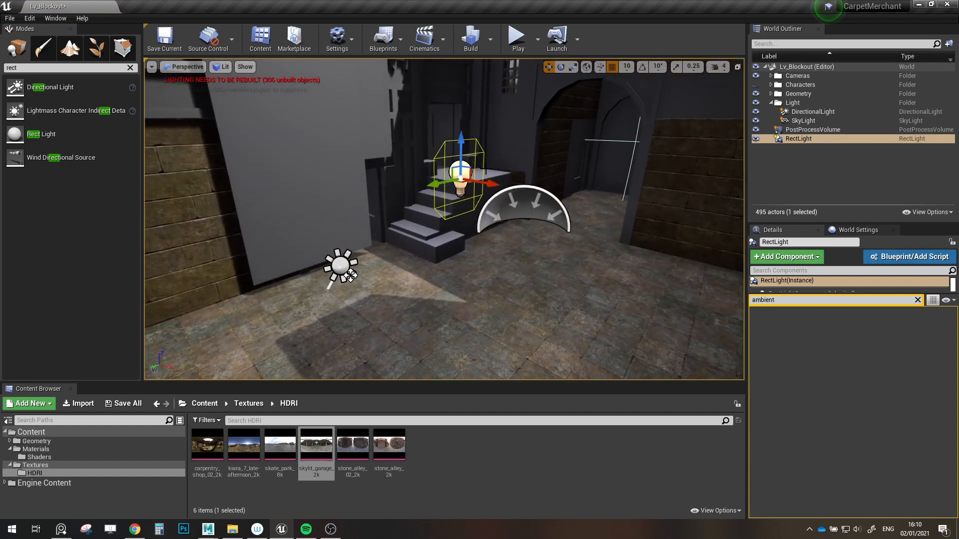
- Rotate the RectLight to face vertically with a Y rotation of -90°, replacing the "ambient" details filter
right_drag(457, 153, 474, 201)
key(e)
drag(476, 214, 461, 297)
click(918, 300)
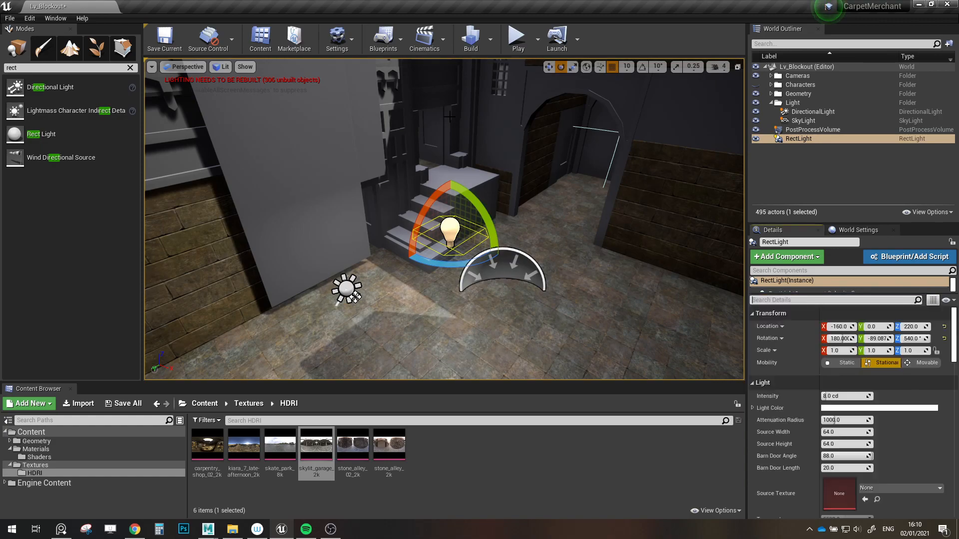
text(a)
right_drag(550, 225, 670, 90)
right_drag(440, 117, 370, 102)
right_drag(349, 200, 295, 164)
right_drag(430, 222, 504, 370)
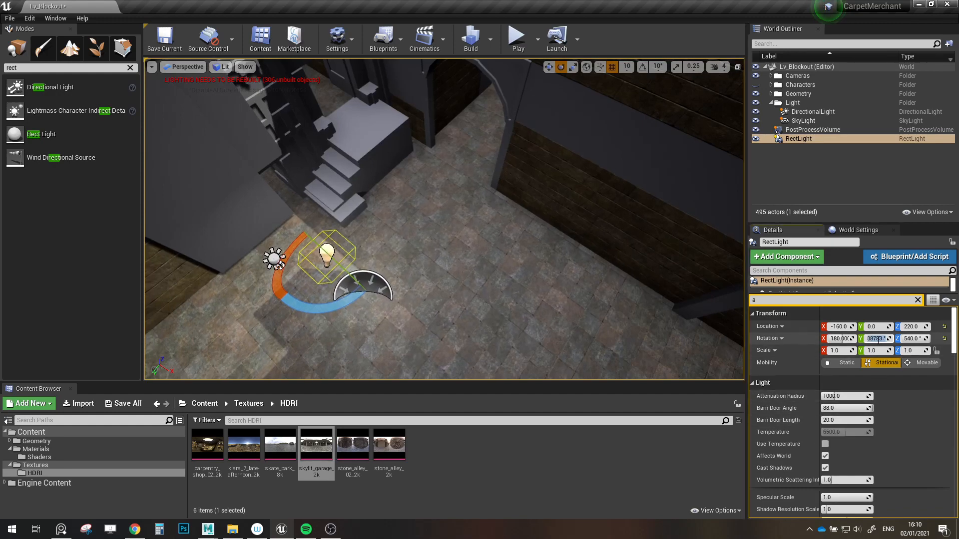
- Move the RectLight to the middle of the courtyard at X 40, Y 50, and undo the Barn Door Angle change to 90
key(s)
right_drag(409, 210, 334, 255)
key(w)
drag(408, 211, 454, 212)
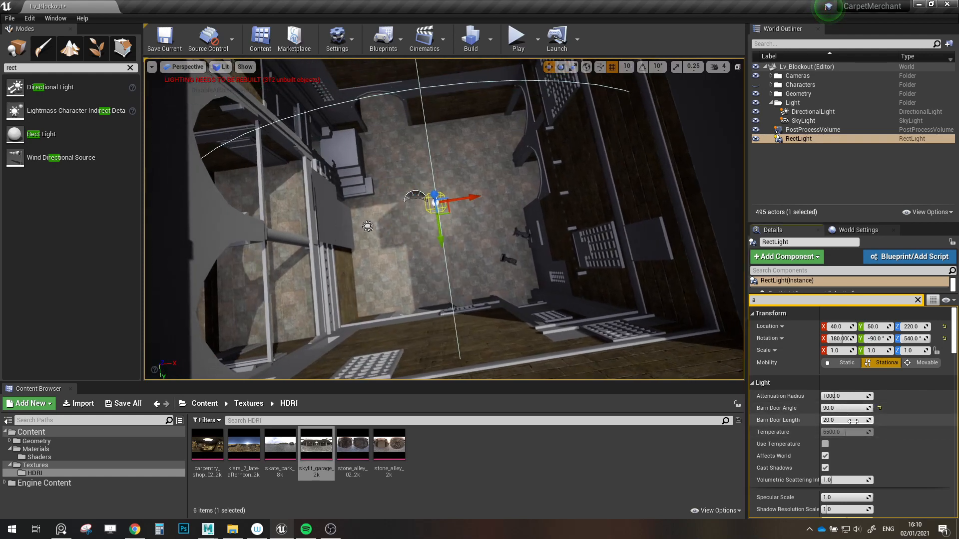
key(ctrl+z)
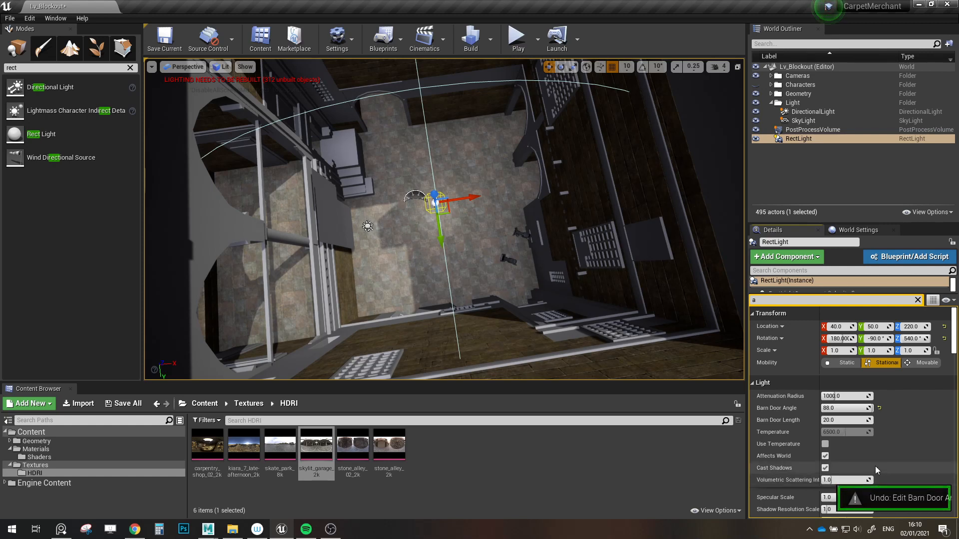
- Look through the RectLight's shadow and rendering settings, try scaling the light and undo the scaling
scroll(882, 468, down, 3)
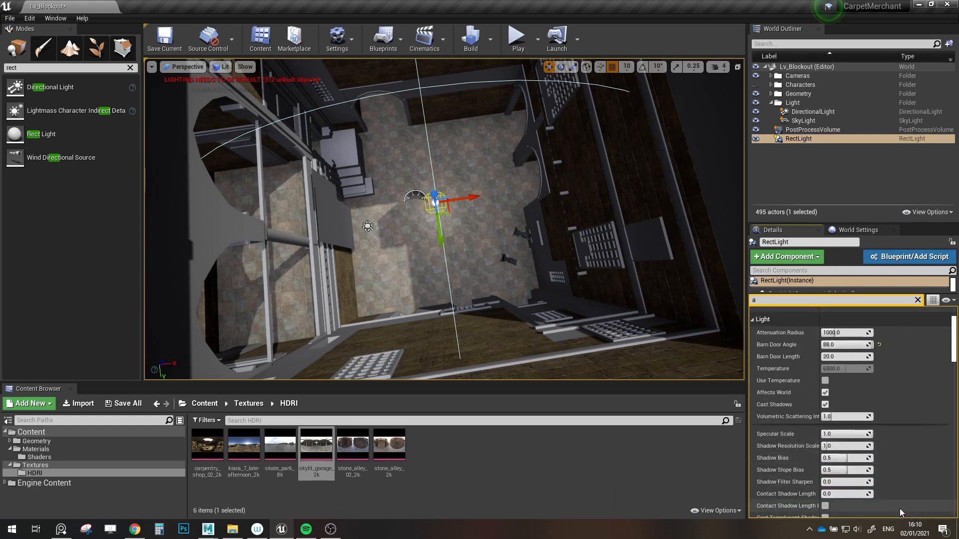
scroll(893, 452, down, 8)
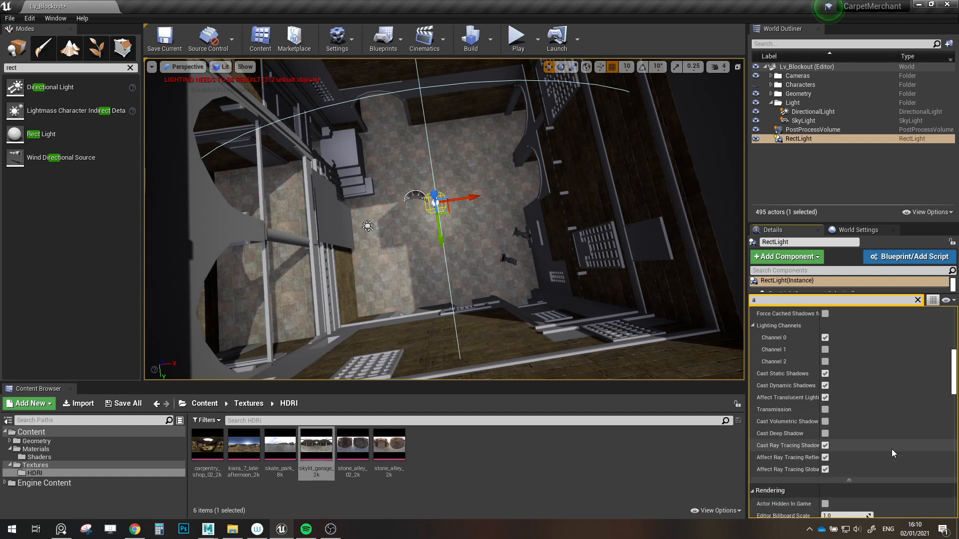
scroll(892, 453, up, 8)
right_drag(463, 259, 457, 217)
key(r)
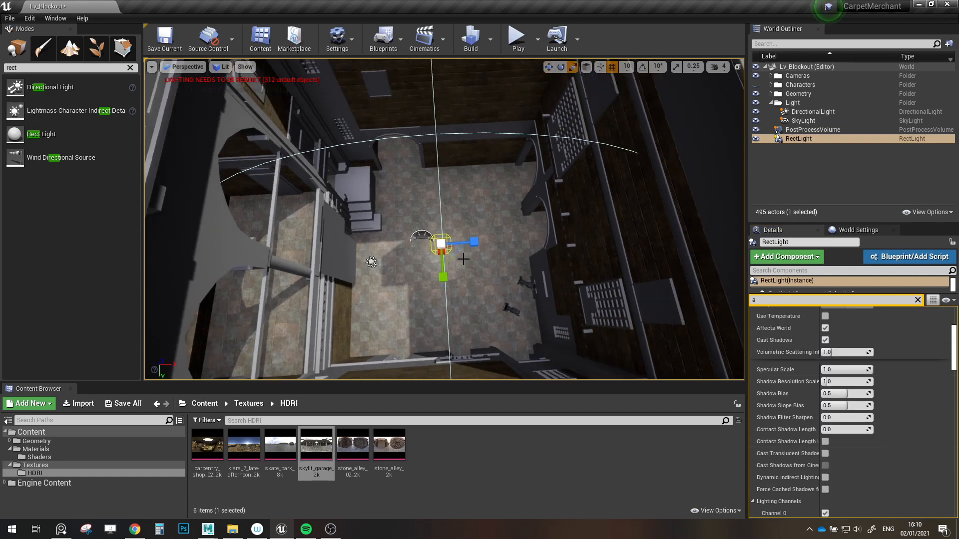
key(ctrl+z)
key(w)
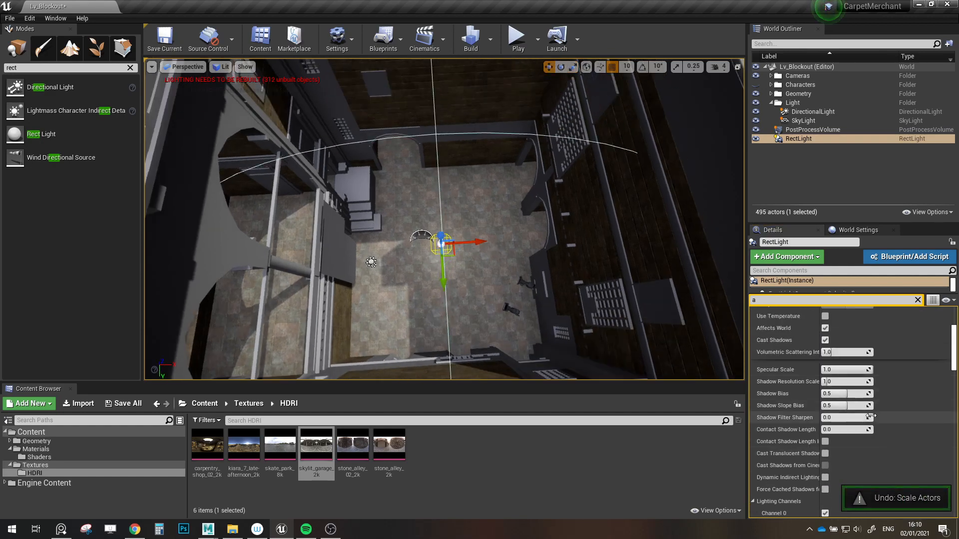
- Look through the RectLight's remaining light, performance and light function settings and clear the details filter
scroll(868, 414, up, 4)
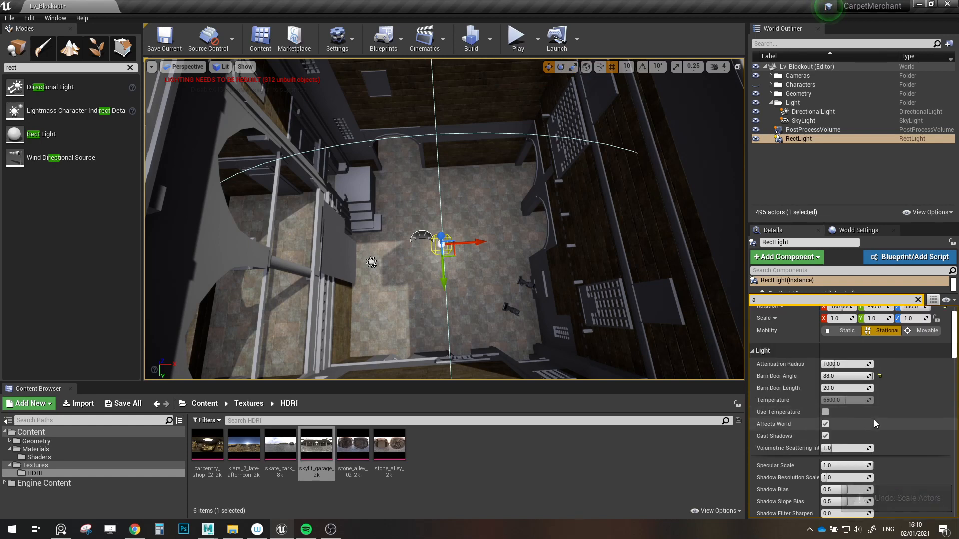
scroll(870, 419, down, 3)
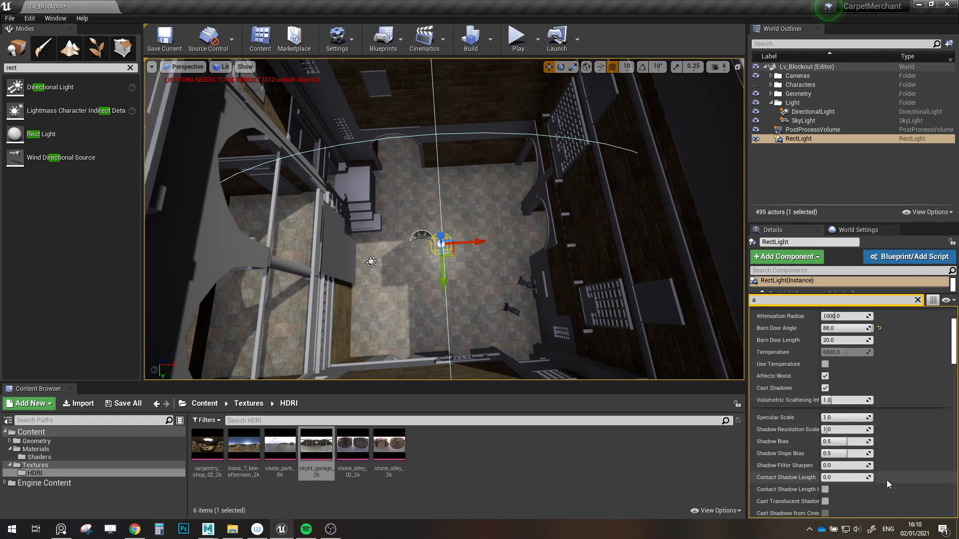
scroll(886, 481, down, 5)
drag(955, 356, 954, 416)
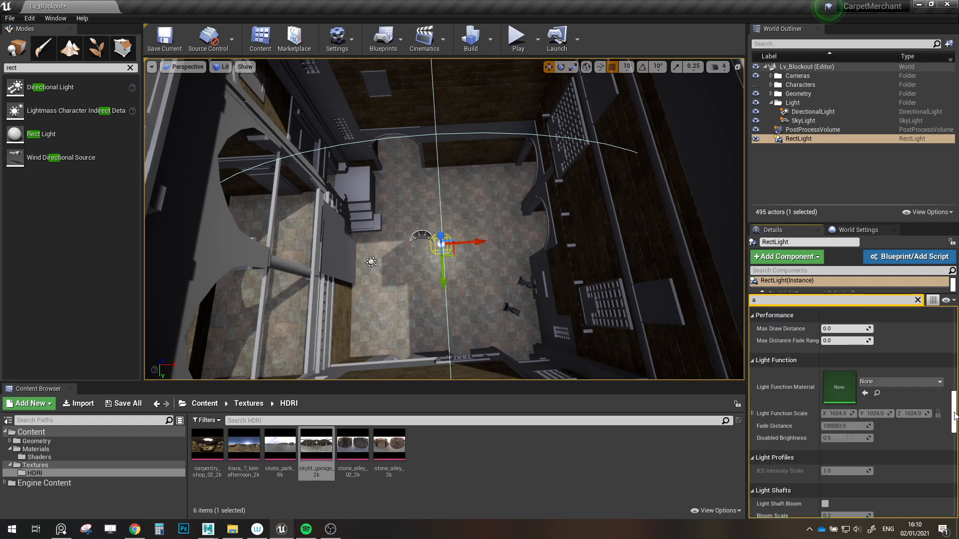
scroll(893, 328, down, 5)
click(917, 301)
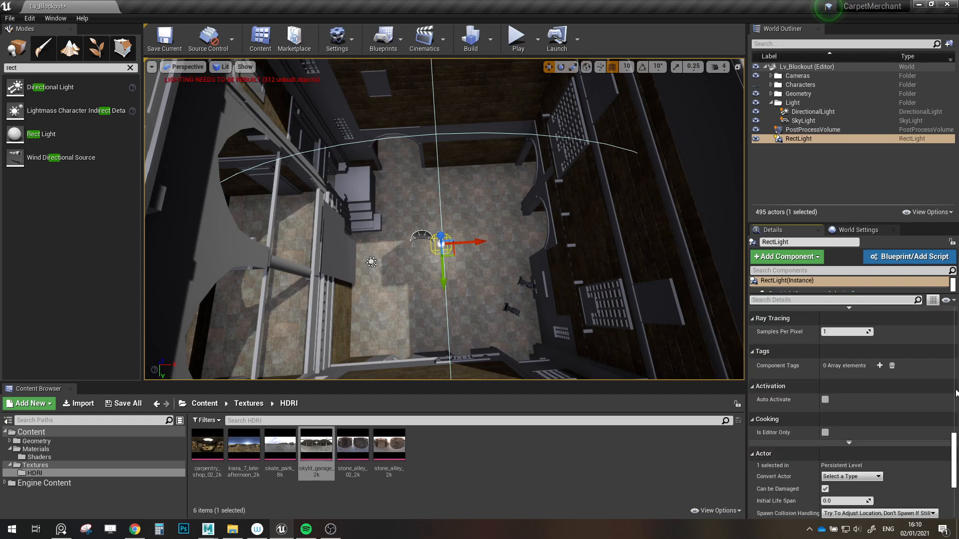
- Enlarge the RectLight's source to a width of about 1230 and a height of about 1217
scroll(865, 419, up, 10)
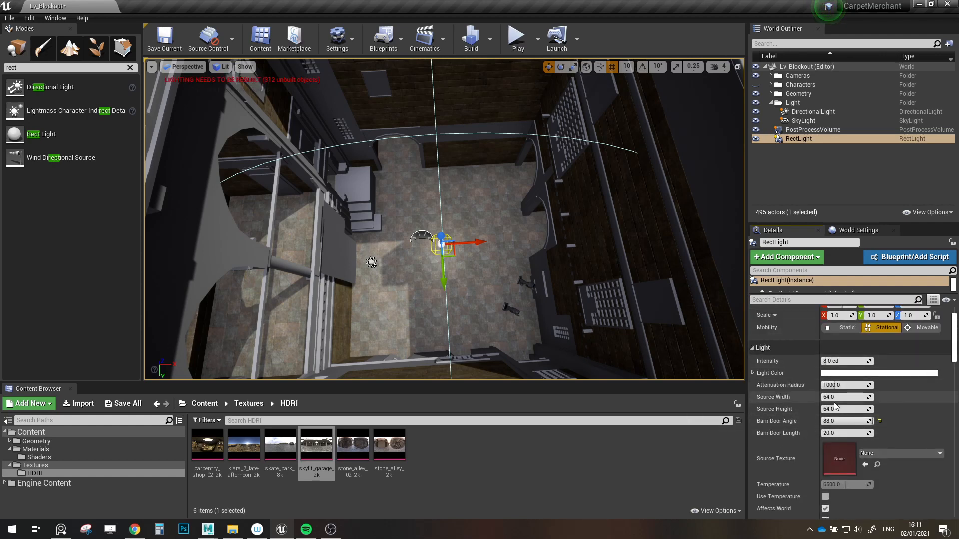
drag(836, 403, 879, 403)
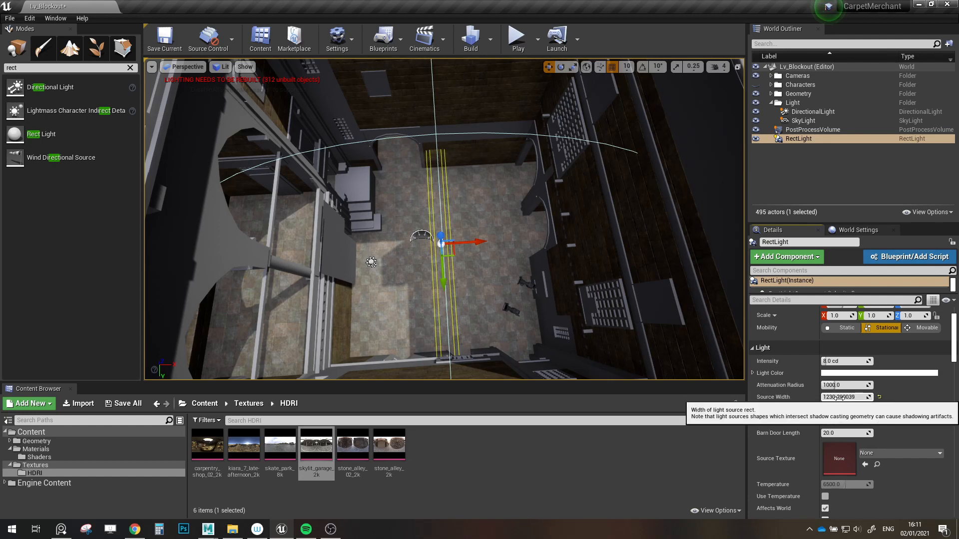
drag(834, 409, 869, 409)
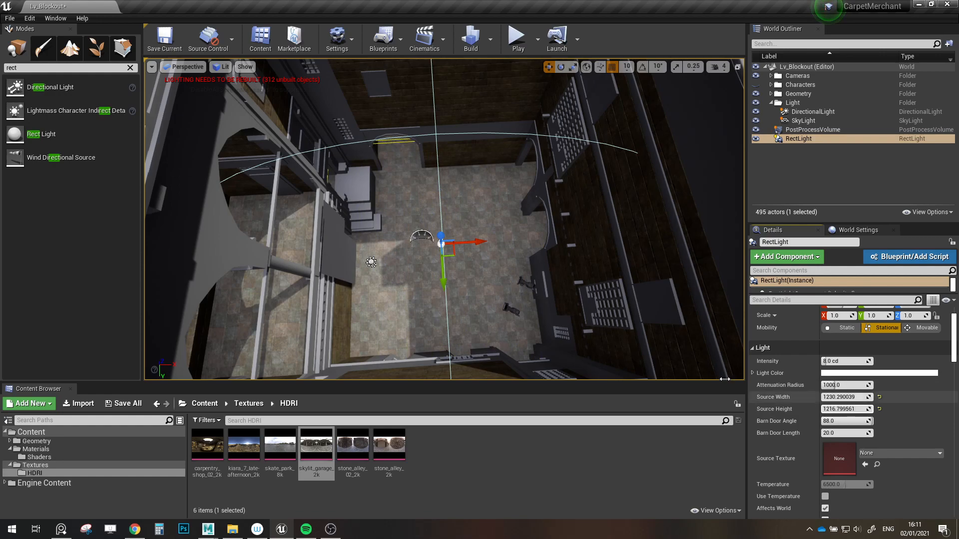
- Raise the RectLight to the open top of the courtyard and set its mobility to Movable
alt+drag(444, 317, 334, 244)
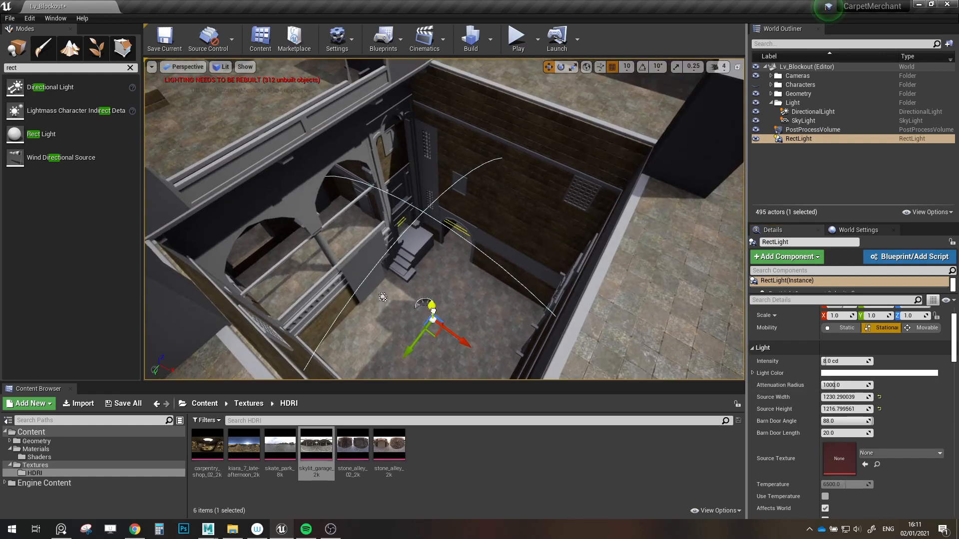
drag(433, 311, 438, 238)
drag(424, 139, 420, 95)
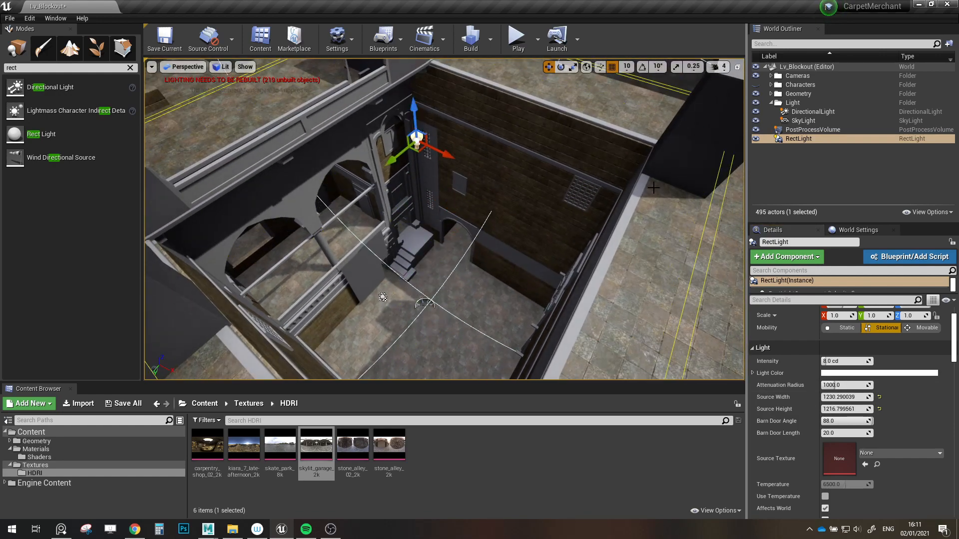
click(931, 328)
right_drag(442, 209, 442, 90)
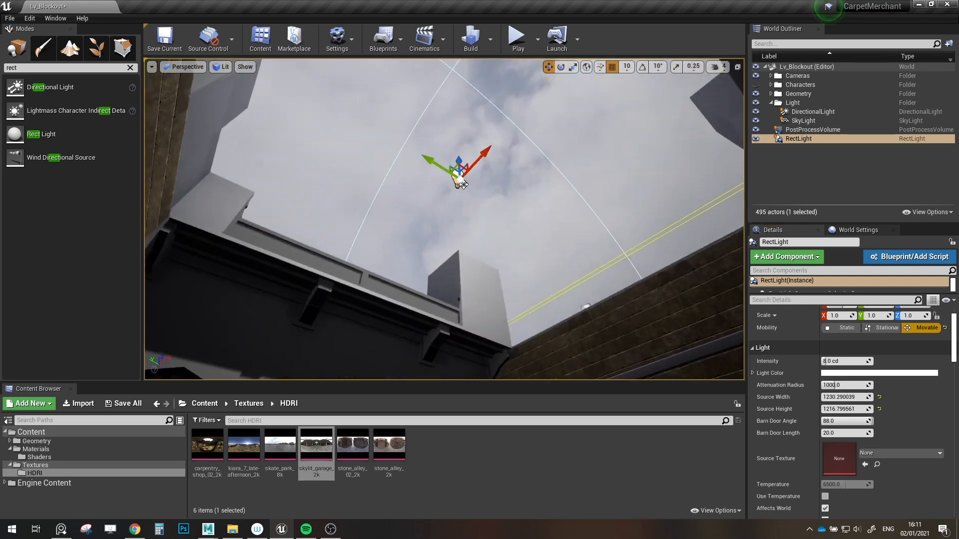
drag(458, 154, 456, 187)
right_drag(456, 184, 487, 255)
- Set the RectLight's intensity to 160 cd and its attenuation radius to 16384
drag(839, 361, 872, 385)
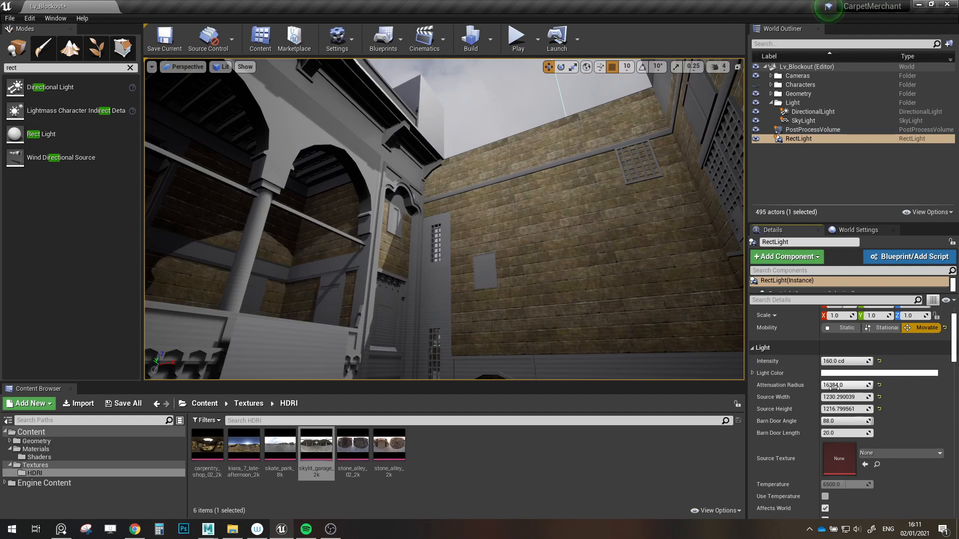
right_drag(475, 210, 392, 230)
key(w)
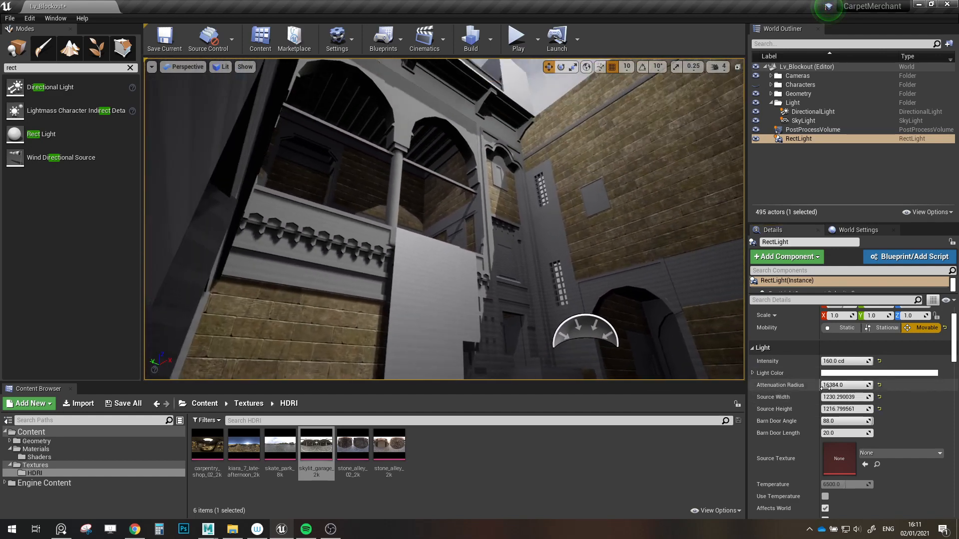
drag(868, 385, 854, 385)
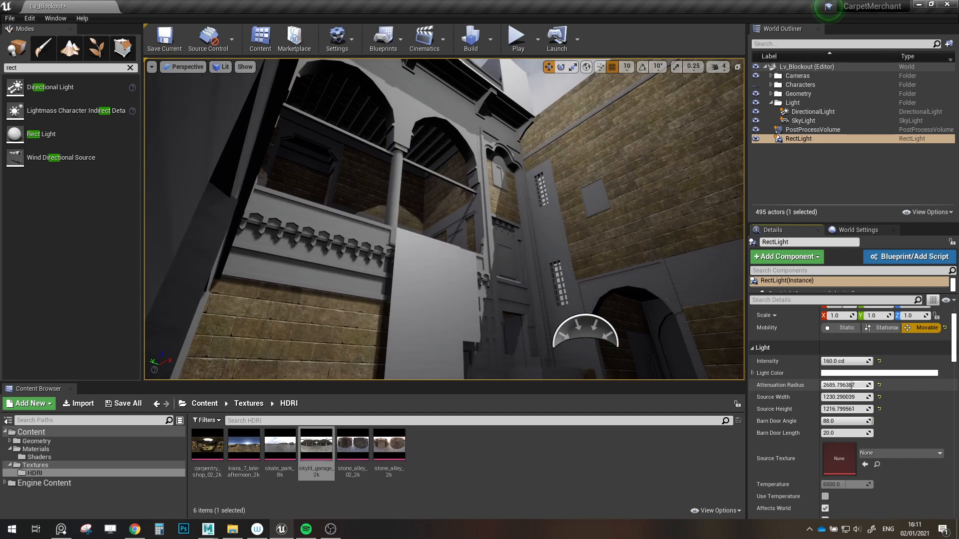
- Lower the RectLight slightly from its position above the courtyard
right_drag(590, 210, 534, 96)
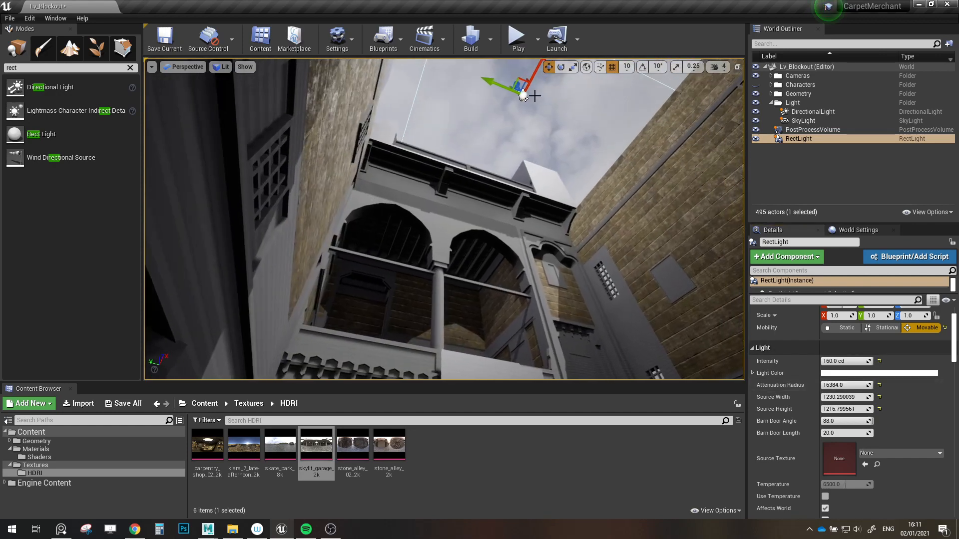
drag(521, 85, 523, 123)
right_drag(523, 123, 591, 217)
- Try Stationary mobility on the RectLight and switch it back to Movable
click(813, 120)
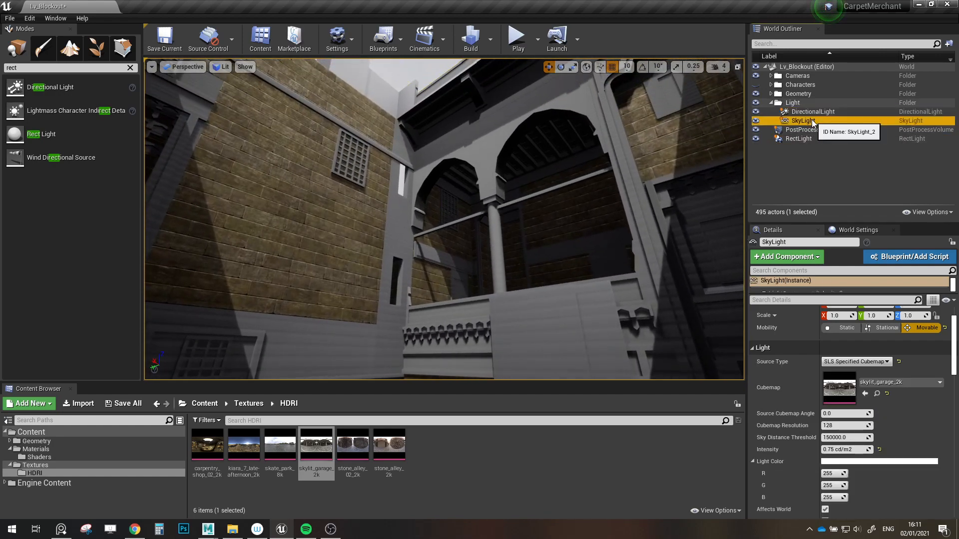
double_click(818, 137)
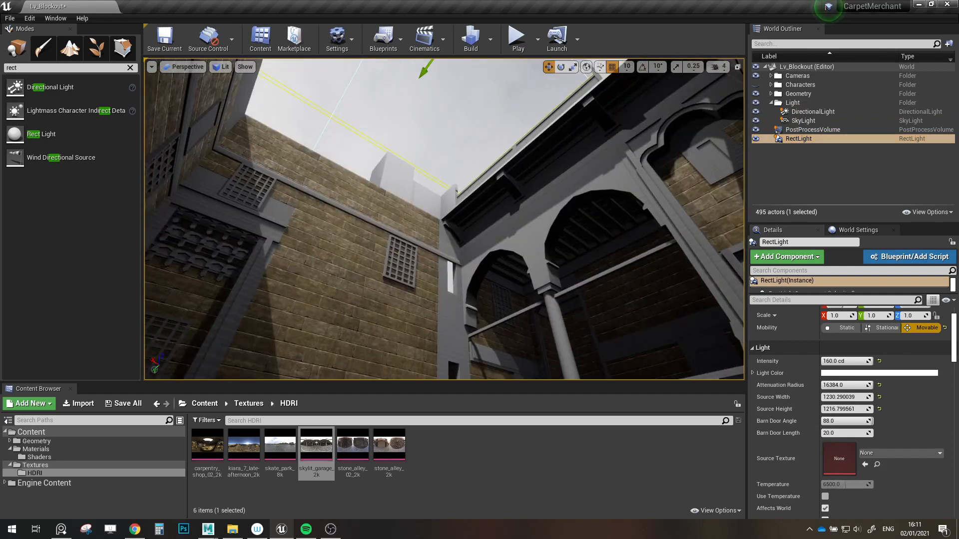
click(881, 329)
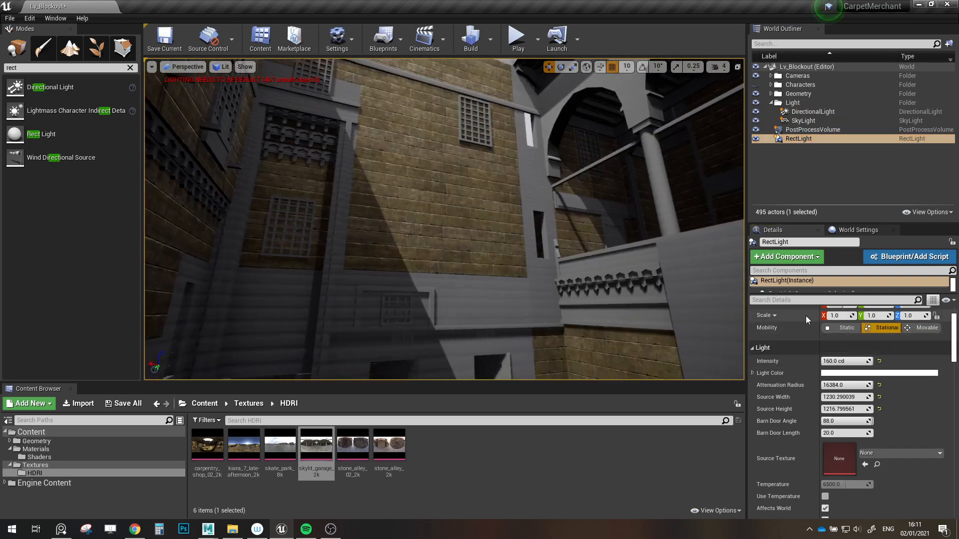
click(919, 327)
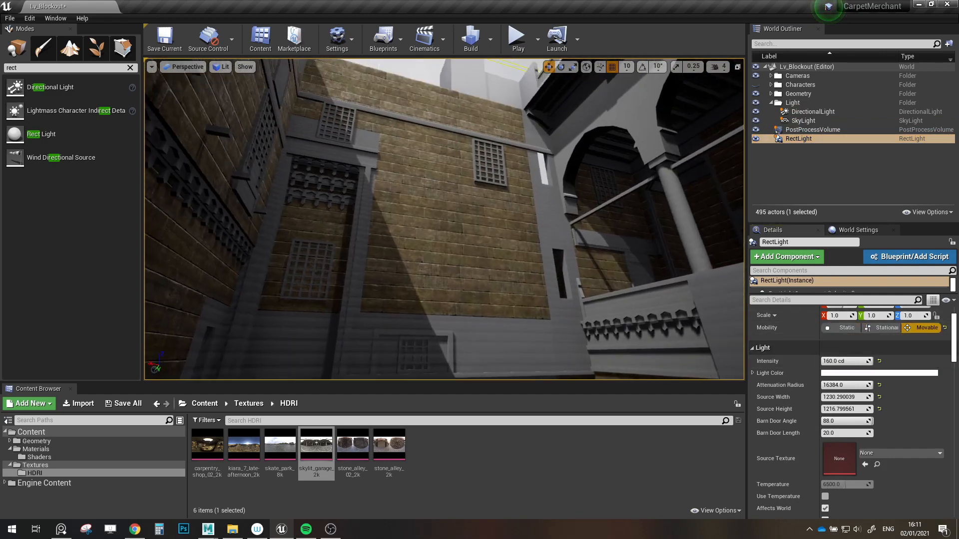
- Move the RectLight further down into the courtyard's opening and check the lighting on the walls
right_drag(481, 112, 481, 94)
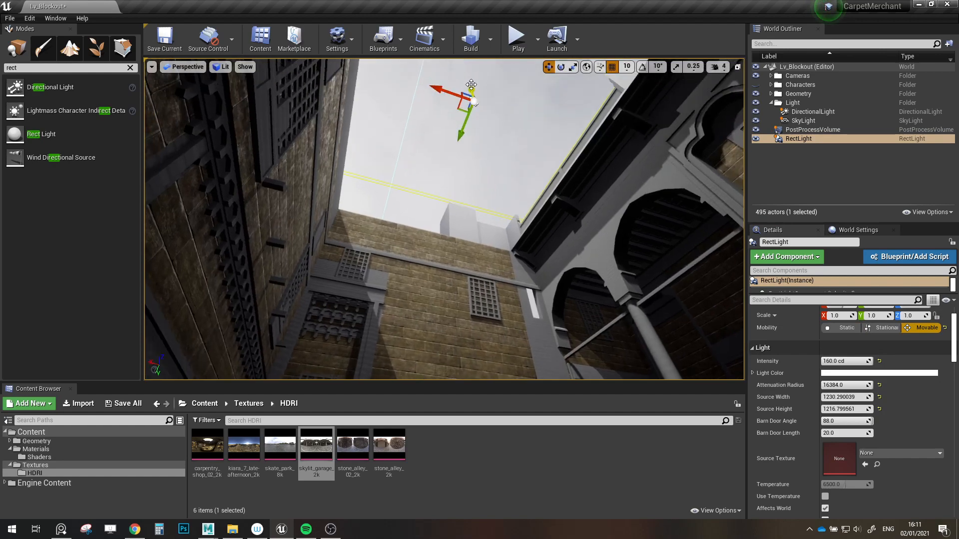
drag(472, 83, 477, 117)
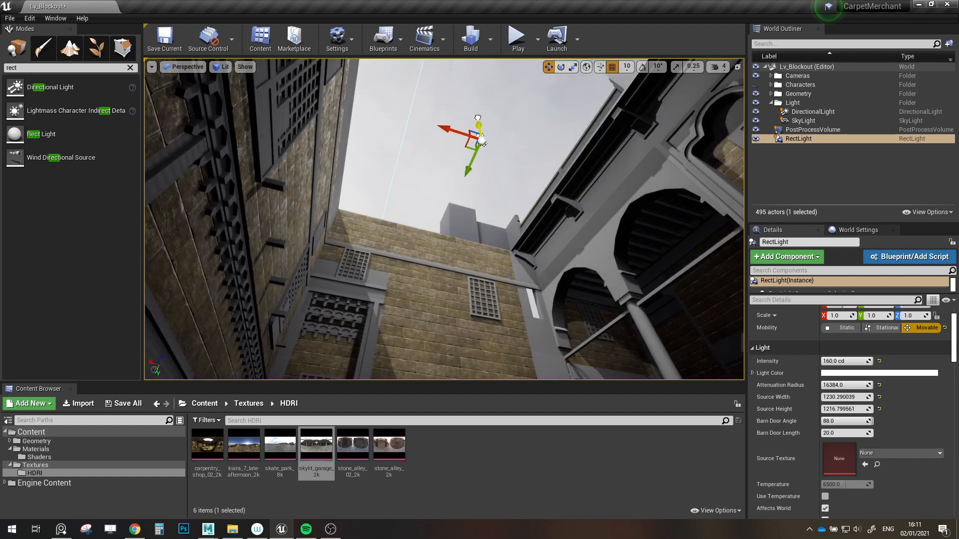
right_drag(506, 209, 494, 249)
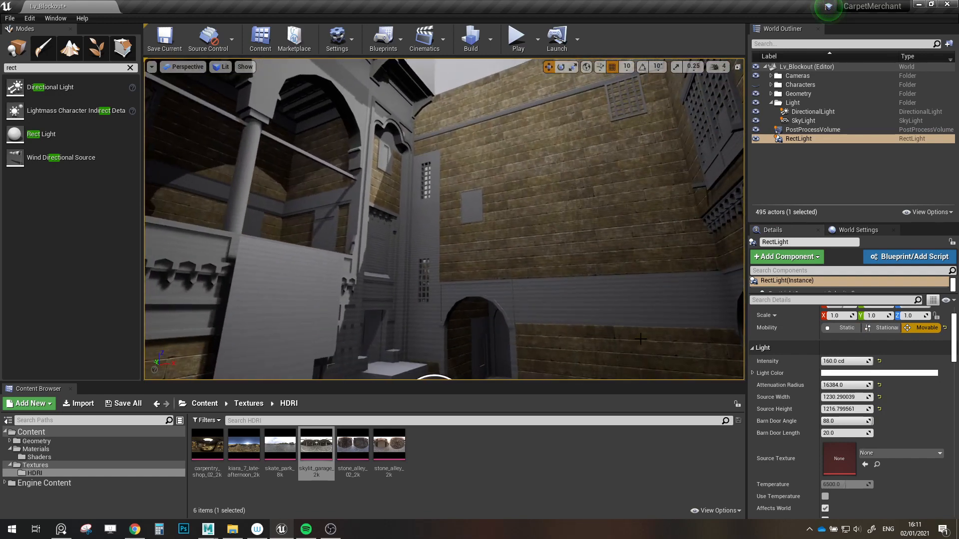
- Reduce the RectLight's source width to about 1128 and height to about 1073, and undo the barn door angle change
right_drag(599, 250, 592, 210)
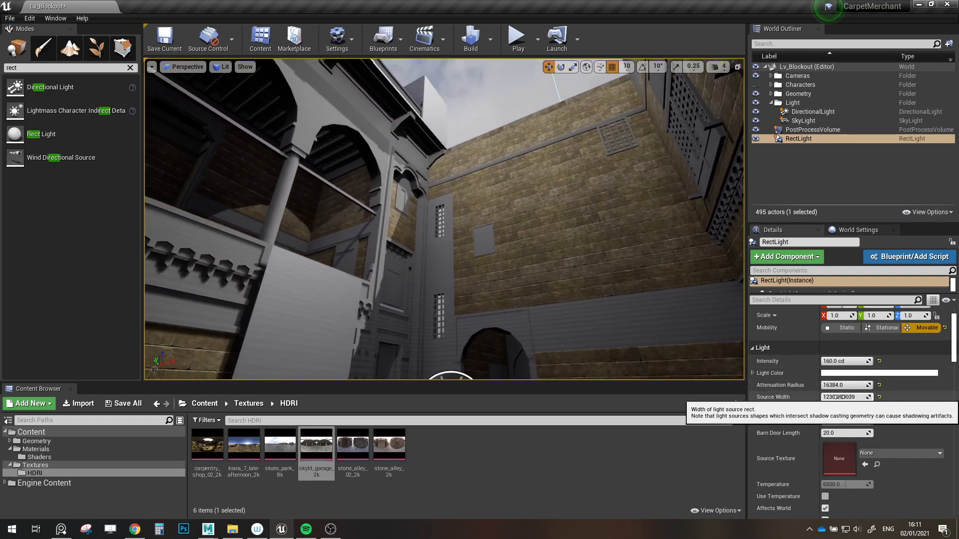
mouse_move(844, 397)
mouse_down()
mouse_move(819, 398)
mouse_move(831, 409)
mouse_up()
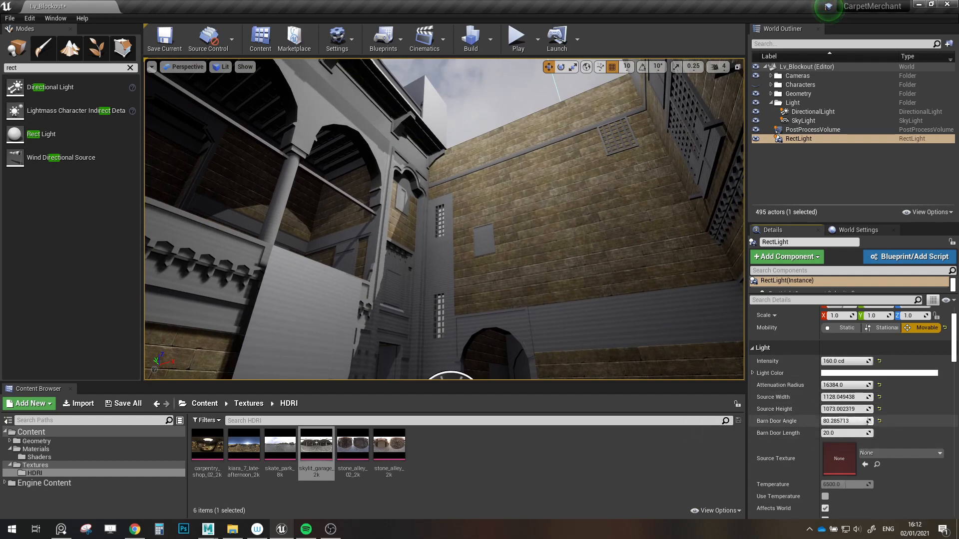
key(ctrl+z)
- Reduce the RectLight's attenuation radius to about 1460 and its intensity to about 122 cd
mouse_move(842, 385)
mouse_down()
mouse_move(825, 385)
mouse_move(841, 385)
mouse_up()
right_drag(524, 240, 632, 283)
drag(874, 361, 870, 361)
right_drag(599, 240, 612, 257)
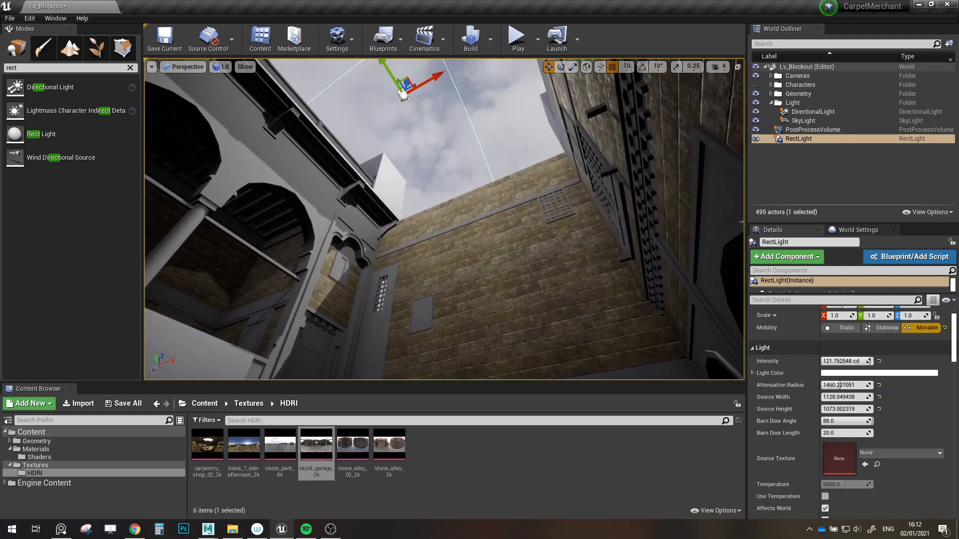
- Dim the RectLight to about 80 cd, readjust its attenuation radius and deselect it
click(753, 139)
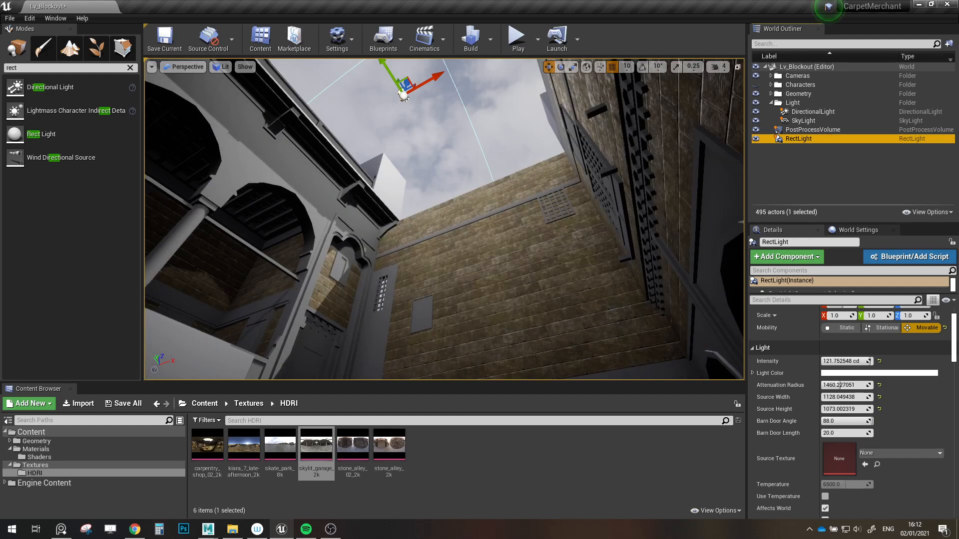
right_drag(650, 199, 419, 192)
click(846, 361)
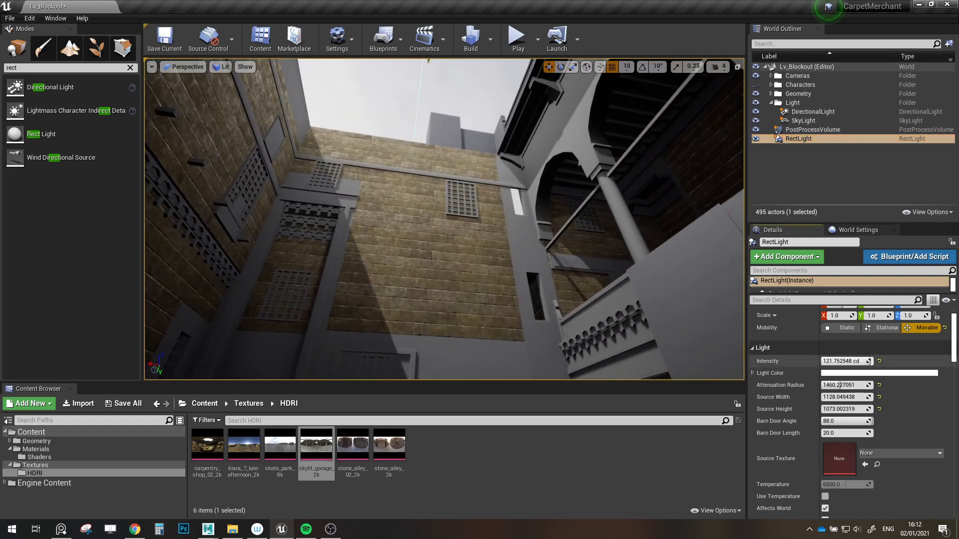
drag(846, 361, 829, 361)
right_drag(649, 214, 489, 282)
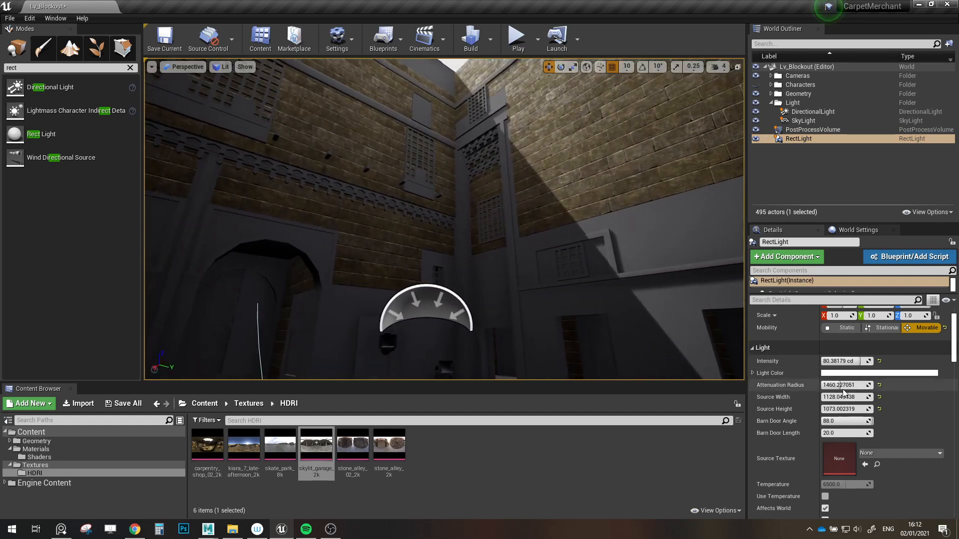
drag(845, 385, 853, 385)
mouse_move(502, 210)
right_down()
mouse_move(495, 160)
mouse_move(439, 116)
mouse_move(501, 212)
right_up()
key(Escape)
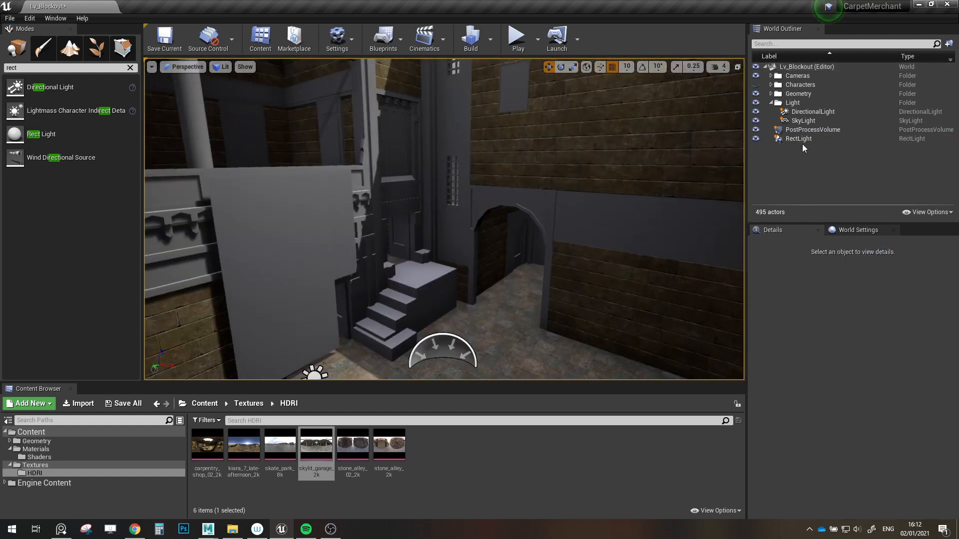
- Put the RectLight into the Light folder and save the level
drag(802, 142, 795, 104)
key(Escape)
right_drag(539, 150, 527, 72)
mouse_move(444, 219)
right_down()
mouse_move(519, 179)
mouse_move(472, 175)
mouse_move(452, 234)
right_up()
key(w)
key(ctrl+s)
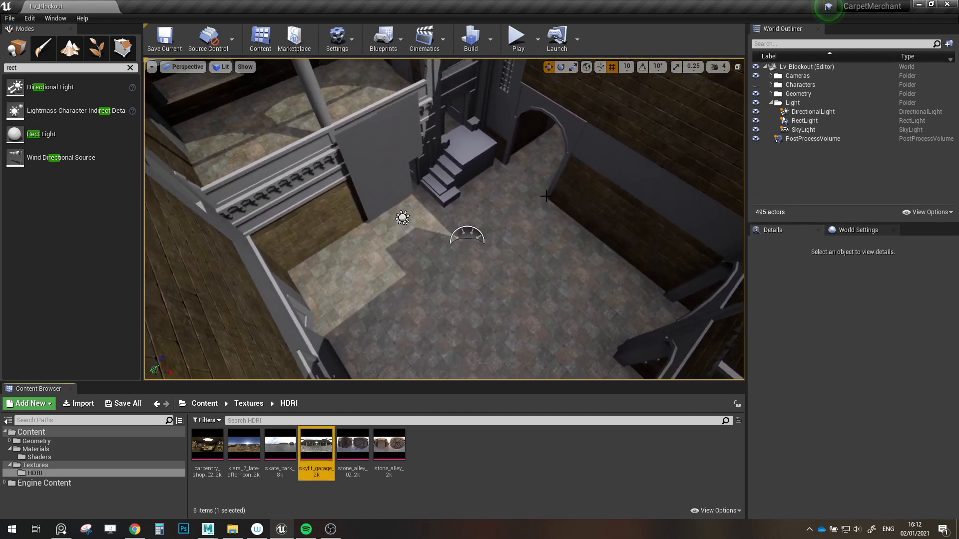
- Search the placeable actors for "reflec" and place a Box Reflection Capture in the middle of the courtyard
scroll(415, 215, down, 3)
click(130, 68)
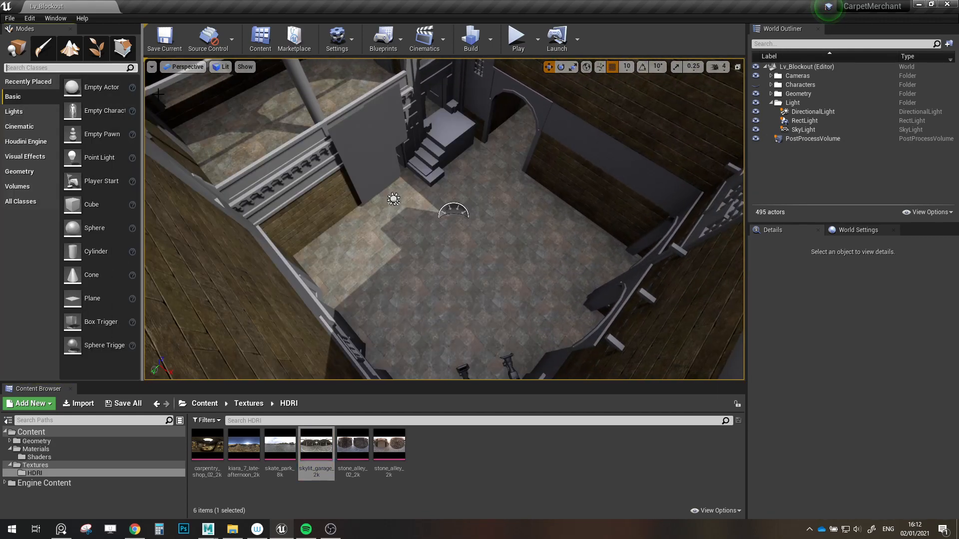
text(reflec)
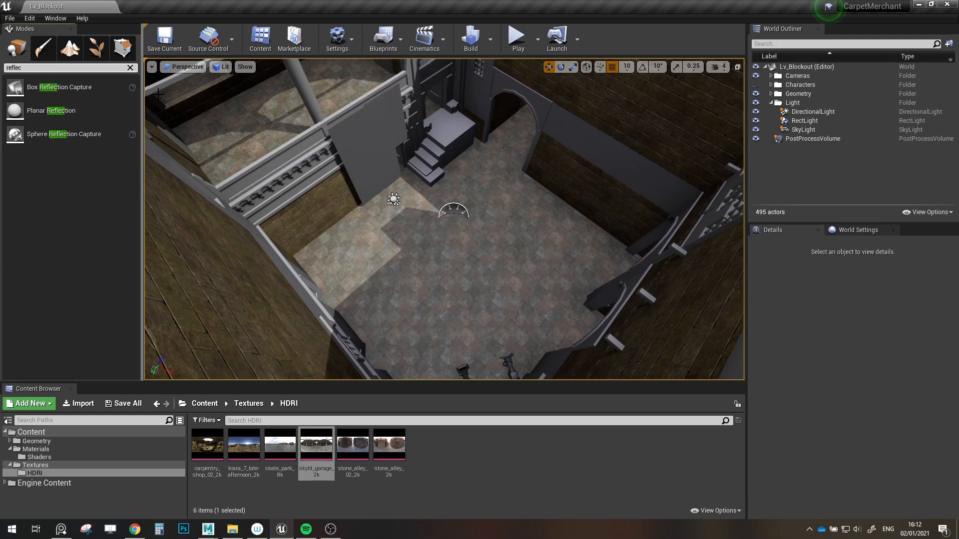
drag(92, 88, 468, 207)
click(459, 257)
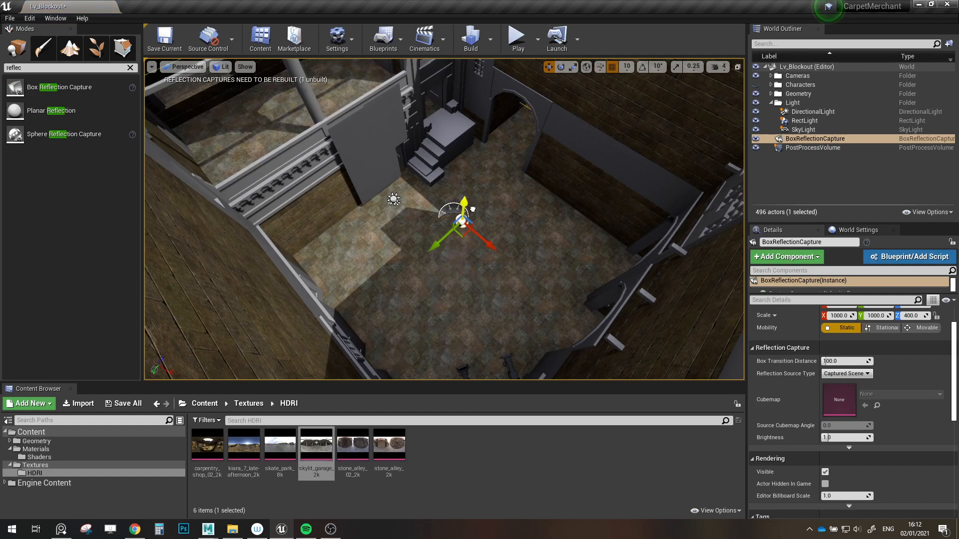
right_drag(498, 222, 487, 155)
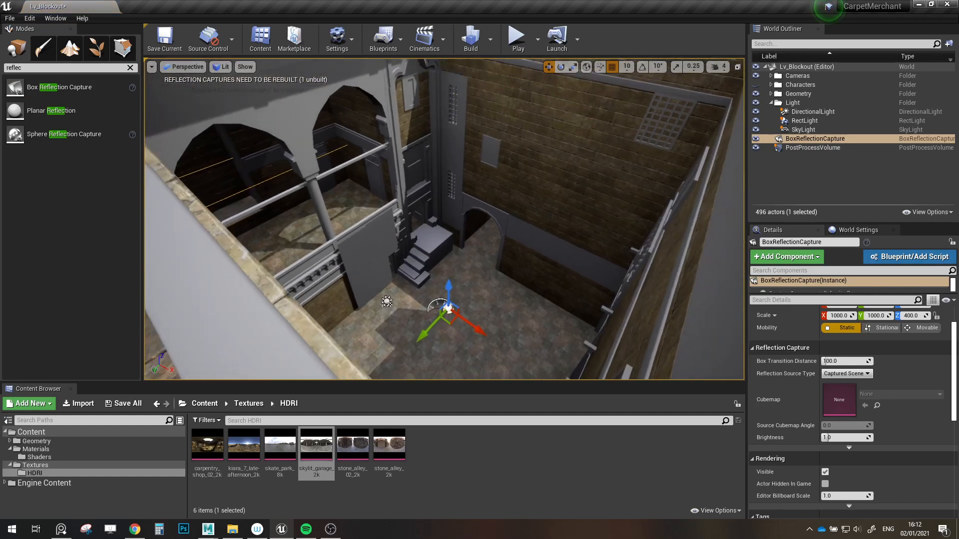
right_drag(649, 353, 645, 373)
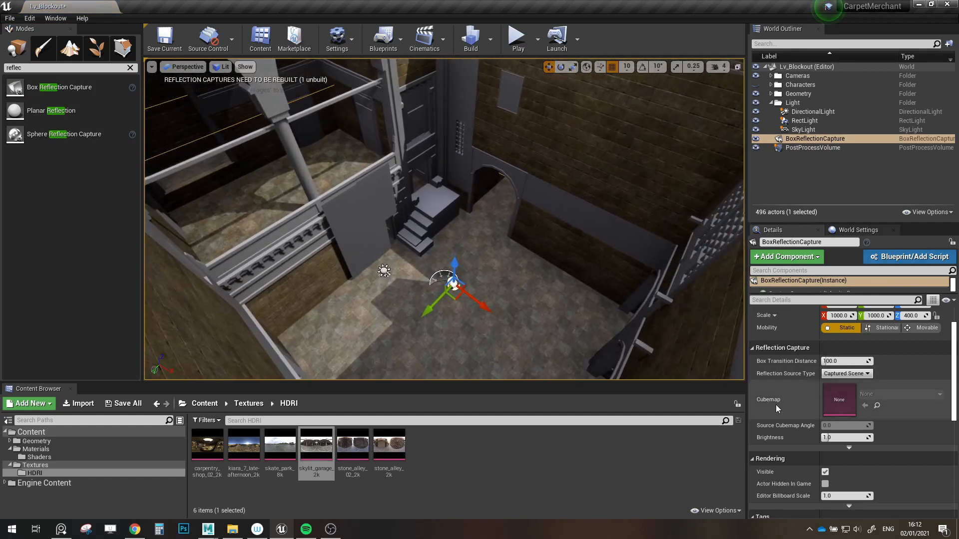
- Set the box reflection capture's scale to 500 on X, Y and Z
scroll(800, 406, down, 4)
scroll(805, 406, up, 4)
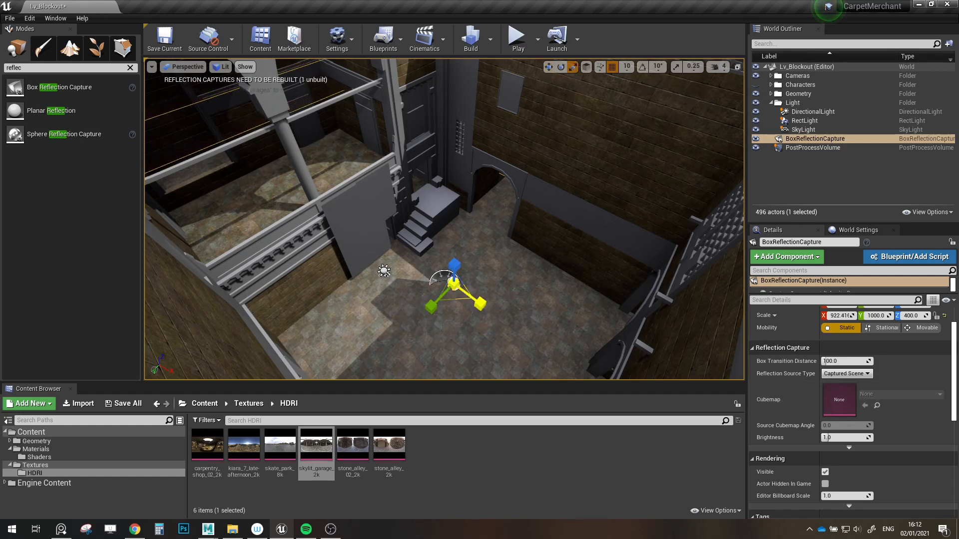
scroll(852, 316, up, 2)
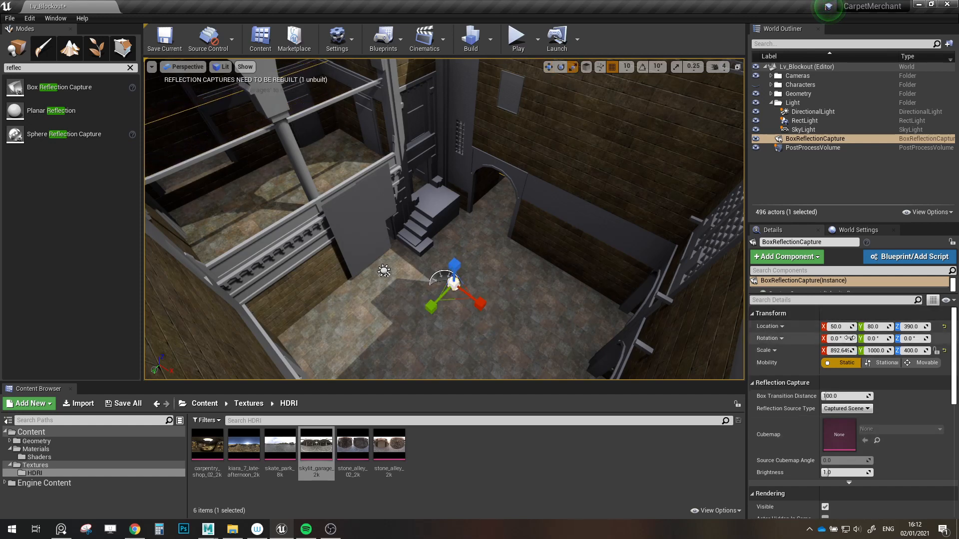
text(0)
key(Tab)
key(Tab)
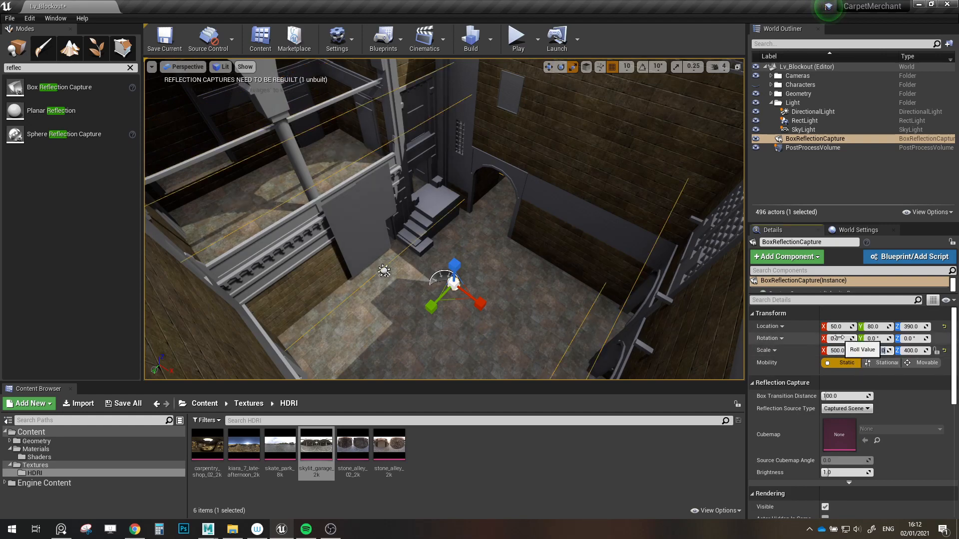
text(500)
key(Return)
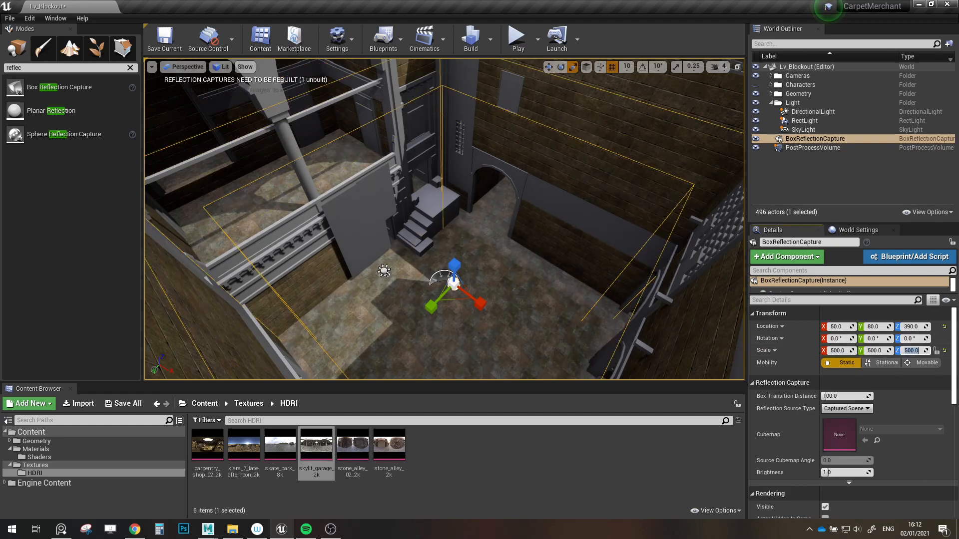
- Raise the box reflection capture to Z 650 and stretch its Z scale to about 654
right_drag(528, 246, 510, 248)
key(w)
drag(480, 260, 487, 234)
right_drag(487, 234, 510, 79)
key(s)
mouse_move(479, 280)
right_down()
mouse_move(424, 278)
mouse_move(472, 269)
right_up()
key(s)
key(r)
drag(464, 263, 464, 243)
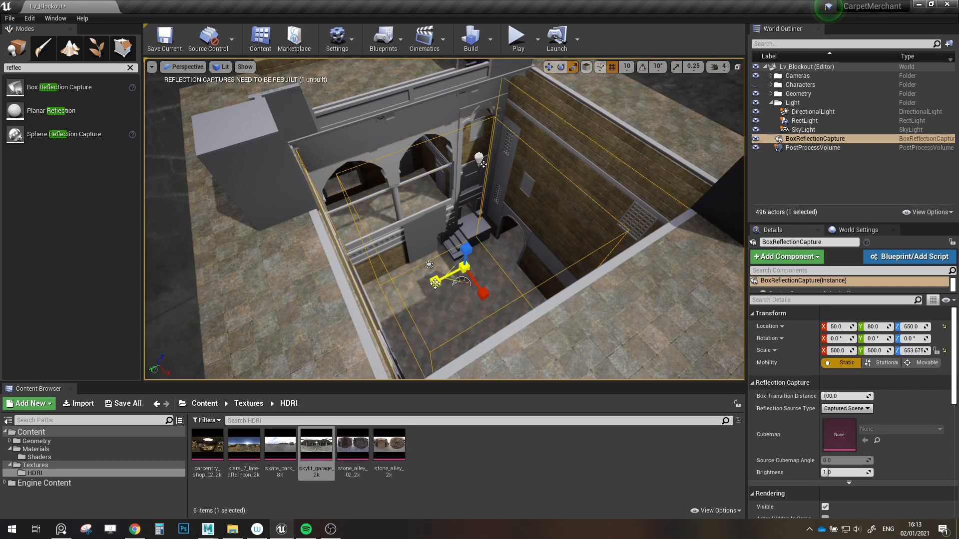
- Stretch the box reflection capture's scale to about 670 on X and 639 on Y to reach the courtyard walls
drag(435, 283, 419, 292)
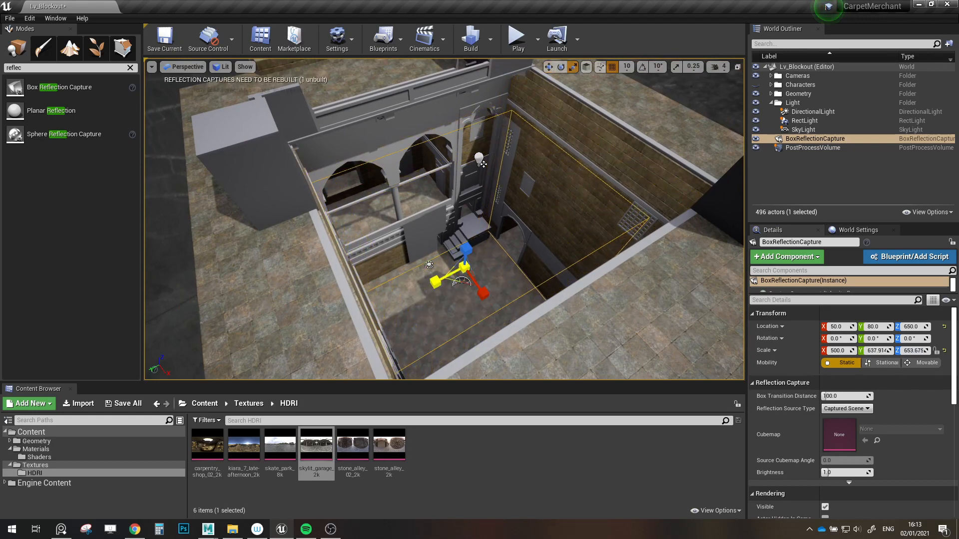
drag(485, 295, 494, 301)
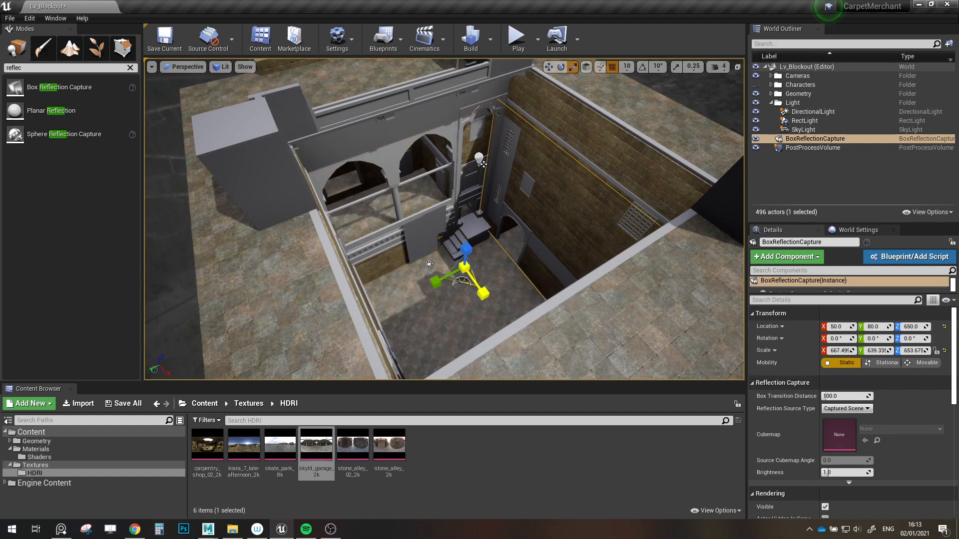
alt+drag(435, 319, 364, 319)
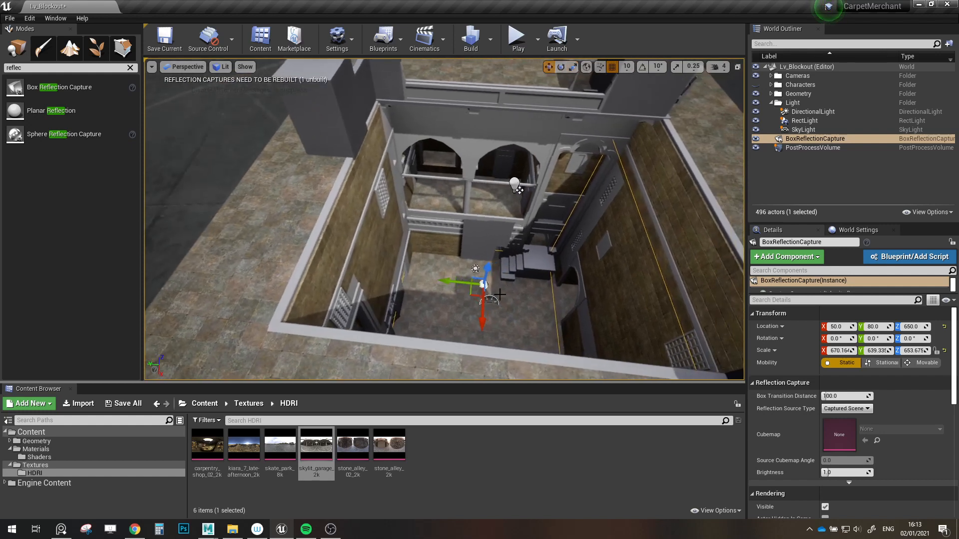
- Shift the box reflection capture to Y 30 and Z 770 and stretch its scale to about 702 on Y and 835 on Z
key(w)
drag(448, 280, 464, 260)
key(r)
key(r)
key(s)
right_drag(491, 251, 497, 215)
right_drag(501, 292, 500, 324)
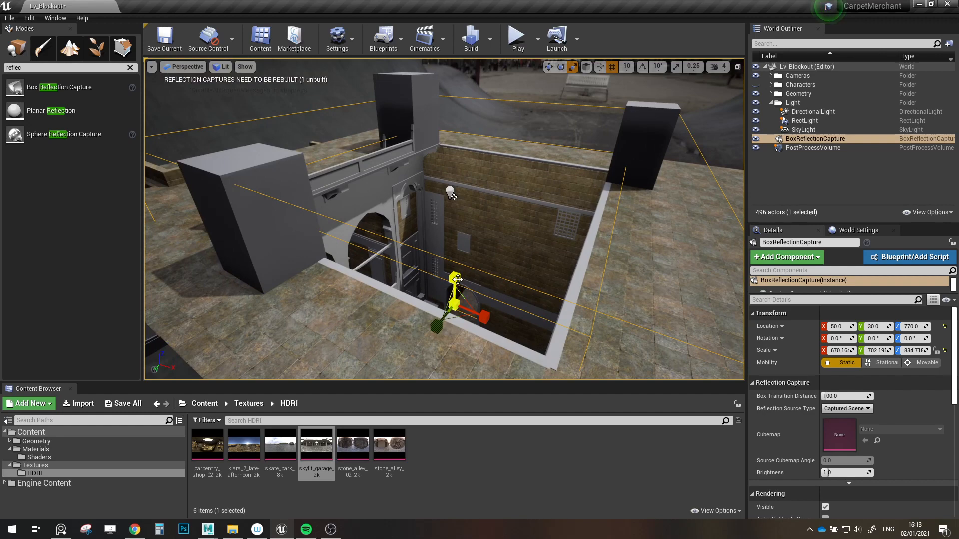
- Stretch the box reflection capture's Z scale to about 887 and raise it to Z 810
drag(457, 280, 456, 269)
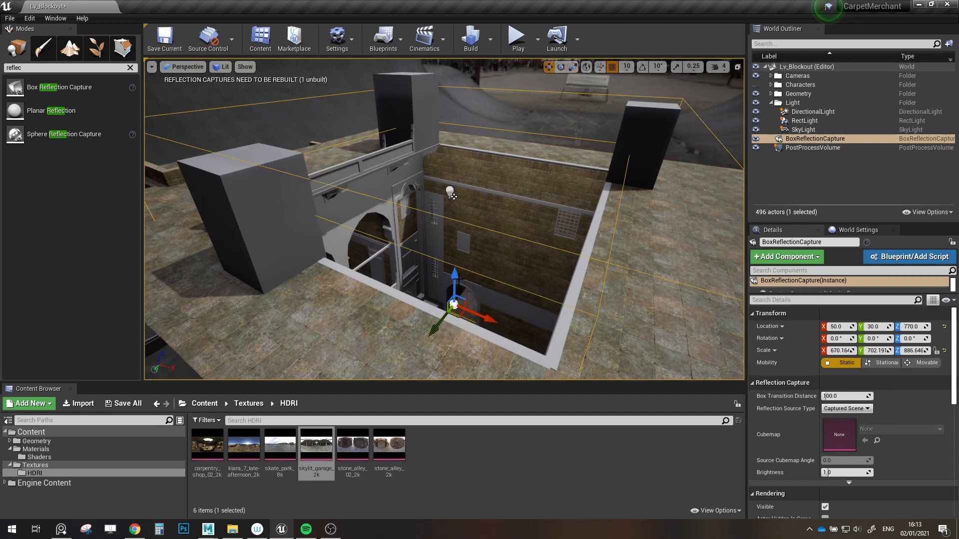
right_drag(459, 279, 450, 300)
mouse_move(492, 227)
mouse_down()
mouse_move(491, 213)
mouse_move(491, 221)
mouse_up()
mouse_move(491, 221)
right_down()
mouse_move(494, 250)
mouse_move(495, 232)
right_up()
key(w)
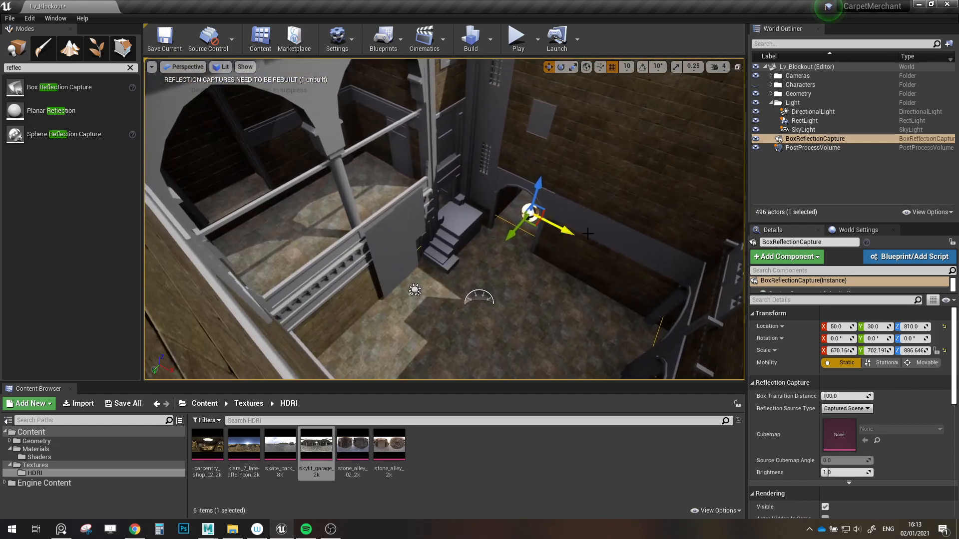
- Duplicate the box reflection capture along X to about -930, into the arched gallery beside the courtyard
alt+drag(563, 228, 334, 113)
right_drag(333, 112, 295, 80)
key(w)
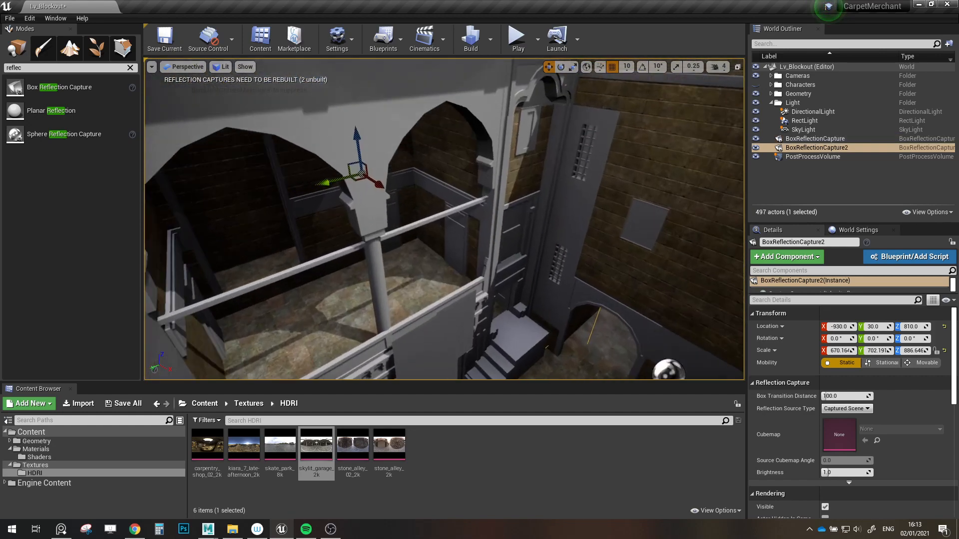
- Scale the duplicated gallery capture uniformly to about 665, 697 and 881, and open its X scale for editing
right_drag(424, 188, 424, 188)
key(a)
key(r)
drag(408, 173, 405, 177)
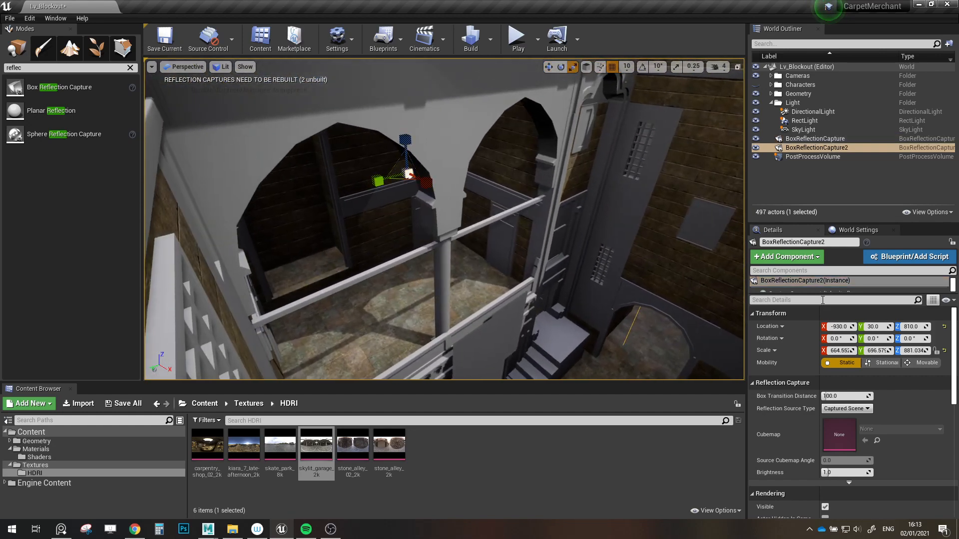
click(837, 350)
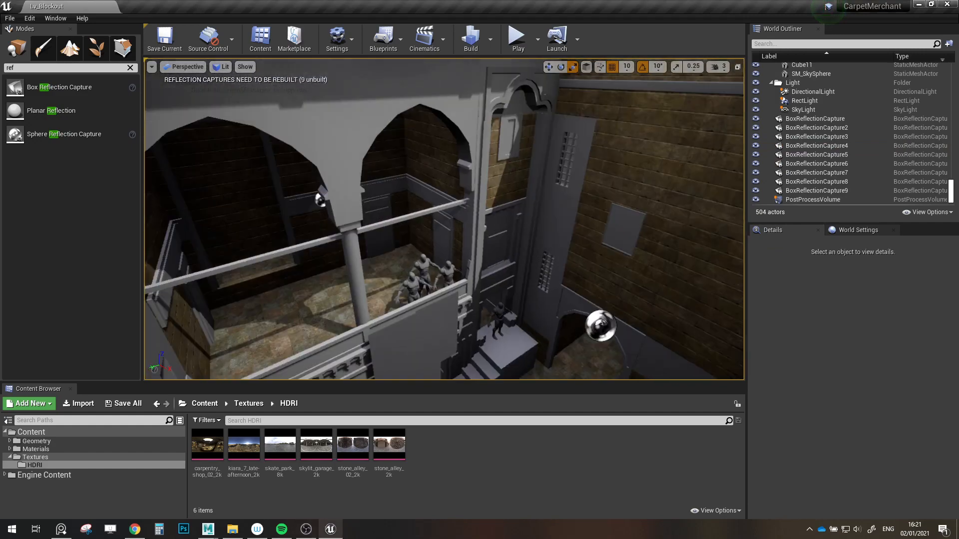
- Group all nine box reflection captures into a new folder named Reflections and nest it inside the Light folder
right_drag(444, 218, 505, 219)
click(805, 120)
shift+click(808, 190)
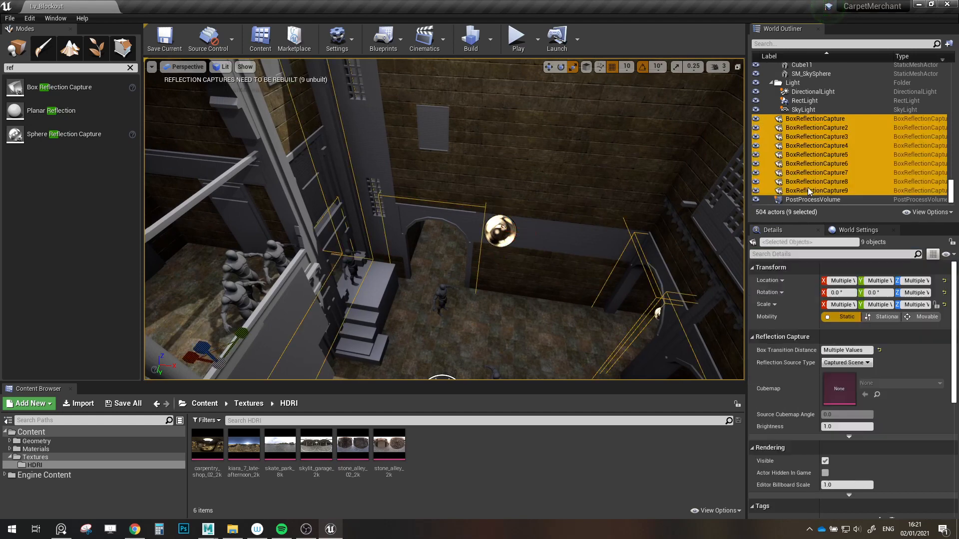
key(f)
click(949, 45)
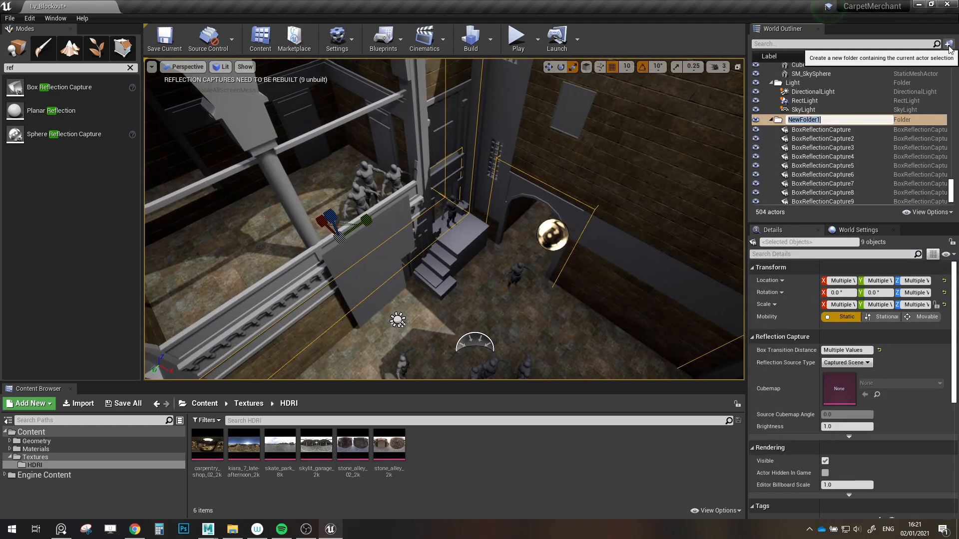
text(Reflections)
key(Return)
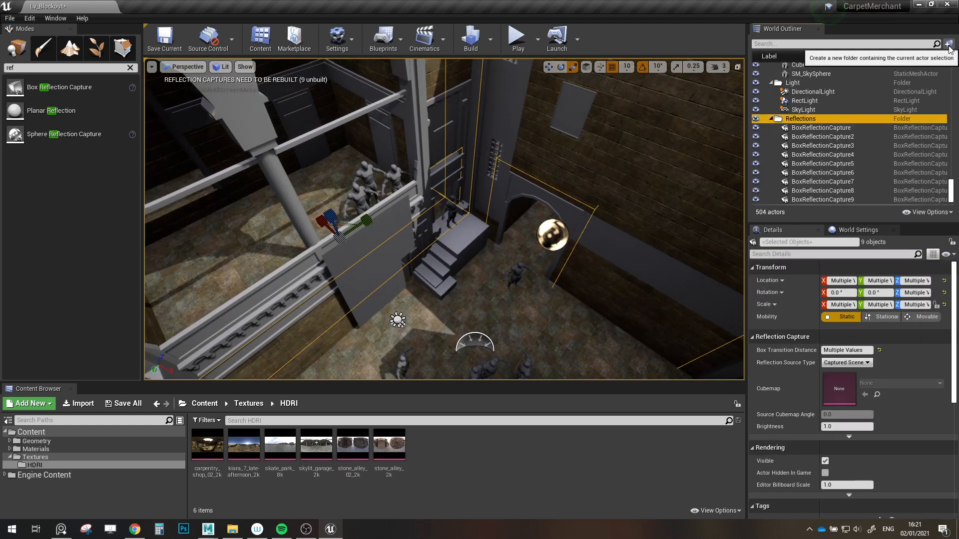
click(771, 120)
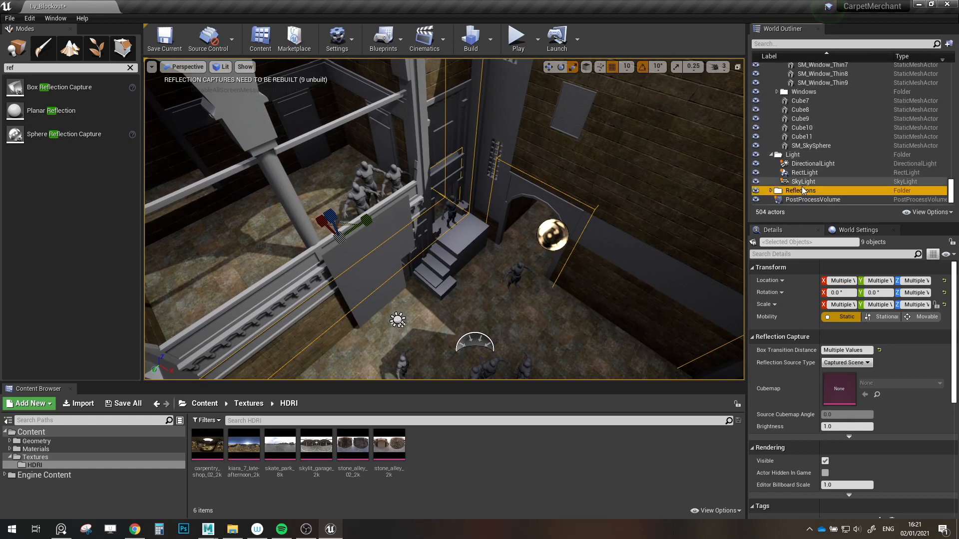
drag(800, 190, 805, 158)
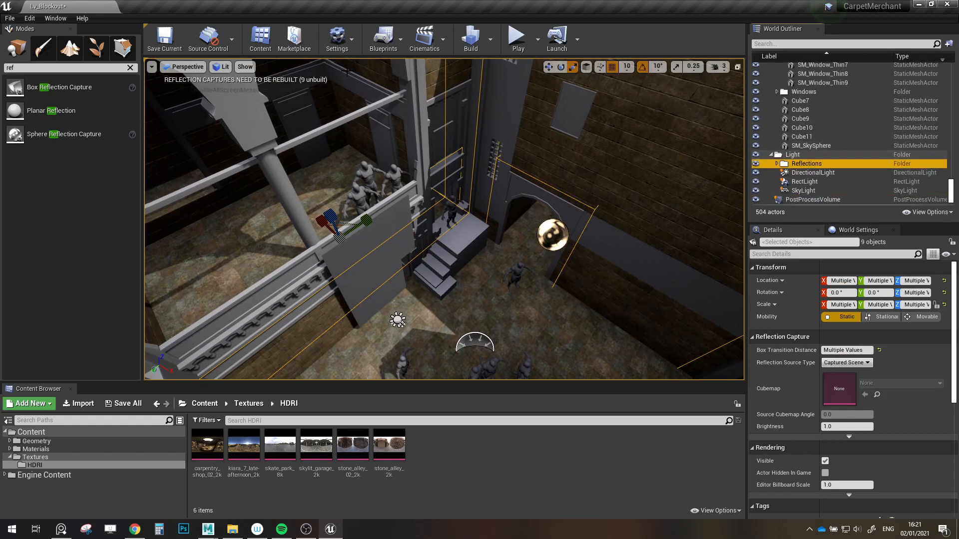
- Build the reflection captures, save the level and clear the selection
click(493, 49)
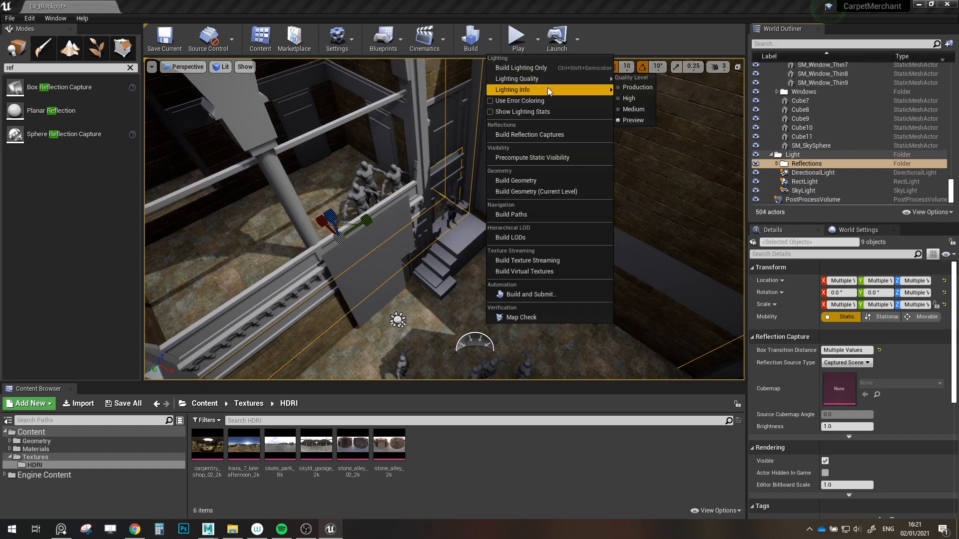
click(563, 133)
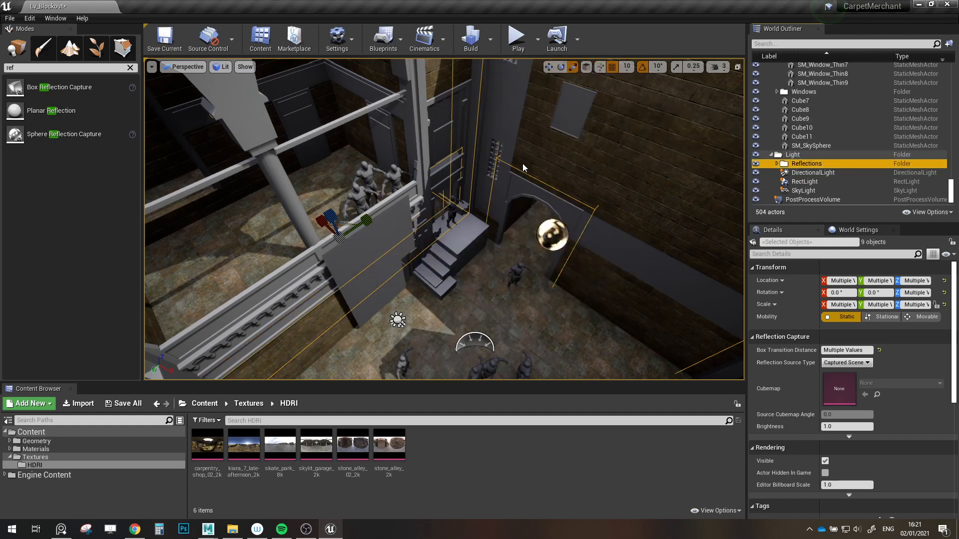
right_drag(509, 202, 466, 219)
key(ctrl+s)
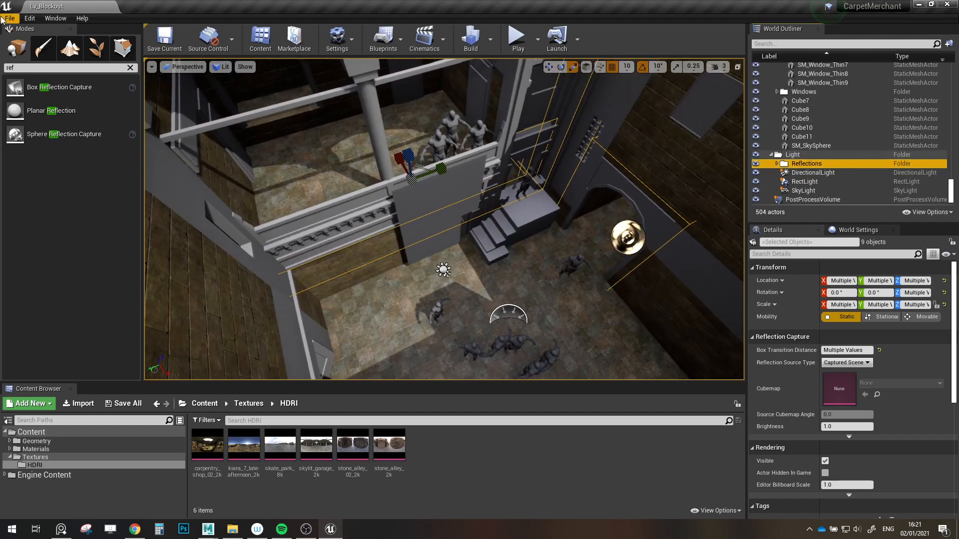
click(5, 18)
click(25, 103)
key(Escape)
- Hide and show the Reflections folder again to compare the reflections on the courtyard floor and walls
right_drag(350, 225, 489, 249)
key(w)
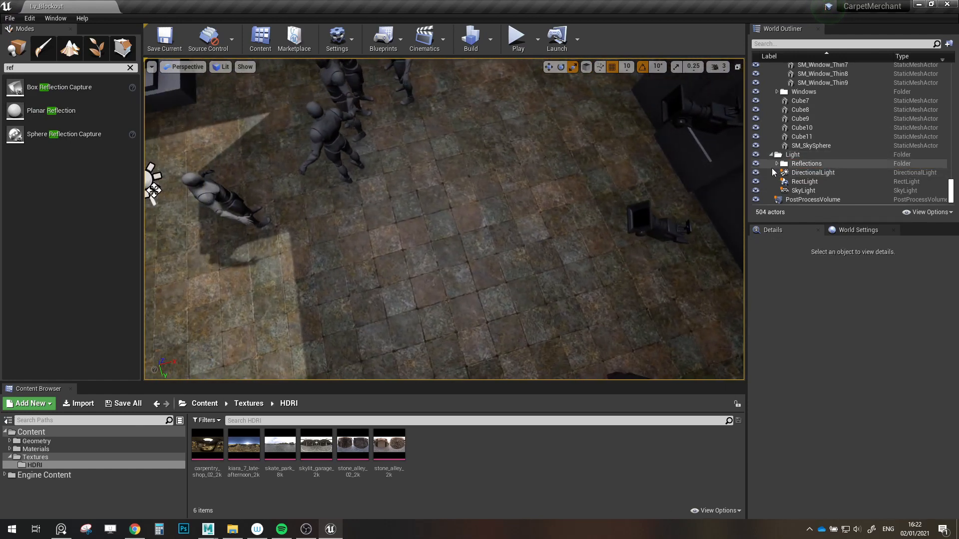
click(757, 163)
key(s)
right_drag(449, 220, 390, 209)
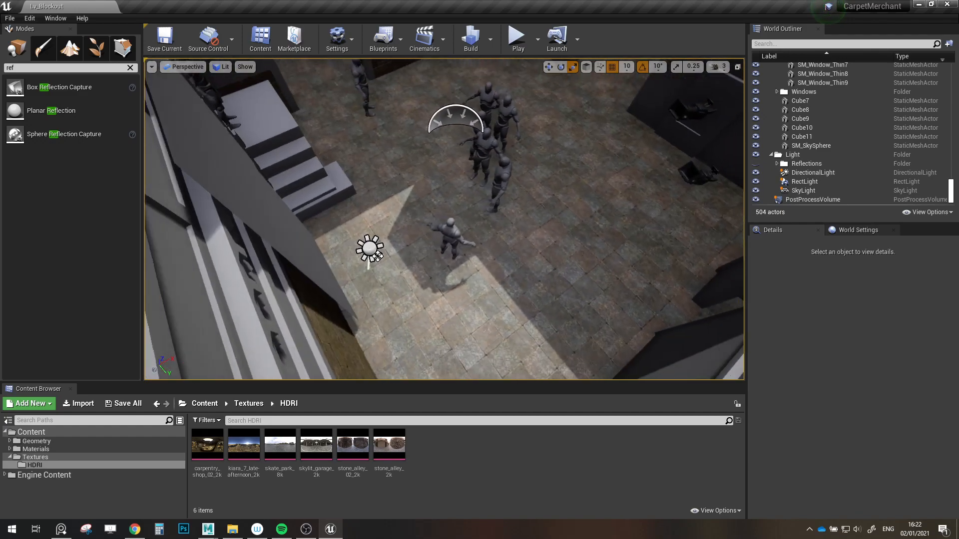
right_drag(533, 204, 544, 197)
key(w)
click(756, 164)
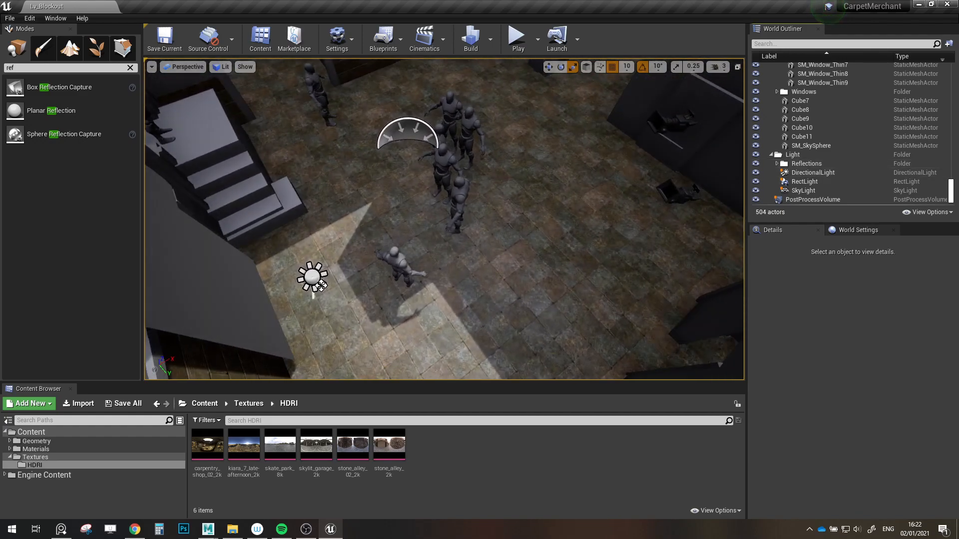
right_drag(444, 220, 492, 205)
key(w)
key(s)
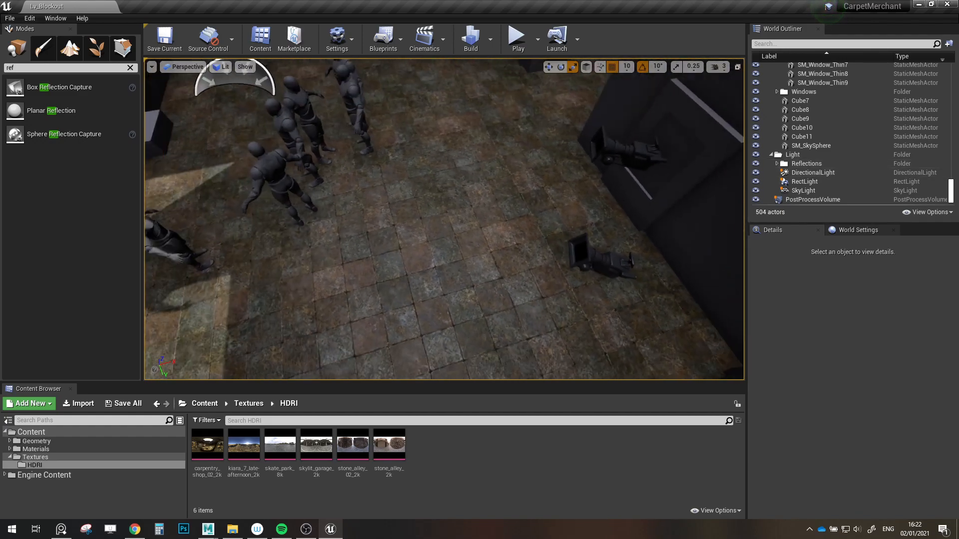
right_drag(719, 175, 645, 172)
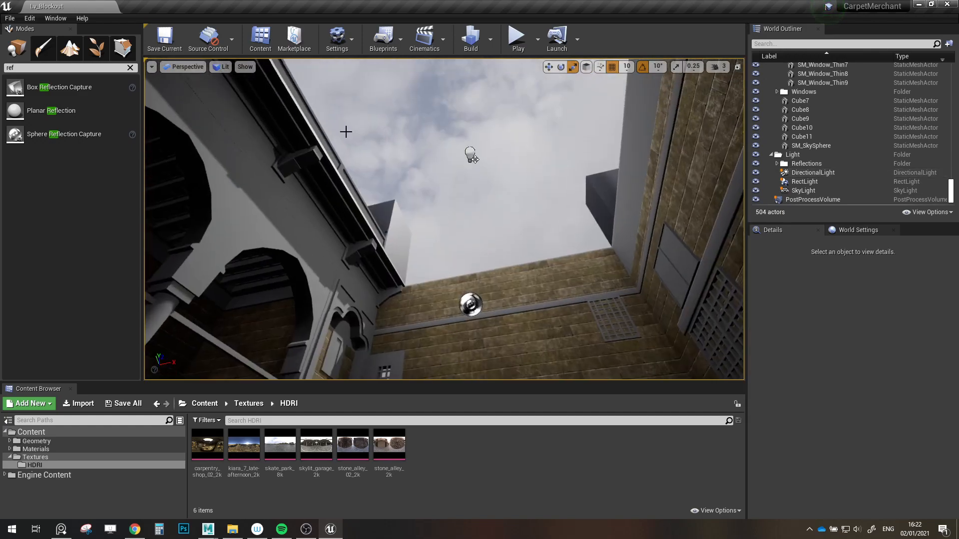
right_drag(492, 203, 492, 310)
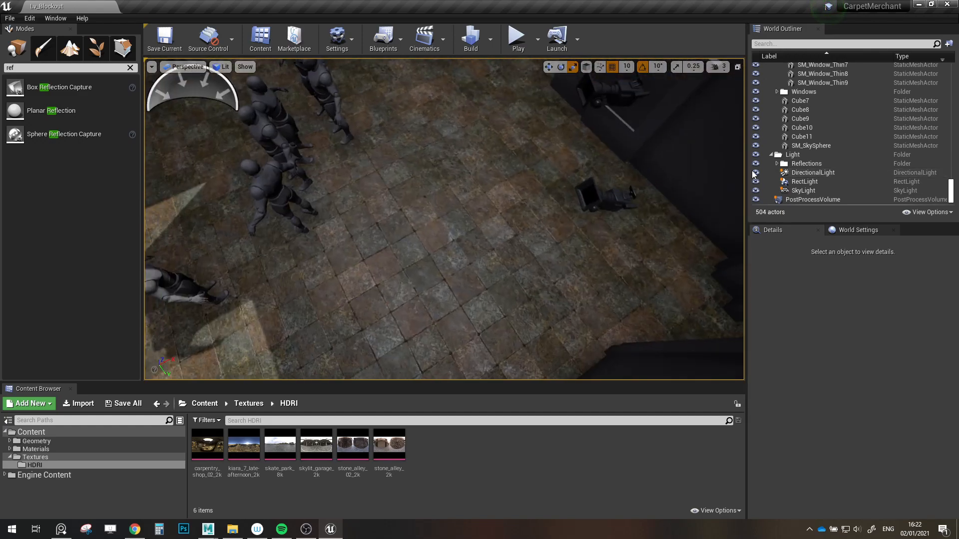
right_drag(533, 194, 409, 75)
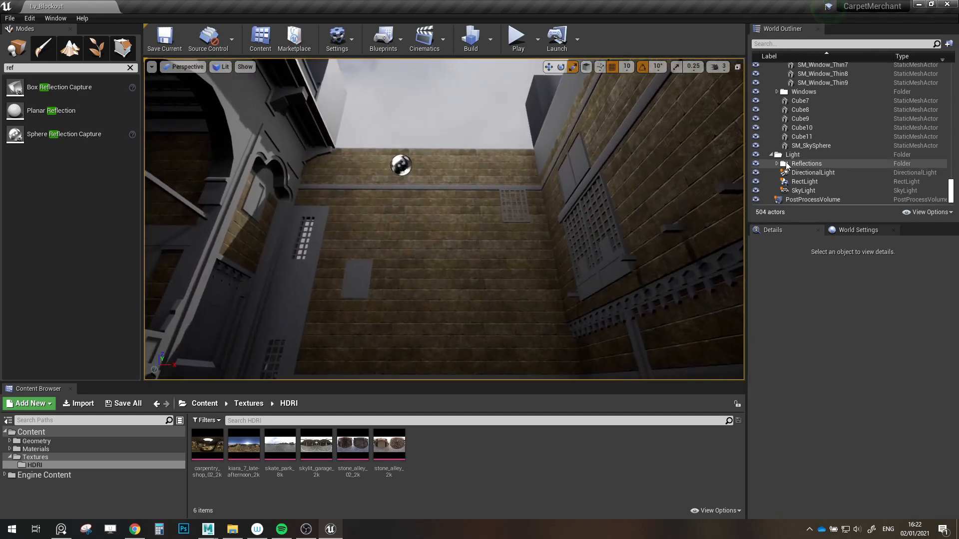
right_drag(444, 219, 409, 250)
key(w)
key(w)
key(s)
key(w)
- Collapse the Geometry folder in the outliner and switch the viewport to game view to hide the editor icons
drag(951, 190, 949, 54)
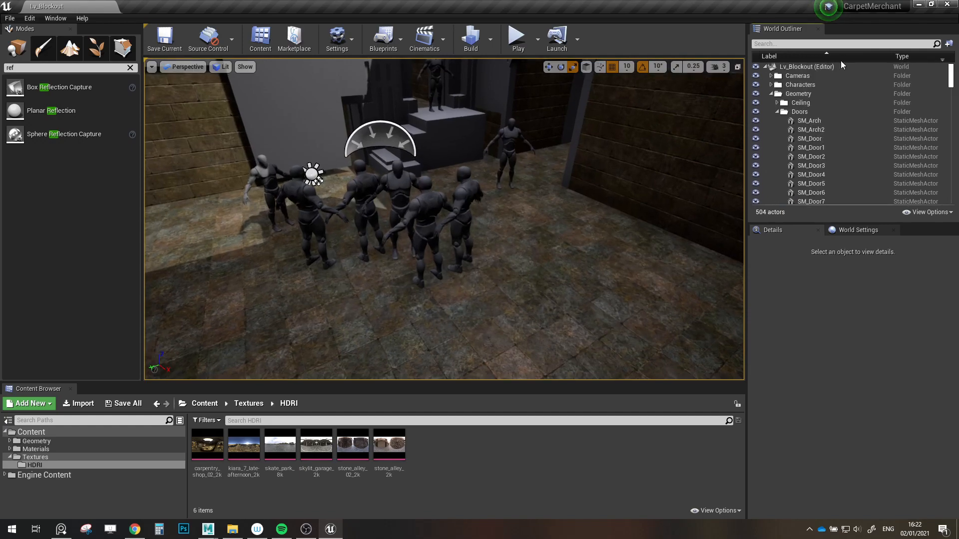
click(771, 93)
right_drag(550, 210, 545, 125)
key(s)
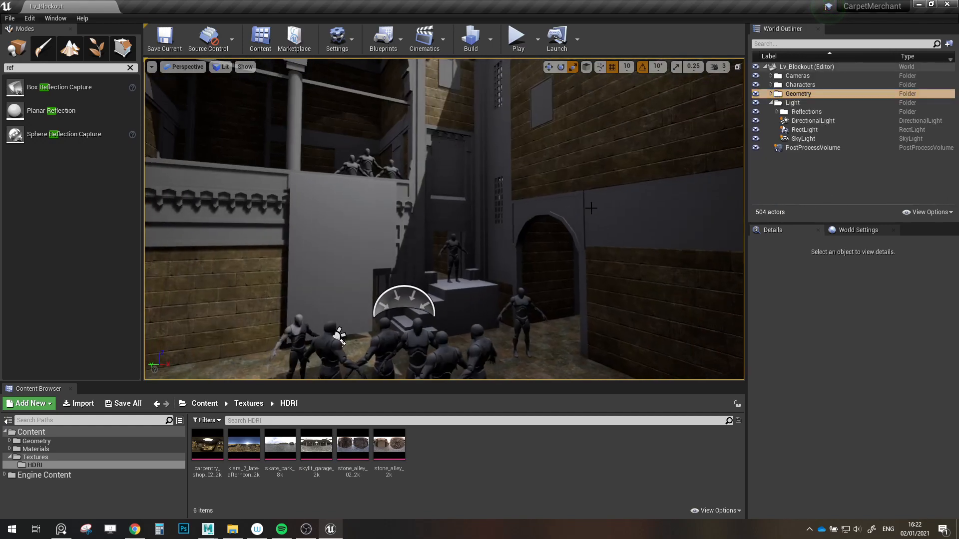
click(834, 174)
right_drag(549, 210, 509, 187)
key(s)
right_drag(380, 257, 400, 190)
key(g)
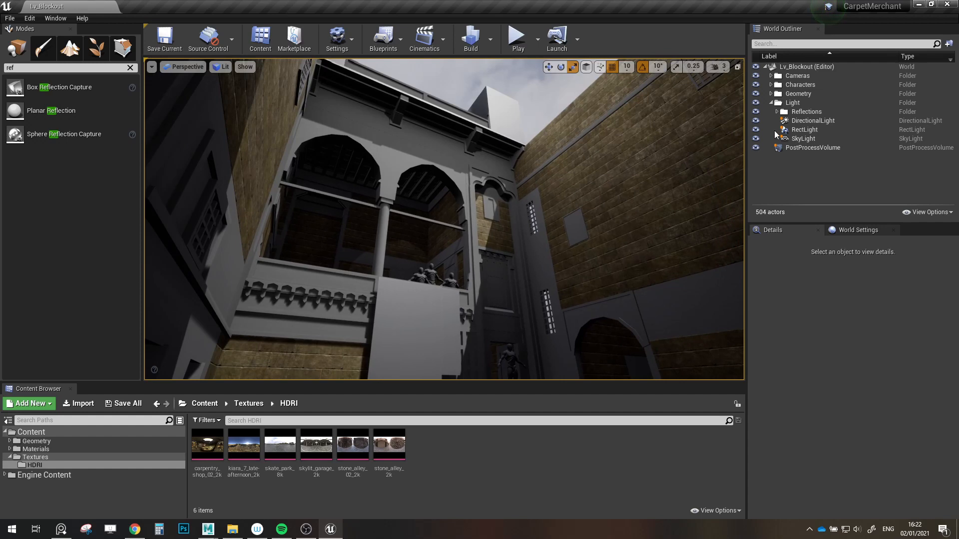
- Raise the RectLight above the courtyard to Z 1790 and enlarge its attenuation radius to about 4000
click(803, 130)
key(w)
right_drag(521, 154, 504, 125)
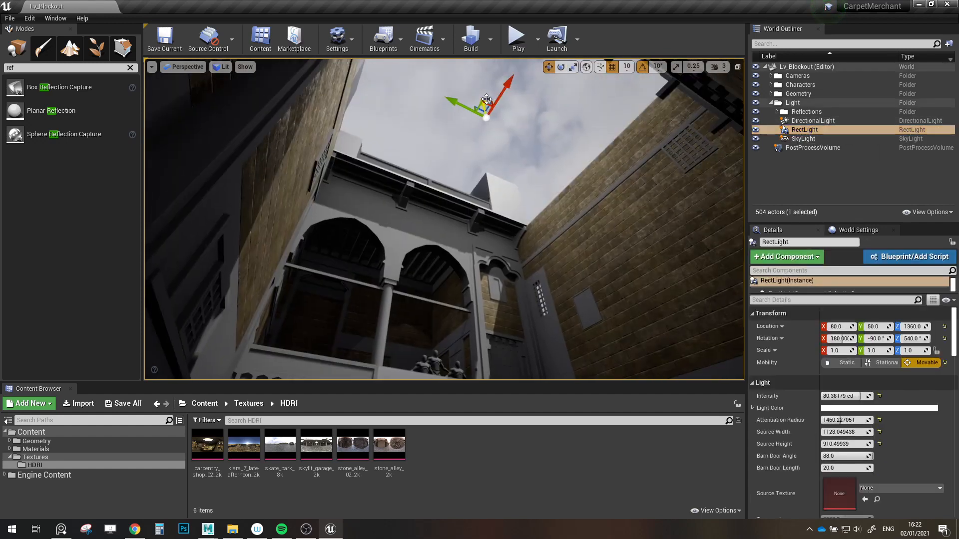
drag(487, 99, 501, 80)
right_drag(501, 81, 525, 185)
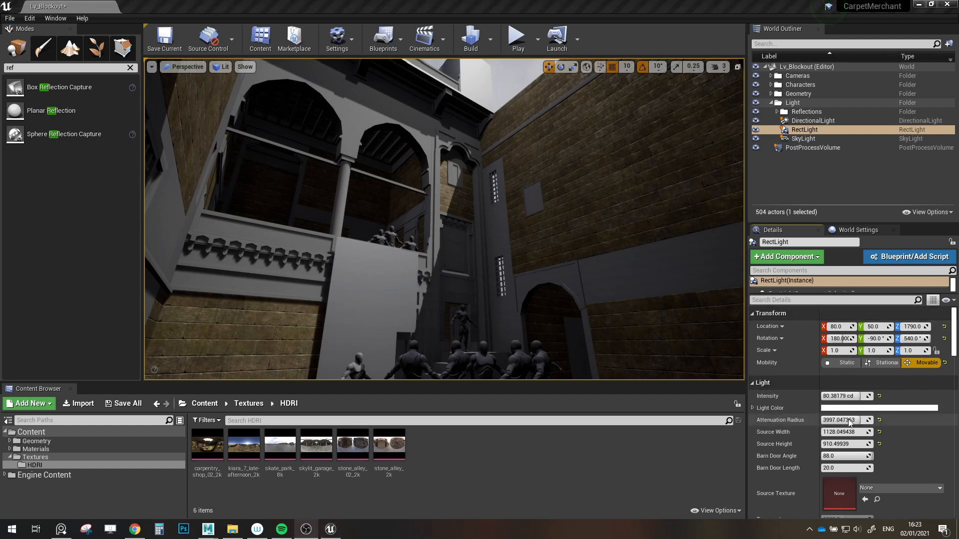
drag(846, 420, 829, 420)
right_drag(444, 295, 475, 316)
- Set the RectLight's Shadow Bias to 2.0 and check the shadows around the arches
scroll(851, 392, down, 4)
scroll(853, 402, down, 2)
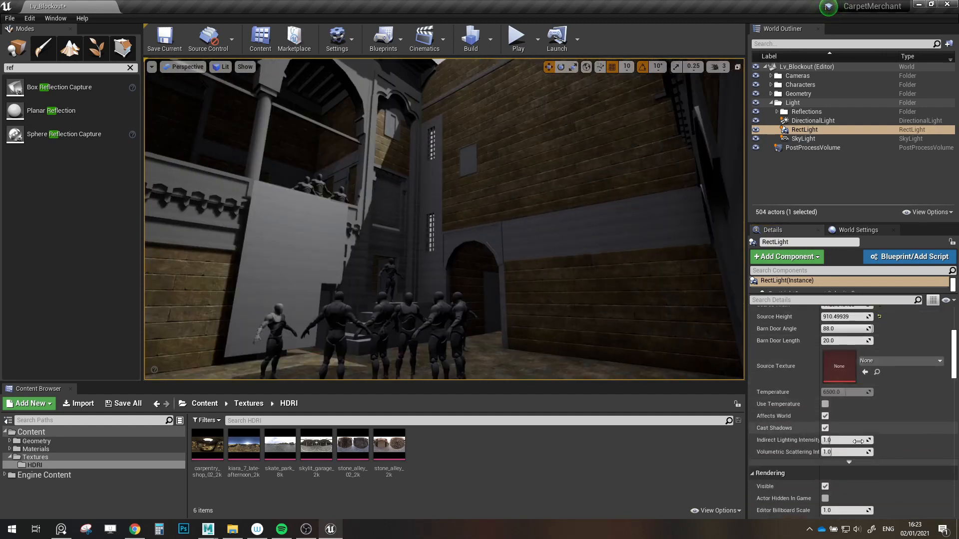
scroll(853, 435, down, 2)
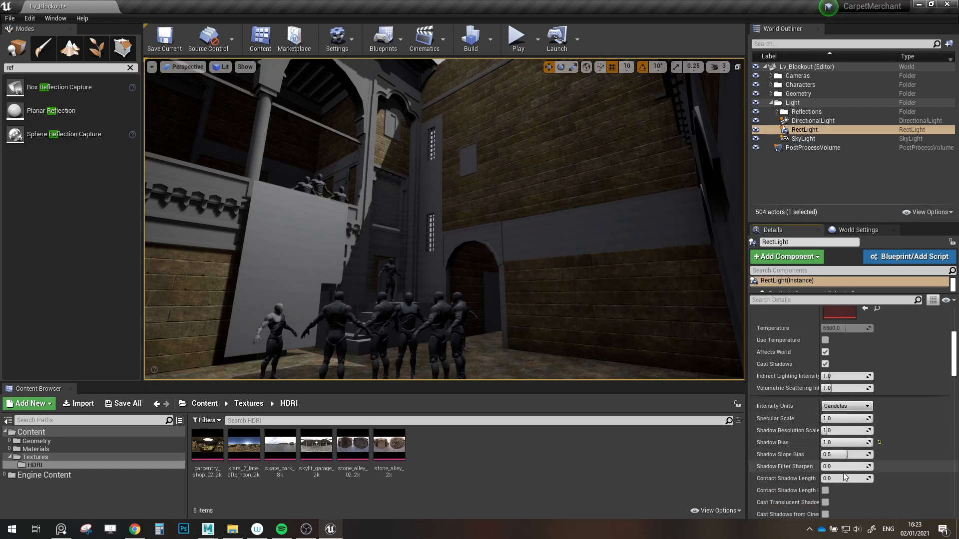
click(832, 442)
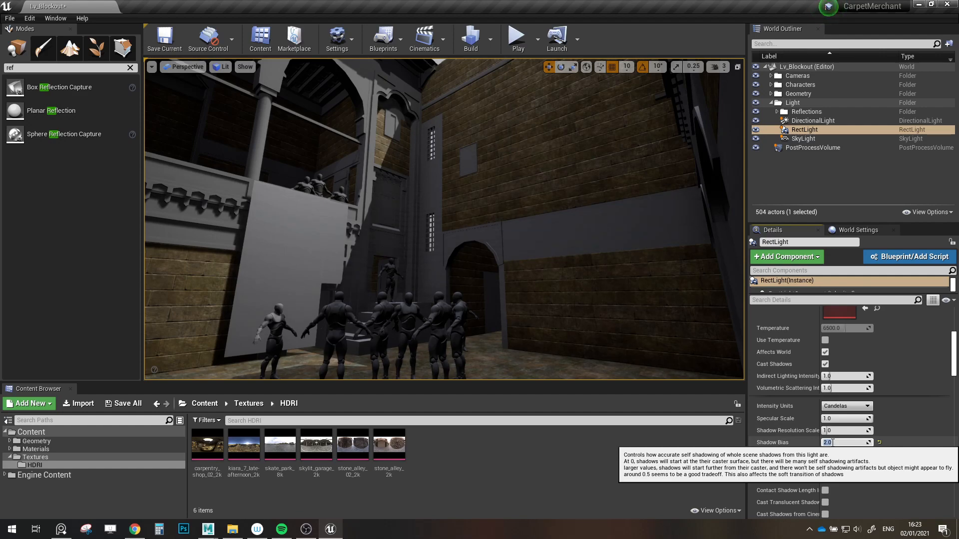
right_drag(444, 219, 305, 182)
- Adjust the RectLight's attenuation radius to about 3812
scroll(876, 418, up, 11)
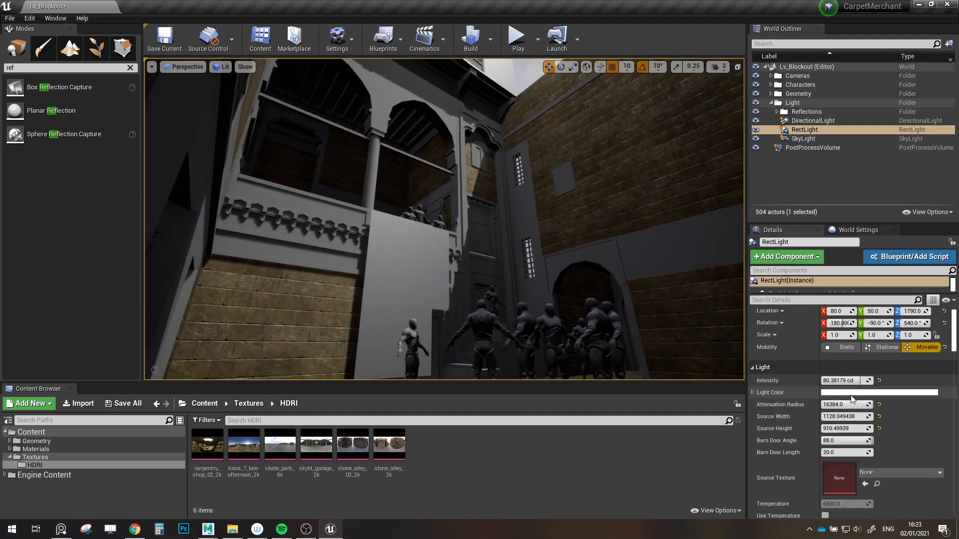
right_drag(444, 219, 472, 199)
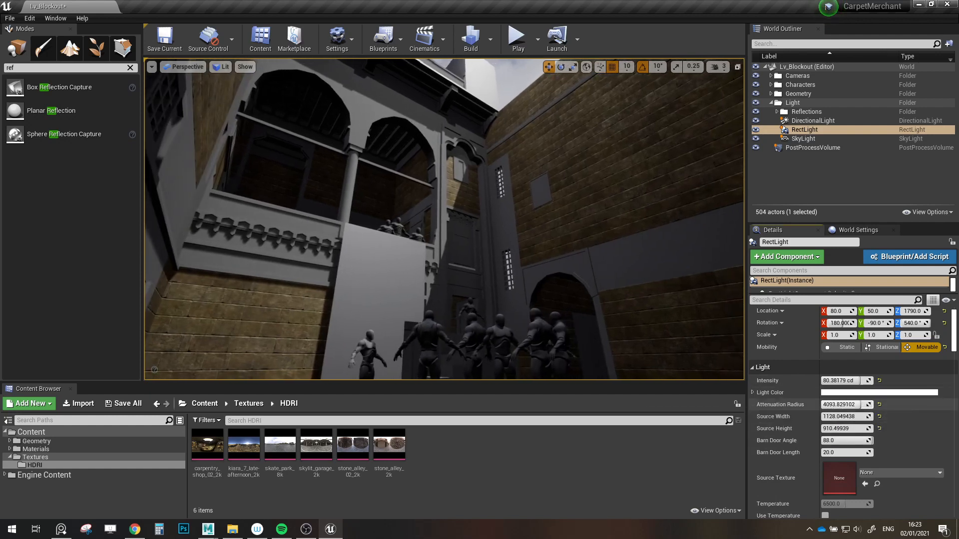
mouse_move(854, 405)
mouse_down()
mouse_move(830, 405)
mouse_move(870, 405)
mouse_move(846, 405)
mouse_up()
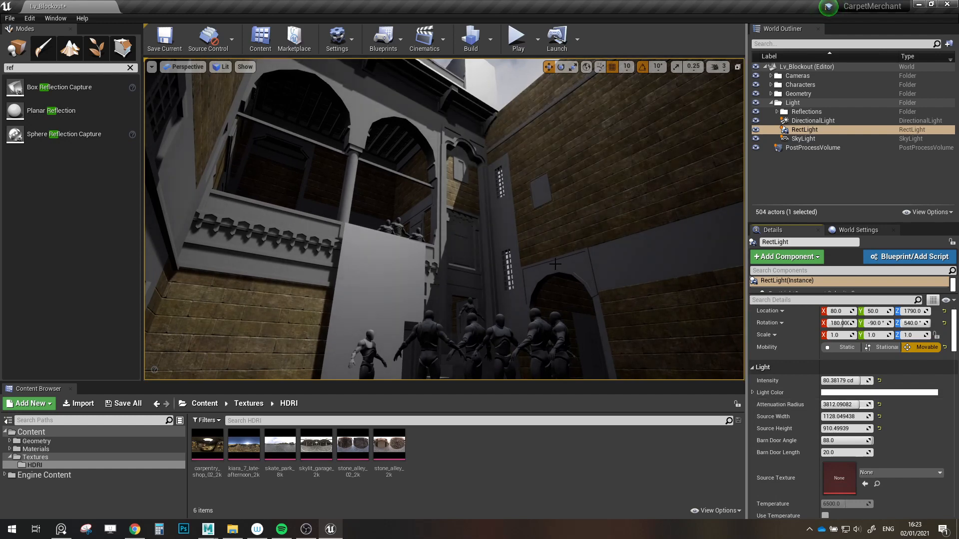
- Turn off Cast Shadows for the RectLight and reset its Shadow Bias to the default 0.5
right_drag(555, 263, 471, 140)
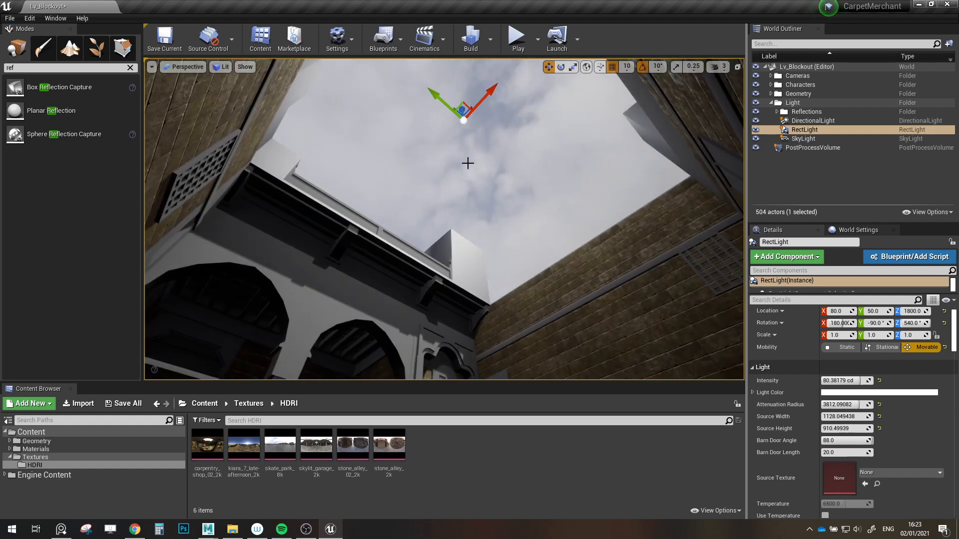
right_drag(467, 163, 467, 189)
scroll(848, 479, down, 3)
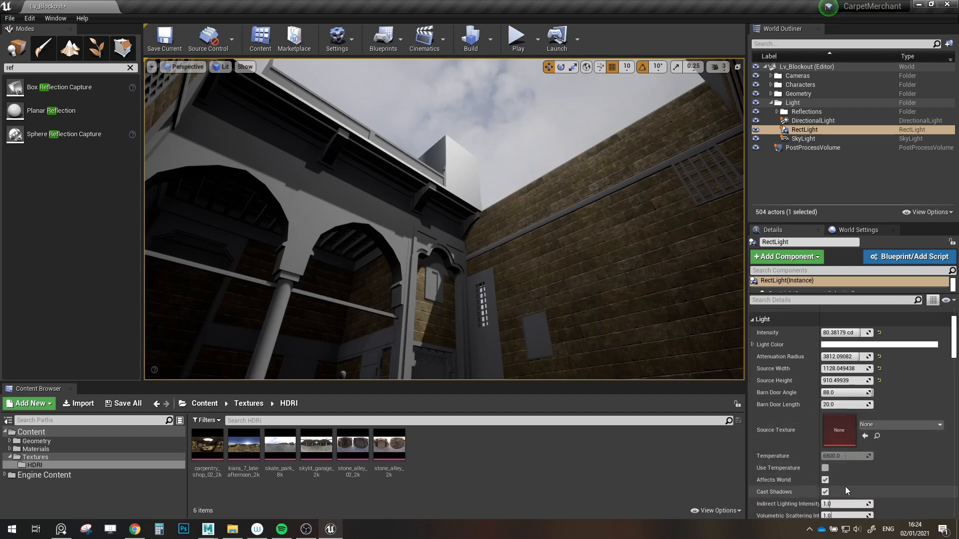
click(825, 492)
right_drag(550, 224, 547, 204)
scroll(849, 459, down, 5)
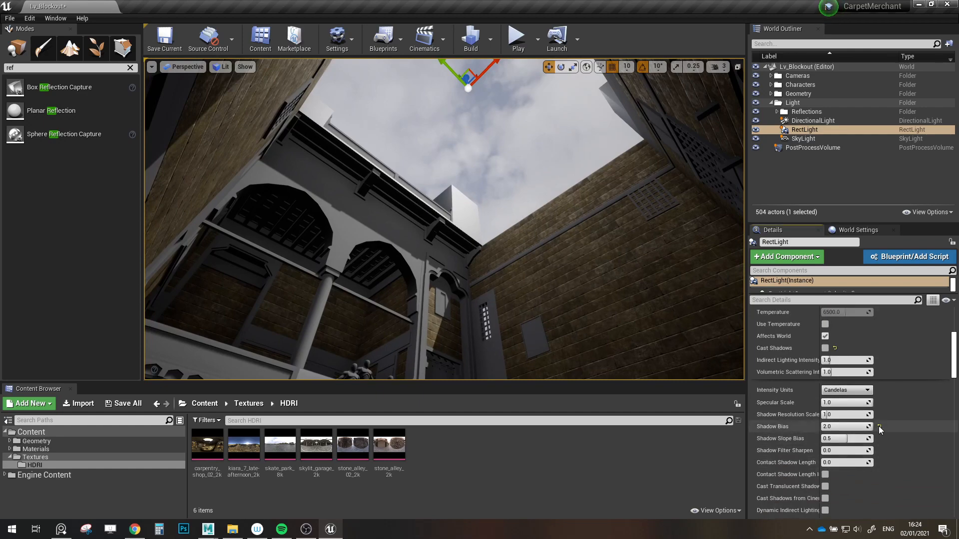
click(879, 426)
right_drag(549, 224, 540, 200)
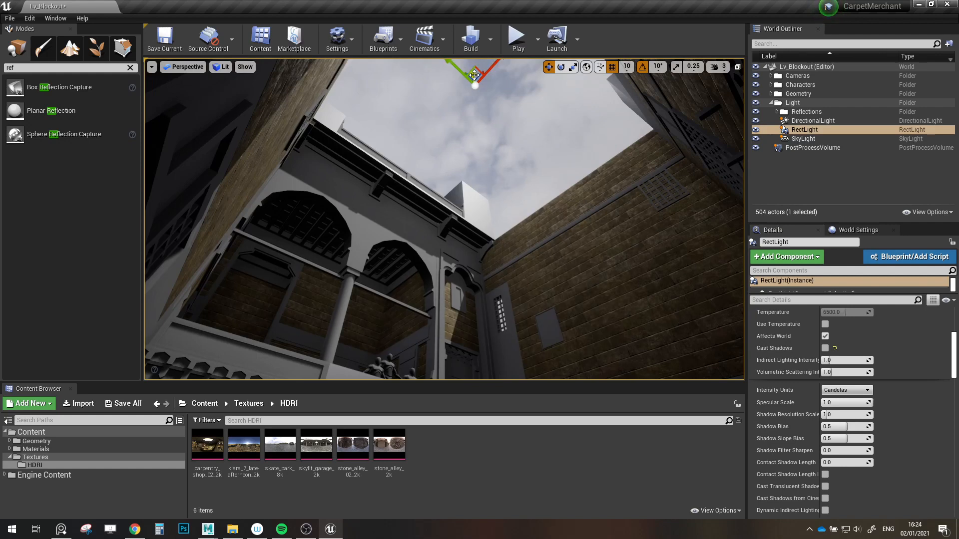
- Reselect the RectLight and toggle its visibility to compare the courtyard with and without it
drag(474, 76, 468, 95)
click(469, 94)
right_drag(468, 94, 469, 149)
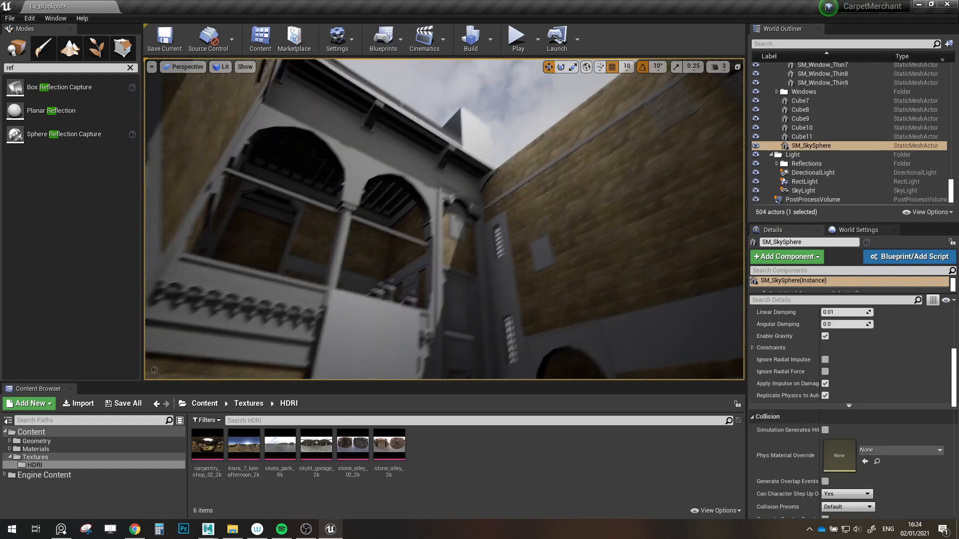
click(805, 190)
click(804, 182)
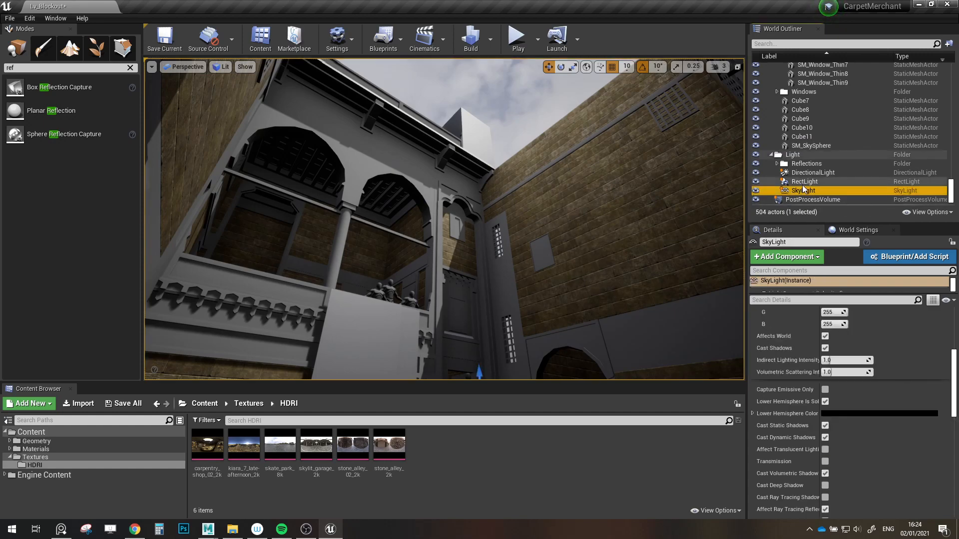
click(757, 182)
click(758, 182)
click(758, 181)
click(758, 182)
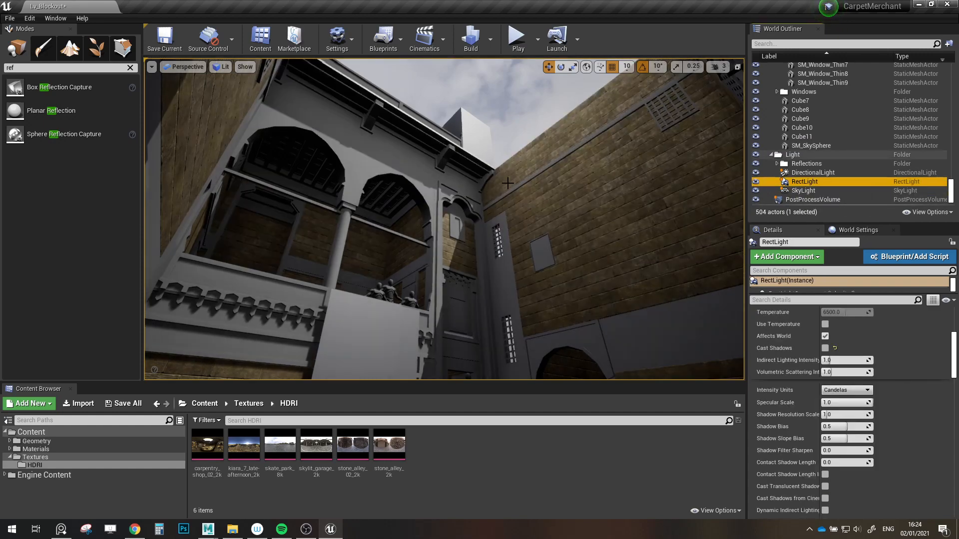
- Raise the RectLight higher above the courtyard and set its attenuation radius to 16384 and its intensity to 160 cd
right_drag(508, 183, 484, 133)
drag(474, 93, 464, 59)
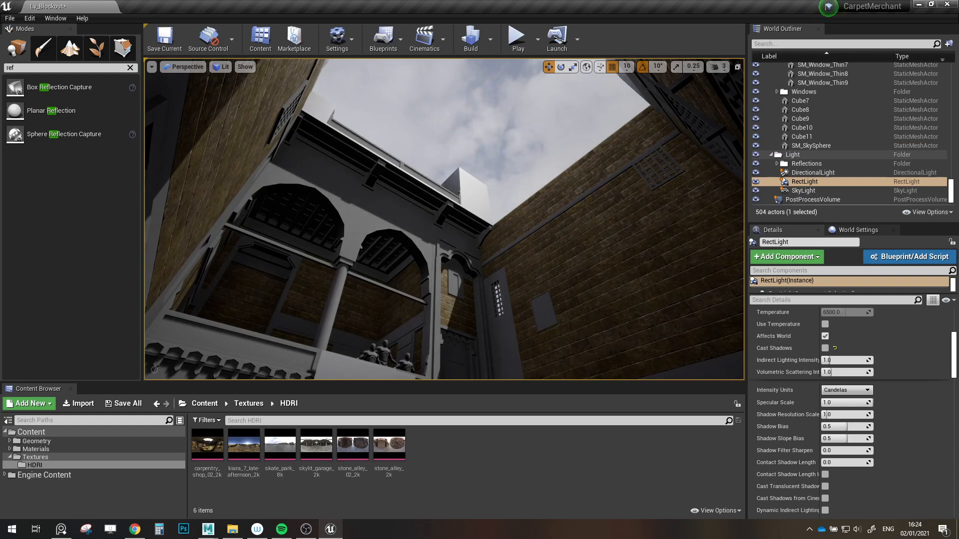
scroll(851, 357, up, 6)
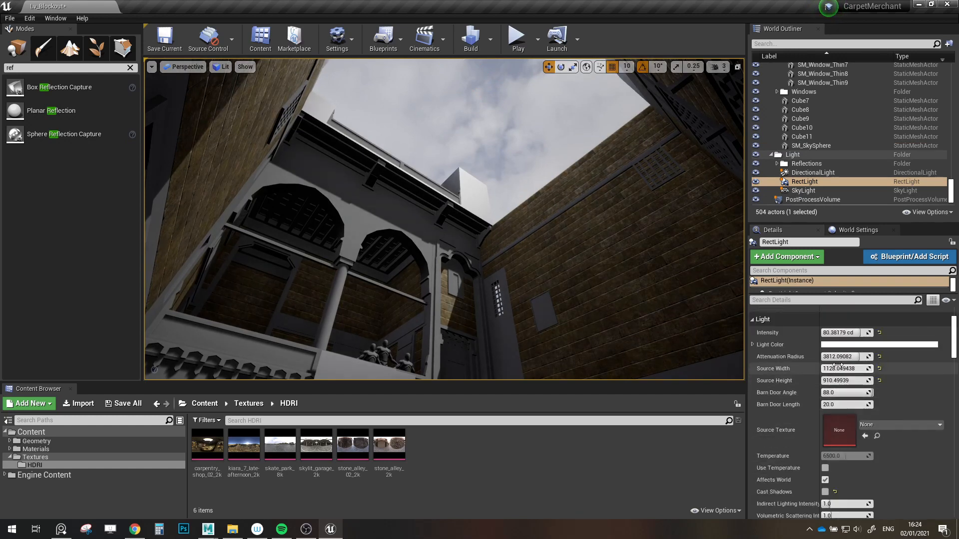
drag(852, 357, 872, 333)
right_drag(549, 260, 445, 280)
key(w)
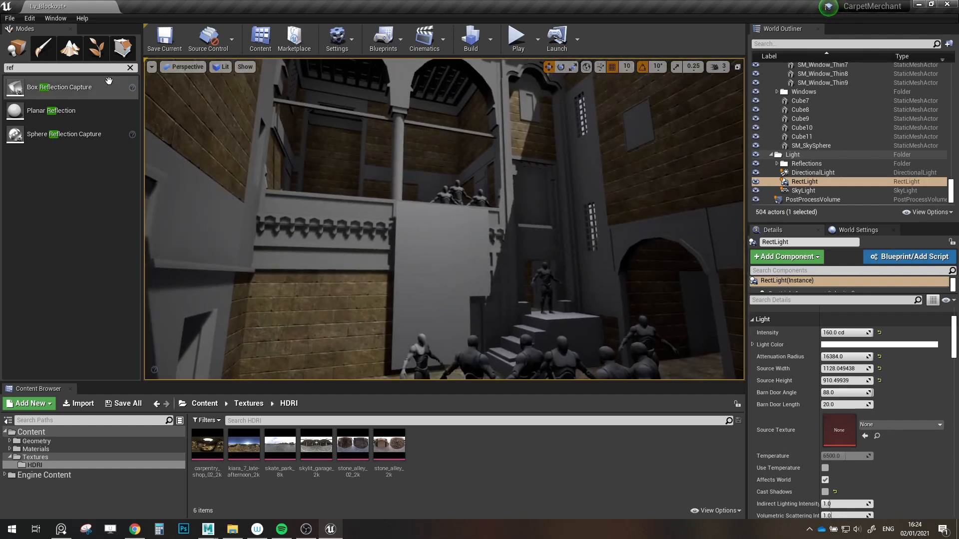
- Find the fog actors and place an Exponential Height Fog in the courtyard near the characters
text(fog)
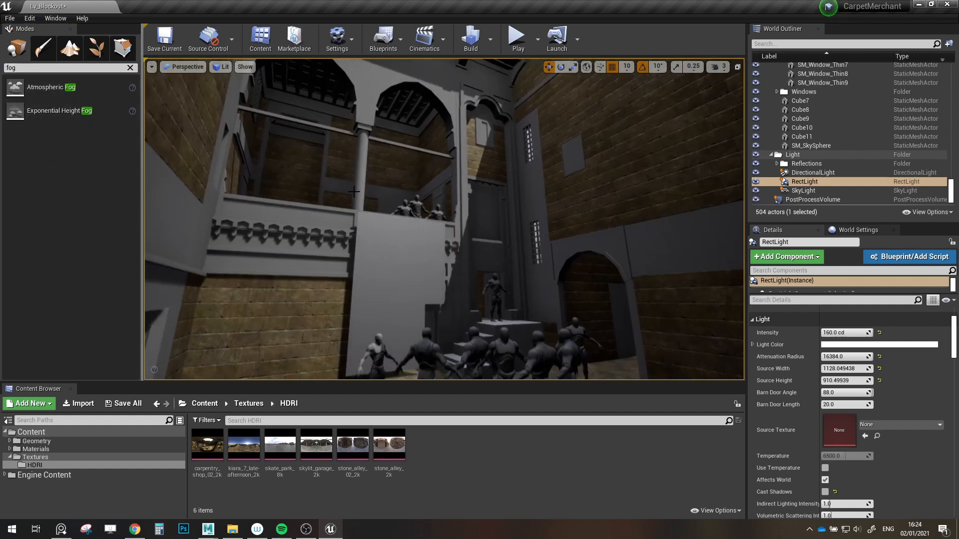
drag(50, 111, 440, 299)
right_drag(440, 299, 437, 117)
scroll(827, 318, up, 2)
- Set the height fog's Fog Density to 0.1 and its Fog Height Falloff to 0.001
drag(832, 319, 825, 331)
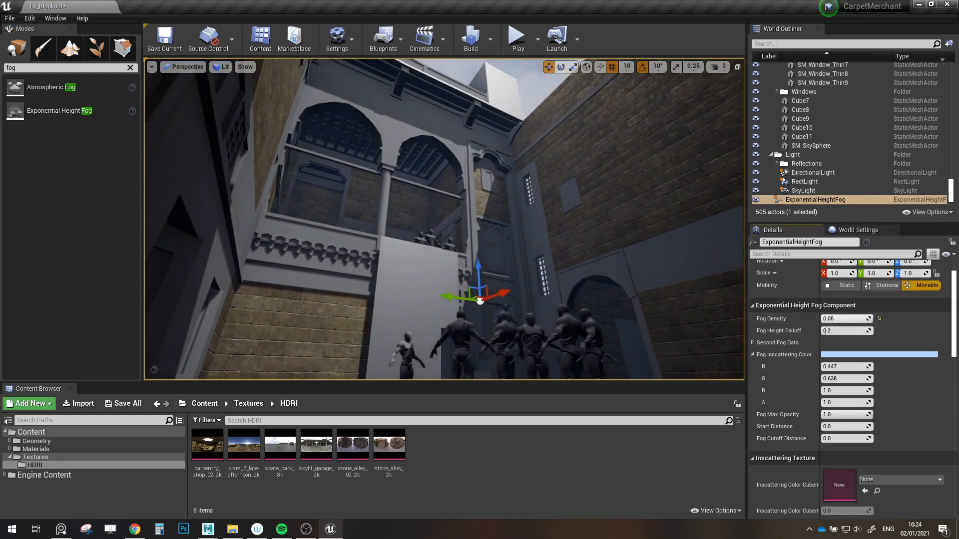
text(0.1)
key(Return)
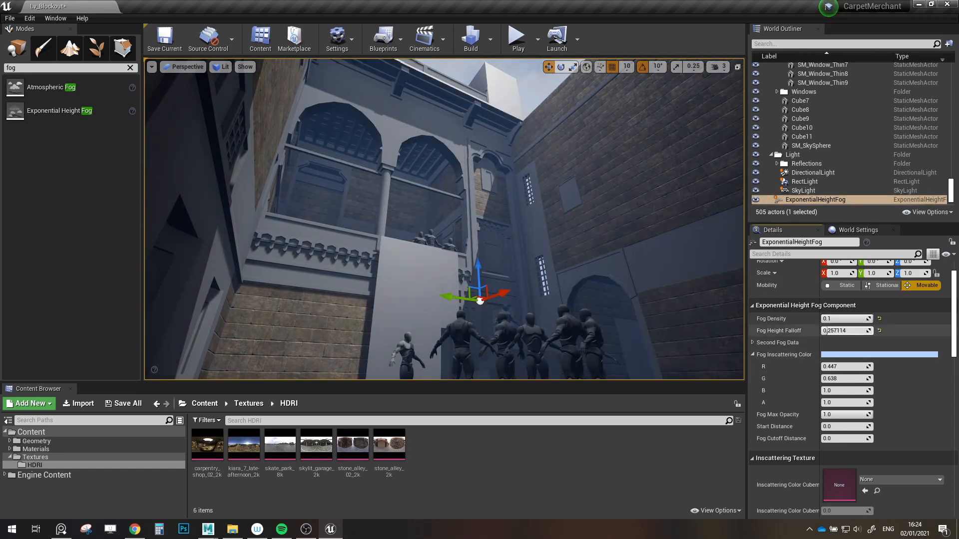
right_drag(657, 280, 662, 245)
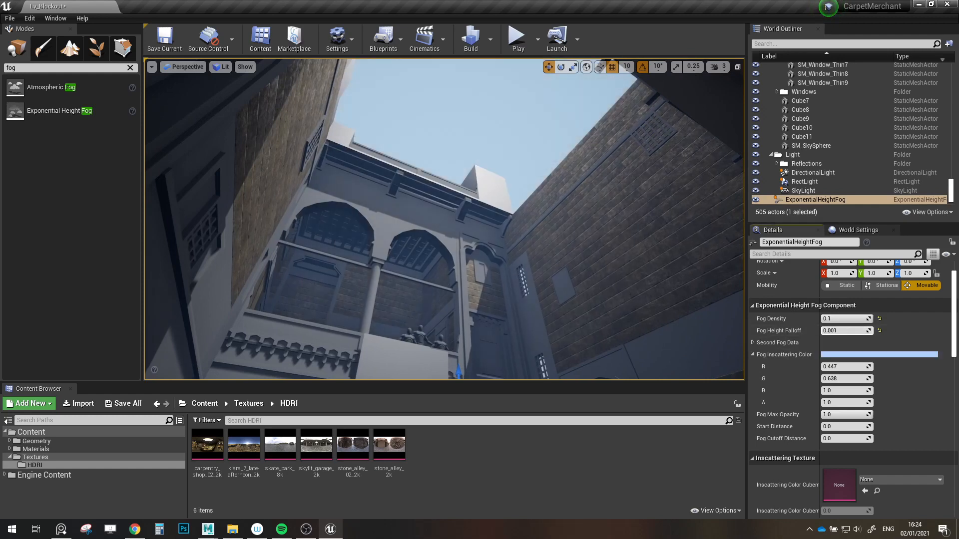
drag(833, 331, 821, 331)
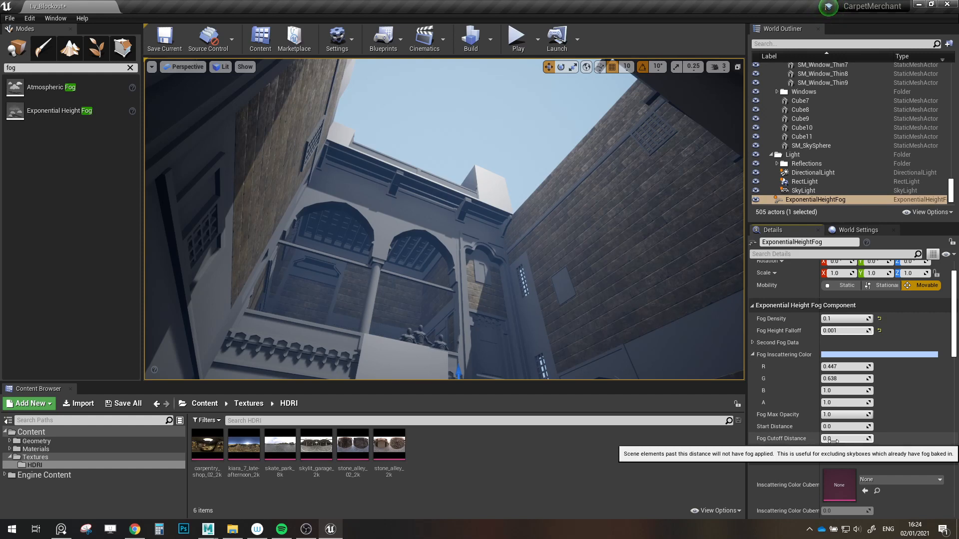
- Set the Fog Cutoff Distance to 100000 and compare the courtyard with the fog hidden and shown
mouse_move(831, 440)
mouse_down()
mouse_move(849, 440)
mouse_move(819, 438)
mouse_up()
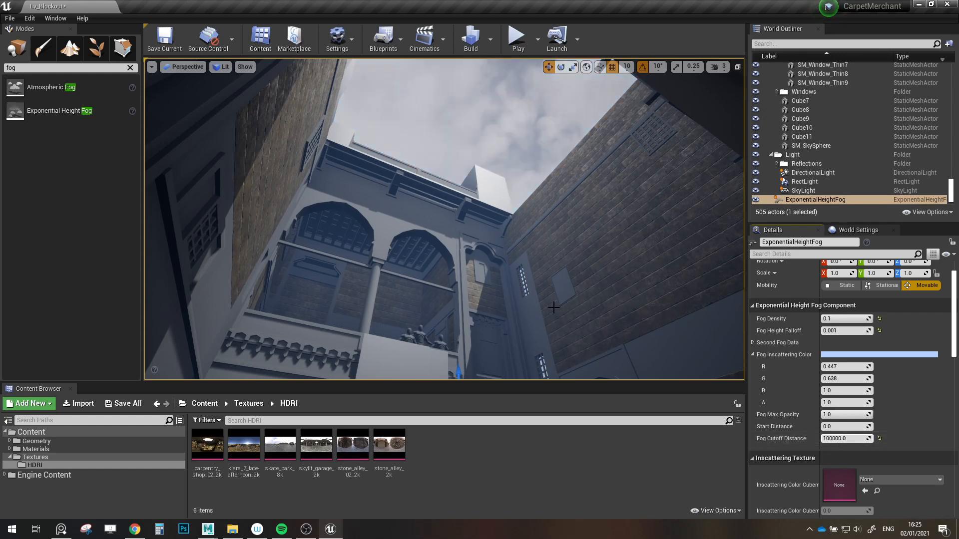
right_drag(547, 302, 574, 300)
click(755, 200)
click(756, 199)
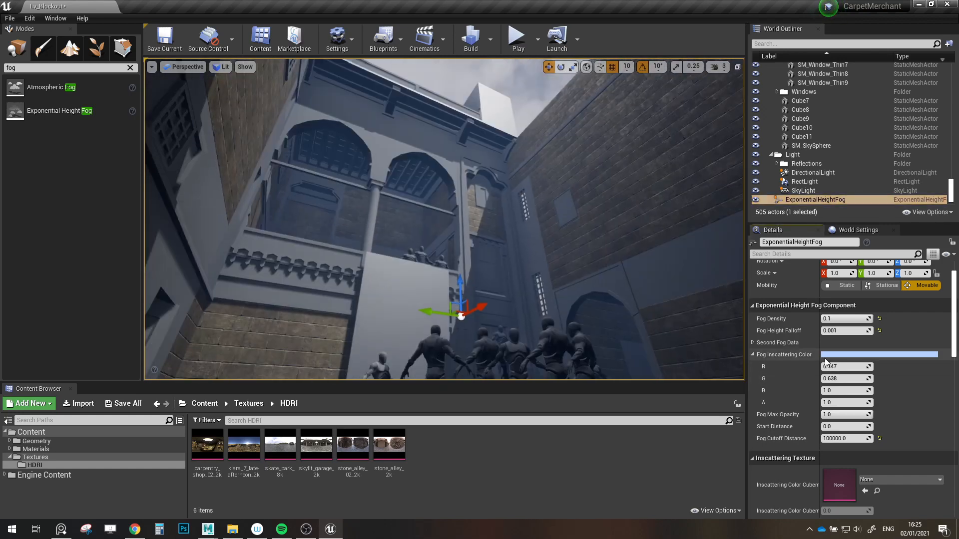
- Change the Fog Inscattering Color from blue to a warm off-white, hex sRGB FFFEFAFF
click(828, 355)
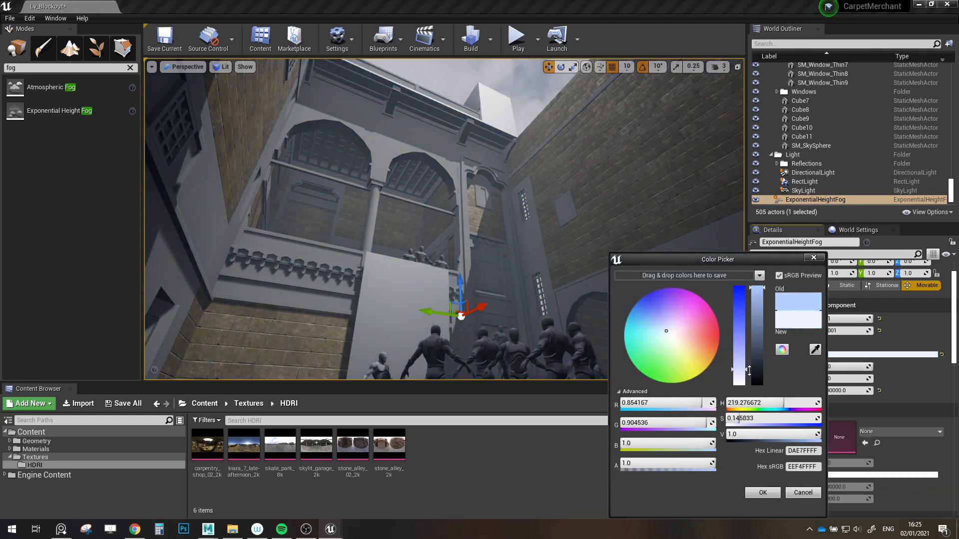
drag(739, 346, 751, 365)
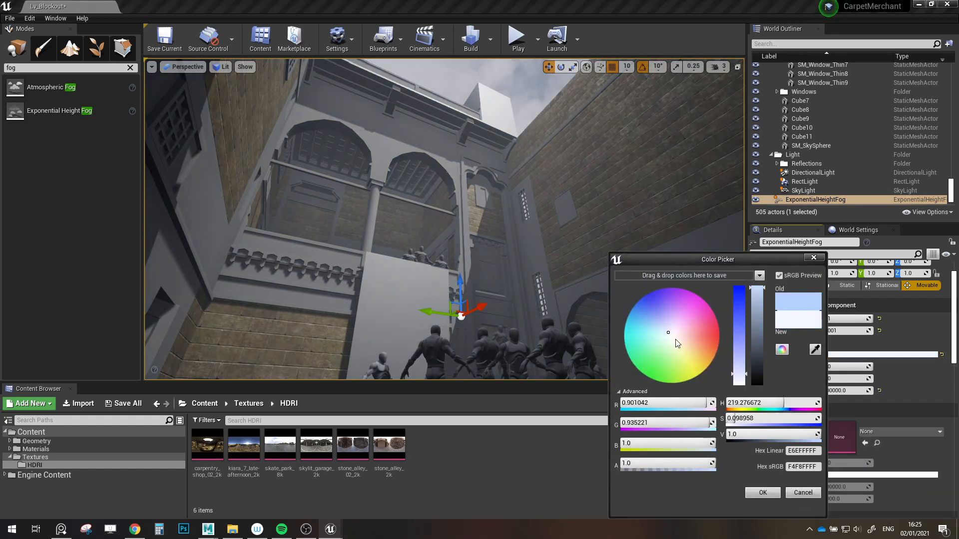
mouse_move(676, 340)
mouse_down()
mouse_move(684, 334)
mouse_move(675, 336)
mouse_up()
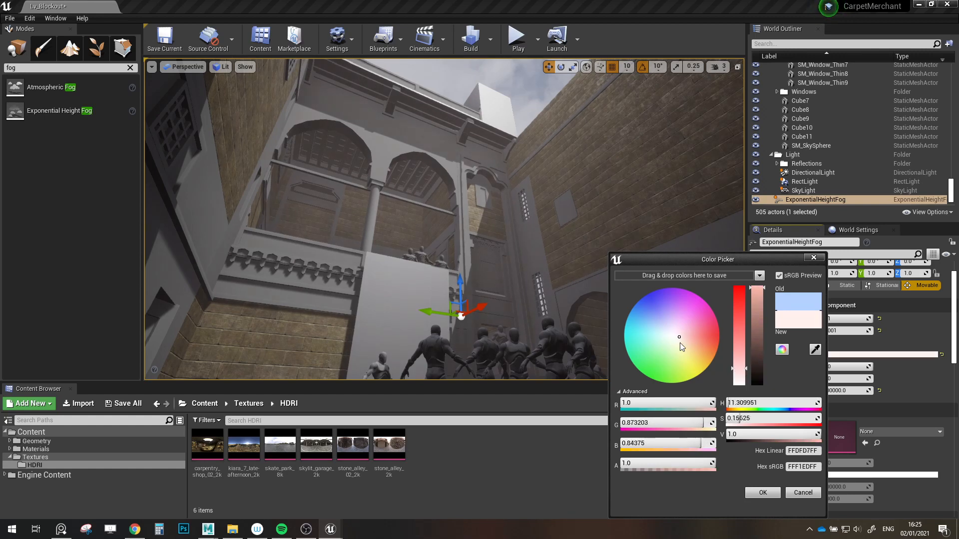
click(681, 344)
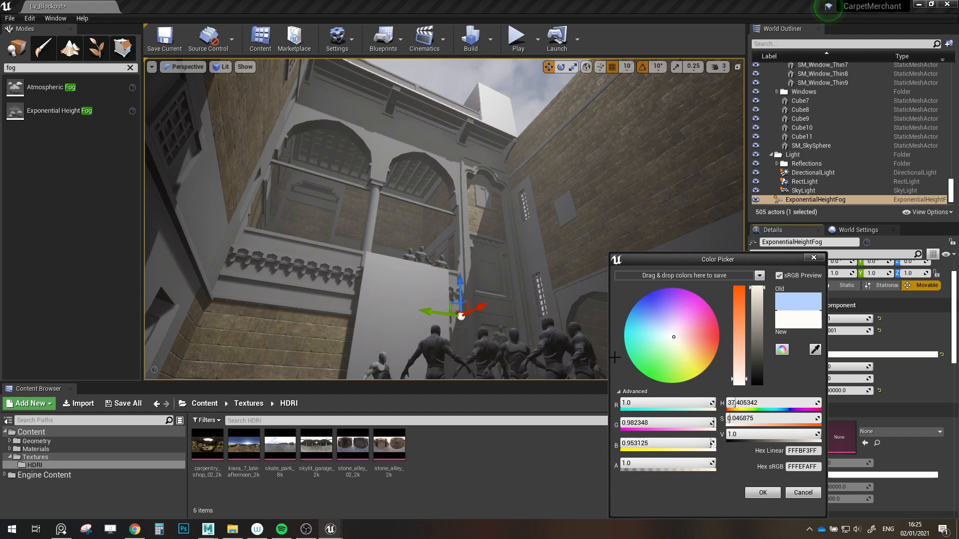
click(763, 493)
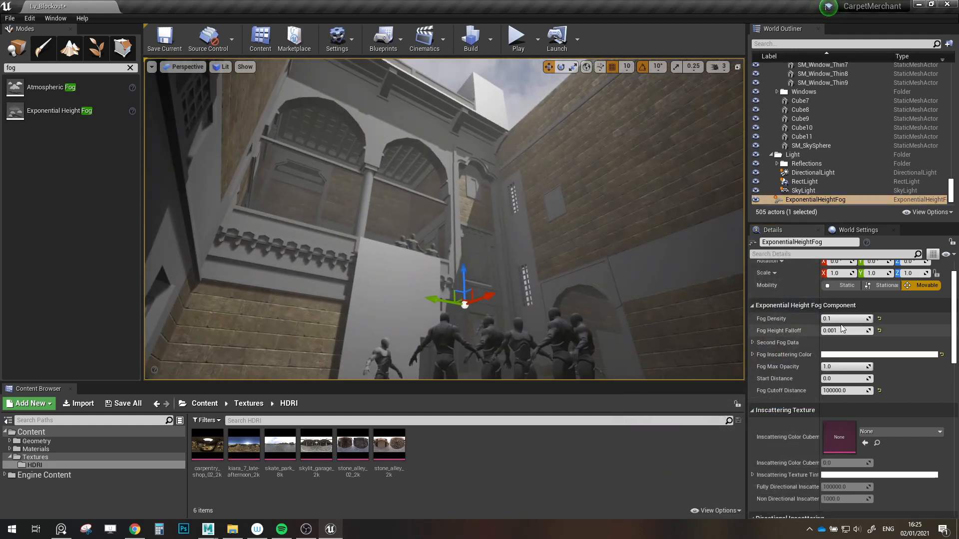
- Try a Fog Density of 0.05 and return it to 0.1 to compare the haze
right_drag(379, 242, 354, 257)
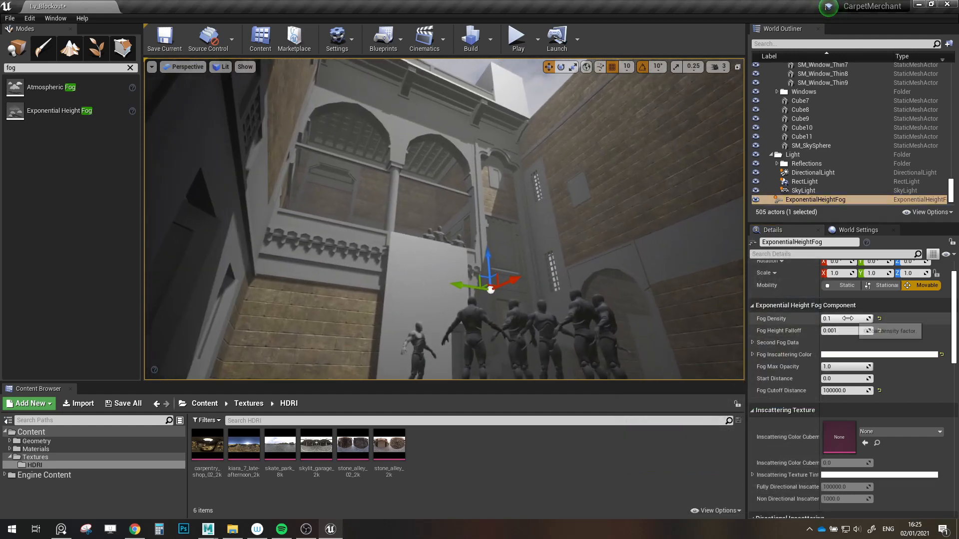
drag(849, 319, 830, 318)
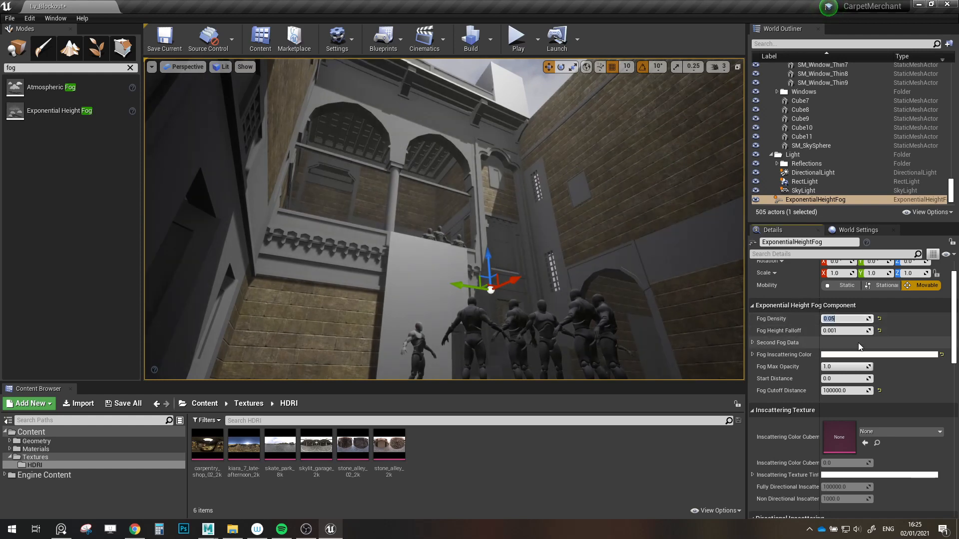
drag(829, 318, 828, 319)
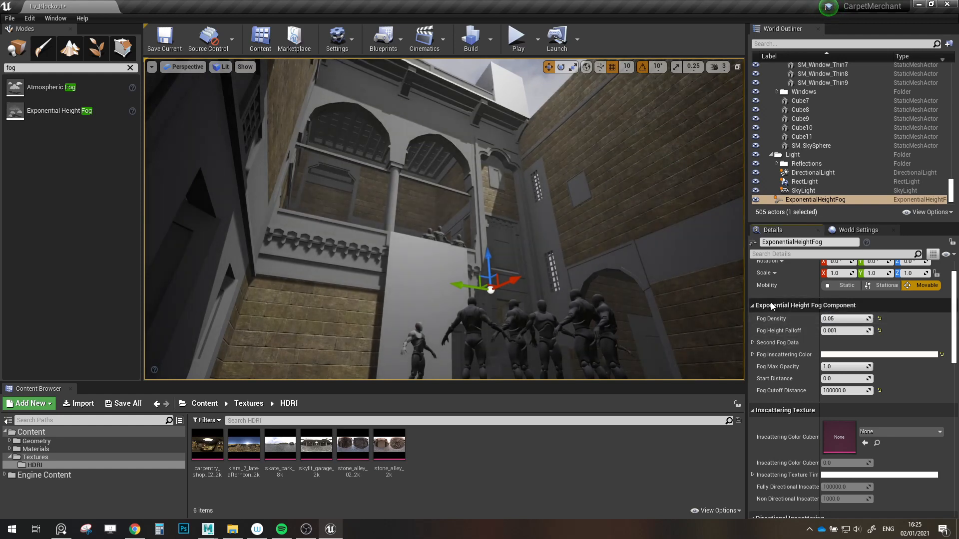
mouse_move(669, 295)
right_down()
mouse_move(685, 327)
mouse_move(672, 295)
right_up()
click(837, 319)
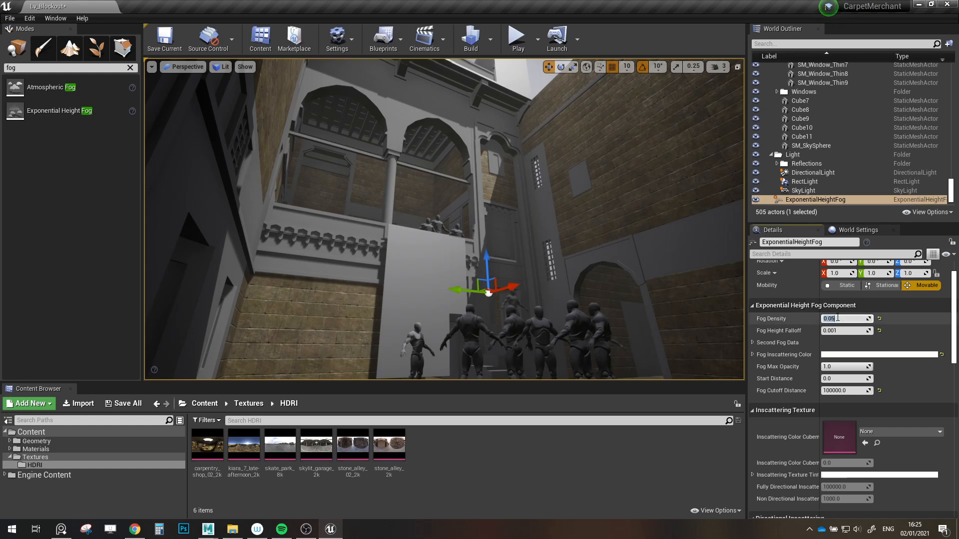
text(0.1)
key(Return)
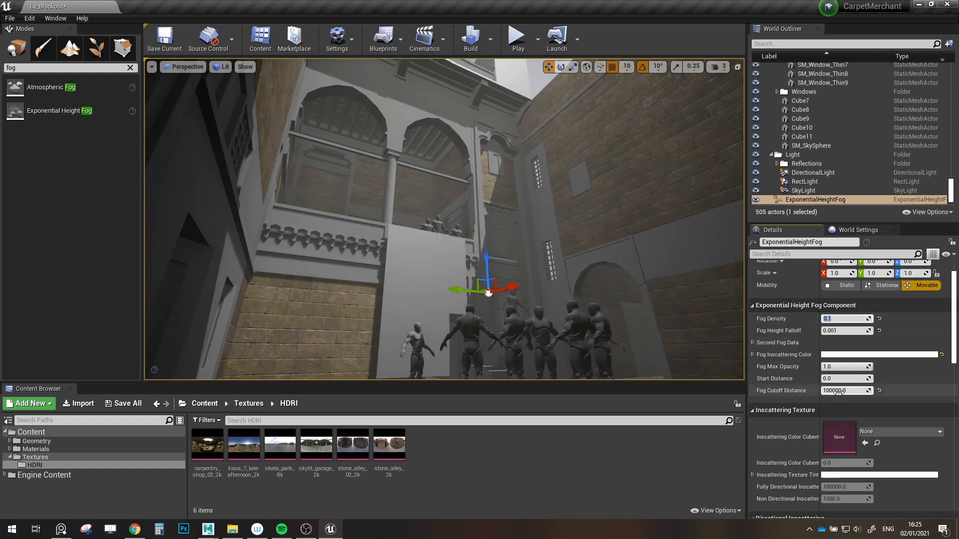
- Set the Fog Density to 0.05 and check the haze around the arches
mouse_move(825, 378)
mouse_down()
mouse_move(860, 379)
mouse_move(821, 379)
mouse_up()
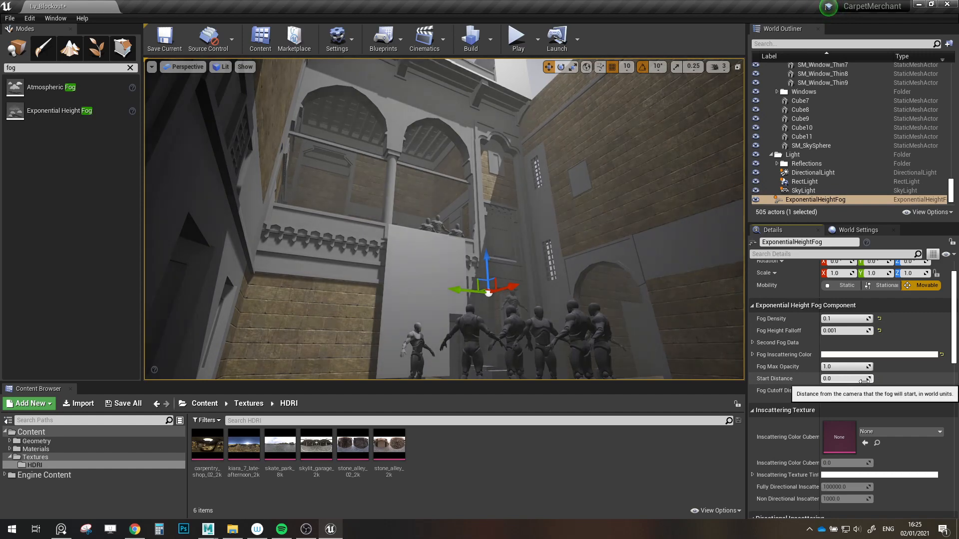
drag(847, 319, 843, 319)
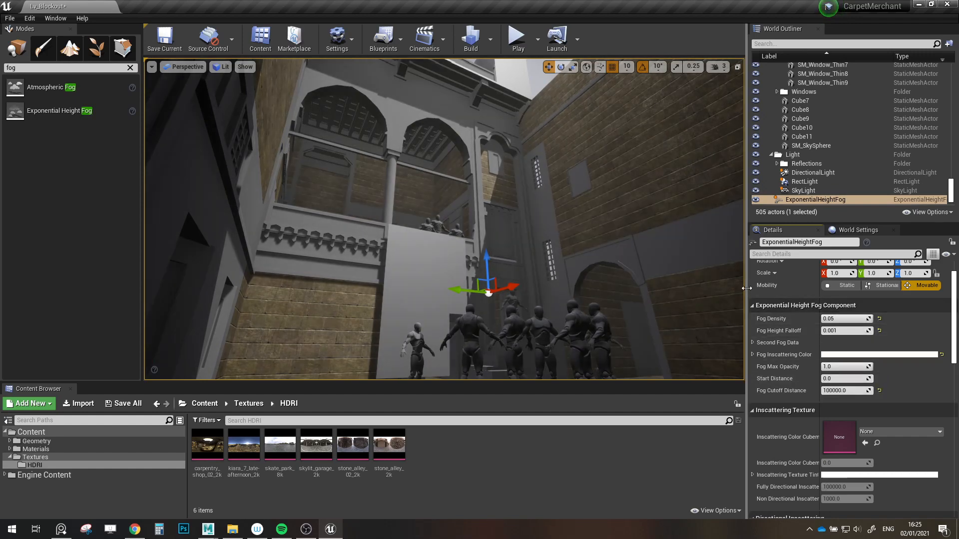
double_click(766, 200)
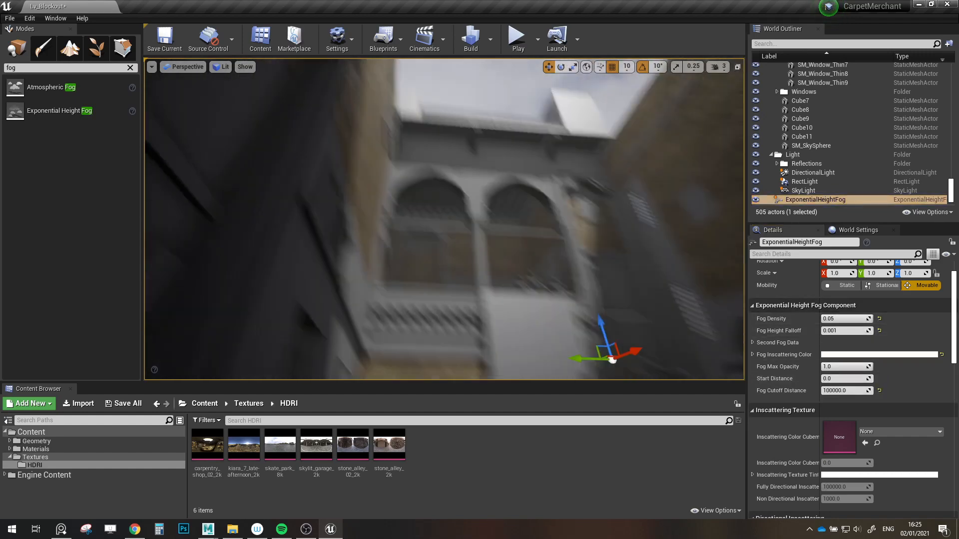
right_drag(444, 219, 479, 218)
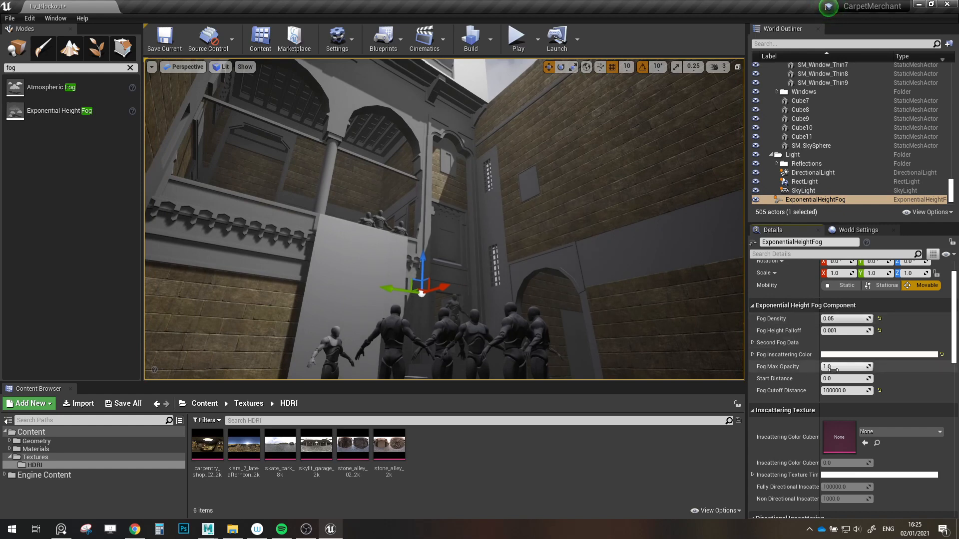
- Set the fog's Start Distance to about 95 and its density to about 0.044, comparing the courtyard with the fog hidden and shown
drag(845, 379, 861, 379)
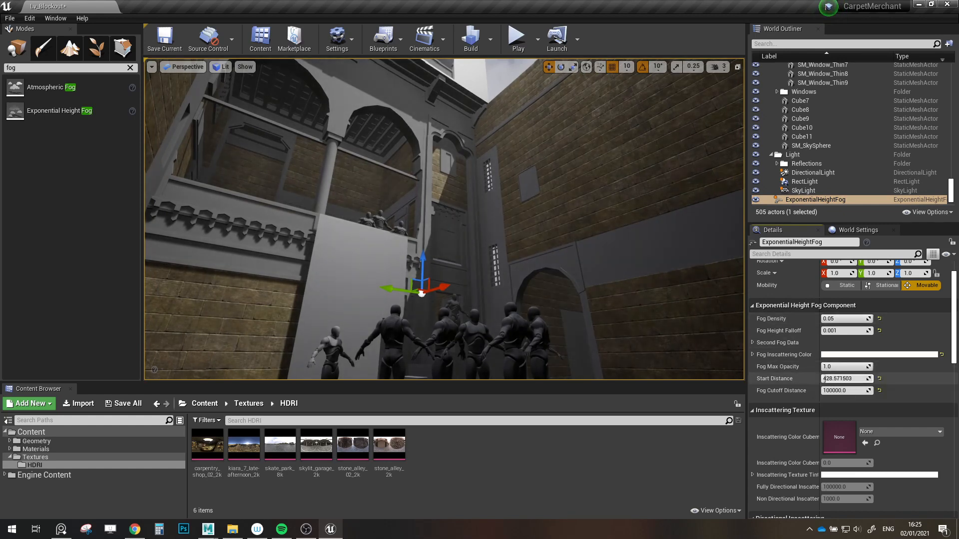
right_drag(722, 250, 699, 255)
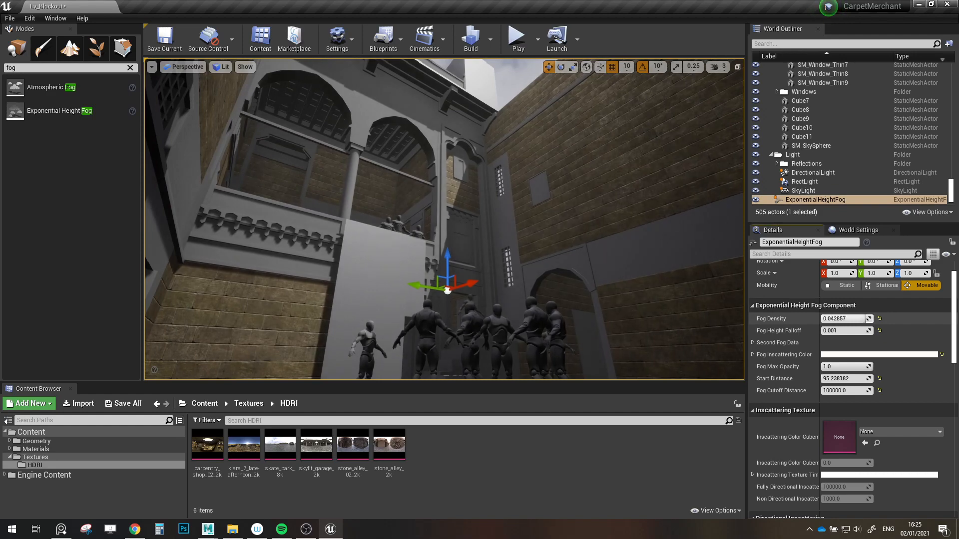
click(756, 199)
click(756, 200)
right_drag(710, 212, 694, 250)
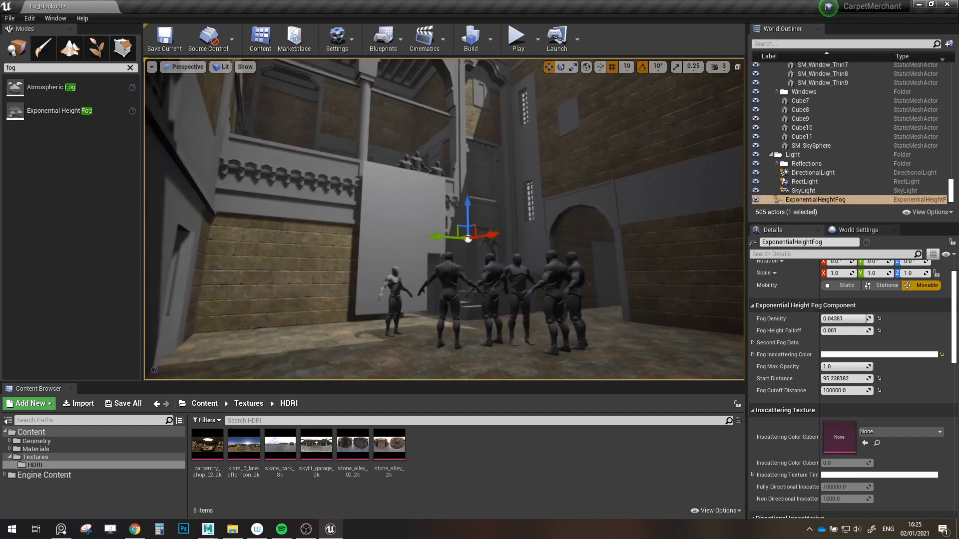
drag(951, 195, 817, 101)
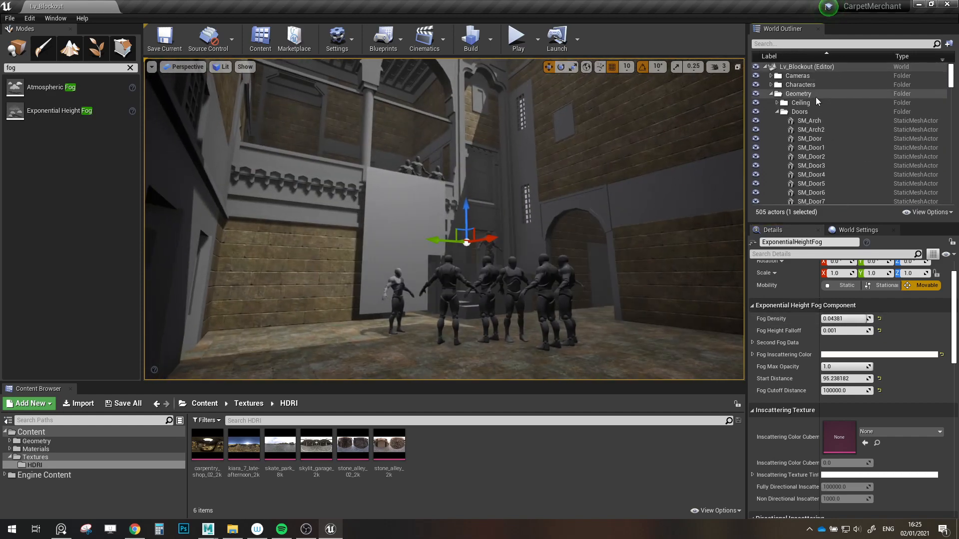
- Collapse the Geometry folder, hide the Characters folder and save the level
click(771, 94)
right_drag(624, 192, 606, 184)
key(Escape)
key(ctrl+s)
right_drag(605, 223, 607, 249)
mouse_move(377, 245)
right_down()
mouse_move(359, 280)
mouse_move(380, 272)
mouse_move(374, 170)
mouse_move(377, 245)
right_up()
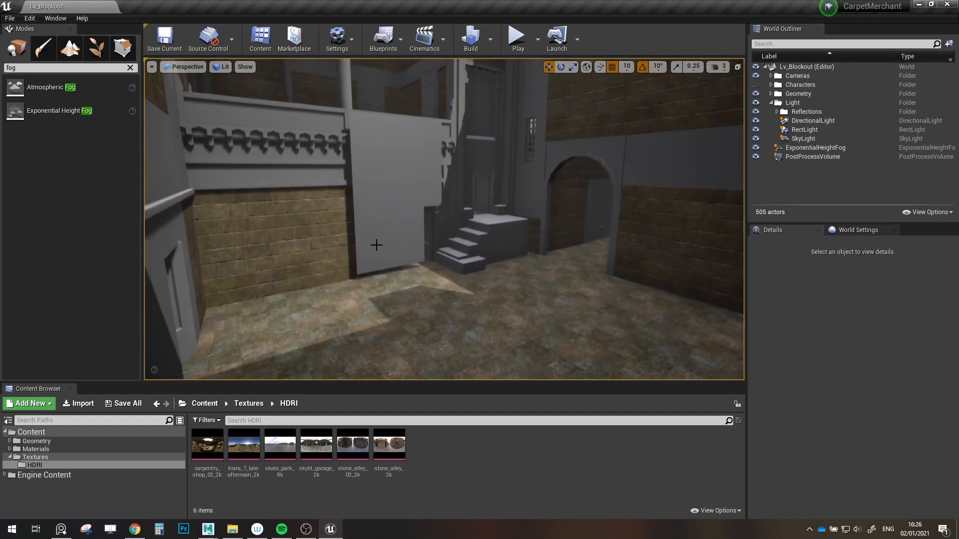
- Set the SkyLight's intensity to 0.5 cd/m2 and lower the height fog's density to about 0.025
click(800, 140)
click(838, 453)
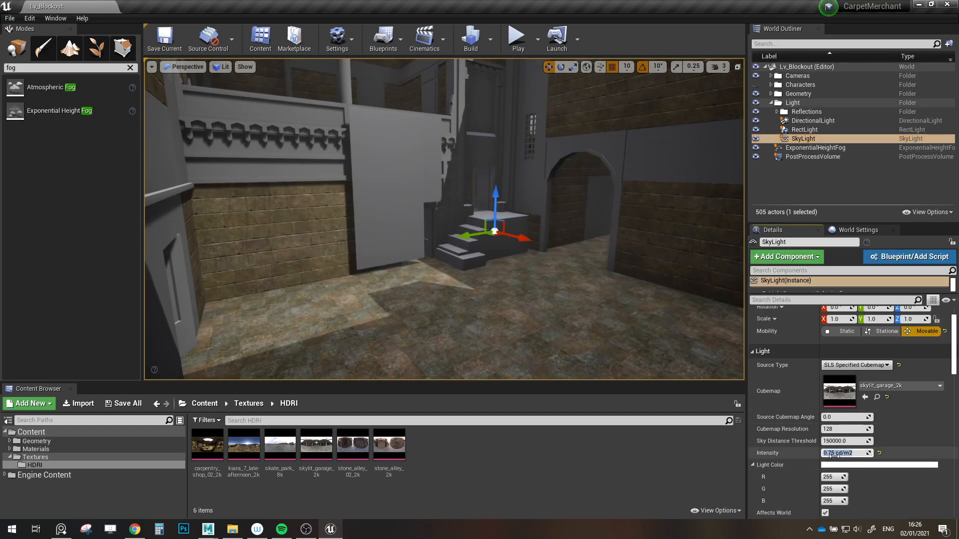
text(0.5)
key(Return)
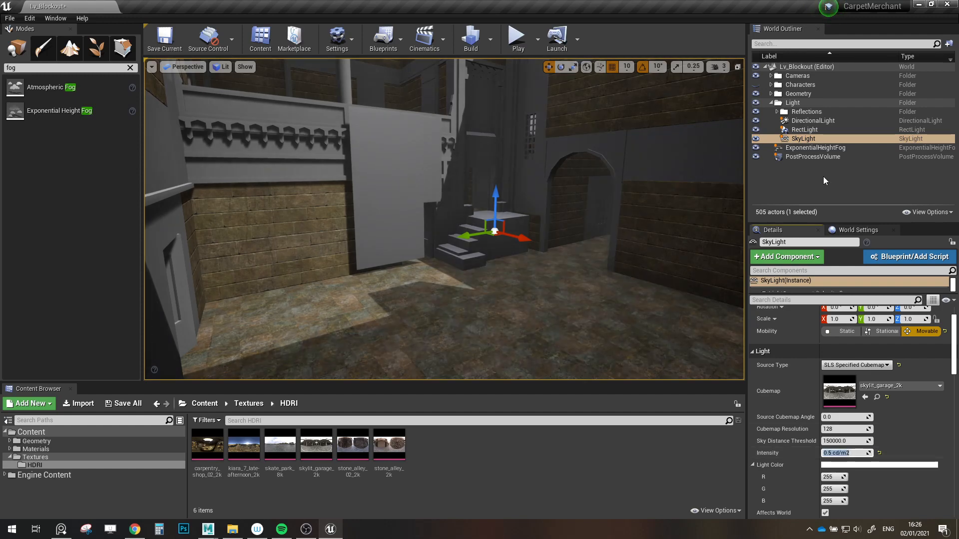
click(811, 147)
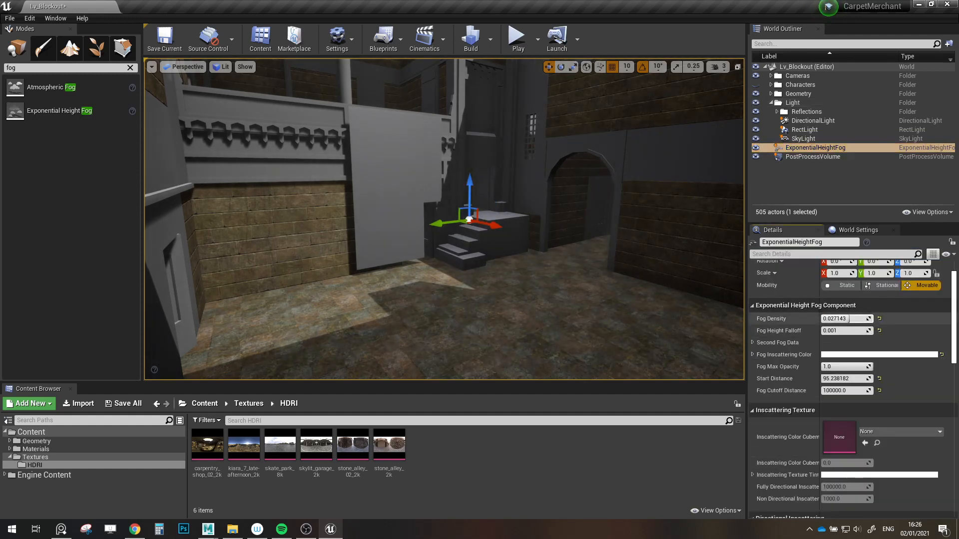
mouse_move(730, 288)
right_down()
mouse_move(727, 252)
mouse_move(729, 288)
right_up()
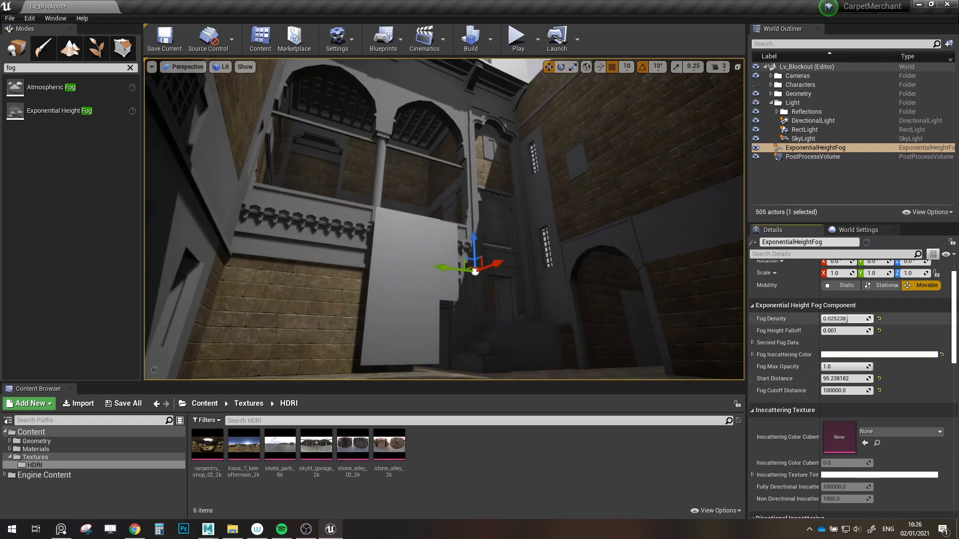
- Lower the RectLight's intensity to about 101.6 cd and check the arches and walls
click(811, 132)
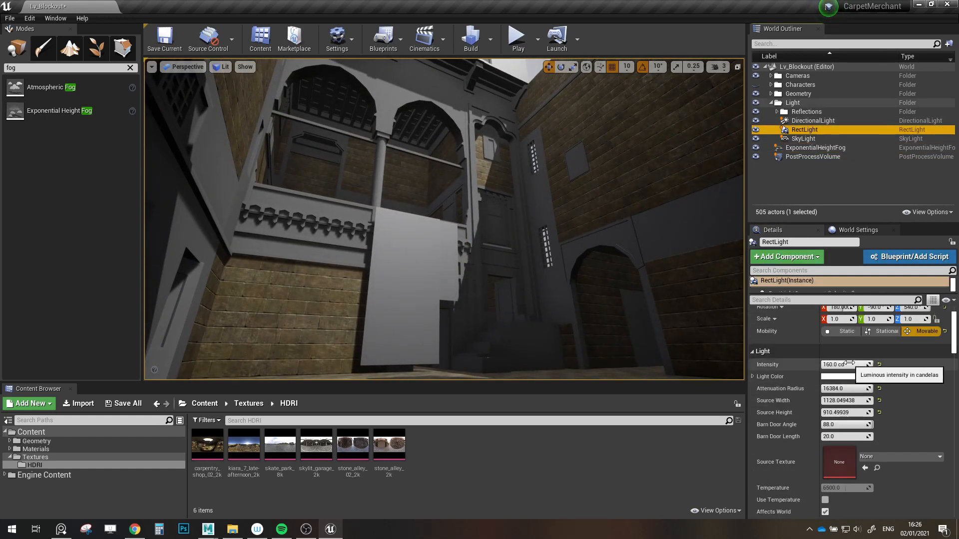
drag(850, 364, 829, 365)
mouse_move(656, 234)
right_down()
mouse_move(701, 235)
mouse_move(649, 229)
mouse_move(656, 235)
right_up()
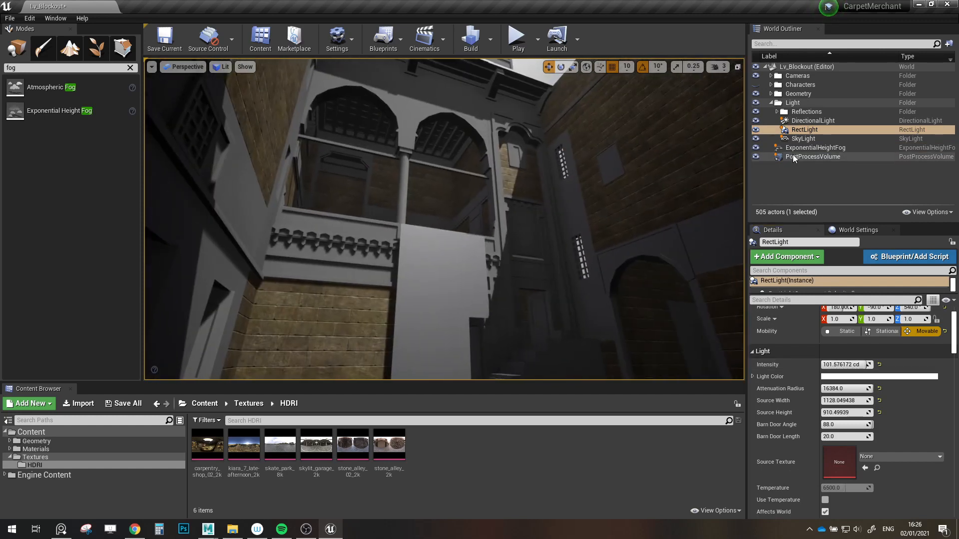
right_drag(601, 209, 606, 202)
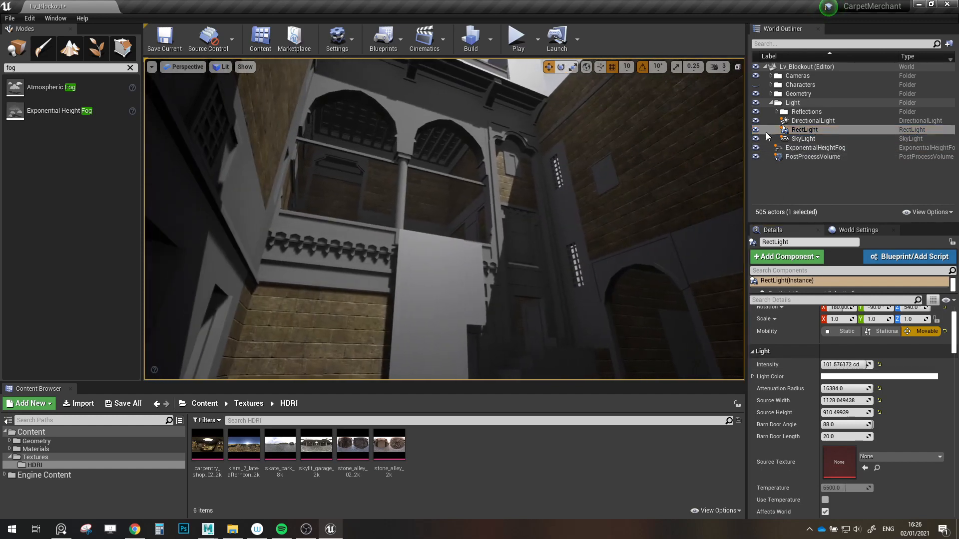
- Hide the DirectionalLight and toggle the RectLight's visibility to judge its contribution to the courtyard
click(755, 120)
mouse_move(734, 122)
right_down()
mouse_move(720, 133)
mouse_move(735, 130)
right_up()
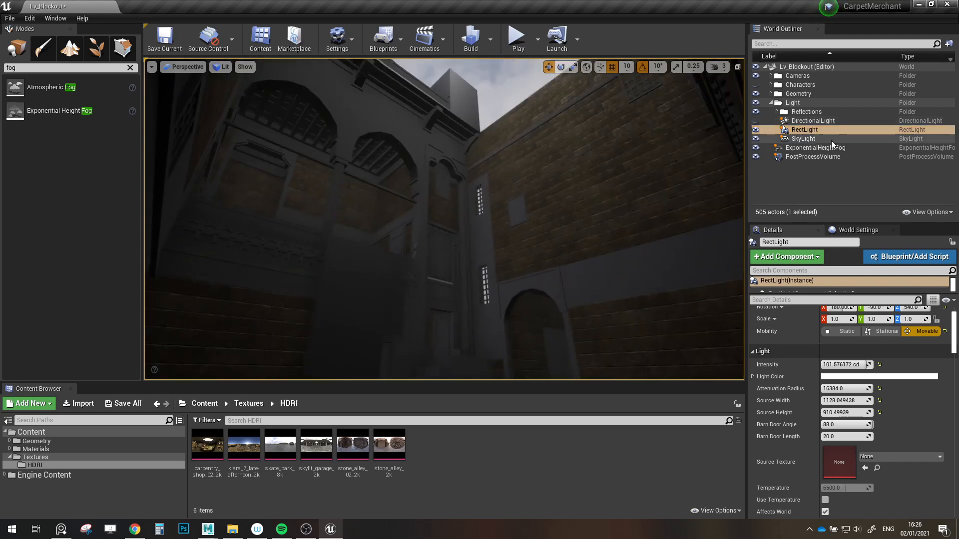
click(769, 131)
click(758, 129)
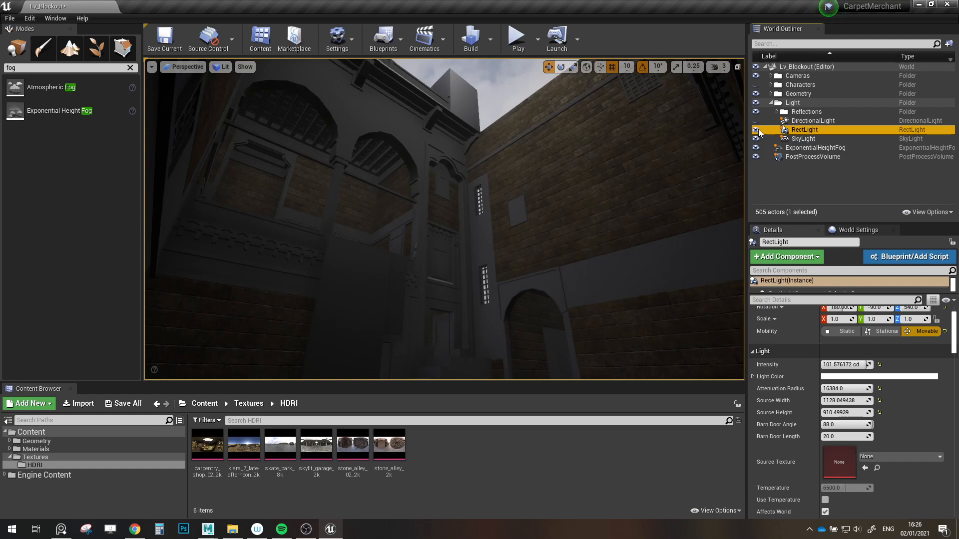
mouse_move(515, 144)
right_down()
mouse_move(525, 113)
mouse_move(514, 143)
right_up()
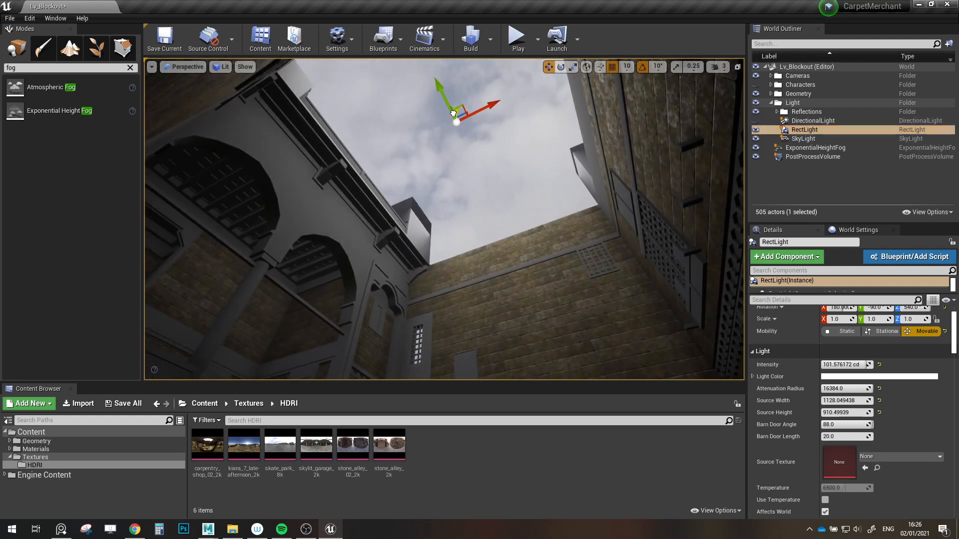
- Inspect the sky opening and the roof edges around the courtyard from several viewpoints
right_drag(253, 311, 219, 318)
key(w)
key(w)
key(e)
key(q)
key(a)
key(e)
key(d)
key(q)
key(w)
key(e)
right_drag(439, 130, 320, 198)
- Try duplicating six floor tiles to close the area above the arches, and delete the duplicates
click(443, 210)
ctrl+click(470, 204)
key(w)
key(e)
ctrl+click(464, 220)
ctrl+click(464, 220)
right_drag(464, 221, 379, 225)
ctrl+click(525, 217)
right_drag(525, 218, 380, 100)
key(w)
alt+drag(375, 94, 368, 96)
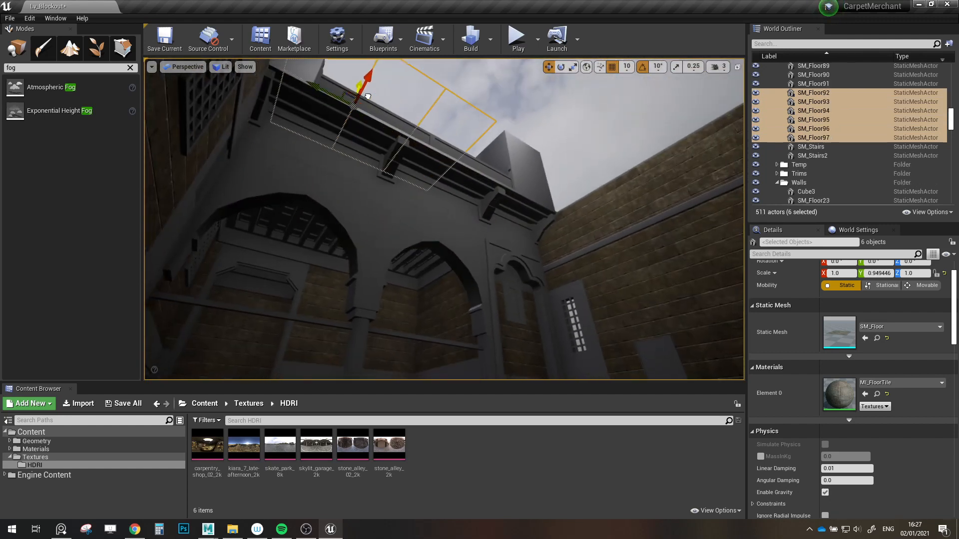
alt+drag(345, 166, 348, 191)
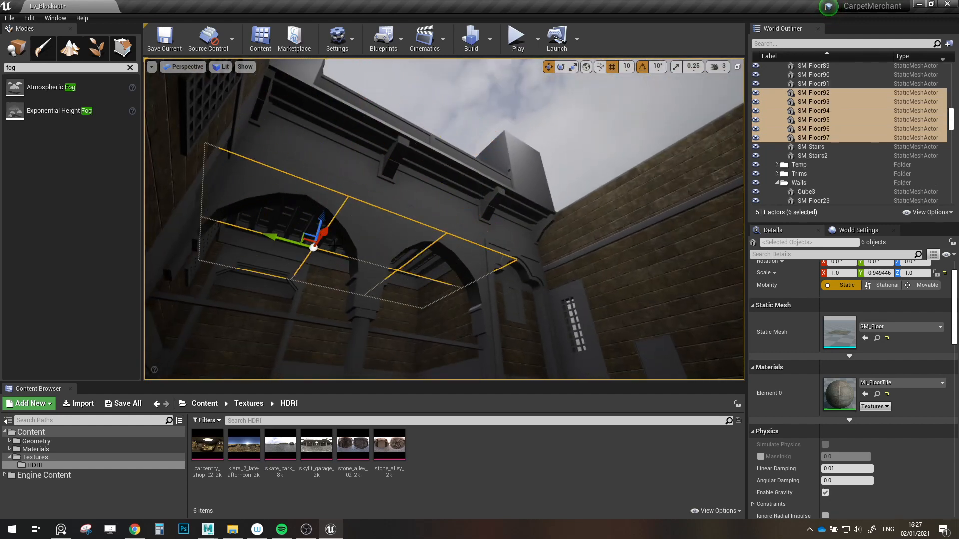
key(Delete)
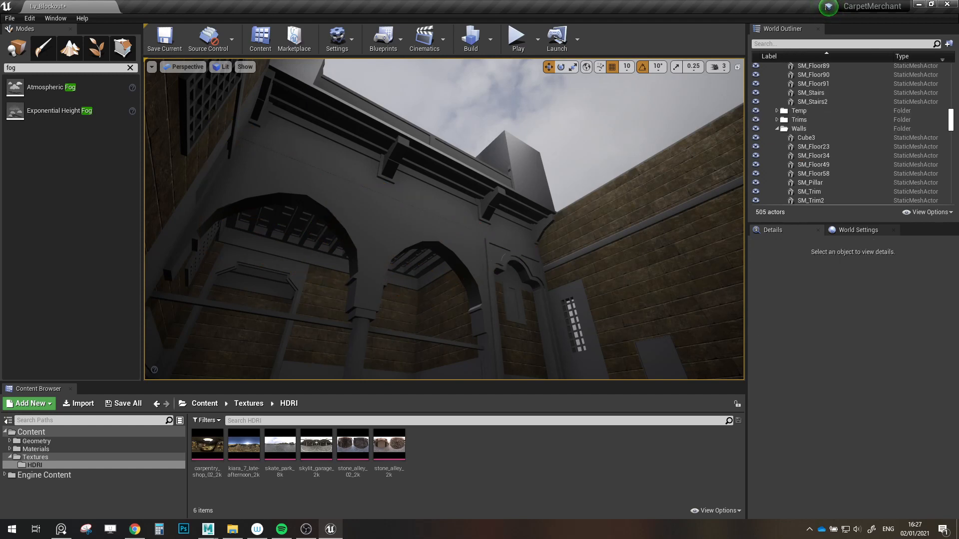
- Try covering the roof area with a cube scaled to about 3.64 by 7.43 by 0.29, and delete it
key(w)
right_drag(348, 191, 118, 72)
click(130, 67)
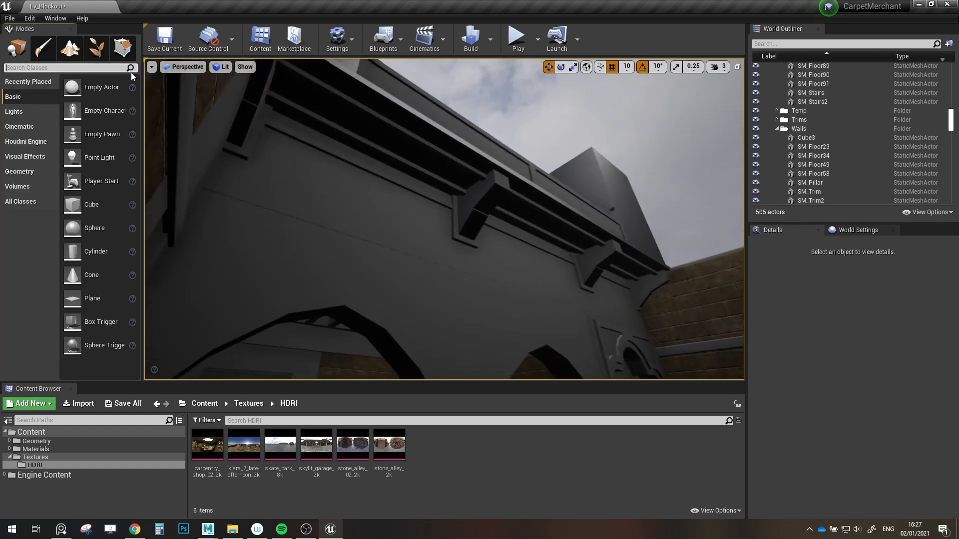
right_drag(215, 150, 138, 261)
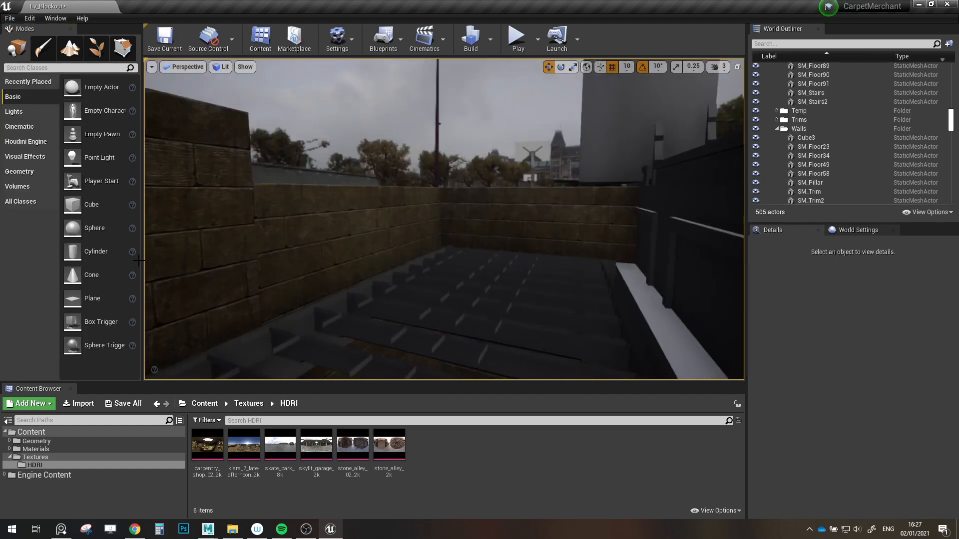
drag(73, 200, 322, 246)
drag(510, 301, 599, 311)
key(r)
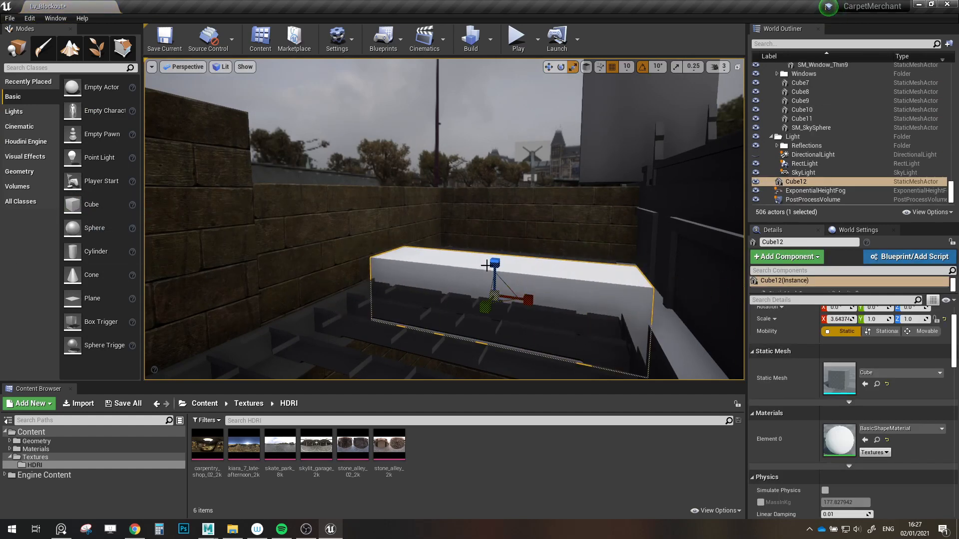
drag(487, 266, 439, 324)
right_drag(440, 325, 593, 177)
key(w)
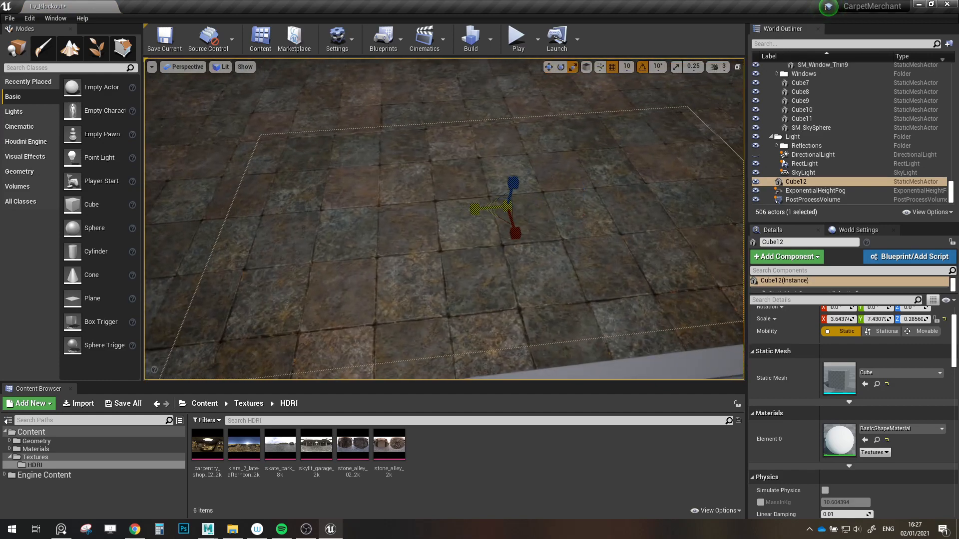
drag(475, 209, 439, 211)
right_drag(440, 211, 559, 177)
key(e)
key(Delete)
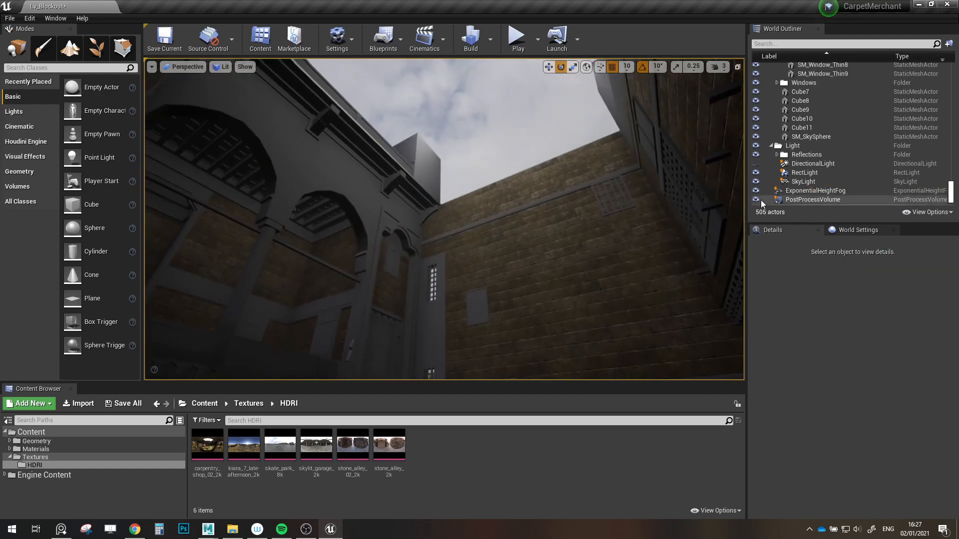
- Raise the RectLight's intensity and check the brightness of the arches, stairs and floor
click(806, 166)
click(807, 181)
click(806, 173)
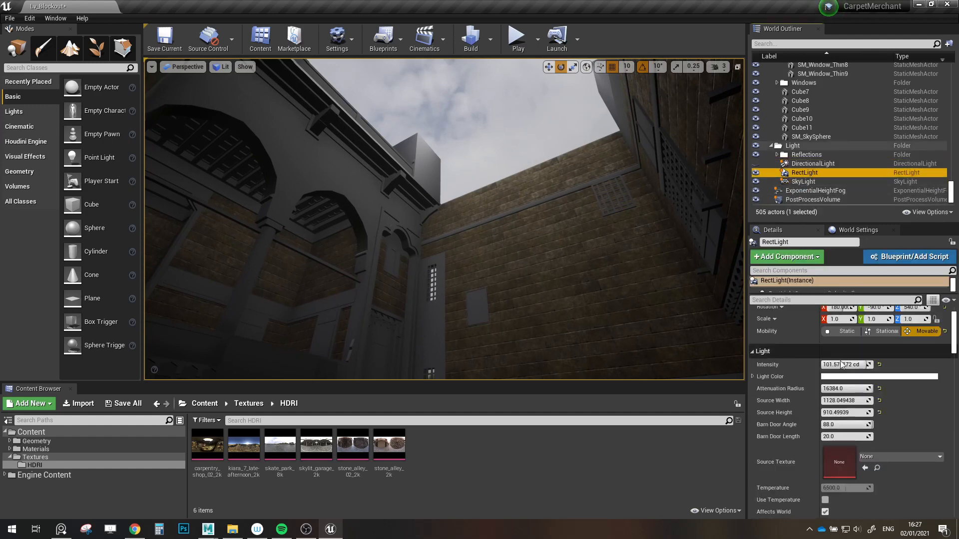
drag(844, 365, 869, 365)
right_drag(493, 212, 583, 259)
- Find the PostProcessVolume's ambient occlusion settings and set the occlusion intensity to about 0.72
click(812, 200)
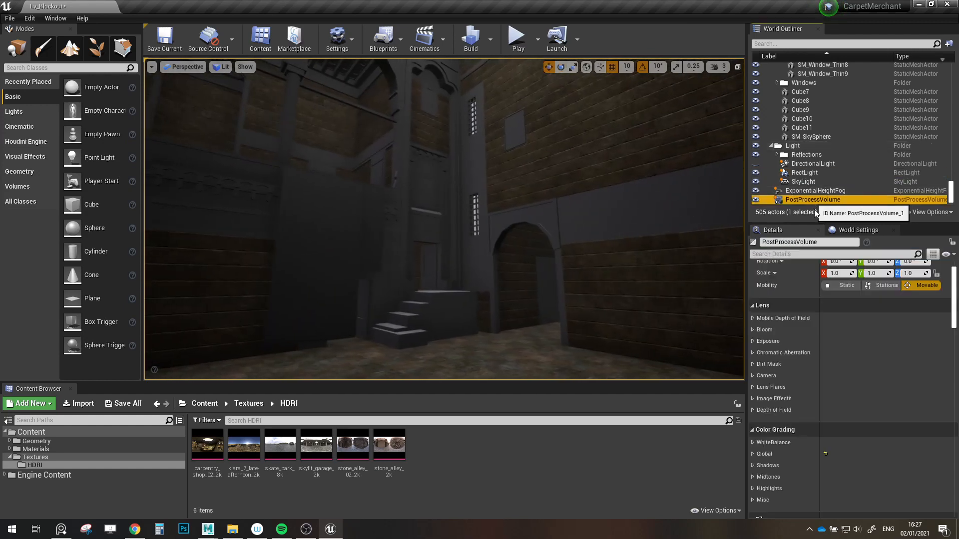
click(769, 254)
text(ambien)
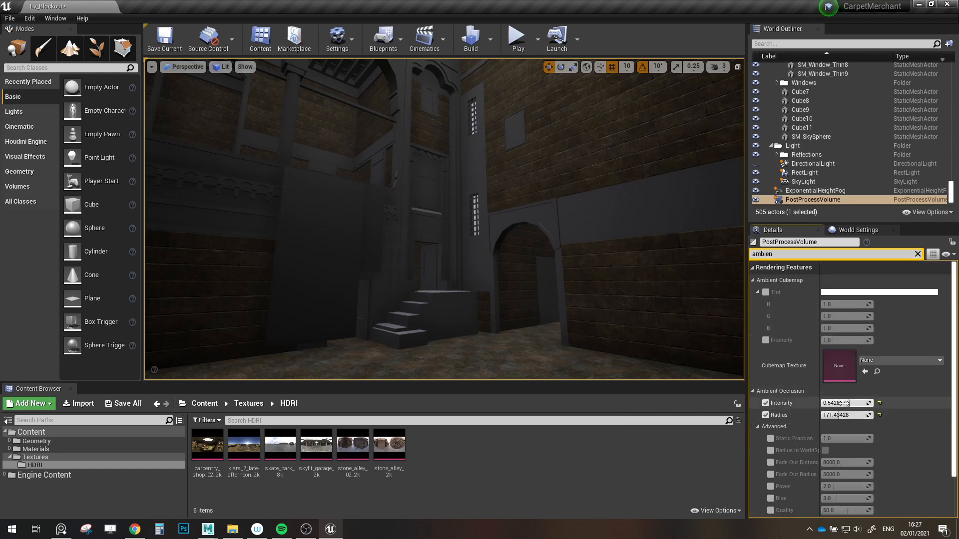
right_drag(575, 239, 545, 194)
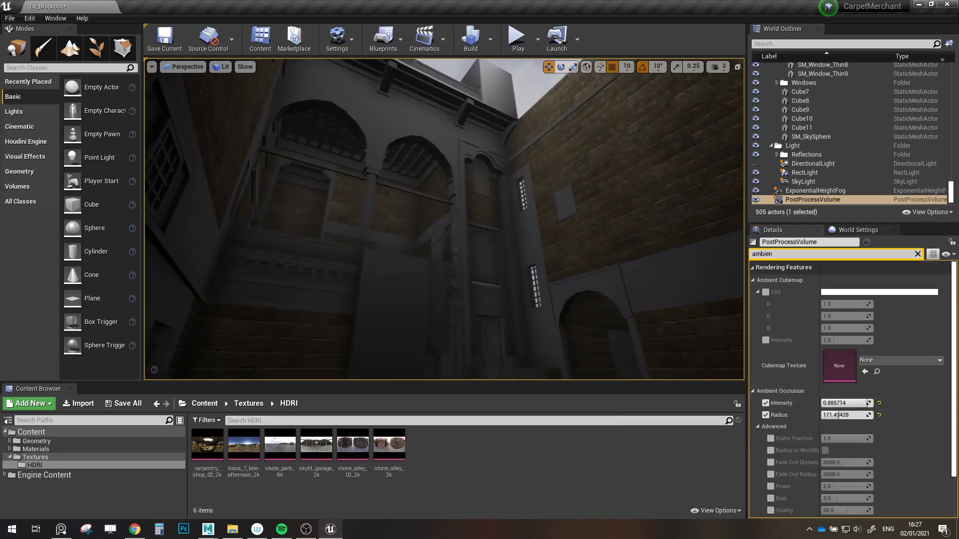
drag(829, 403, 860, 403)
- Change the SkyLight's Lower Hemisphere Color to a dark warm brown, hex sRGB 67573AFF
scroll(876, 169, up, 10)
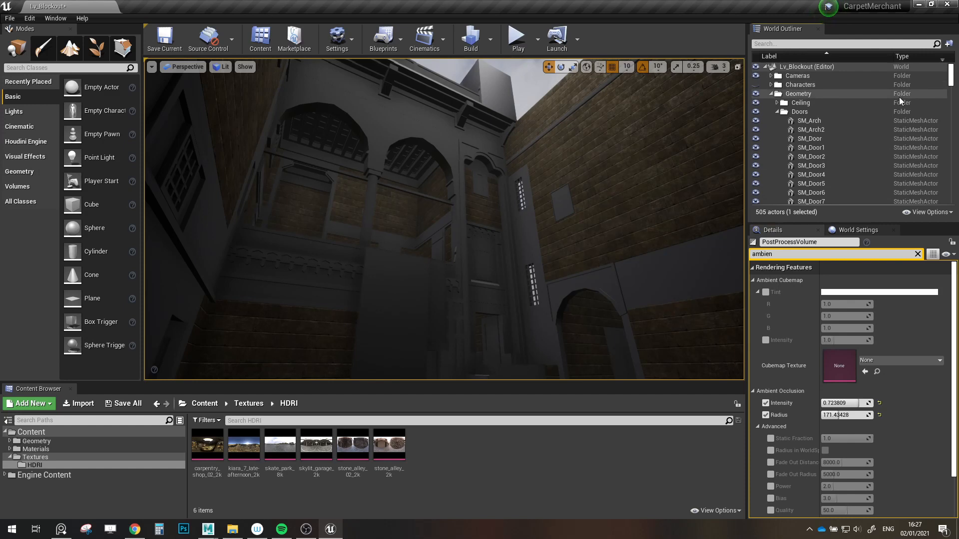
click(771, 94)
double_click(801, 139)
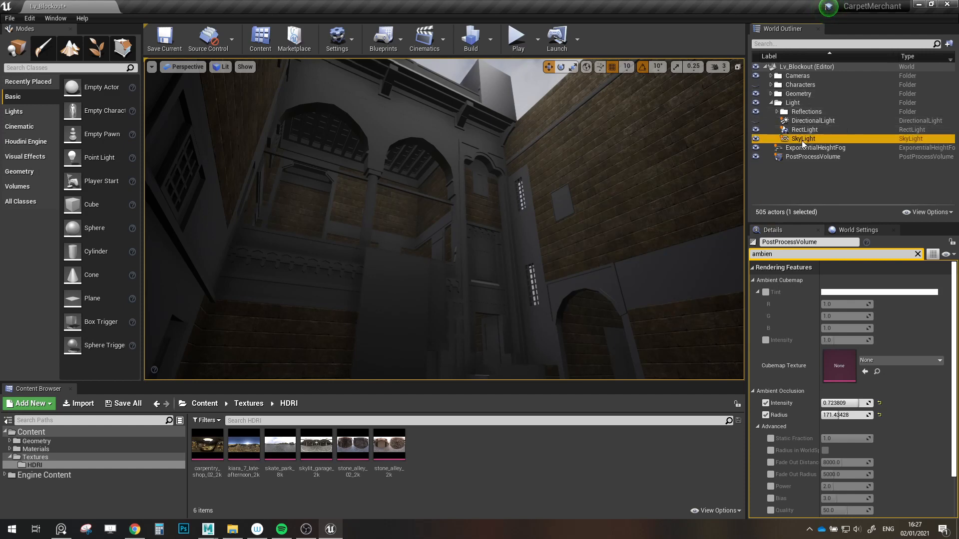
click(918, 299)
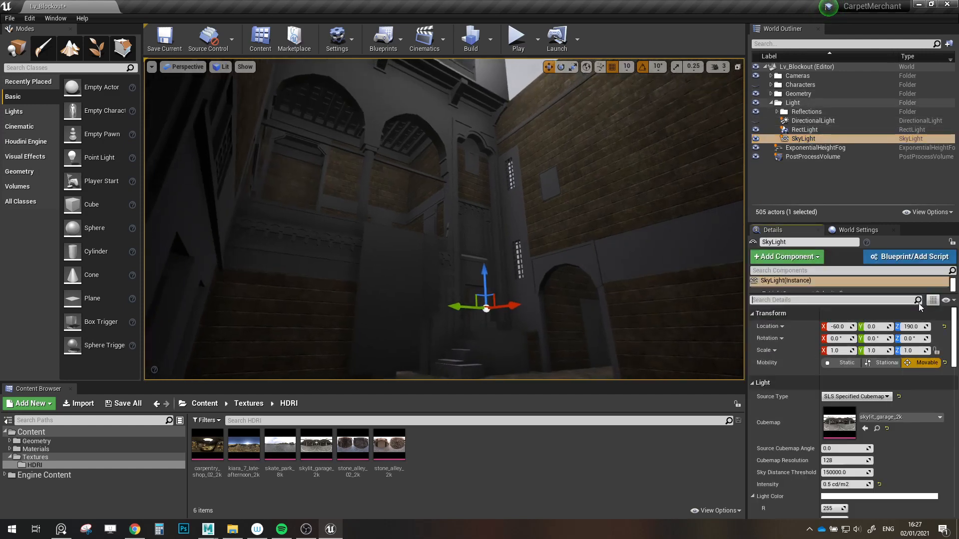
scroll(889, 396, down, 6)
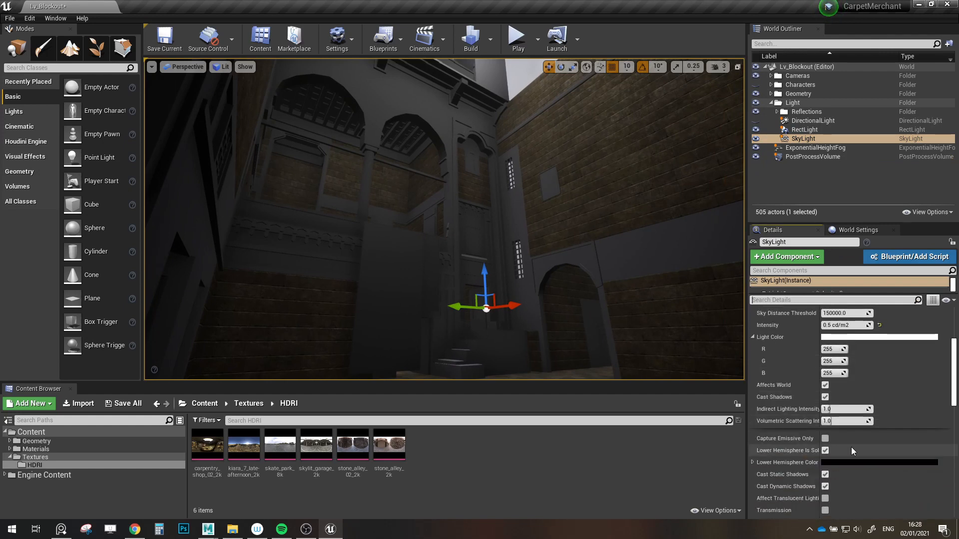
click(831, 464)
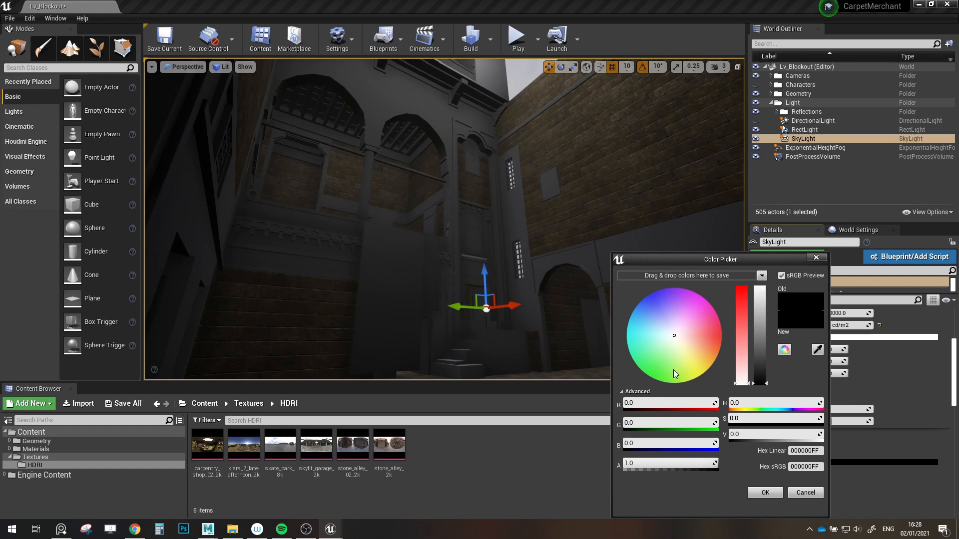
drag(675, 334, 678, 339)
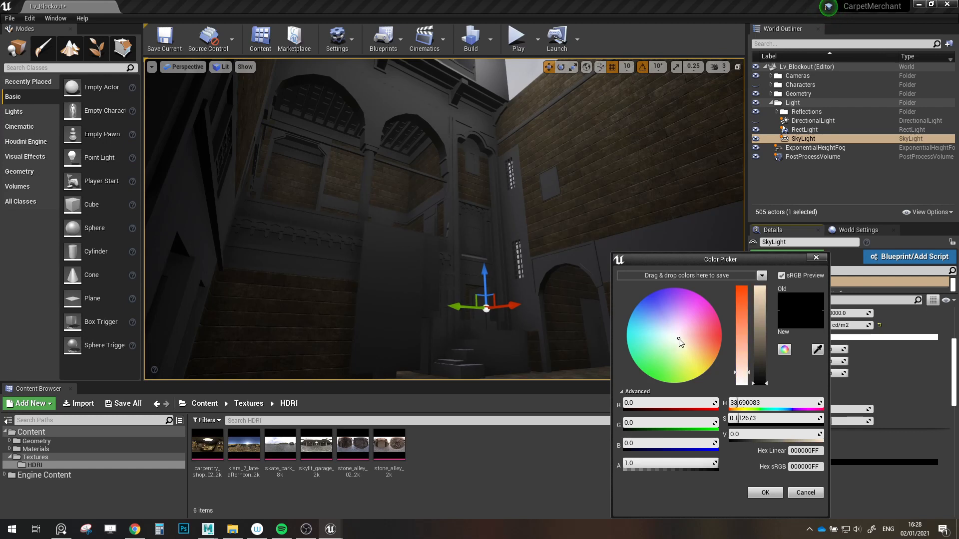
drag(754, 382, 742, 317)
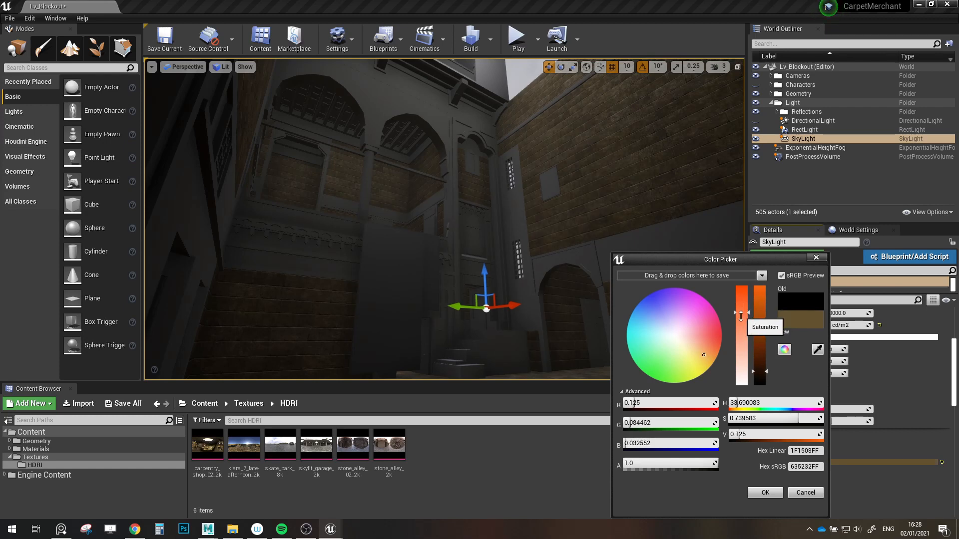
mouse_move(753, 364)
mouse_down()
mouse_move(759, 356)
mouse_move(754, 371)
mouse_up()
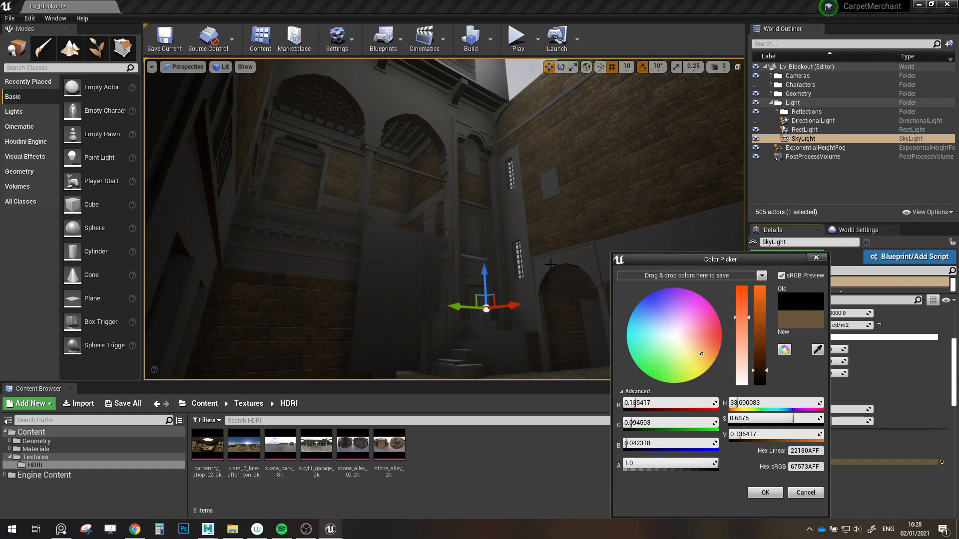
click(760, 493)
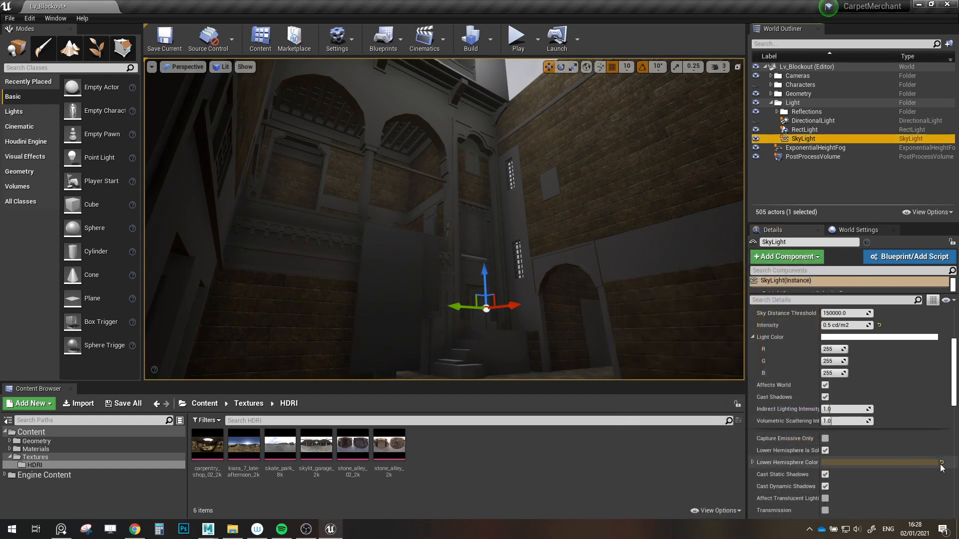
- Compare the Lower Hemisphere Color with its default, restore the brown tint and save the level
click(942, 463)
key(ctrl+z)
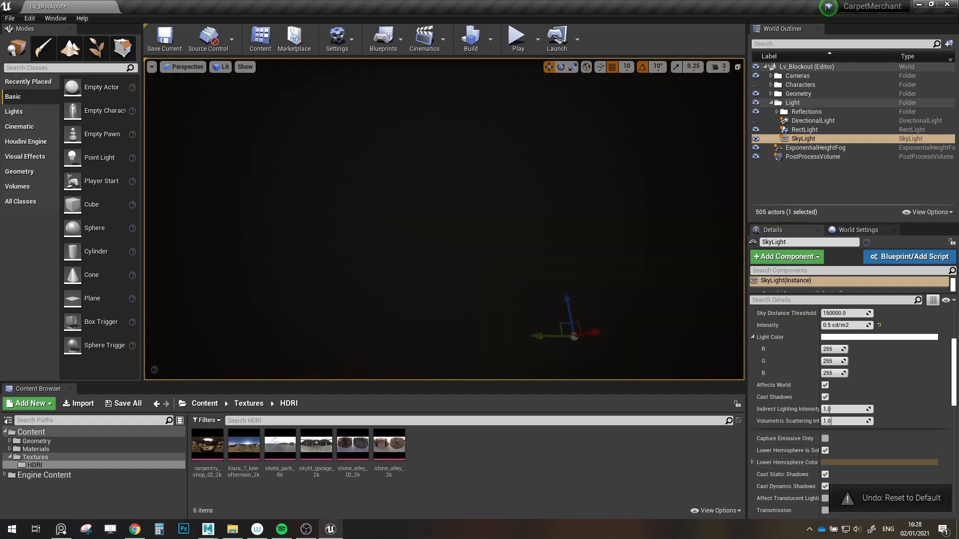
right_drag(656, 311, 603, 299)
key(Escape)
key(ctrl+s)
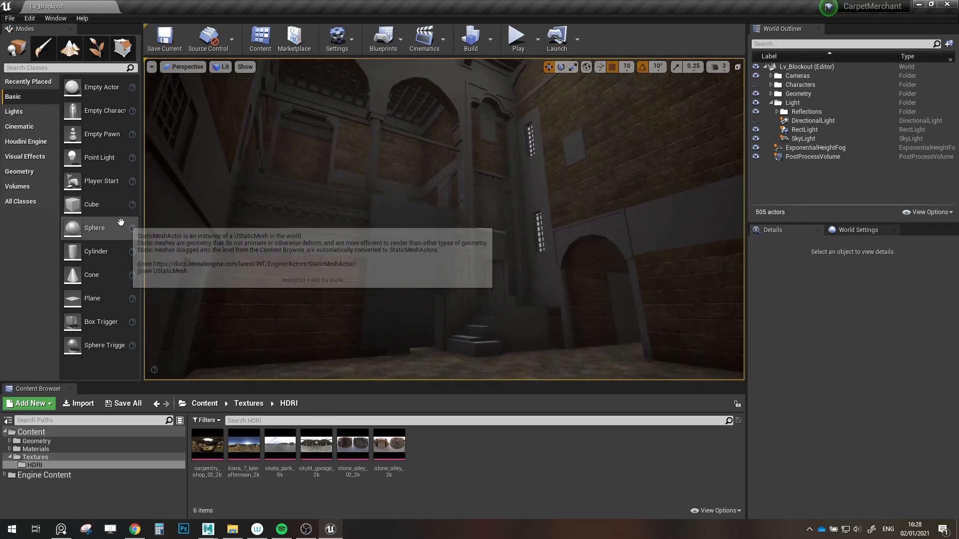
- Add a Point Light near the ground-floor archway, enable Use Temperature and set its temperature to about 4048
click(37, 110)
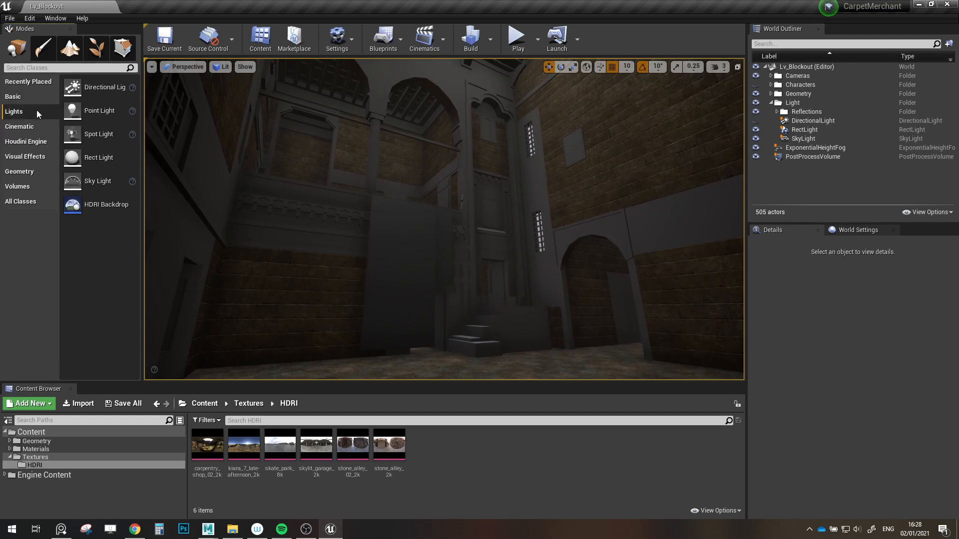
drag(100, 110, 566, 340)
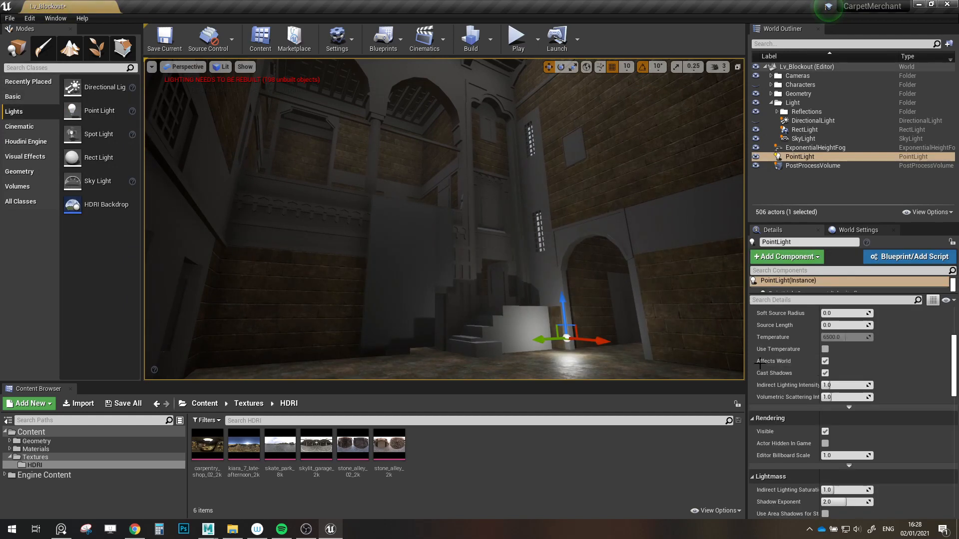
click(825, 350)
drag(844, 337, 843, 337)
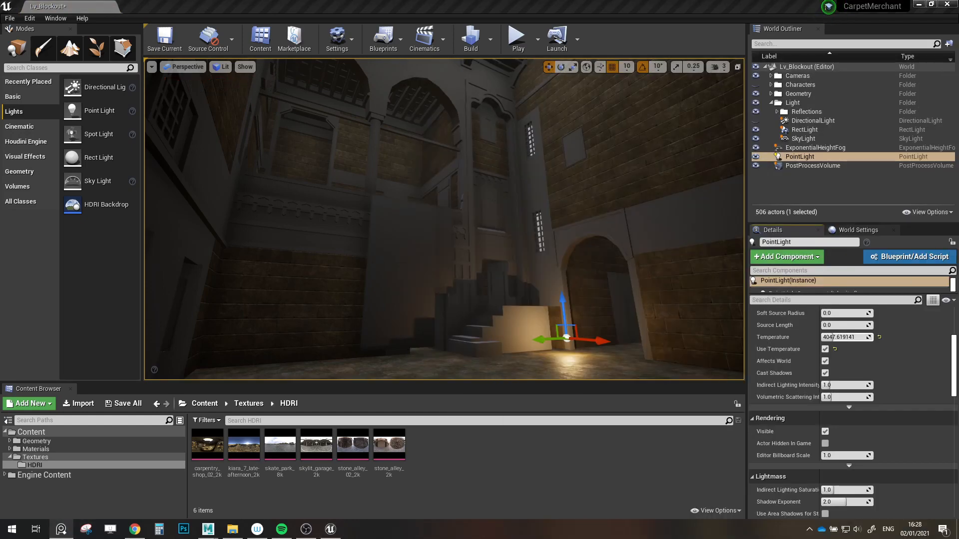
- Examine the warm lighting around the archway in the market photo on the reference board
right_drag(958, 295, 438, 304)
scroll(403, 363, up, 5)
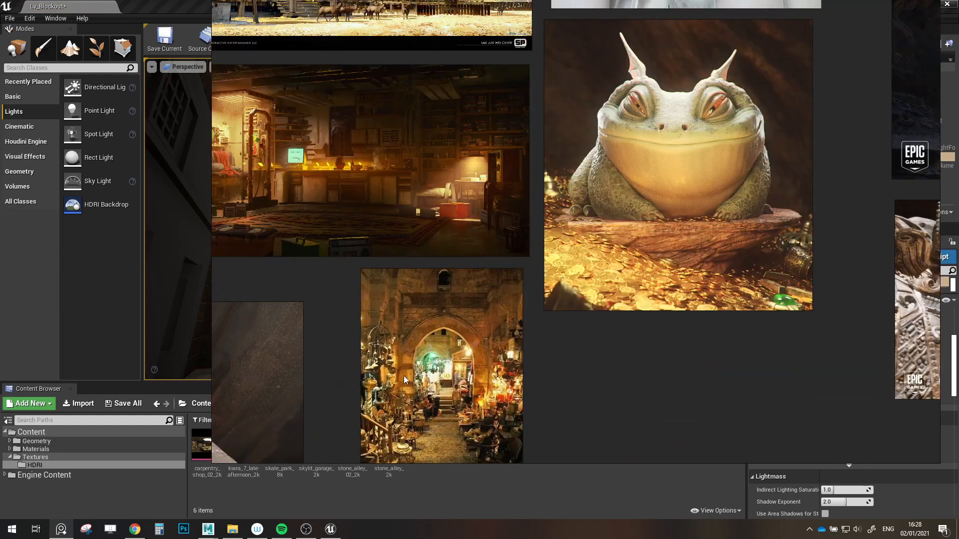
middle_drag(437, 383, 446, 347)
scroll(462, 367, up, 3)
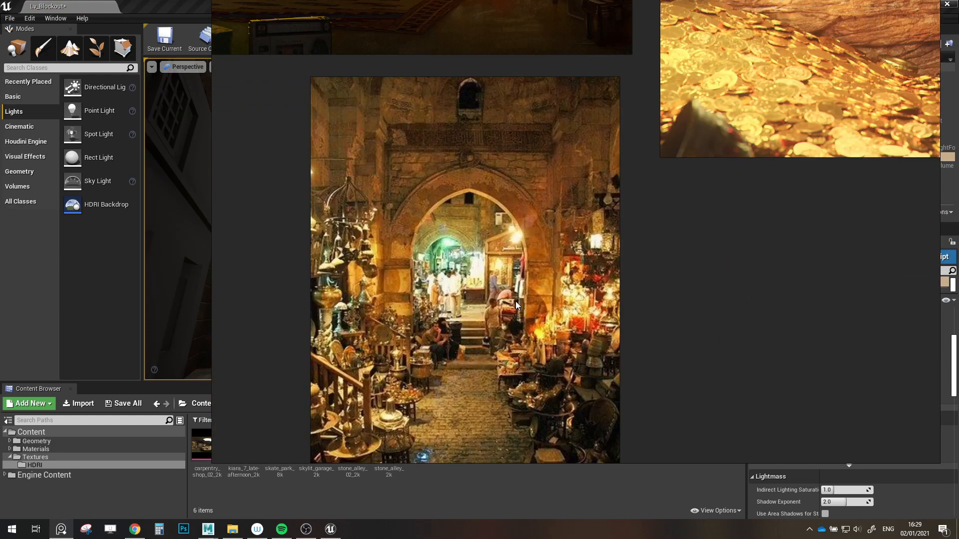
middle_drag(522, 327, 562, 266)
scroll(498, 247, down, 6)
right_drag(516, 250, 958, 252)
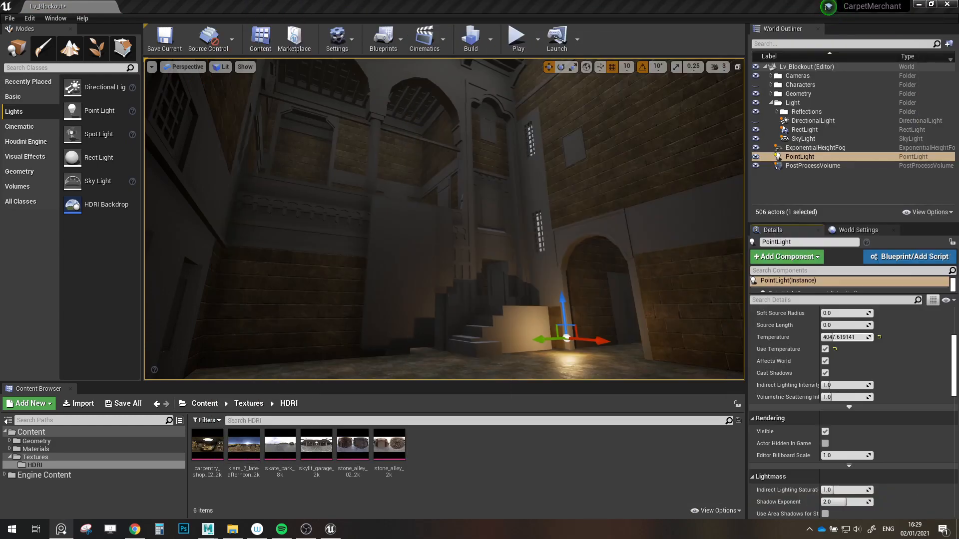
- Position the point light in front of the ground-floor archway and set its mobility to Movable
drag(572, 325, 579, 321)
right_drag(578, 322, 584, 321)
drag(571, 325, 592, 283)
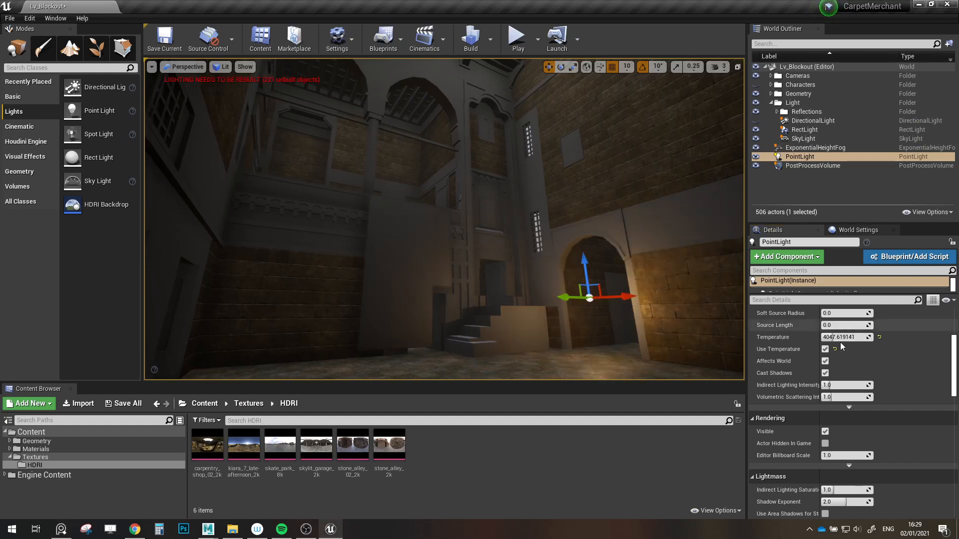
scroll(840, 342, up, 3)
click(910, 345)
right_drag(648, 303, 620, 315)
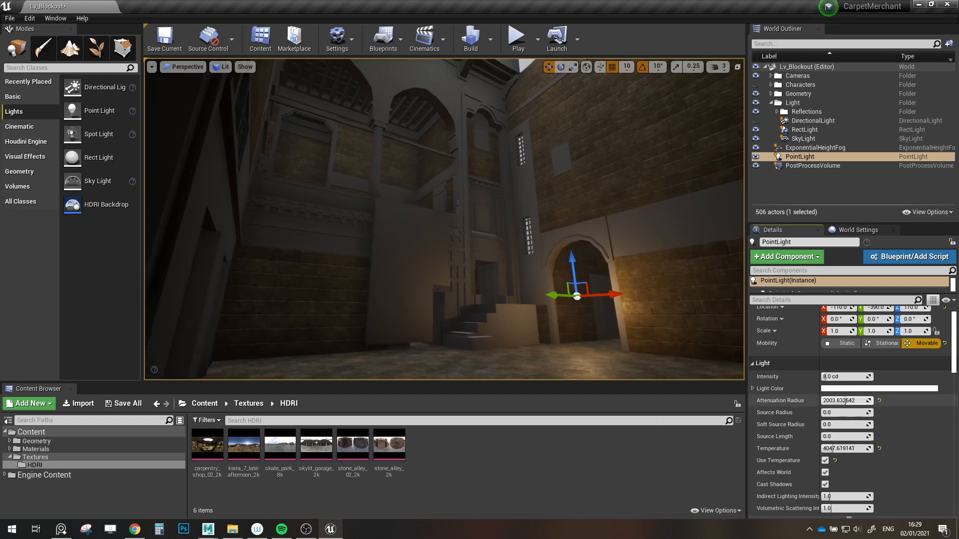
- Set the point light's intensity to about 15.4 cd, attenuation radius to about 441 and temperature to about 4244
key(ctrl+z)
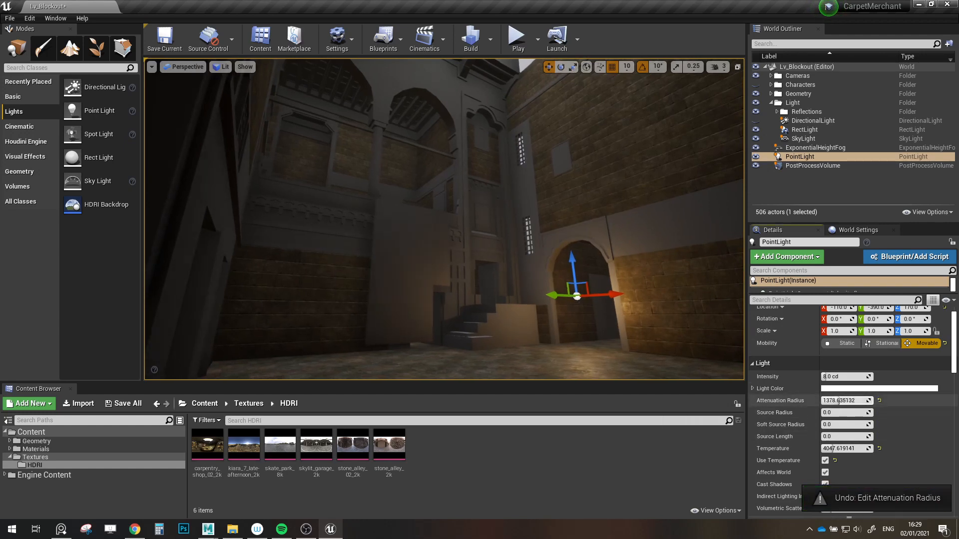
drag(845, 377, 827, 401)
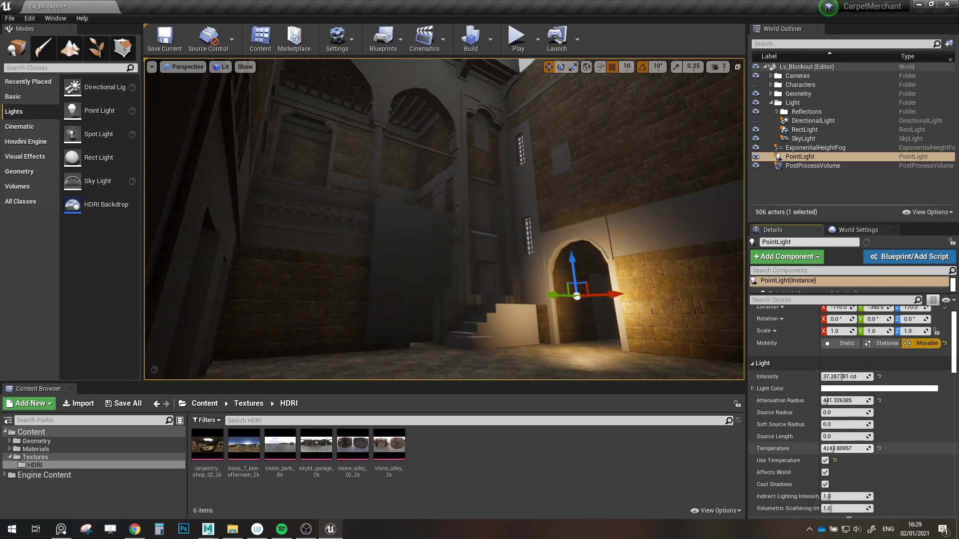
drag(849, 377, 835, 377)
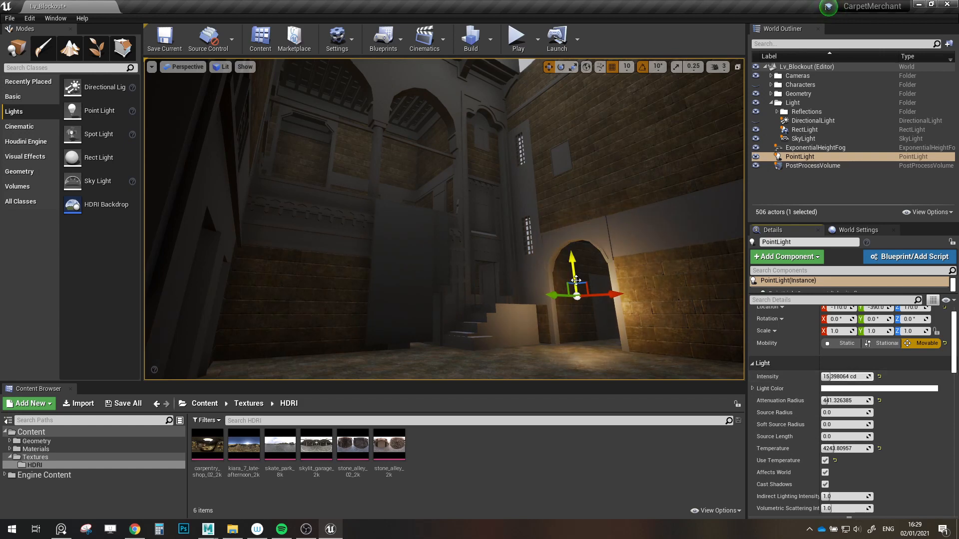
- Move the point light back through the archway and upward, so it lights the passage behind the arch
mouse_move(585, 283)
mouse_down()
mouse_move(601, 291)
mouse_move(574, 289)
mouse_up()
right_drag(574, 290, 624, 379)
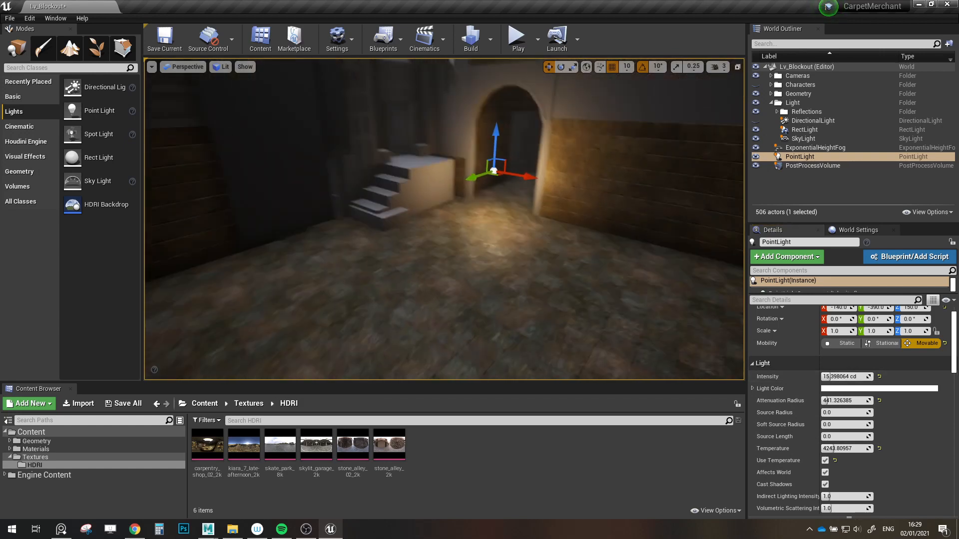
right_drag(422, 200, 422, 230)
drag(433, 226, 465, 109)
right_drag(558, 172, 520, 163)
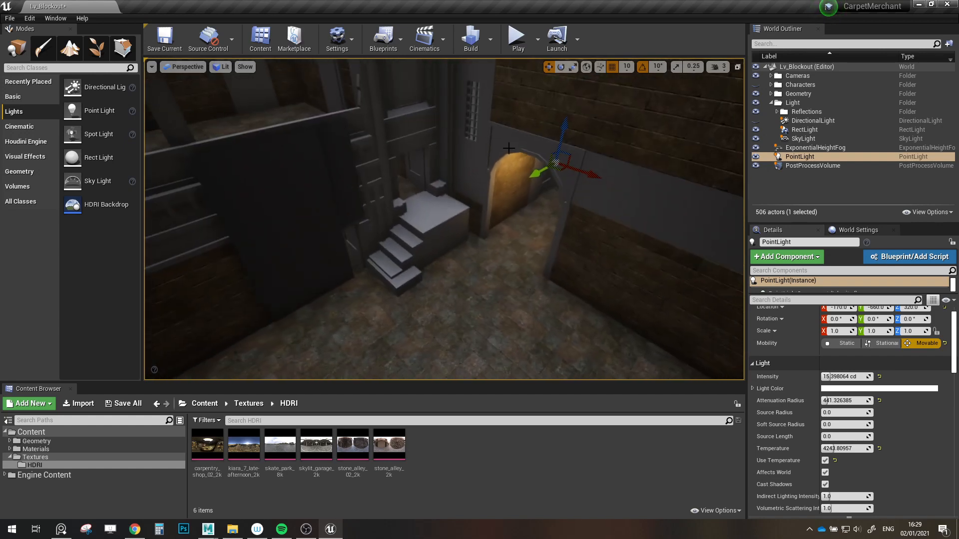
- Duplicate the point light twice and place the copies in the upper gallery behind its two arches
alt+drag(558, 172, 276, 219)
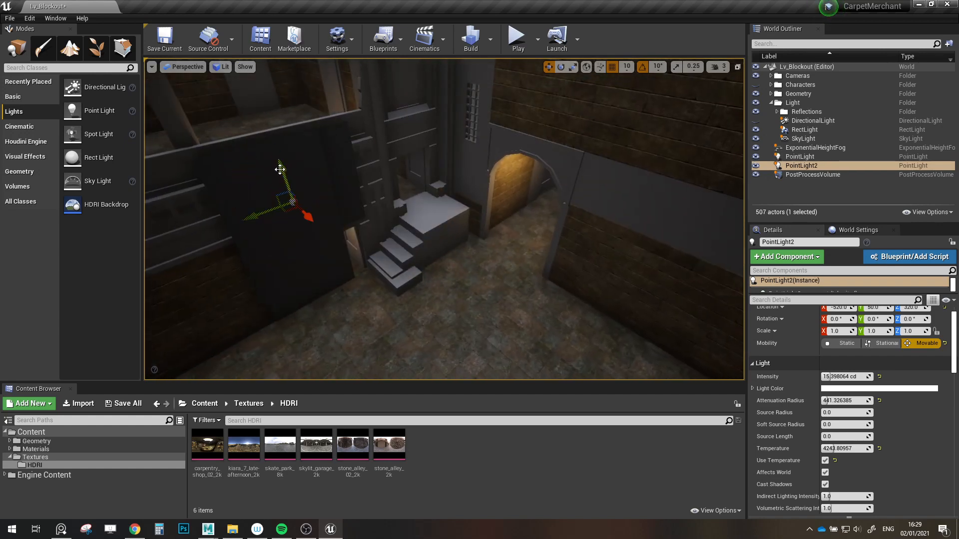
drag(280, 169, 243, 71)
right_drag(244, 71, 200, 15)
drag(355, 233, 342, 57)
right_drag(341, 57, 285, 12)
drag(431, 142, 370, 161)
right_drag(370, 161, 392, 152)
alt+drag(382, 151, 279, 143)
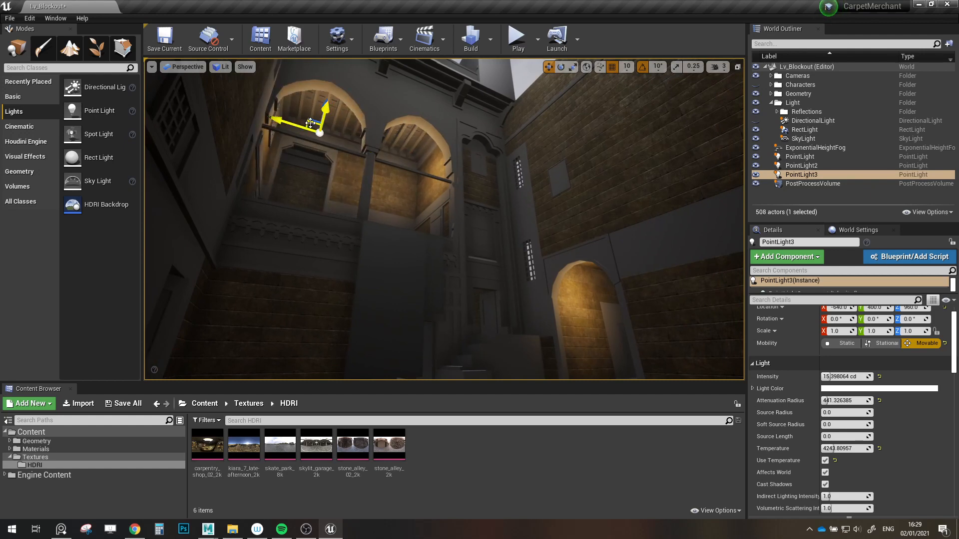
- Examine the warm light in the upper gallery and ground-floor archway from several viewpoints in the courtyard
right_drag(396, 162, 425, 179)
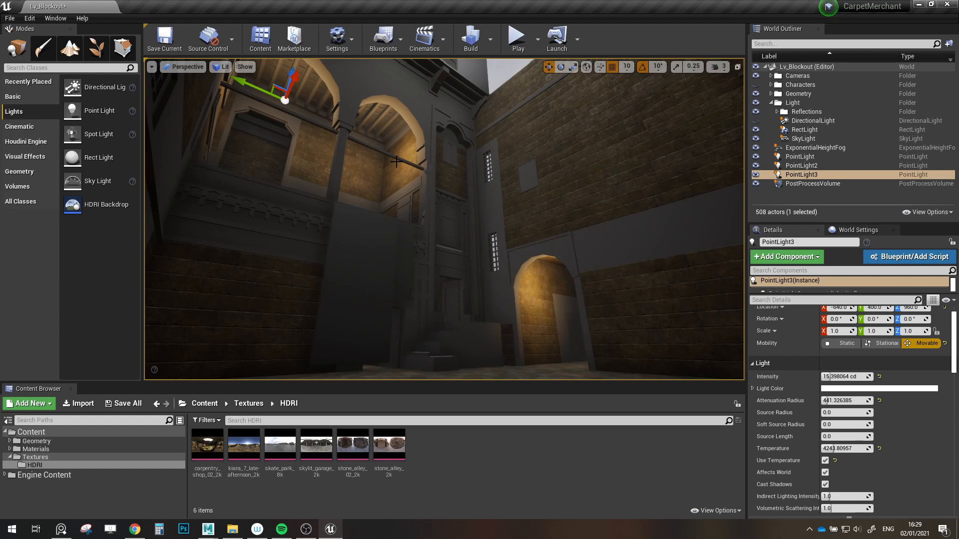
mouse_move(323, 163)
right_down()
mouse_move(280, 145)
mouse_move(295, 114)
mouse_move(309, 112)
mouse_move(219, 130)
mouse_move(225, 195)
mouse_move(269, 270)
mouse_move(319, 164)
mouse_move(339, 170)
mouse_move(329, 175)
right_up()
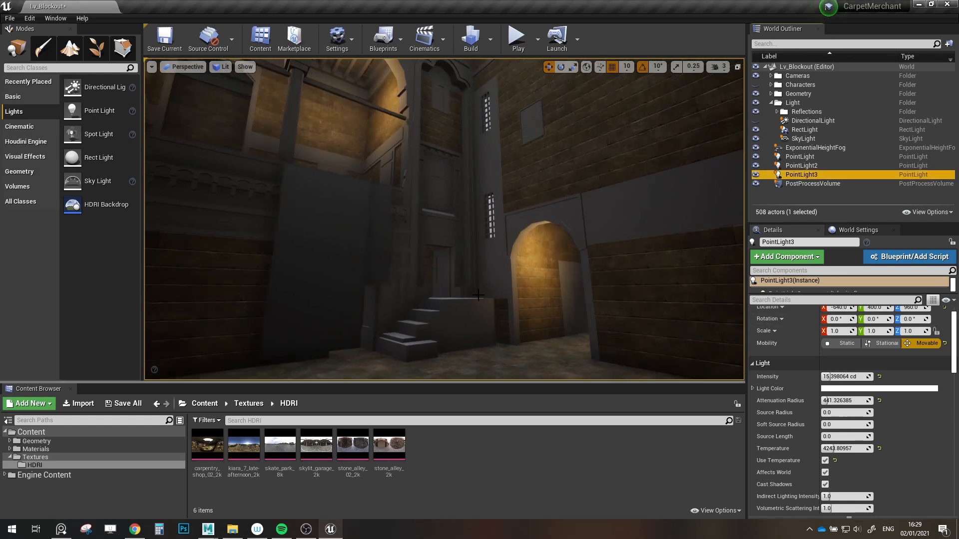
right_drag(444, 219, 372, 249)
key(s)
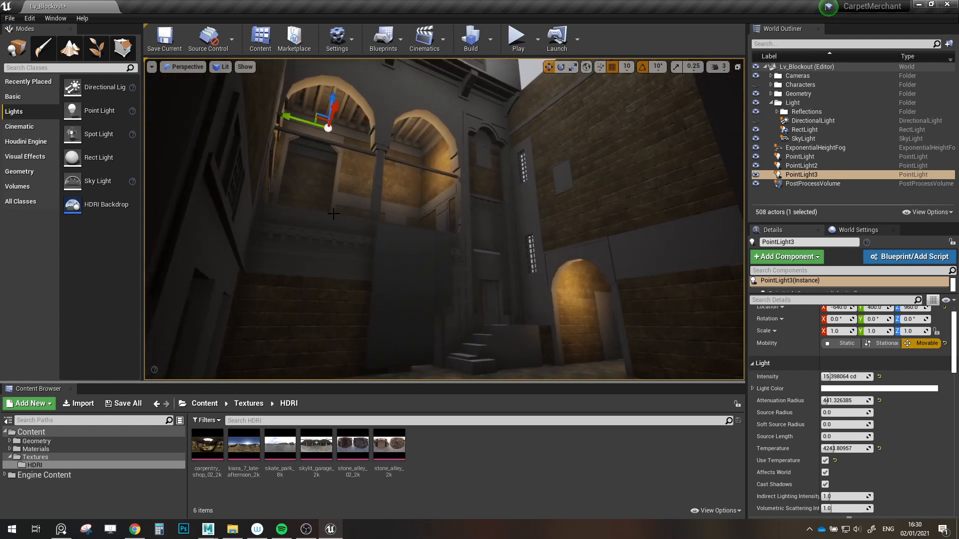
key(w)
right_drag(409, 206, 375, 200)
key(s)
key(e)
key(q)
- Compare the courtyard with the DirectionalLight shown and hidden, leaving it hidden
click(755, 121)
right_drag(649, 174, 609, 142)
key(s)
right_drag(570, 188, 623, 103)
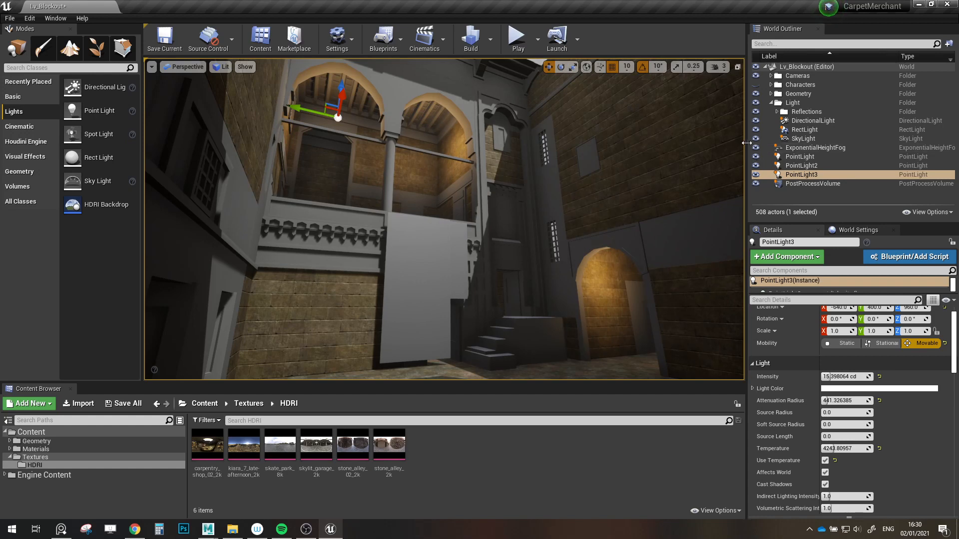
click(756, 120)
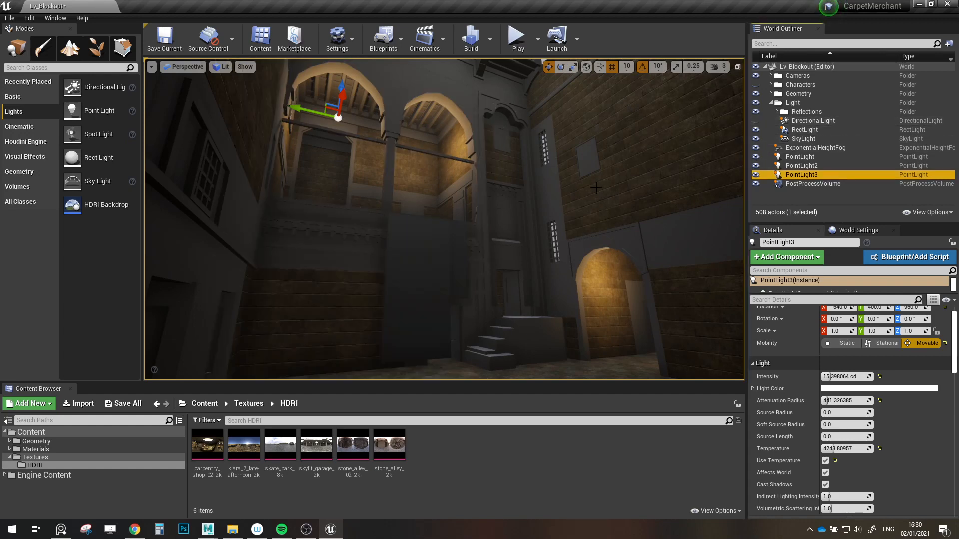
- Duplicate the gallery point light and position the copy in the room behind the two small ground-floor doorways
right_drag(595, 188, 545, 238)
key(e)
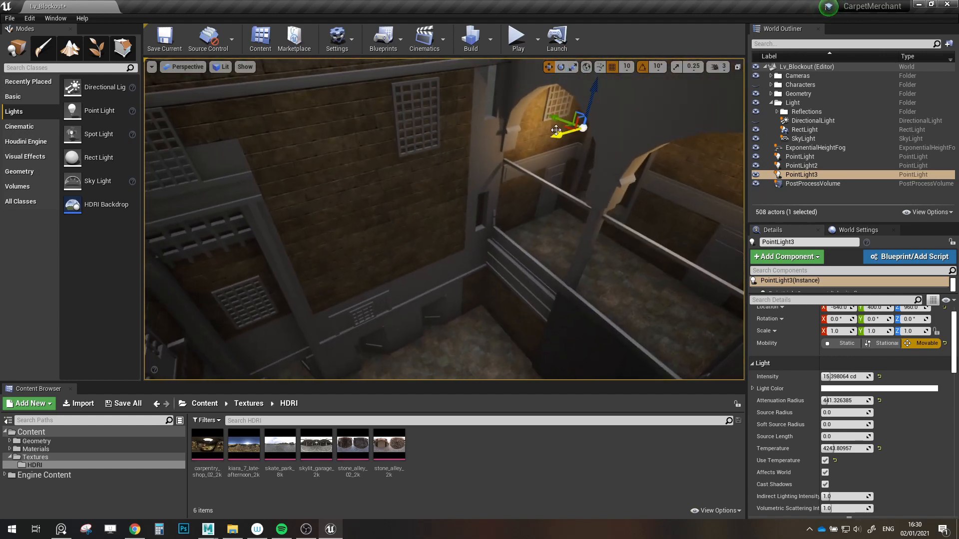
alt+drag(566, 127, 356, 117)
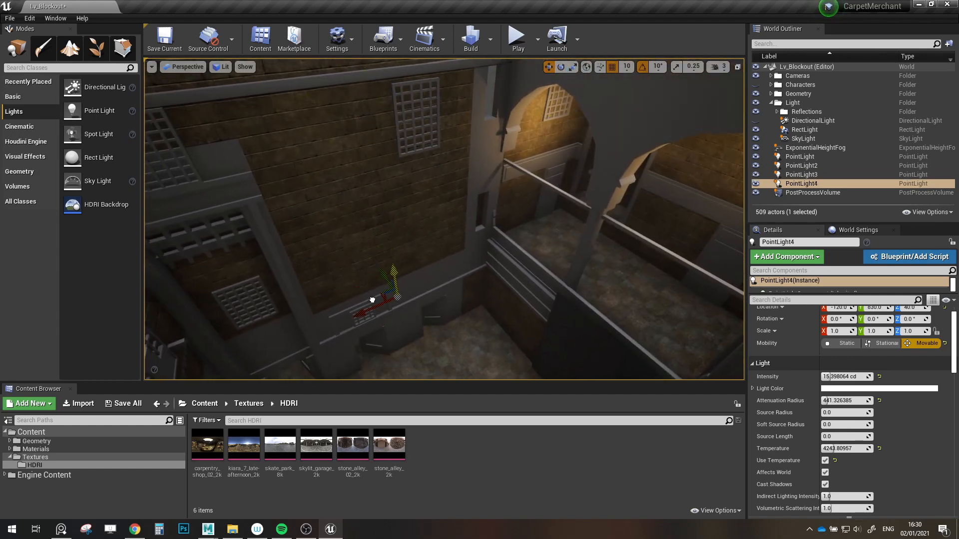
drag(372, 300, 372, 255)
key(w)
right_drag(372, 255, 369, 210)
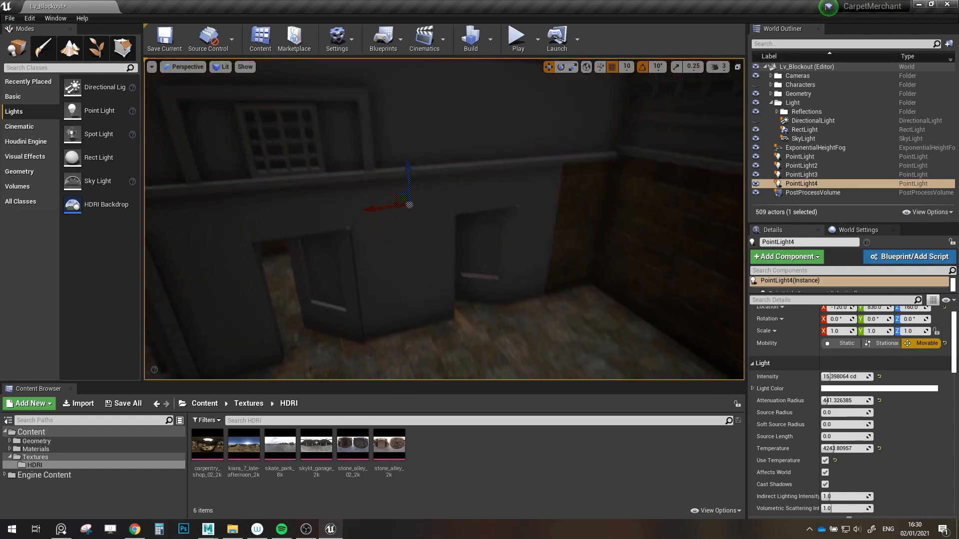
mouse_move(411, 299)
right_down()
mouse_move(405, 295)
mouse_move(410, 300)
right_up()
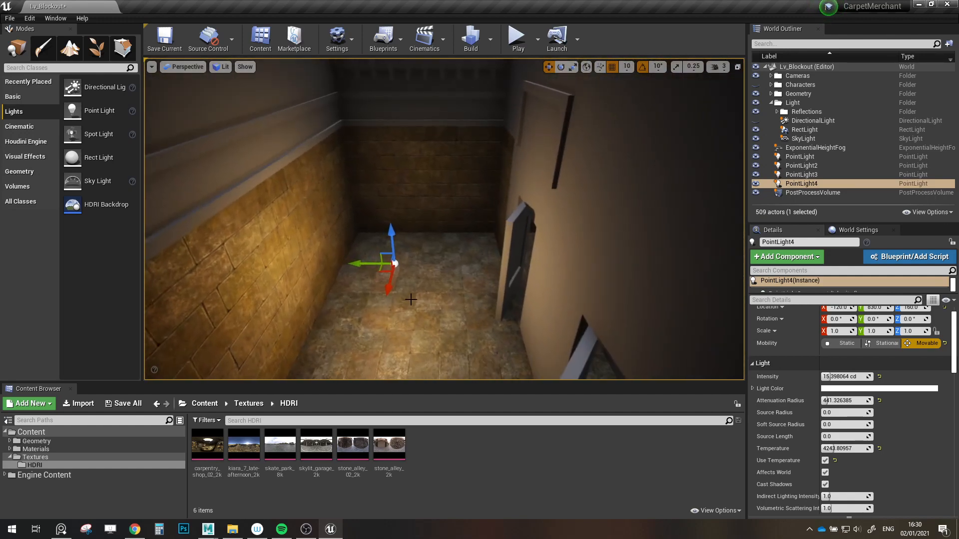
drag(394, 264, 418, 196)
drag(422, 157, 424, 123)
right_drag(453, 153, 452, 165)
- Duplicate that light and place the copy behind the neighbouring small doorway, at about X 220, Y 790, Z 150
alt+drag(591, 182, 336, 226)
right_drag(336, 225, 578, 204)
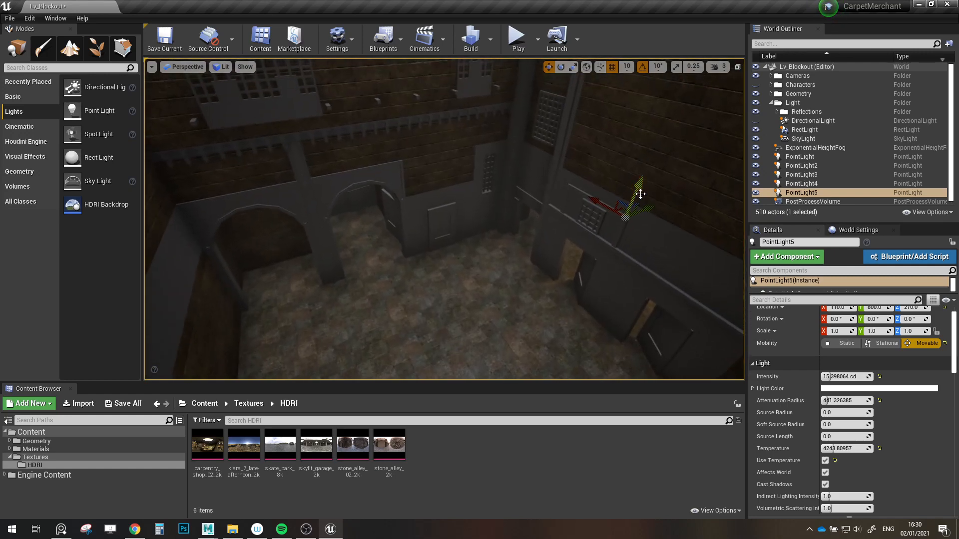
drag(636, 194, 638, 226)
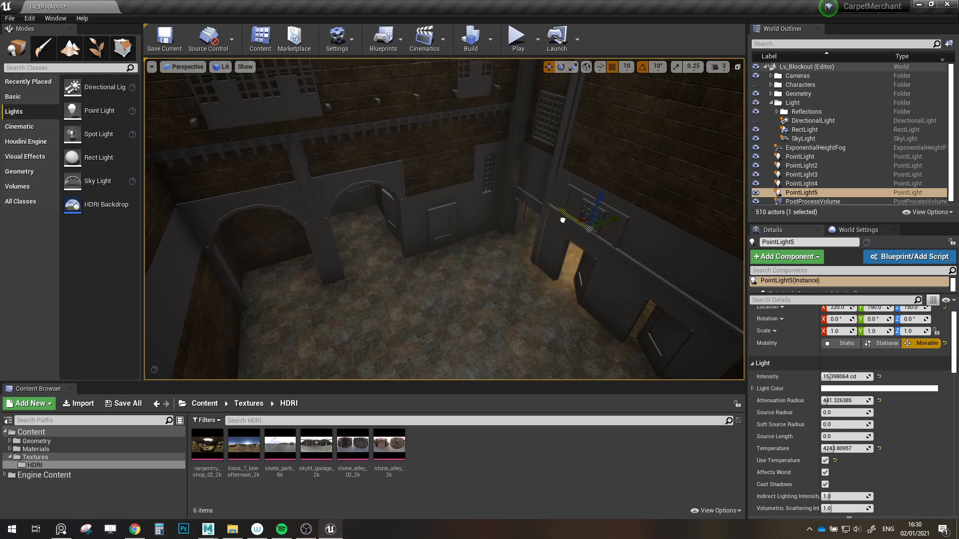
- Add two more point light copies behind the pair of adjacent ground-floor arches, one near each arch's ceiling
alt+drag(590, 222, 374, 200)
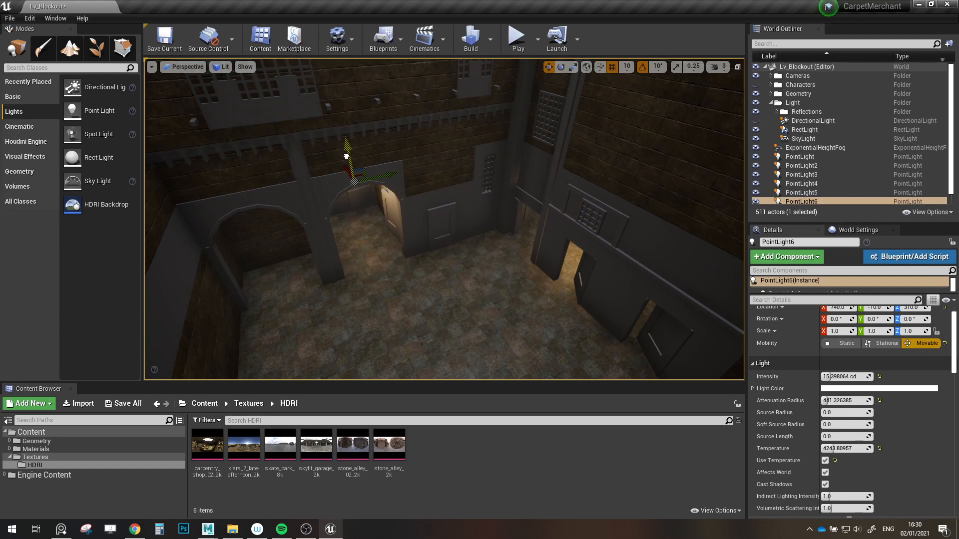
right_drag(411, 172, 305, 175)
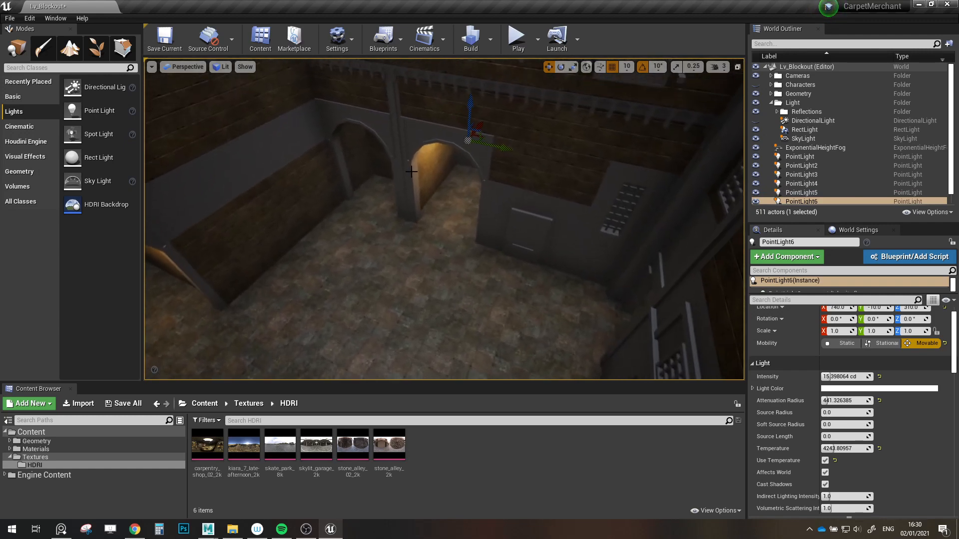
alt+drag(482, 138, 464, 151)
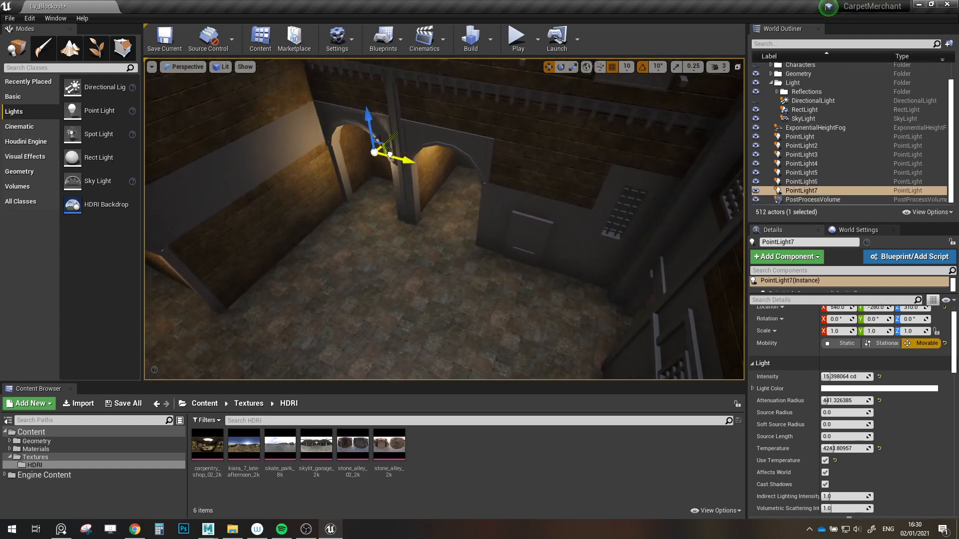
drag(369, 117, 364, 93)
right_drag(364, 92, 332, 73)
drag(456, 179, 439, 159)
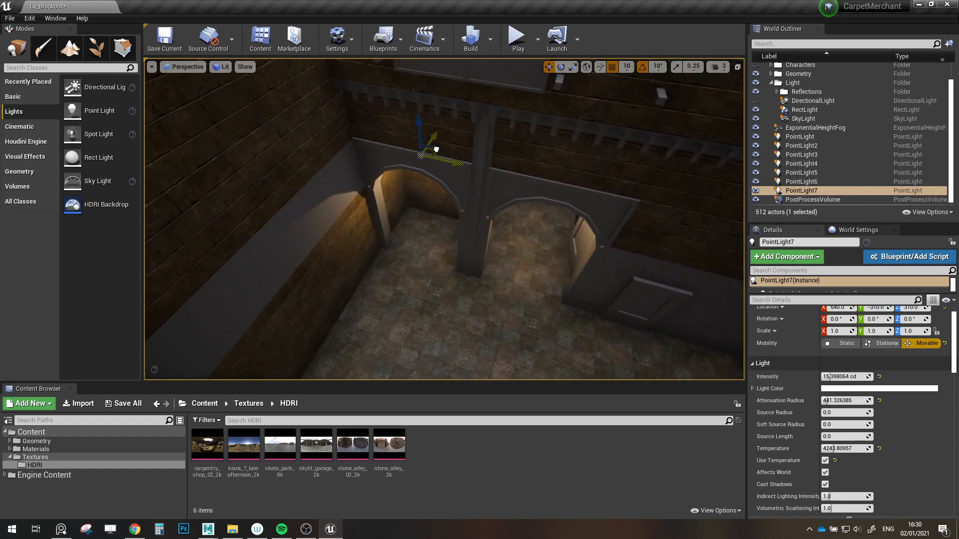
drag(414, 107, 414, 113)
right_drag(415, 113, 400, 60)
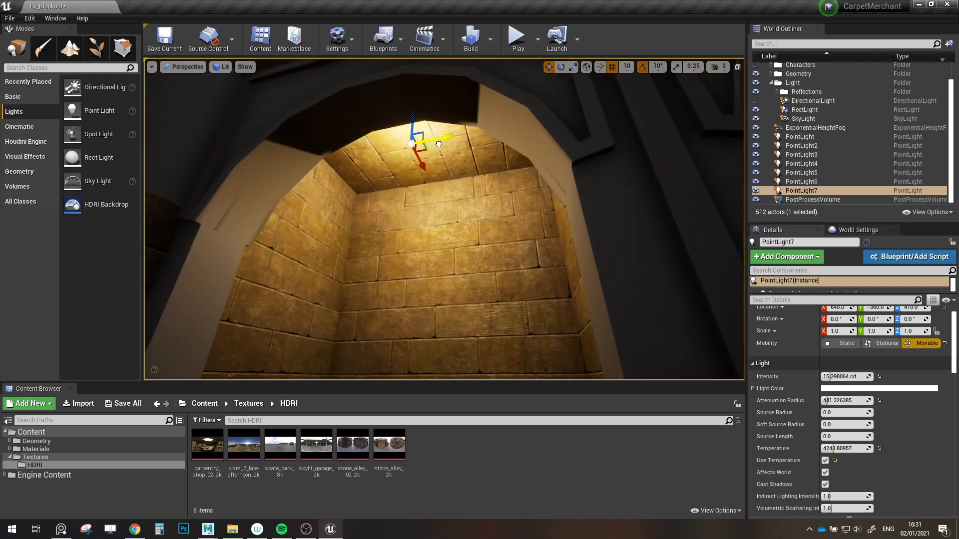
drag(438, 144, 448, 142)
right_drag(447, 142, 520, 201)
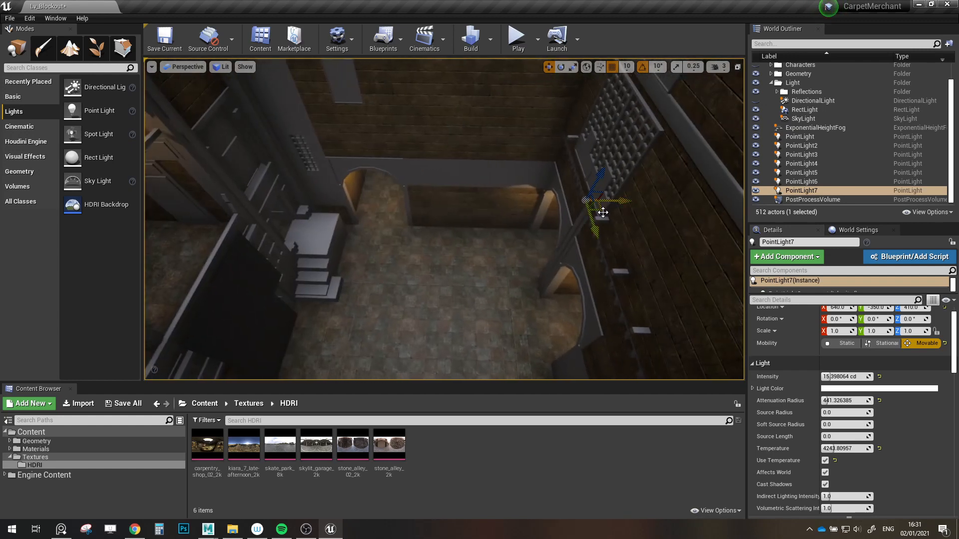
- Duplicate the point light to the space behind the dark panel beside the stairs, at about X -650, Y -20, Z 210
alt+drag(603, 212, 207, 220)
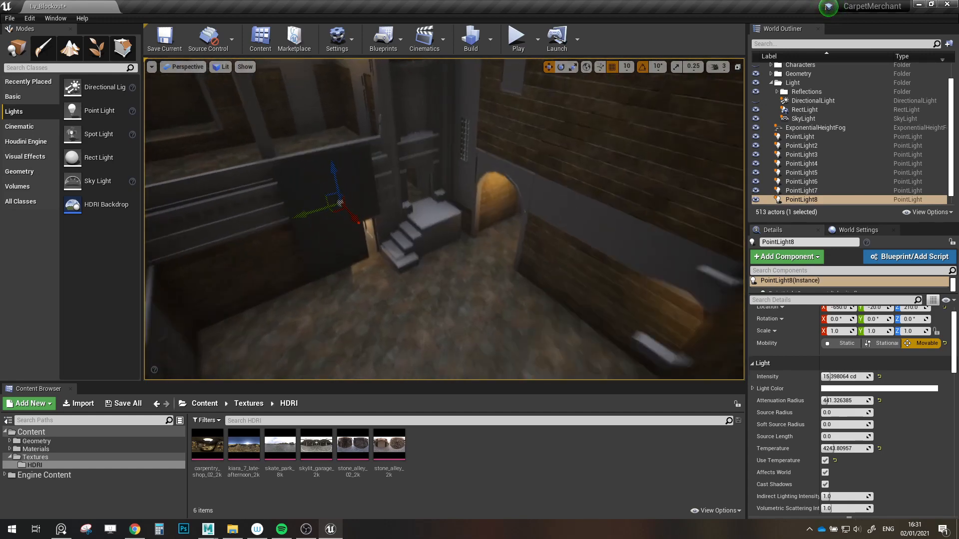
right_drag(384, 255, 384, 280)
key(Escape)
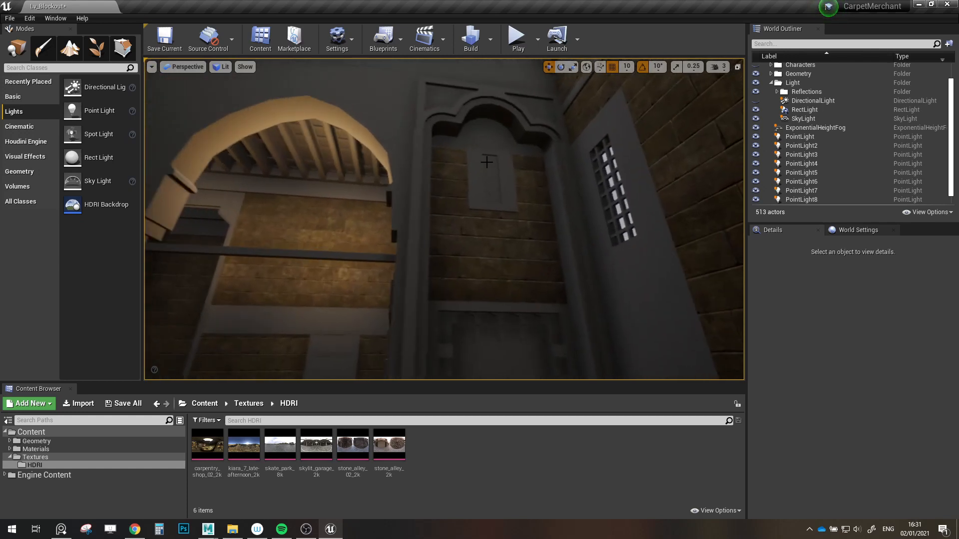
click(489, 185)
click(506, 172)
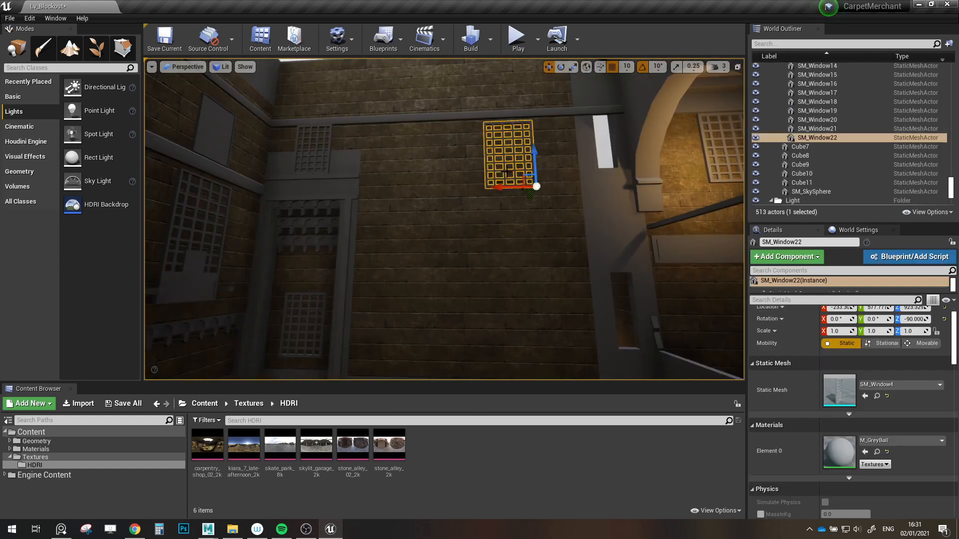
key(Escape)
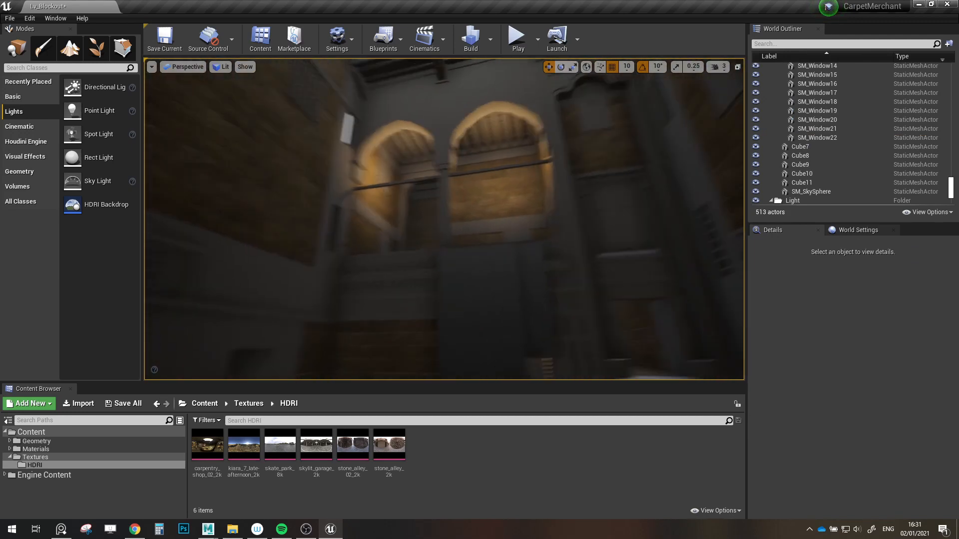
- Duplicate the upper gallery point light into the adjoining doorway recess, at about X -980, Y 420, Z 1030, with an attenuation radius of about 372
right_drag(394, 185, 394, 75)
key(g)
click(399, 203)
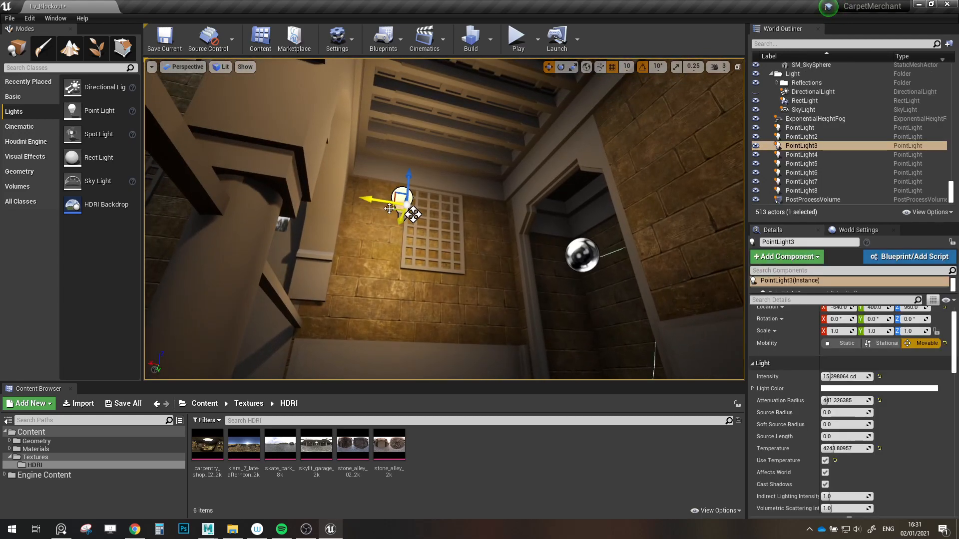
alt+drag(383, 201, 571, 217)
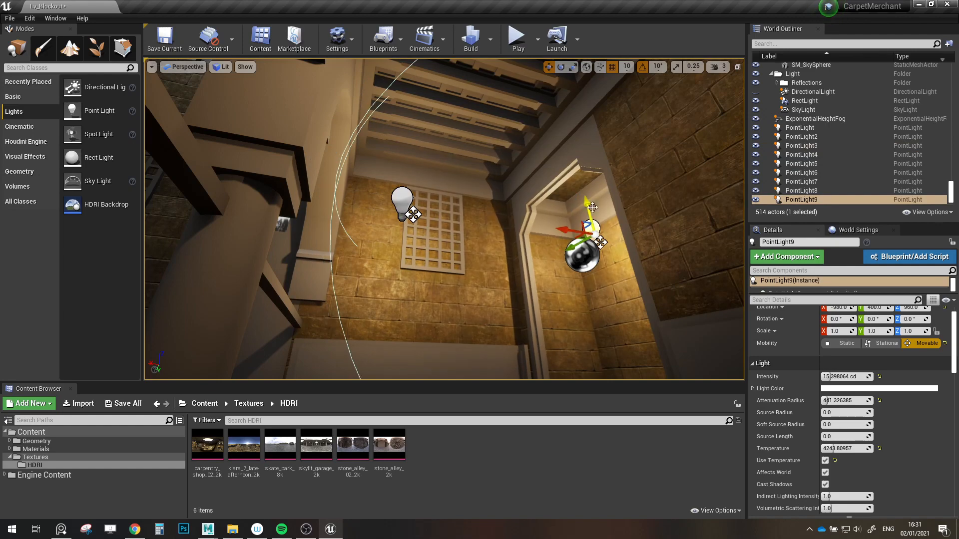
mouse_move(847, 400)
mouse_down()
mouse_move(872, 401)
mouse_move(852, 401)
mouse_up()
right_drag(503, 214, 590, 224)
drag(439, 187, 430, 159)
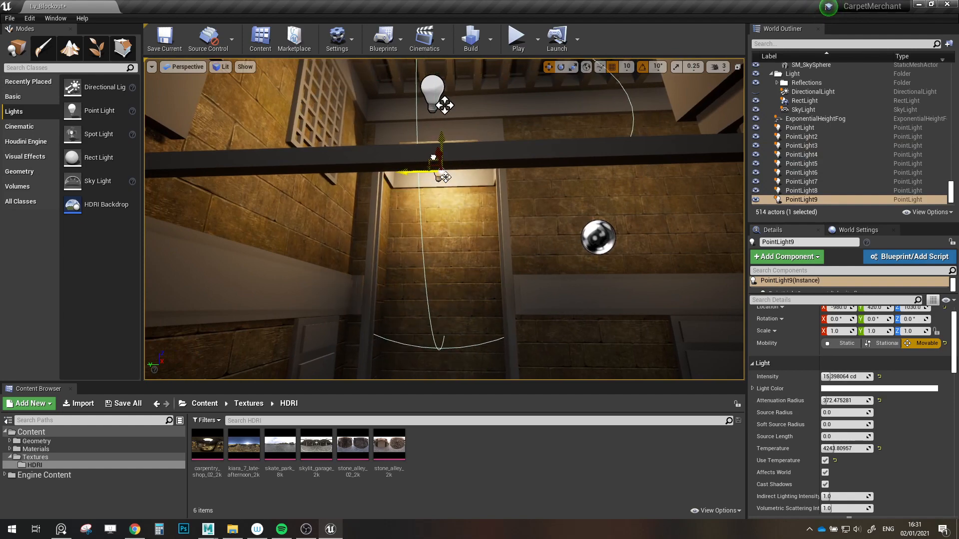
key(s)
right_drag(430, 159, 440, 240)
key(s)
right_drag(424, 60, 474, 20)
key(Escape)
- Save the level and review the courtyard lighting and sky opening in a full-screen viewport
right_drag(432, 176, 448, 210)
key(w)
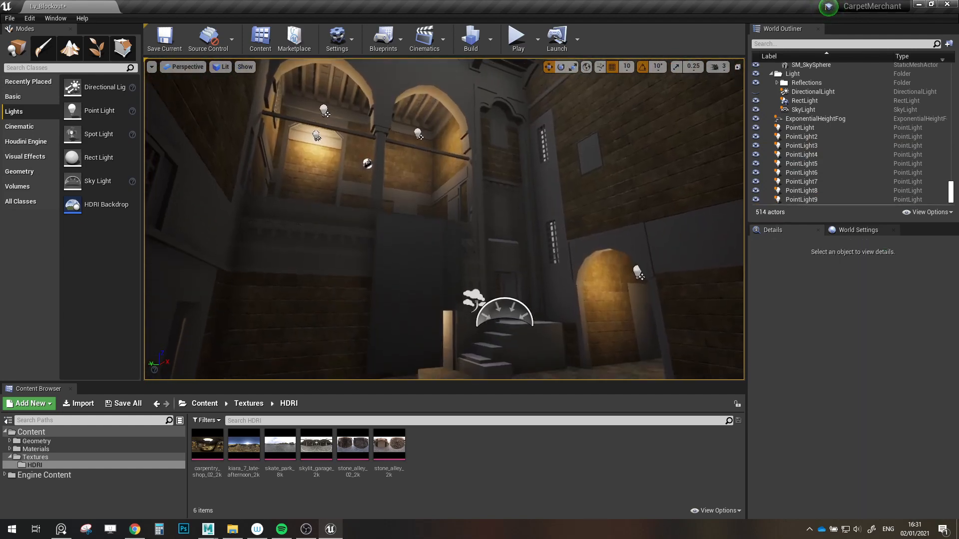
key(ctrl+s)
right_drag(430, 169, 315, 100)
key(F11)
key(w)
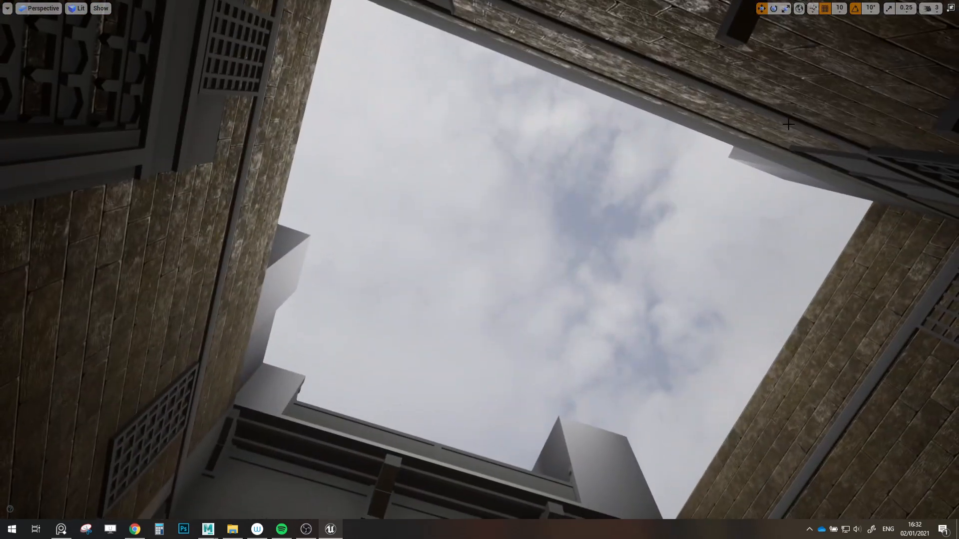
key(F11)
right_drag(600, 220, 553, 293)
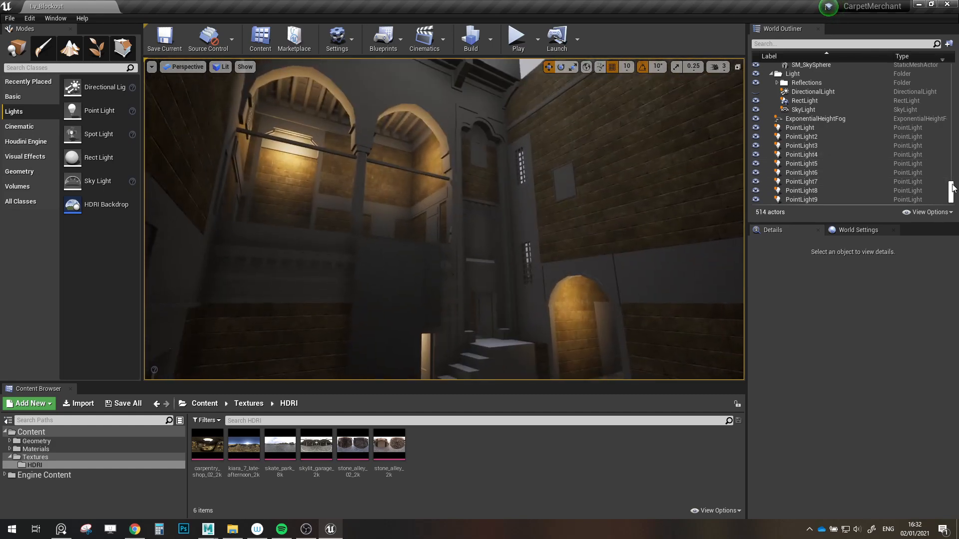
- Set the RectLight's intensity to 160 cd and compare it with the previous brightness by undoing and redoing the change
click(815, 102)
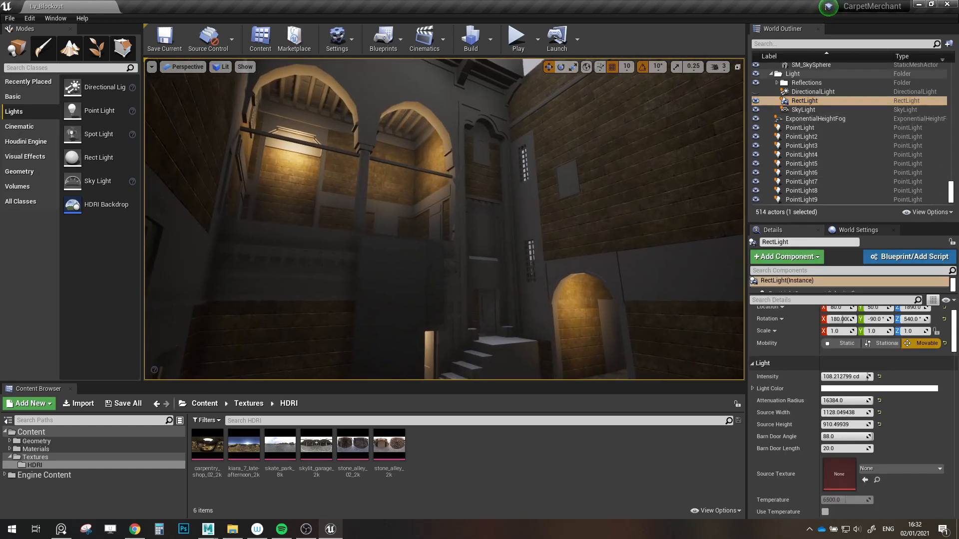
right_drag(497, 299, 496, 169)
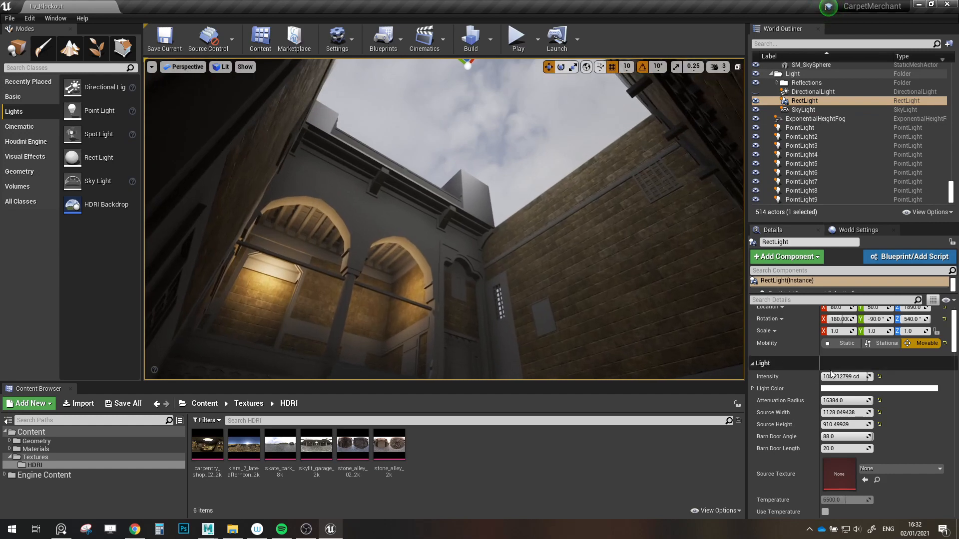
drag(831, 376, 874, 376)
mouse_move(550, 260)
right_down()
mouse_move(540, 305)
mouse_move(502, 320)
mouse_move(537, 268)
right_up()
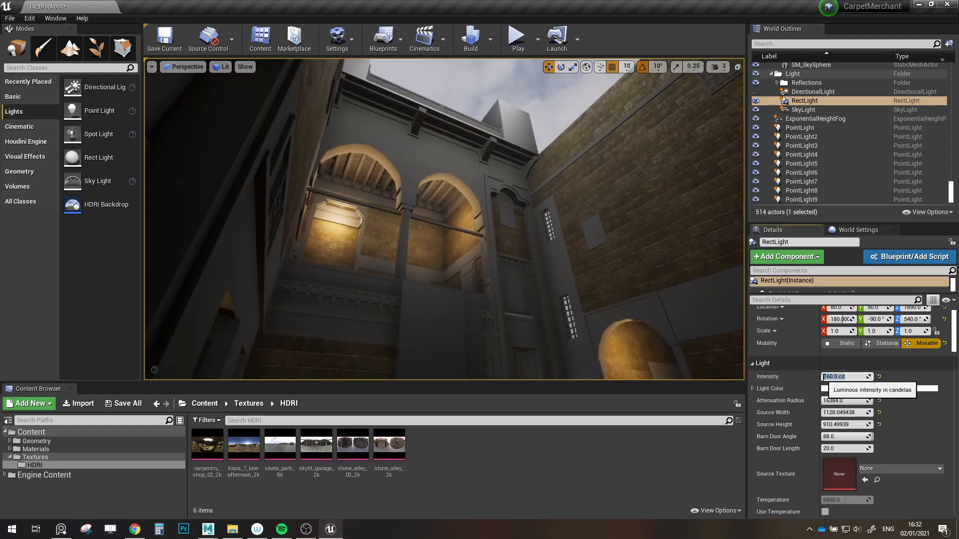
key(ctrl+z)
key(ctrl+y)
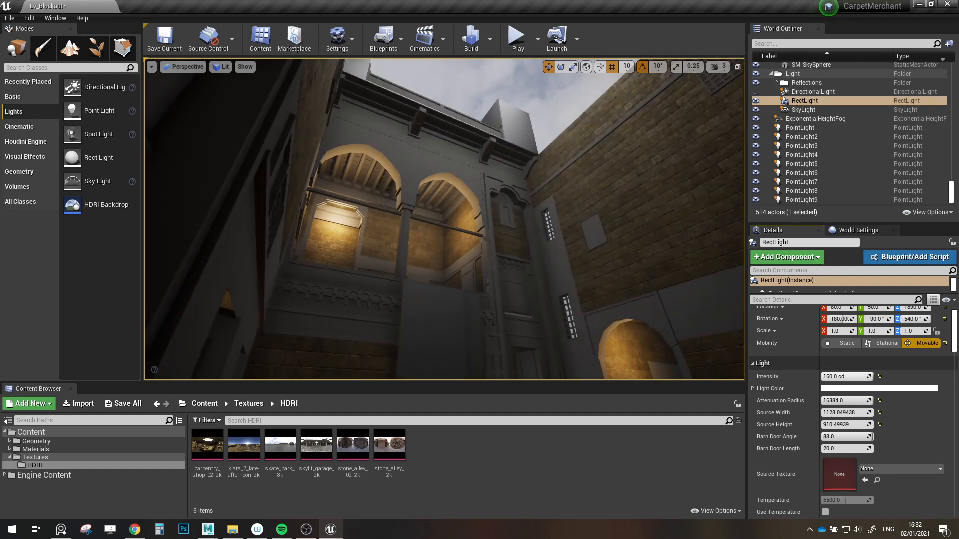
- Clear the wall selection and collapse the Geometry folder in the level's actor list
mouse_move(627, 251)
right_down()
mouse_move(622, 227)
mouse_move(627, 251)
right_up()
right_click(623, 277)
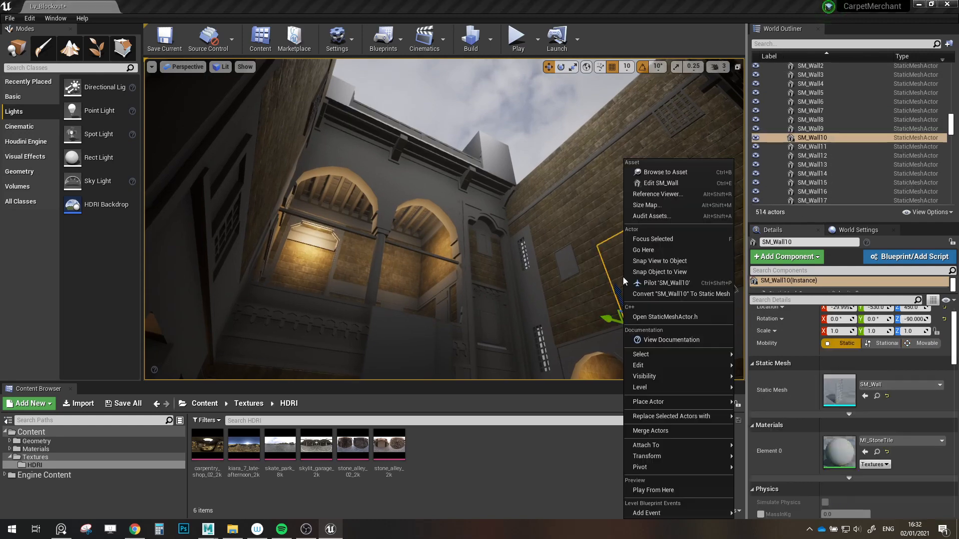
right_drag(575, 273, 555, 224)
key(Escape)
drag(950, 131, 951, 69)
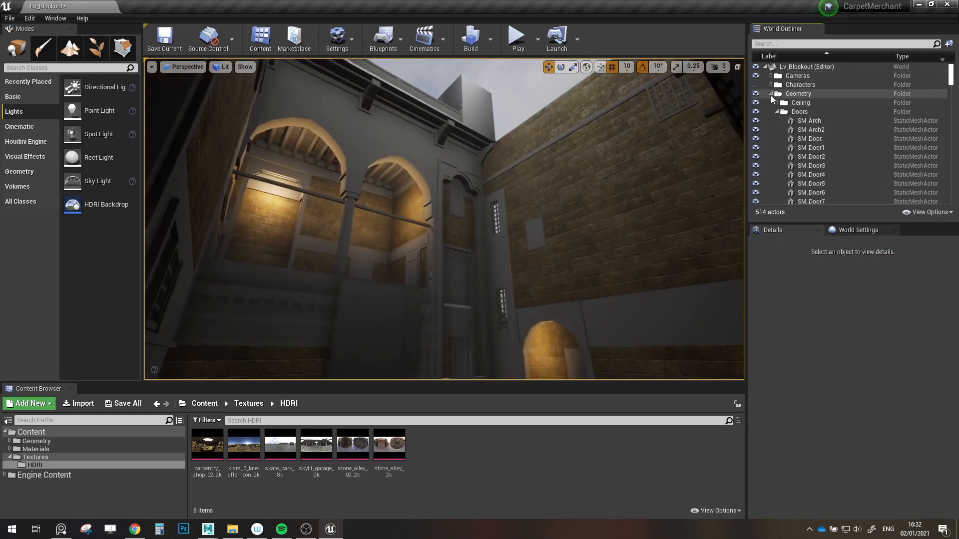
click(771, 93)
right_drag(600, 190, 555, 240)
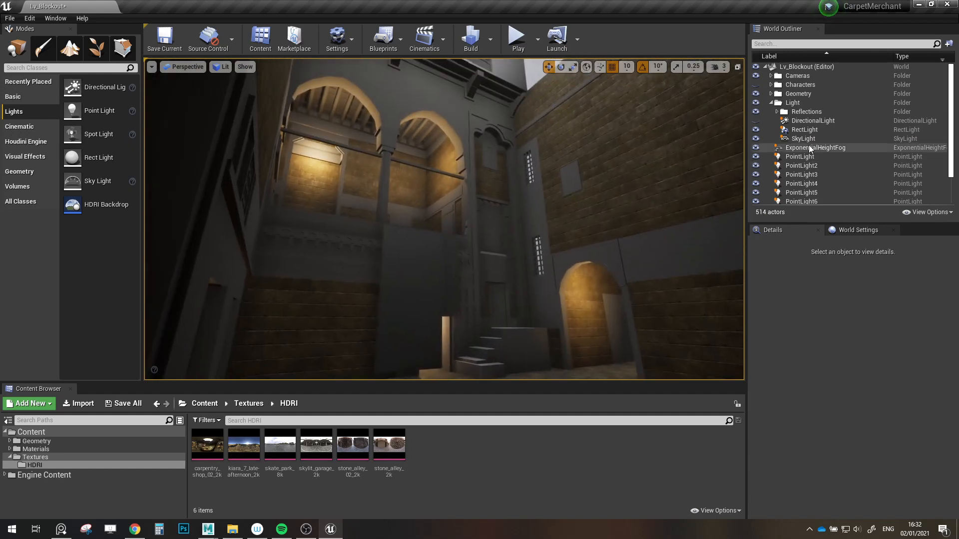
- Try the RectLight's intensity at 300 cd and settle on 200 cd
click(816, 121)
click(810, 130)
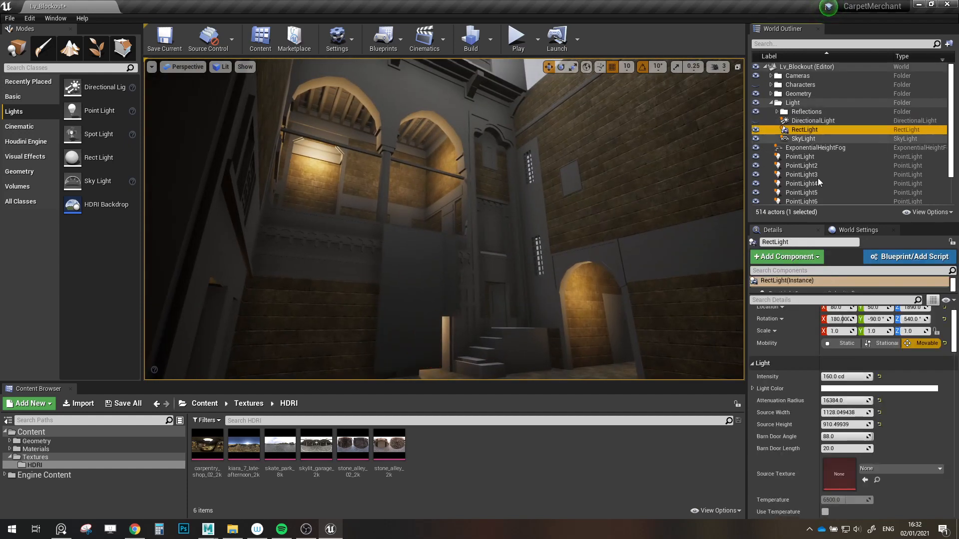
click(845, 376)
text(300)
key(Return)
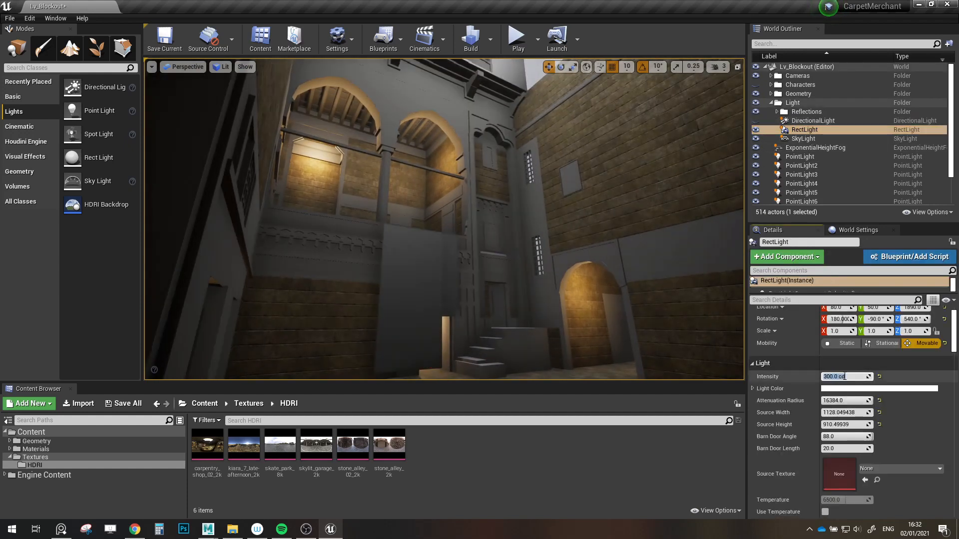
right_drag(564, 235, 555, 250)
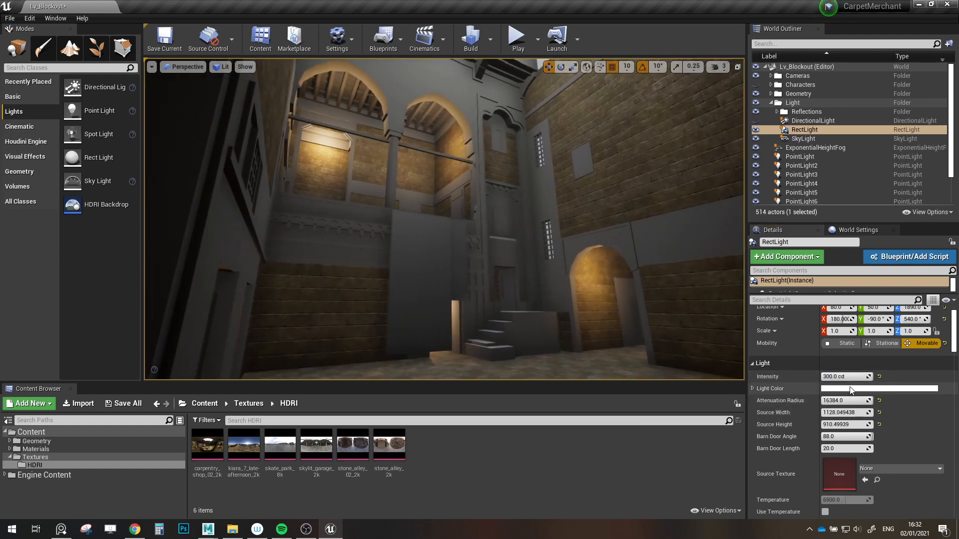
click(836, 377)
text(200)
key(Return)
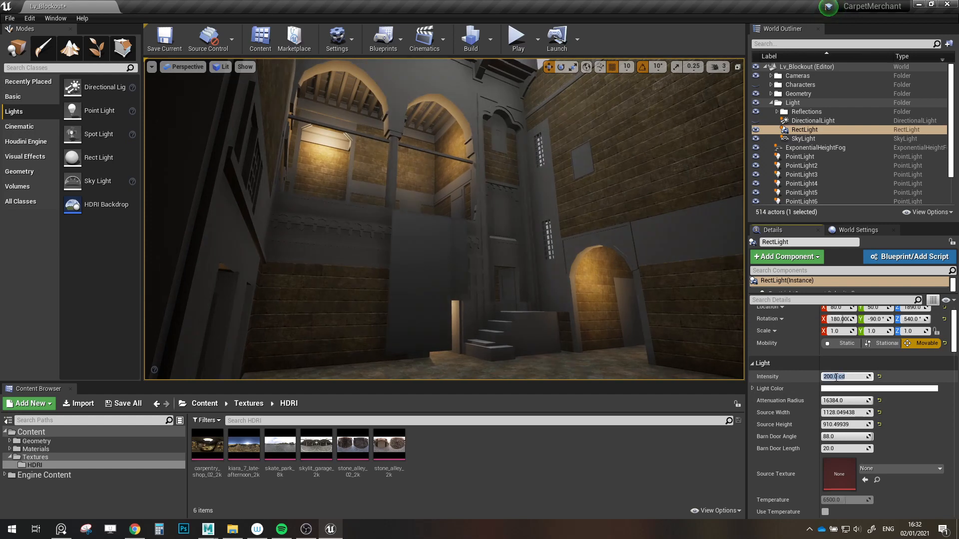
- Test the SkyLight's intensity at 0 and raise it to 0.25 cd/m2
click(828, 138)
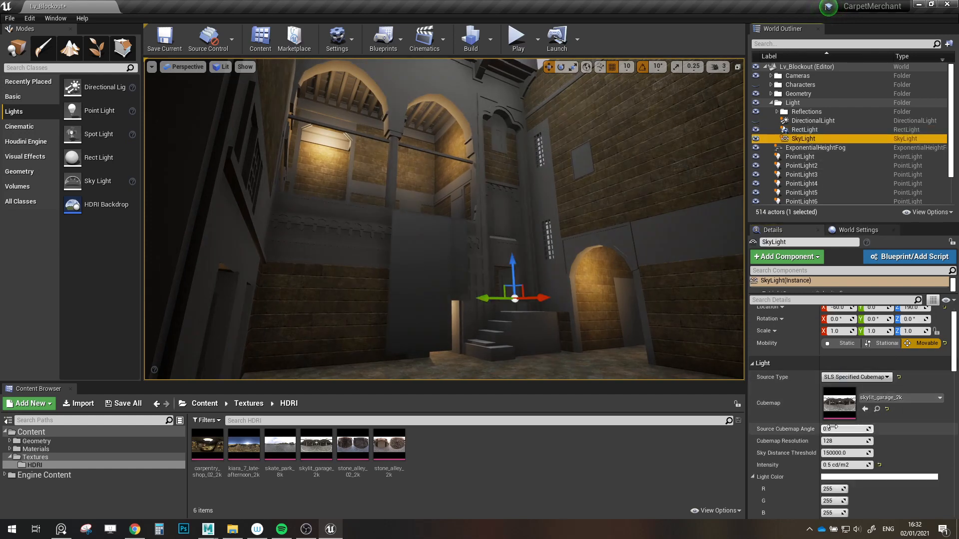
click(840, 464)
text(0)
key(Return)
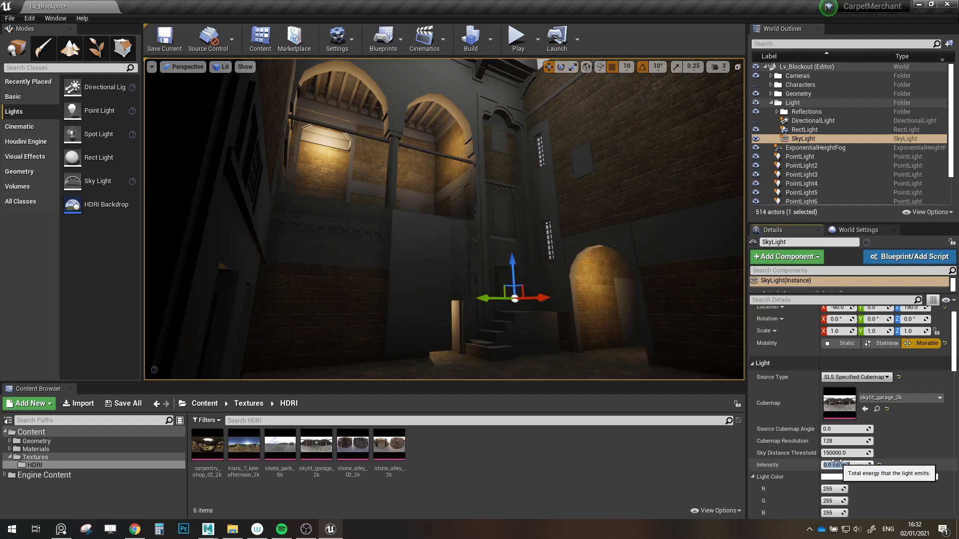
text(0.25)
key(Return)
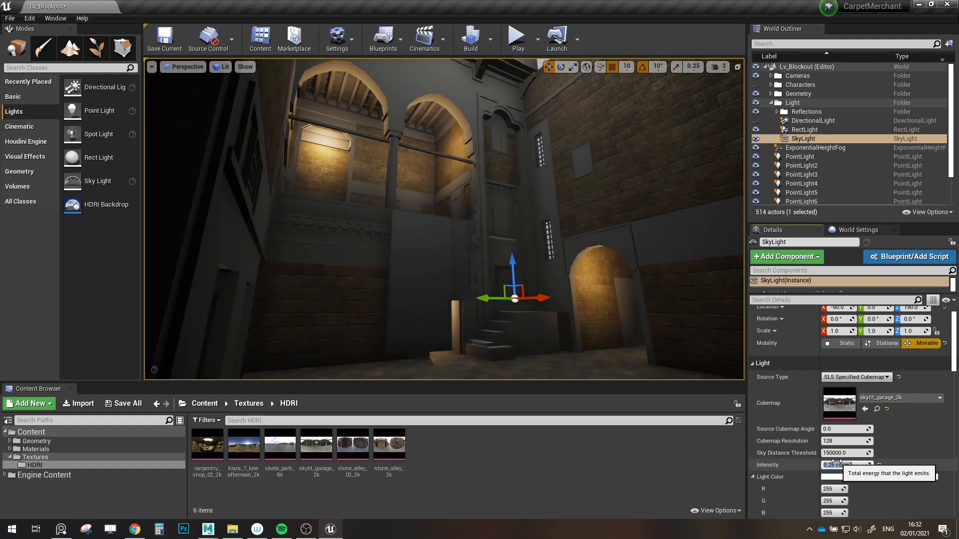
- Show the light icons in the viewport and reduce the RectLight's attenuation radius to about 1891
click(804, 129)
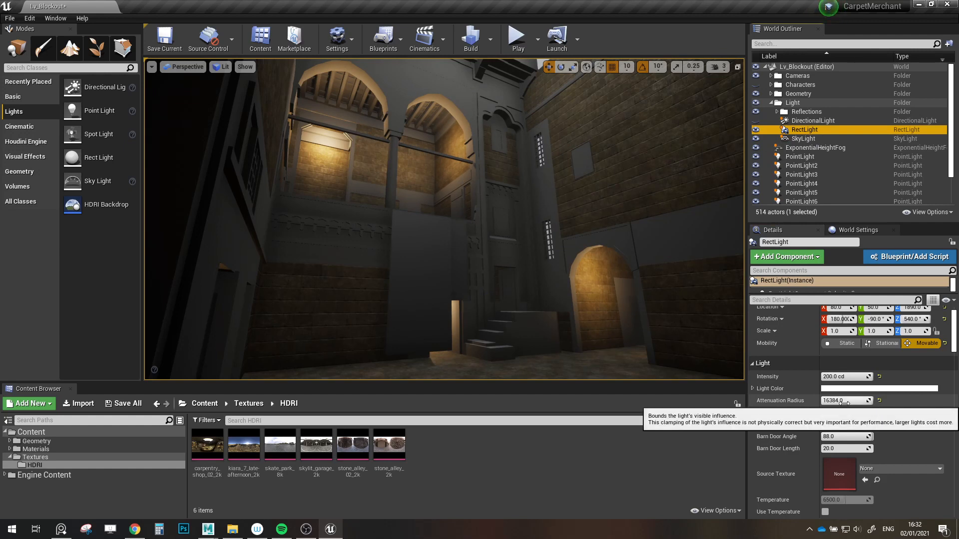
right_drag(602, 312, 576, 288)
key(g)
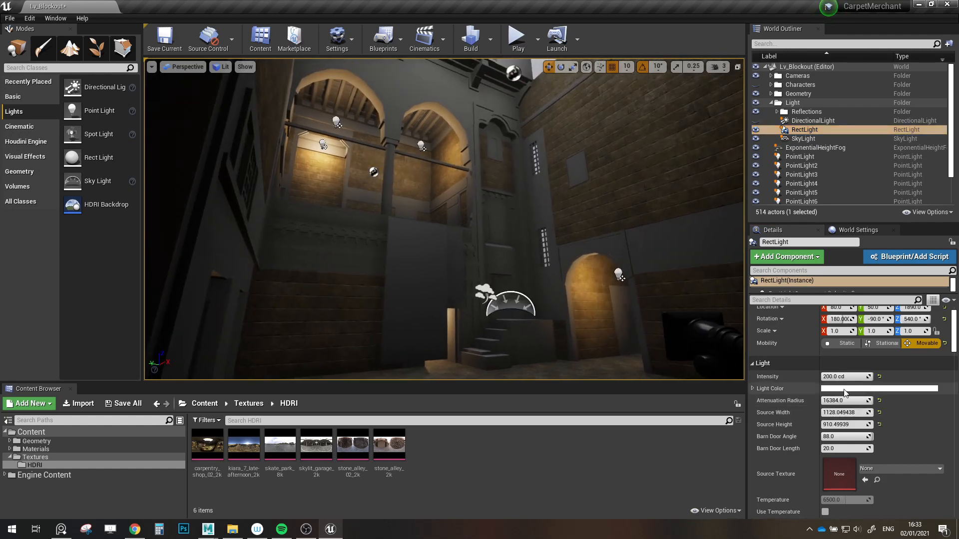
mouse_move(845, 401)
mouse_down()
mouse_move(833, 400)
mouse_move(854, 400)
mouse_move(843, 401)
mouse_up()
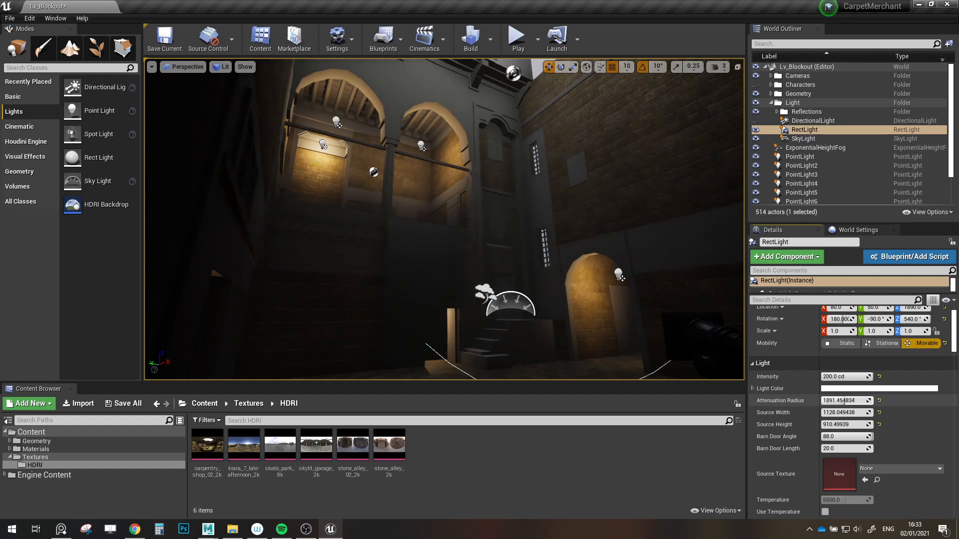
right_drag(664, 320, 671, 288)
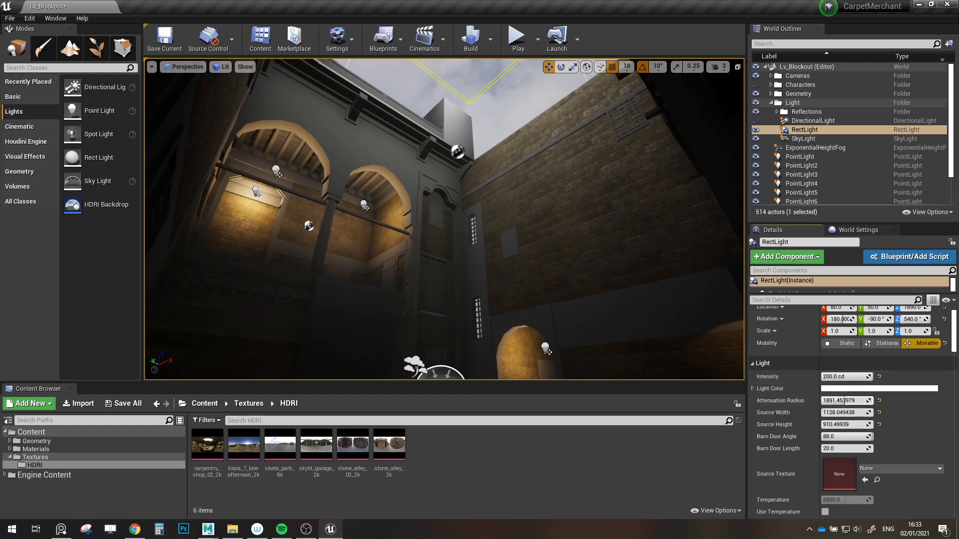
right_drag(445, 220, 389, 260)
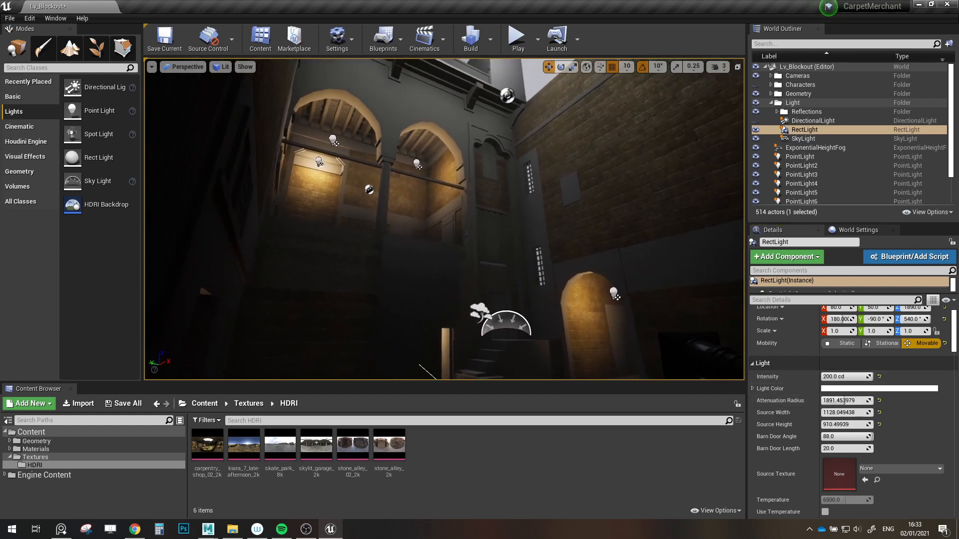
- Try the SkyLight's intensity at 0.5 cd/m2 and settle on 0.35 cd/m2
click(802, 139)
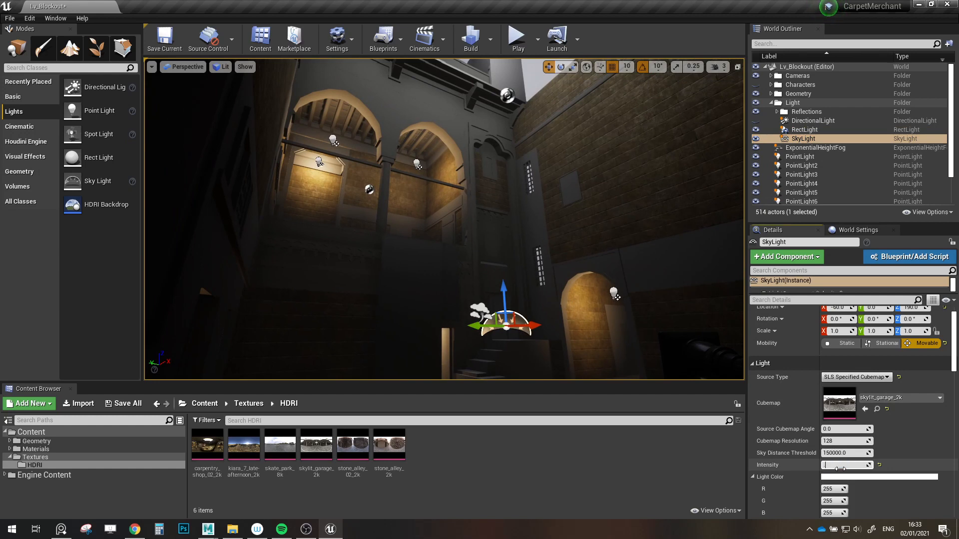
text(0.5)
key(Return)
right_drag(599, 317, 626, 325)
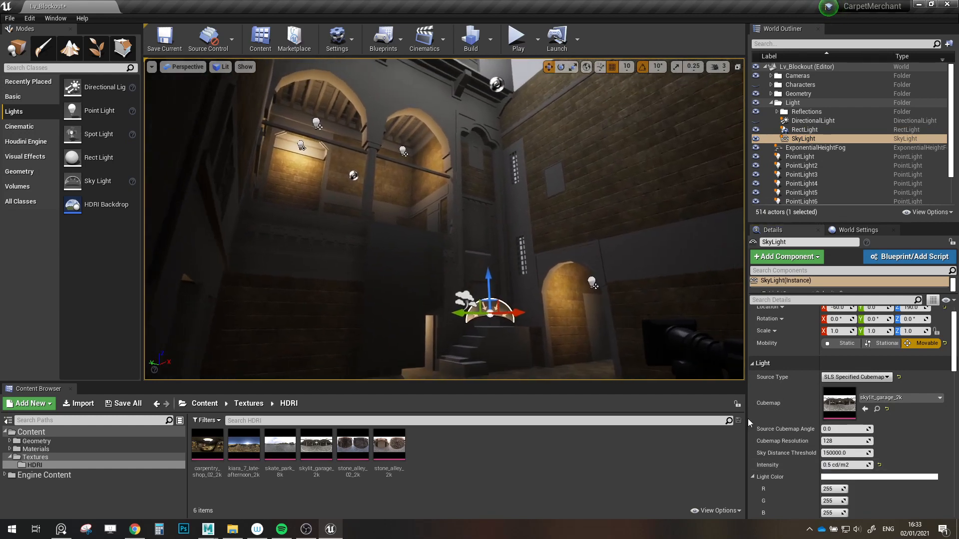
click(849, 465)
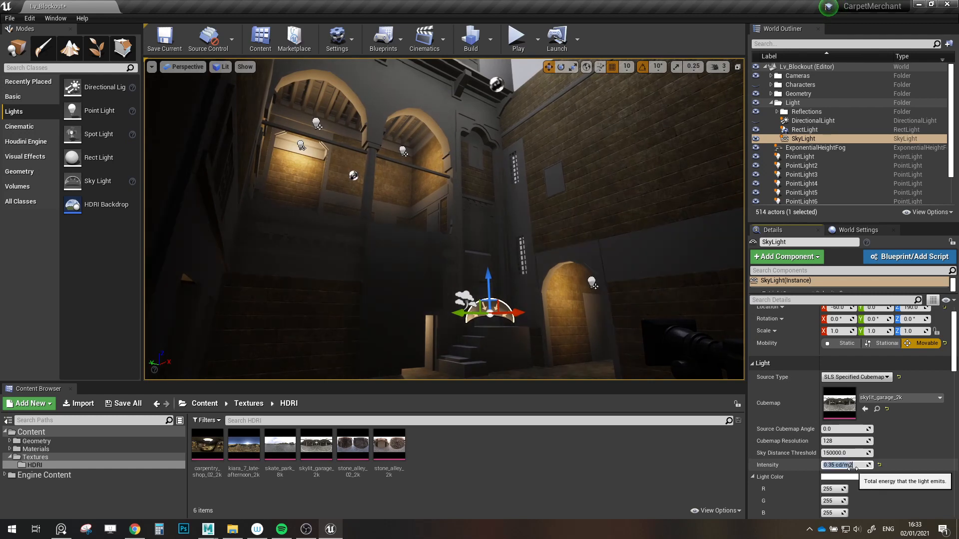
- Delete the hidden DirectionalLight from the level
click(821, 122)
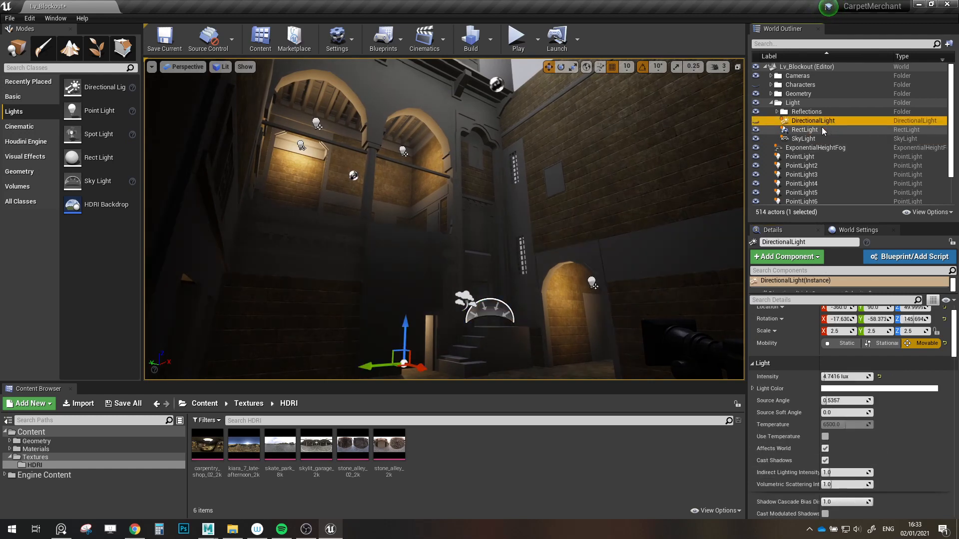
key(Delete)
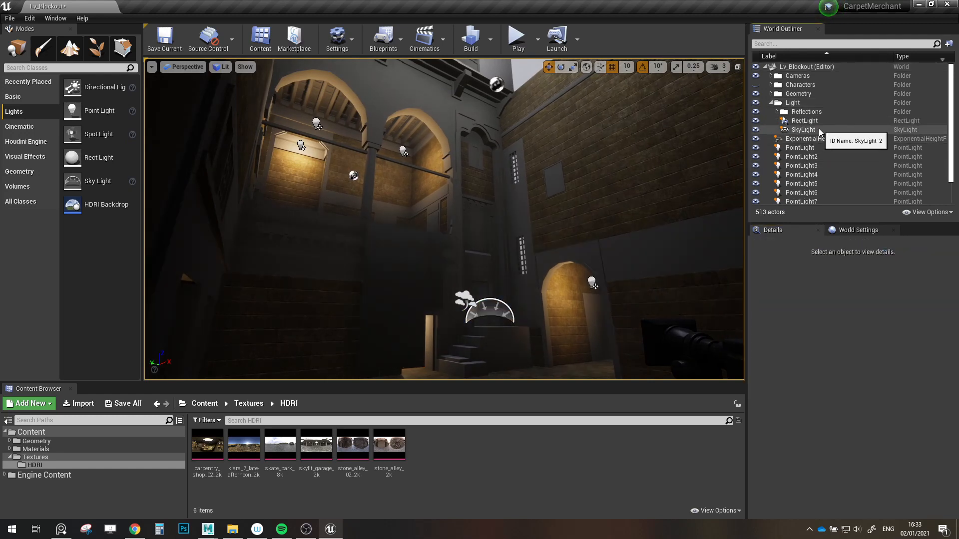
- Increase the RectLight's attenuation radius to about 3238 and enable its use of colour temperature
click(805, 121)
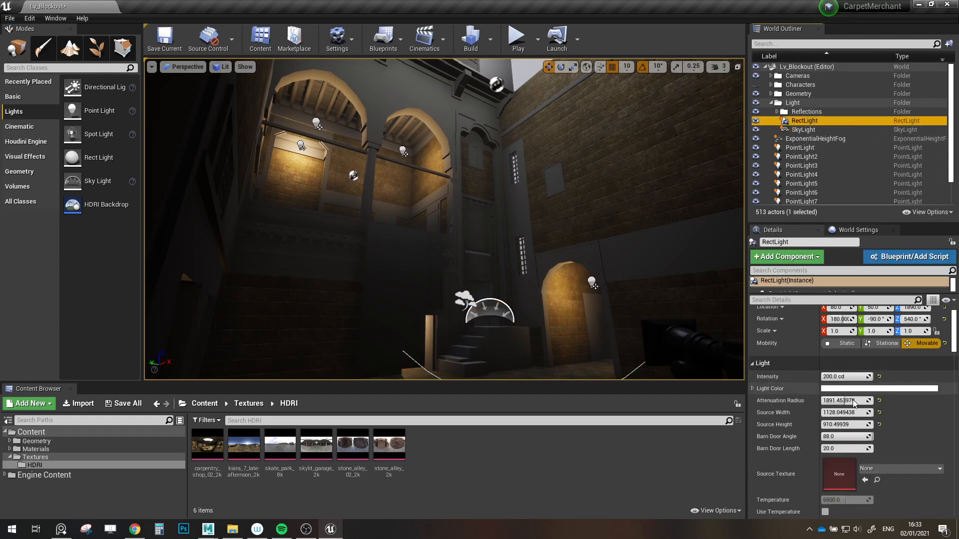
drag(854, 402, 869, 403)
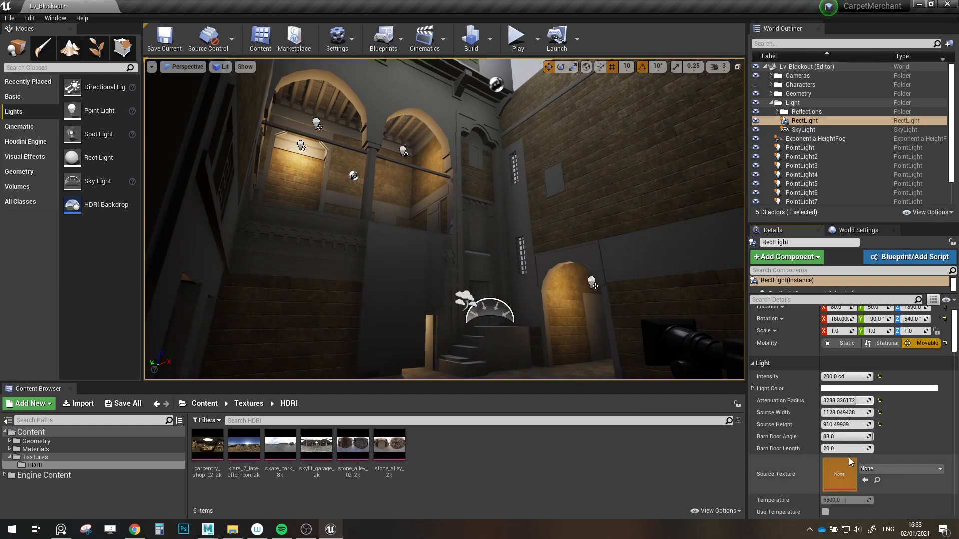
scroll(852, 495, down, 1)
click(825, 496)
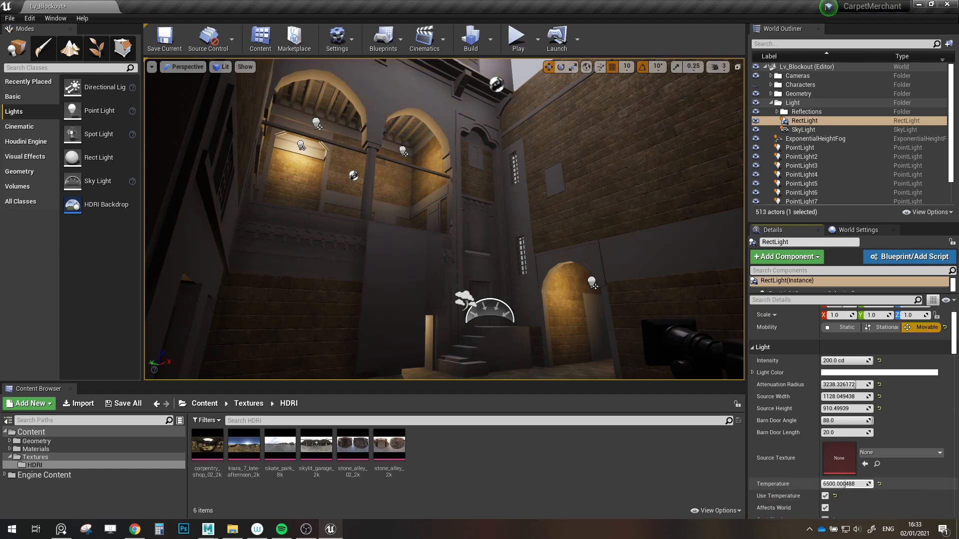
- Turn off the RectLight's use of colour temperature and save the level
click(825, 496)
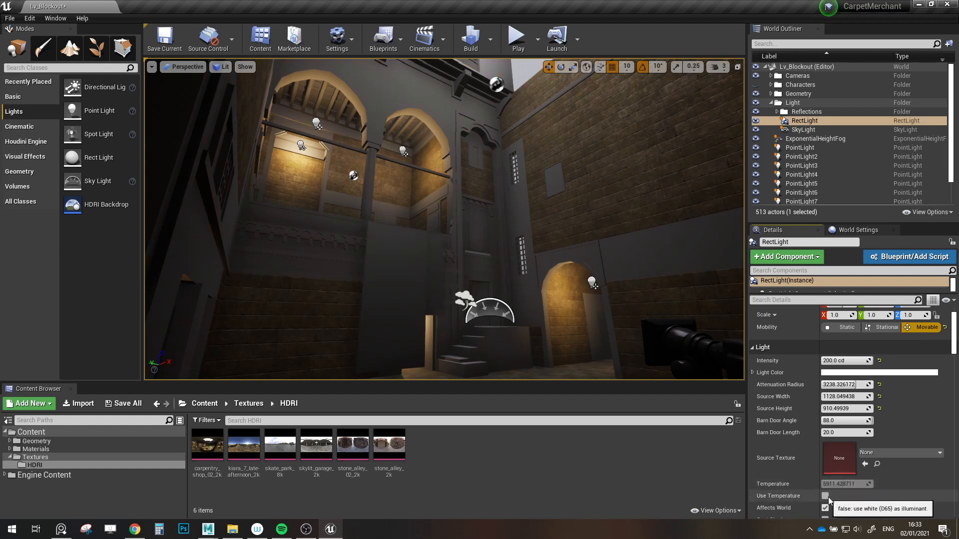
right_drag(542, 251, 565, 188)
key(ctrl+s)
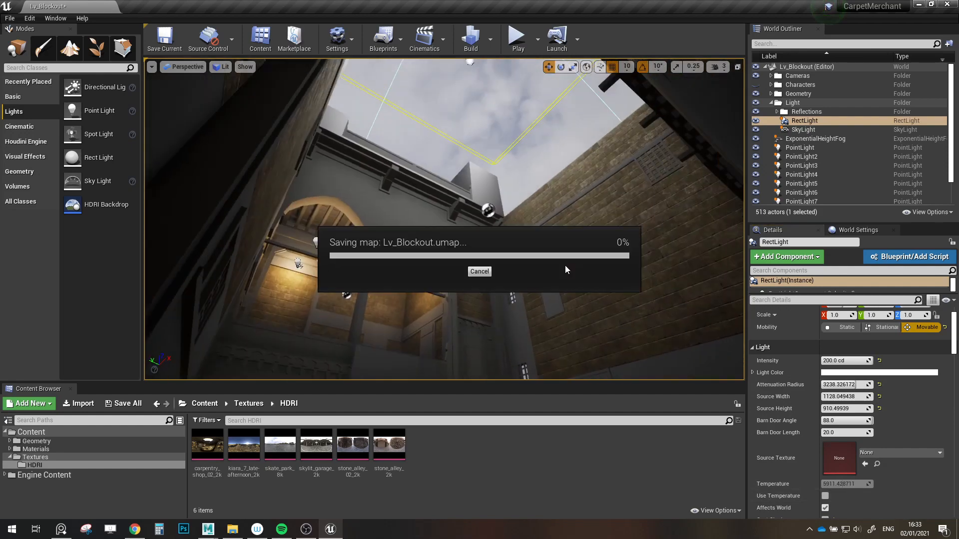
key(Escape)
- Rebuild the level's reflection captures
right_drag(565, 265, 532, 120)
key(g)
click(490, 44)
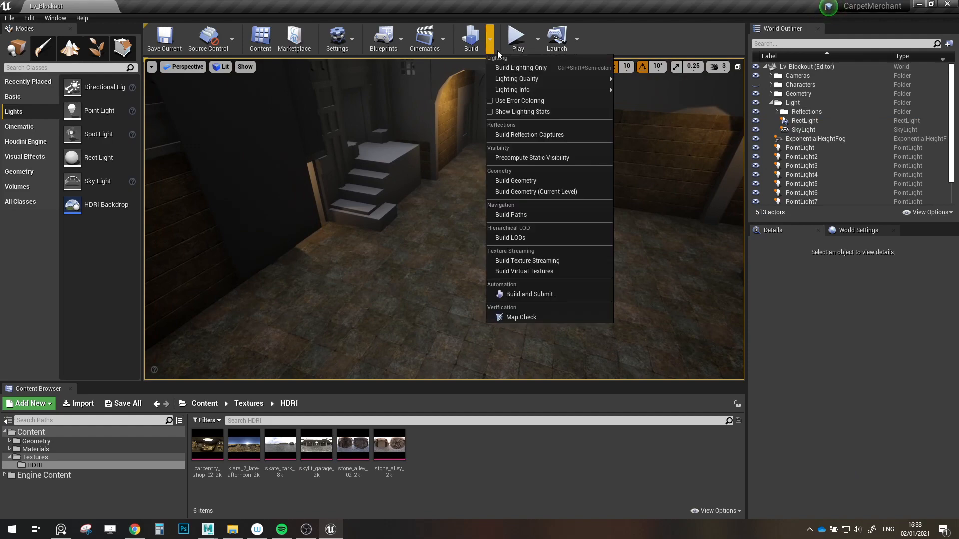
click(550, 136)
right_drag(499, 229, 615, 225)
key(g)
- Try moving and rescaling BoxReflectionCapture5 in the arched doorway and undo the scaling
right_drag(471, 88, 525, 135)
click(471, 79)
key(f)
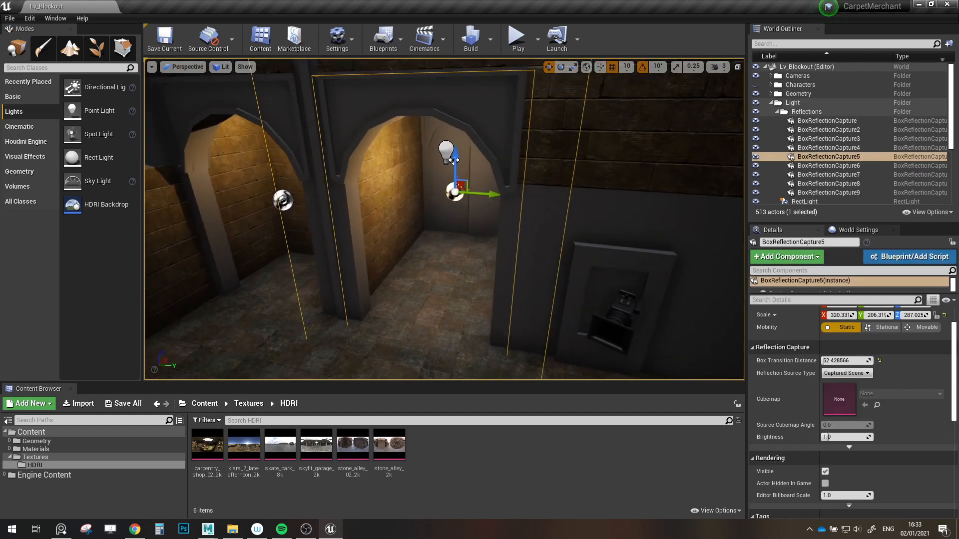
drag(462, 168, 462, 164)
key(r)
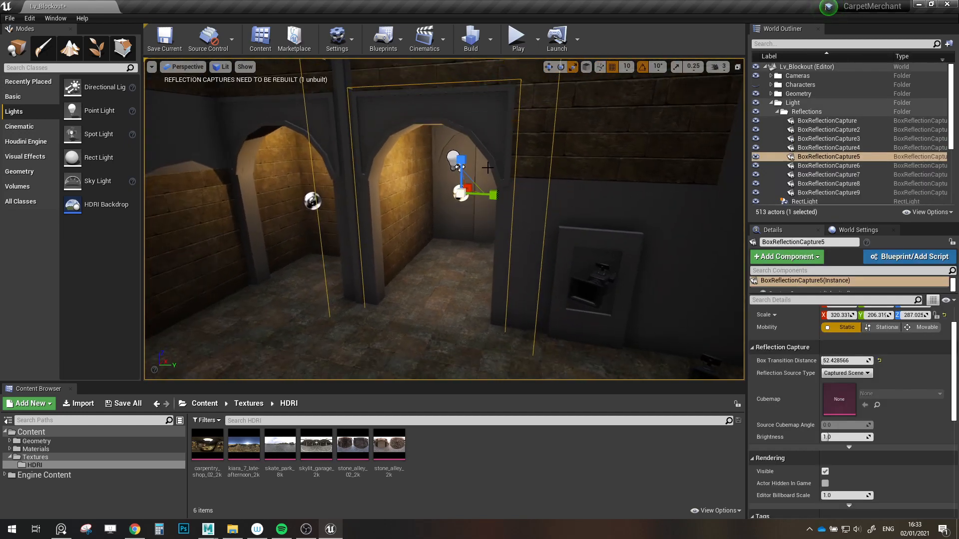
key(ctrl+z)
drag(462, 194, 469, 188)
key(ctrl+z)
key(w)
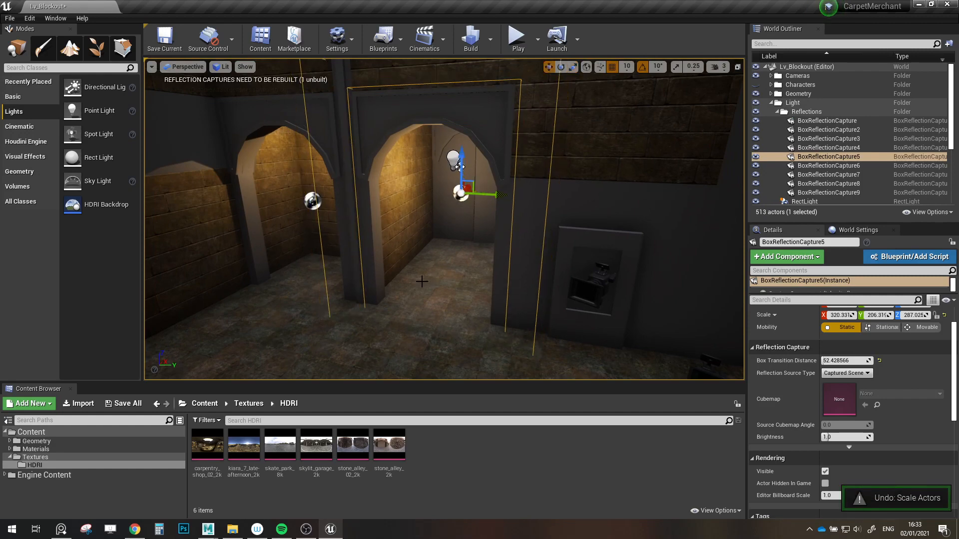
key(Escape)
- Group all nine point lights in a new folder named Point Lights and place it inside the Light folder
key(w)
right_drag(454, 307, 359, 320)
key(d)
key(s)
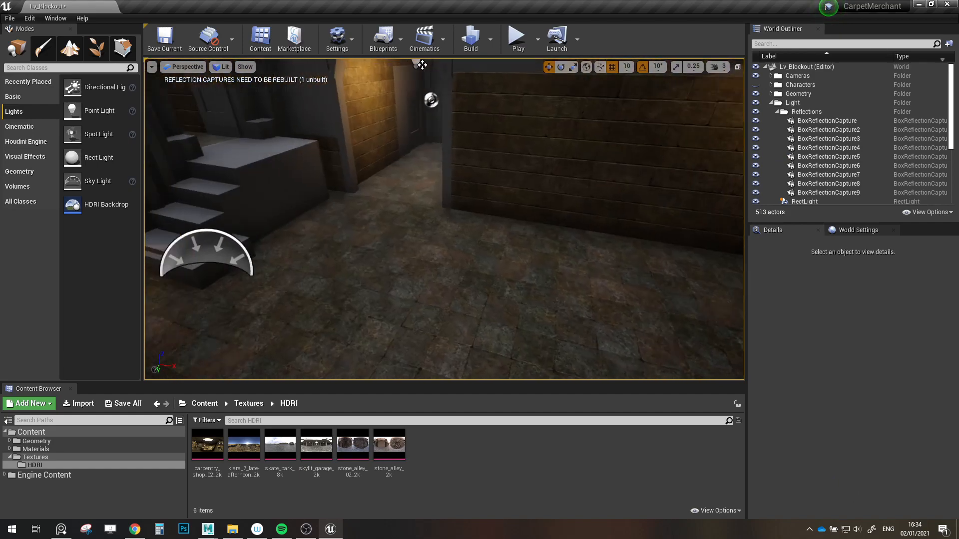
key(s)
right_drag(422, 65, 365, 92)
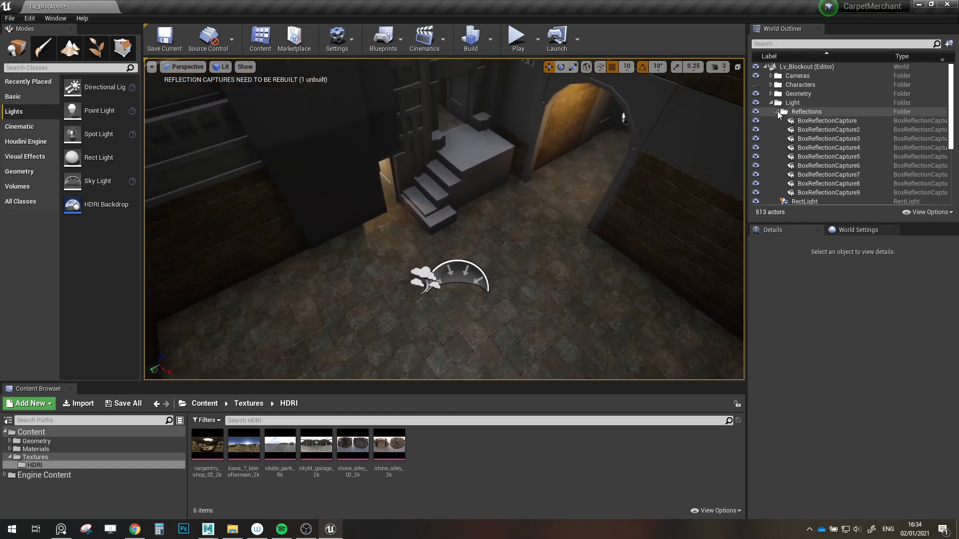
click(777, 112)
click(794, 147)
scroll(813, 188, down, 2)
shift+click(829, 190)
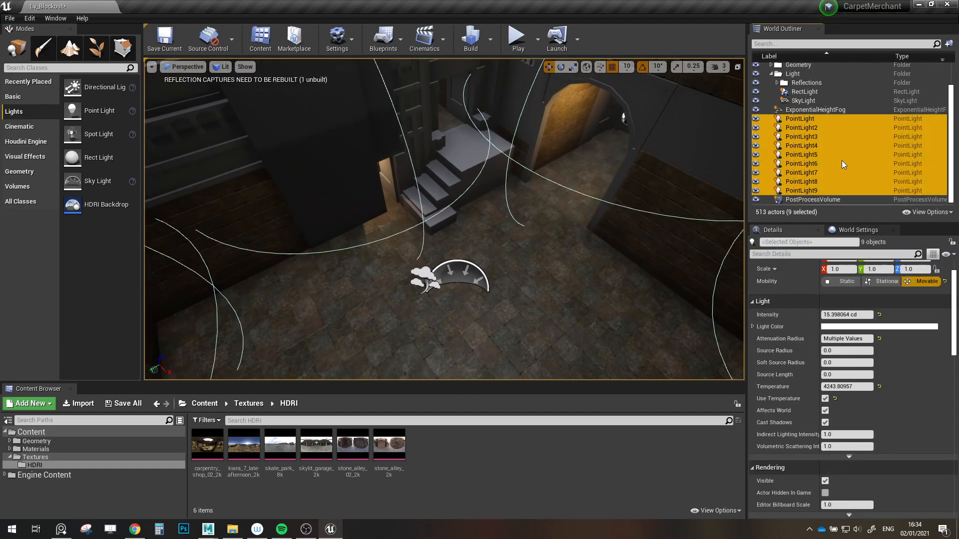
click(949, 44)
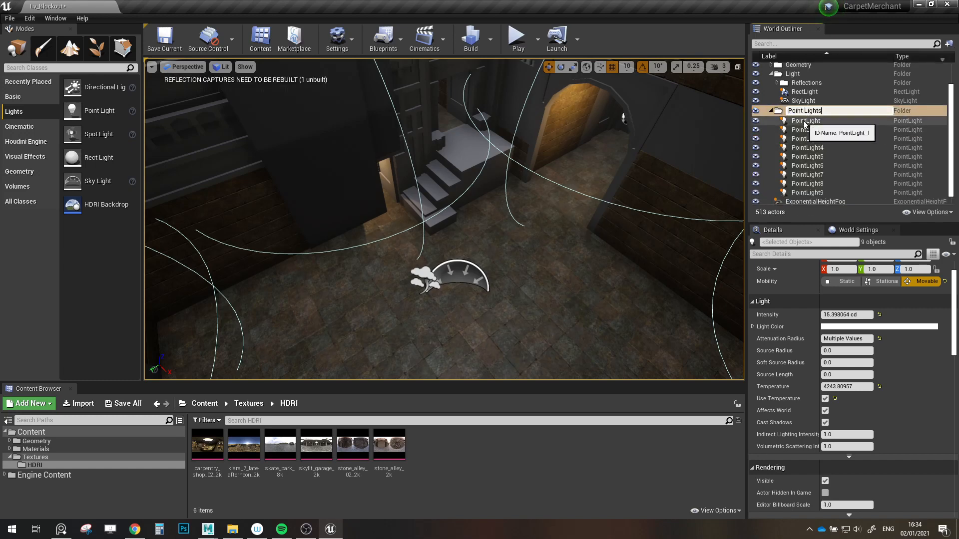
key(Return)
click(772, 112)
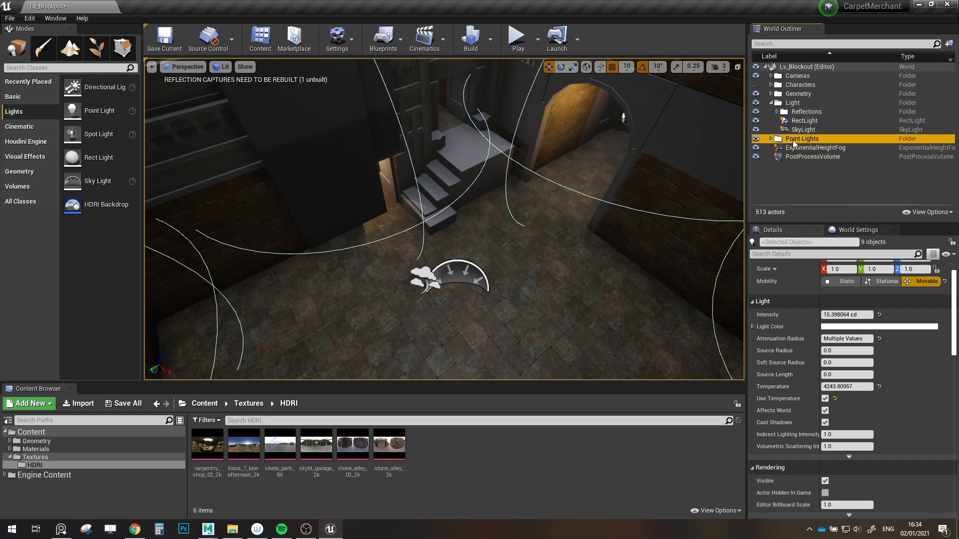
drag(794, 143, 801, 107)
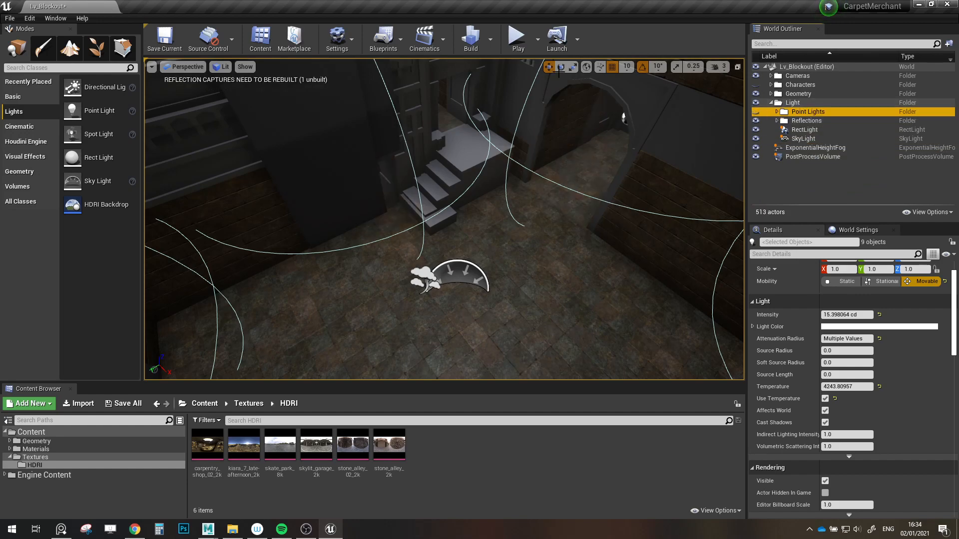
- Rebuild the reflection captures with the Point Lights folder hidden
click(490, 39)
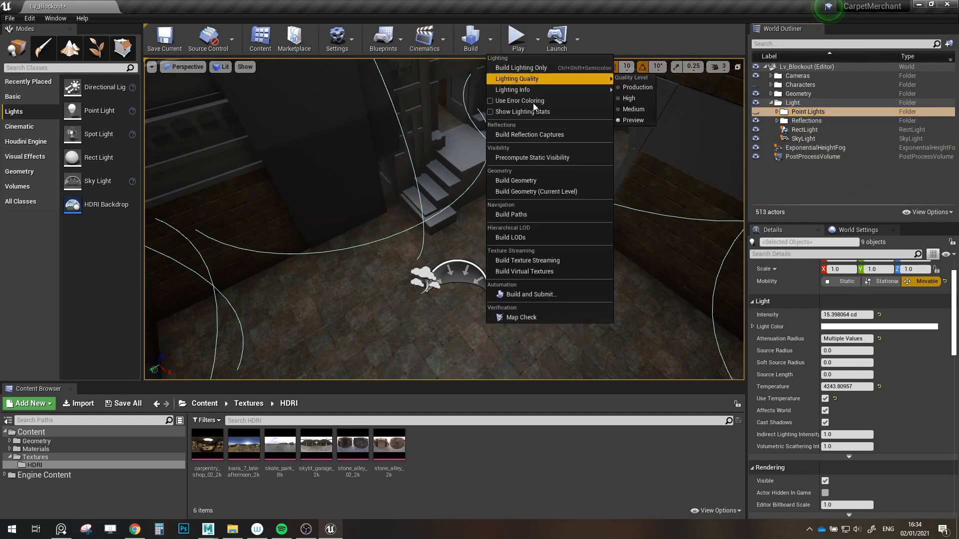
click(538, 134)
right_drag(574, 220, 495, 272)
key(Escape)
key(s)
- Toggle the visibility of individual box reflection captures to compare their effect on the courtyard floor
click(777, 120)
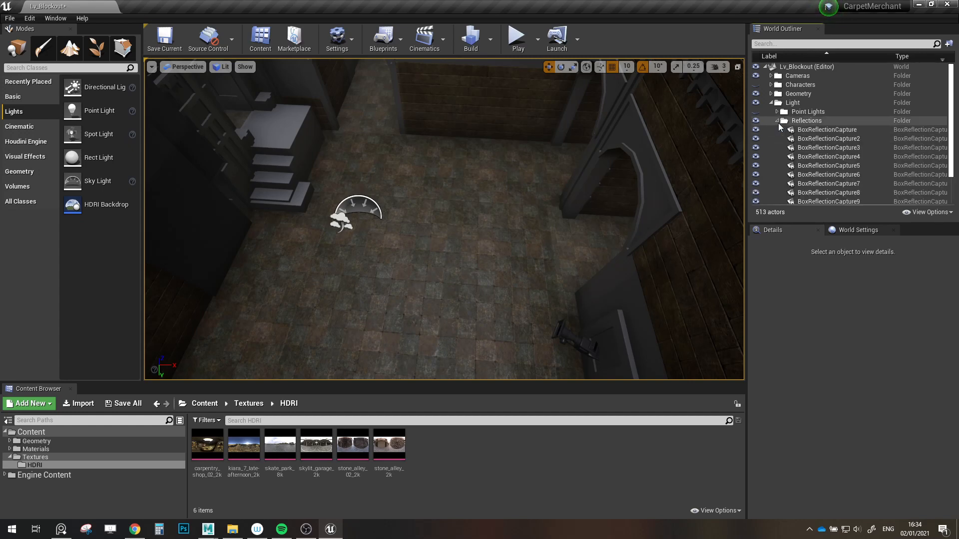
click(754, 132)
click(754, 133)
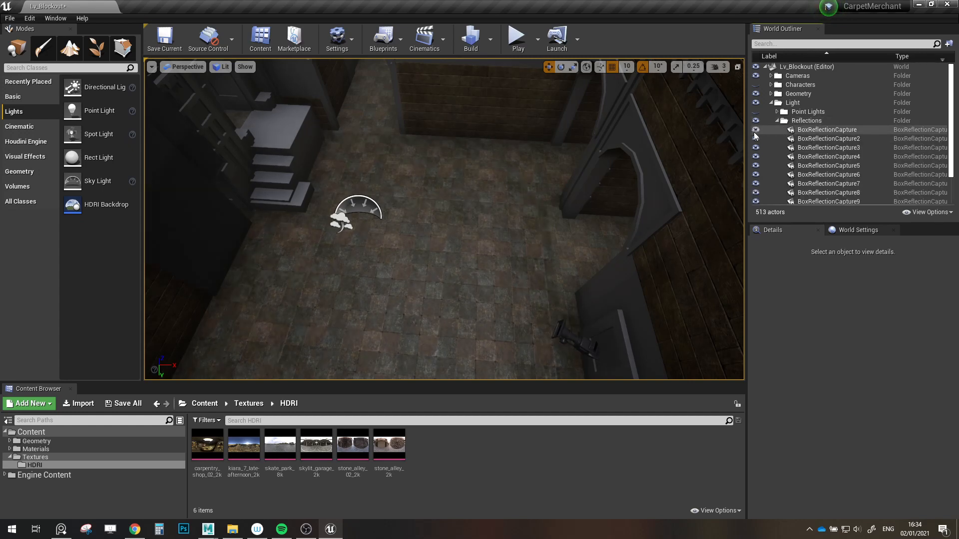
click(754, 133)
click(754, 132)
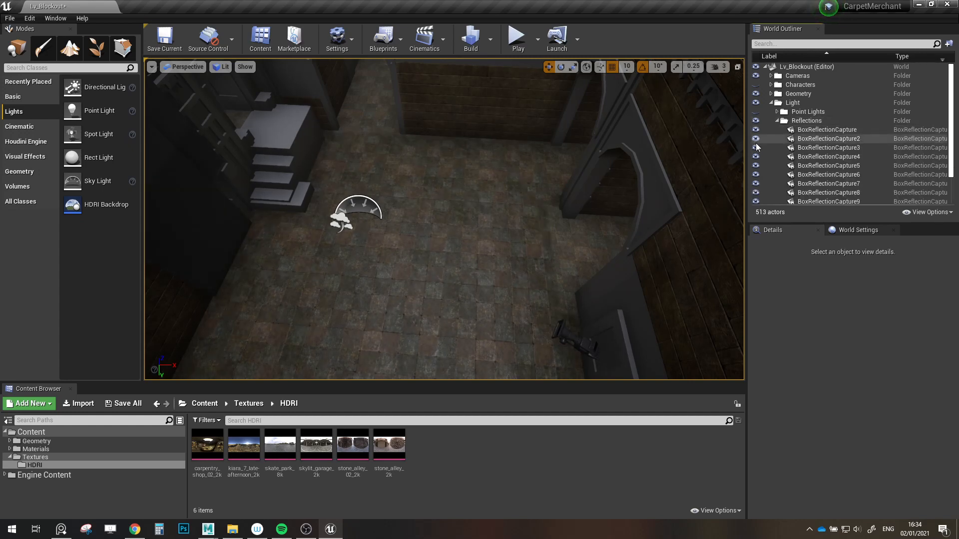
click(755, 148)
- Try deleting BoxReflectionCapture5 at the arched doorway and undo the deletion
right_drag(544, 210, 690, 160)
click(579, 202)
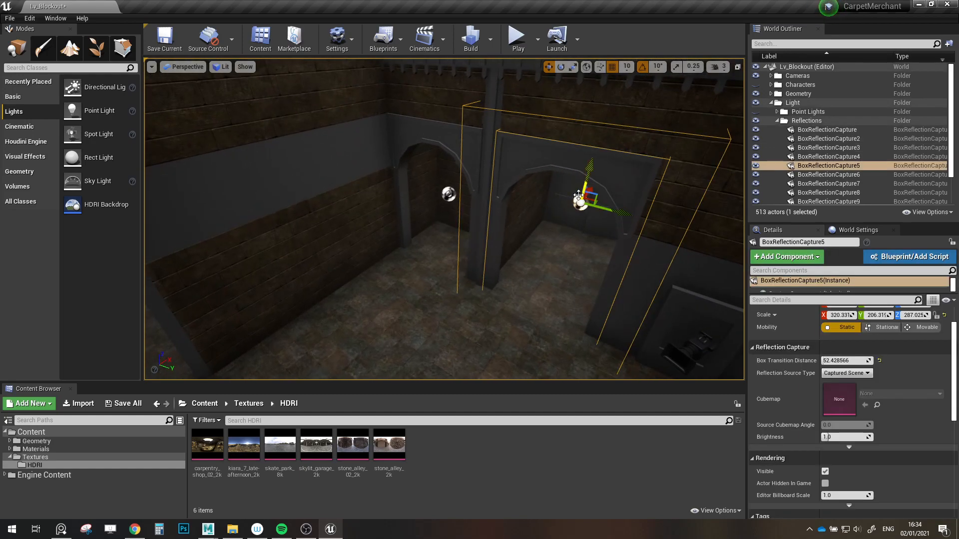
key(Delete)
right_drag(529, 239, 480, 235)
key(ctrl+z)
- Reduce BoxReflectionCapture5's vertical scale to about 265 and reposition it to fit the arched doorway
right_drag(488, 158, 475, 195)
key(r)
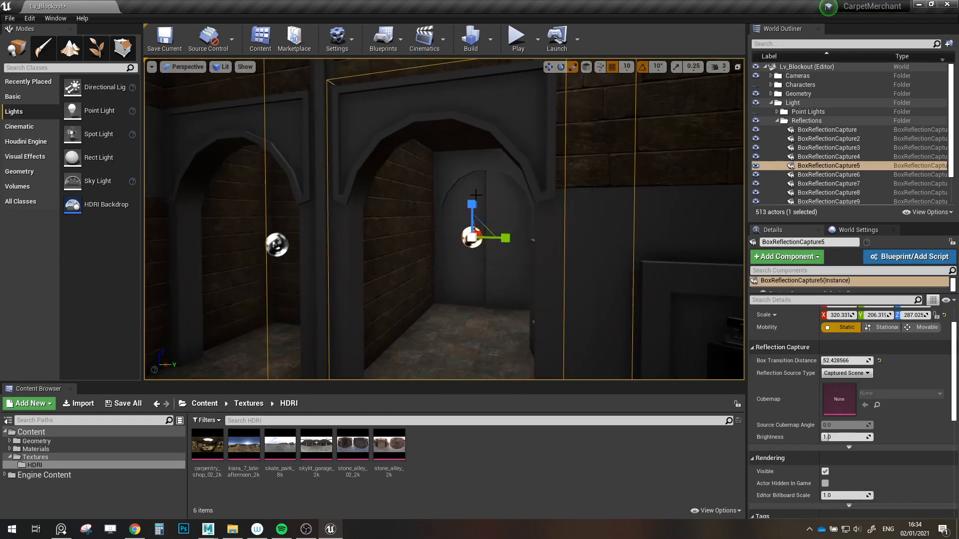
drag(472, 203, 472, 218)
right_drag(472, 218, 467, 246)
key(w)
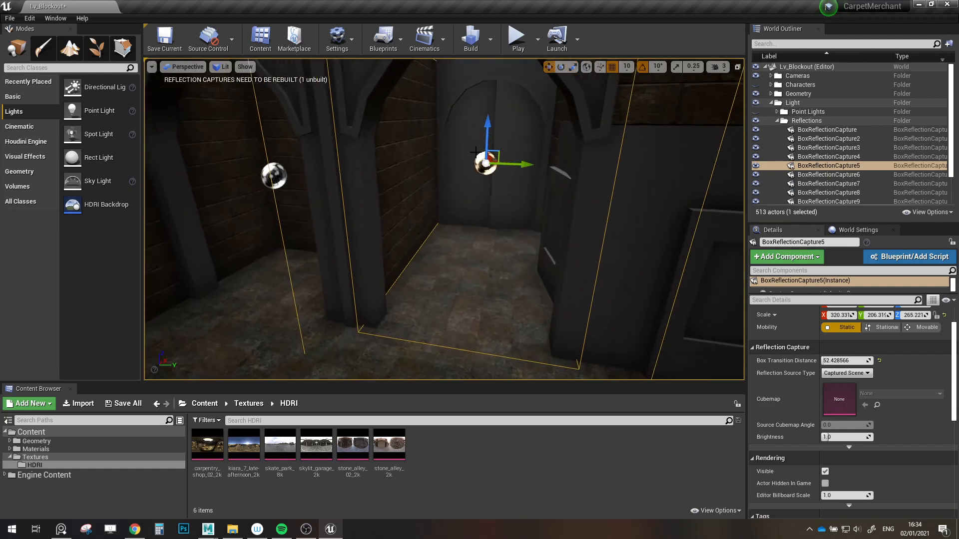
drag(488, 147, 473, 103)
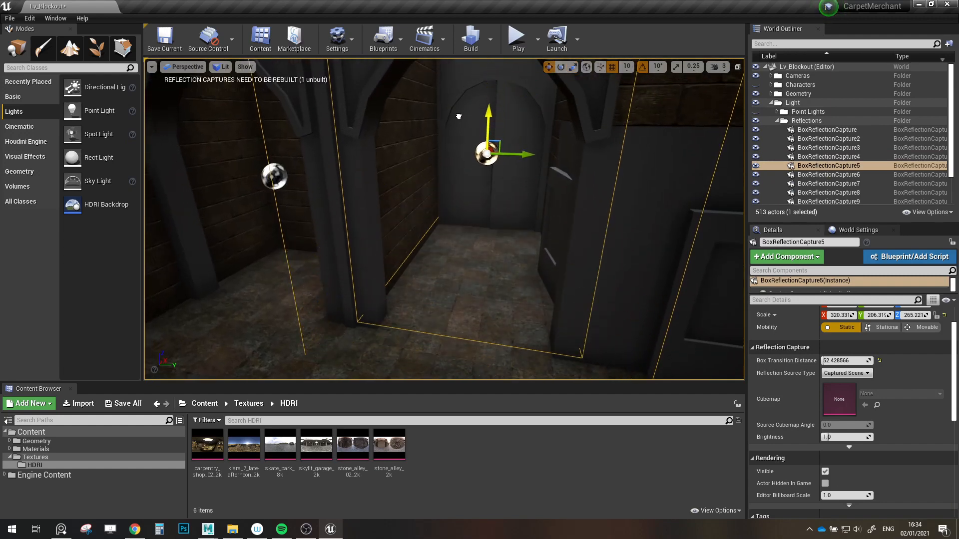
right_drag(458, 120, 606, 191)
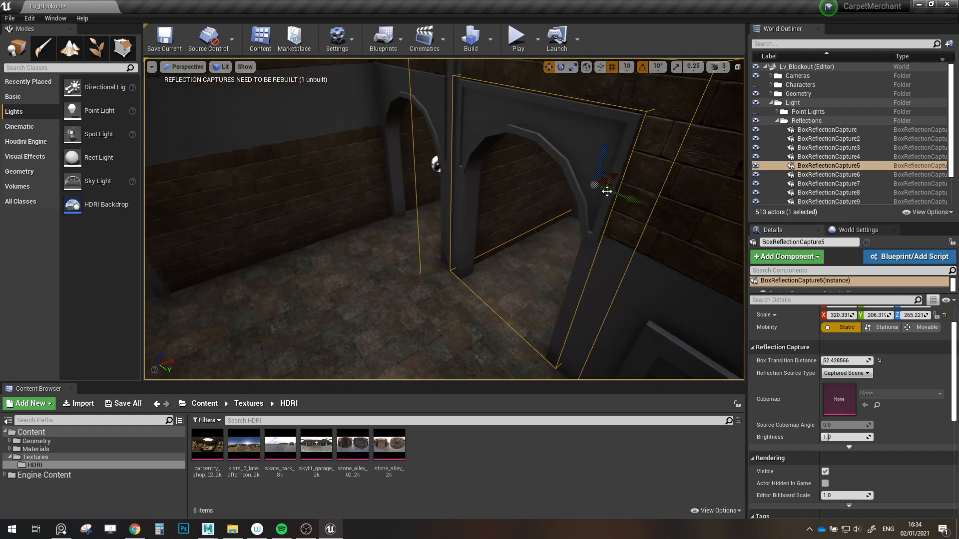
drag(612, 176, 624, 174)
right_drag(578, 179, 560, 258)
- Shift BoxReflectionCapture4 horizontally at the neighbouring arch
click(470, 198)
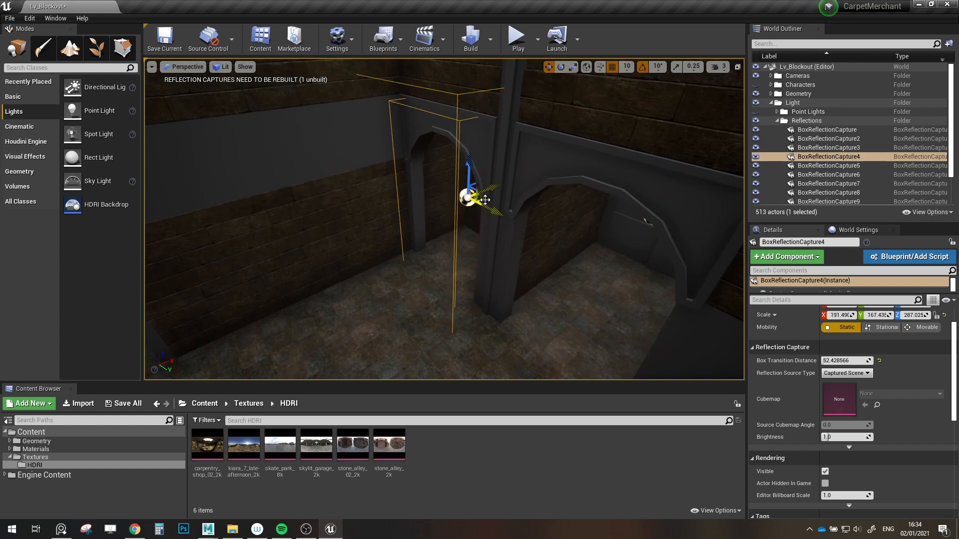
drag(491, 187, 512, 181)
right_drag(512, 180, 409, 195)
- Shift BoxReflectionCapture3 horizontally in the arched passage beside the stairs
click(493, 161)
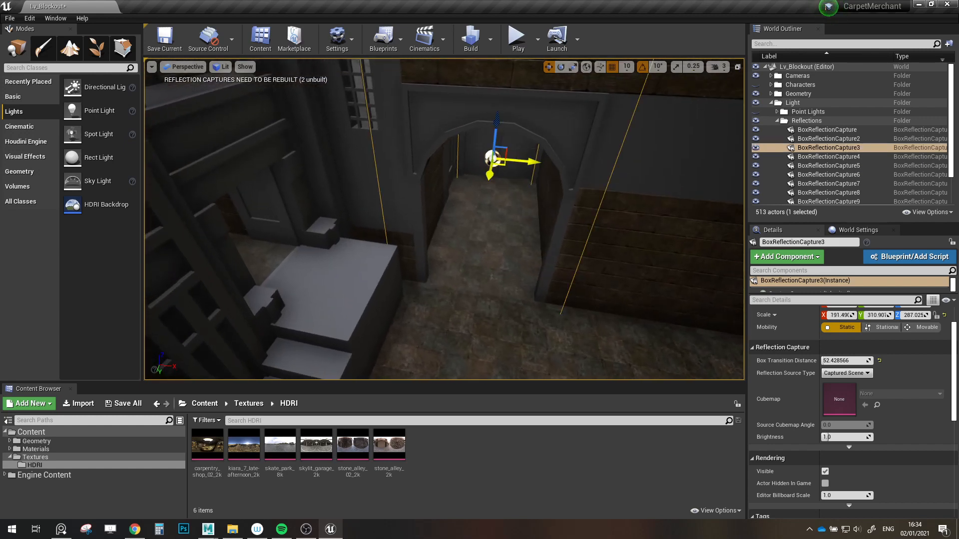
right_drag(499, 171, 439, 186)
drag(514, 172, 527, 172)
key(Escape)
right_drag(513, 175, 504, 200)
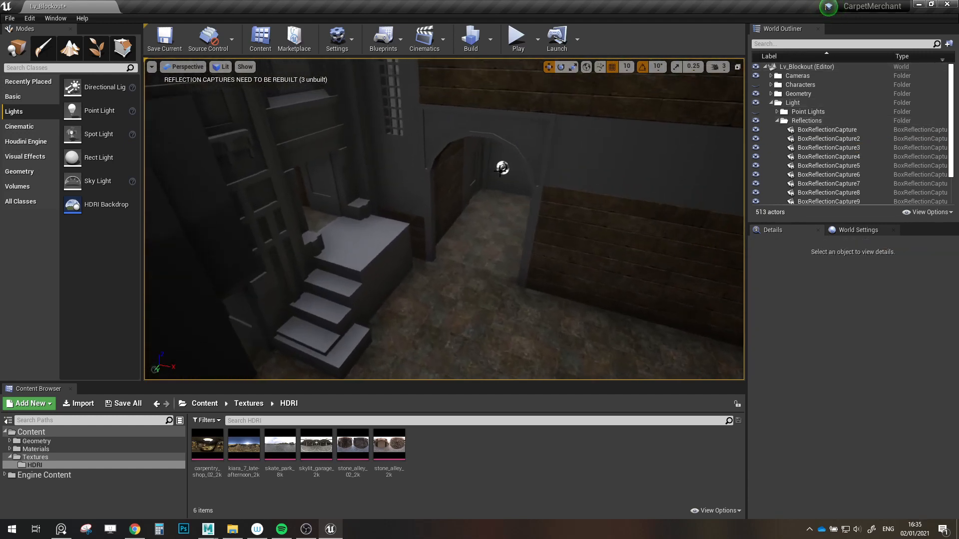
- Increase BoxReflectionCapture3's box transition distance to about 90.49 and rebuild the reflection captures
click(502, 167)
drag(827, 361, 851, 361)
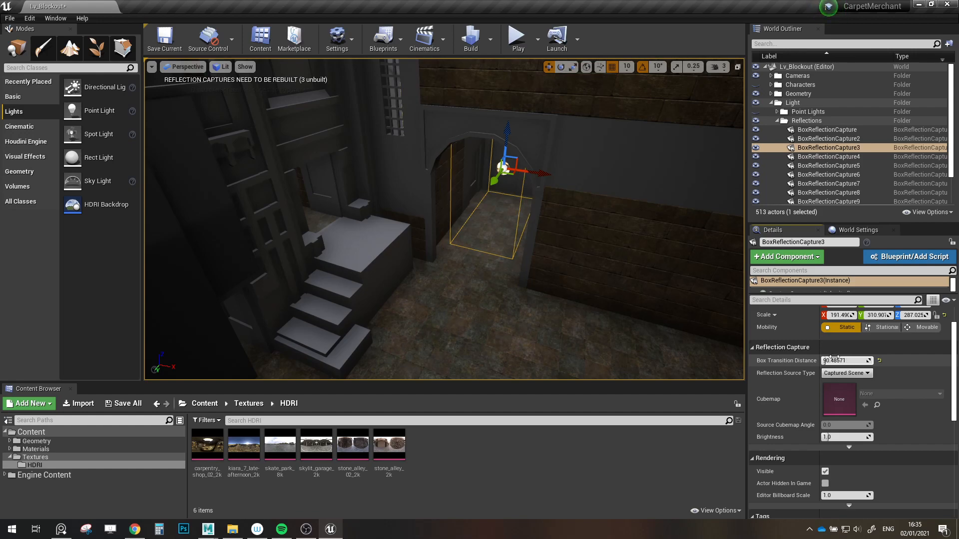
click(490, 39)
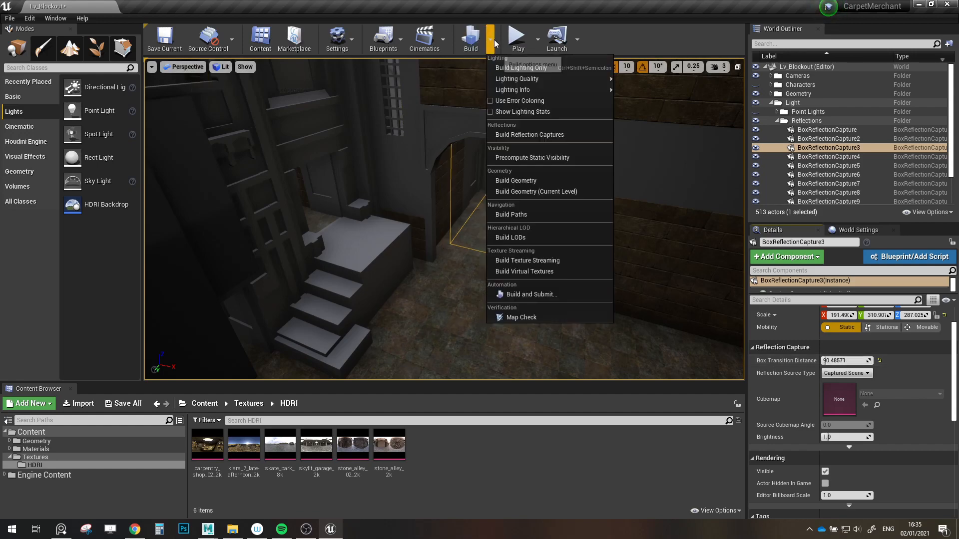
click(539, 137)
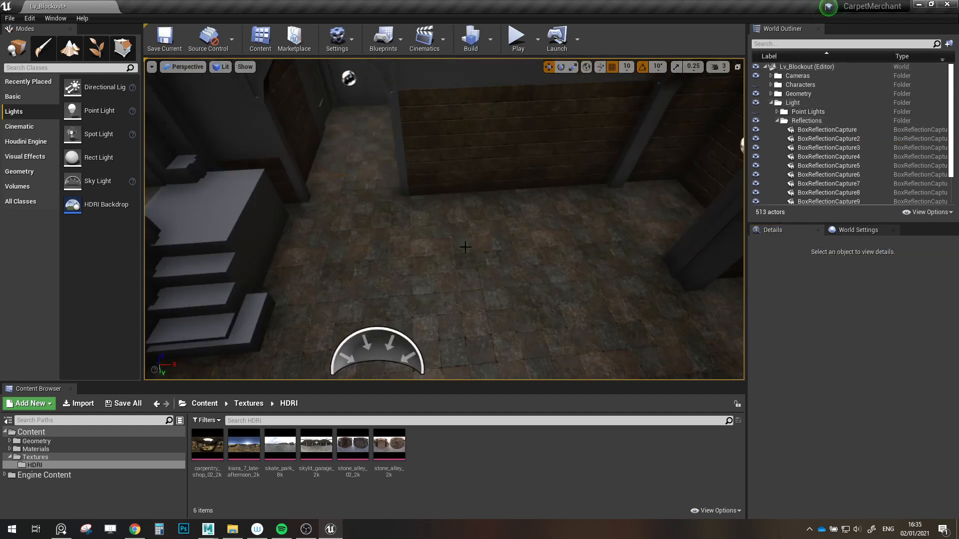
- Collapse the Reflections folder and make the Point Lights folder visible again
right_drag(478, 249, 745, 140)
key(s)
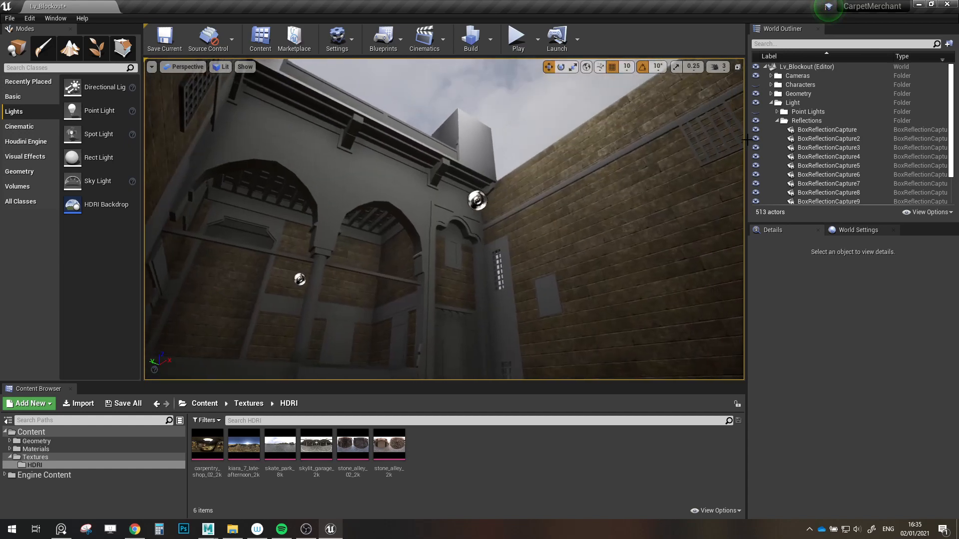
click(777, 121)
click(756, 112)
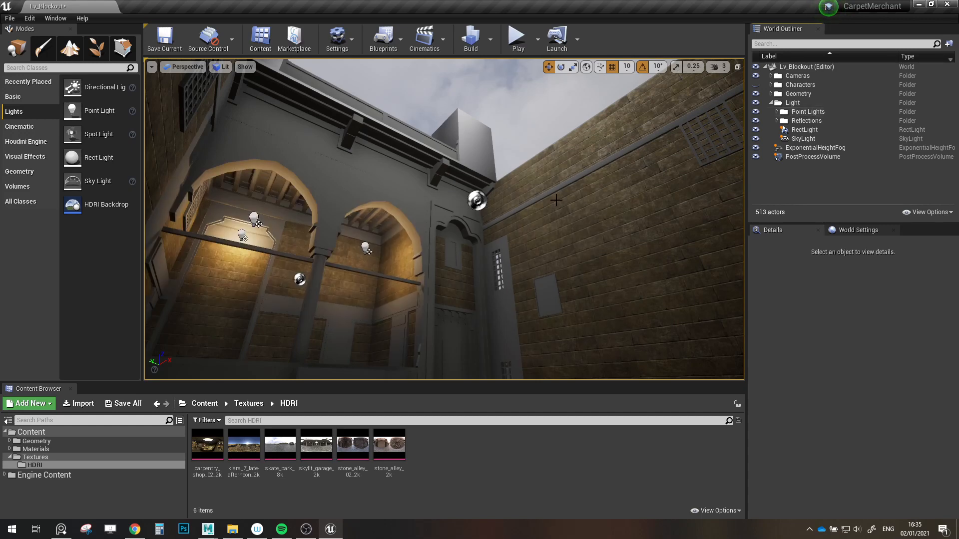
right_drag(664, 150, 655, 225)
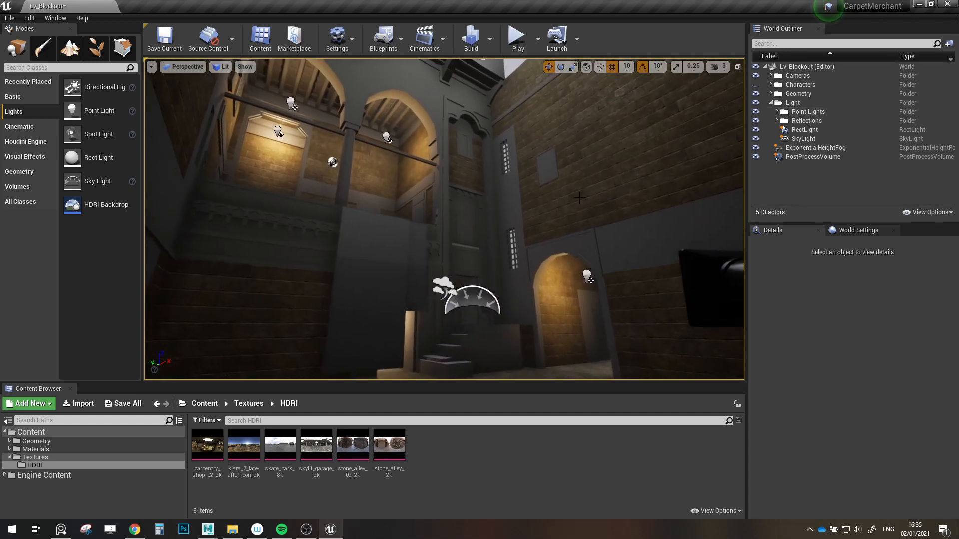
- Set the RectLight's intensity to 250 cd
click(804, 129)
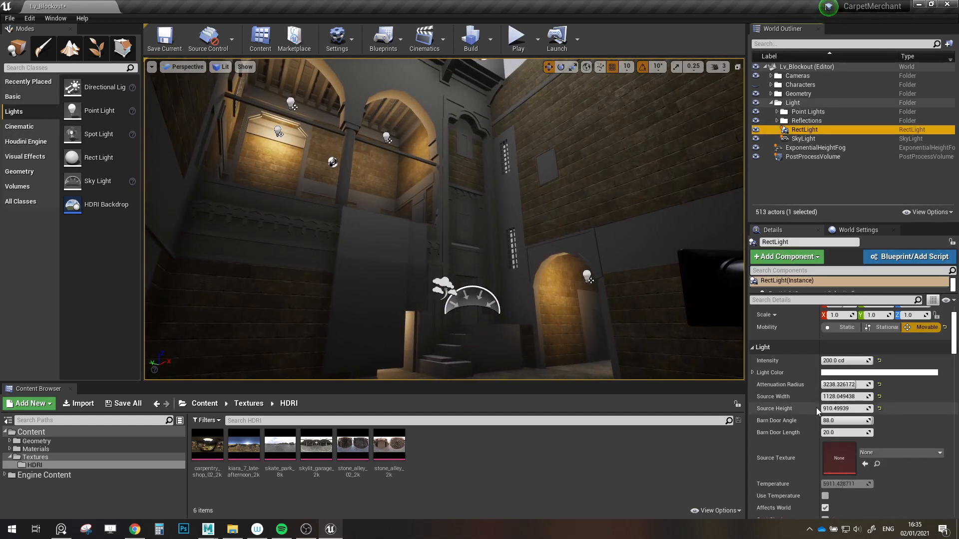
click(837, 361)
text(250)
key(Return)
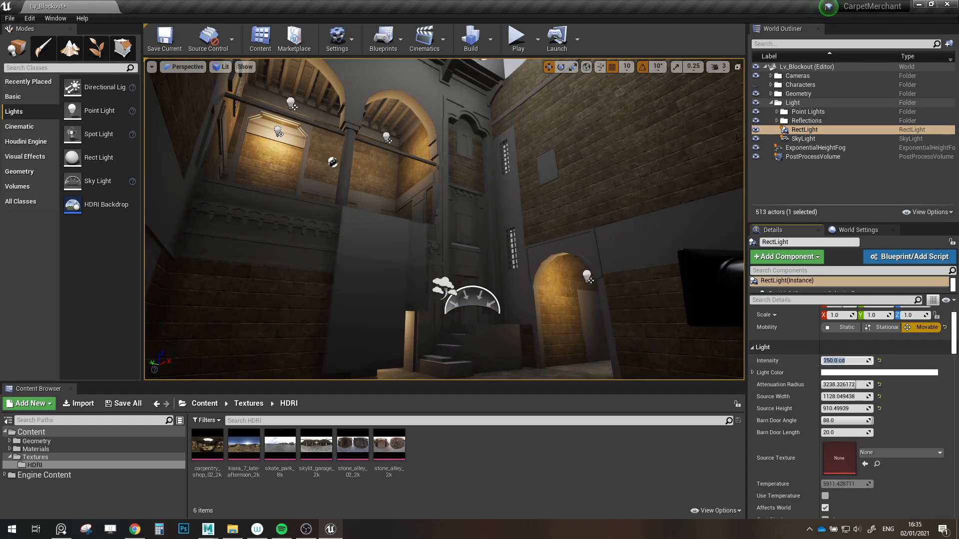
- Nudge the RectLight vertically above the courtyard opening
right_drag(450, 225, 450, 150)
mouse_move(525, 158)
right_down()
mouse_move(500, 140)
mouse_move(525, 158)
right_up()
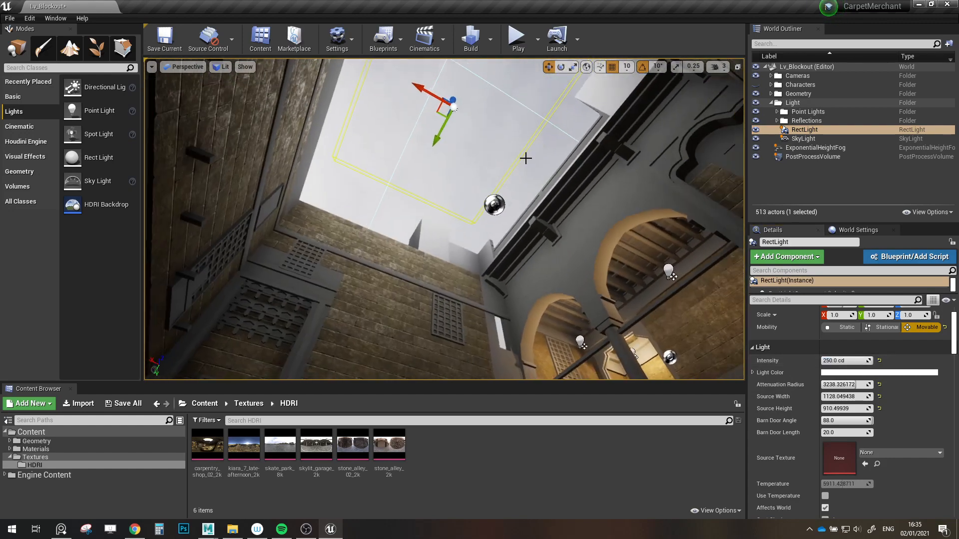
mouse_move(455, 99)
mouse_down()
mouse_move(454, 112)
mouse_move(455, 104)
mouse_up()
key(Escape)
- Enable shadow casting on the RectLight
right_drag(454, 103, 454, 235)
click(460, 172)
scroll(857, 438, down, 2)
scroll(849, 450, down, 1)
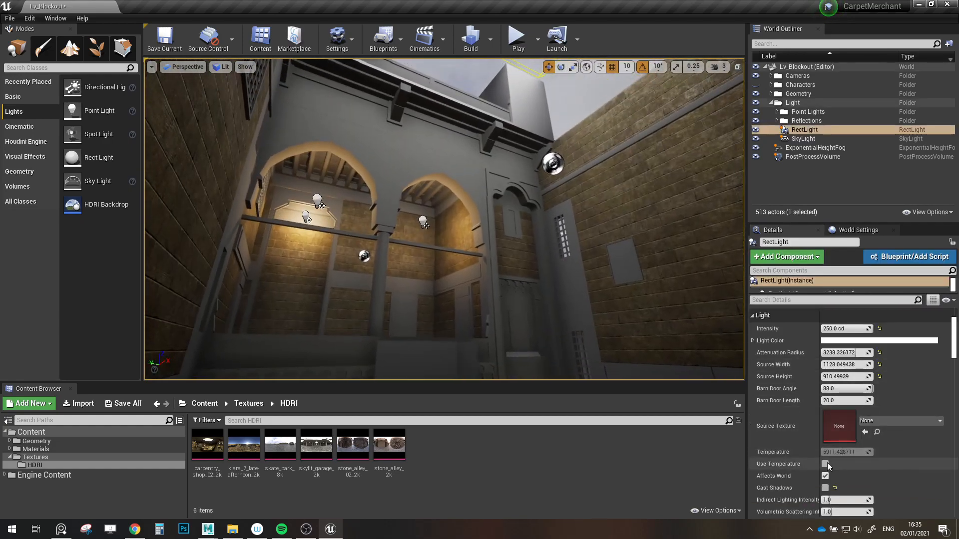
click(825, 488)
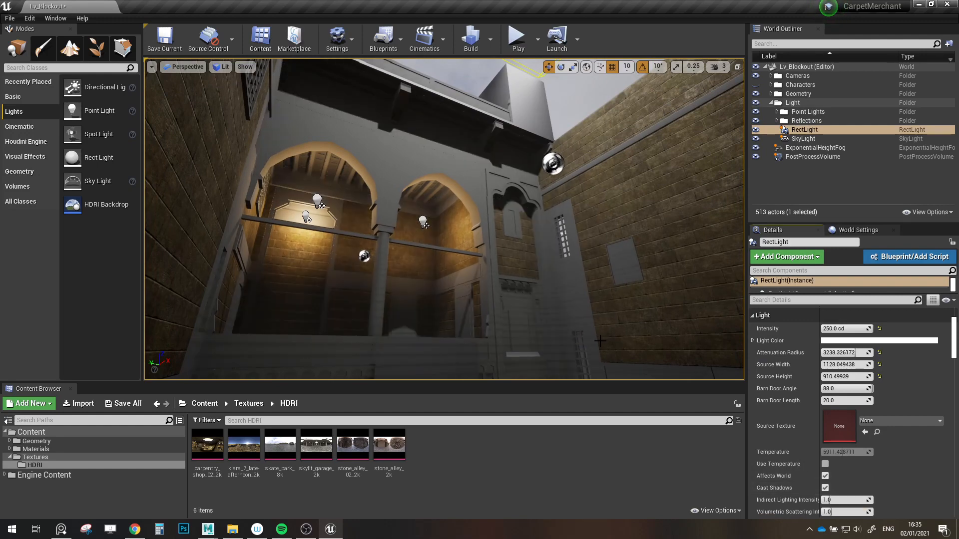
- Compare the RectLight with shadow casting off and on, leave it disabled, and save the level
key(s)
right_drag(600, 341, 592, 371)
click(825, 488)
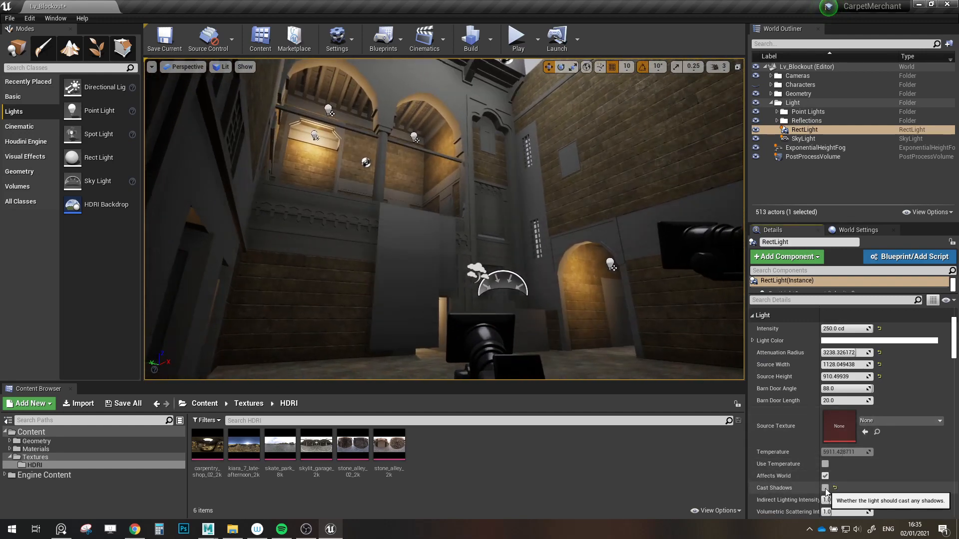
click(825, 489)
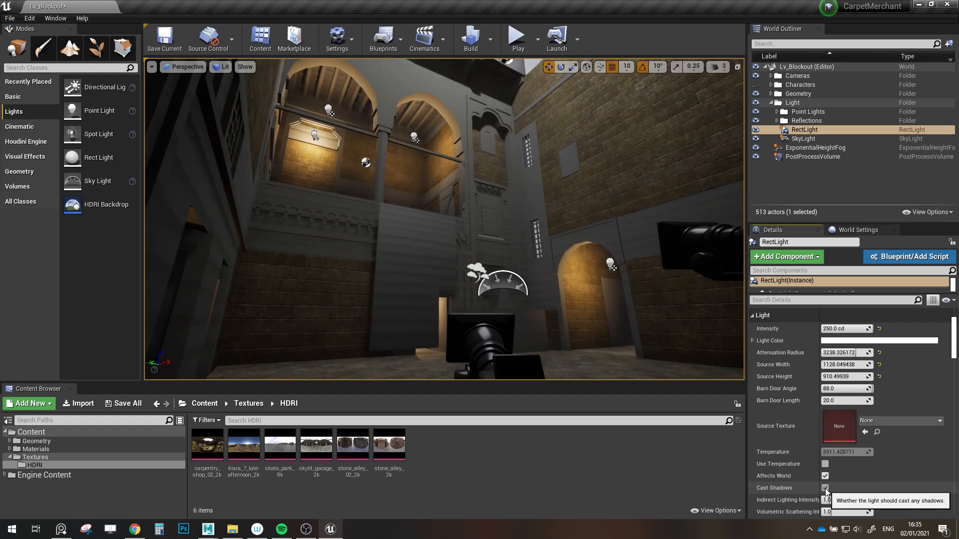
click(826, 489)
key(w)
right_drag(533, 271, 539, 214)
key(Escape)
key(ctrl+s)
right_drag(533, 272, 534, 299)
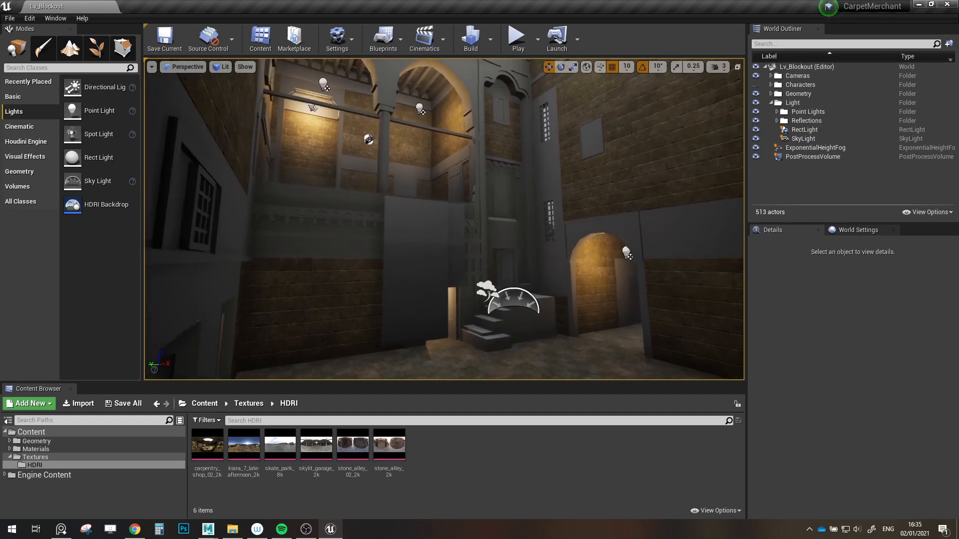
- Try reducing the RectLight's attenuation radius to about 2381, then undo the change
click(804, 130)
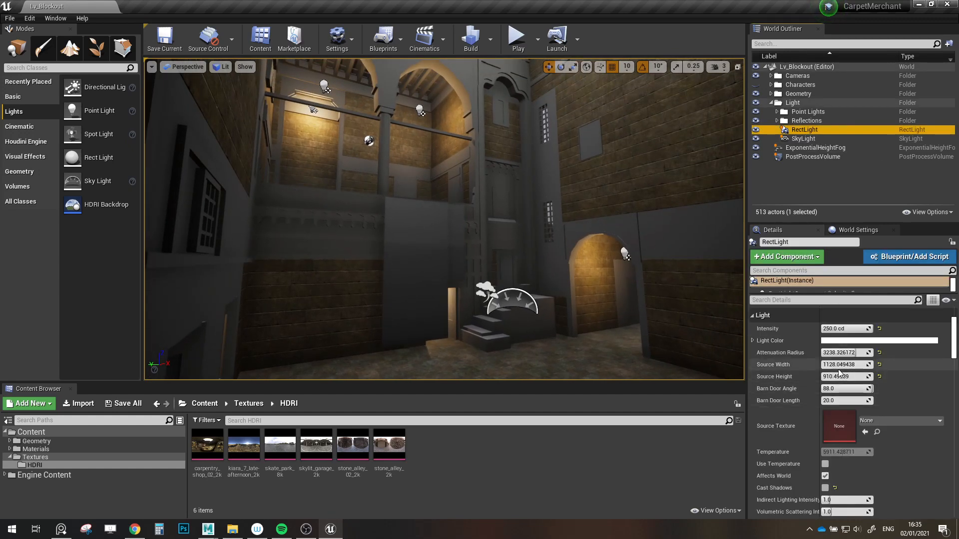
mouse_move(839, 355)
mouse_down()
mouse_move(814, 355)
mouse_move(844, 353)
mouse_up()
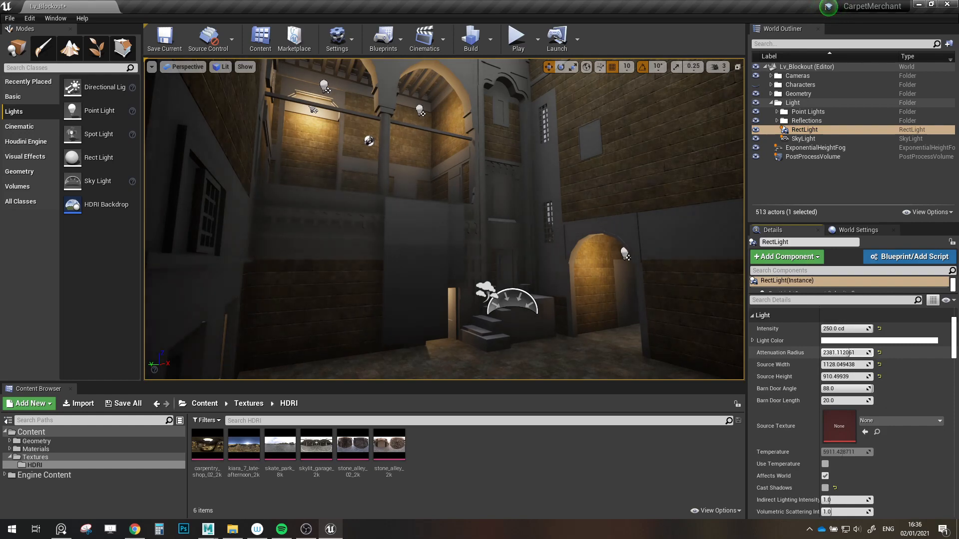
key(ctrl+z)
key(ctrl+z)
- Try an attenuation radius of about 2500 on the RectLight, undo it and clear the selection
right_drag(554, 191, 650, 234)
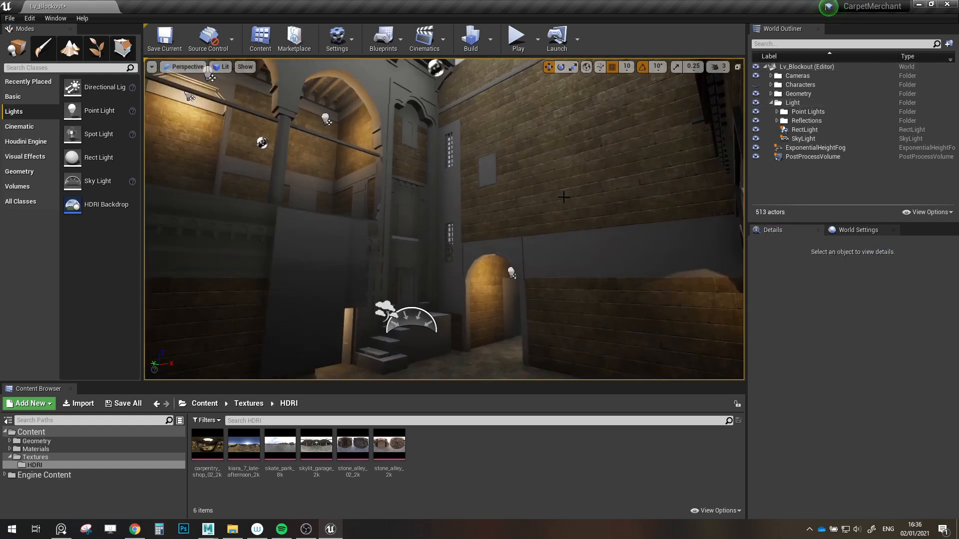
right_drag(593, 224, 552, 162)
key(s)
key(w)
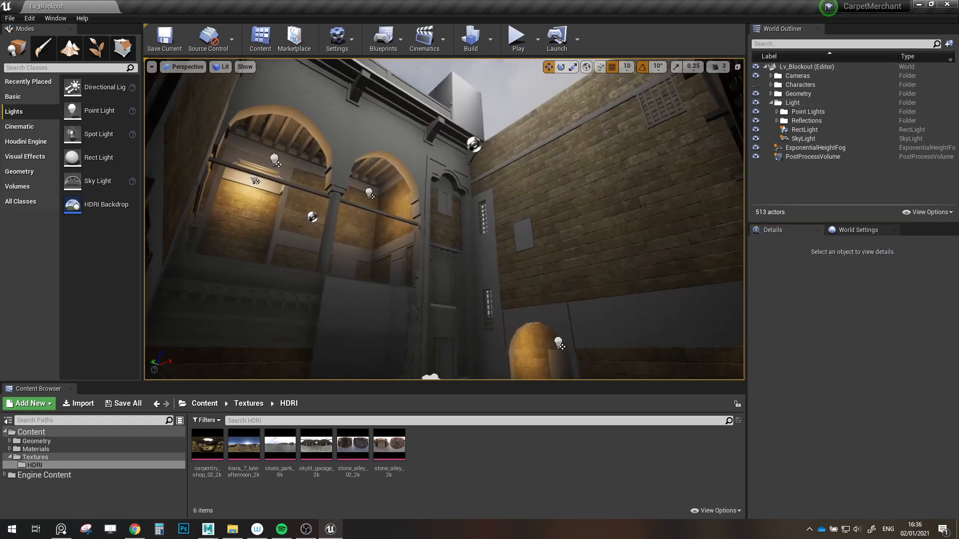
double_click(804, 130)
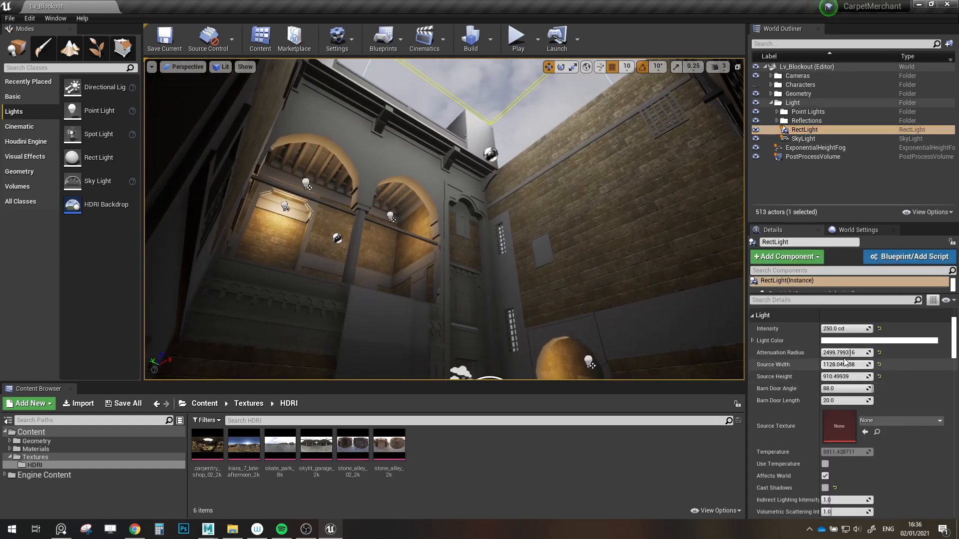
drag(843, 355, 842, 353)
right_drag(500, 225, 500, 305)
right_drag(434, 283, 550, 284)
key(ctrl+z)
key(Escape)
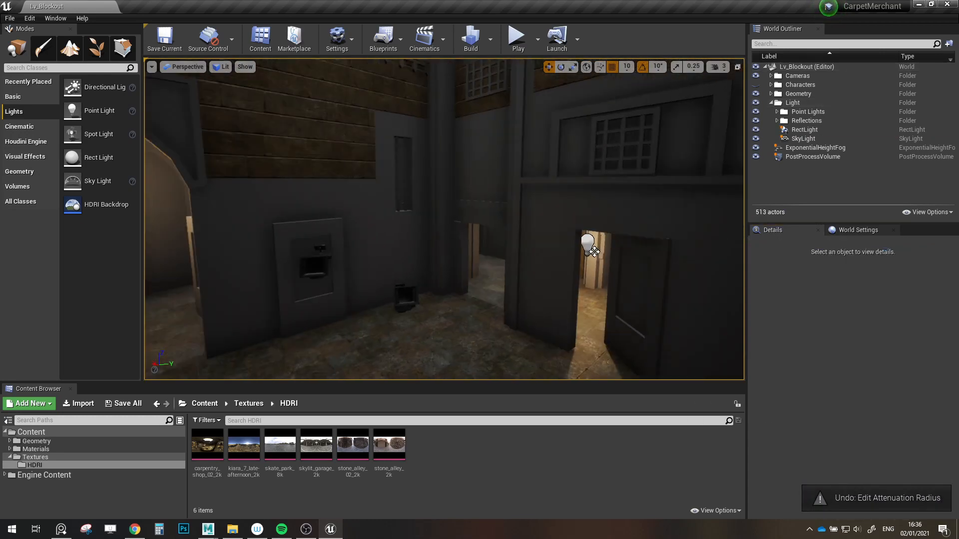
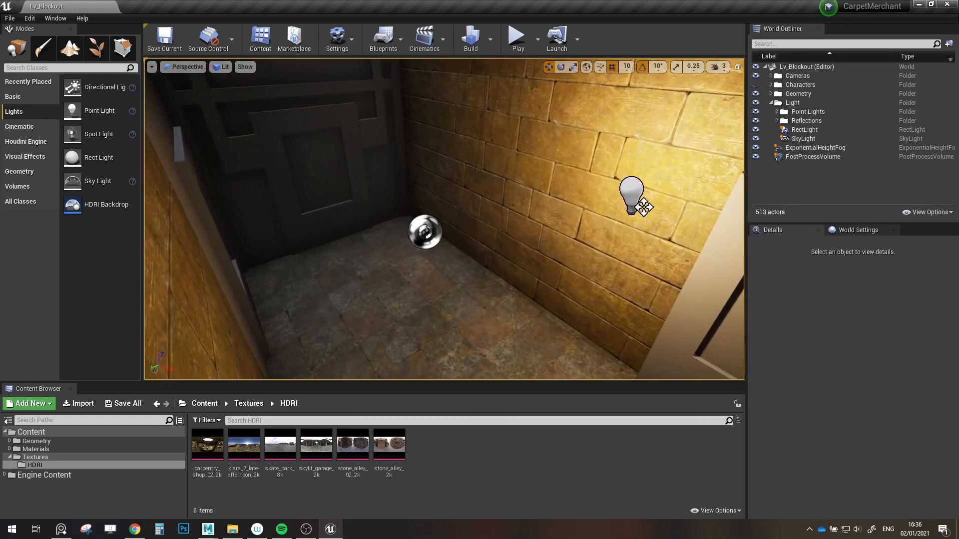
- Try adjusting the box reflection capture in the small brick side room, undo the change and save the level
click(425, 231)
key(f)
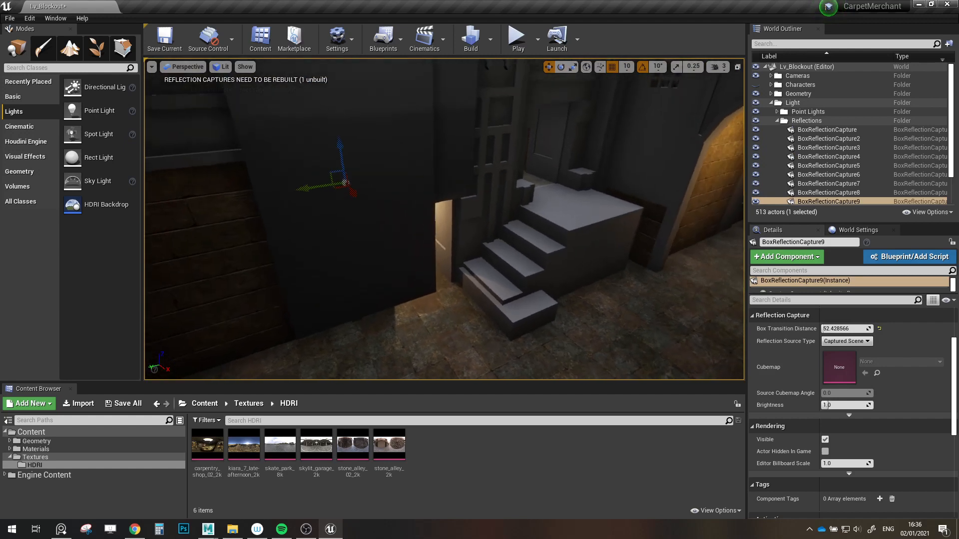
key(ctrl+z)
key(ctrl+s)
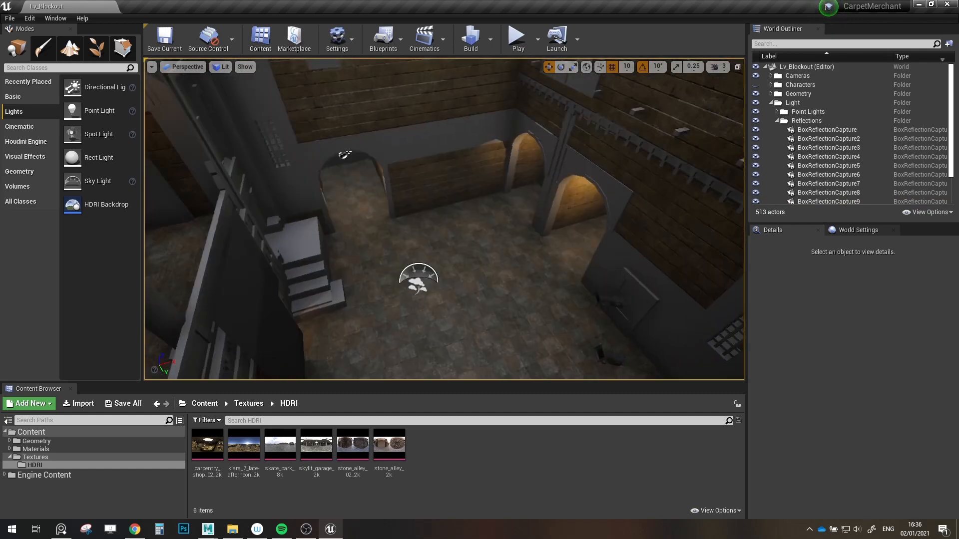
- Try scaling the main BoxReflectionCapture above the courtyard, then undo the scaling
click(451, 84)
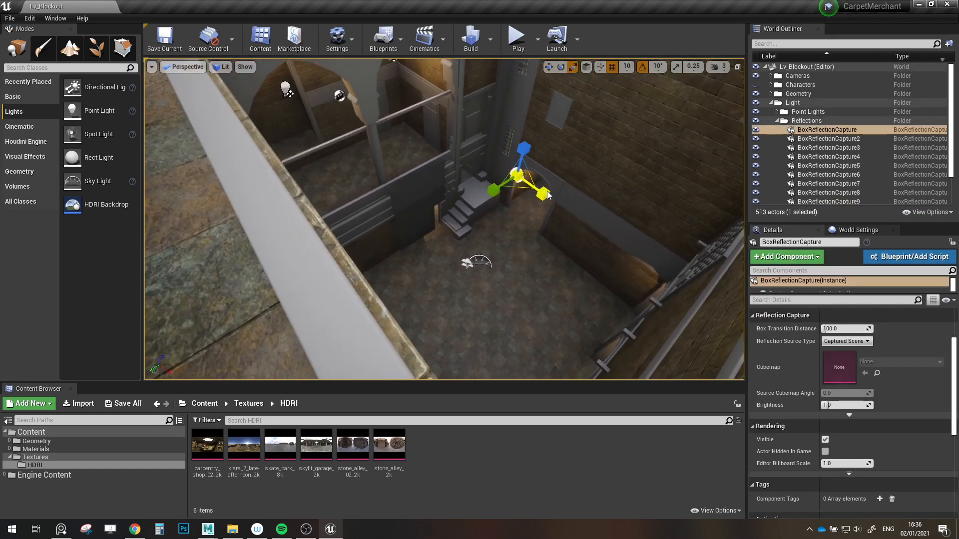
key(ctrl+z)
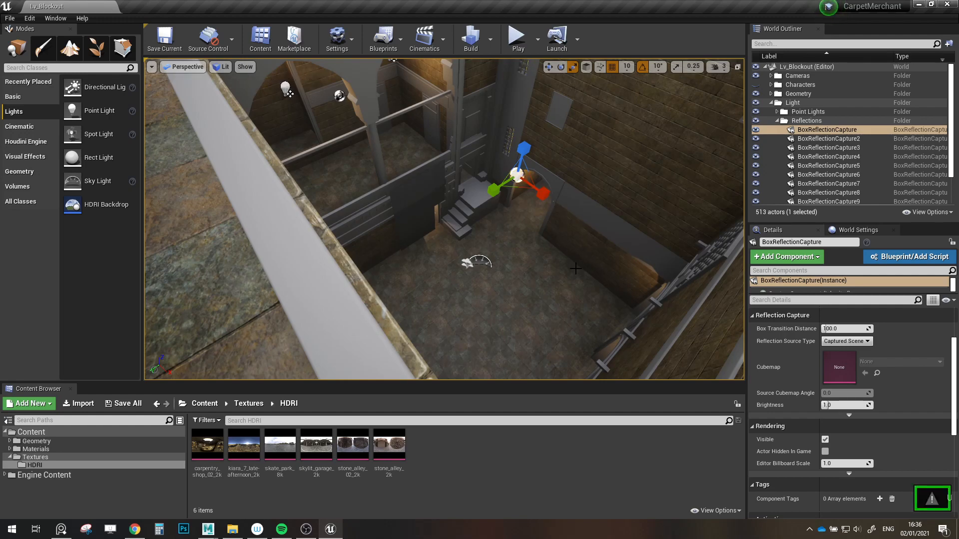
- Switch the viewport to game view and deselect the reflection capture to examine the courtyard lighting
key(g)
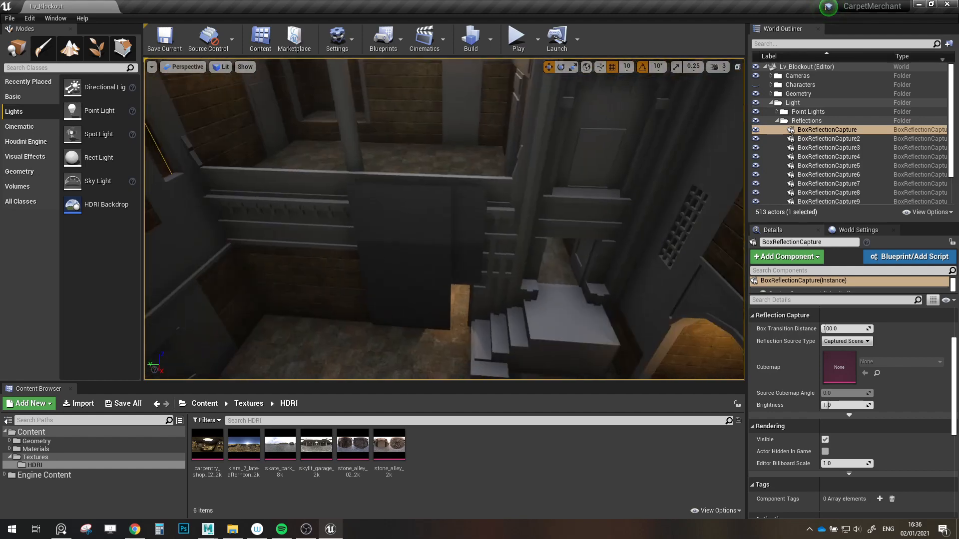
right_drag(394, 140, 419, 140)
key(Escape)
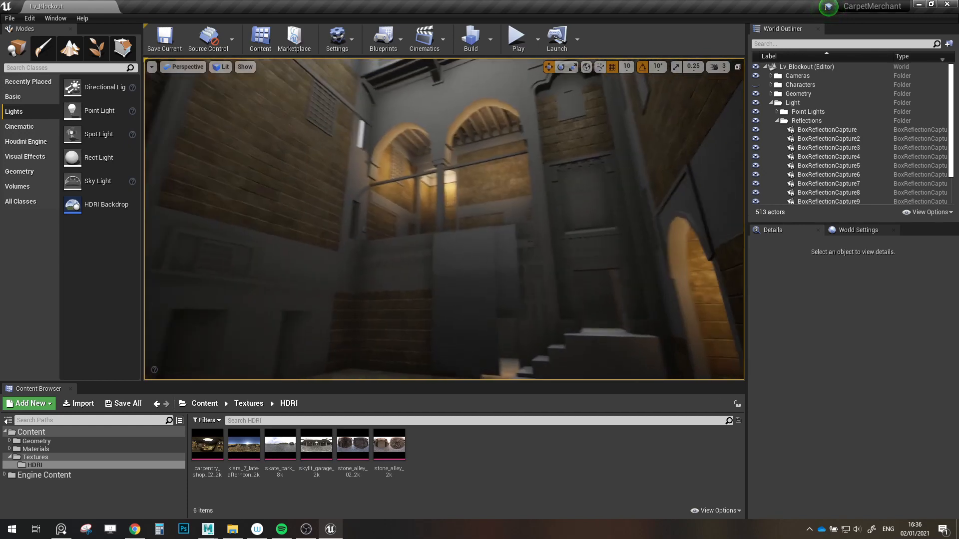
- Examine the brick walls and arches around the courtyard in the level viewport
right_drag(444, 219, 435, 182)
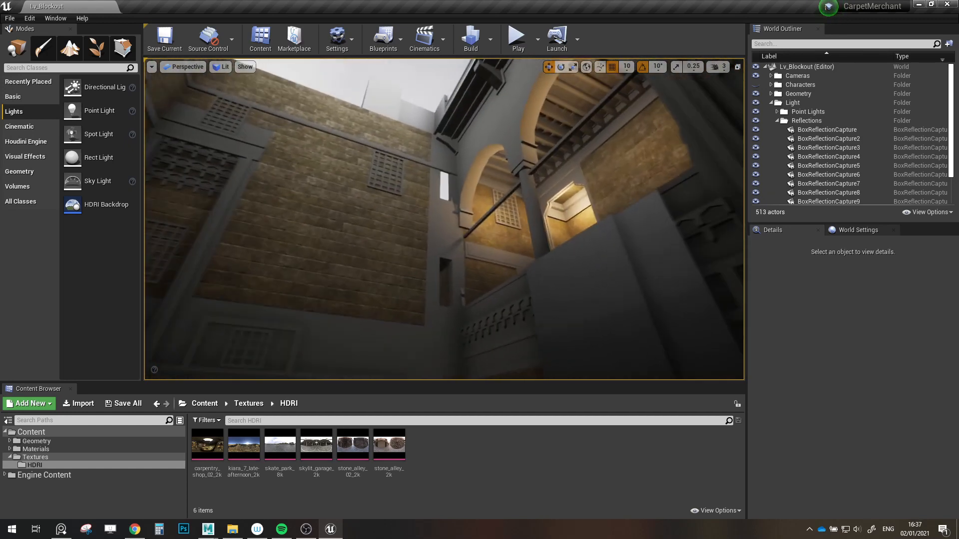
mouse_move(505, 312)
right_down()
mouse_move(495, 304)
mouse_move(505, 312)
mouse_move(516, 296)
right_up()
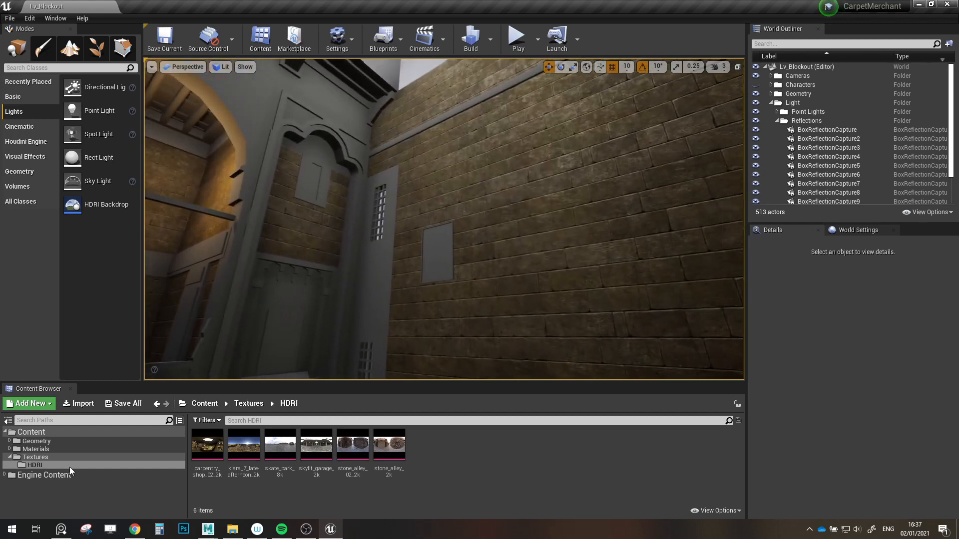
right_drag(298, 338, 305, 327)
right_drag(440, 194, 441, 192)
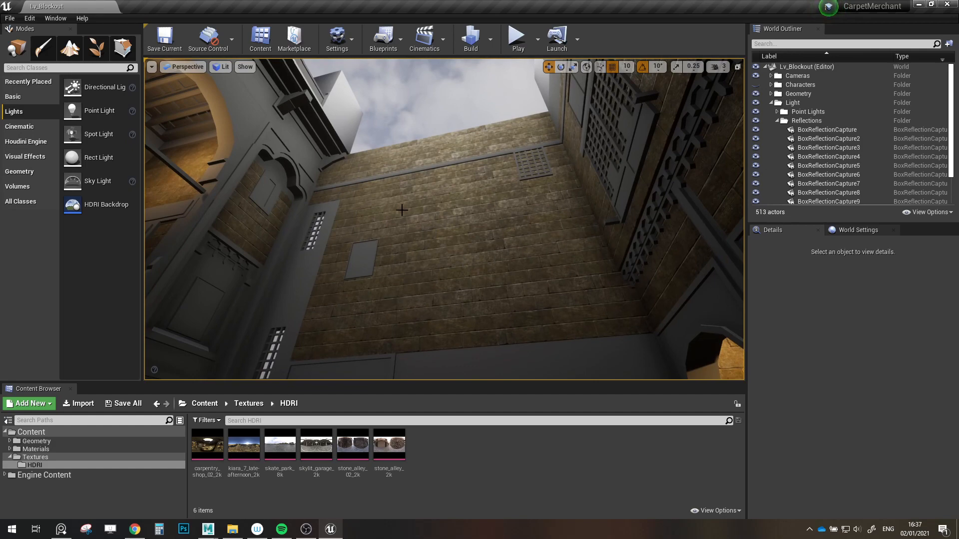
right_drag(422, 168, 629, 247)
right_drag(480, 252, 474, 262)
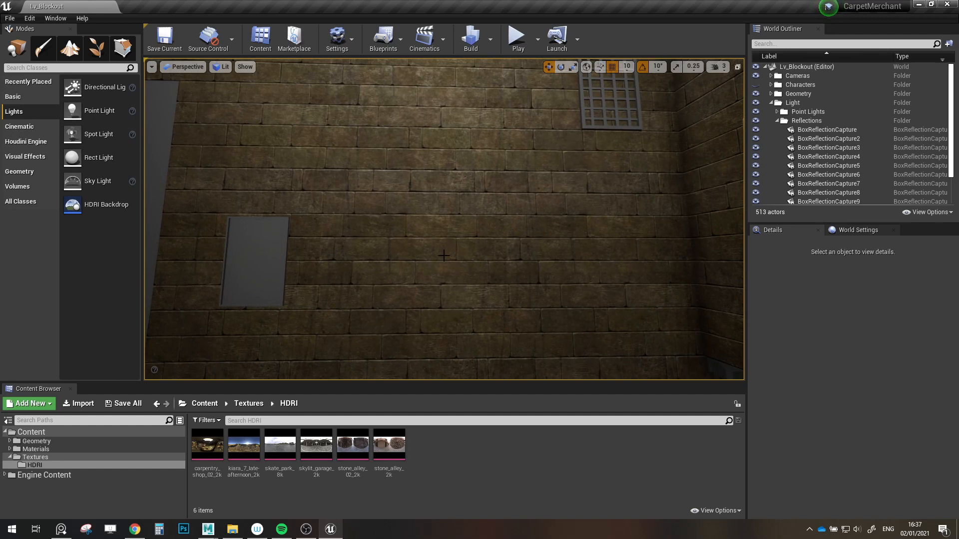
right_drag(477, 258, 430, 260)
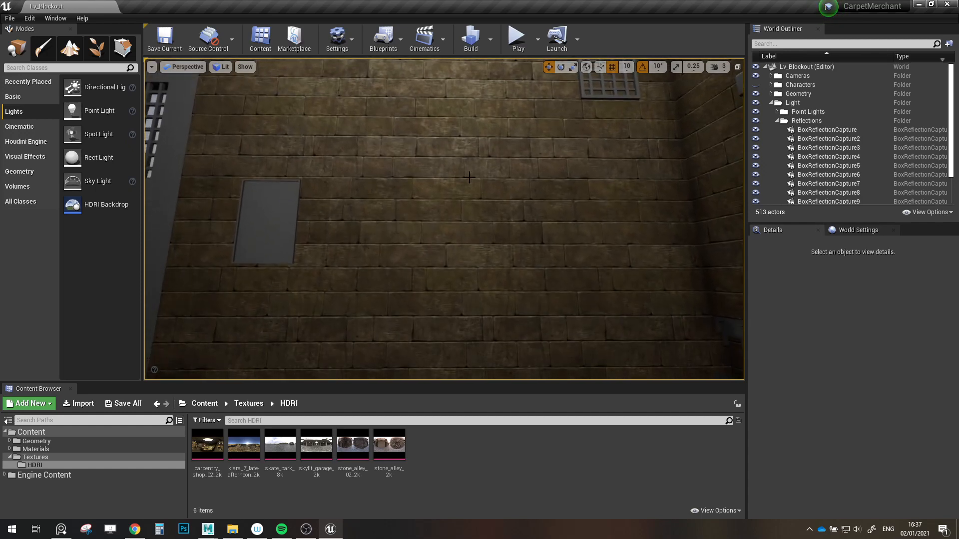
right_drag(477, 288, 477, 270)
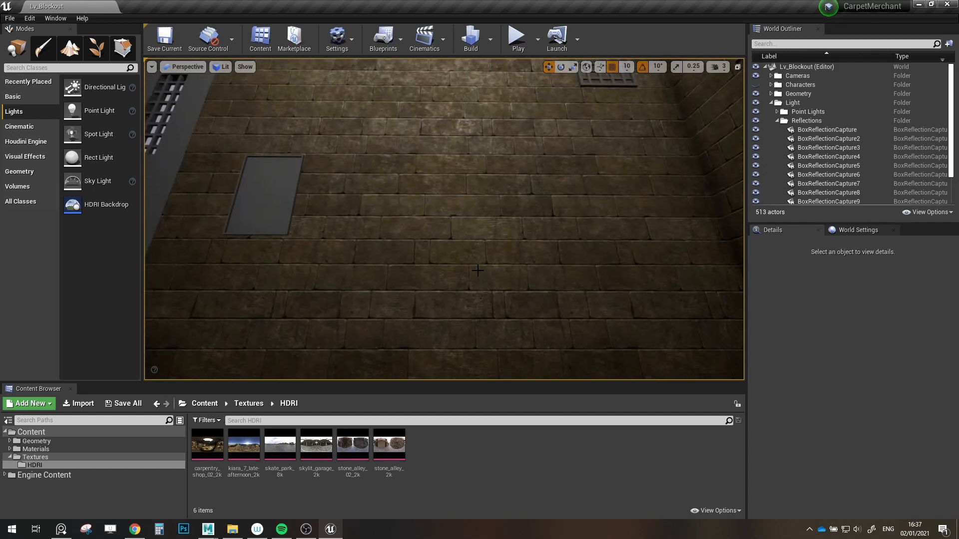
right_drag(430, 349, 426, 251)
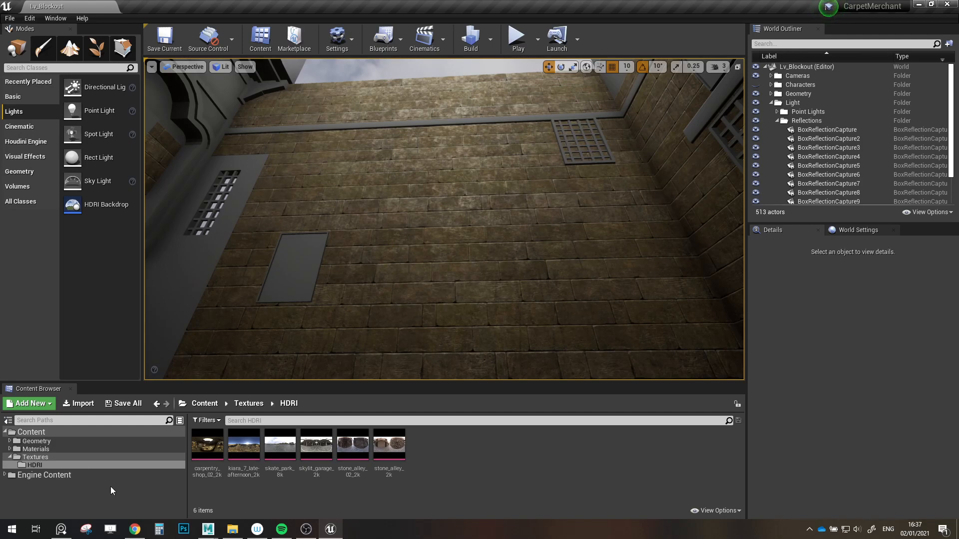
- Open the M_Basic material from the Materials/Shaders folder in a maximized material editor
click(36, 449)
double_click(207, 444)
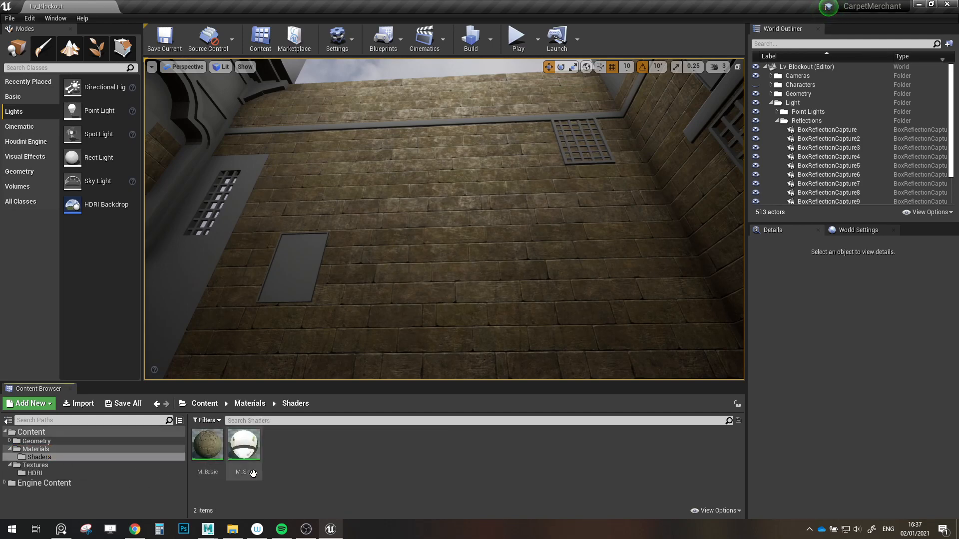
right_drag(421, 280, 412, 288)
key(s)
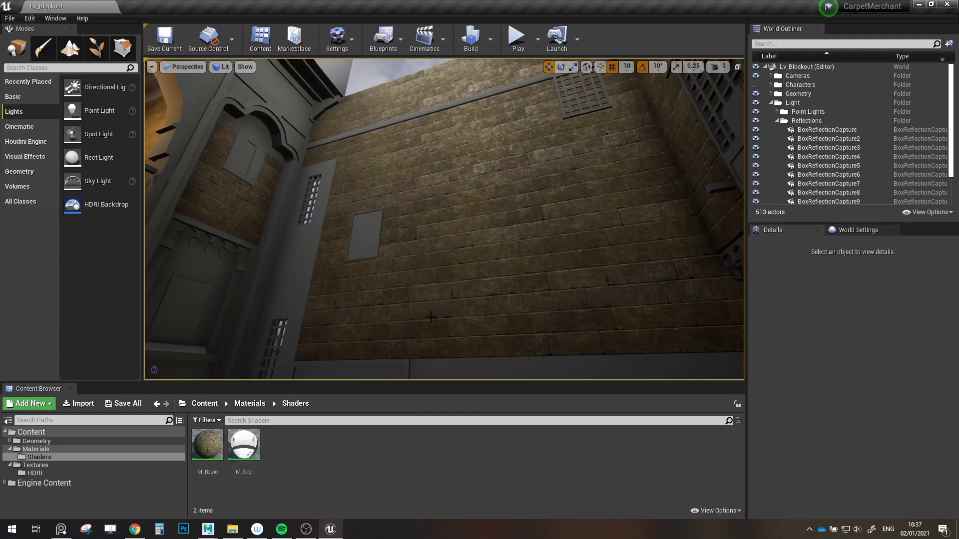
click(207, 445)
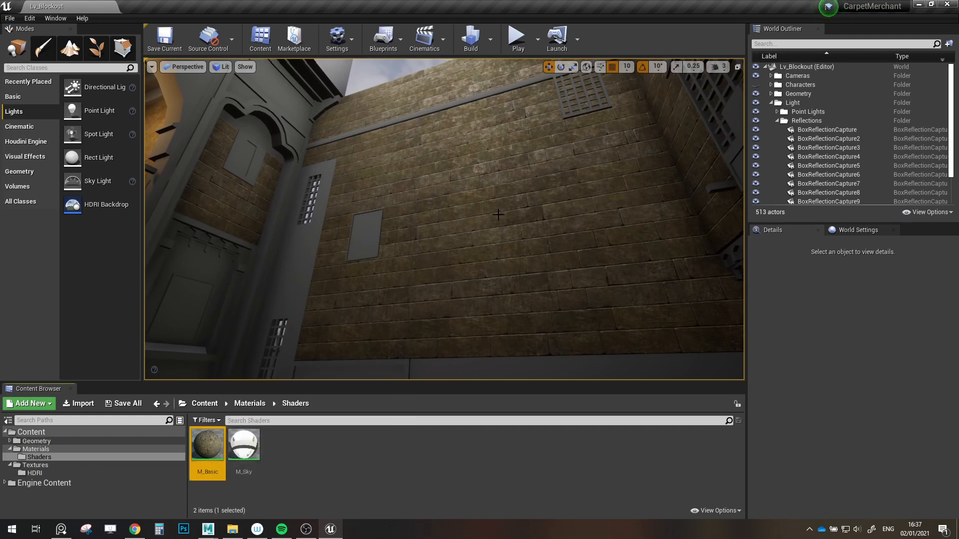
right_drag(422, 326, 385, 344)
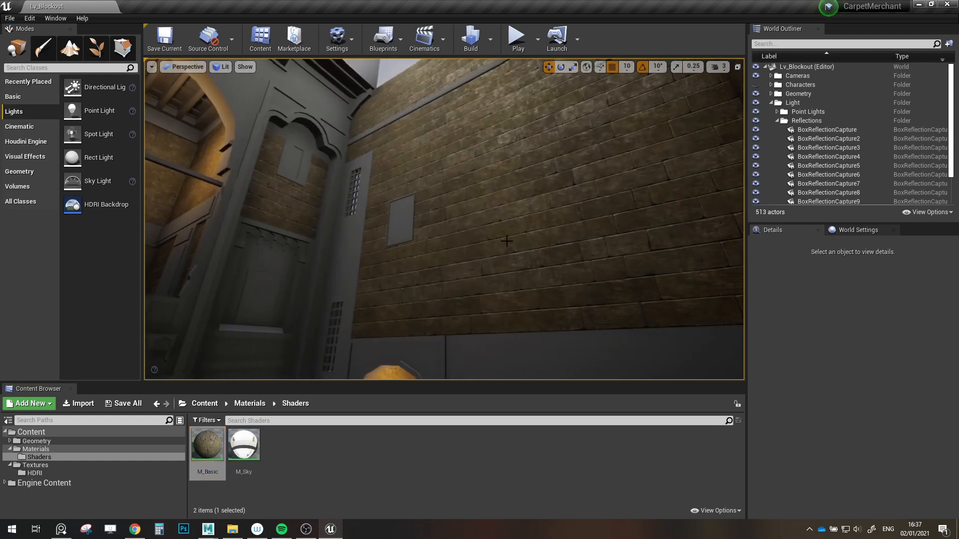
double_click(213, 458)
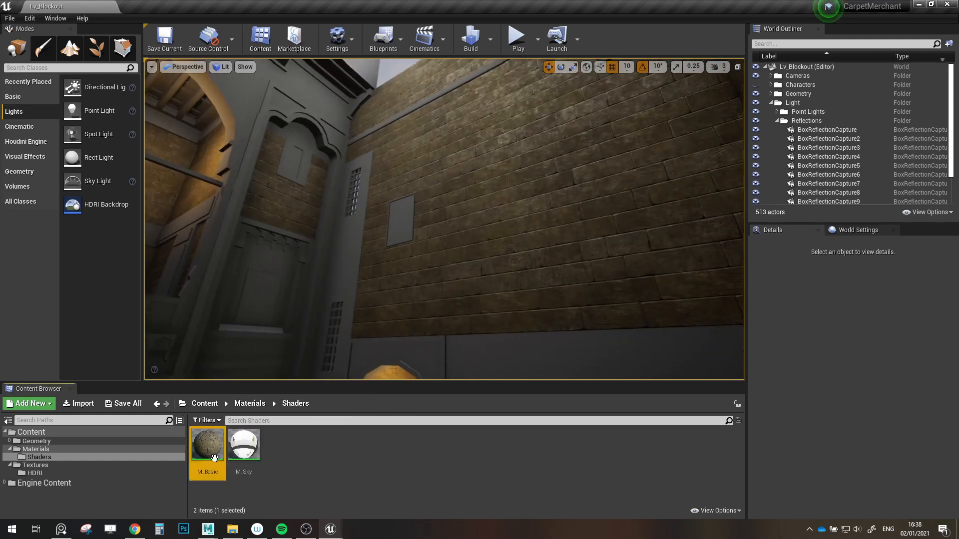
double_click(492, 30)
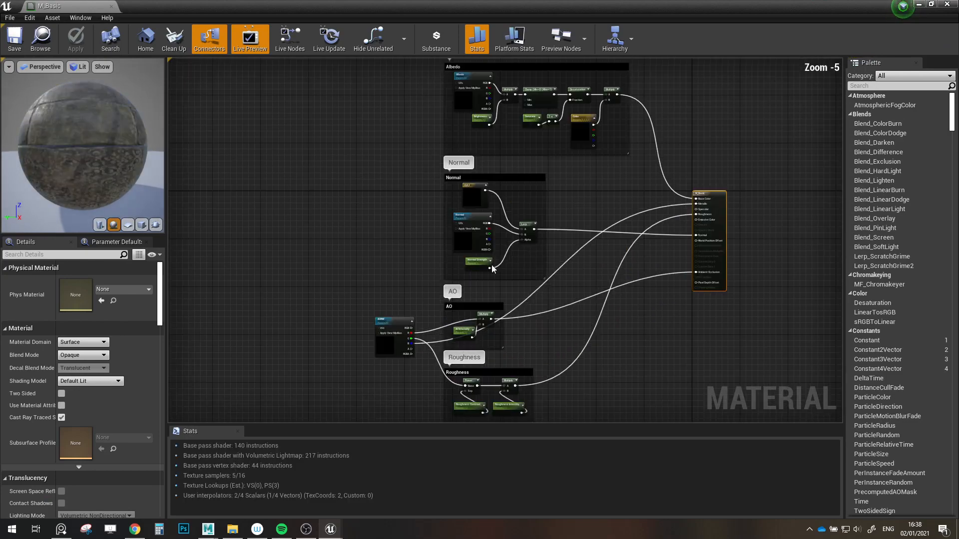
- Examine the Albedo, Normal, AO and Roughness node groups in the M_Basic graph
scroll(481, 287, up, 3)
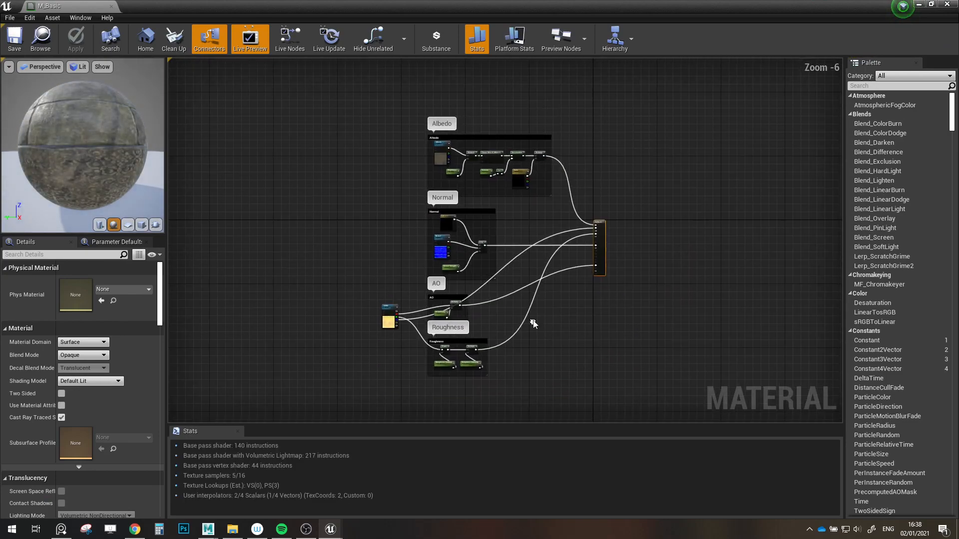
scroll(608, 226, down, 2)
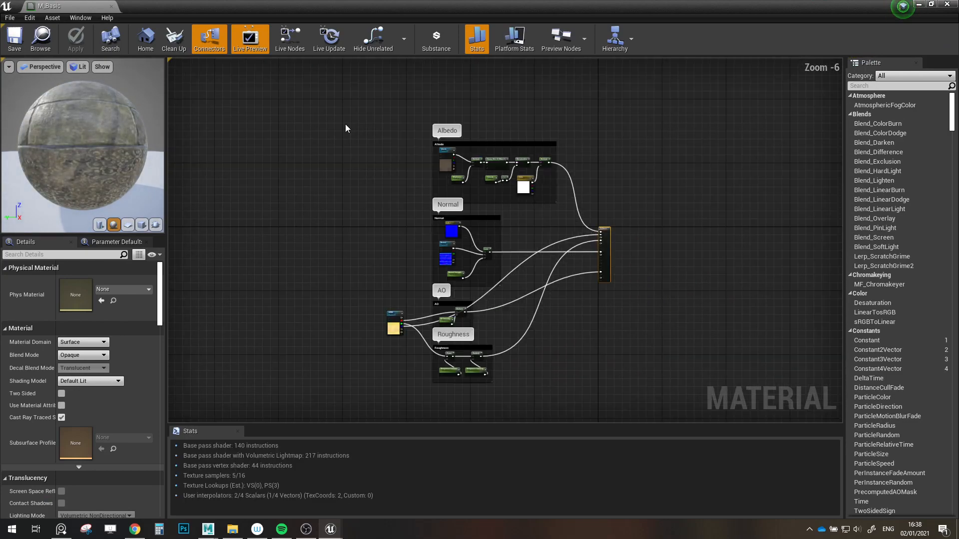
drag(346, 126, 572, 402)
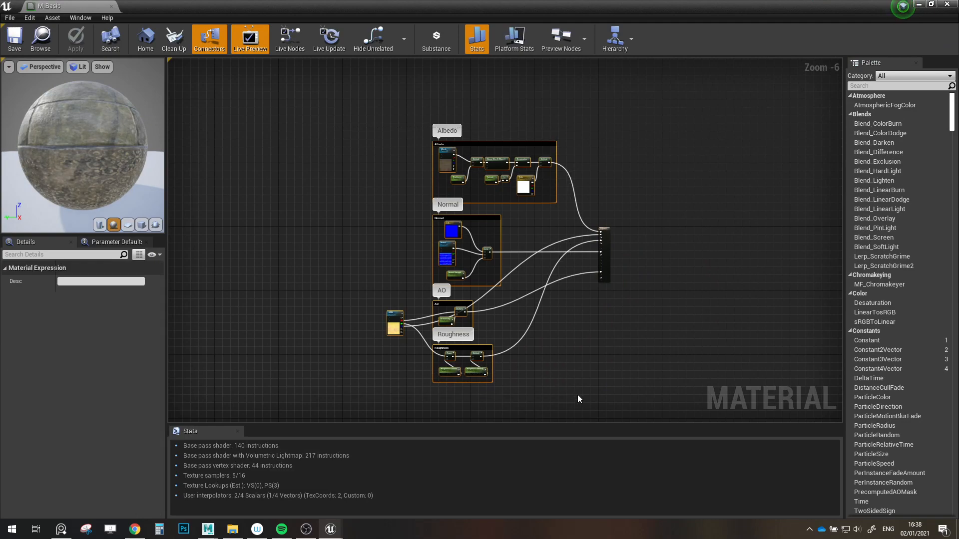
scroll(513, 194, up, 1)
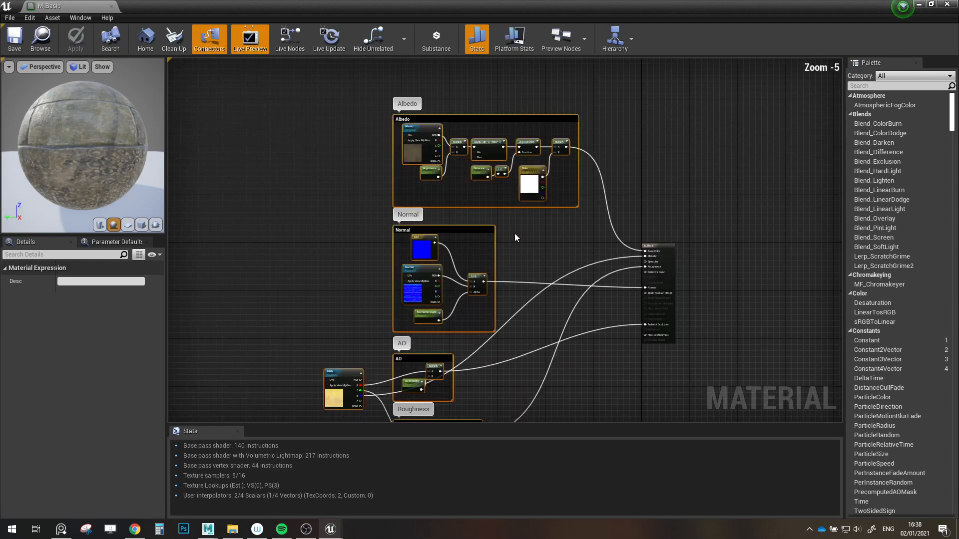
right_drag(554, 258, 599, 257)
drag(477, 4, 505, 68)
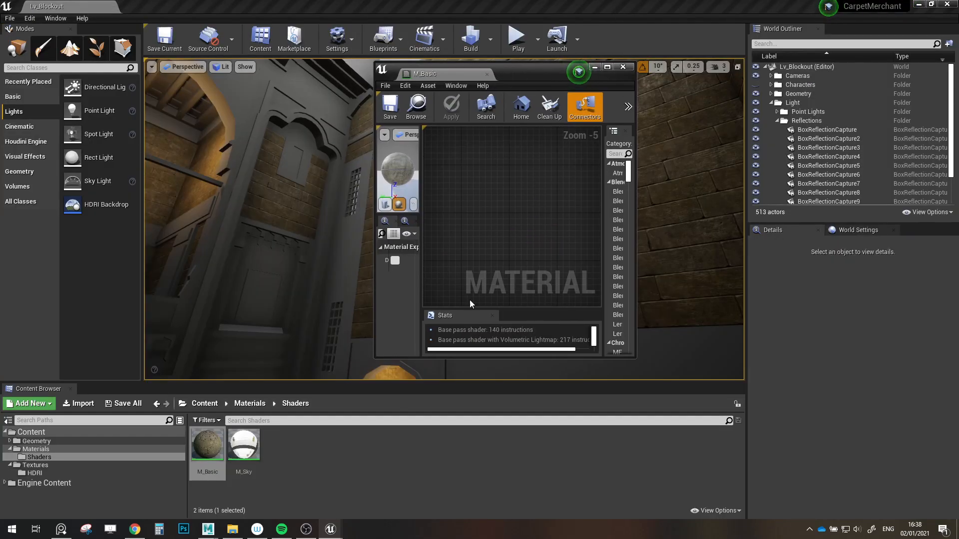
scroll(512, 232, down, 5)
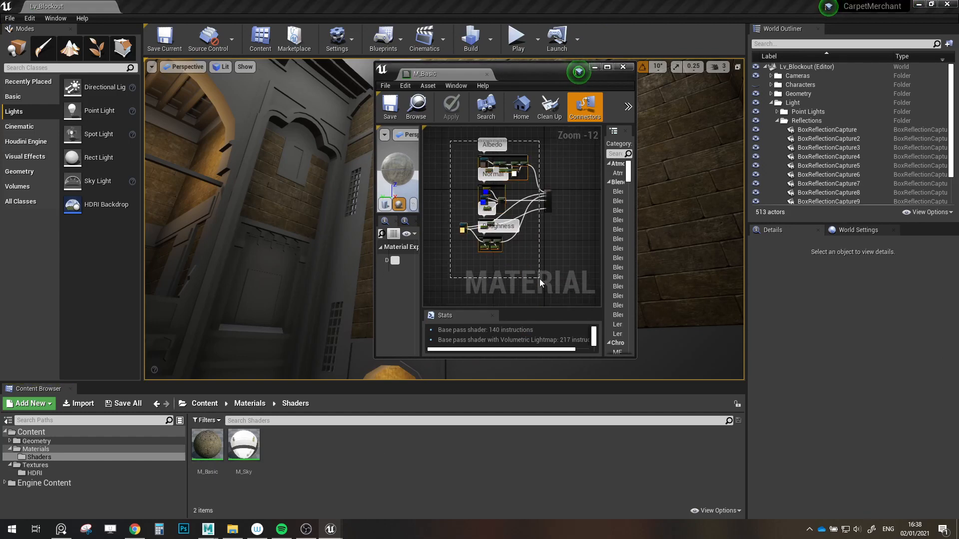
click(414, 475)
right_click(382, 478)
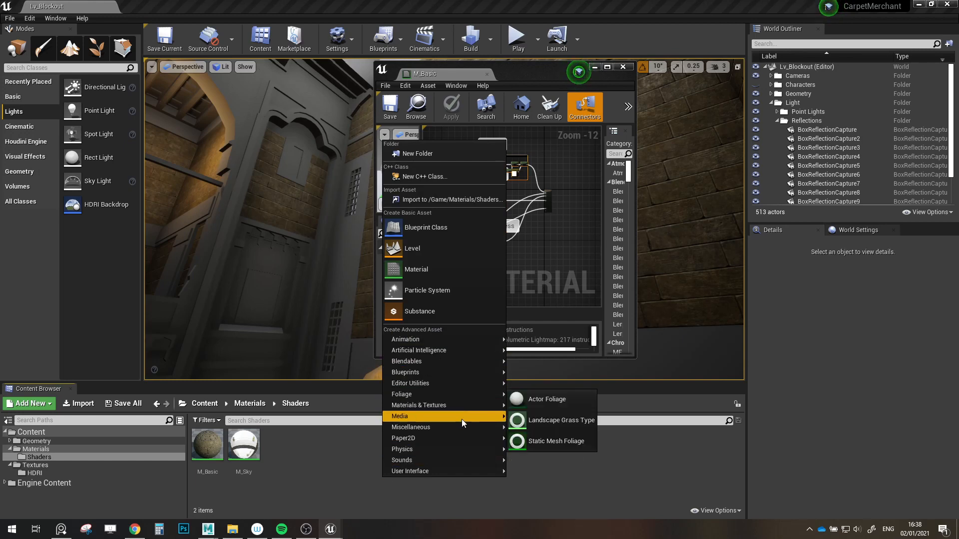
mouse_move(460, 419)
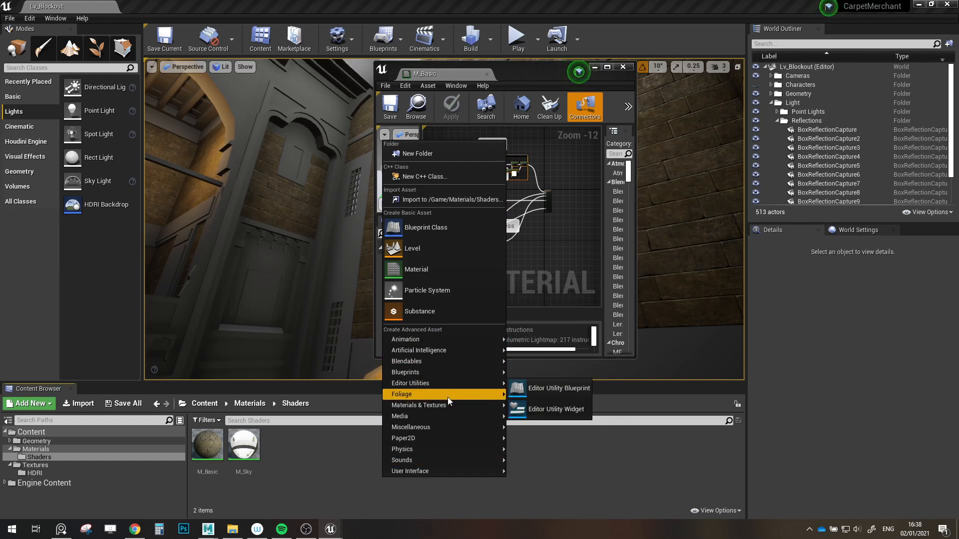
mouse_move(455, 394)
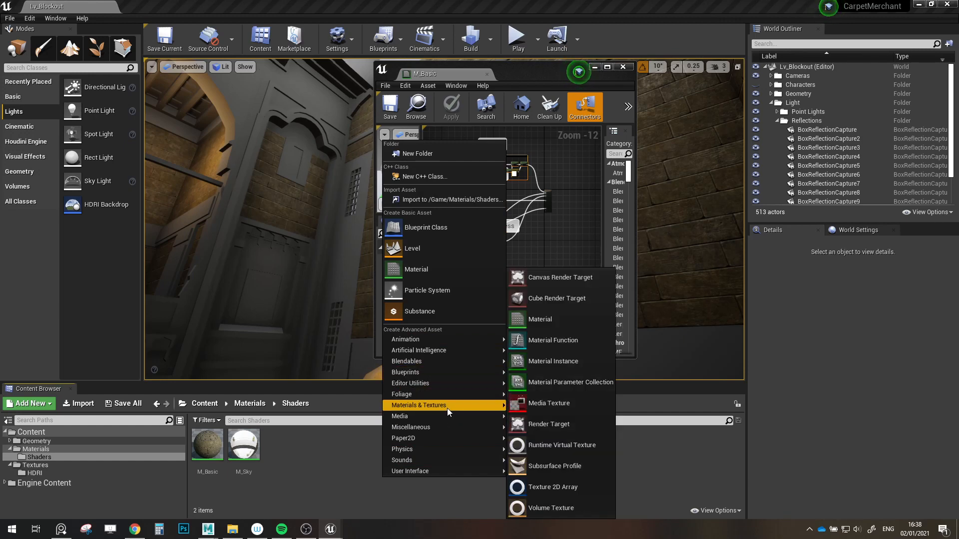
click(511, 180)
click(607, 68)
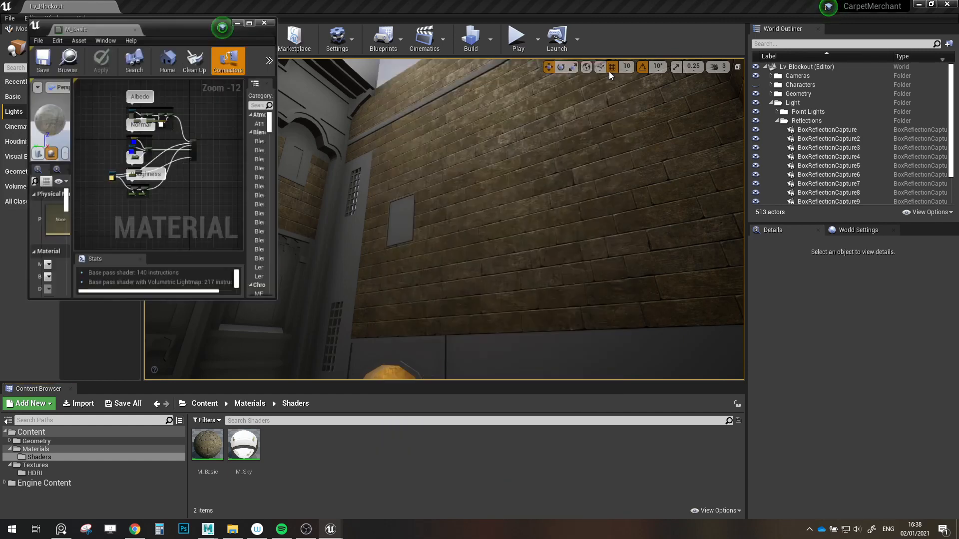
scroll(352, 143, up, 4)
drag(352, 124, 593, 372)
scroll(541, 243, up, 2)
drag(601, 228, 583, 265)
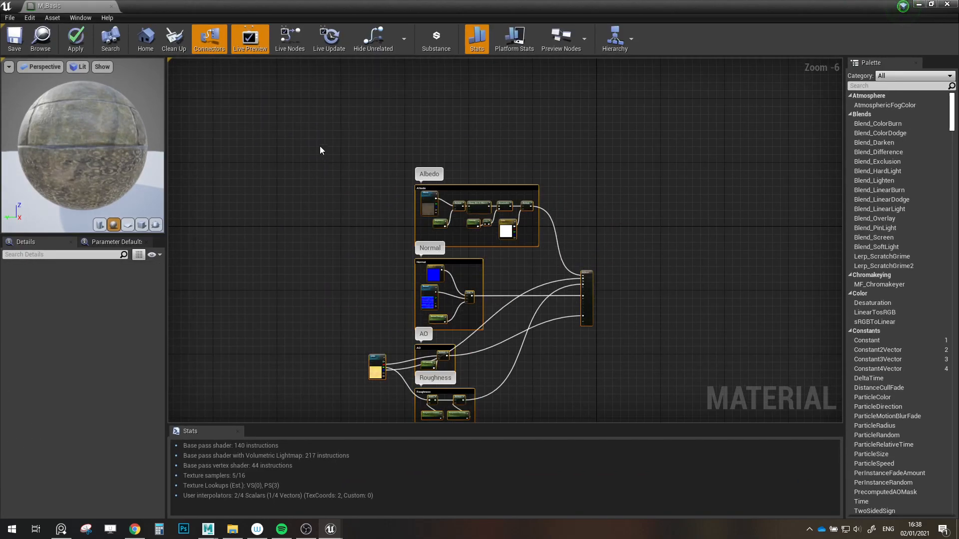
key(ctrl+z)
- Select and copy the Albedo, Normal, AO and Roughness node groups of M_Basic, including the shared texture node feeding AO and Roughness
drag(323, 114, 548, 379)
scroll(496, 134, up, 5)
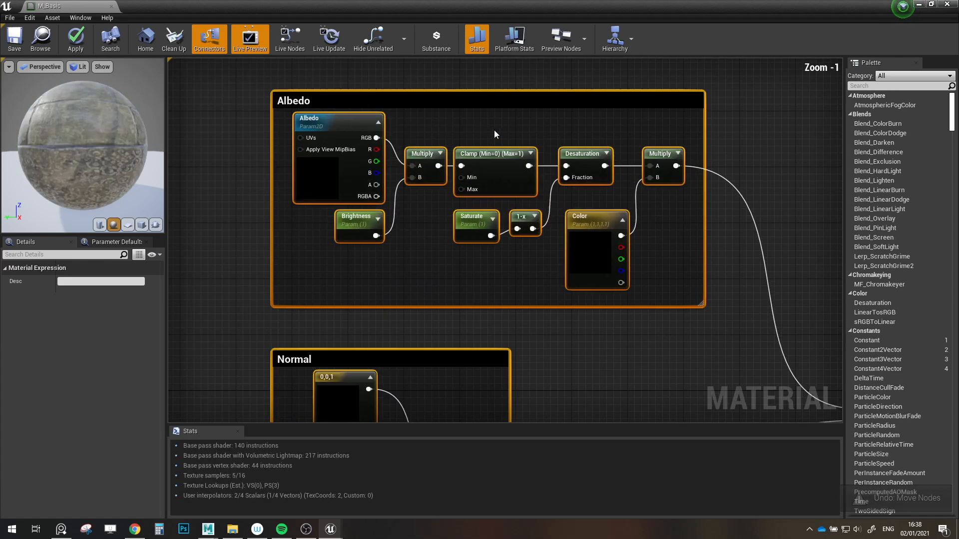
right_click(488, 99)
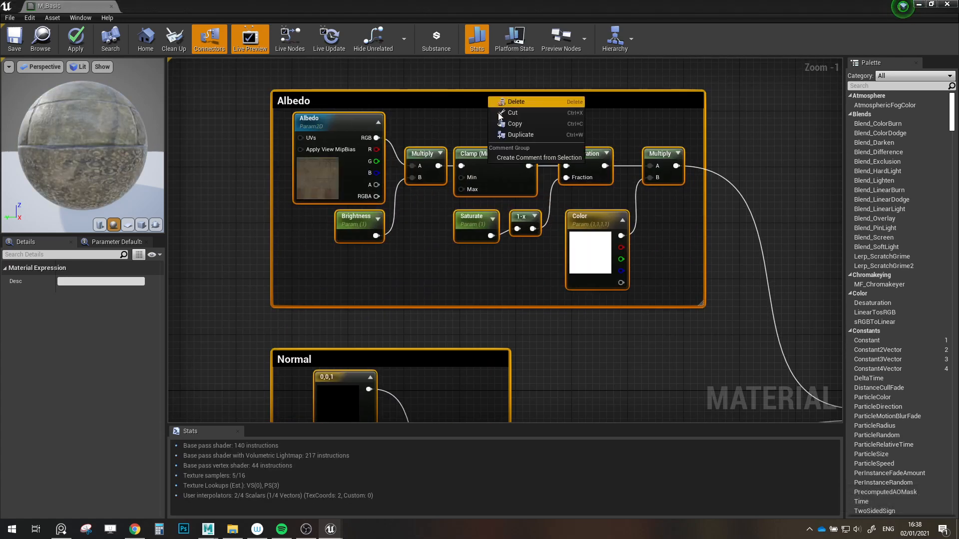
key(Escape)
right_click(304, 122)
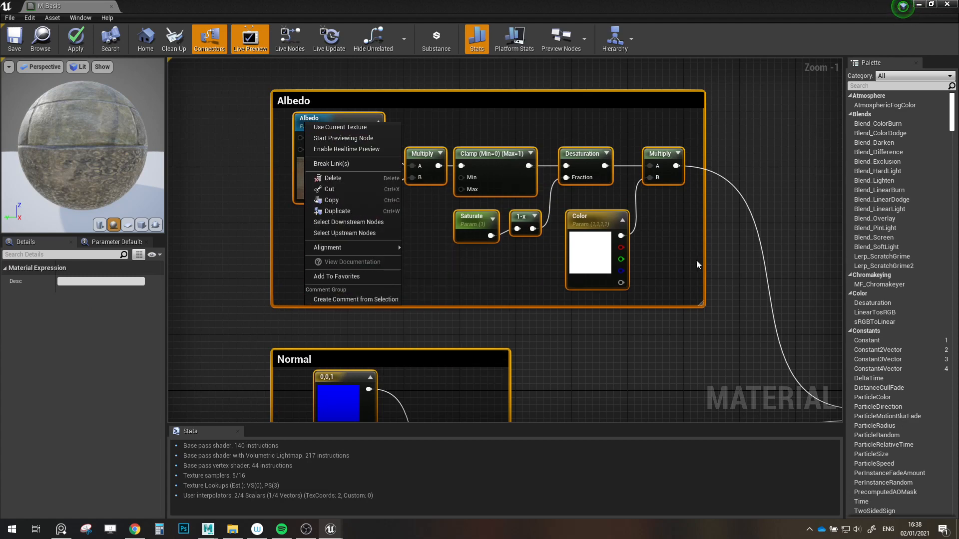
click(759, 104)
- Create a Material Function named MF_Adjustments in the Materials/Shaders folder
drag(624, 3, 547, 34)
right_click(305, 469)
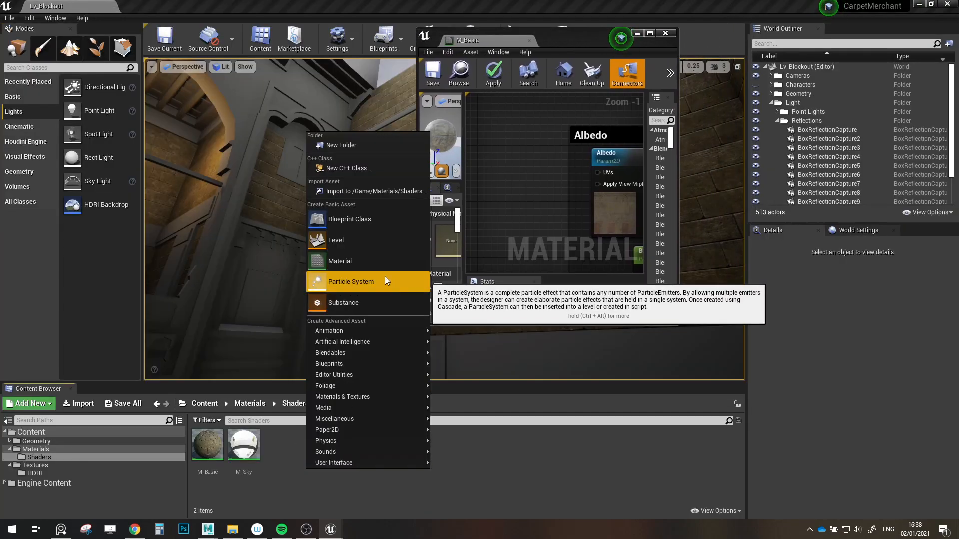
mouse_move(371, 396)
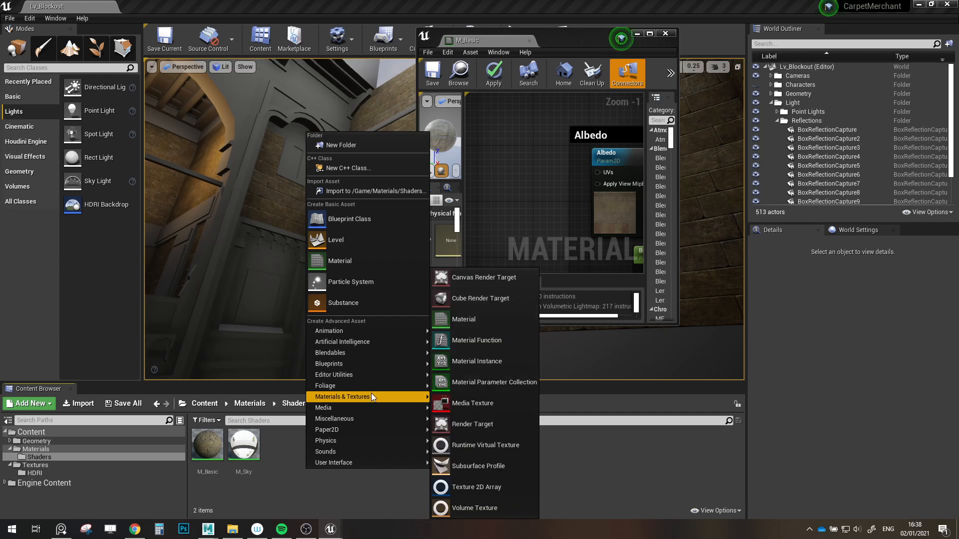
click(488, 341)
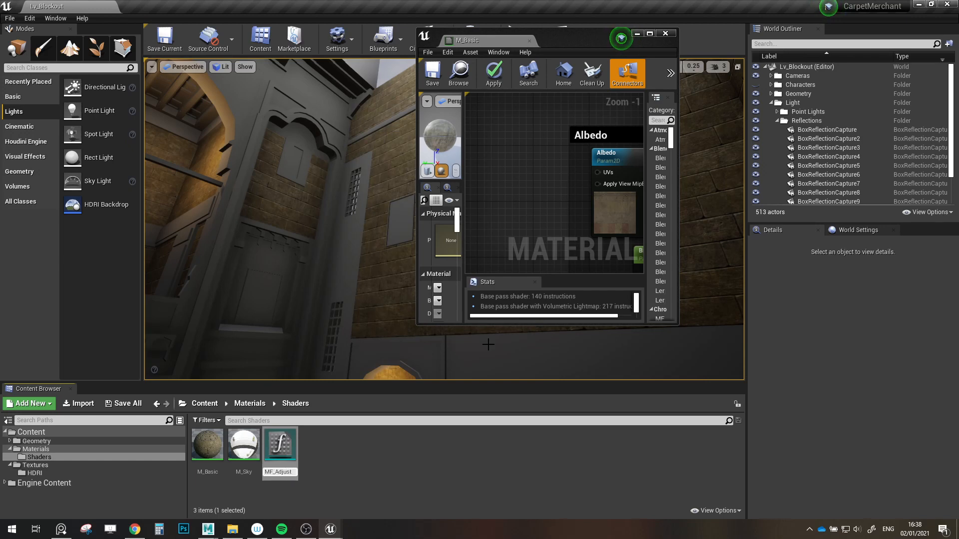
text(MF_Adjustments)
key(Return)
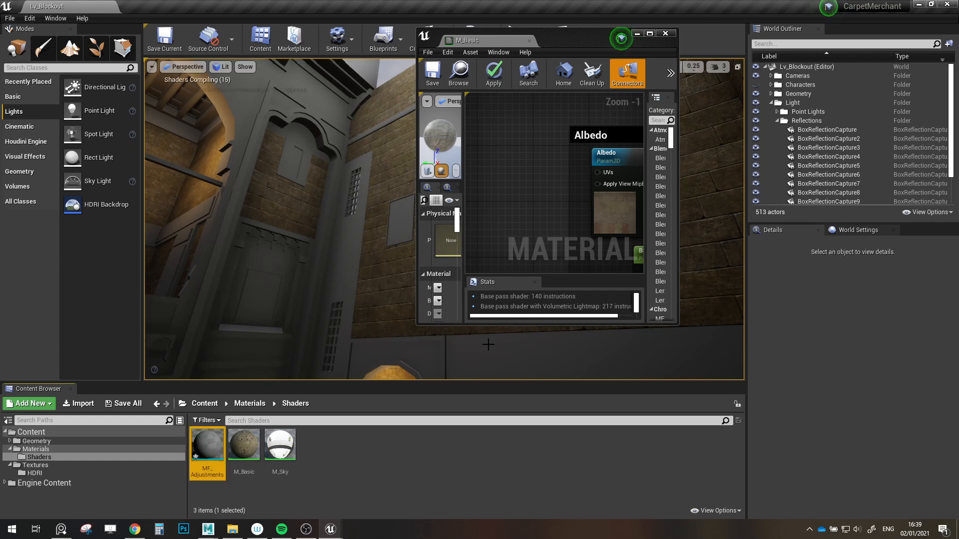
- Open MF_Adjustments in a maximized editor, paste the copied node groups and position them before the Output Result node
double_click(208, 444)
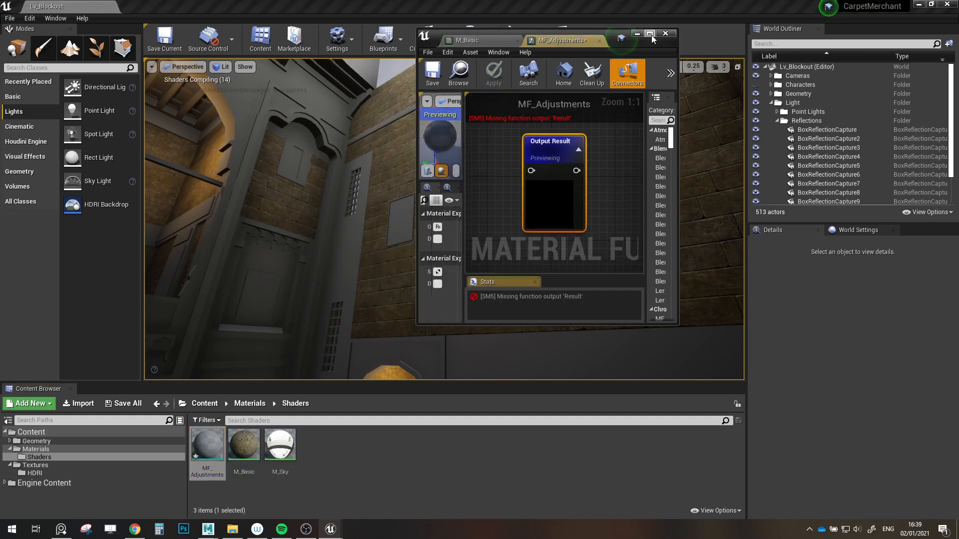
click(649, 33)
scroll(500, 265, down, 6)
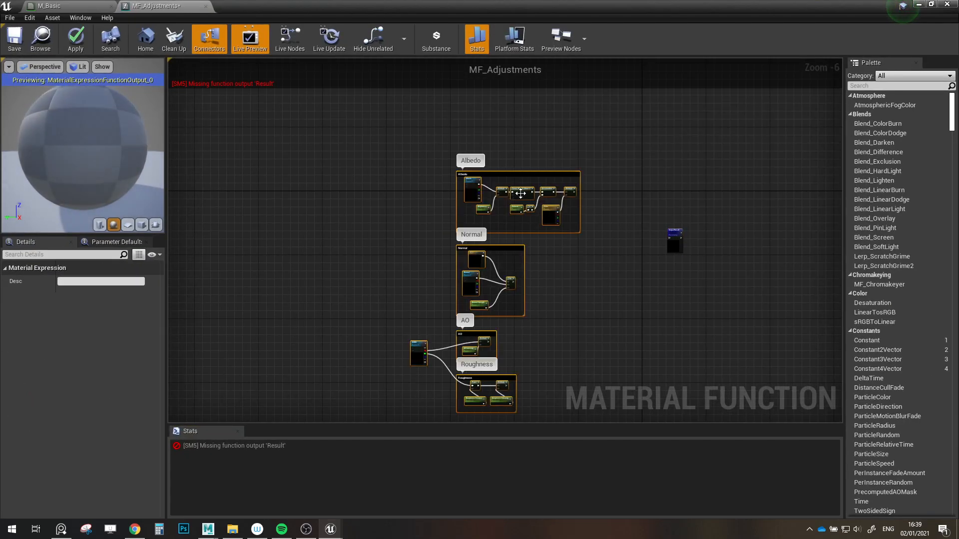
click(505, 174)
drag(343, 137, 581, 422)
drag(524, 154, 503, 142)
click(600, 191)
- Place the Output Result node beside the Albedo group and connect the group's final Multiply output to it
scroll(600, 192, up, 2)
right_drag(600, 193, 607, 299)
drag(759, 345, 631, 216)
scroll(595, 220, up, 4)
drag(703, 202, 710, 218)
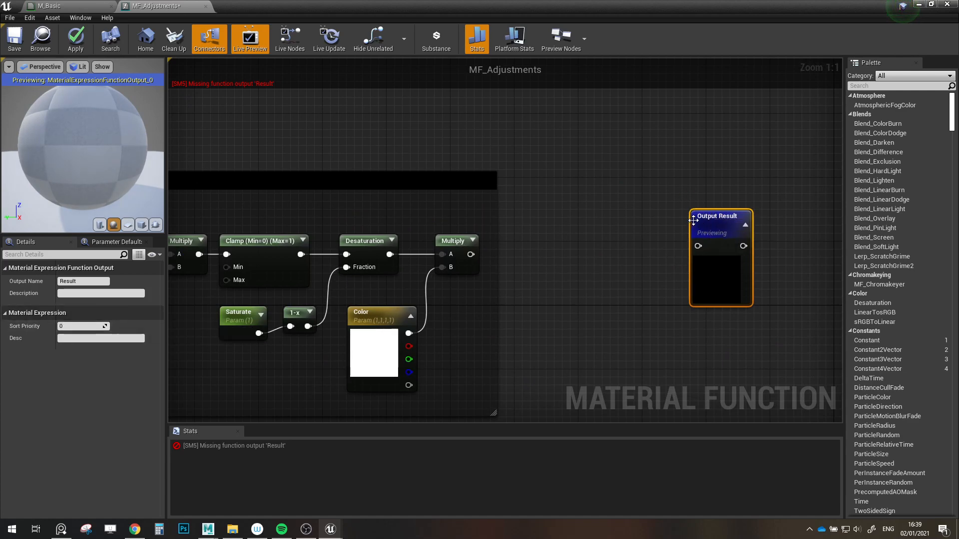
drag(699, 246, 472, 254)
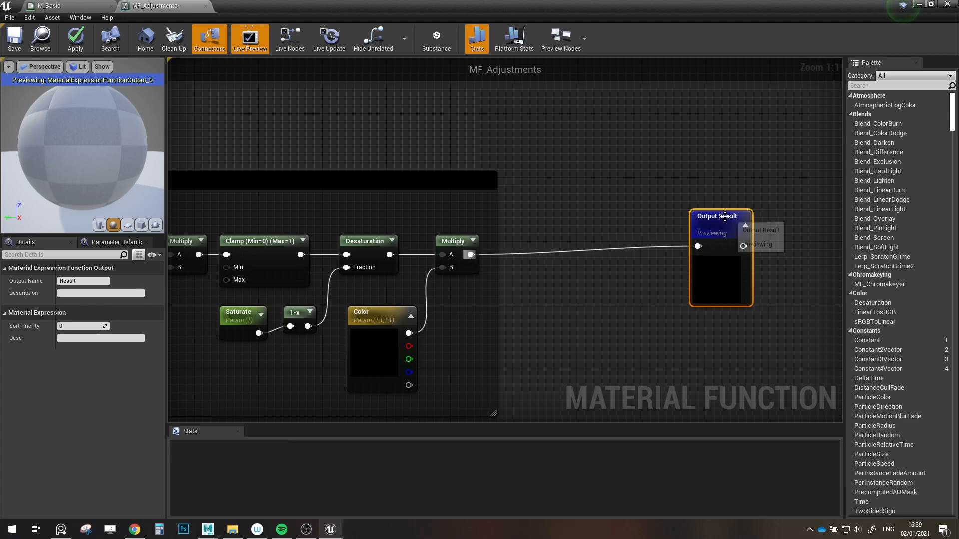
- Align the output node level with the Albedo group's final Multiply and rename the output Albedo
drag(719, 219, 712, 227)
click(102, 281)
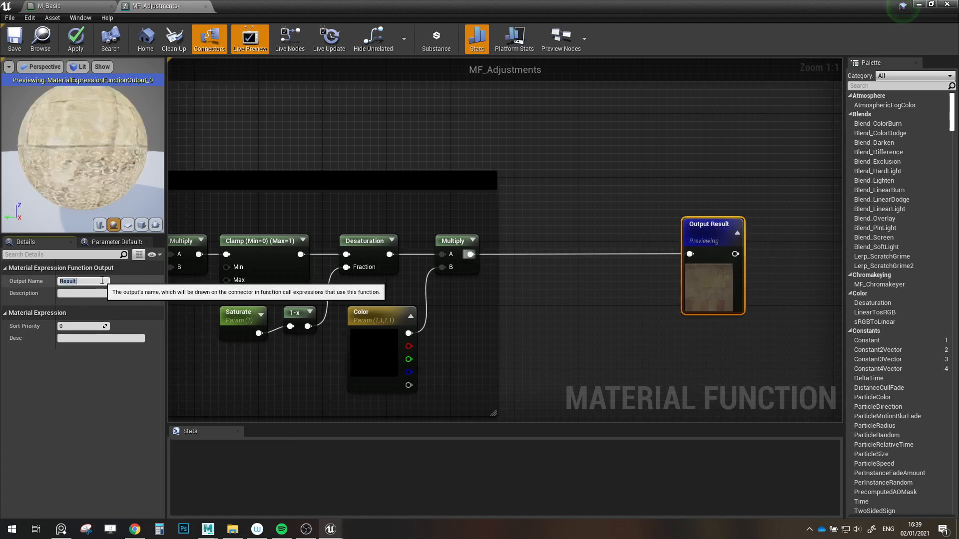
text(Albedo)
key(Return)
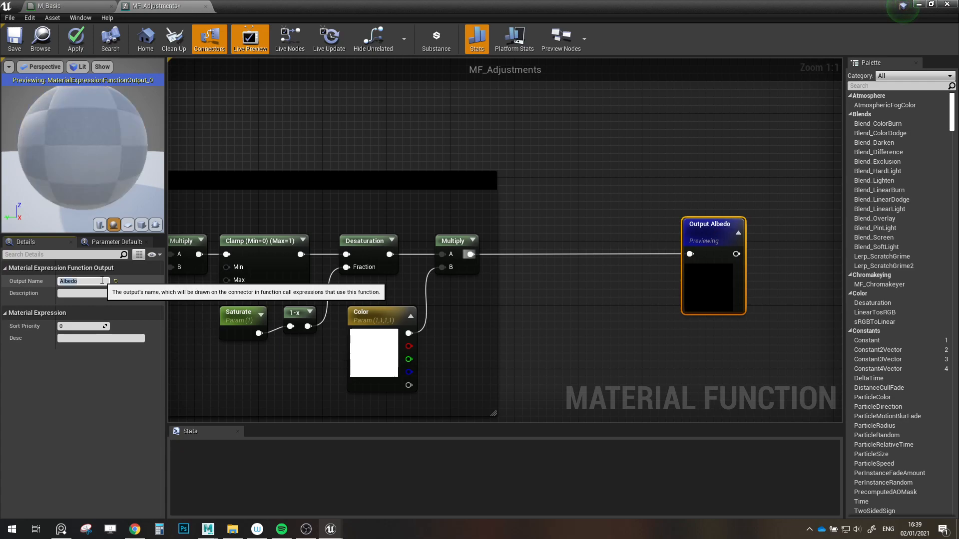
- Paste a copy of the output node beside the Normal group, connect the Lerp to it and name it Normal
scroll(640, 350, down, 1)
right_drag(617, 394, 582, 170)
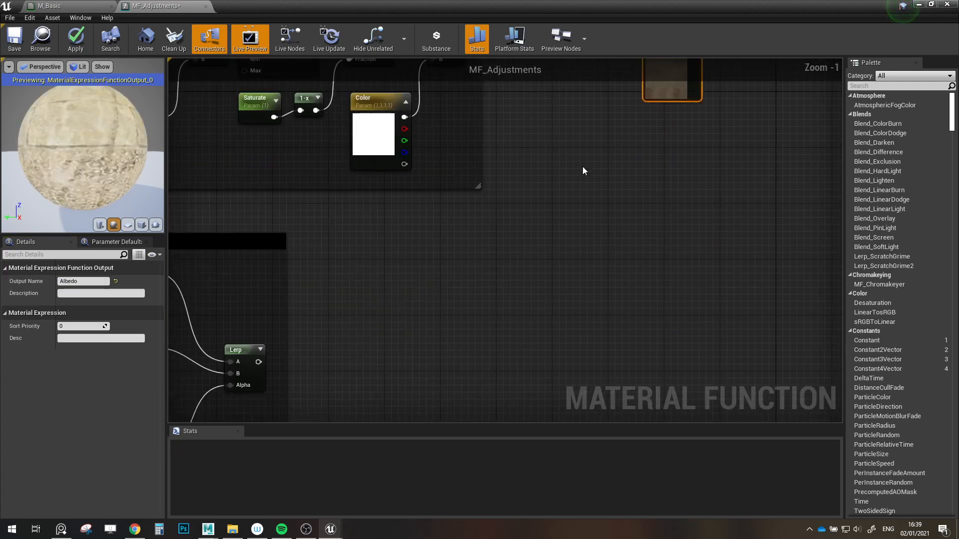
scroll(582, 169, down, 3)
right_drag(491, 278, 573, 257)
key(ctrl+v)
scroll(565, 267, up, 3)
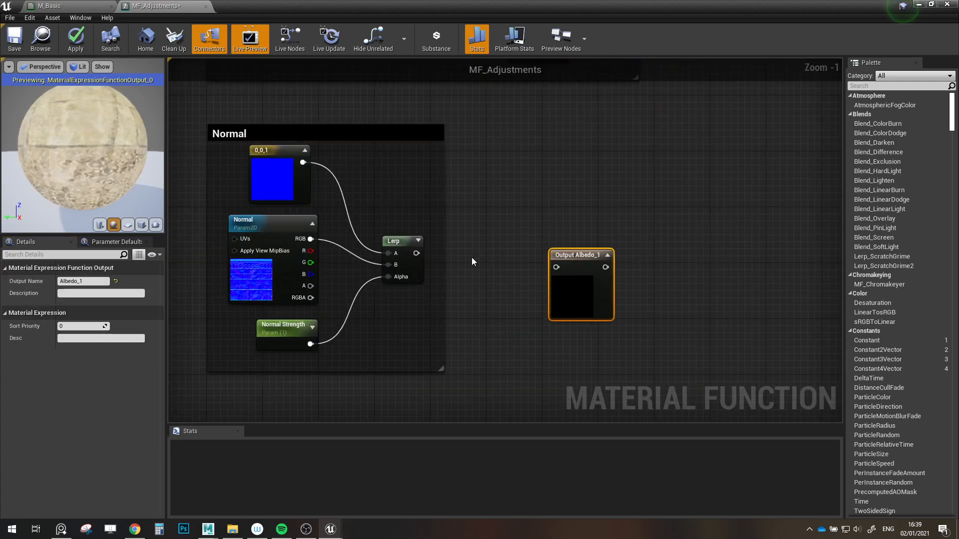
drag(416, 253, 627, 240)
click(90, 282)
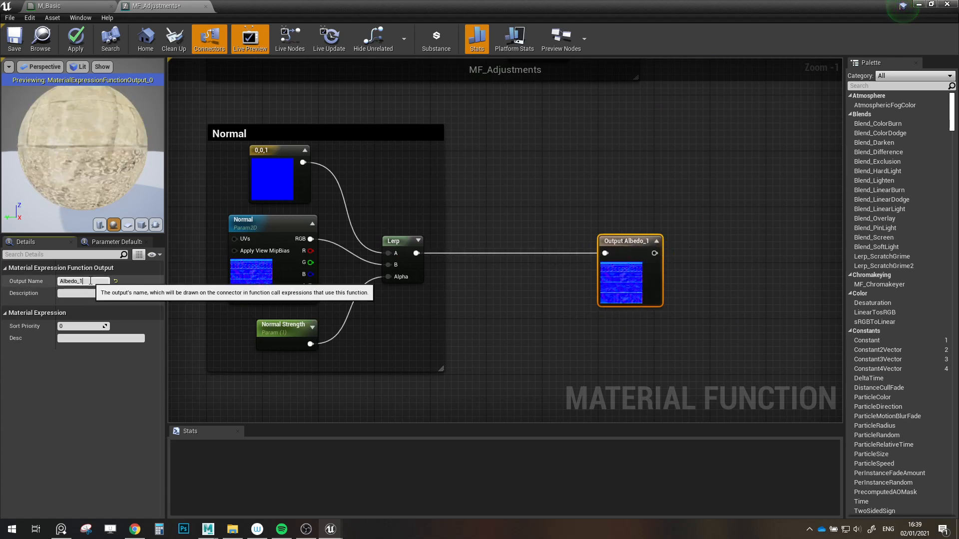
text(Normal)
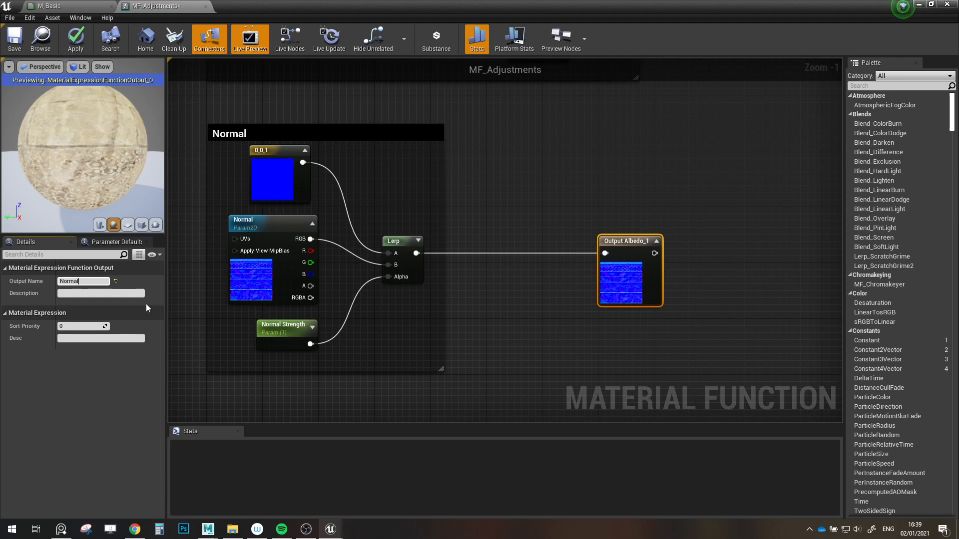
key(Return)
- Copy the Normal output node and place the duplicate beside the AO group
scroll(583, 356, down, 2)
right_drag(584, 356, 613, 268)
key(ctrl+c)
key(ctrl+v)
scroll(619, 306, up, 2)
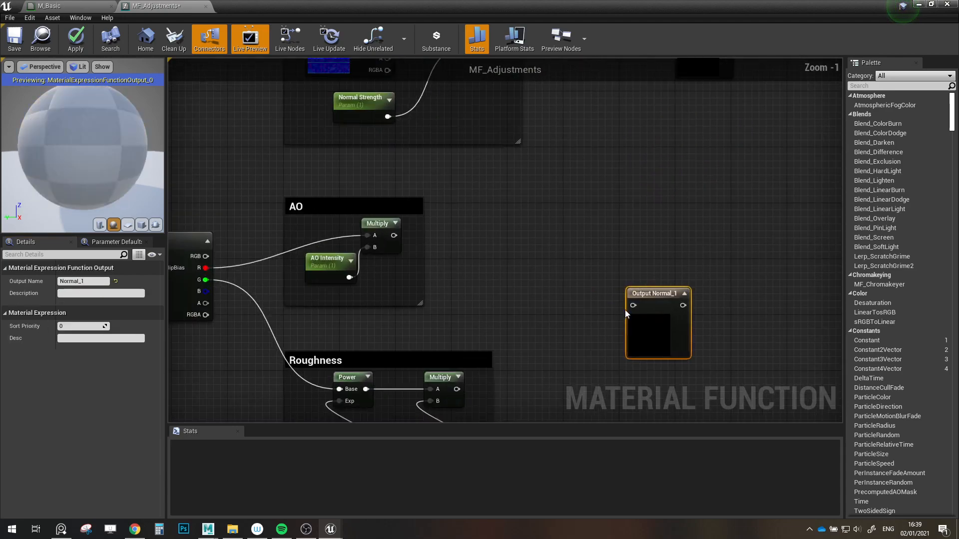
drag(614, 302, 487, 278)
click(526, 272)
scroll(526, 272, down, 2)
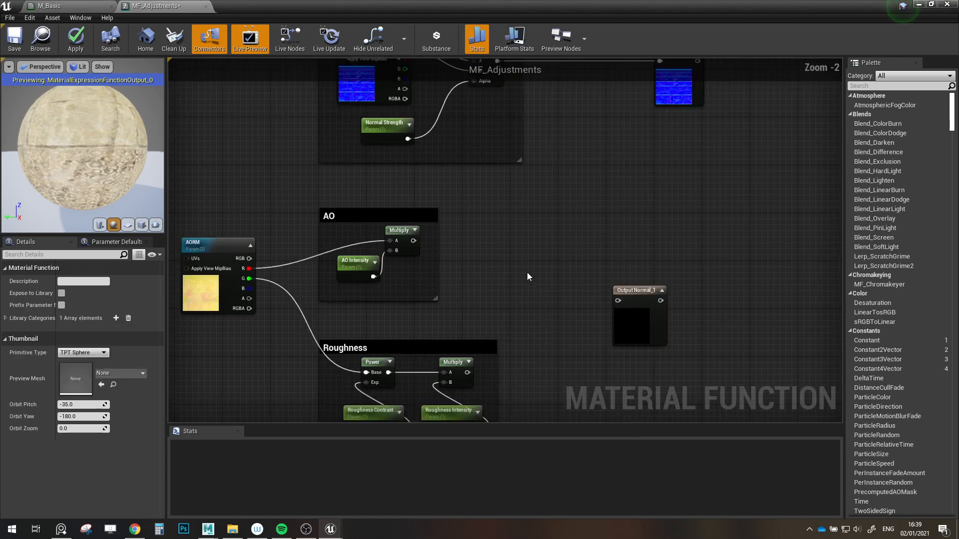
right_drag(527, 272, 520, 189)
drag(622, 204, 638, 162)
right_drag(491, 165, 397, 259)
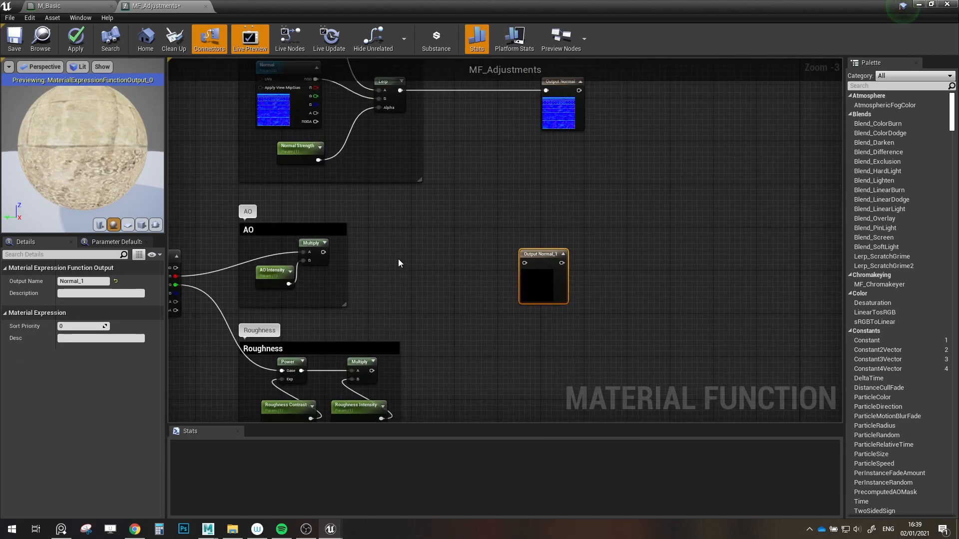
- Connect the AO group's Multiply to the duplicated output node and name that output AO
drag(323, 253, 514, 249)
click(94, 281)
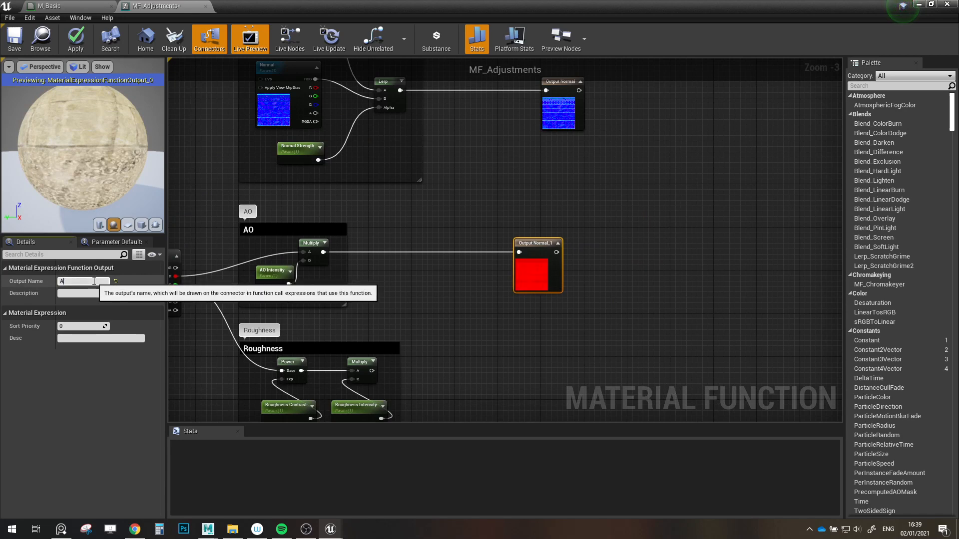
text(AO)
key(Return)
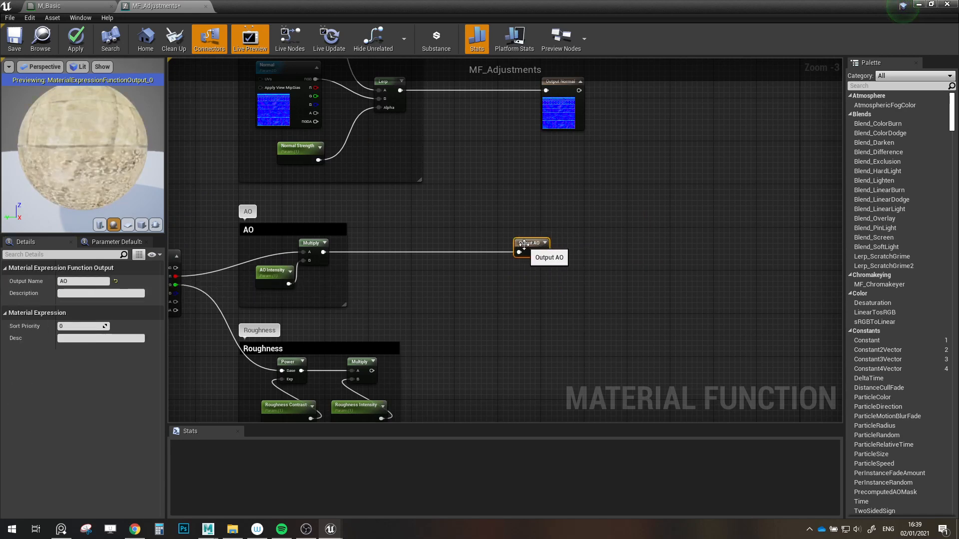
- Paste two more output nodes and stack them in a column below the AO output
click(529, 290)
key(ctrl+v)
click(535, 289)
drag(541, 297, 525, 292)
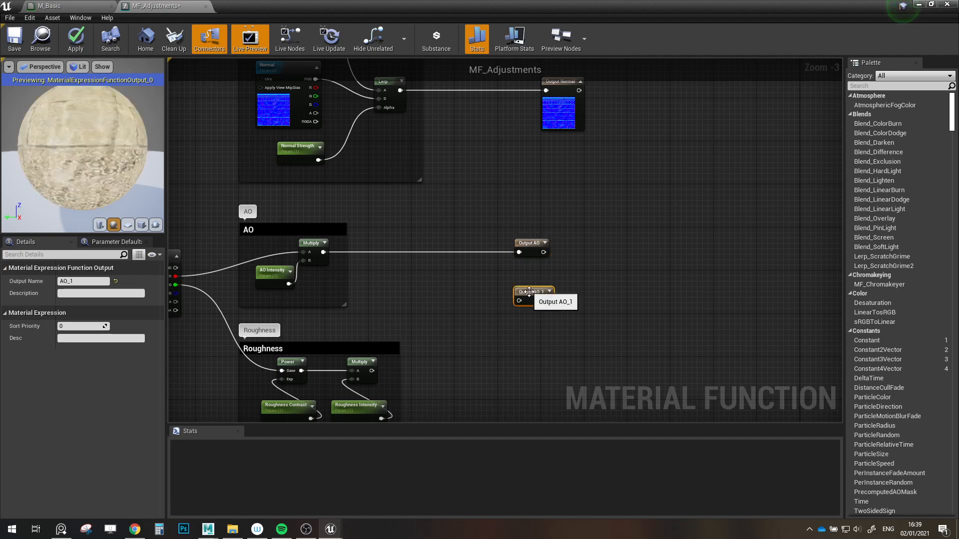
key(ctrl+v)
drag(540, 353, 529, 347)
right_drag(529, 351, 558, 305)
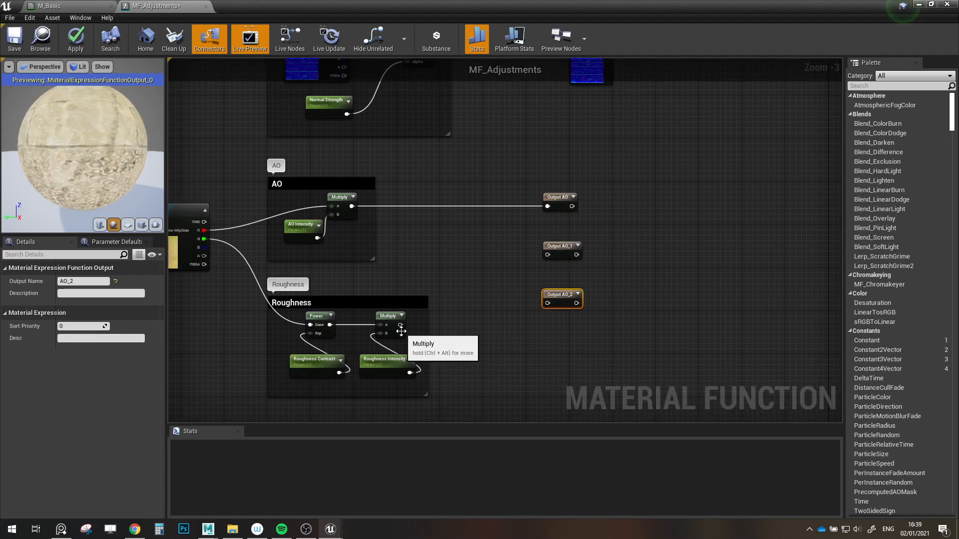
- Wire the Roughness Multiply to the upper new output and the AORM texture's blue channel to the lower one, naming the lower Metallic
drag(400, 325, 548, 256)
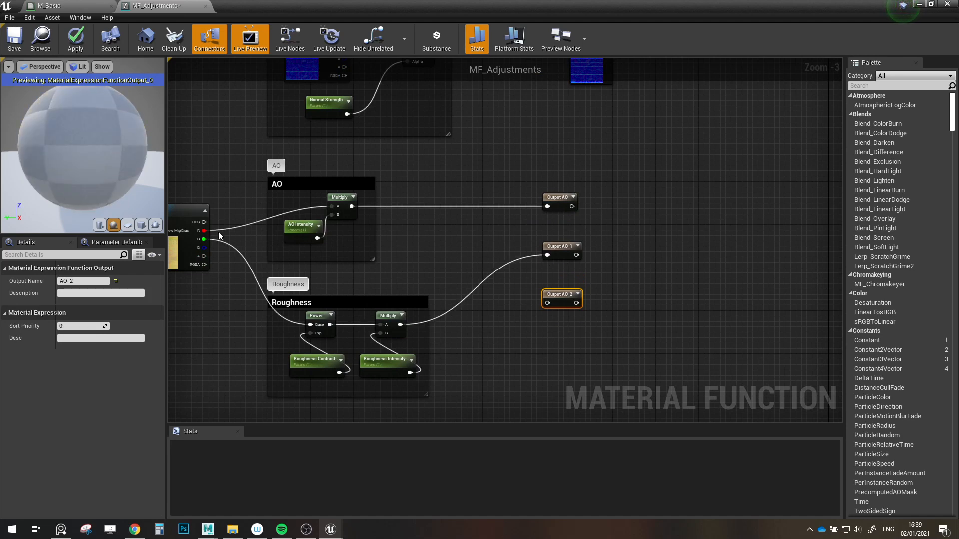
drag(205, 253, 548, 304)
click(80, 280)
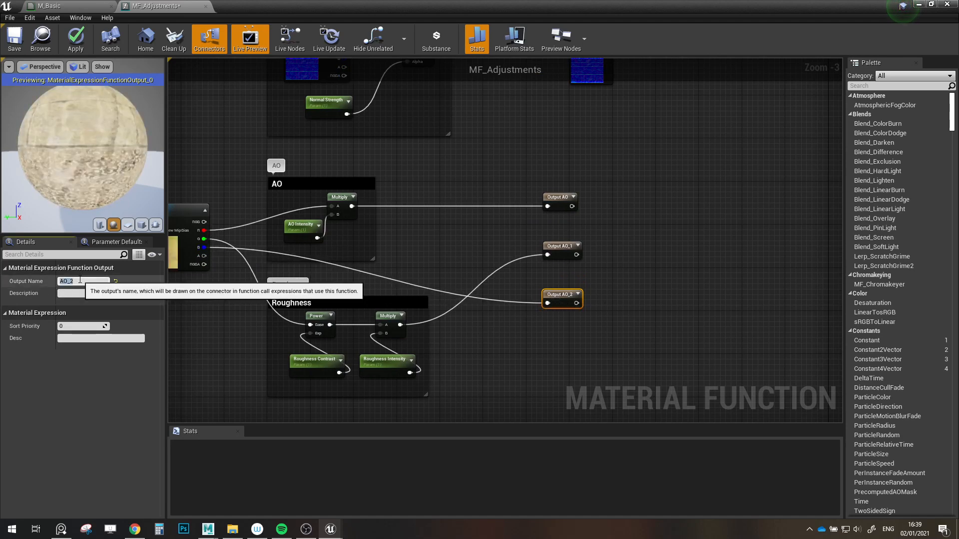
text(Metallic)
key(Return)
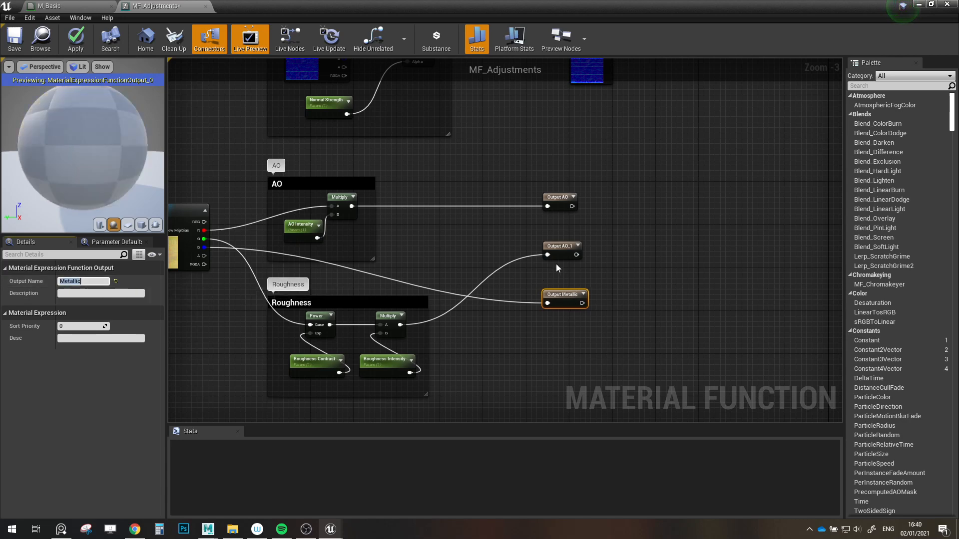
- Rename the output fed by the Roughness group's Multiply as Roughness
click(558, 245)
click(83, 282)
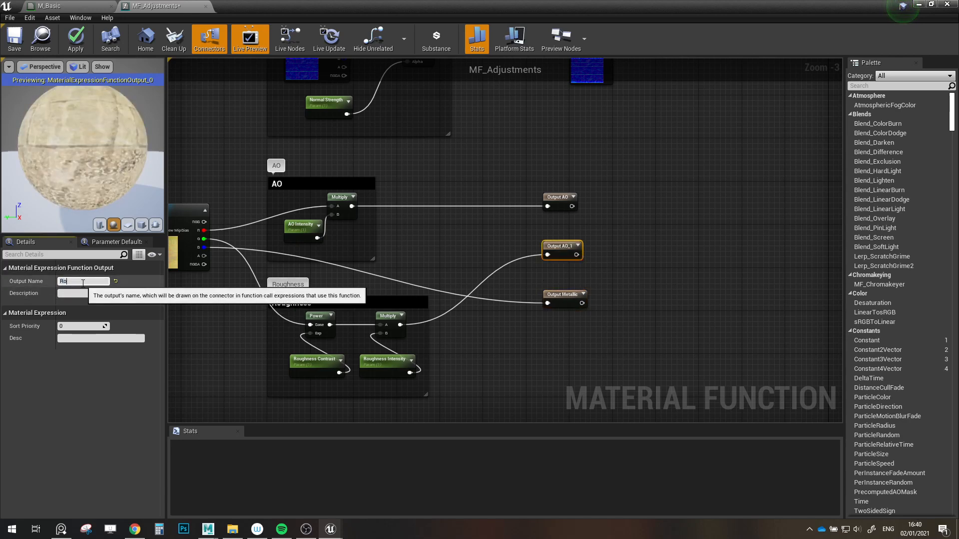
text(Roughness)
key(Return)
click(673, 274)
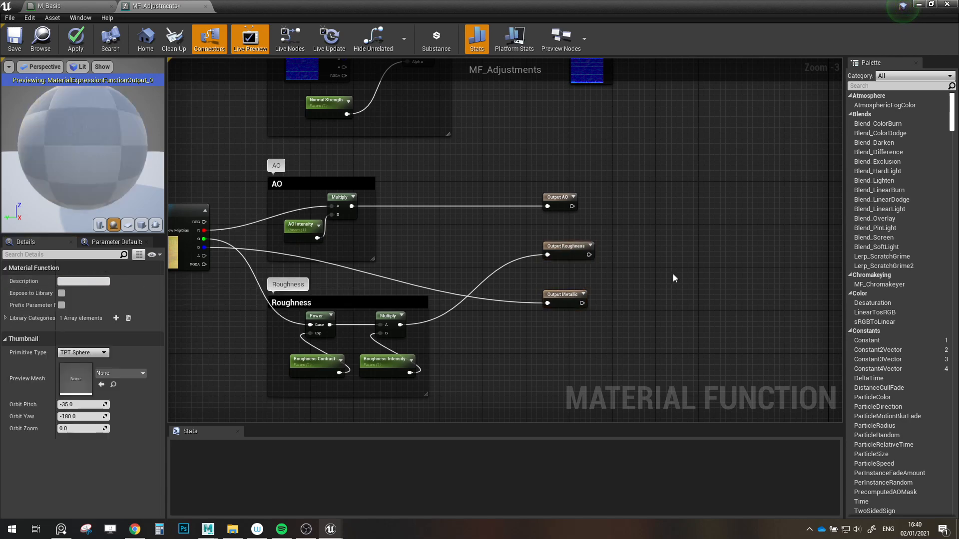
- Add a FunctionInput node in front of the Albedo group and set its input type to Texture 2D
scroll(658, 274, down, 1)
right_drag(658, 274, 614, 366)
scroll(593, 226, up, 2)
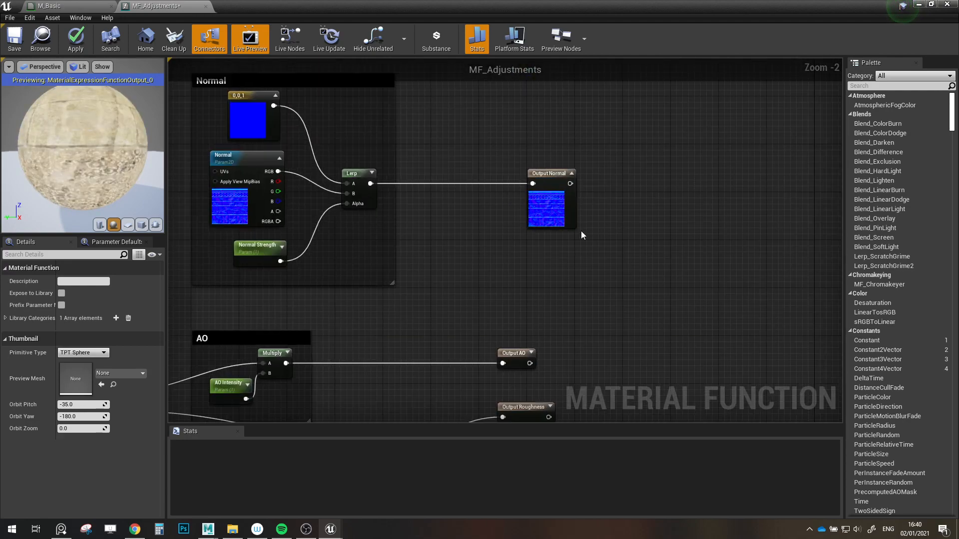
scroll(571, 280, down, 3)
right_drag(567, 311, 575, 326)
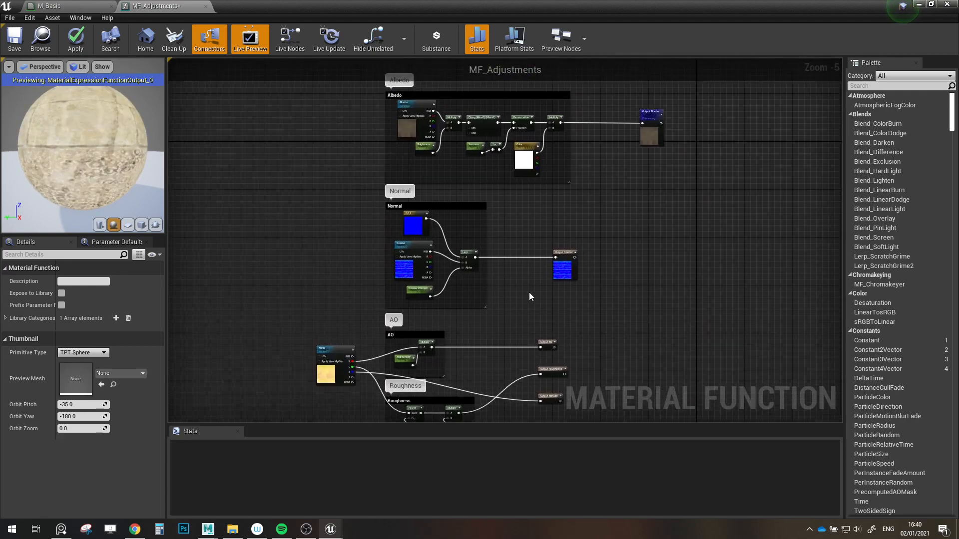
scroll(435, 218, up, 3)
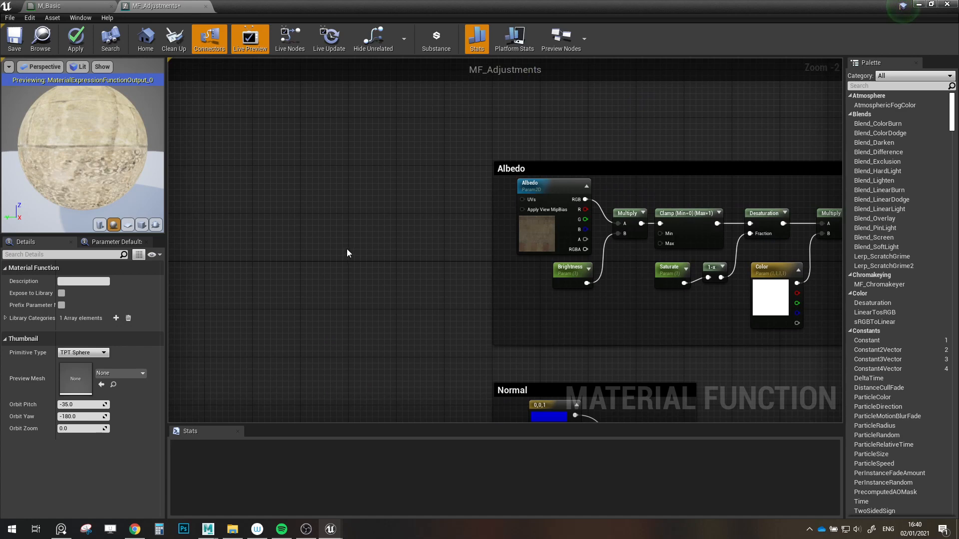
right_click(346, 244)
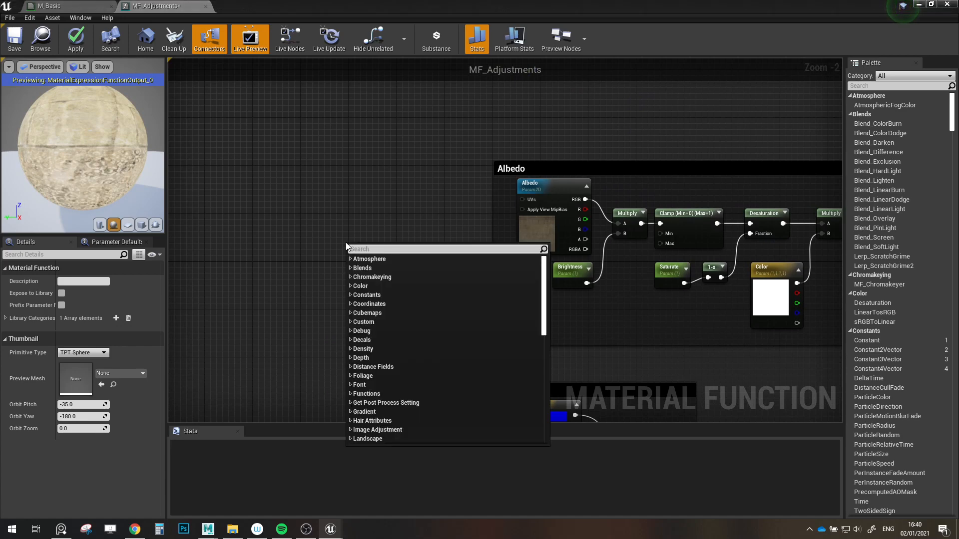
text(input)
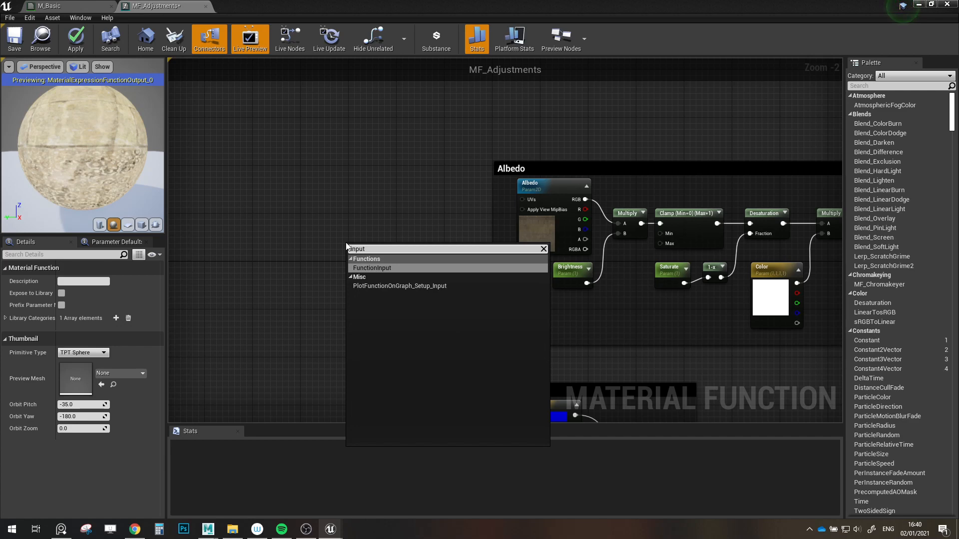
click(410, 270)
scroll(421, 291, up, 1)
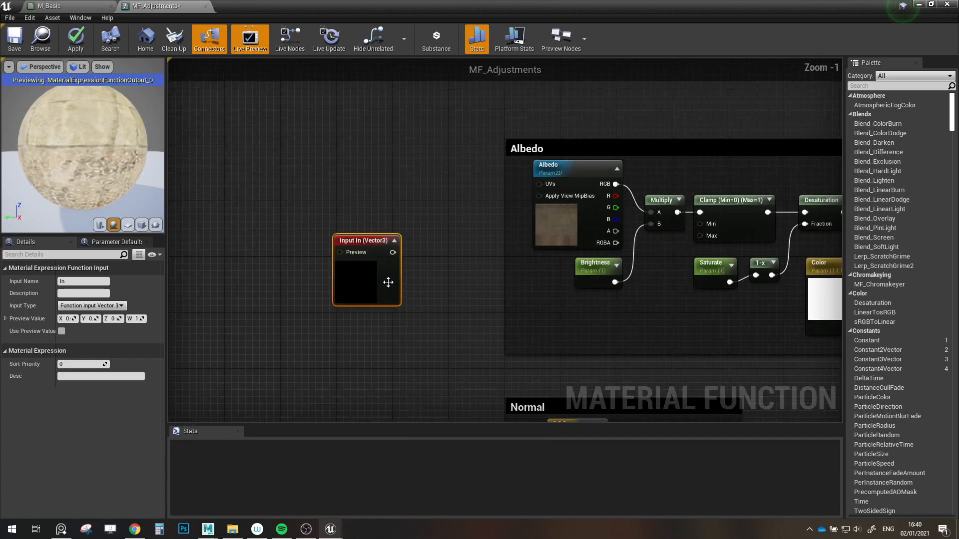
drag(388, 278, 416, 274)
click(121, 305)
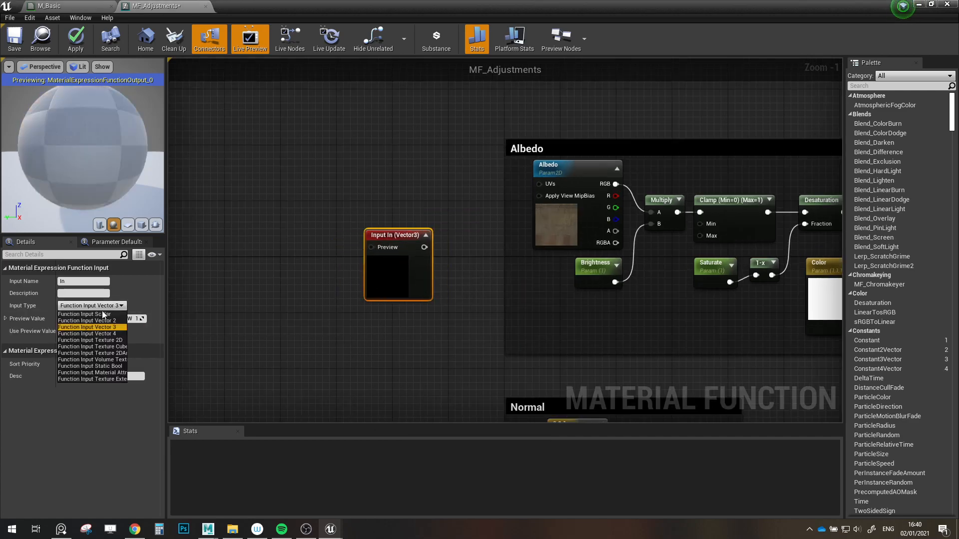
click(128, 341)
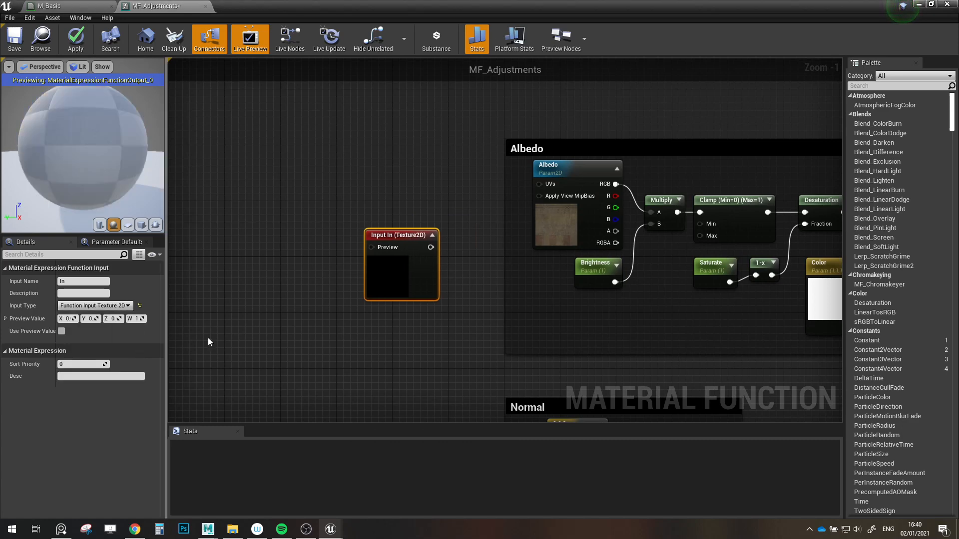
- Move the Albedo texture node out of its group, place the Texture2D input node beside it and try a link from the input
drag(560, 243, 295, 226)
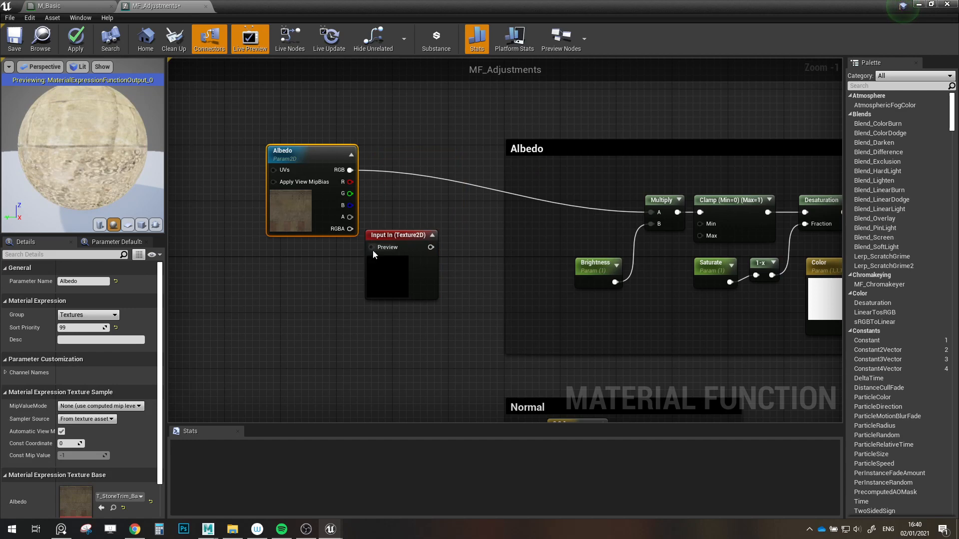
drag(402, 238, 423, 205)
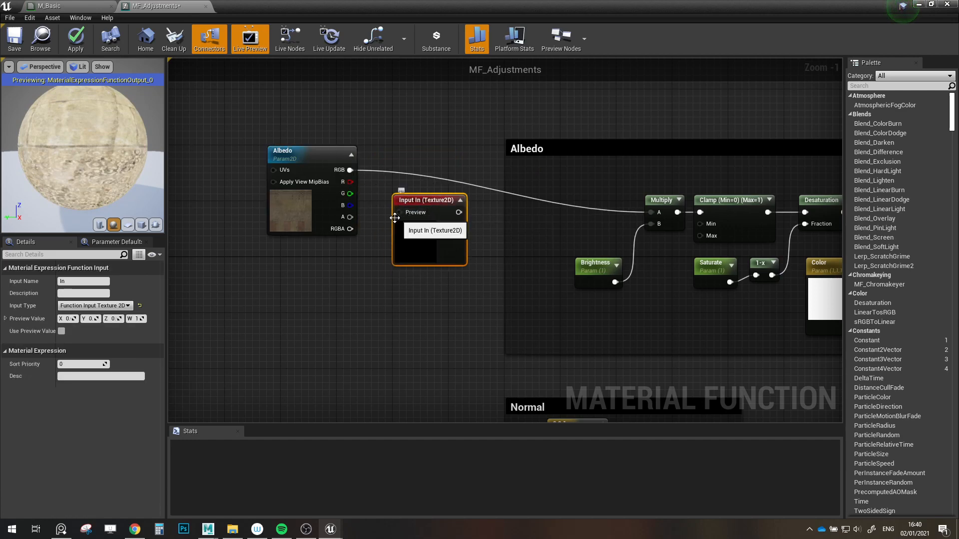
click(325, 207)
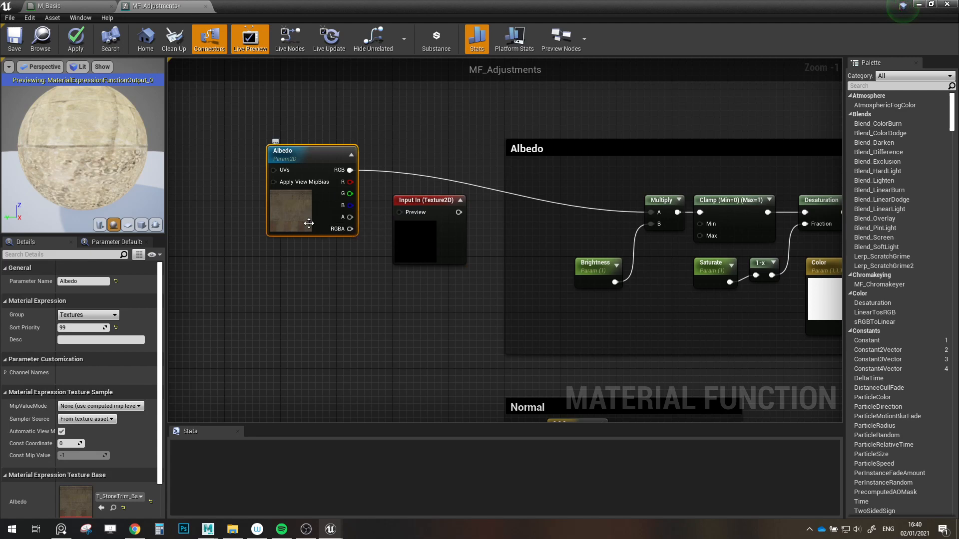
right_click(309, 223)
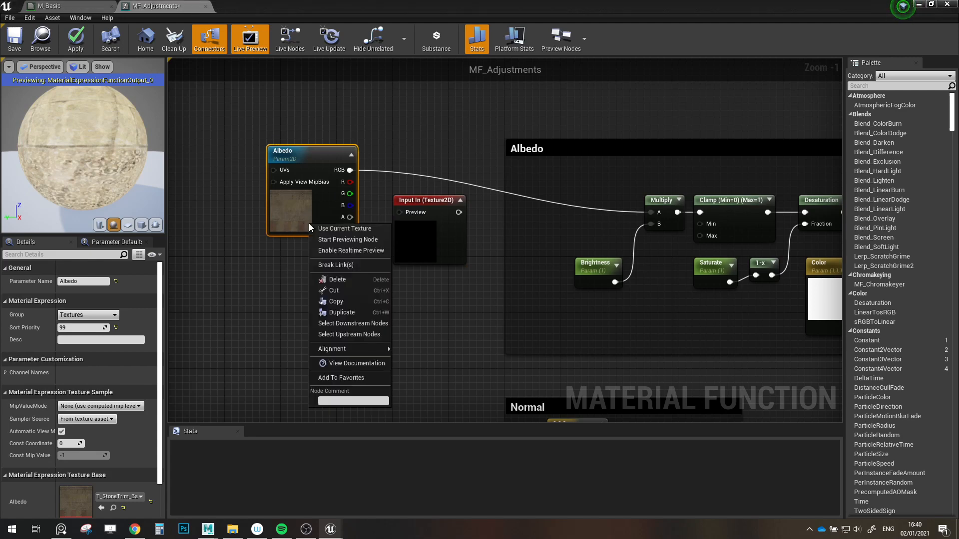
click(291, 268)
click(420, 252)
drag(420, 252, 433, 259)
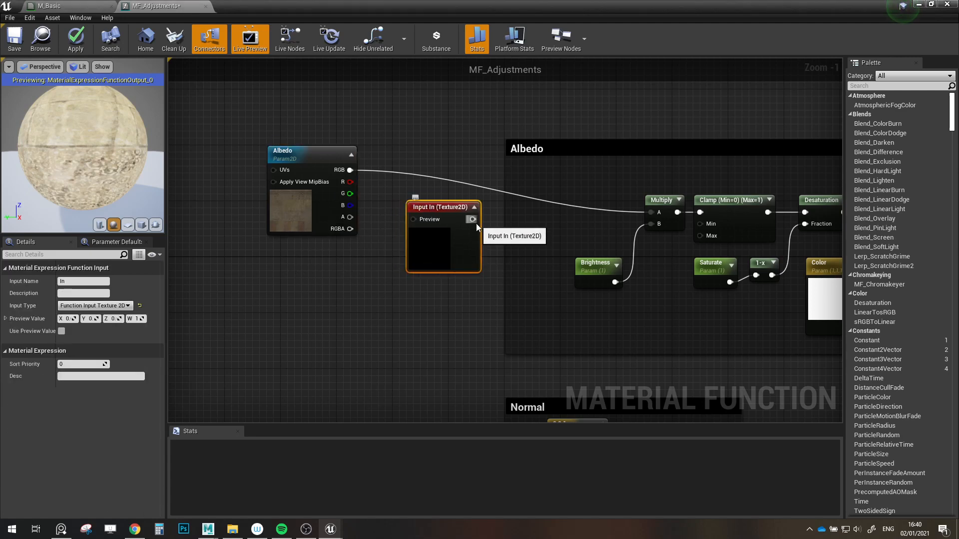
drag(472, 220, 406, 319)
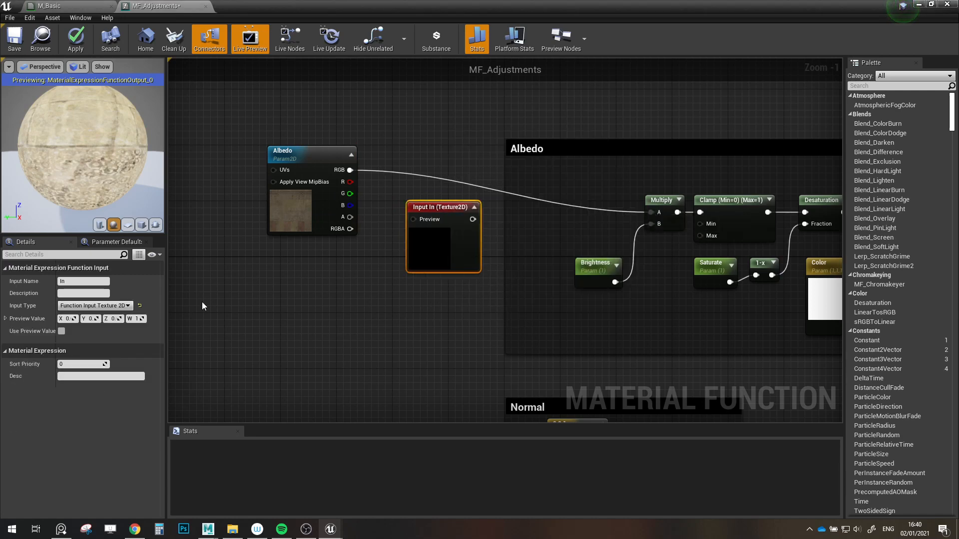
- Change the input node's type to Texture Cube and place the node below the Albedo texture node
click(120, 305)
click(132, 347)
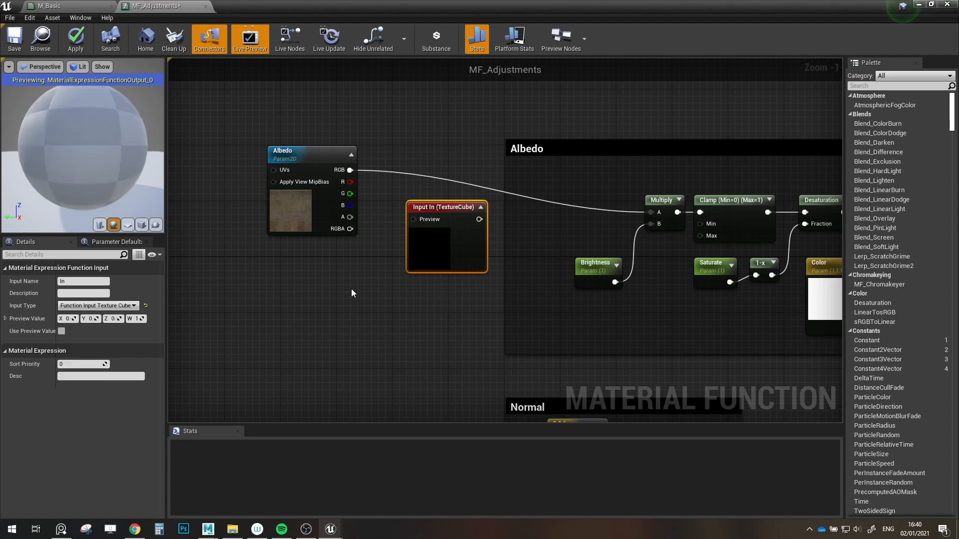
drag(446, 258, 307, 314)
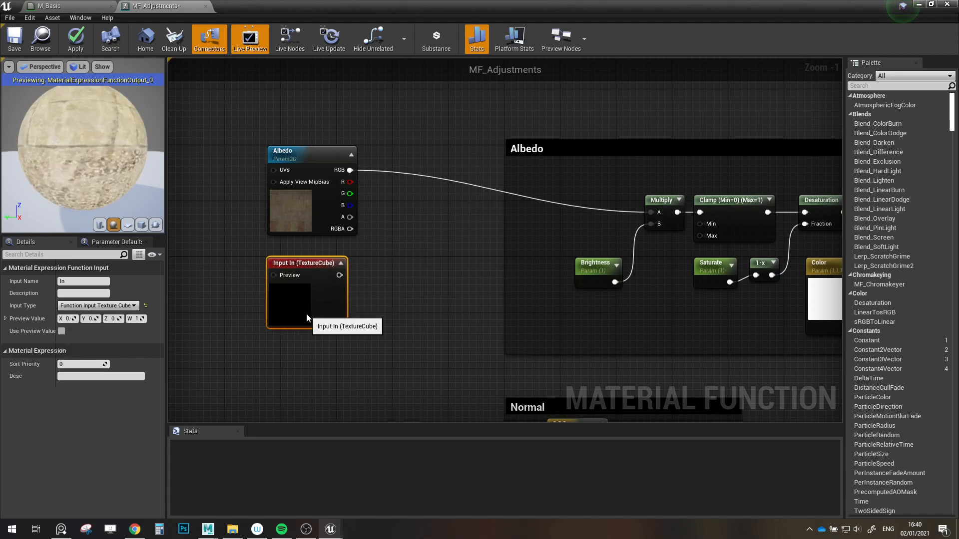
- Return the Albedo texture node to the Albedo group and lower it together with Brightness to line up with the Multiply
drag(311, 230, 597, 238)
drag(582, 236, 582, 264)
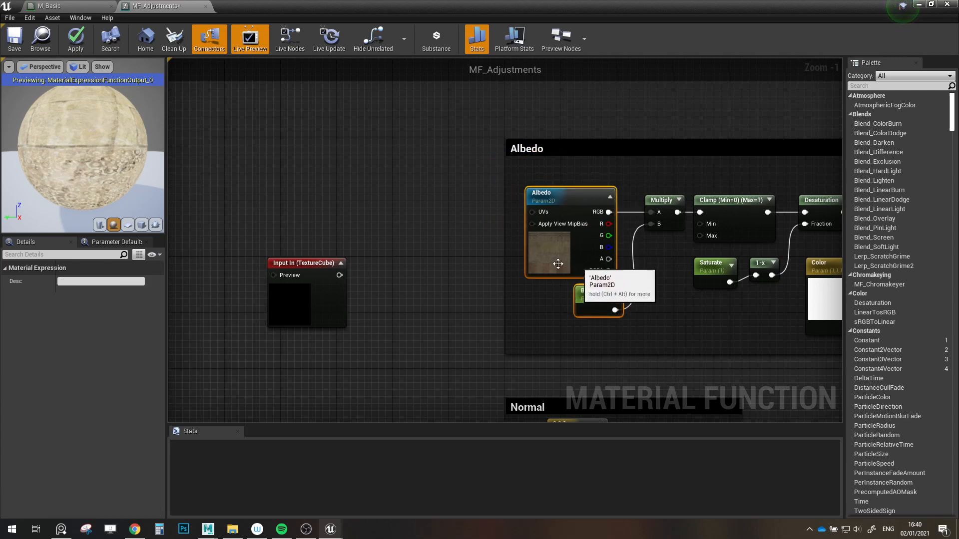
- Set the function input node's type to Texture 2D and move the node farther away from the Albedo group
click(440, 273)
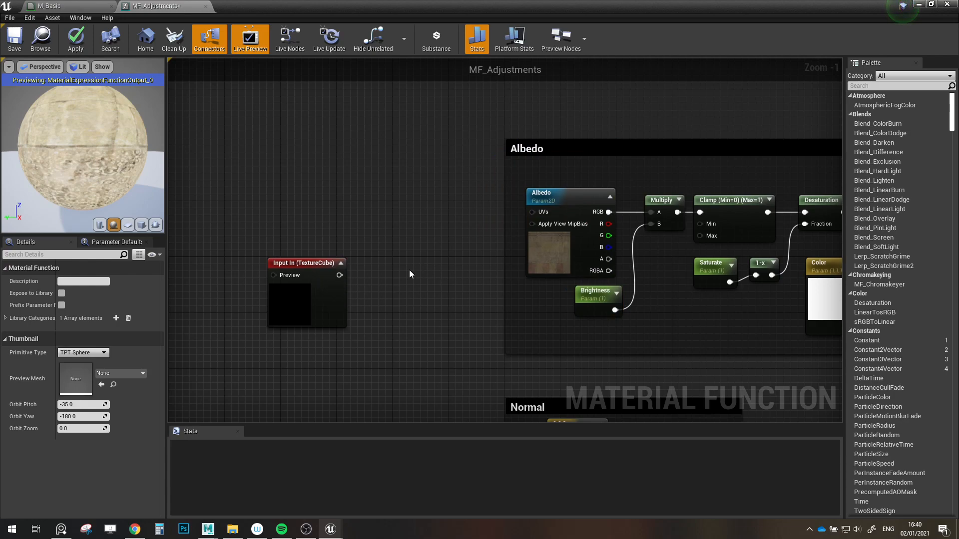
drag(405, 4, 433, 1)
scroll(383, 290, down, 1)
scroll(413, 303, down, 1)
right_drag(413, 303, 425, 145)
scroll(441, 225, down, 2)
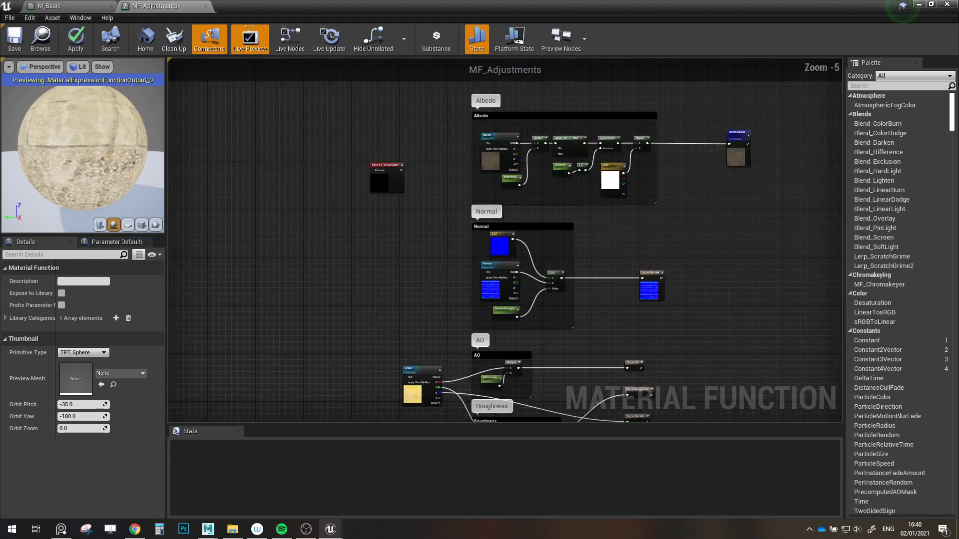
right_drag(444, 235, 430, 323)
scroll(406, 288, up, 5)
drag(362, 280, 408, 237)
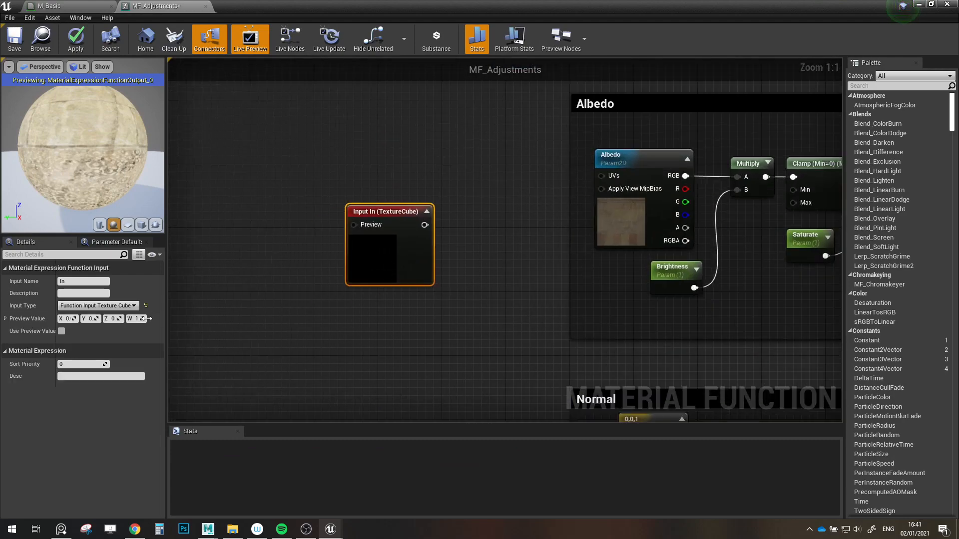
click(133, 306)
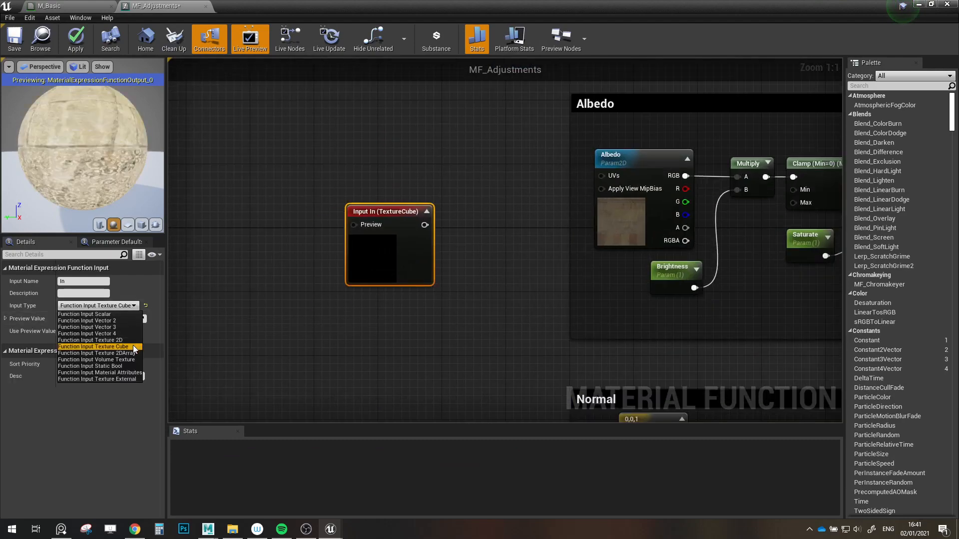
click(124, 340)
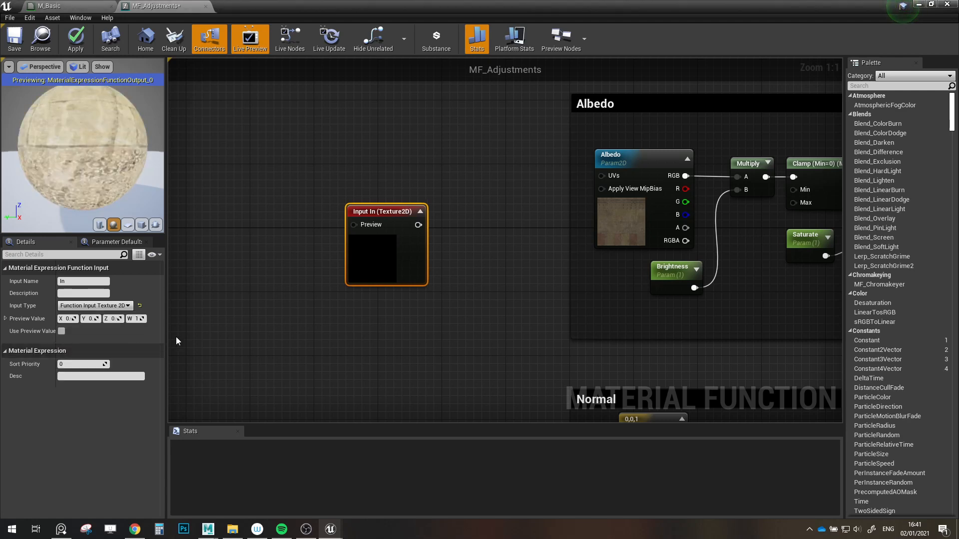
drag(406, 241, 262, 249)
- Try a TextureSampleParameter2D node between the function input and the Albedo group, and delete it
right_click(415, 240)
text(te)
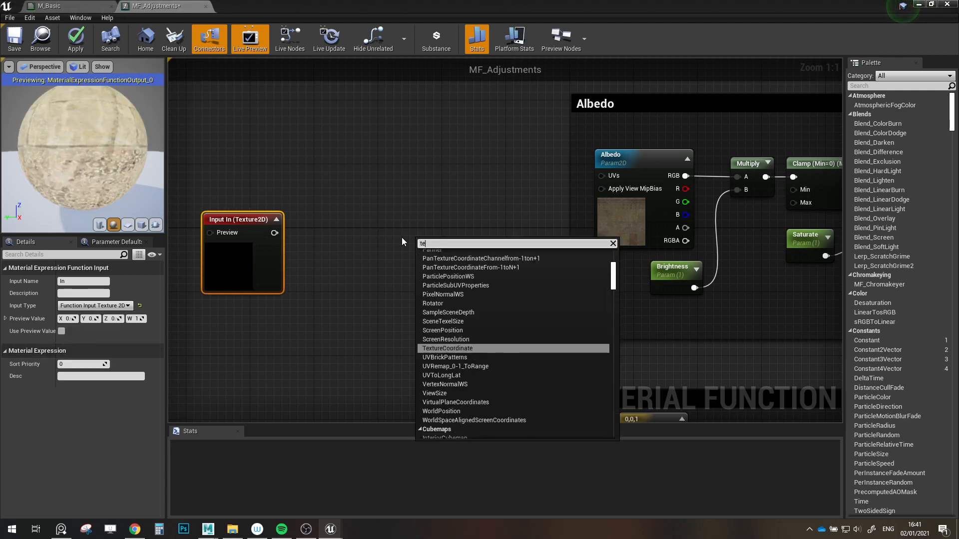
text(xture2)
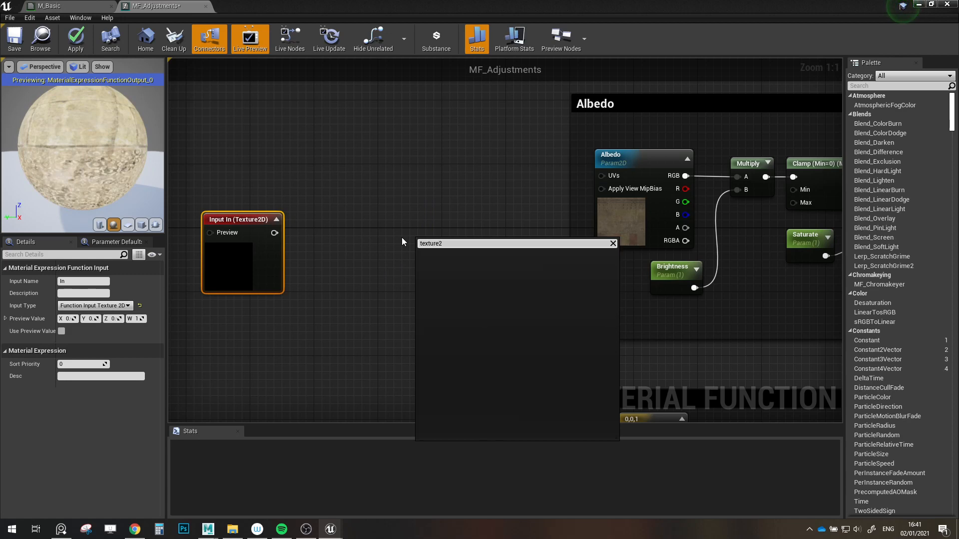
key(BackSpace)
scroll(558, 379, down, 6)
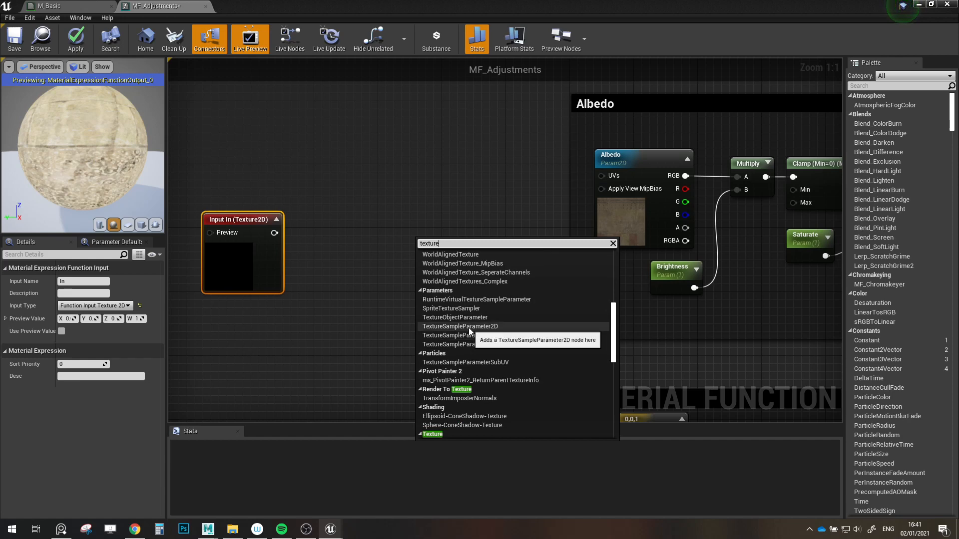
click(468, 327)
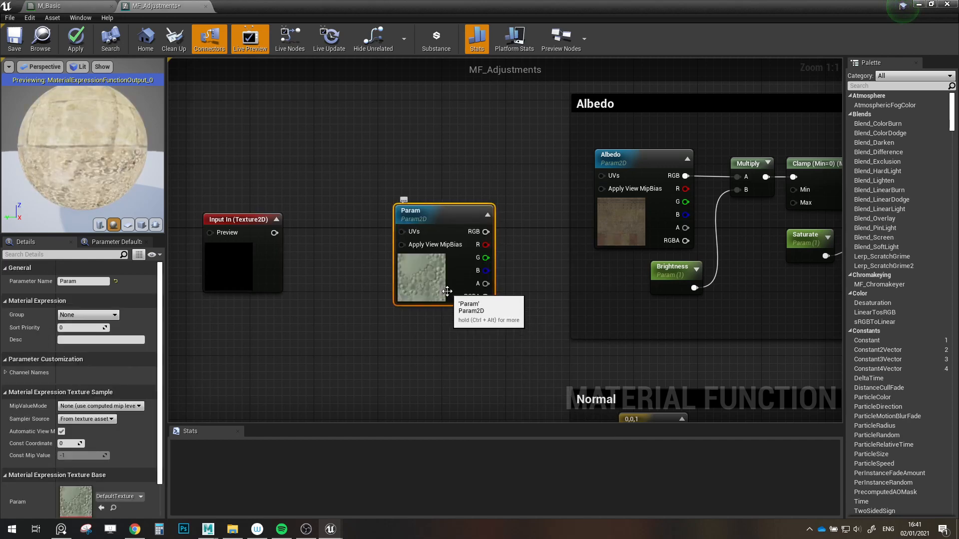
key(Delete)
- Bring T_Stone_Tile_BaseColor from the Textures folder into the function graph as a Texture Sample node
click(631, 245)
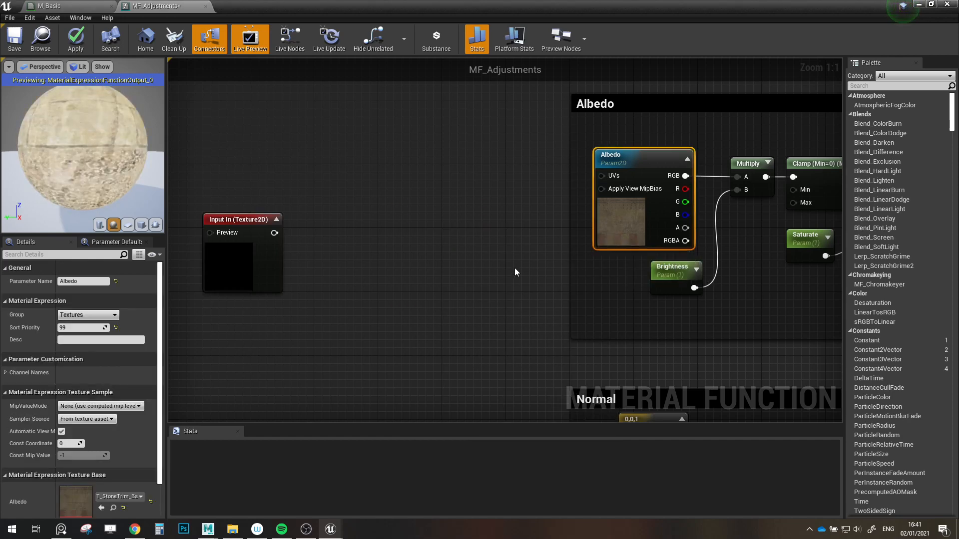
click(474, 280)
drag(468, 7, 468, 53)
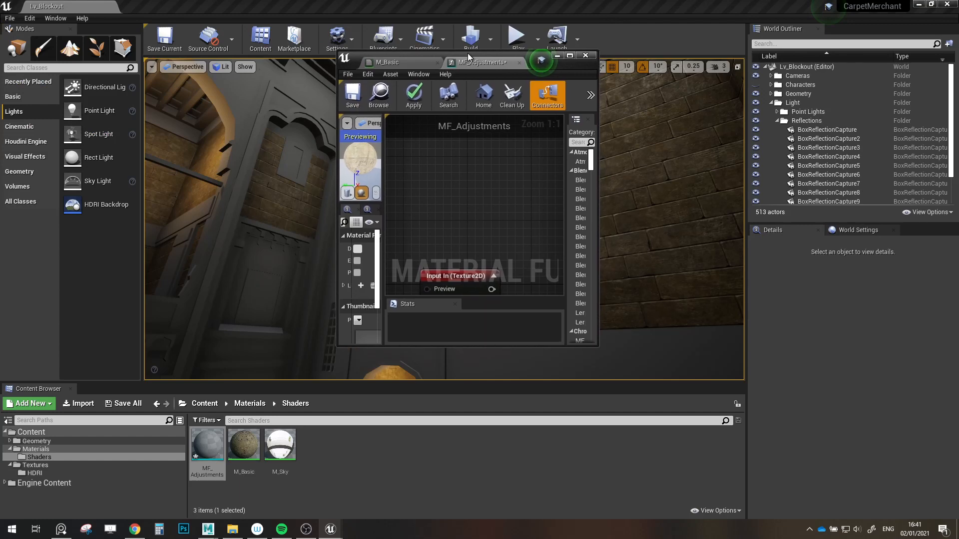
click(35, 465)
drag(244, 445, 469, 224)
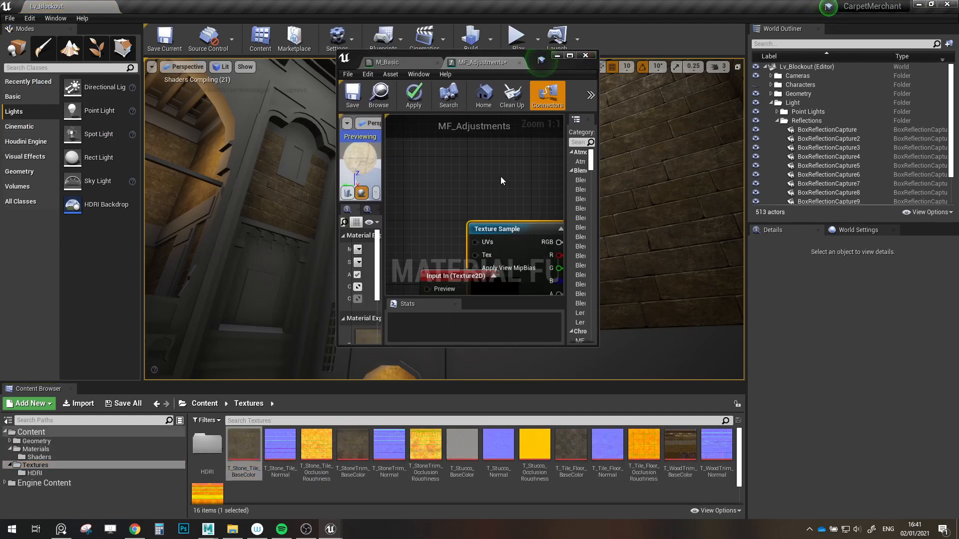
click(571, 56)
- Place the new Texture Sample between the function input and the Albedo group, leaving a gap between the two nodes
scroll(320, 239, down, 1)
right_drag(343, 310, 345, 334)
drag(314, 285, 403, 304)
mouse_move(251, 300)
mouse_down()
mouse_move(270, 277)
mouse_move(265, 292)
mouse_up()
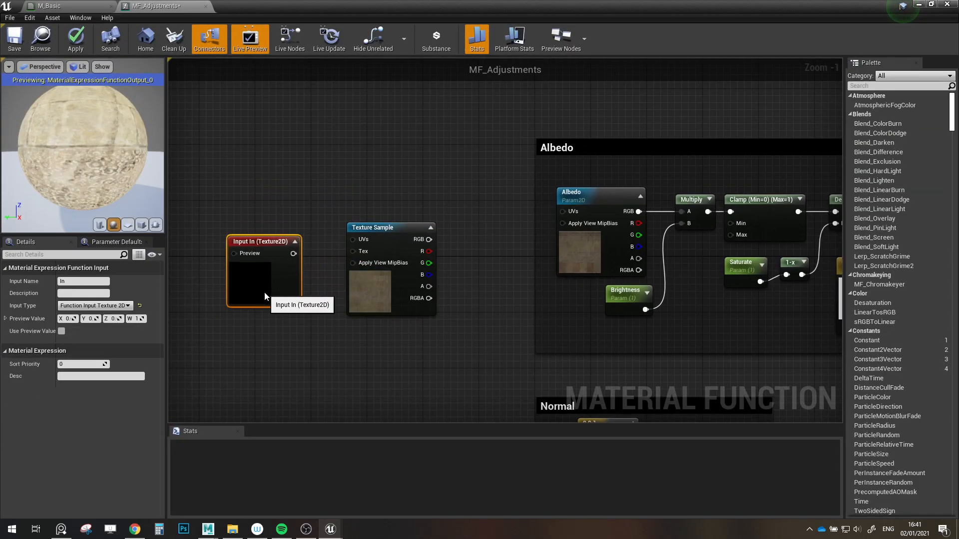
drag(371, 305, 414, 299)
- Change the function input's type to Texture Cube and shift the node slightly toward the Texture Sample
click(278, 292)
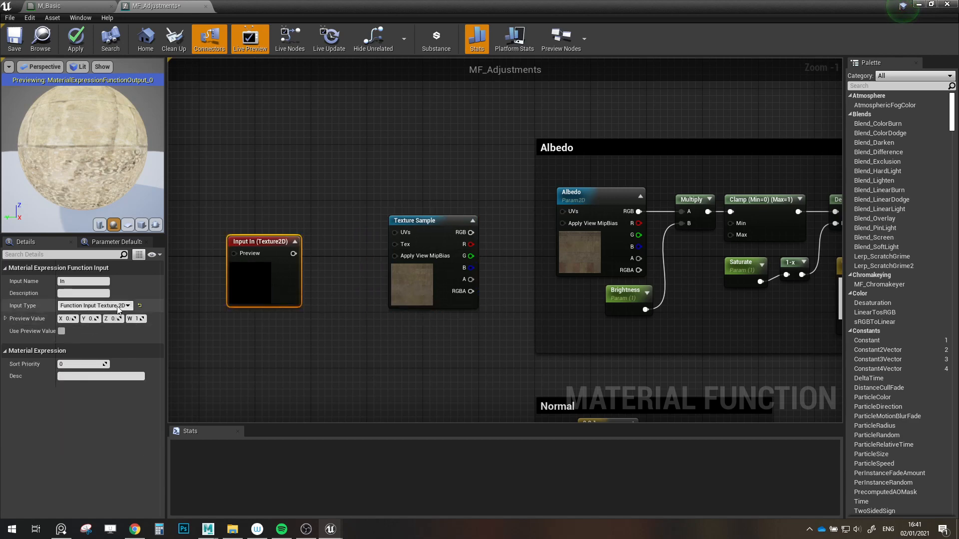
click(95, 305)
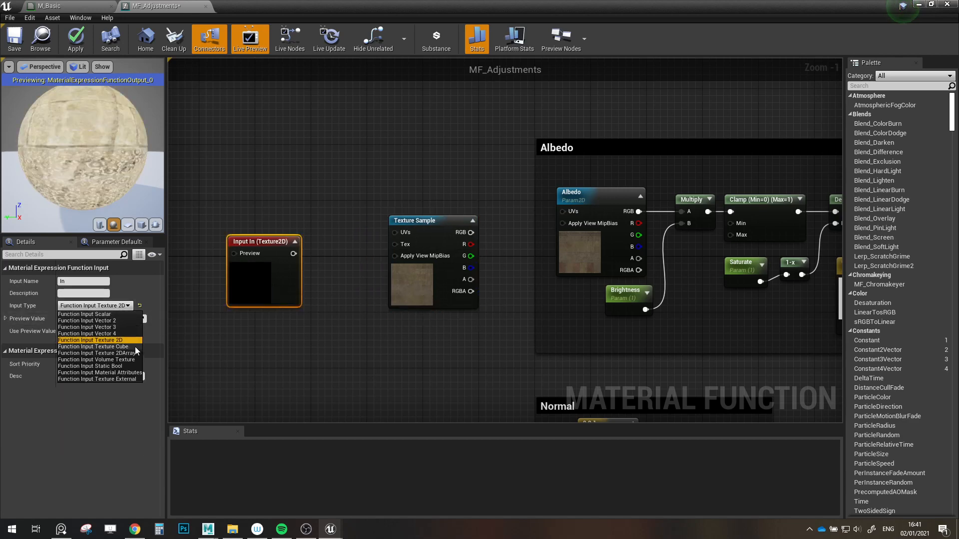
click(135, 347)
right_drag(271, 337, 348, 342)
drag(364, 308, 385, 308)
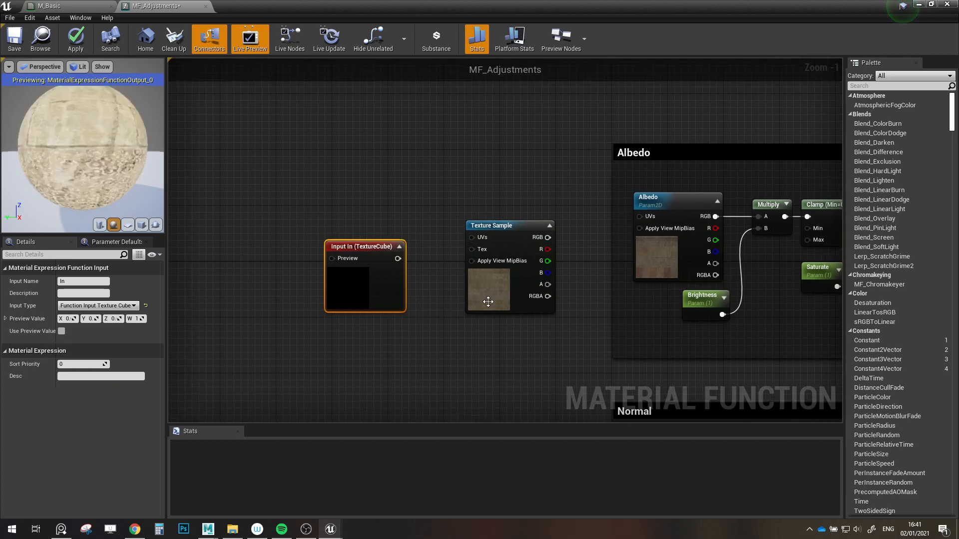
- Duplicate the Texture Sample, place the copy in front of the function input and convert it to a Texture Object
click(488, 302)
key(ctrl+w)
drag(523, 375, 242, 277)
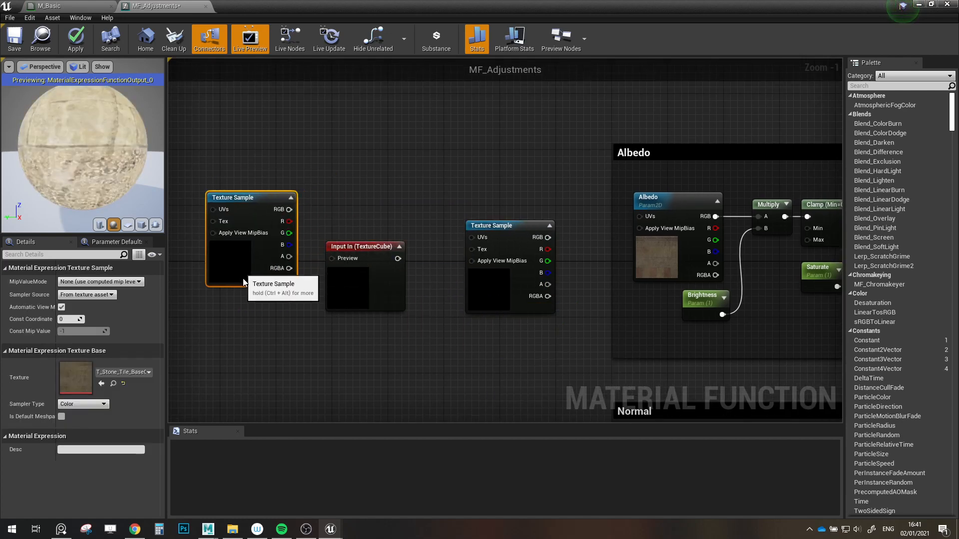
right_click(243, 280)
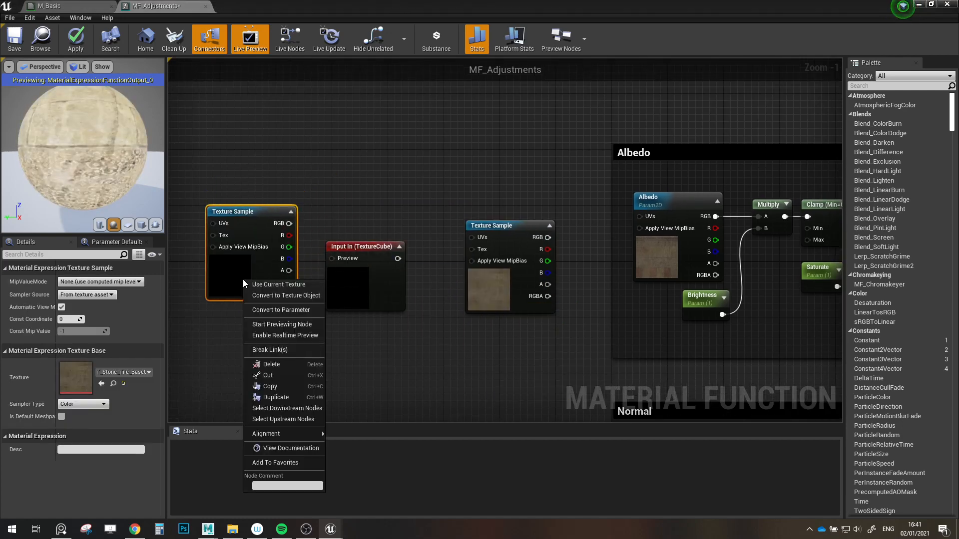
click(305, 298)
- Set the function input to Texture 2D, feed the Texture Object into its Preview and link its output to the sample's Tex
drag(261, 223, 358, 248)
click(357, 248)
click(125, 305)
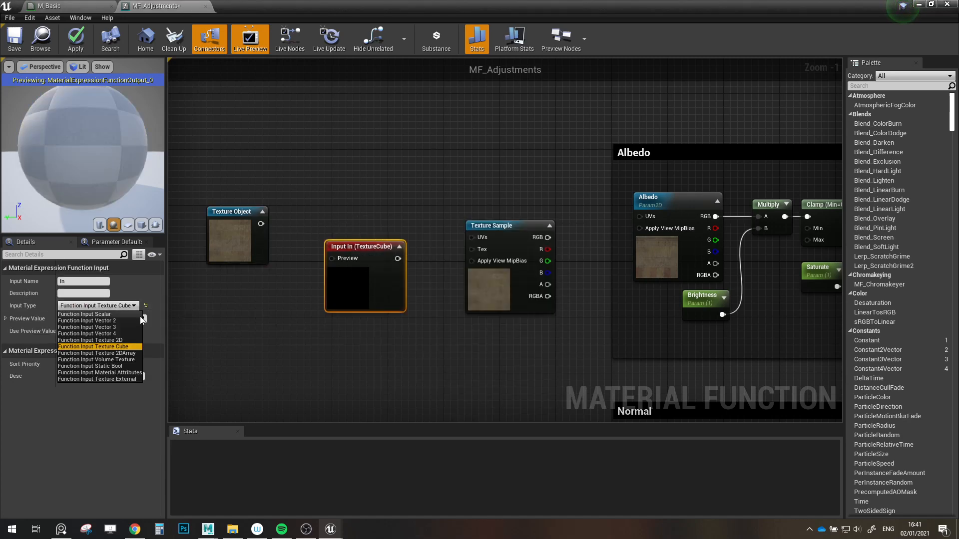
click(121, 340)
drag(331, 258, 261, 224)
drag(391, 258, 475, 248)
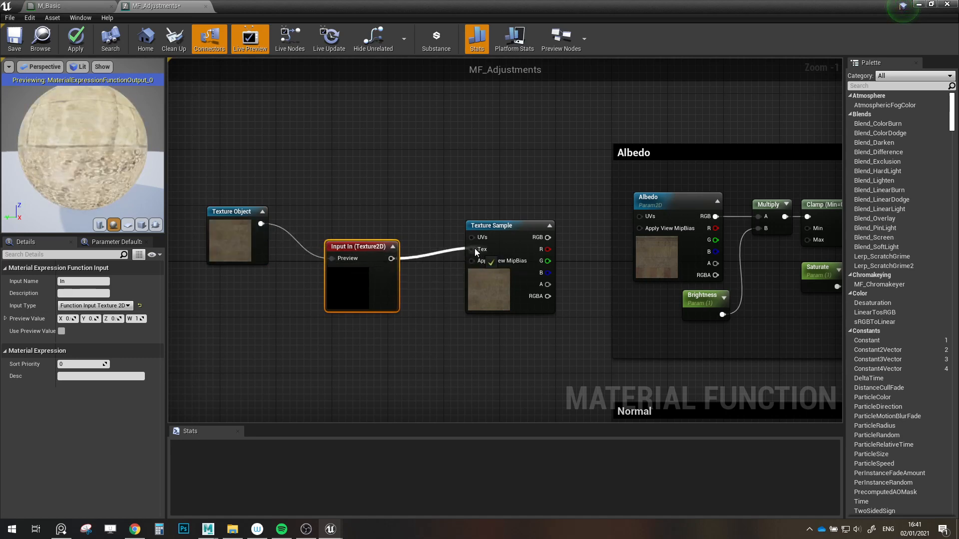
- Line up the Texture Object and function input close to the Texture Sample and name the input Albedo
drag(360, 247, 413, 229)
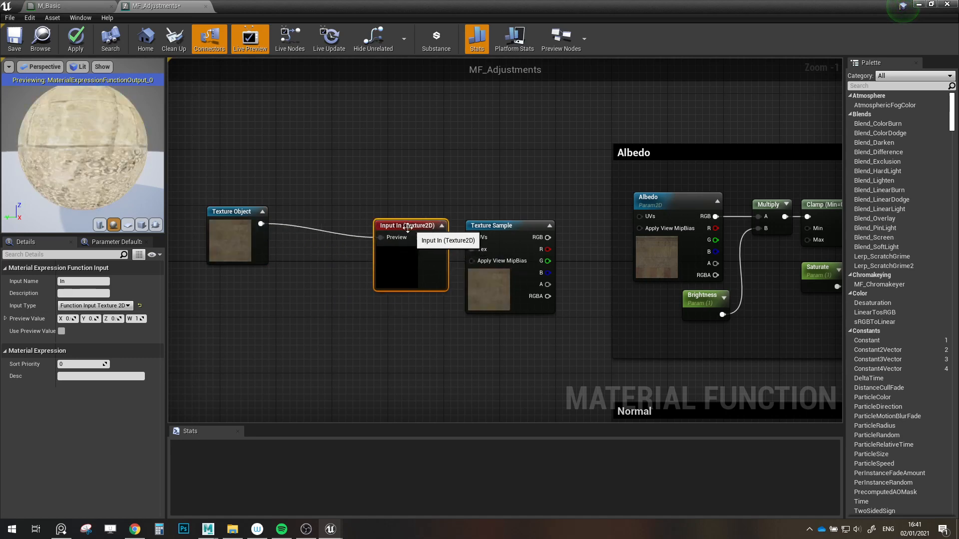
drag(237, 243, 328, 257)
click(387, 263)
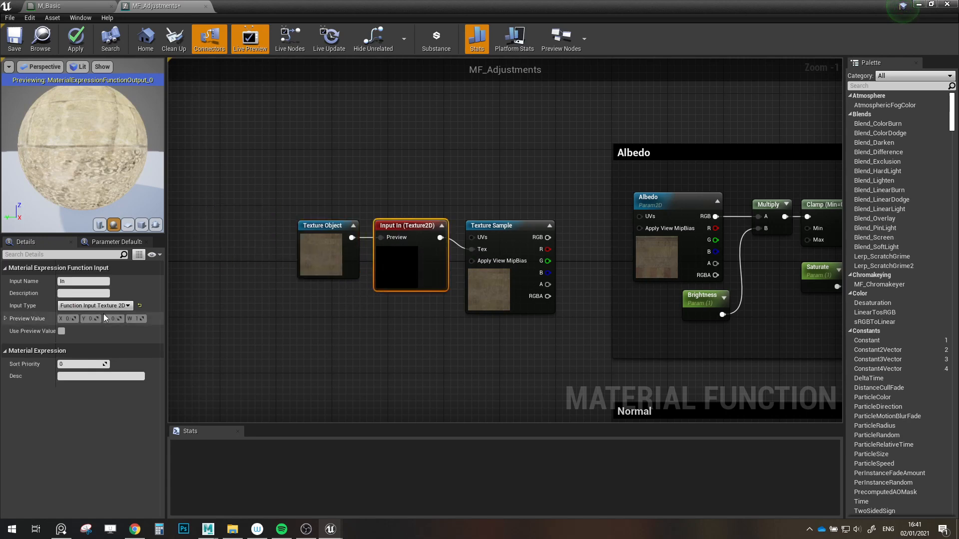
click(80, 281)
text(Albedo)
key(Return)
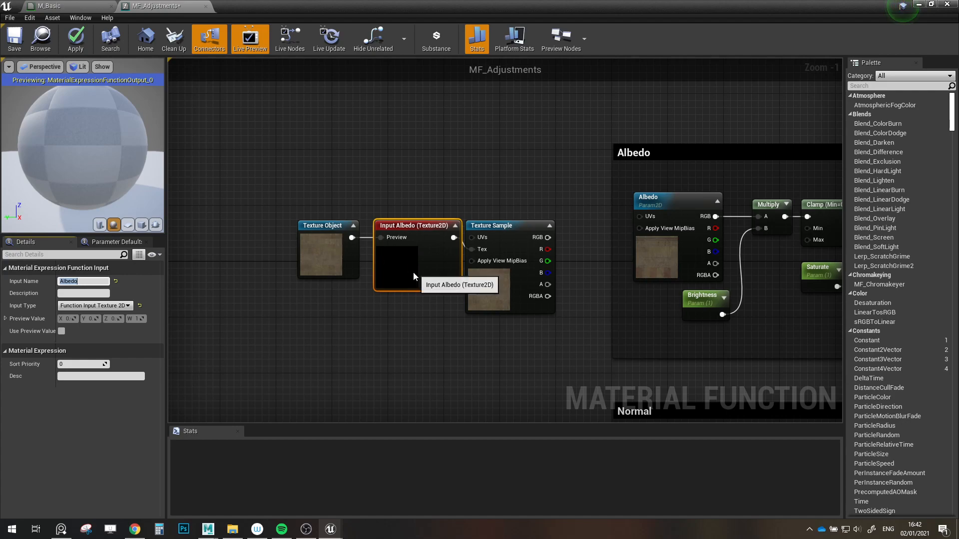
- Copy the Texture Object, Albedo input and Texture Sample chain and place the copy beside the Normal group
click(395, 361)
right_drag(395, 361, 361, 227)
scroll(382, 298, down, 2)
scroll(362, 191, up, 2)
scroll(361, 226, down, 2)
drag(357, 230, 487, 170)
scroll(398, 313, down, 1)
right_drag(398, 312, 397, 222)
click(391, 239)
key(ctrl+v)
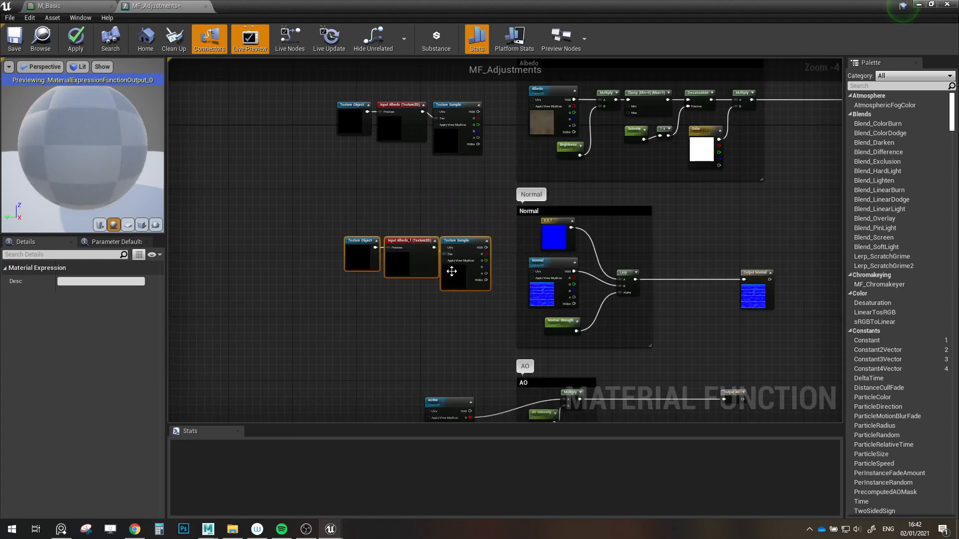
drag(465, 281, 440, 261)
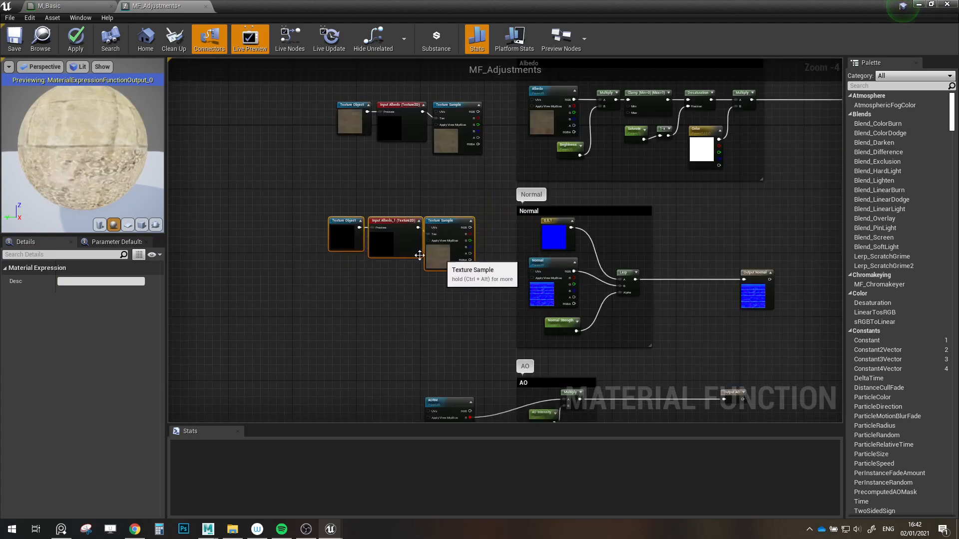
- Rename the copied function input beside the Normal group to Normal
click(374, 253)
click(84, 281)
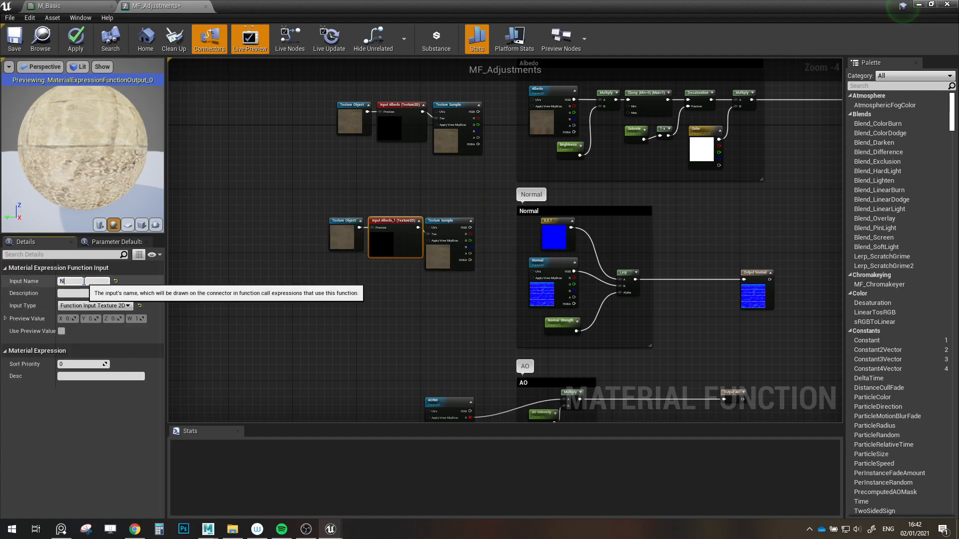
text(Normal)
key(Return)
- Float the function editor above the content browser and assign T_Stone_Tile_Normal to the Normal input's Texture Object
double_click(441, 6)
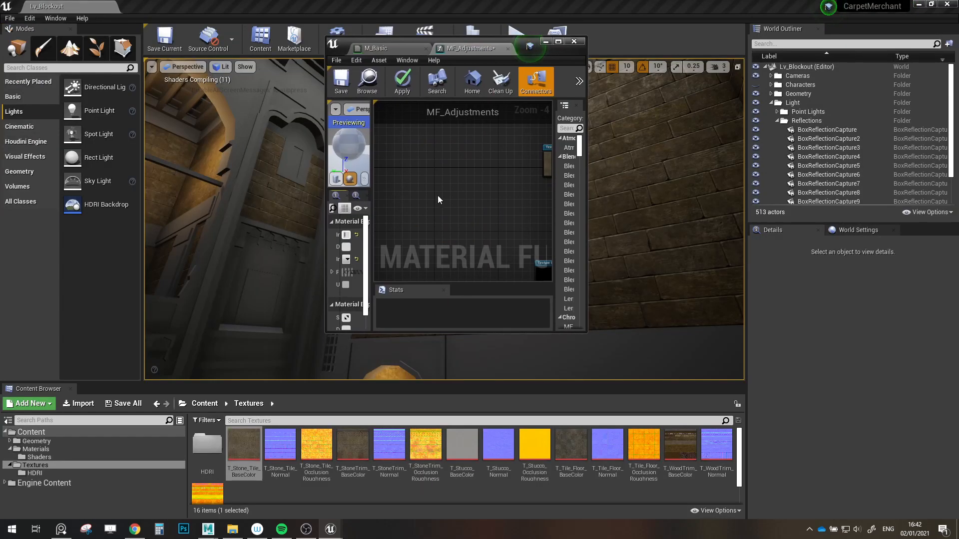
drag(586, 334, 781, 407)
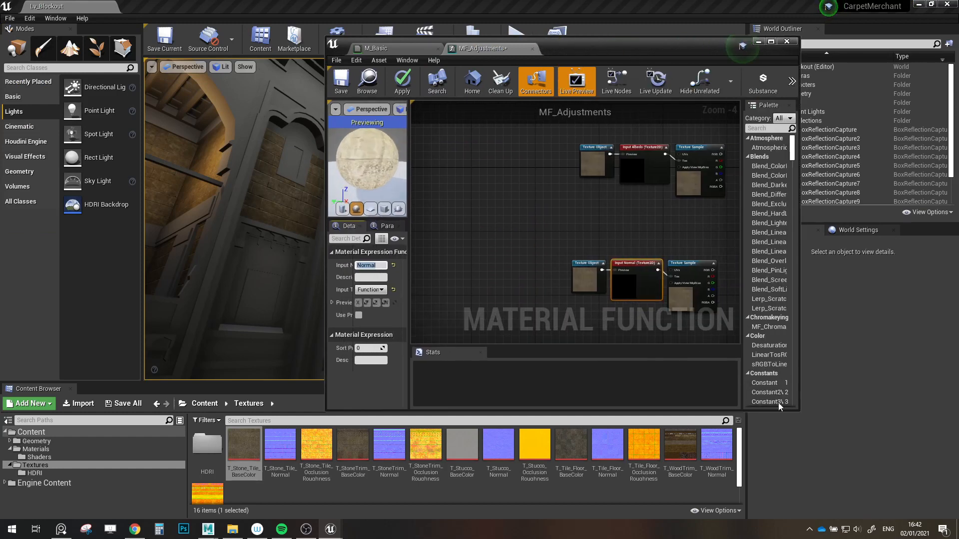
key(Home)
click(507, 239)
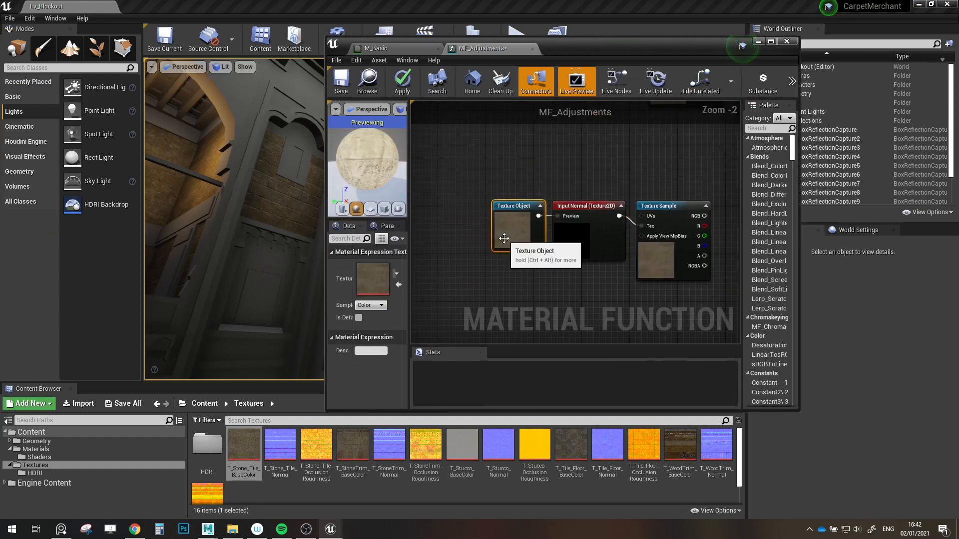
drag(279, 445, 371, 289)
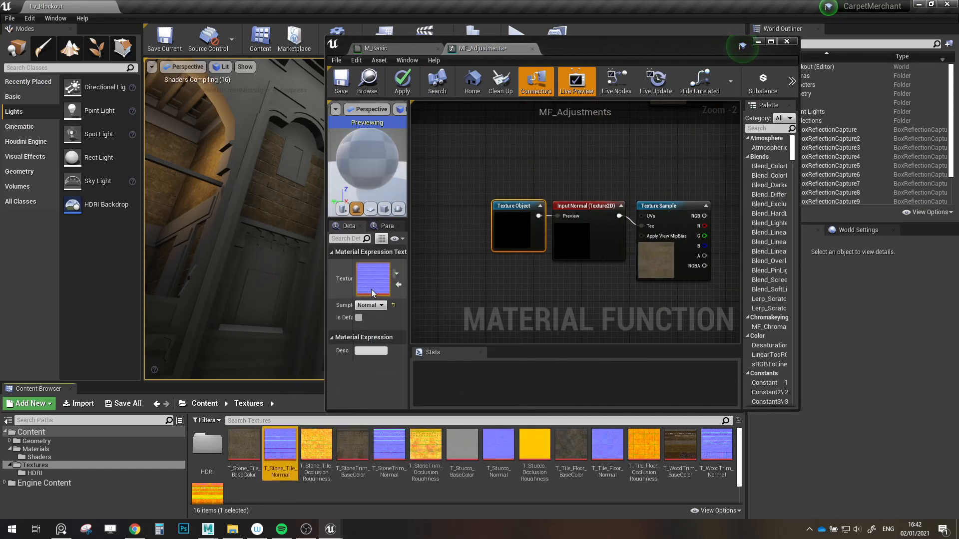
- Copy the Normal input chain of three nodes and place the copy just above the AORM texture node
scroll(572, 290, down, 3)
scroll(571, 286, down, 3)
drag(534, 286, 600, 257)
right_drag(561, 320, 528, 236)
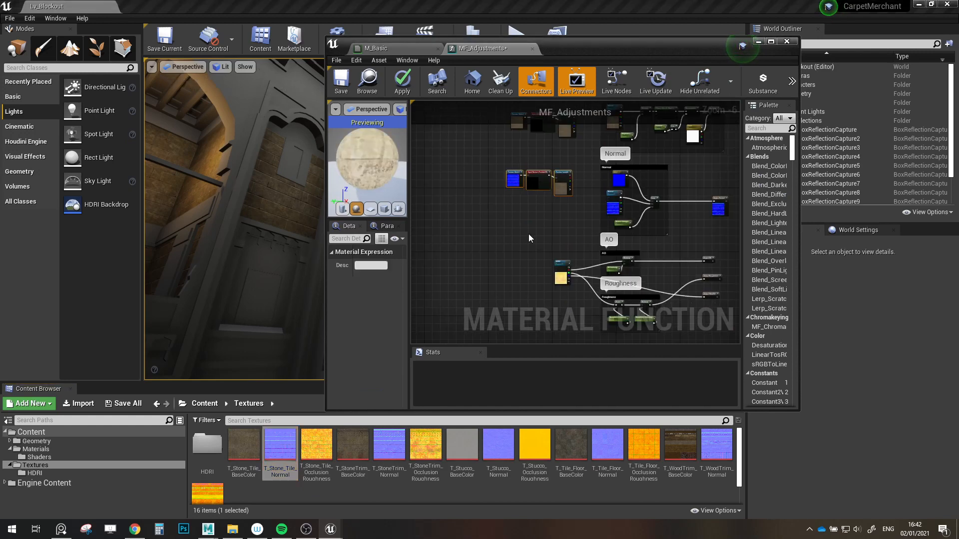
scroll(529, 236, up, 3)
click(528, 237)
key(ctrl+v)
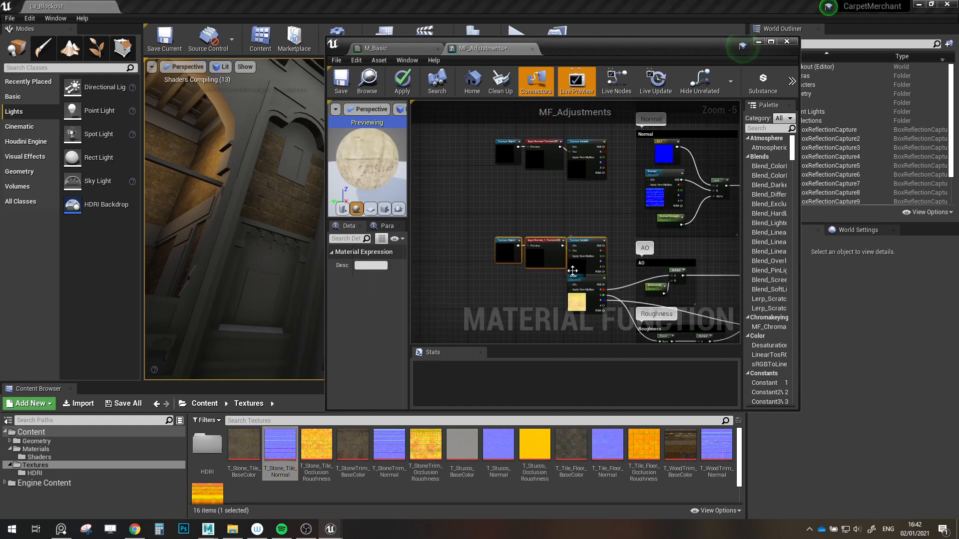
drag(573, 271, 572, 245)
- Assign the T_Stone_Tile Occlusion Roughness texture to the Texture Object of the chain above the AORM node
click(520, 271)
scroll(519, 234, up, 1)
click(507, 229)
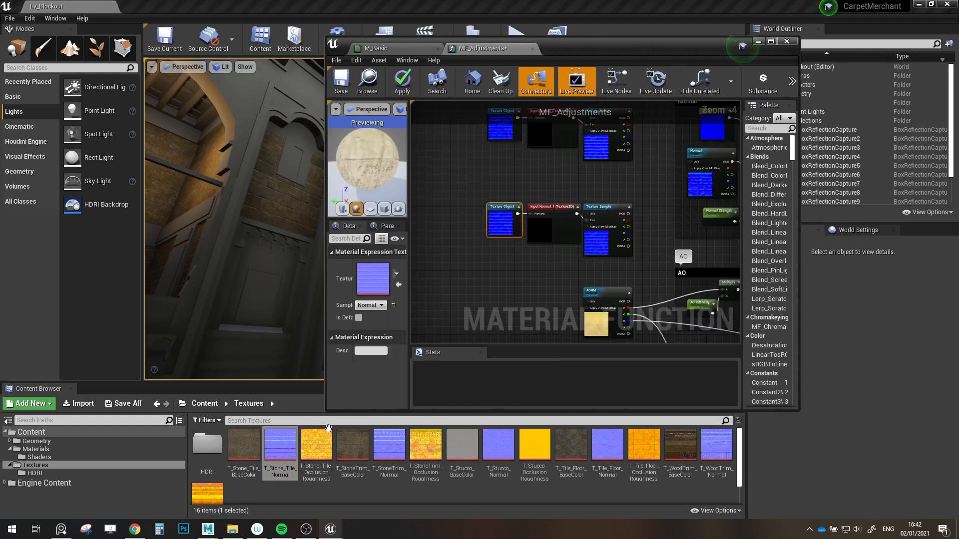
drag(328, 428, 373, 281)
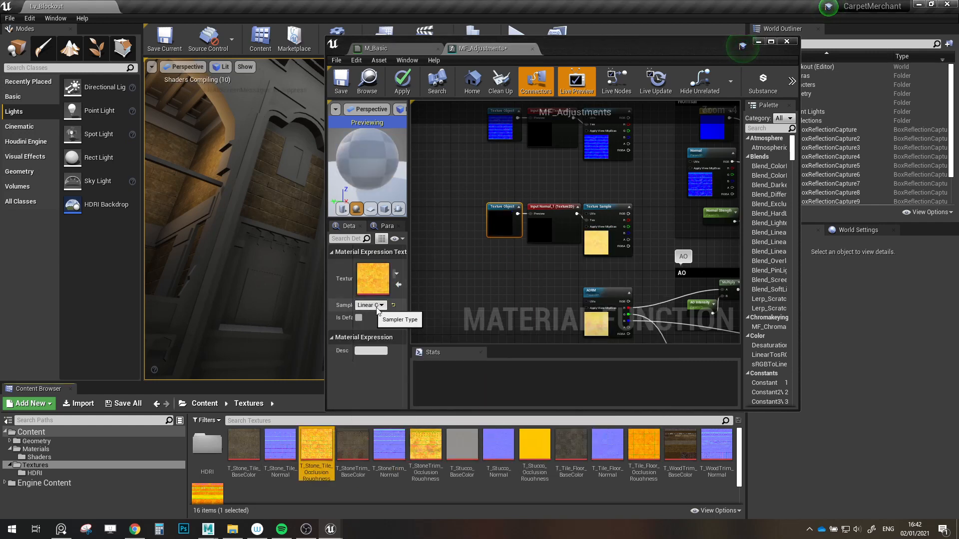
scroll(559, 256, up, 2)
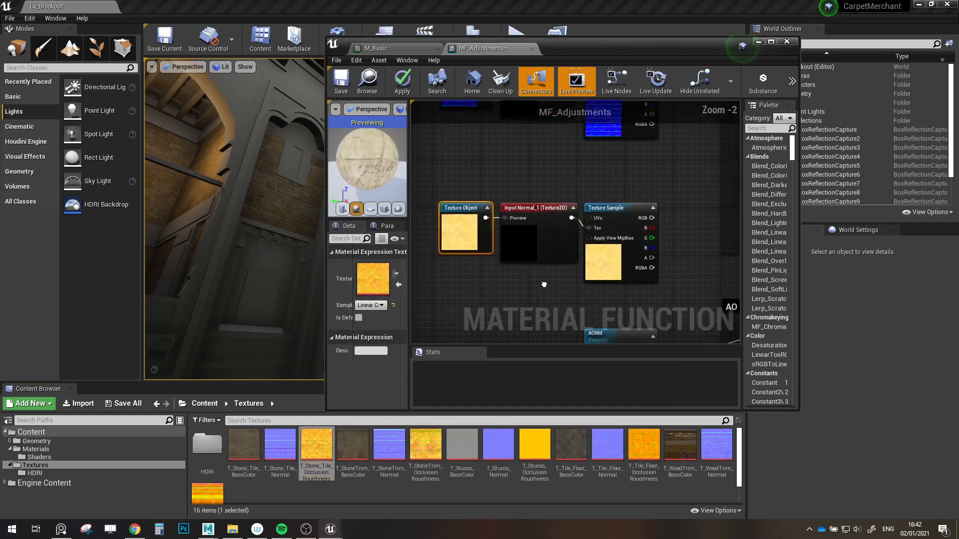
- Maximize the function editor and rename the function input of the occlusion/roughness chain to Mask
click(772, 42)
scroll(525, 157, up, 1)
click(355, 285)
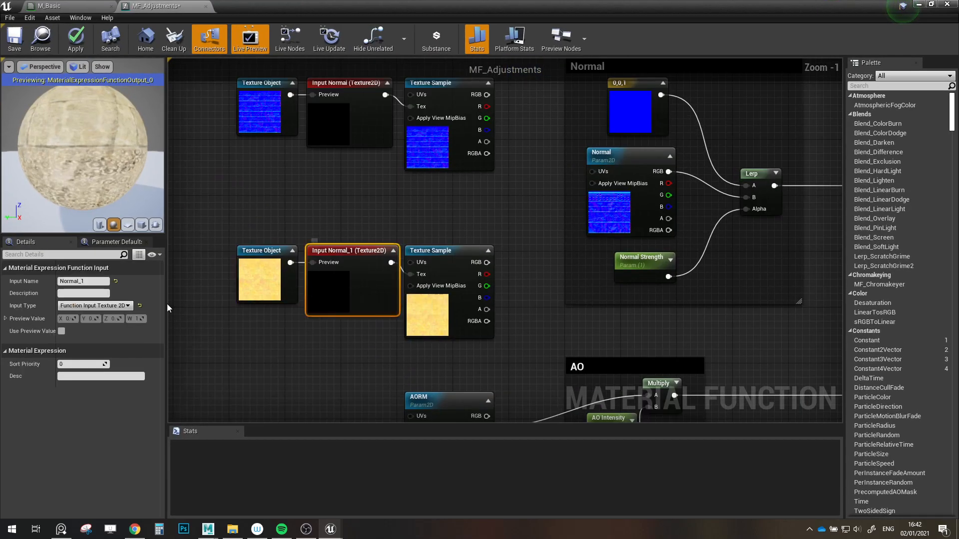
click(96, 282)
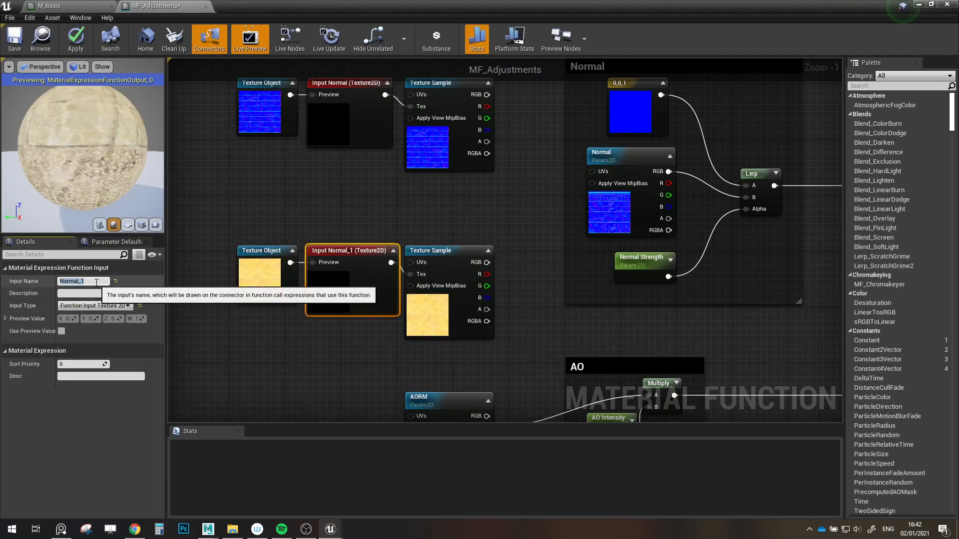
key(Return)
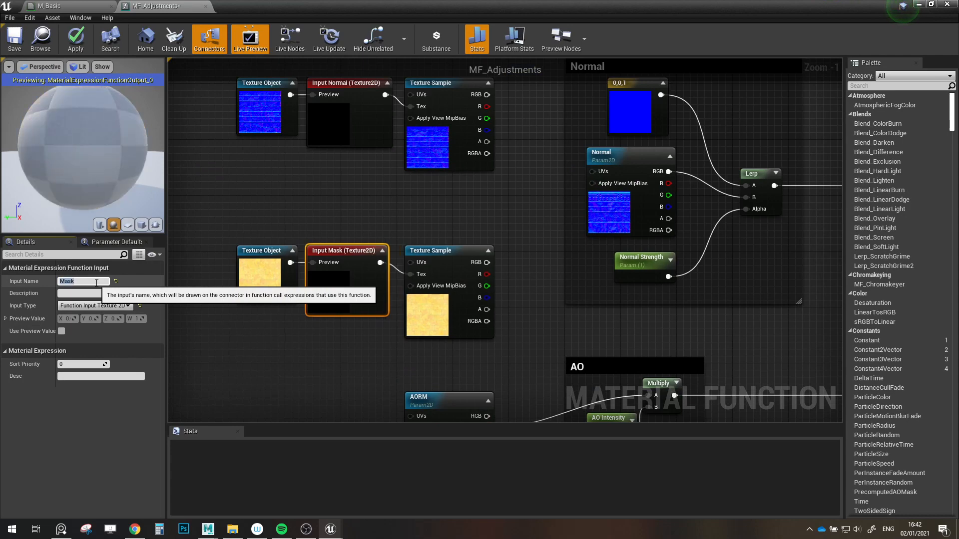
click(381, 361)
- Delete the Albedo parameter node and connect the Albedo chain's Texture Sample RGB output to input A of the first Multiply
scroll(354, 343, down, 2)
right_drag(355, 343, 403, 373)
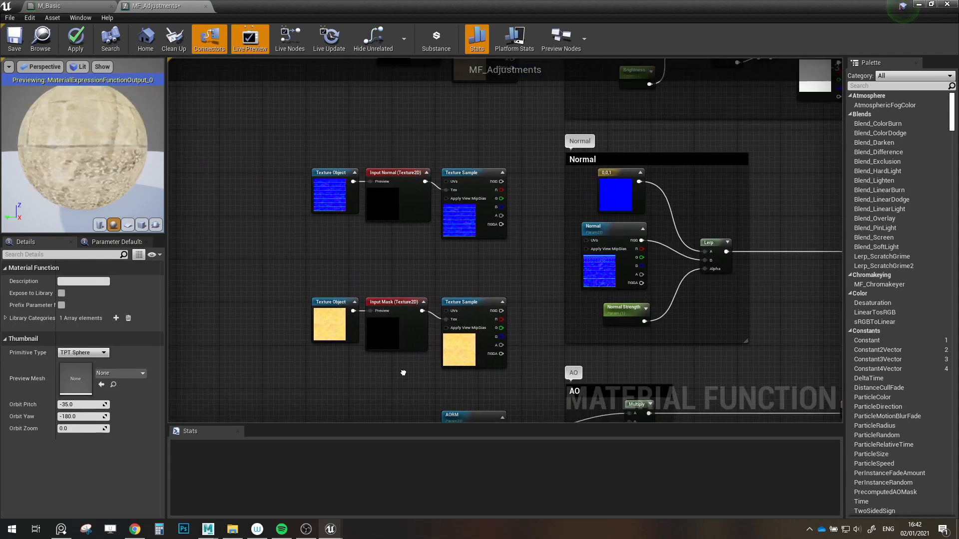
scroll(410, 314, down, 2)
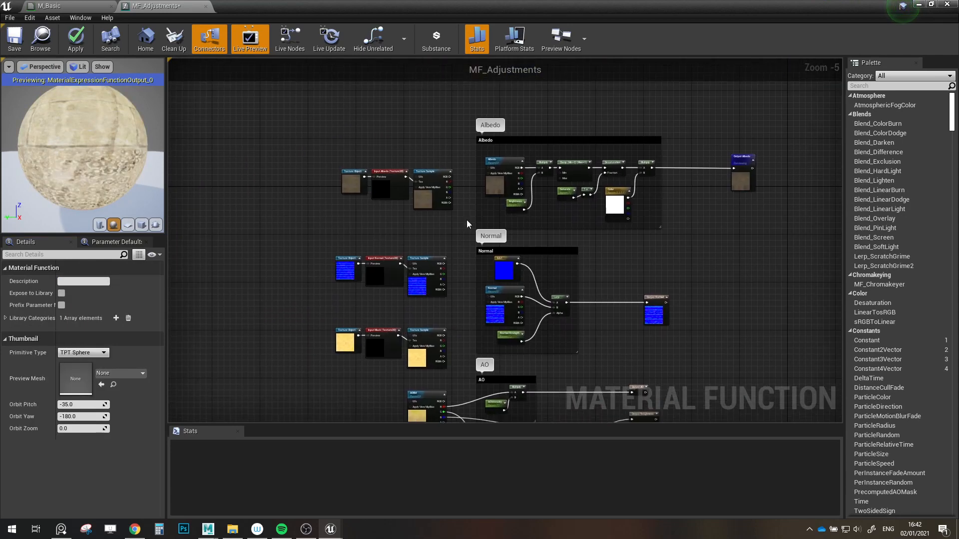
click(492, 186)
click(462, 186)
scroll(462, 185, up, 2)
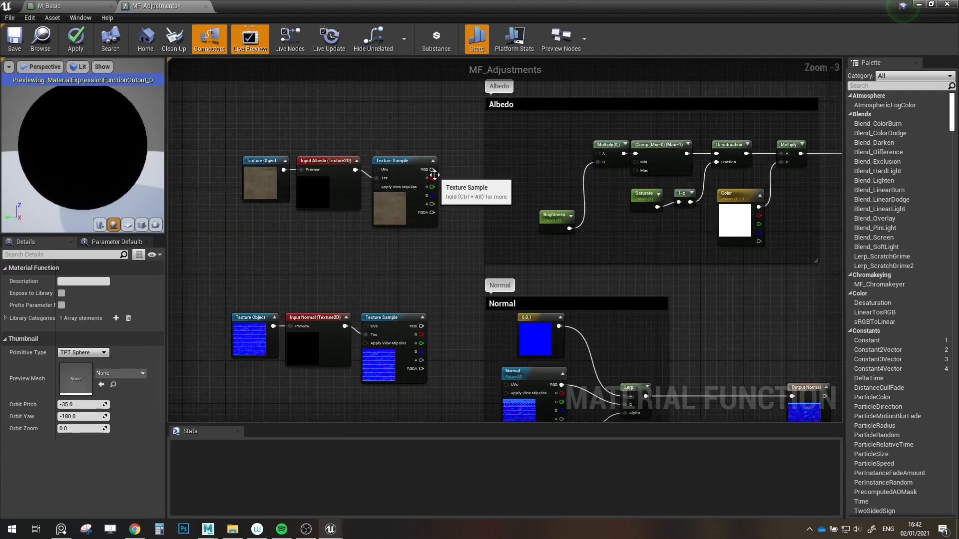
drag(432, 174, 598, 154)
- Delete the Normal parameter node and connect the Normal chain's Texture Sample RGB output to the Lerp's B input
right_drag(429, 271, 428, 210)
scroll(428, 210, down, 1)
scroll(429, 322, up, 2)
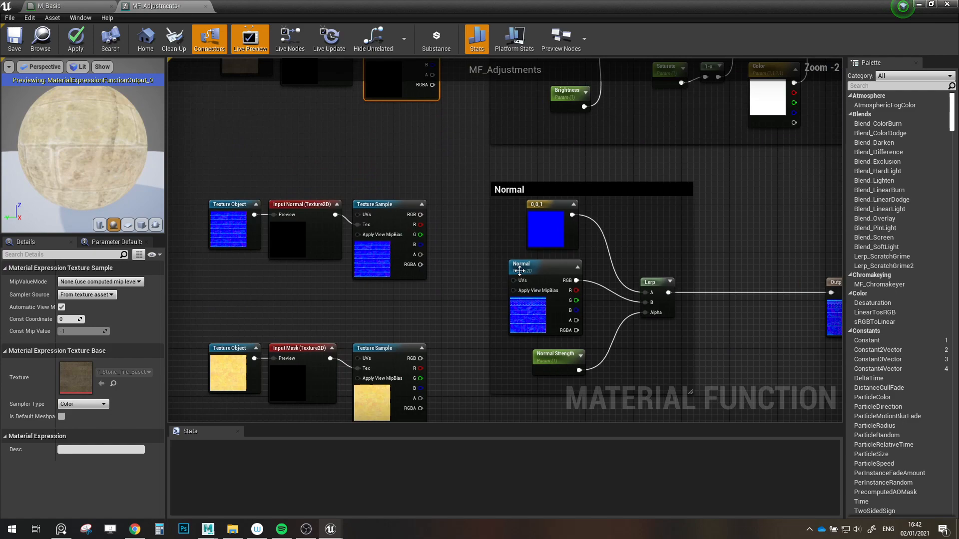
click(527, 320)
key(Delete)
drag(421, 215, 461, 244)
drag(647, 302, 650, 302)
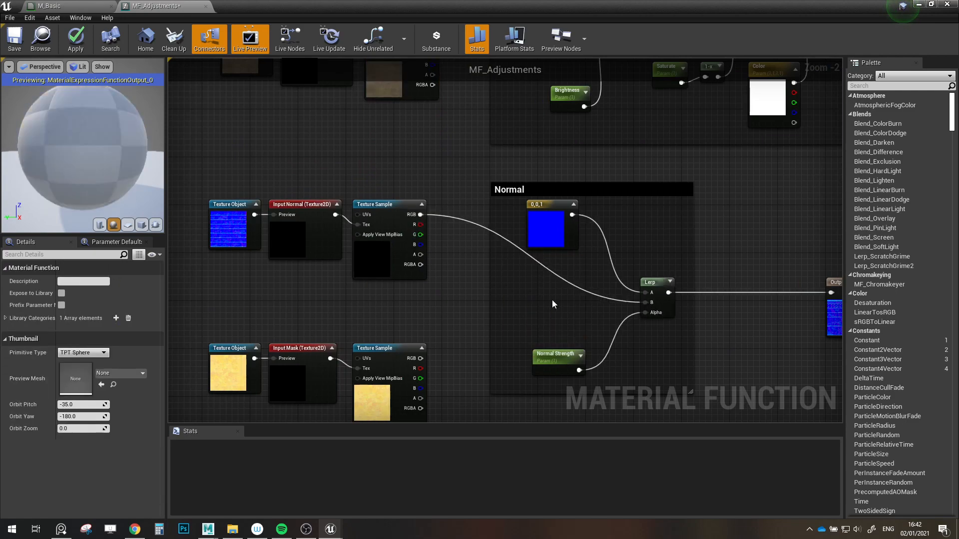
- Connect the Mask Texture Sample's R to the AO Multiply A, G to the Roughness Power Base, and B to Output Metallic
scroll(490, 310, down, 1)
right_drag(489, 310, 467, 127)
right_drag(413, 275, 428, 235)
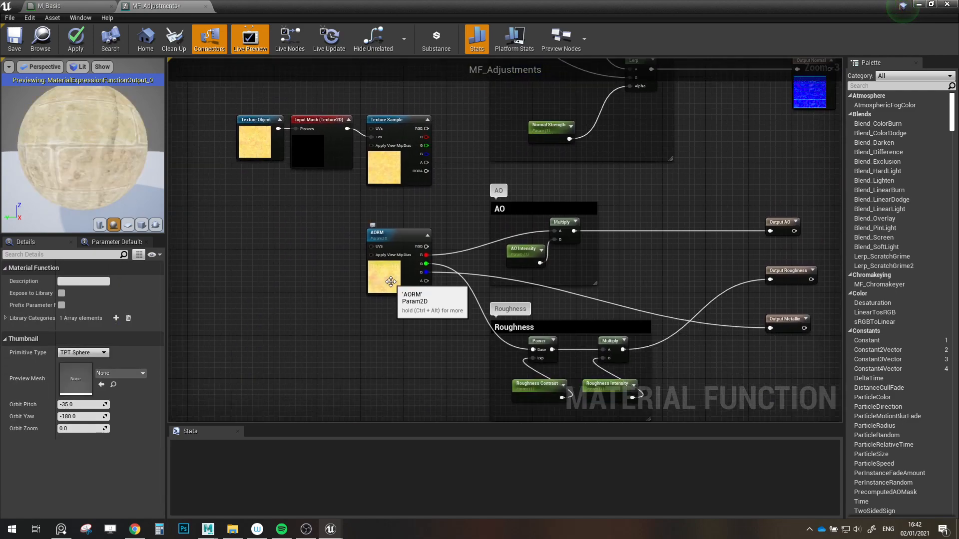
click(405, 235)
drag(427, 137, 559, 232)
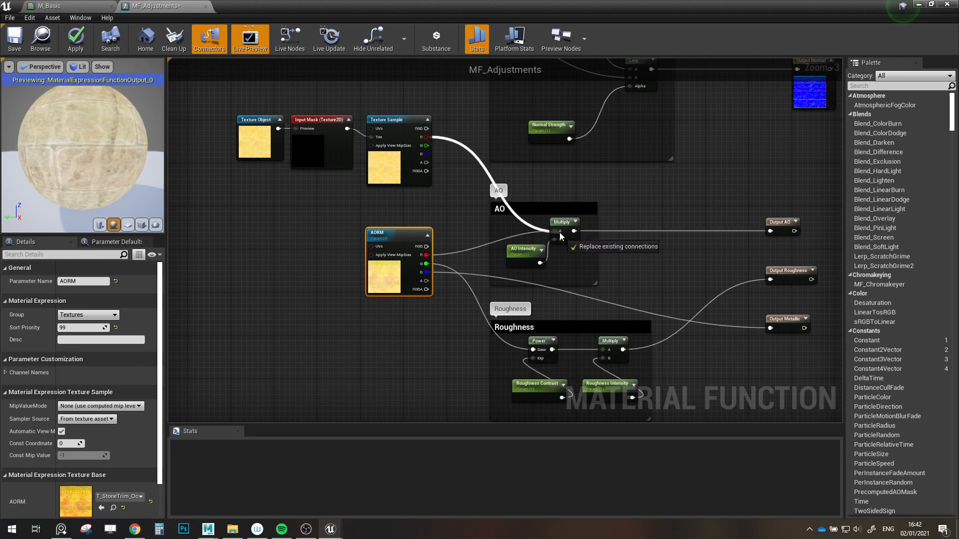
drag(426, 145, 532, 349)
right_drag(471, 222, 464, 207)
drag(419, 139, 763, 312)
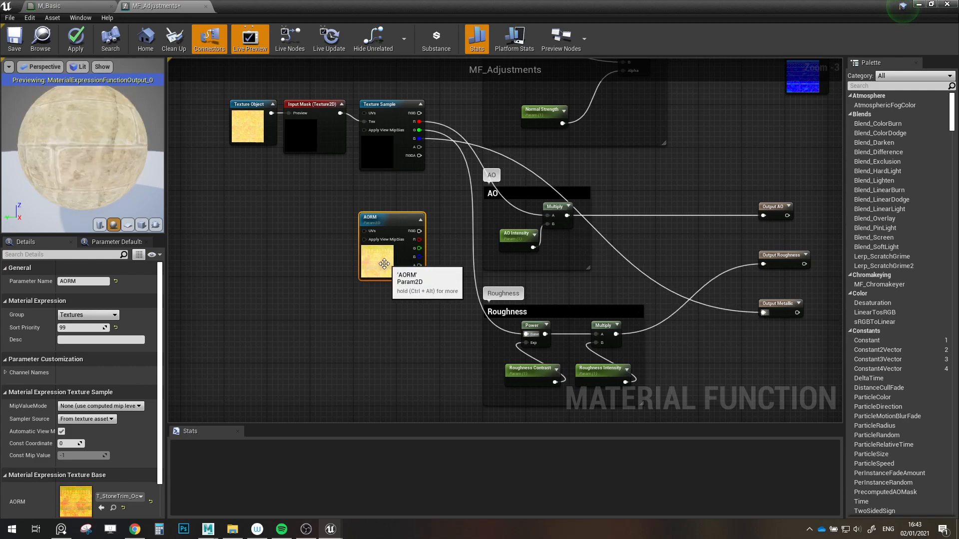
- Delete the AORM parameter node and move the three-node Mask input chain beside the AO and Roughness groups
key(Delete)
scroll(383, 265, down, 1)
right_drag(383, 265, 443, 273)
drag(285, 218, 456, 299)
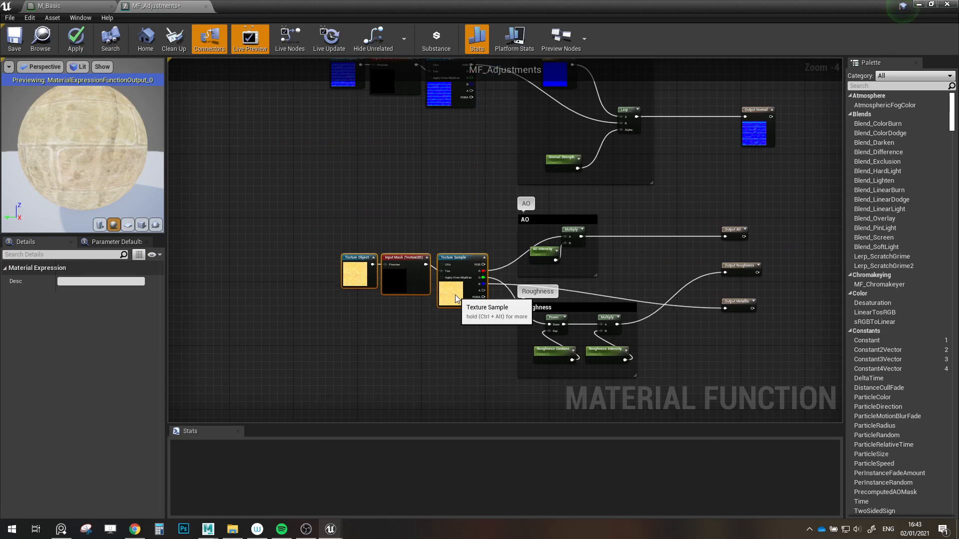
scroll(455, 363, down, 1)
click(455, 358)
scroll(480, 323, up, 3)
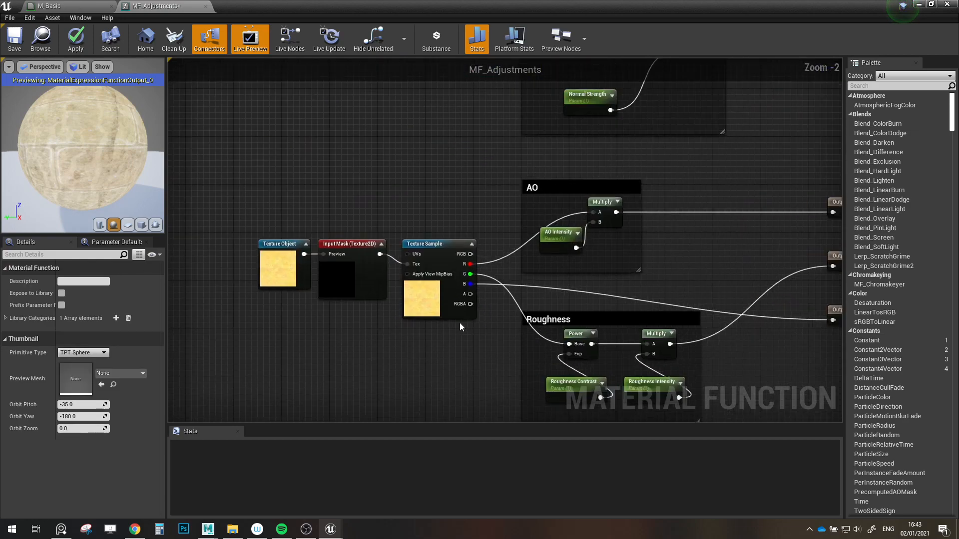
- Line up the Mask input chain beneath the Normal chain and save MF_Adjustments
scroll(460, 326, down, 4)
scroll(519, 270, up, 3)
drag(439, 289, 264, 185)
scroll(354, 266, down, 2)
right_drag(354, 266, 374, 237)
drag(411, 230, 420, 261)
drag(341, 177, 433, 133)
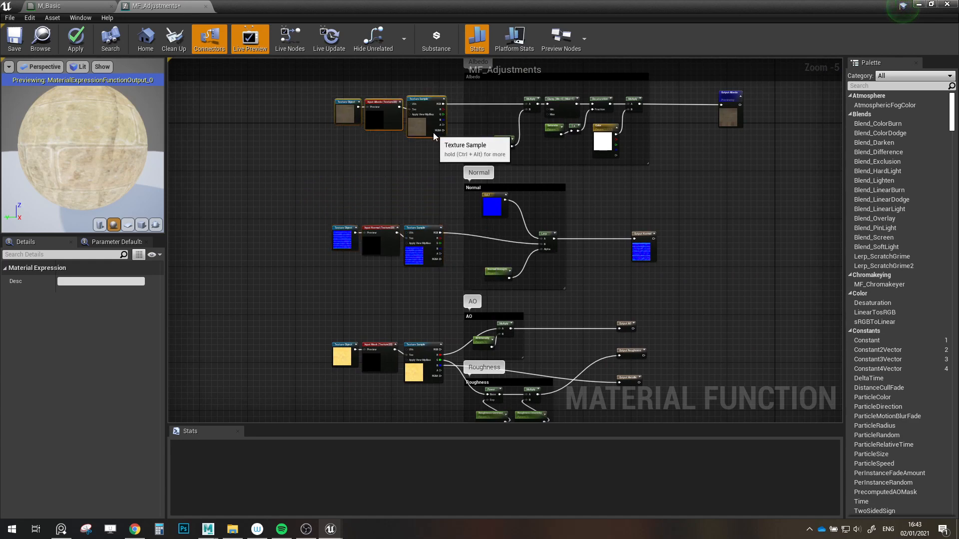
click(12, 43)
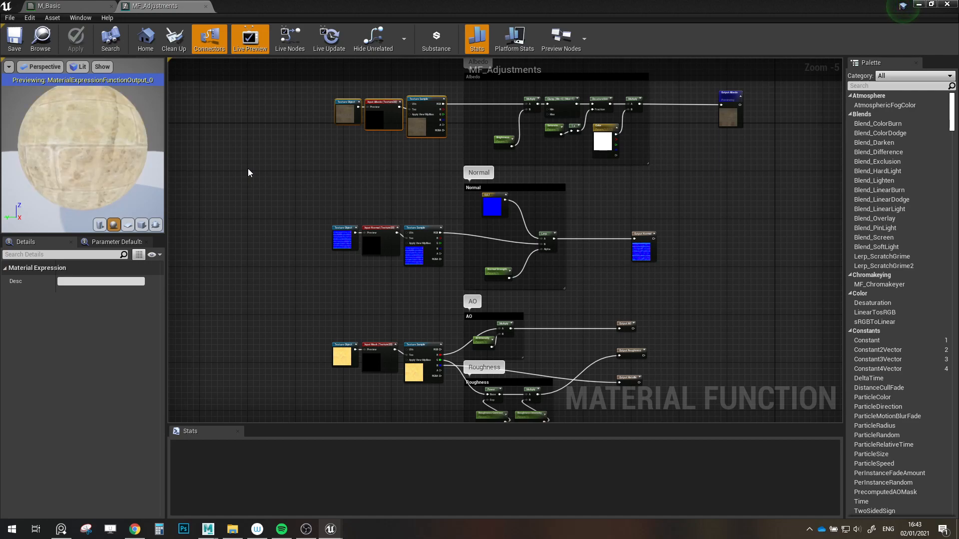
click(376, 201)
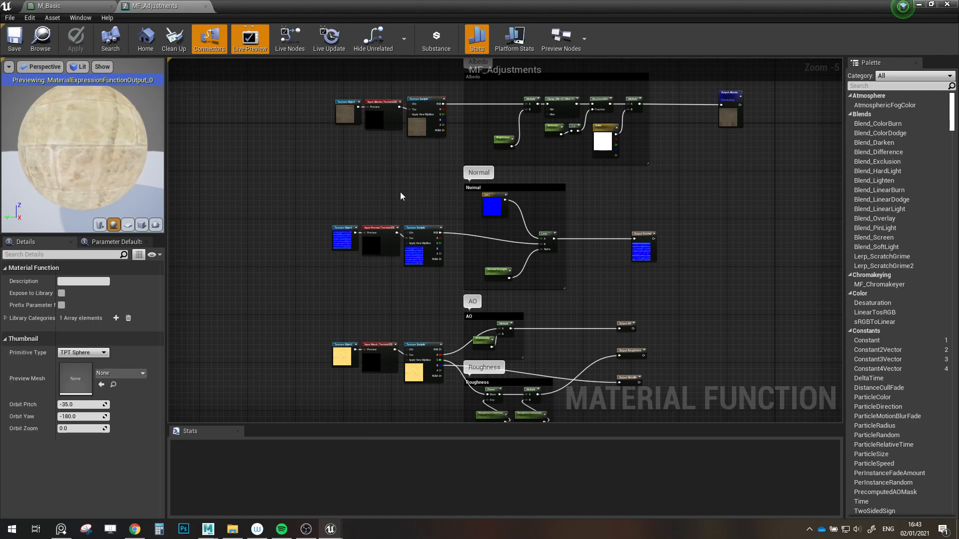
- In M_Basic, move the Albedo, Normal and AORM texture parameters clear of the groups and delete all the adjustment groups
click(50, 5)
scroll(587, 275, down, 6)
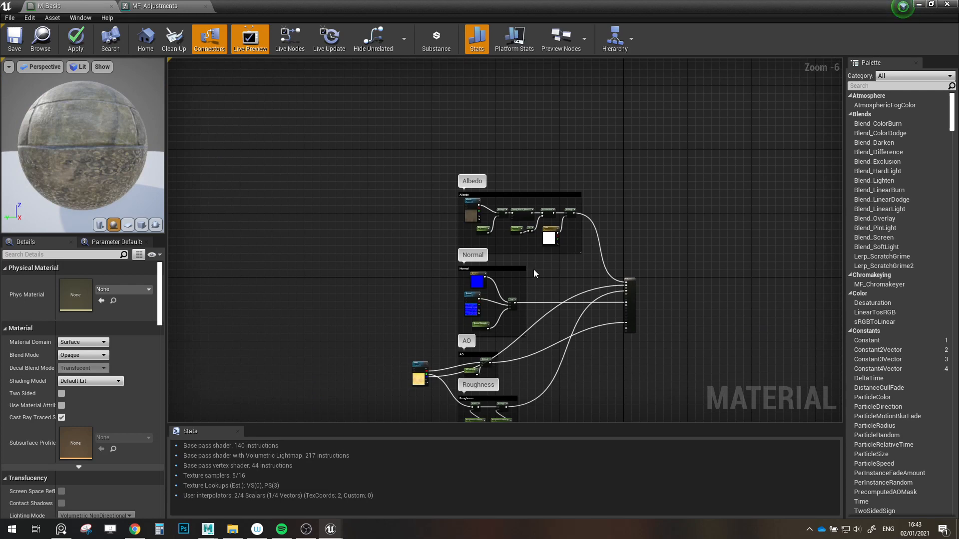
drag(470, 218, 351, 209)
right_drag(423, 313, 431, 253)
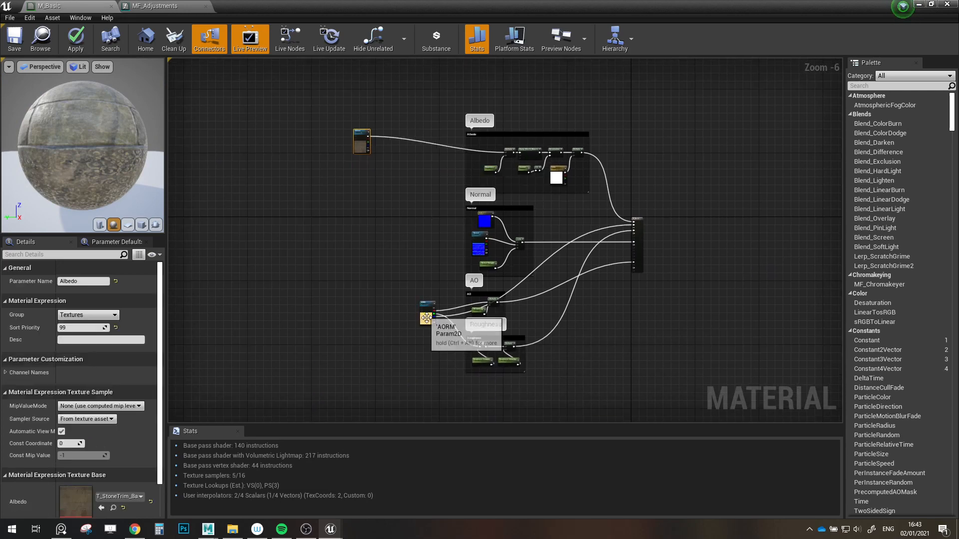
drag(426, 318, 341, 315)
drag(474, 251, 353, 239)
drag(434, 98, 606, 384)
key(Delete)
- Break the remaining connection from AORM's blue channel to the material's Metallic input
scroll(387, 215, up, 2)
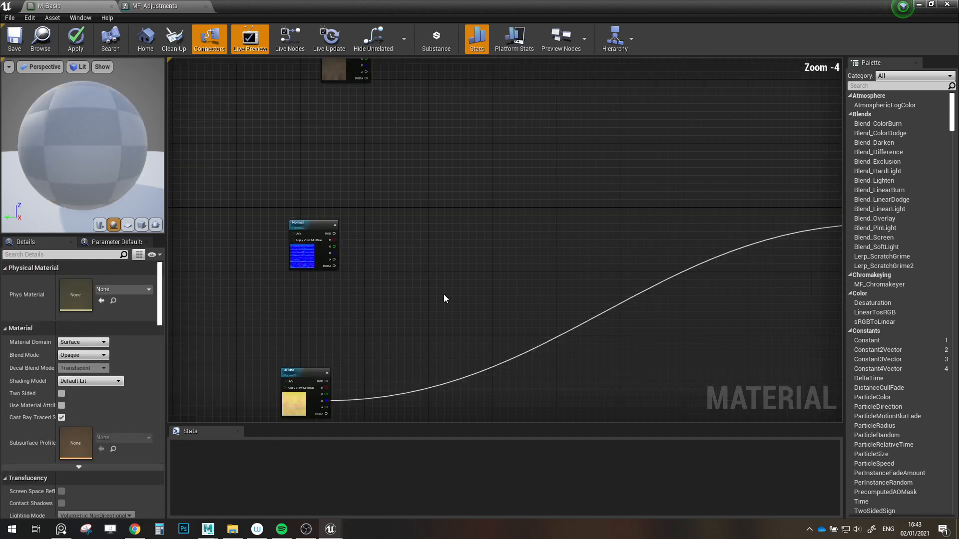
scroll(549, 328, down, 1)
right_click(550, 331)
right_click(546, 331)
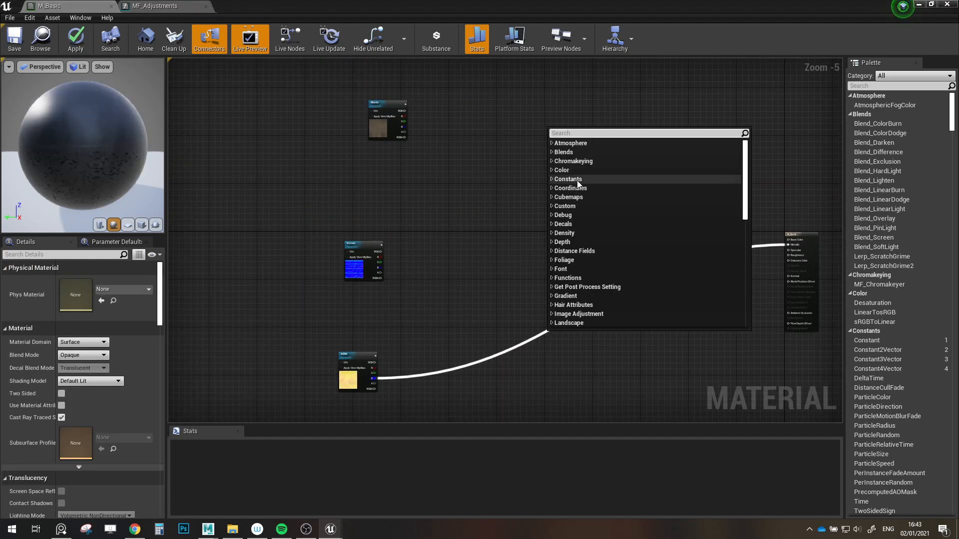
click(523, 343)
alt+click(523, 344)
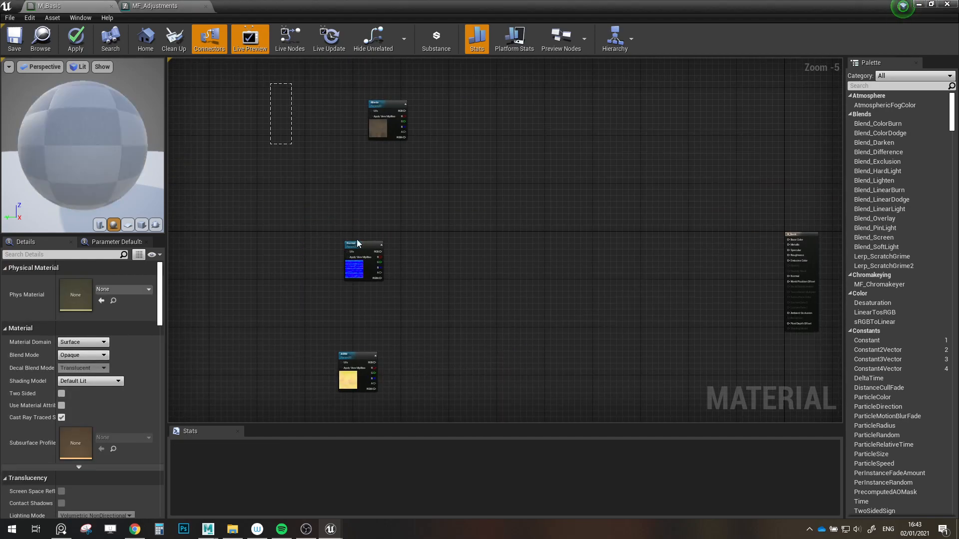
- Examine the commands available for the Albedo texture parameter node
drag(357, 240, 388, 387)
click(381, 120)
scroll(383, 121, up, 5)
click(457, 160)
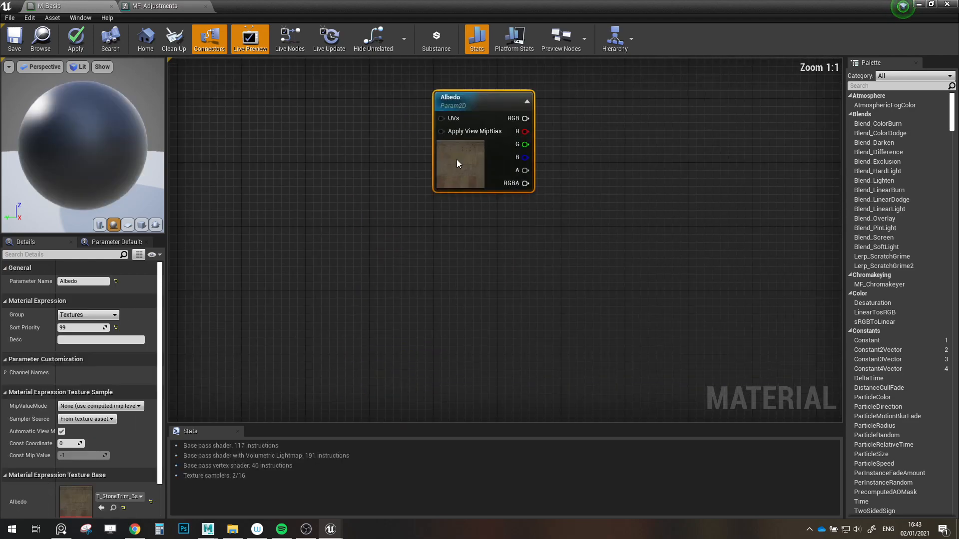
right_click(457, 163)
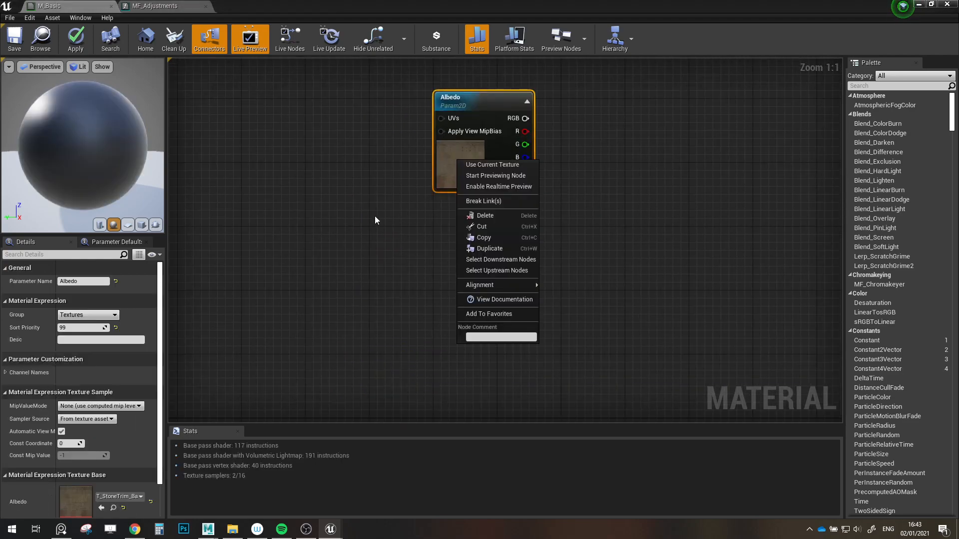
right_drag(449, 180, 419, 224)
right_click(432, 214)
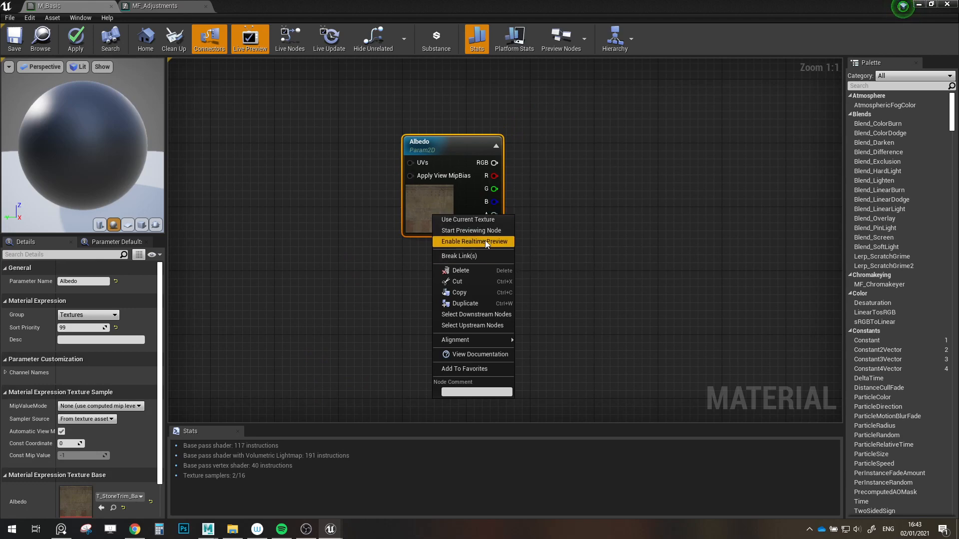
click(590, 236)
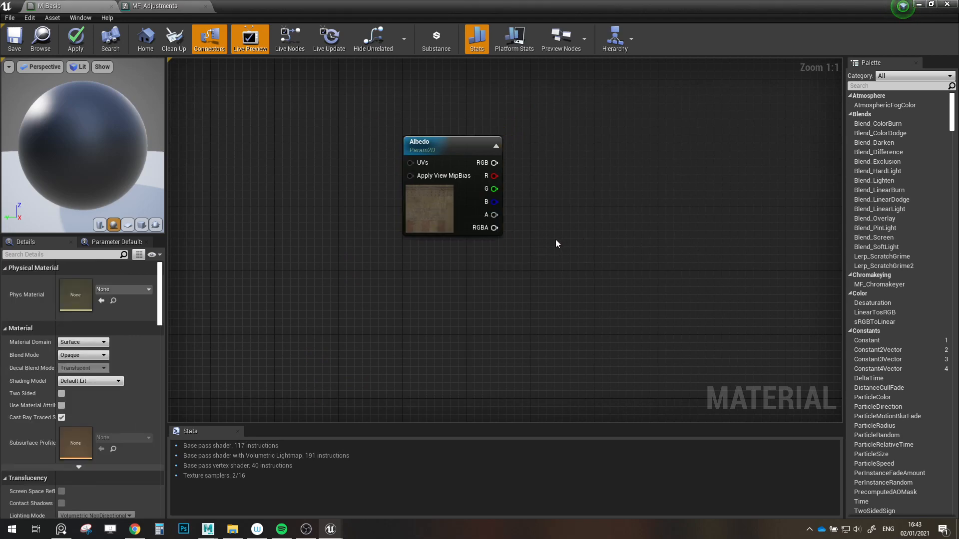
right_click(555, 240)
click(567, 65)
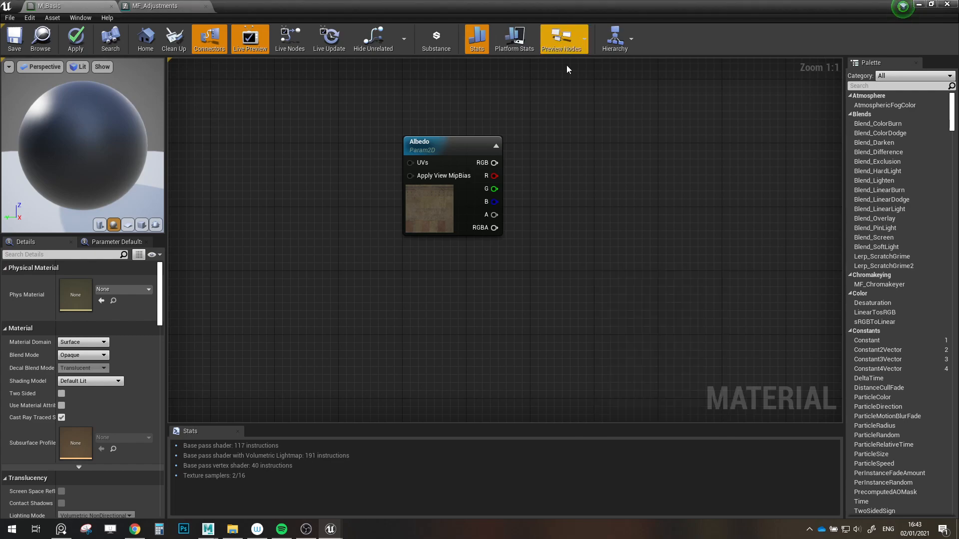
- Add the T_Stone_Tile BaseColor, Normal and OcclusionRoughnessMetallic textures from the content browser to the M_Basic graph, and maximize the editor again
double_click(588, 5)
click(247, 452)
shift+click(318, 457)
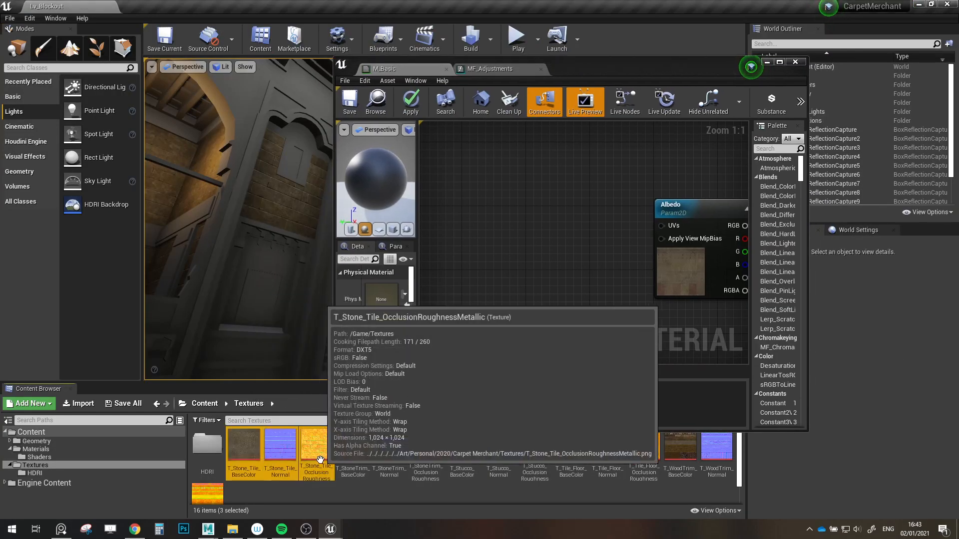
drag(318, 457, 532, 271)
click(779, 62)
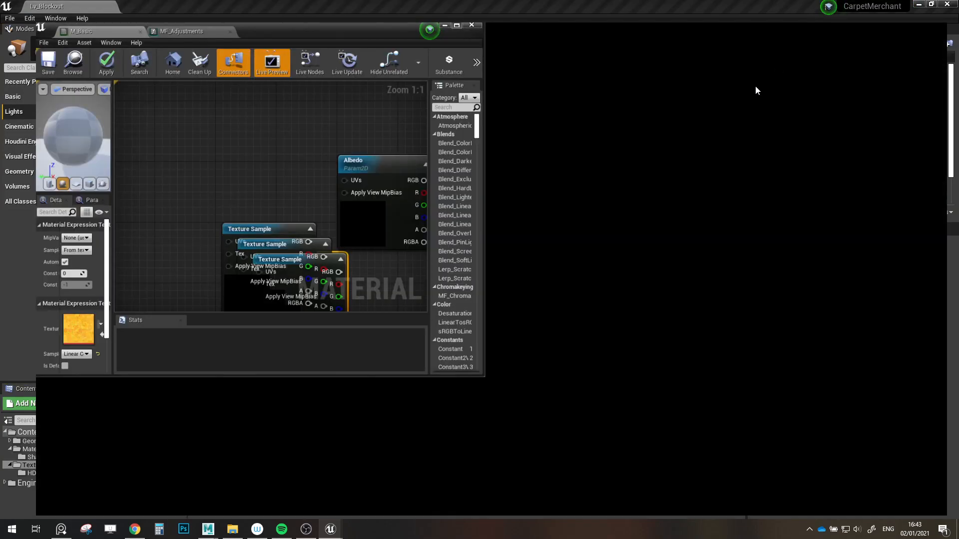
- Delete the old Albedo, Normal and AORM texture parameter nodes from M_Basic
scroll(556, 283, down, 3)
scroll(556, 283, down, 1)
right_drag(556, 283, 556, 189)
drag(514, 152, 574, 220)
scroll(532, 384, down, 1)
right_drag(533, 384, 520, 266)
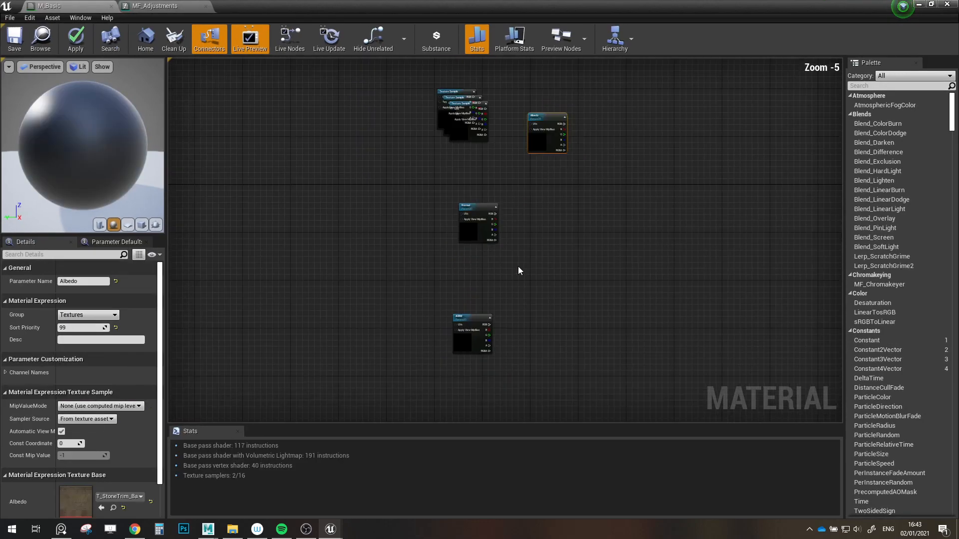
key(Delete)
drag(555, 191, 432, 398)
key(Delete)
- Spread the three stacked stone tile Texture Samples into a vertical column ordered base color, normal, occlusion roughness
right_drag(523, 233, 438, 291)
drag(379, 186, 455, 189)
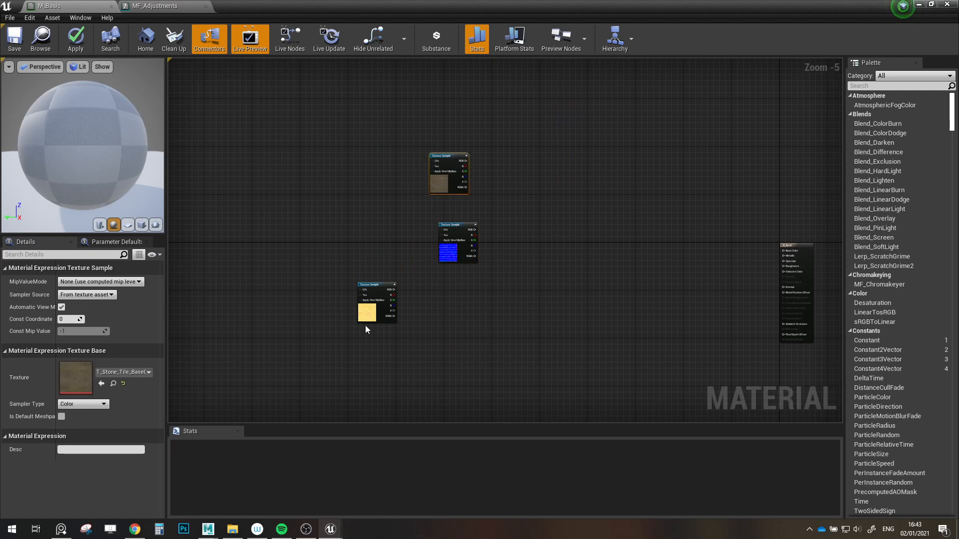
drag(372, 323, 414, 322)
scroll(429, 246, up, 3)
drag(404, 131, 418, 181)
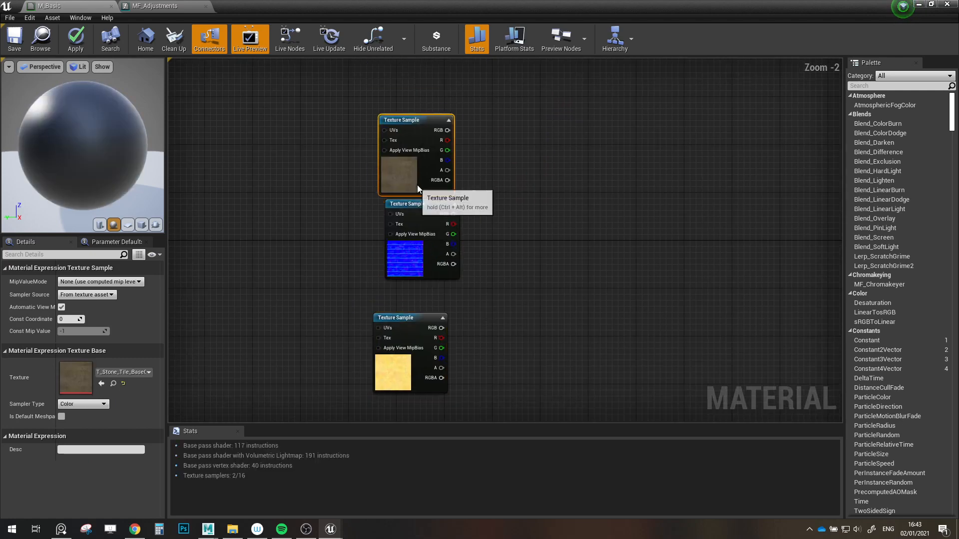
- Convert the base color, normal and occlusion roughness Texture Samples to Texture Objects
right_click(418, 178)
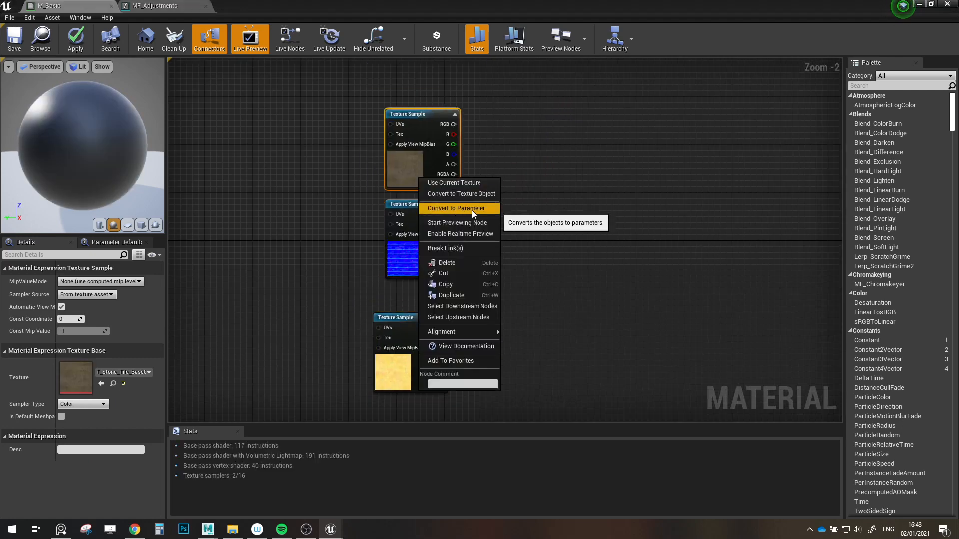
click(473, 195)
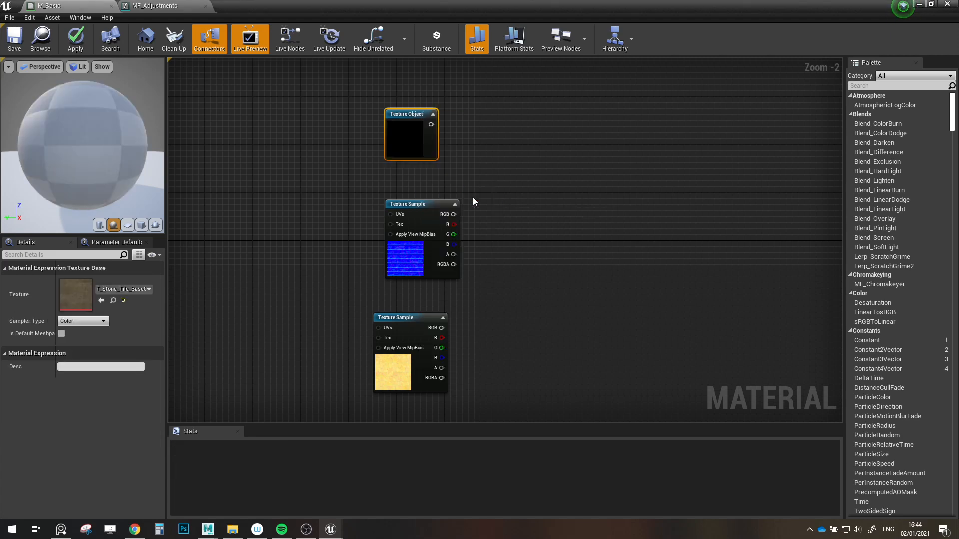
right_click(403, 271)
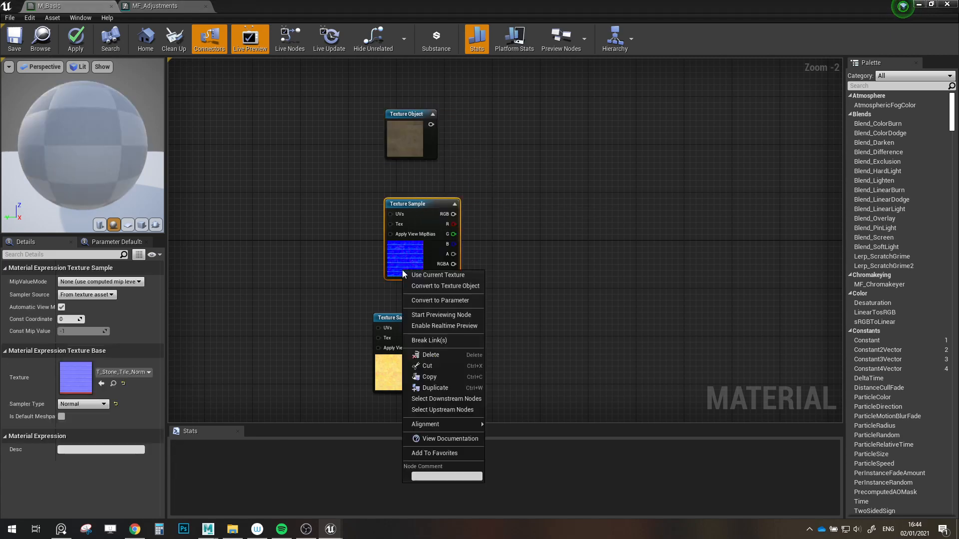
click(428, 290)
right_click(385, 375)
click(436, 177)
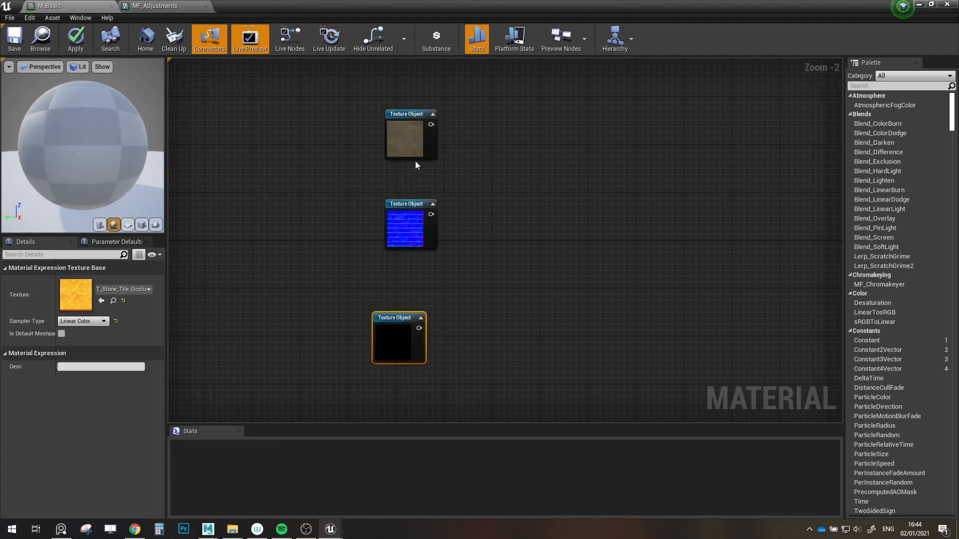
- Convert the base color Texture Object to a parameter named Albedo
right_click(406, 145)
click(449, 174)
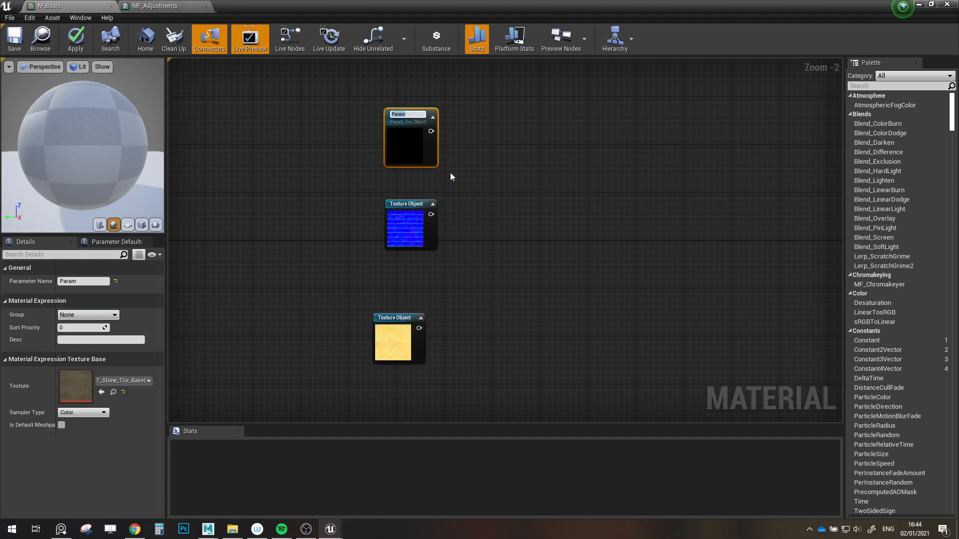
text(Albedo)
key(Return)
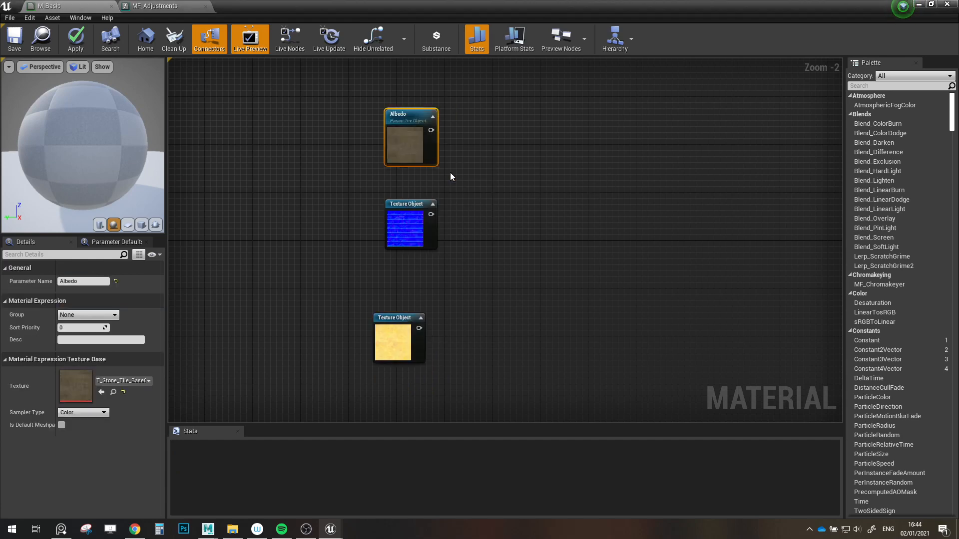
- Convert the stone tile normal Texture Object to a parameter named Normal
scroll(392, 220, up, 1)
right_click(399, 241)
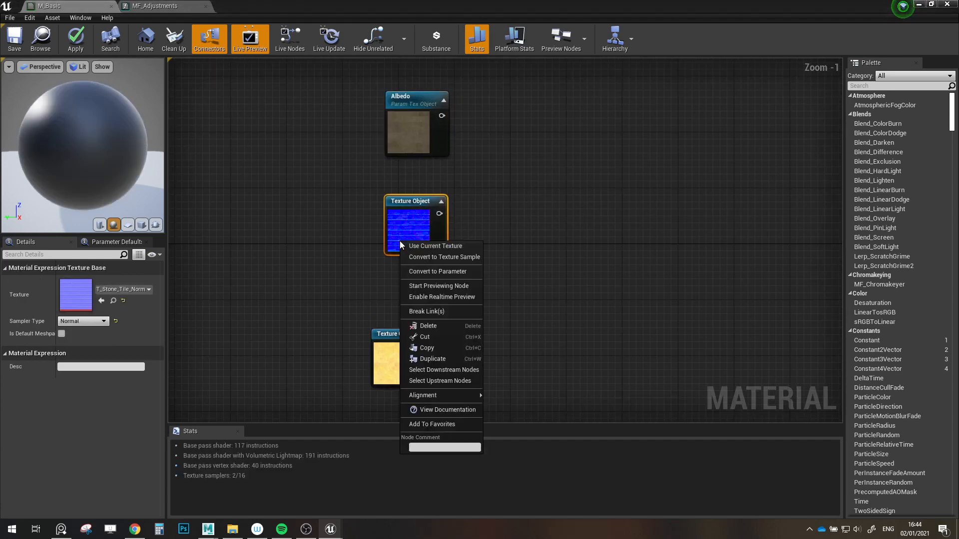
click(463, 271)
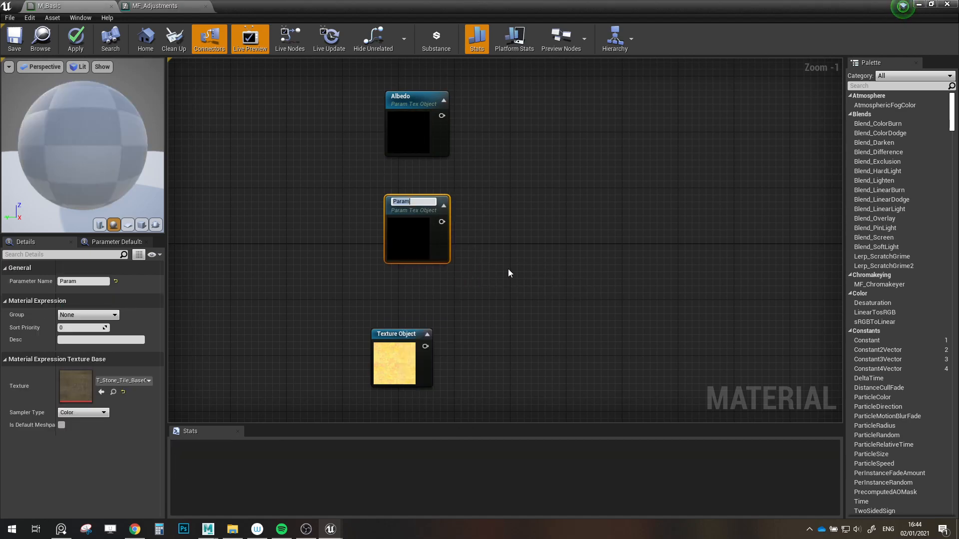
text(Normal)
key(Return)
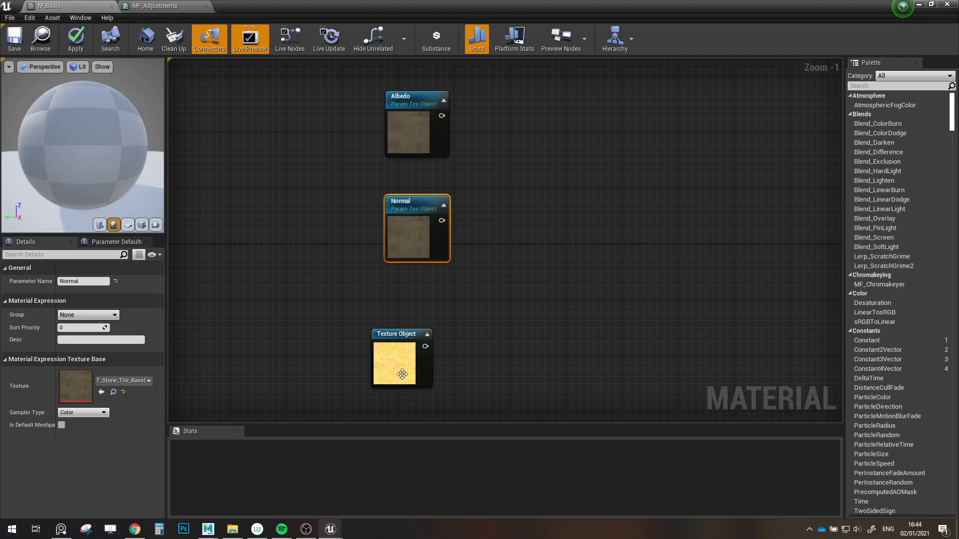
- Align the occlusion roughness Texture Object under the other two nodes and convert it to a parameter named Mask
drag(404, 373, 418, 345)
right_click(418, 346)
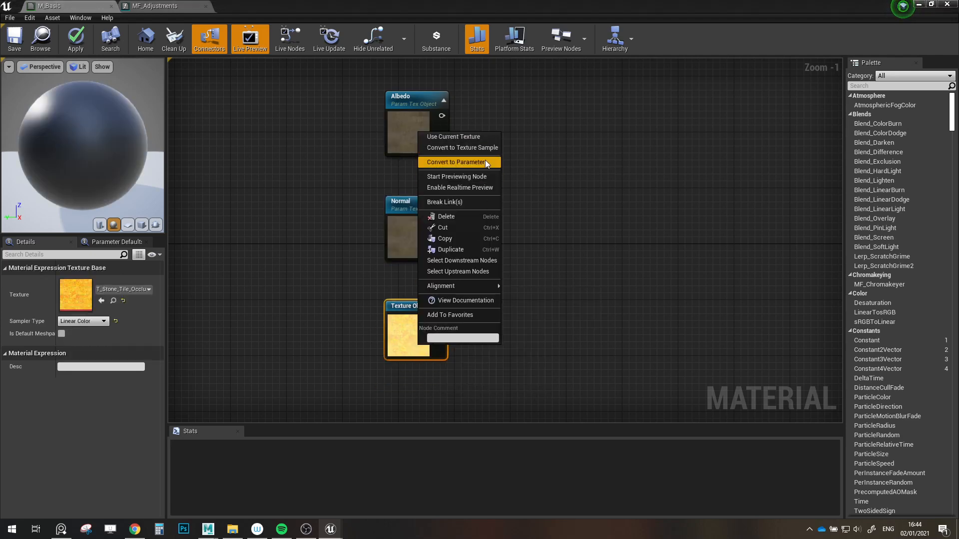
click(484, 161)
text(Mask)
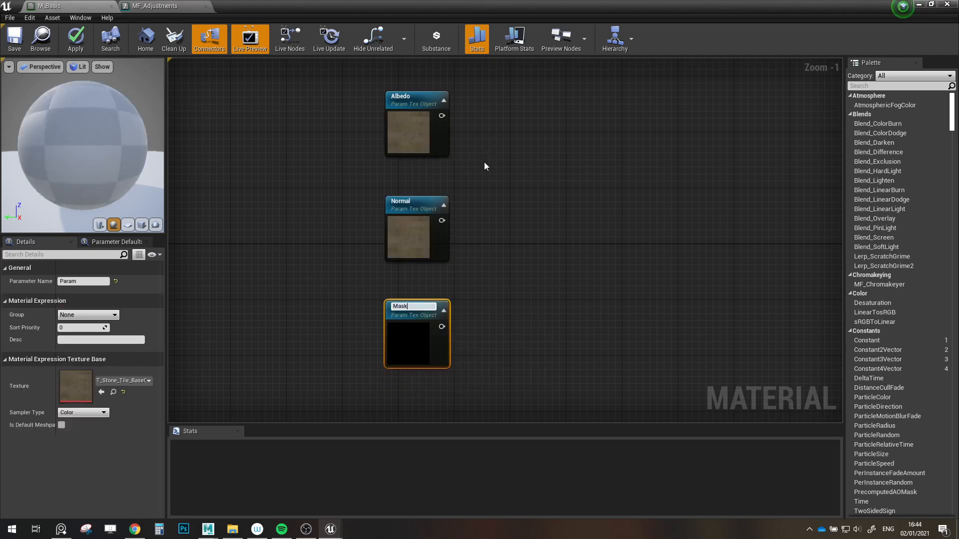
key(Return)
- Shrink the material editor to reach the content browser and assign T_Stone_Tile_Normal to the Normal parameter
click(418, 245)
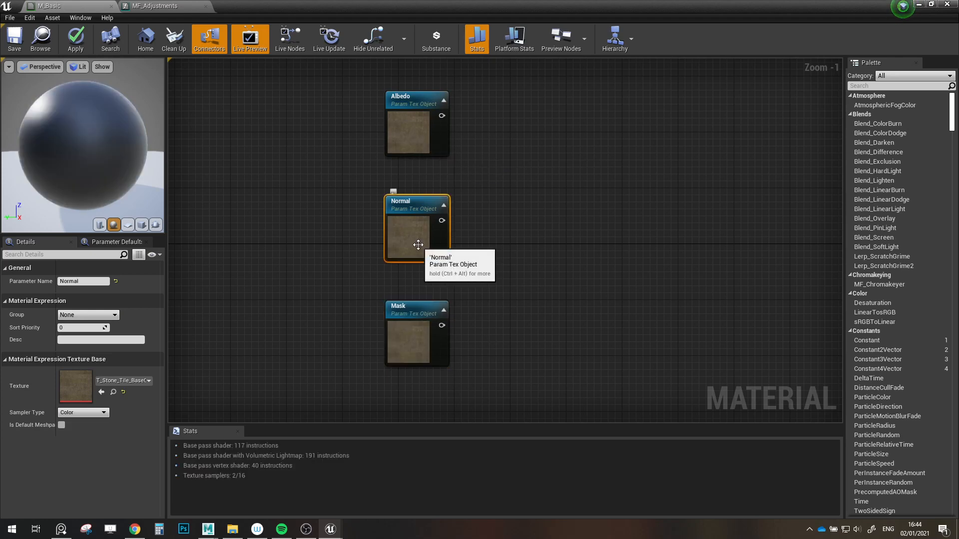
mouse_move(479, 6)
mouse_down()
mouse_move(496, 35)
mouse_move(475, 23)
mouse_up()
click(273, 440)
drag(273, 439, 284, 353)
- Assign the T_Stone_Tile OcclusionRoughnessMetallic texture to the Mask parameter and maximize the material editor again
scroll(487, 244, down, 1)
right_drag(488, 244, 444, 134)
scroll(482, 233, up, 2)
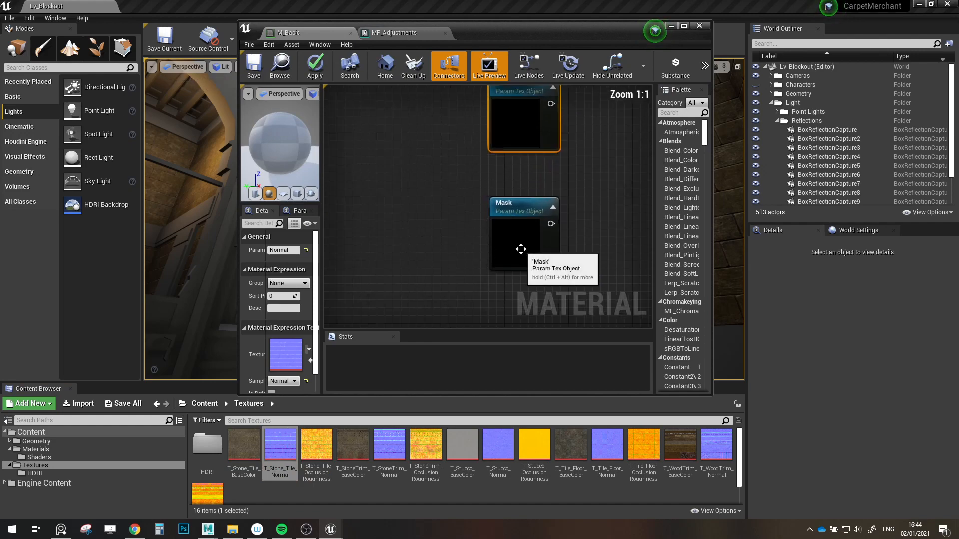
click(520, 249)
drag(317, 445, 278, 346)
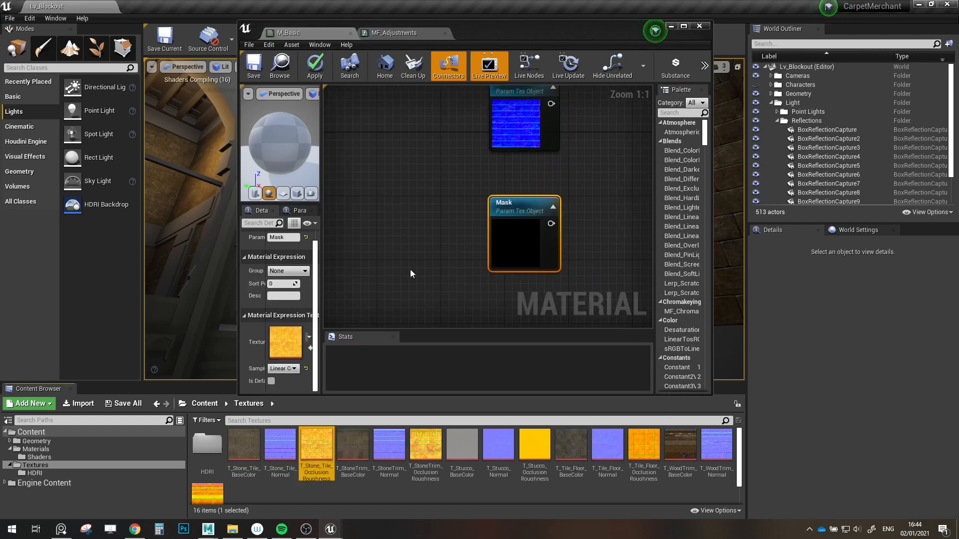
click(686, 28)
- Put the Albedo, Normal and Mask parameters together in a parameter group named Textures
scroll(531, 255, down, 2)
right_drag(482, 218, 461, 356)
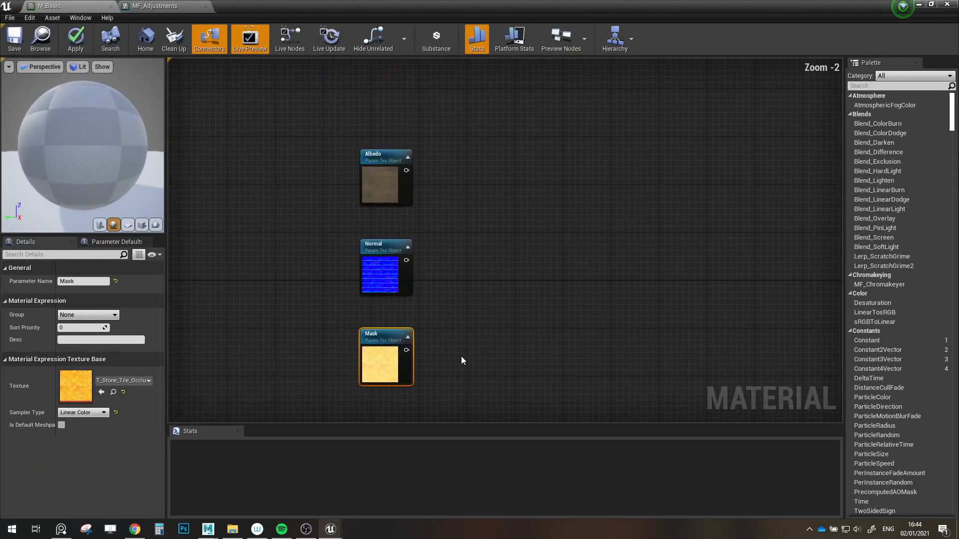
drag(321, 142, 437, 396)
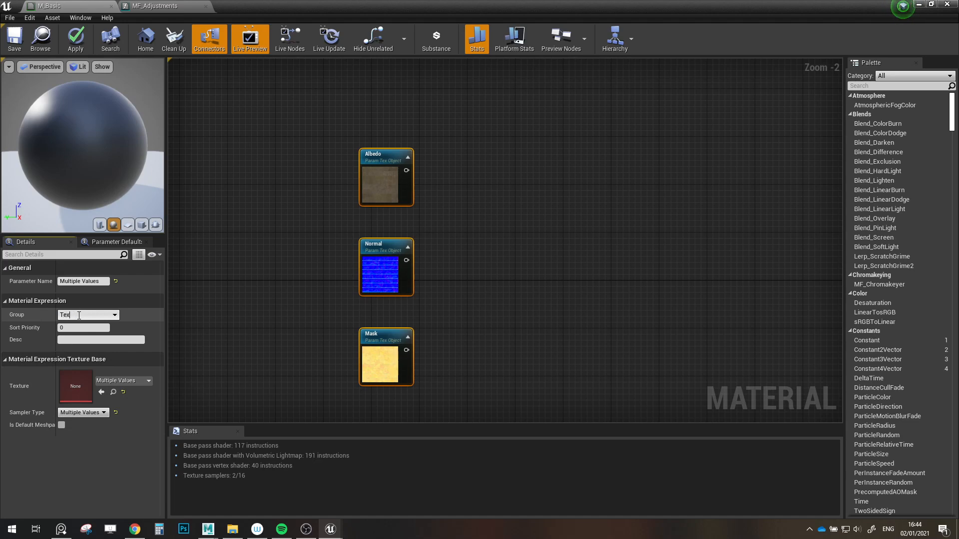
click(79, 328)
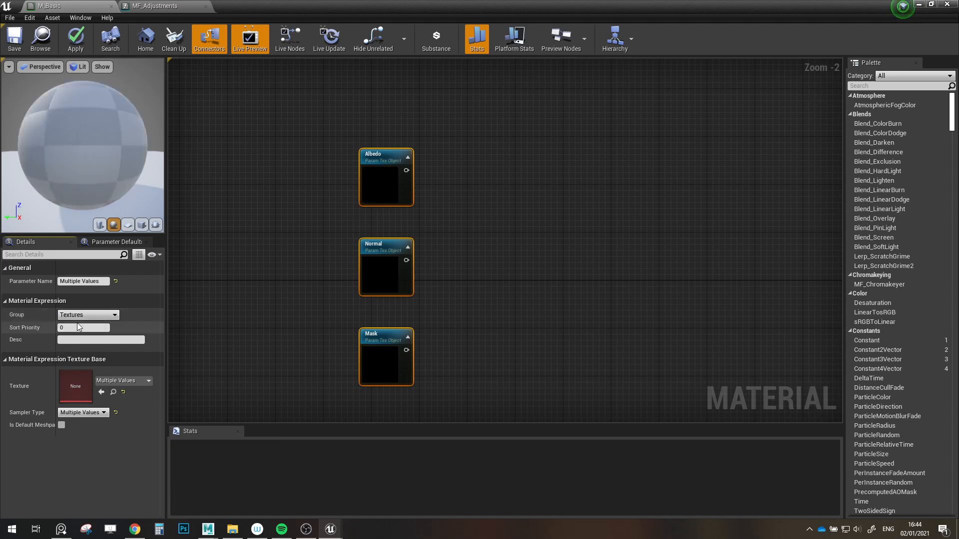
click(513, 333)
- Add the MF_Adjustments function from the Materials/Shaders folder to the M_Basic graph beside the texture parameters, and maximize the editor
scroll(514, 334, down, 3)
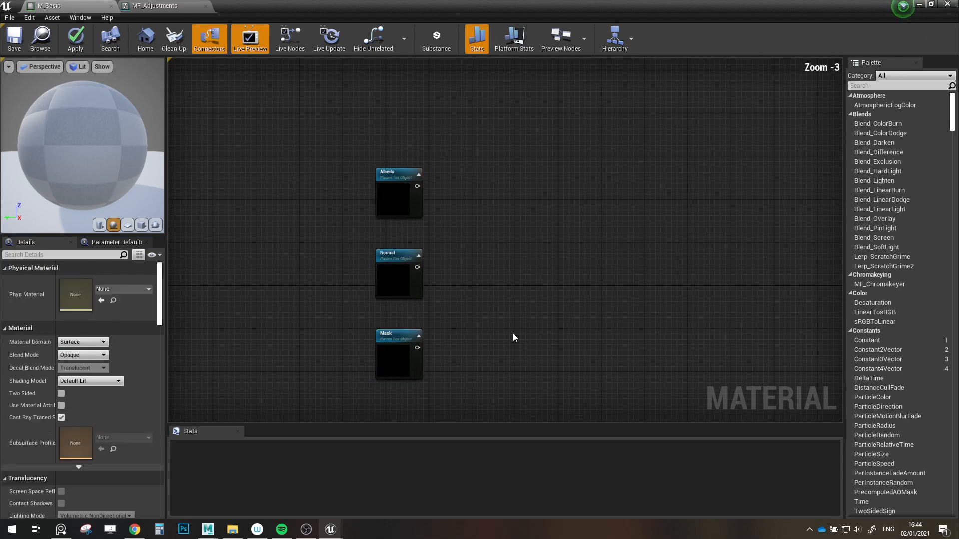
double_click(420, 7)
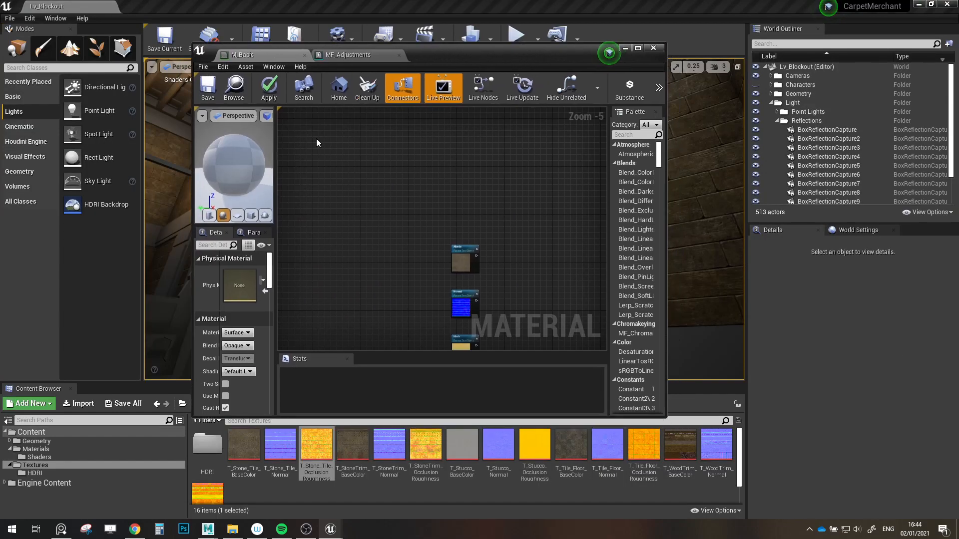
click(35, 449)
click(39, 457)
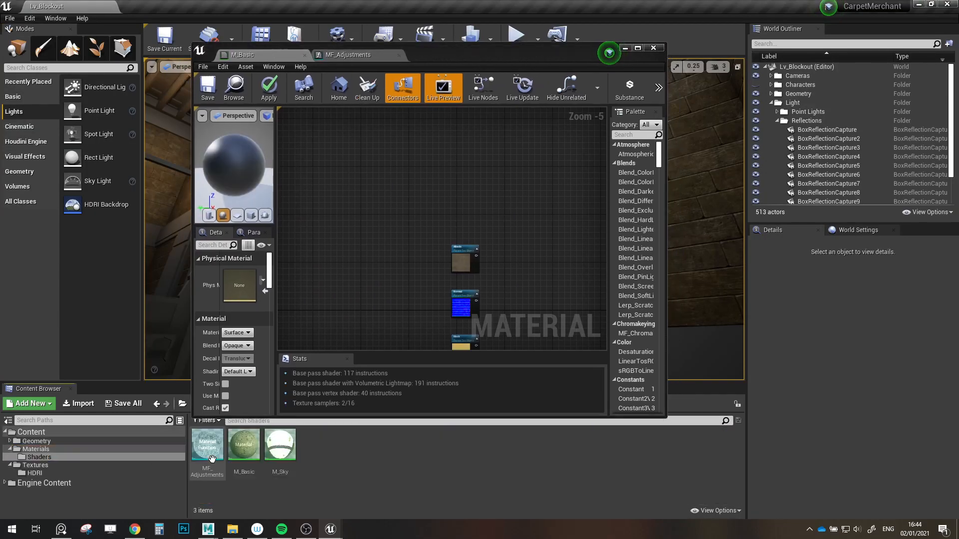
right_drag(349, 287, 302, 181)
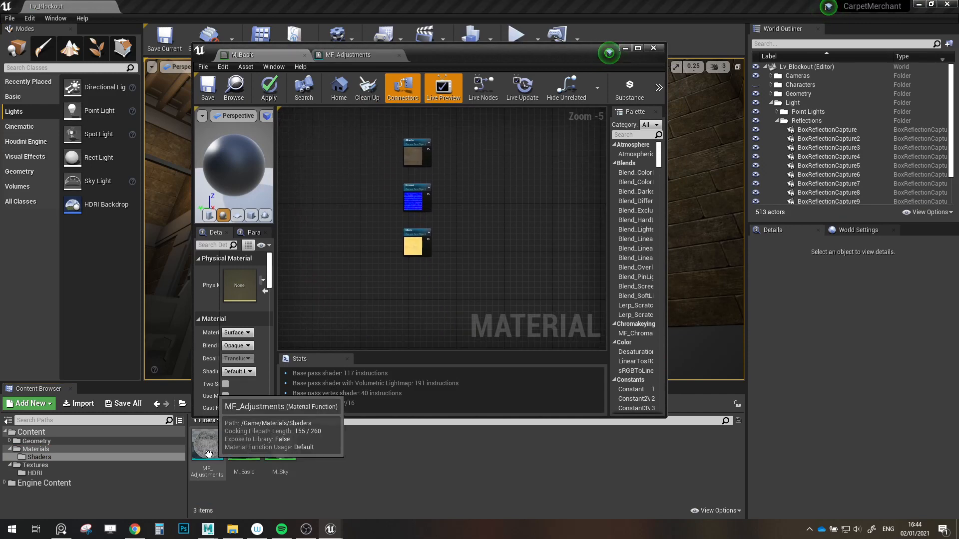
drag(207, 445, 470, 197)
click(638, 48)
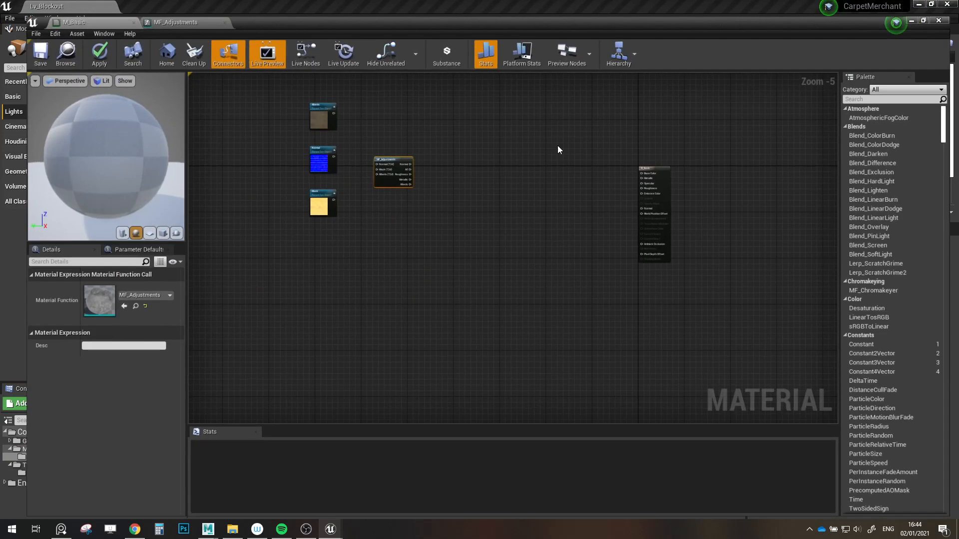
- Move the three texture parameters and the MF_Adjustments node closer to the M_Basic output node
scroll(442, 232, up, 1)
right_drag(442, 238, 433, 318)
drag(426, 320, 240, 137)
drag(343, 201, 471, 196)
click(544, 270)
scroll(544, 270, up, 3)
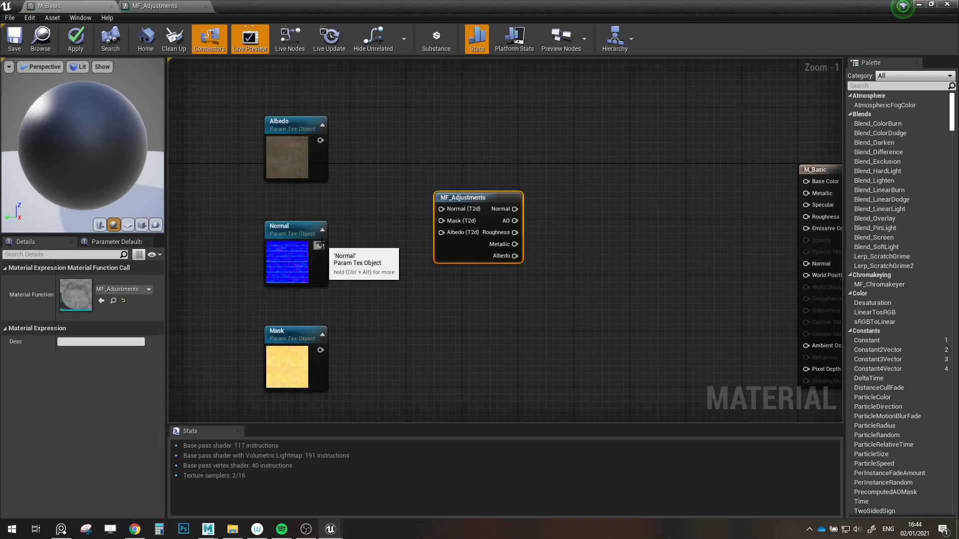
- Open the MF_Adjustments function and set the Normal input's Sort Priority to 1
double_click(471, 202)
scroll(423, 233, up, 3)
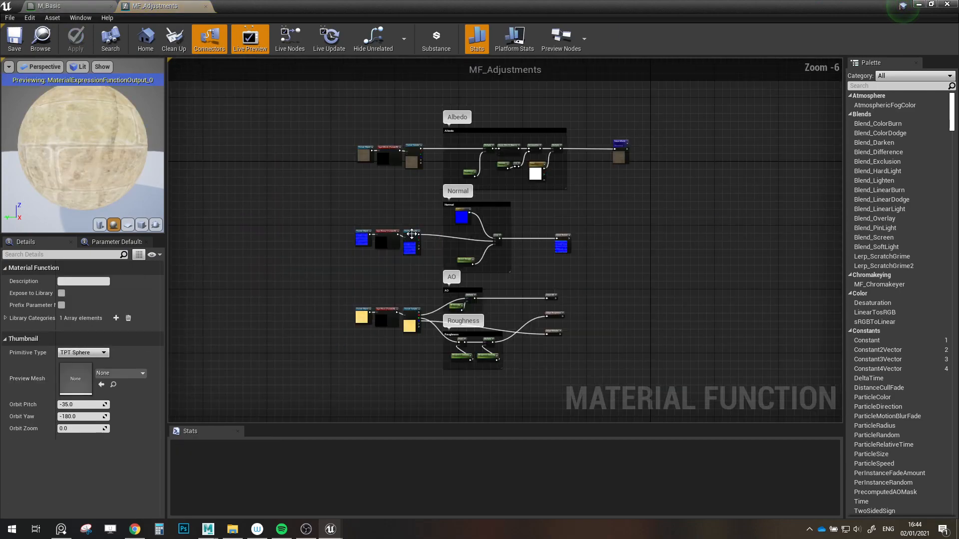
click(382, 207)
scroll(437, 241, up, 1)
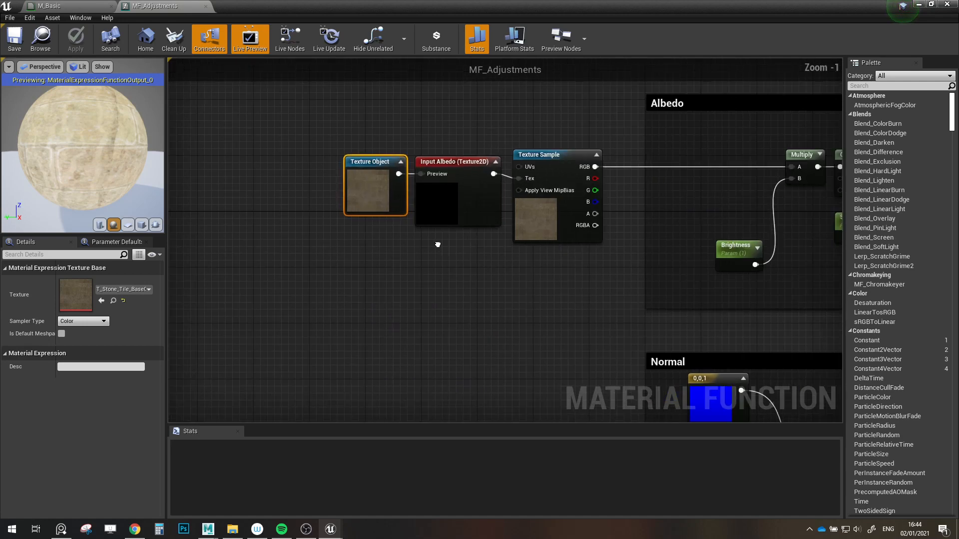
click(446, 233)
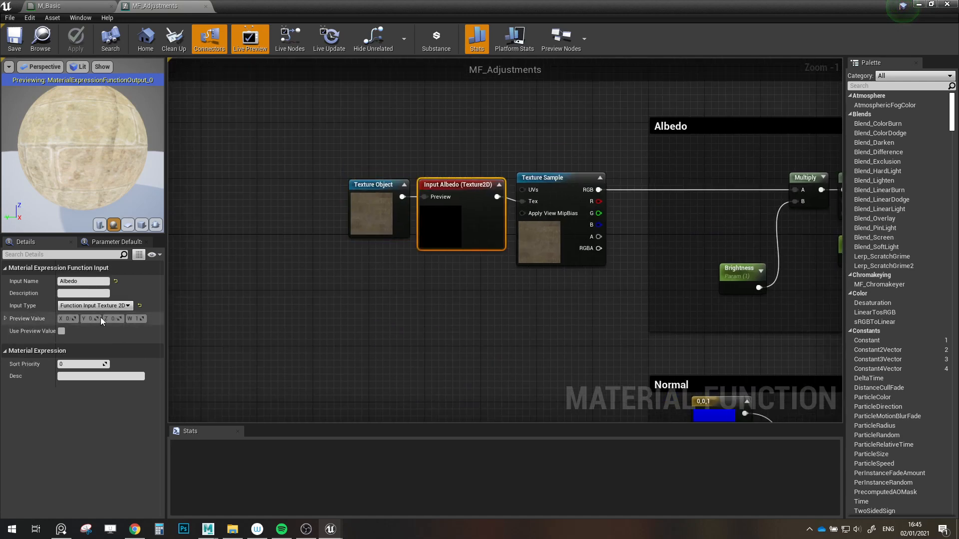
right_drag(403, 367, 396, 189)
scroll(397, 192, down, 1)
right_drag(420, 320, 434, 257)
click(435, 256)
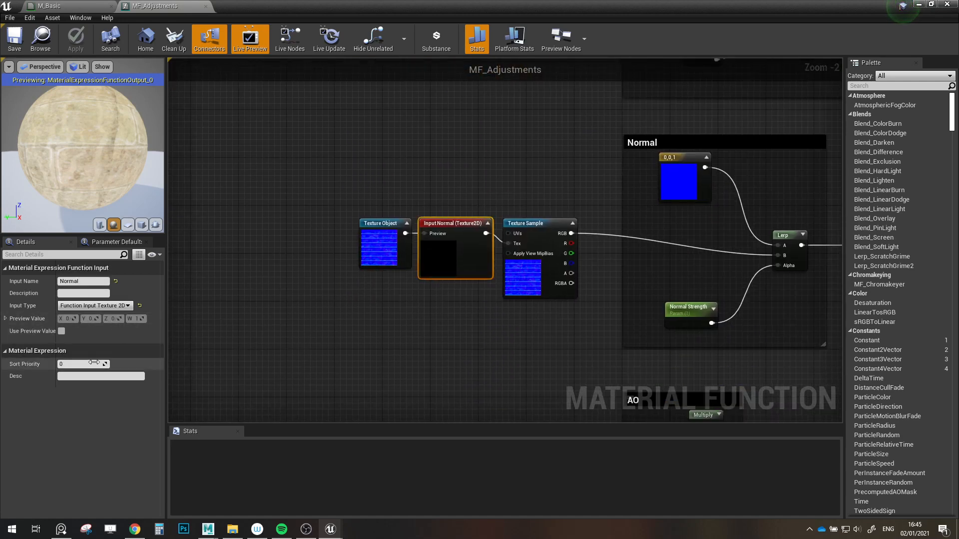
click(80, 364)
text(1)
- Set the Mask input's Sort Priority to 2 and save MF_Adjustments
click(413, 360)
right_drag(412, 360, 433, 166)
click(455, 291)
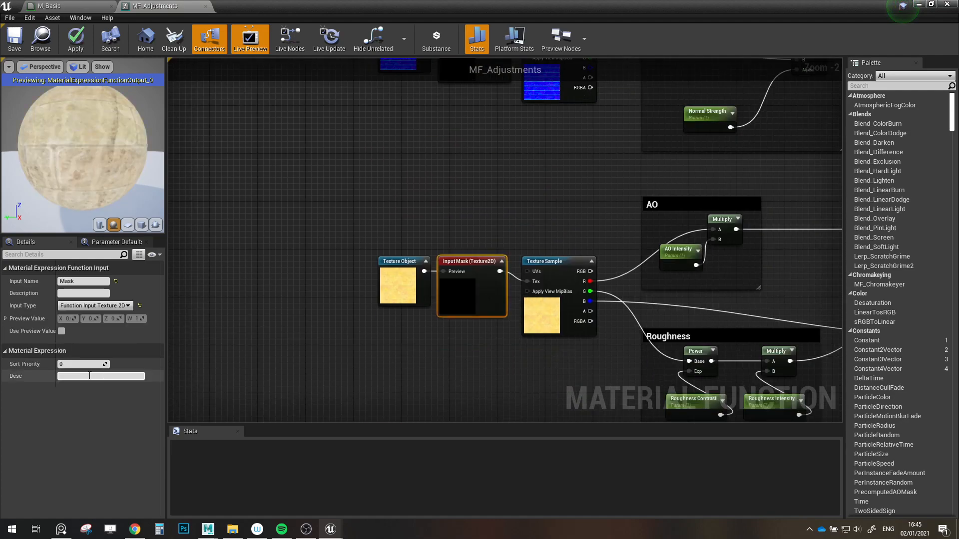
text(2)
click(343, 416)
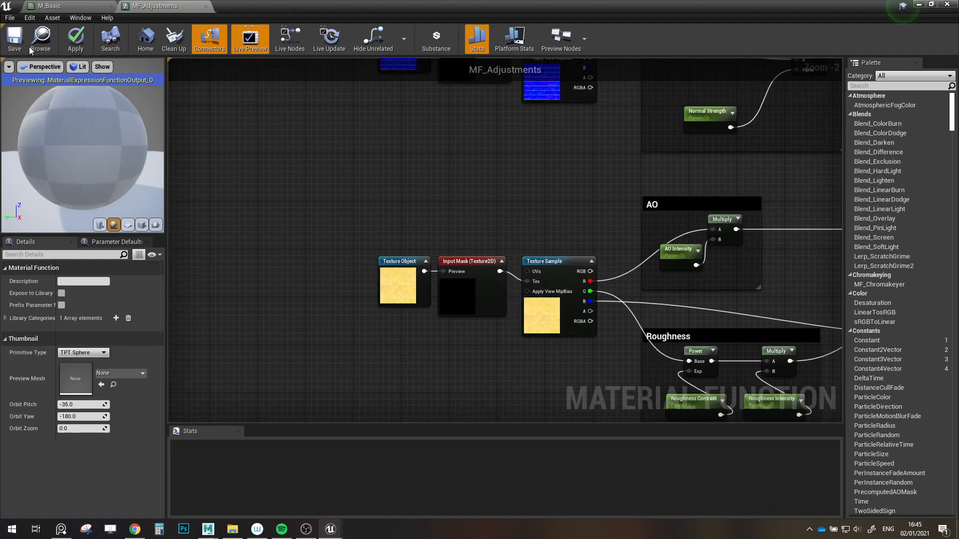
- In M_Basic, connect the Albedo, Normal and Mask parameters to the matching MF_Adjustments inputs
click(70, 6)
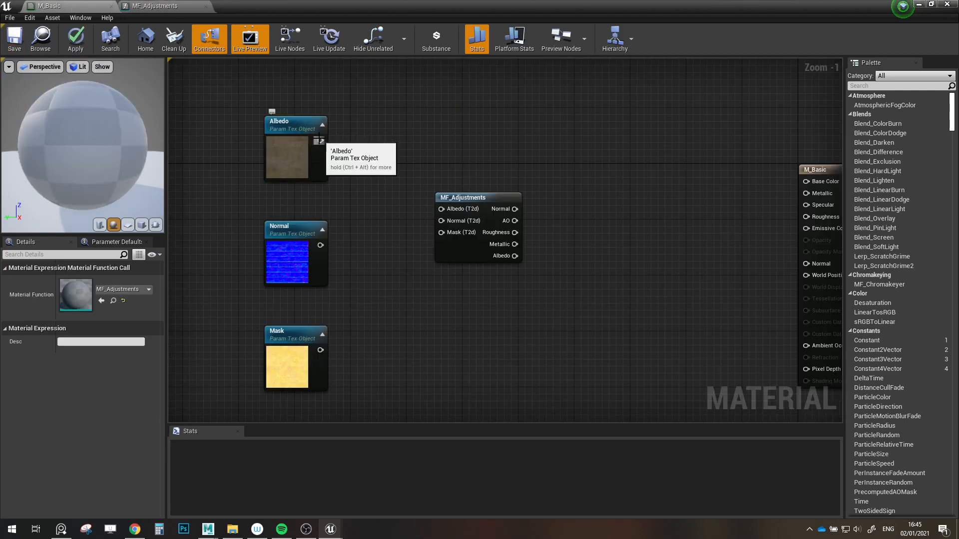
drag(320, 140, 320, 245)
drag(320, 350, 447, 235)
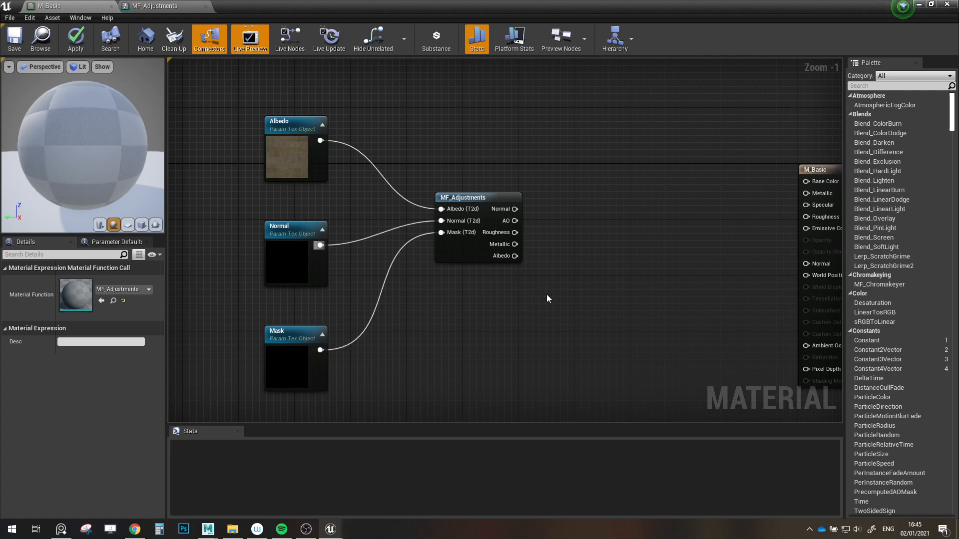
right_drag(546, 299, 437, 289)
- Return to MF_Adjustments and raise the Normal output's Sort Priority so that it follows the Albedo output
click(160, 6)
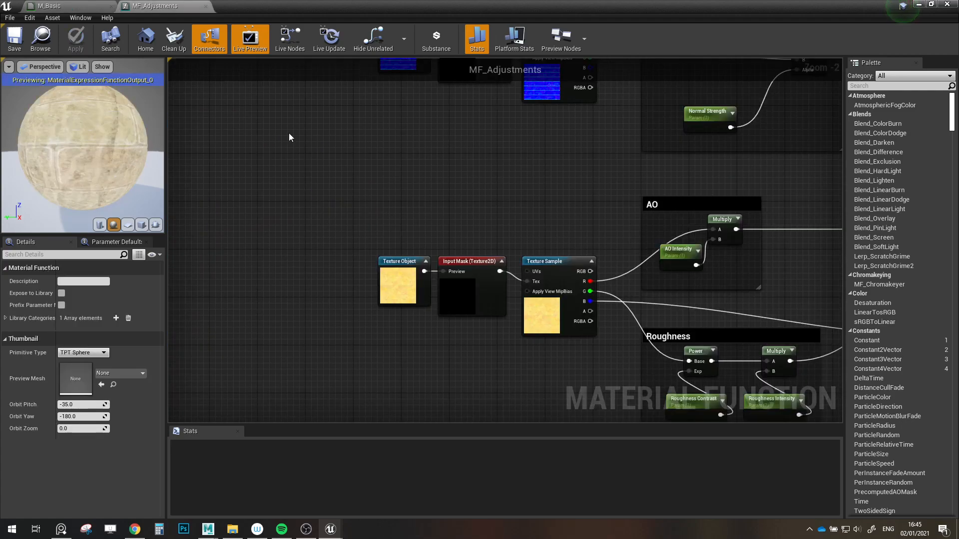
scroll(434, 227, down, 4)
scroll(644, 108, up, 4)
right_drag(644, 108, 511, 230)
scroll(539, 187, up, 1)
click(642, 130)
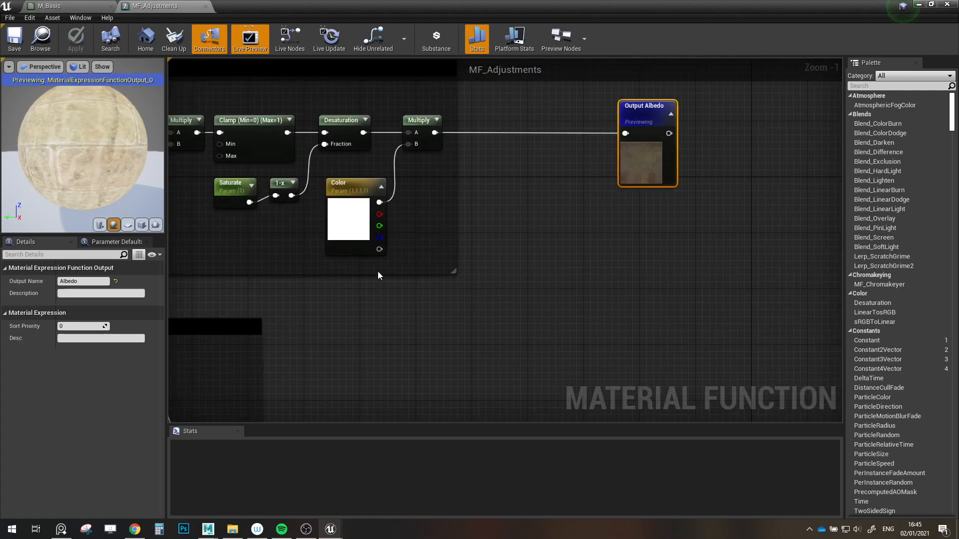
scroll(480, 280, down, 3)
right_drag(488, 332, 517, 275)
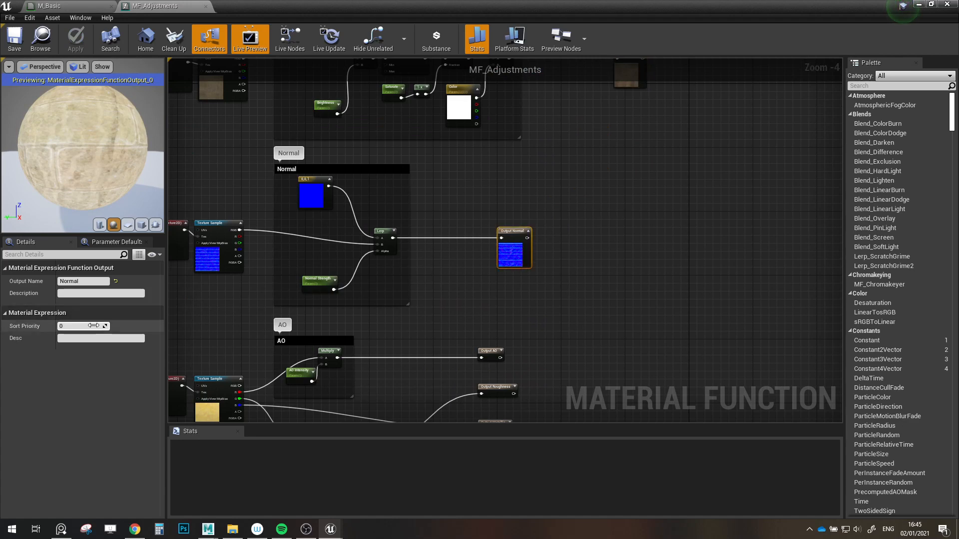
click(593, 336)
- Order the AO, Roughness and Metallic outputs after Normal through ascending Sort Priority values, with Roughness at 3, and save the function
right_drag(613, 341, 626, 199)
scroll(516, 208, up, 4)
click(506, 211)
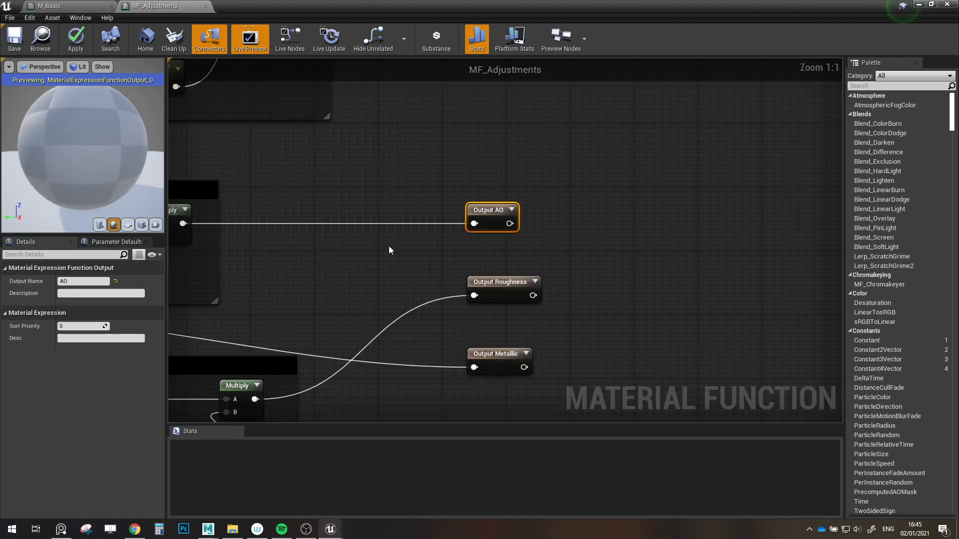
click(502, 297)
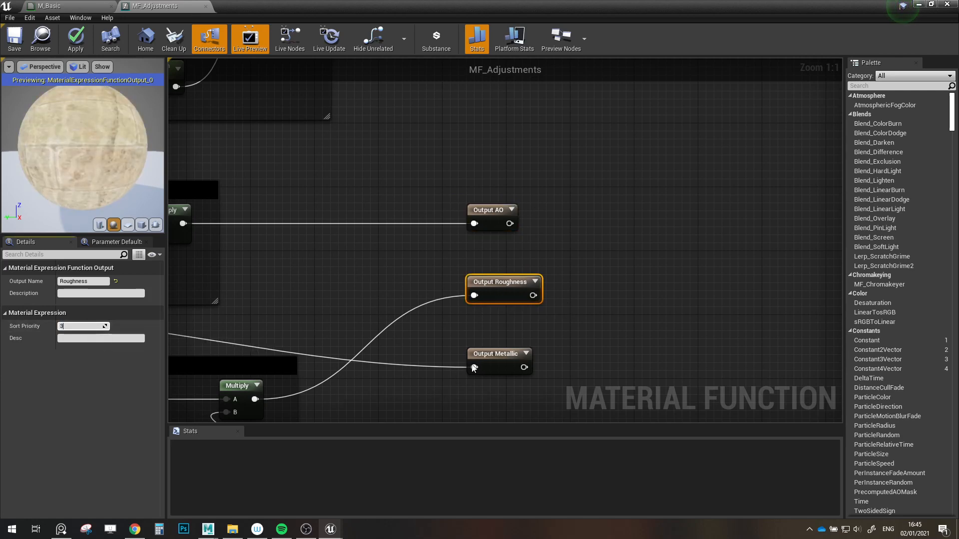
drag(492, 356, 484, 356)
click(365, 313)
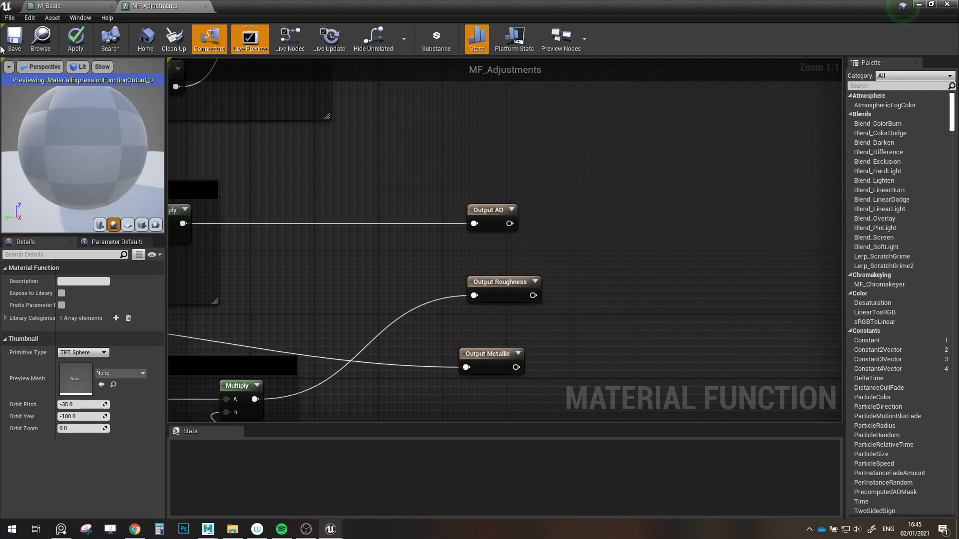
- In M_Basic, connect the MF_Adjustments Albedo output to Base Color and its Normal output to Normal
click(64, 6)
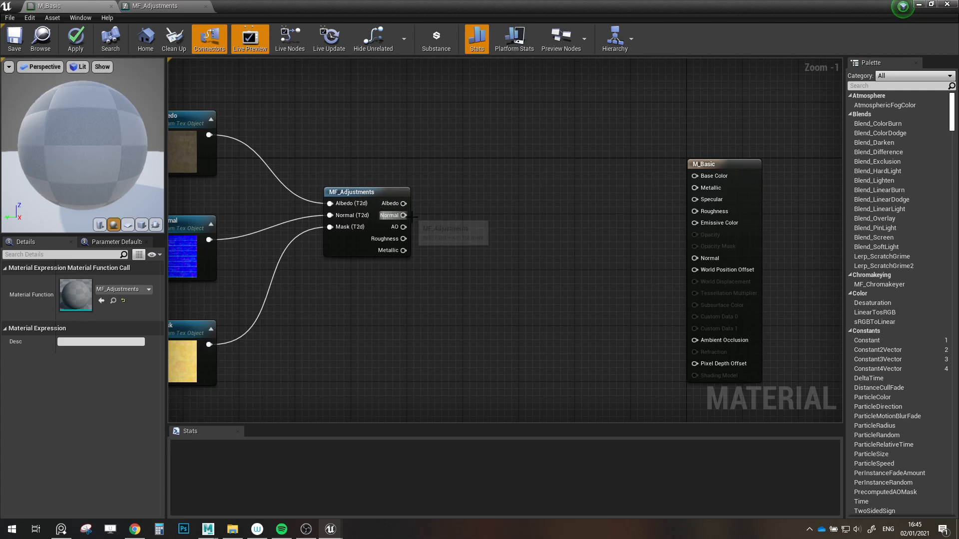
right_drag(446, 219, 467, 216)
mouse_move(424, 200)
mouse_down()
mouse_move(718, 172)
mouse_move(433, 216)
mouse_up()
drag(702, 256, 716, 255)
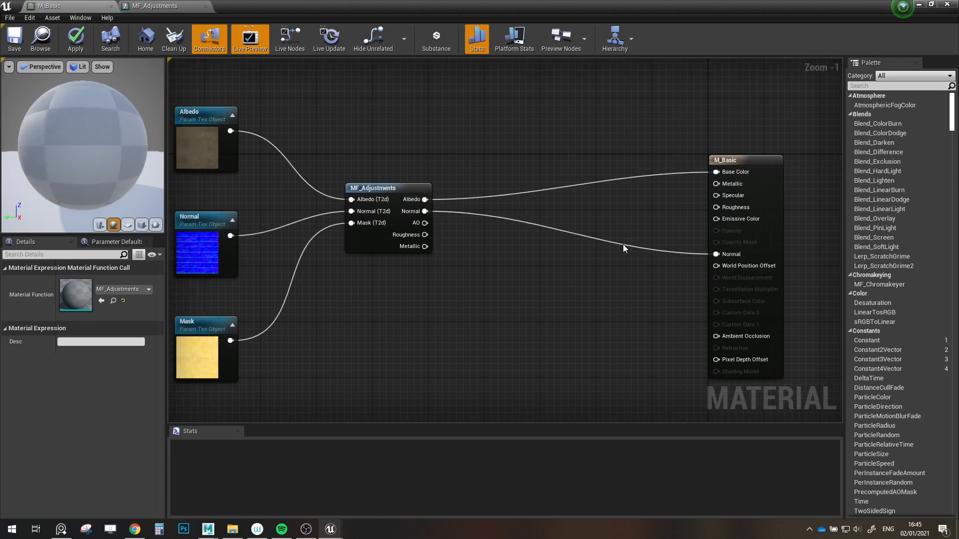
- Connect the MF_Adjustments AO, Roughness and Metallic outputs to the Ambient Occlusion, Roughness and Metallic inputs of the M_Basic result node
drag(425, 223, 719, 338)
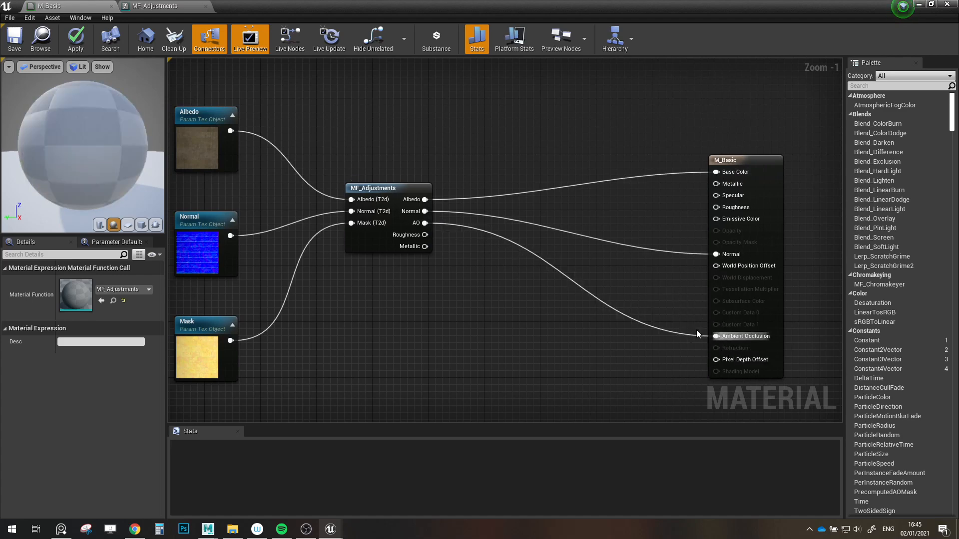
drag(425, 235, 718, 208)
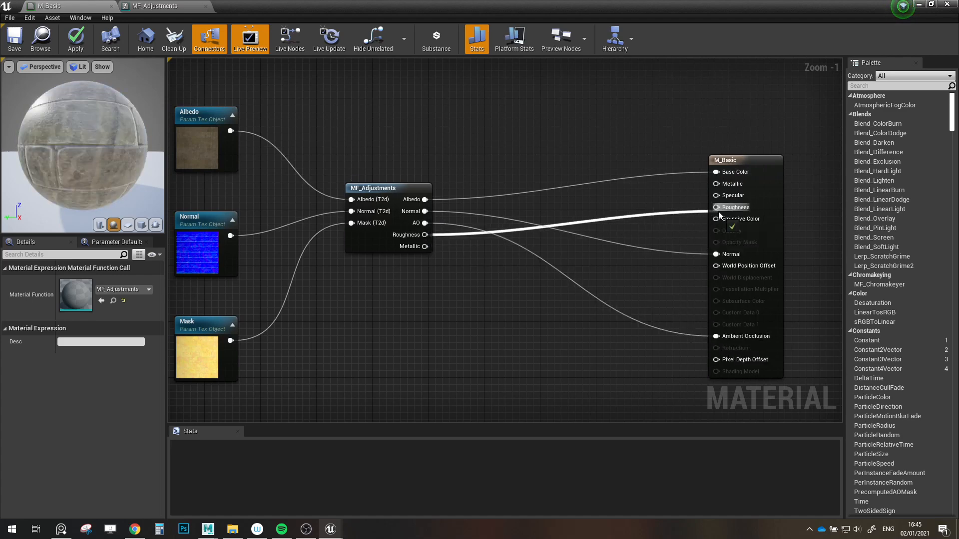
drag(425, 247, 718, 183)
scroll(555, 289, down, 2)
scroll(474, 285, up, 1)
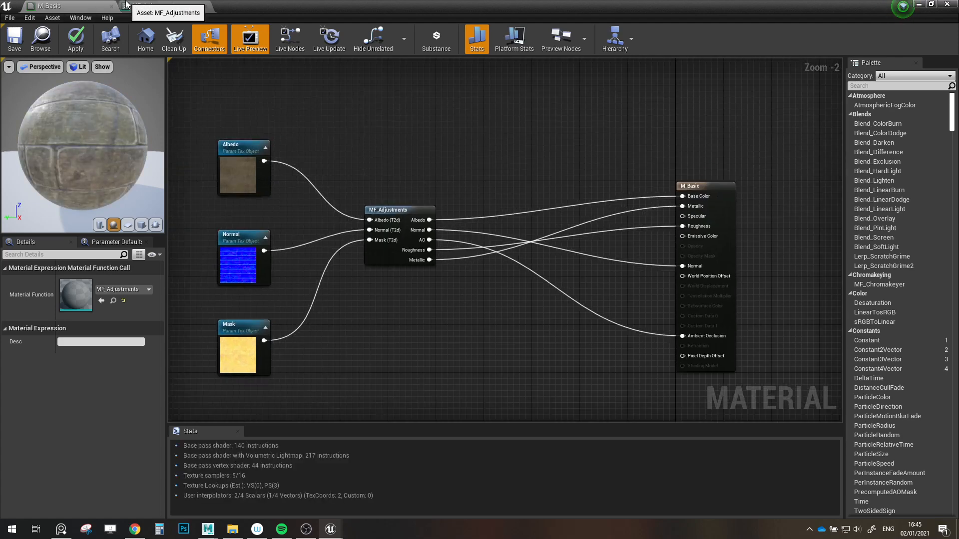
- In MF_Adjustments, raise the Sort Priority of the AO and Normal outputs so that they come last, with Normal before AO
click(154, 6)
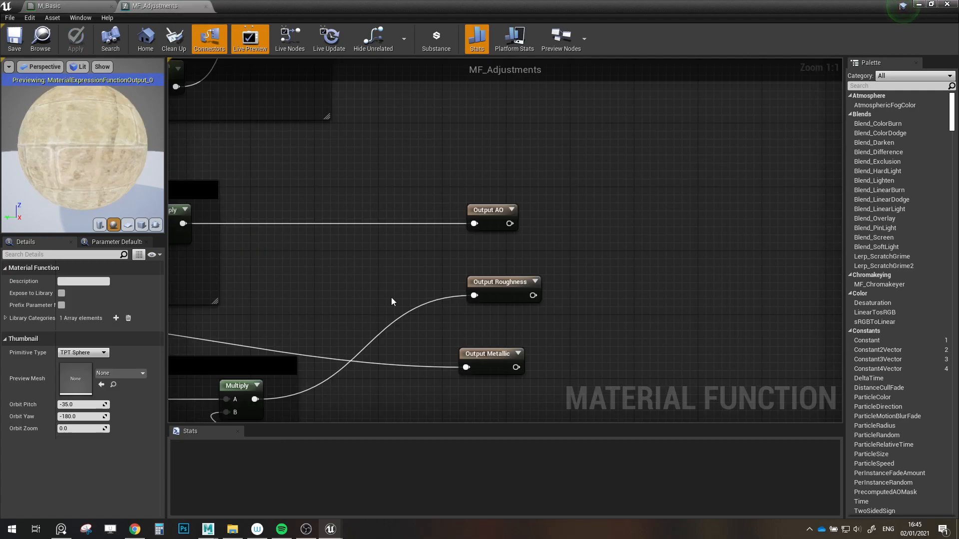
click(489, 211)
click(82, 326)
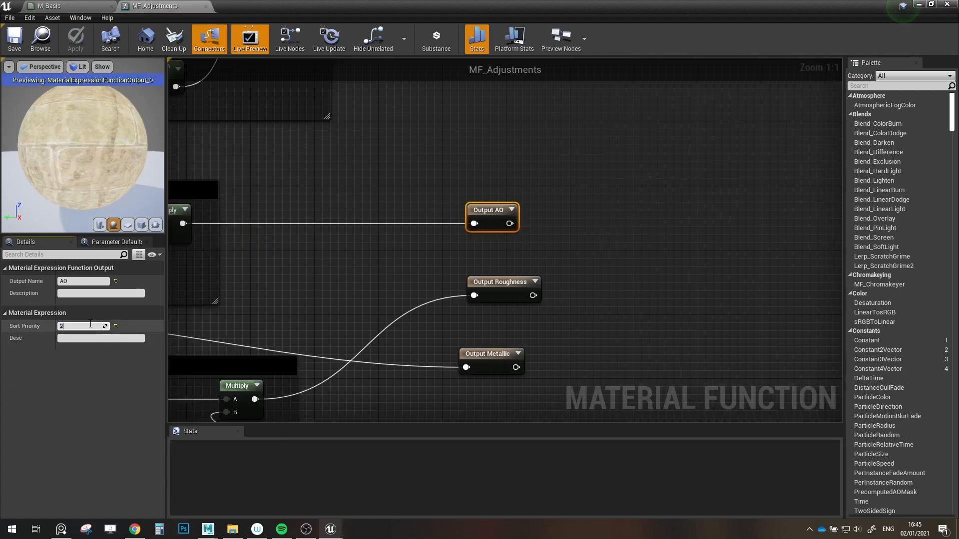
right_drag(496, 349, 538, 530)
click(580, 148)
click(75, 325)
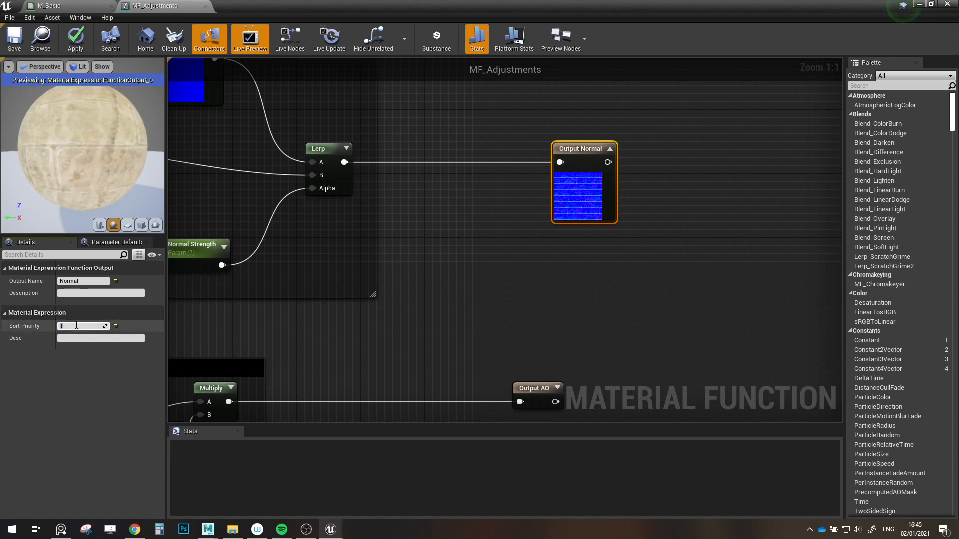
click(502, 349)
- Adjust the Roughness and Metallic Sort Priorities so the outputs run Albedo, Metallic, Roughness, Normal, AO, and apply the function changes
right_drag(503, 349, 444, 243)
click(509, 268)
click(436, 260)
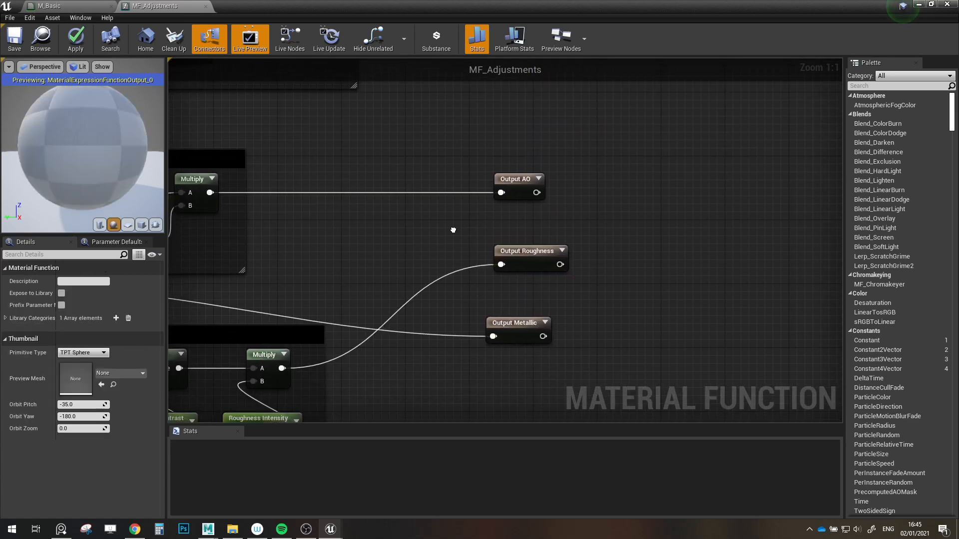
click(82, 5)
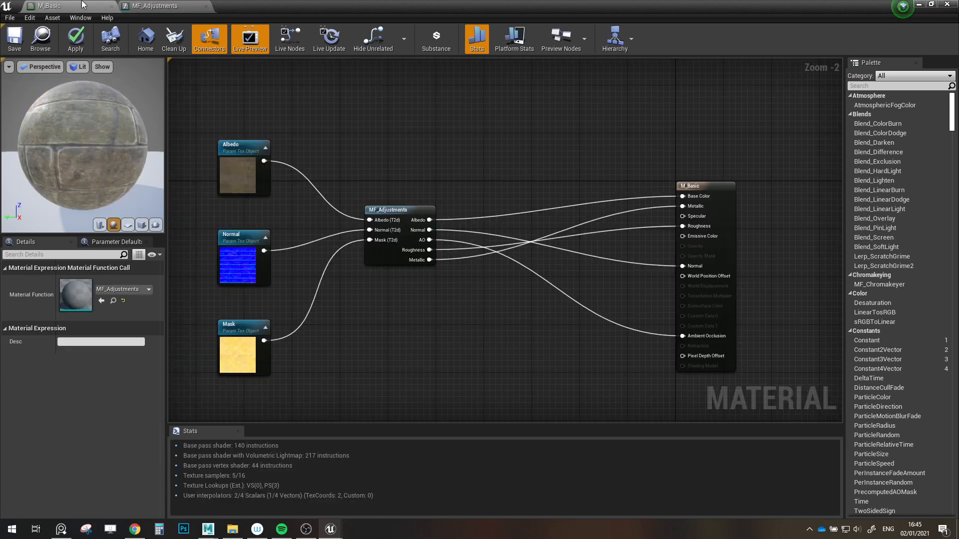
click(150, 4)
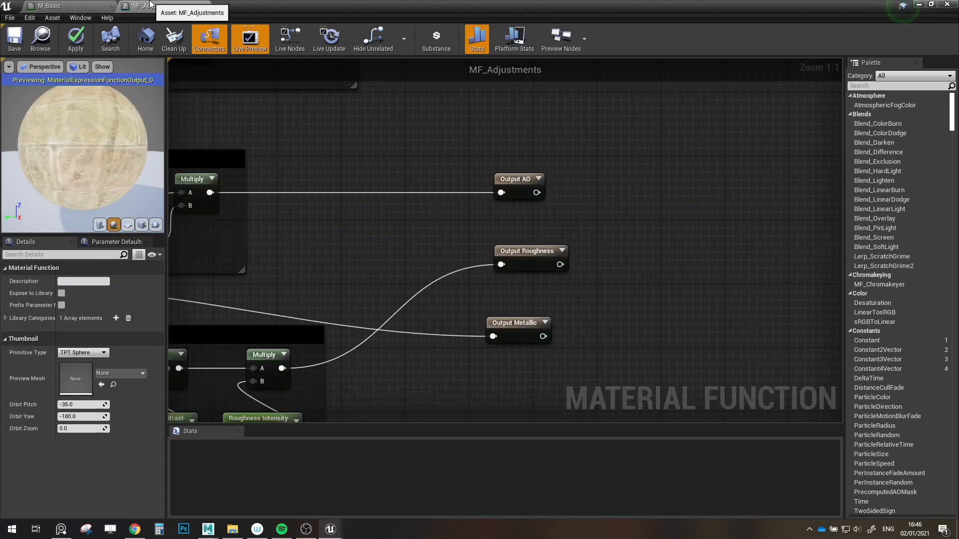
click(510, 337)
key(Return)
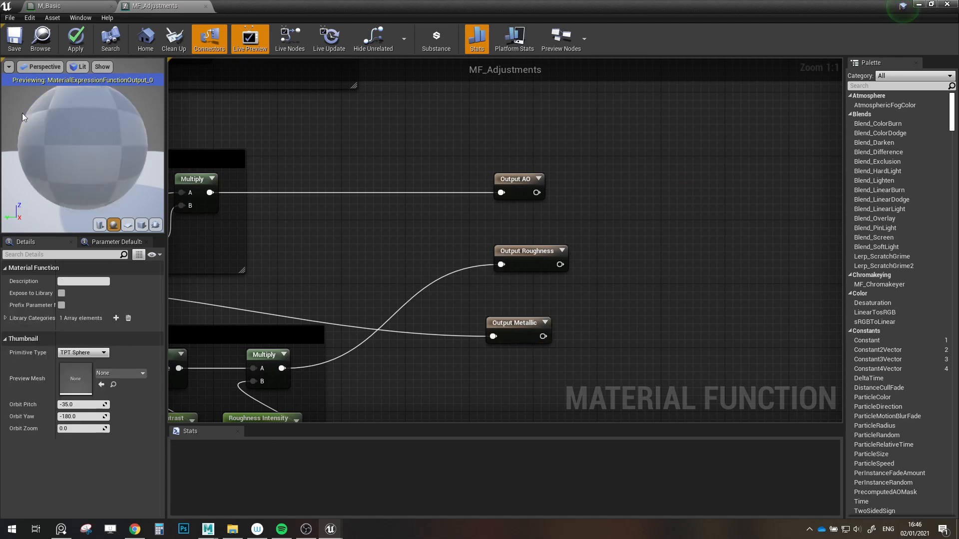
- In M_Basic, move the result node closer to MF_Adjustments, save the material and return to the level editor
click(73, 5)
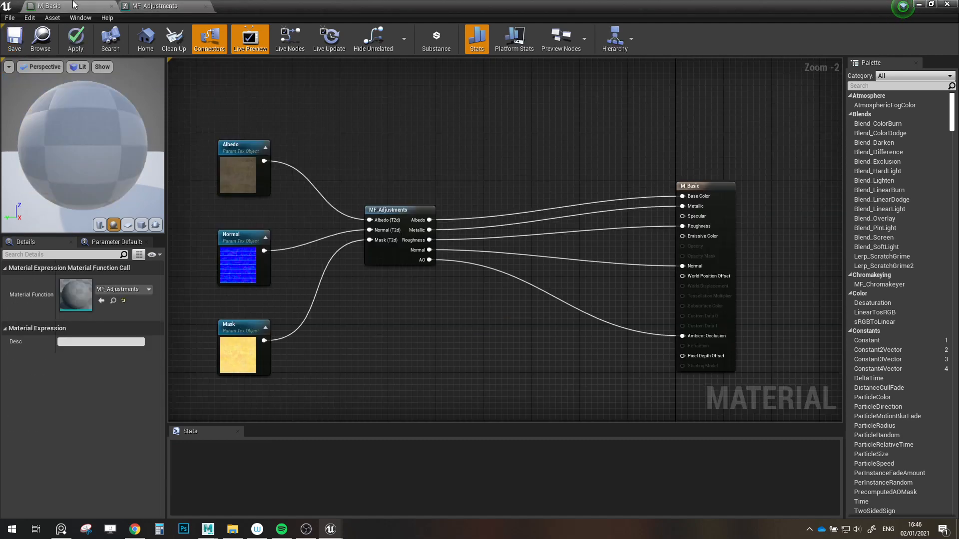
drag(705, 191, 650, 167)
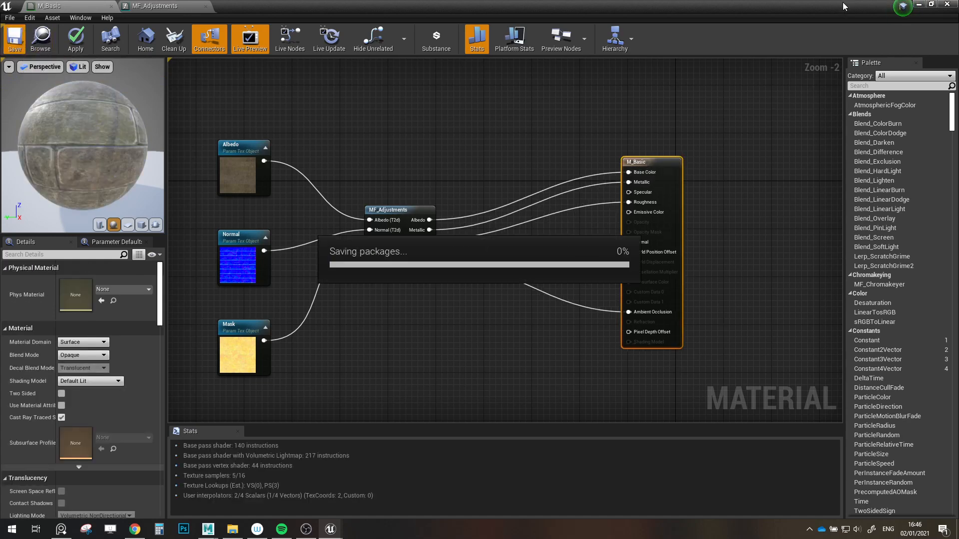
click(919, 4)
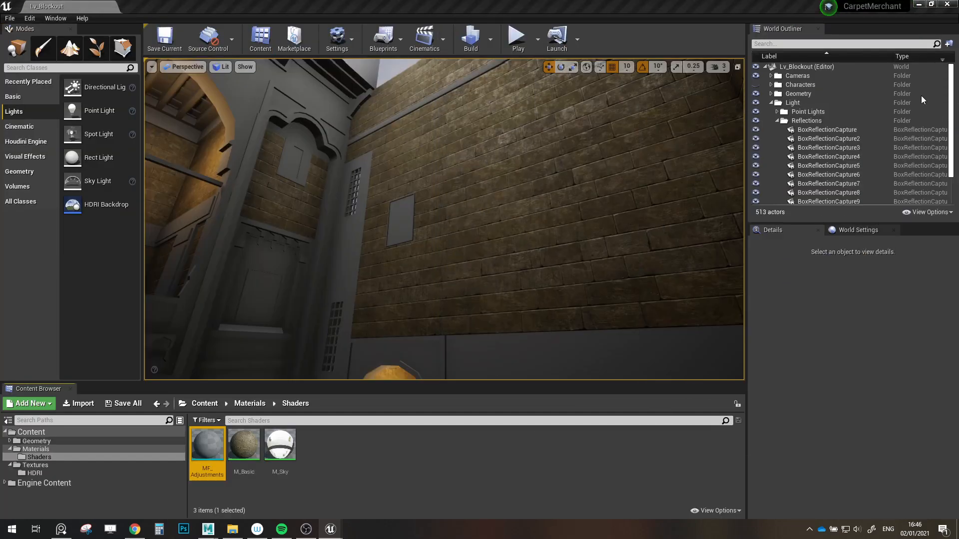
- Fly through the level and examine how the brick material looks on the building walls
right_drag(599, 200, 569, 150)
key(w)
key(d)
key(w)
key(w)
key(w)
key(w)
key(w)
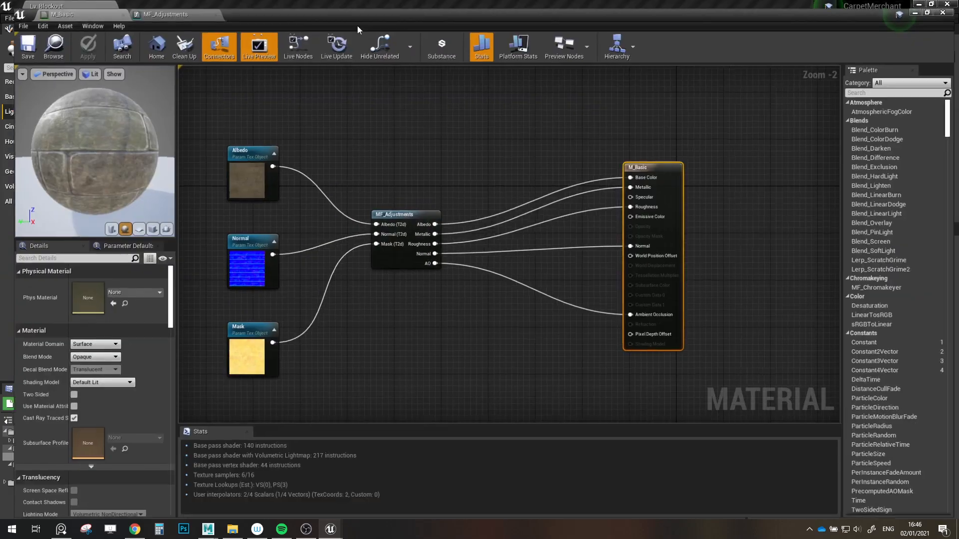
- Check the MF_Adjustments and M_Basic graphs once more and close their material editor window
click(152, 6)
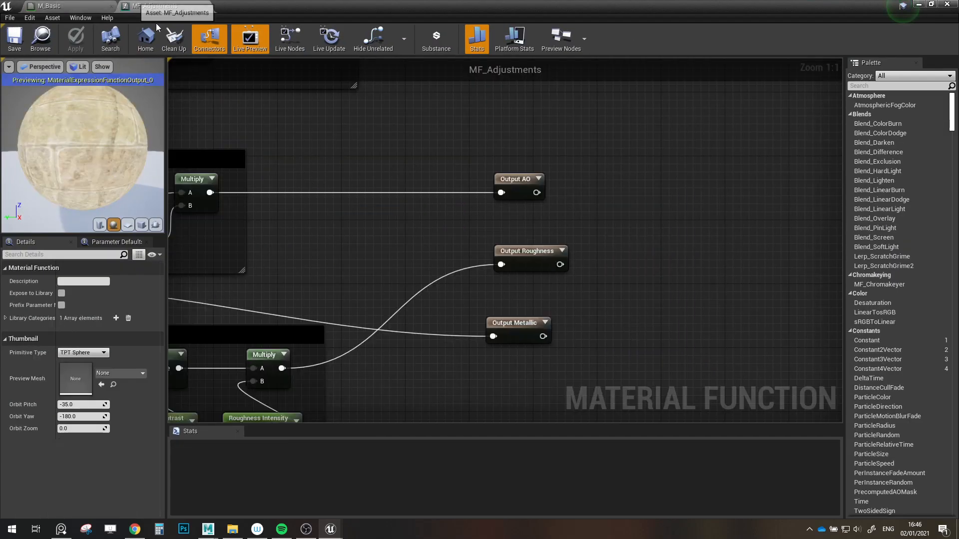
scroll(398, 223, down, 5)
click(64, 6)
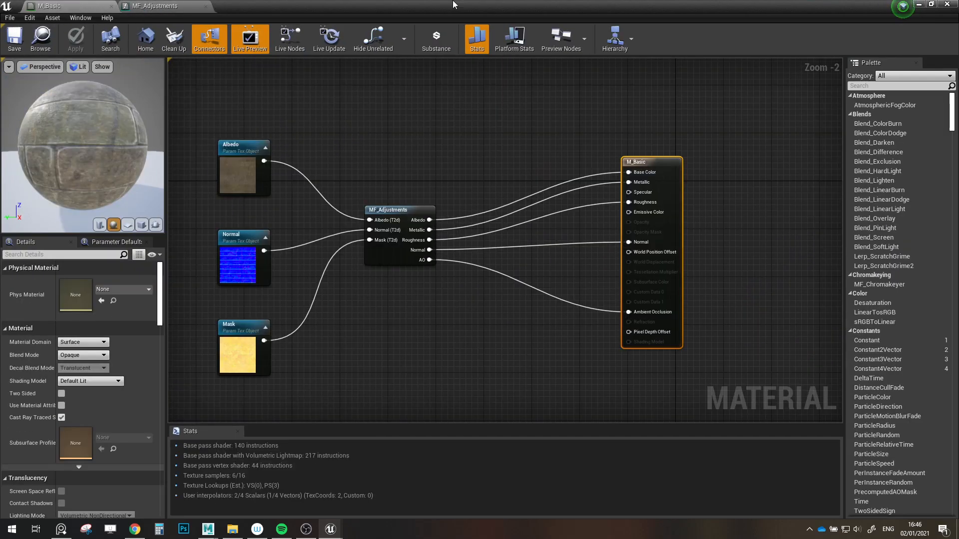
click(951, 4)
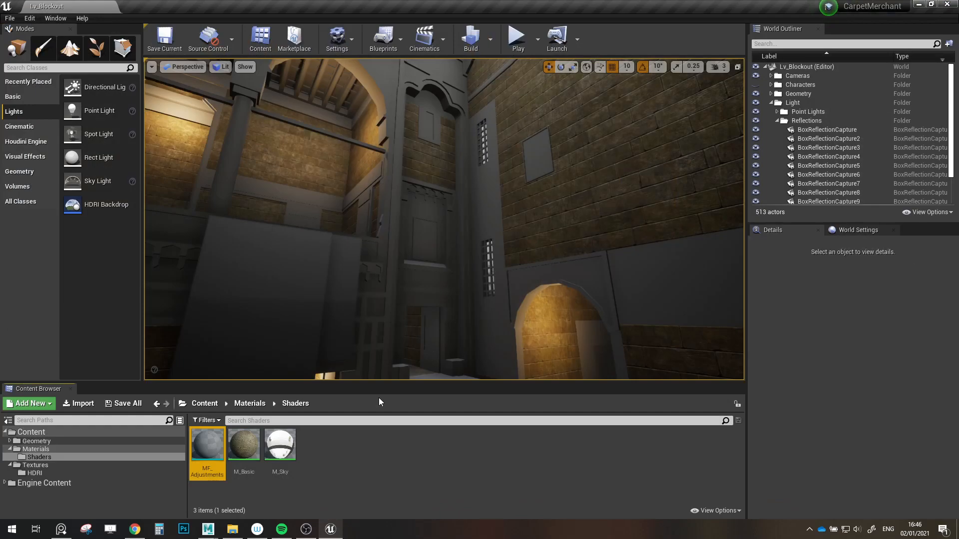
- Duplicate the M_Basic material in the Shaders folder and name the copy M_Bricks
right_click(210, 452)
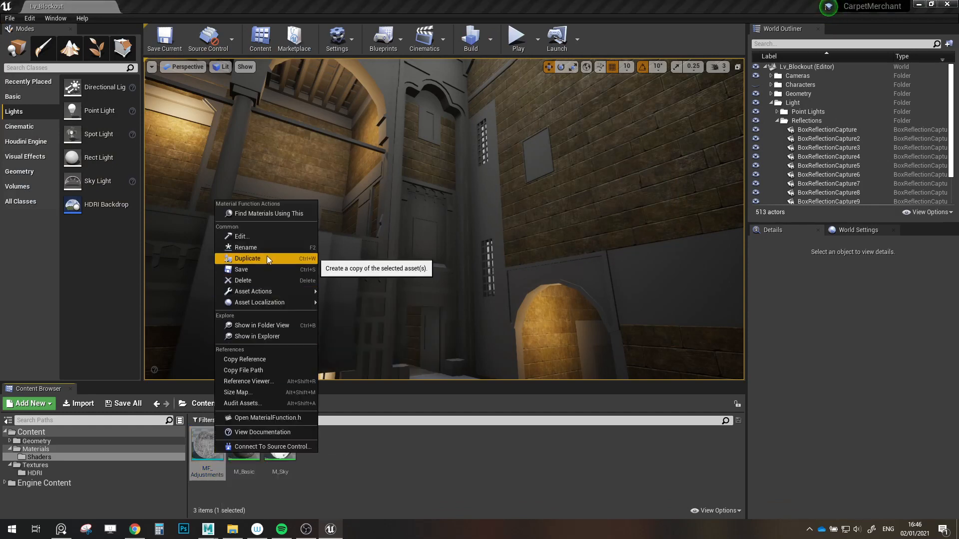
click(435, 466)
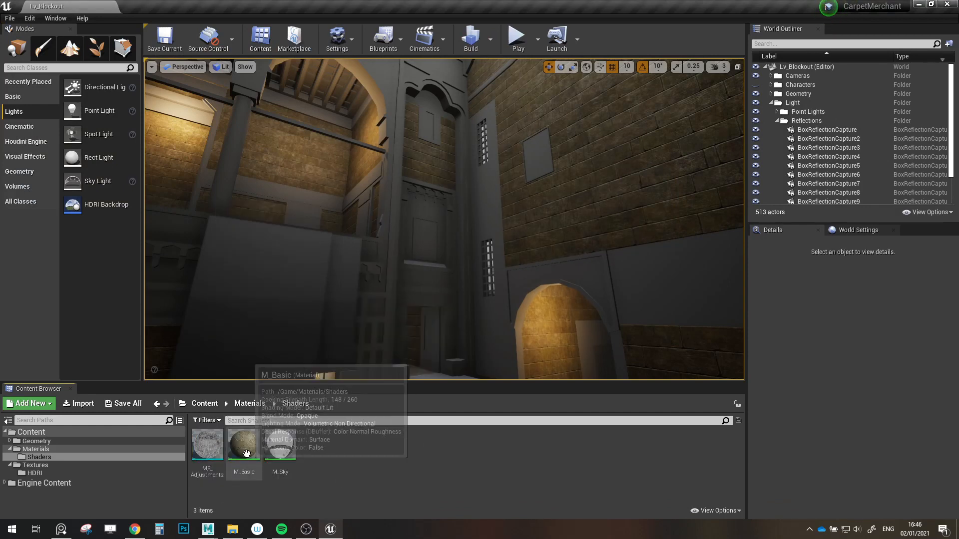
right_click(244, 452)
click(287, 262)
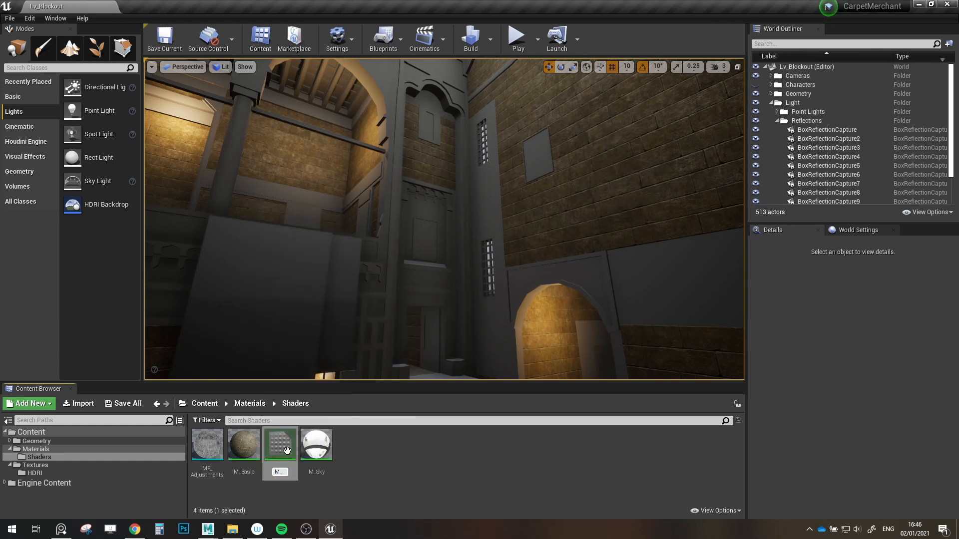
text(M_Bricks)
key(Return)
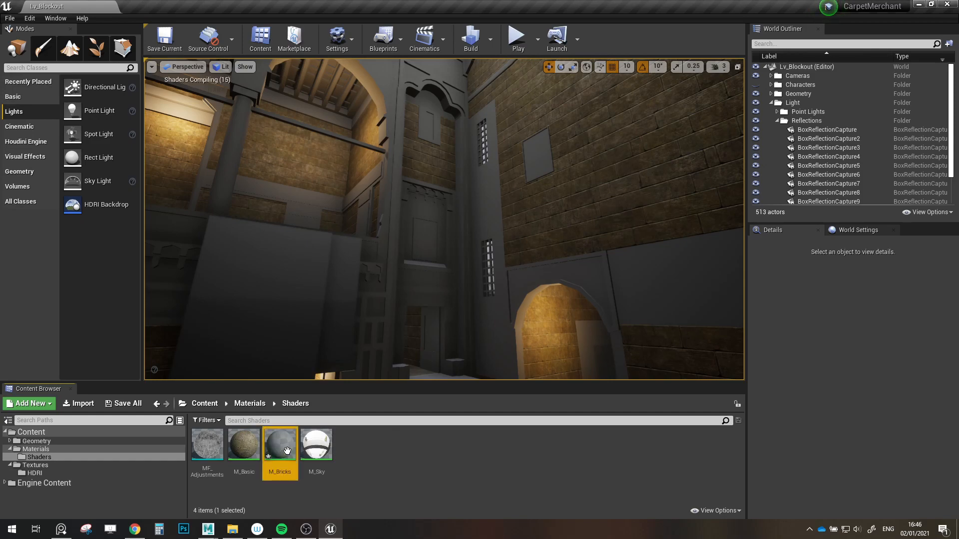
- Open the M_Bricks material for editing and look over its node graph
double_click(287, 451)
scroll(360, 384, down, 4)
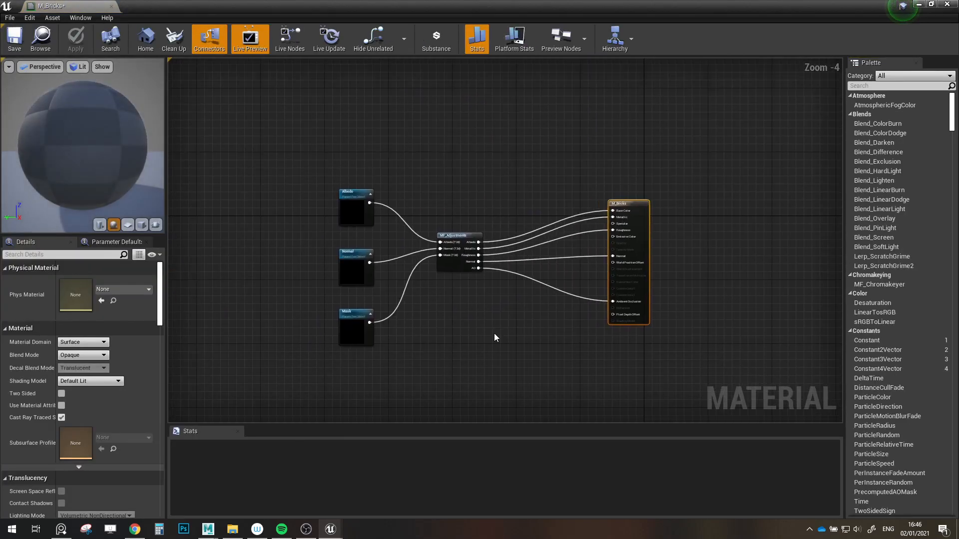
scroll(495, 338, up, 1)
drag(494, 338, 272, 165)
click(445, 303)
right_drag(475, 306, 461, 310)
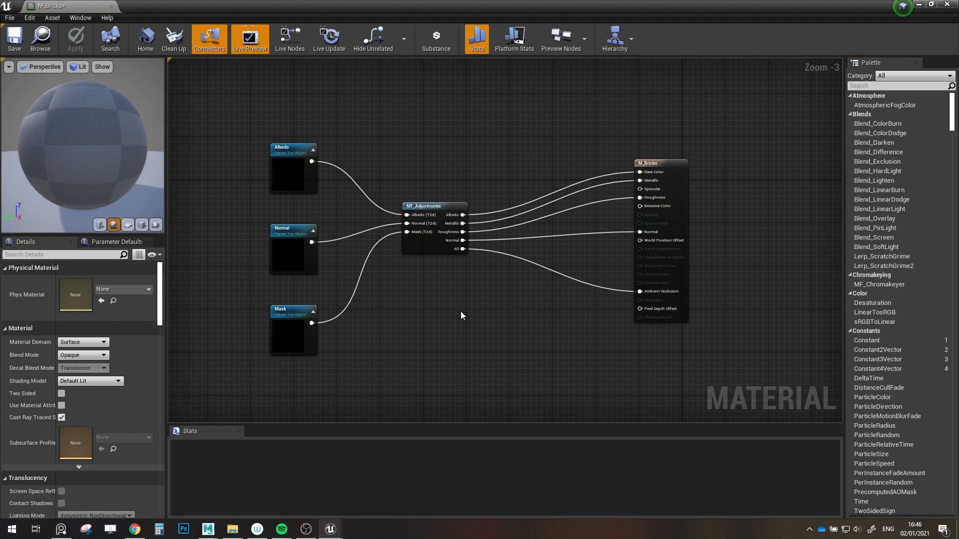
- Open the MF_Adjustments function from its node in M_Bricks, look over its graph and check back in M_Bricks
double_click(439, 209)
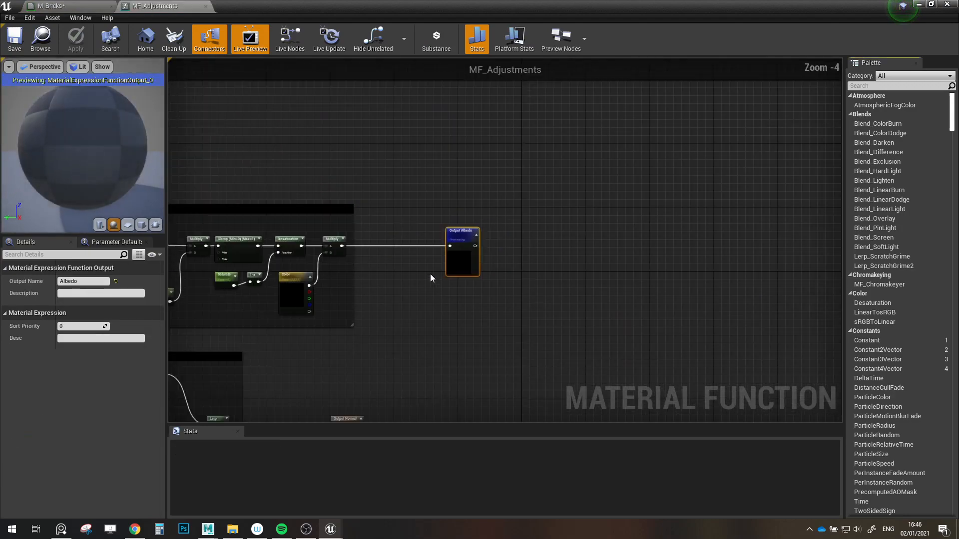
scroll(414, 380, down, 4)
right_drag(415, 380, 565, 256)
scroll(577, 246, up, 3)
click(51, 6)
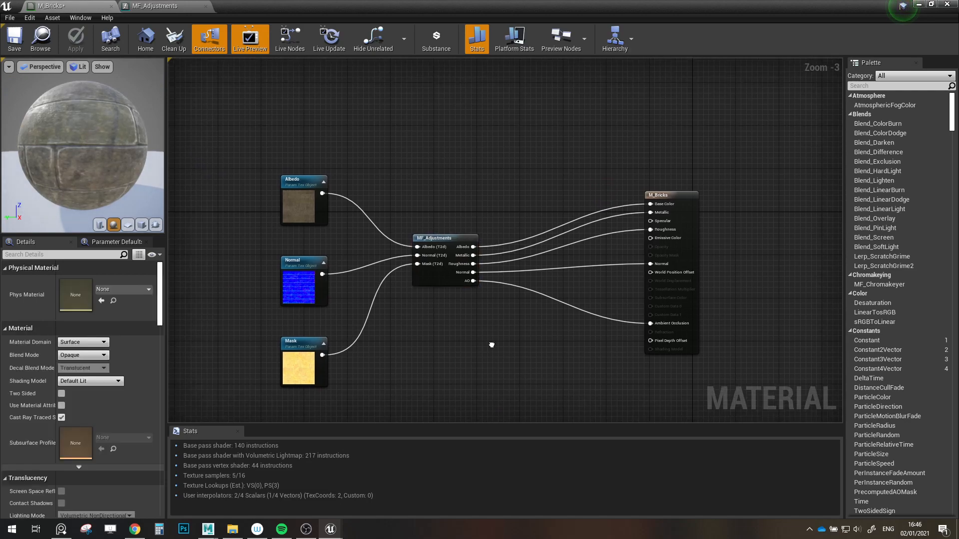
- In MF_Adjustments, duplicate the Albedo function input and place the copy above the original
click(153, 6)
scroll(574, 294, down, 2)
scroll(501, 206, up, 4)
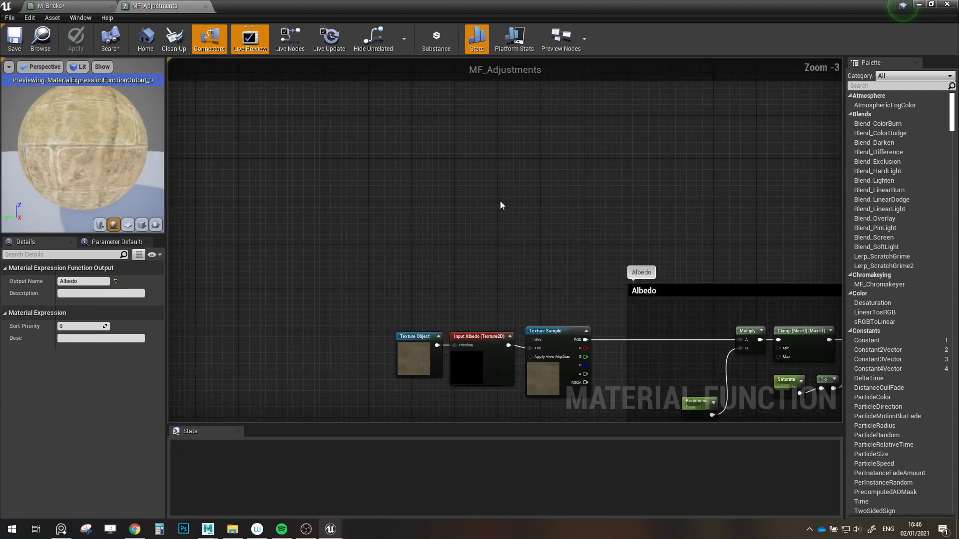
click(368, 307)
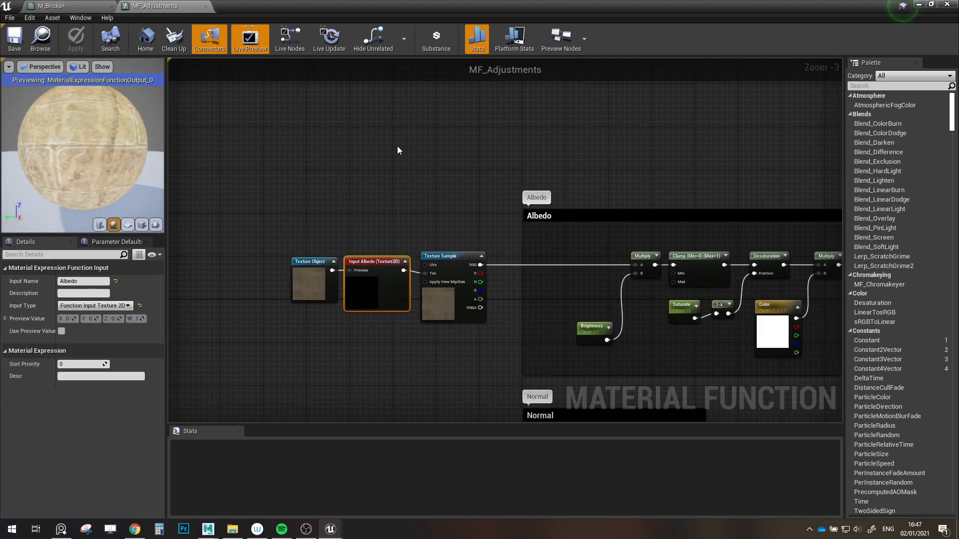
key(ctrl+v)
drag(387, 185, 344, 175)
scroll(348, 178, up, 2)
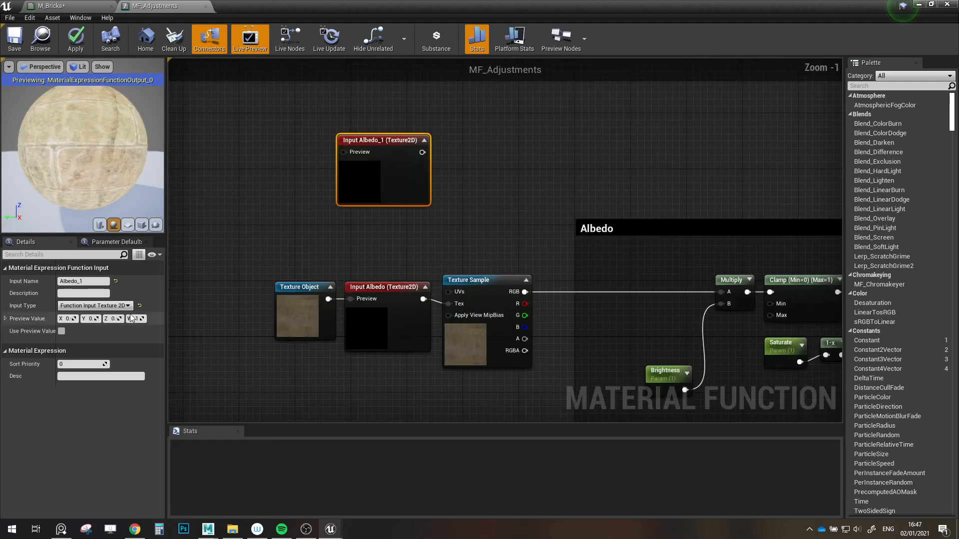
- Change the copied input's type to Function Input Vector 2 and rename it UV
click(120, 306)
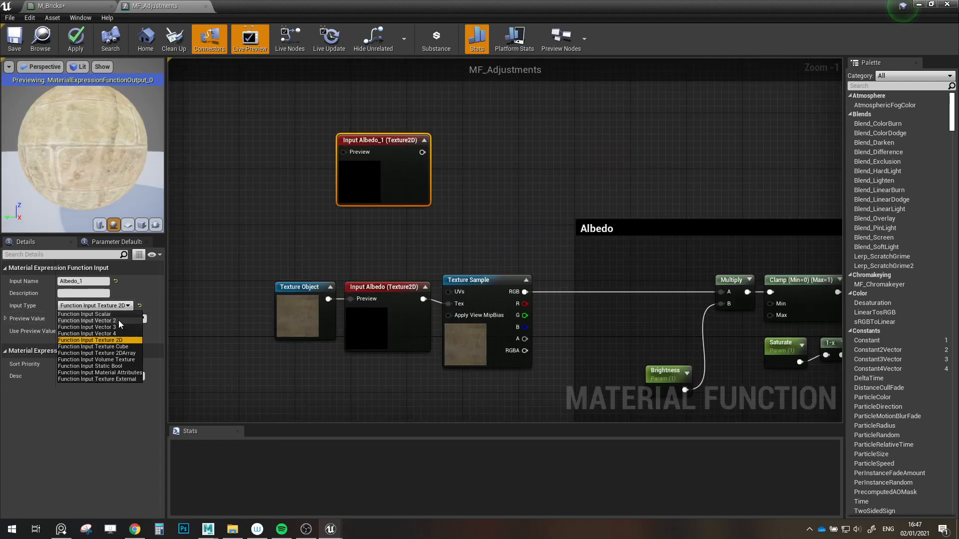
click(118, 320)
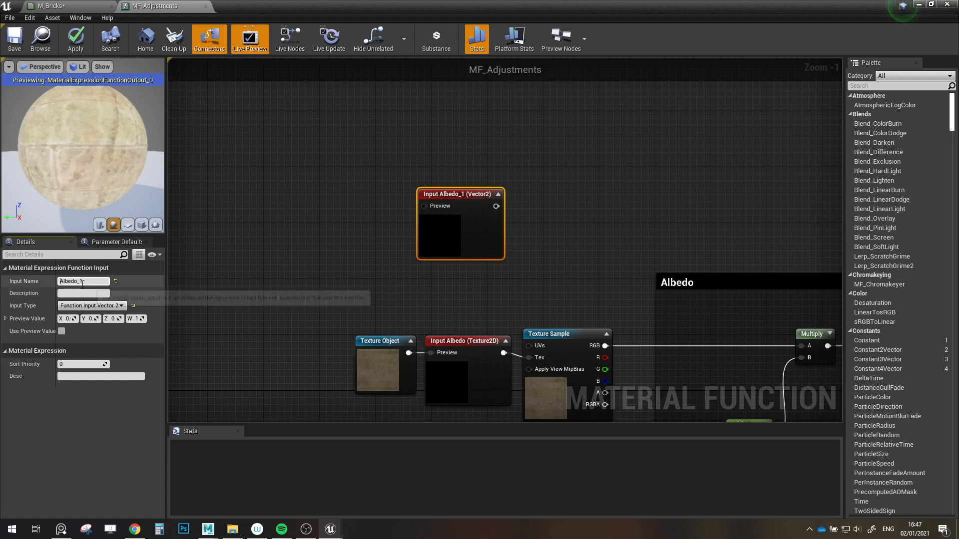
click(82, 282)
key(Return)
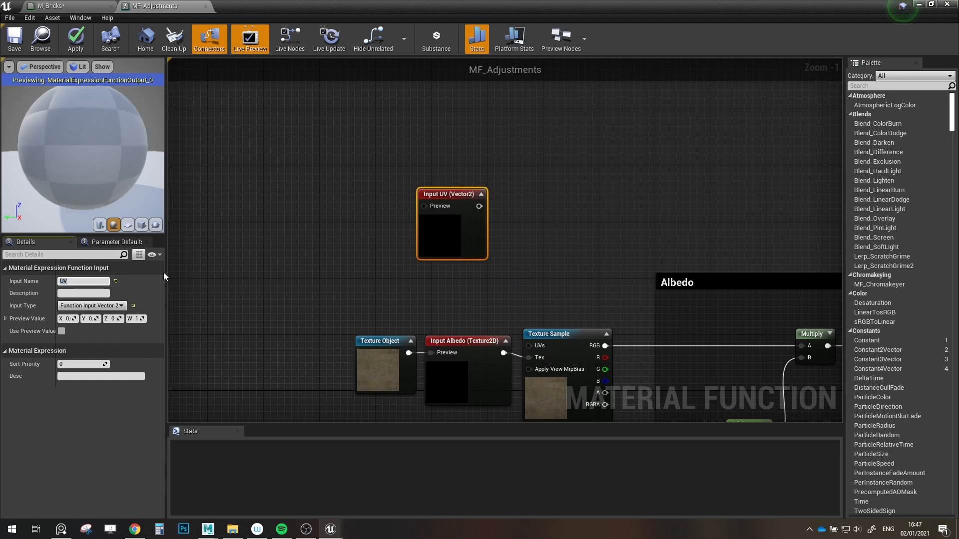
- Add a TextureCoordinate node beside the UV input and connect it to that input's Preview
click(331, 248)
right_click(344, 213)
text(texture)
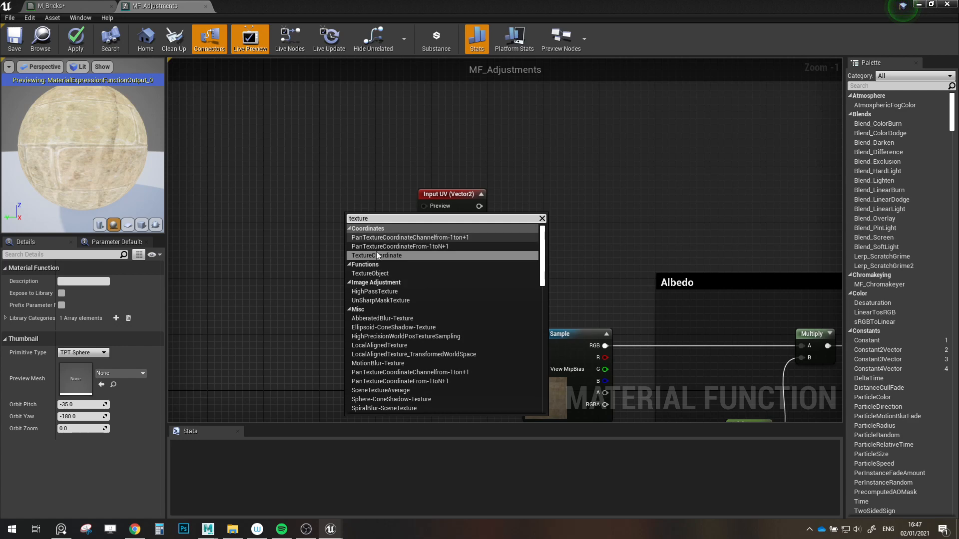
click(376, 255)
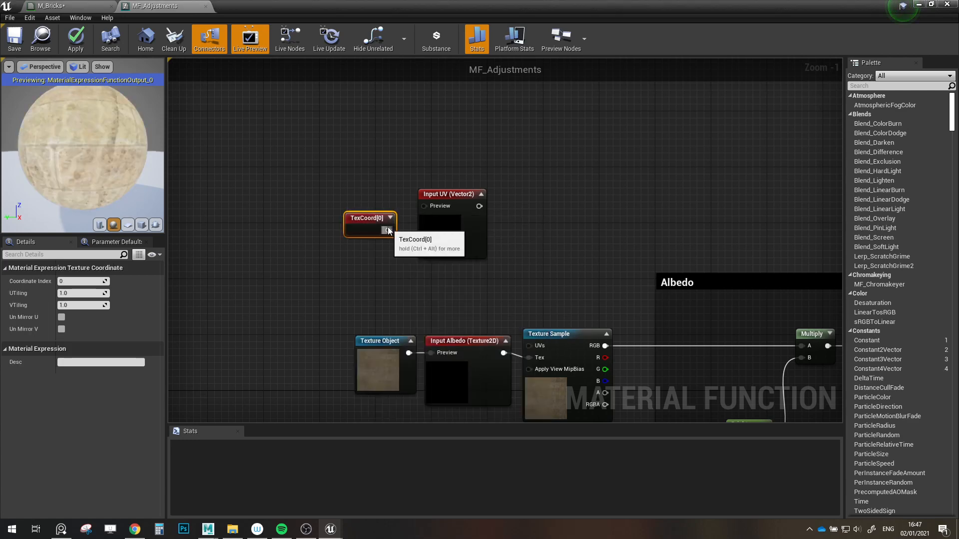
drag(389, 230, 383, 200)
- Connect the UV input to the UVs of the Albedo texture sample
right_drag(498, 243, 421, 202)
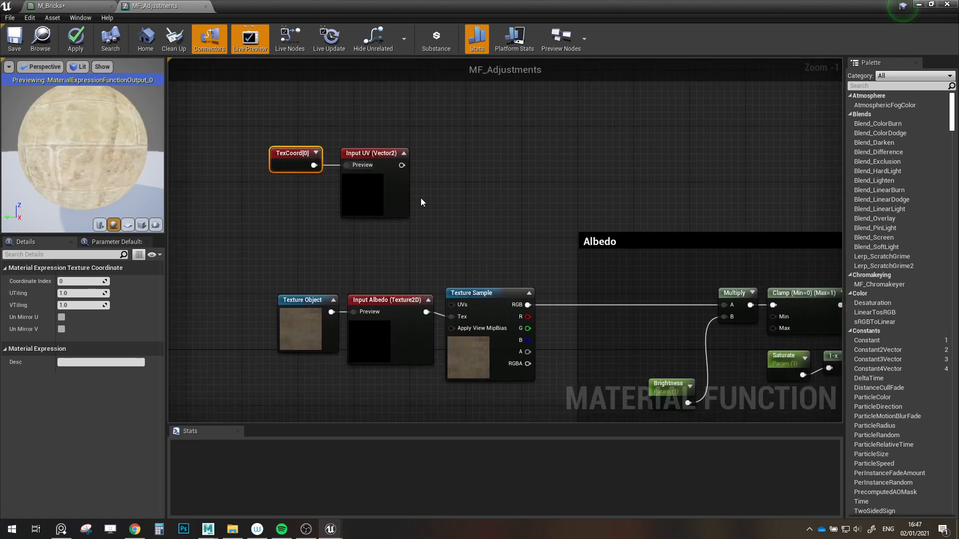
drag(401, 165, 452, 308)
scroll(455, 299, down, 3)
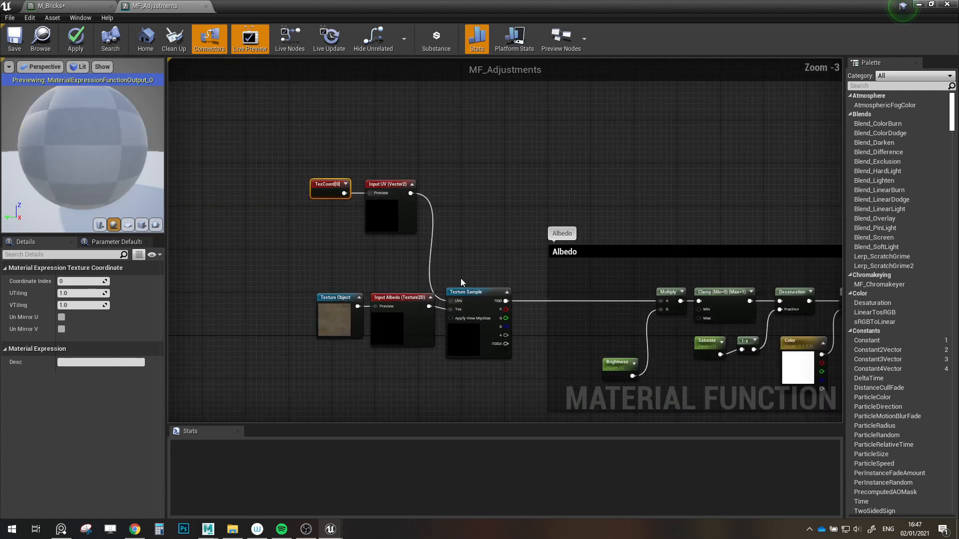
- Connect the UV input to the UVs of both the Normal and the Mask texture samples
right_drag(461, 278, 452, 171)
drag(425, 111, 453, 362)
right_drag(472, 324, 474, 144)
scroll(451, 300, up, 1)
scroll(452, 300, up, 2)
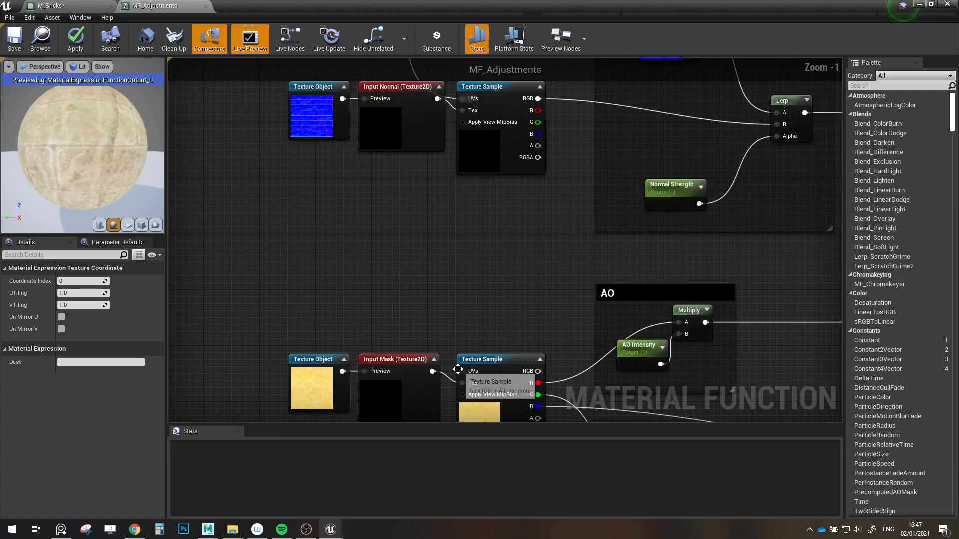
drag(461, 372, 420, 181)
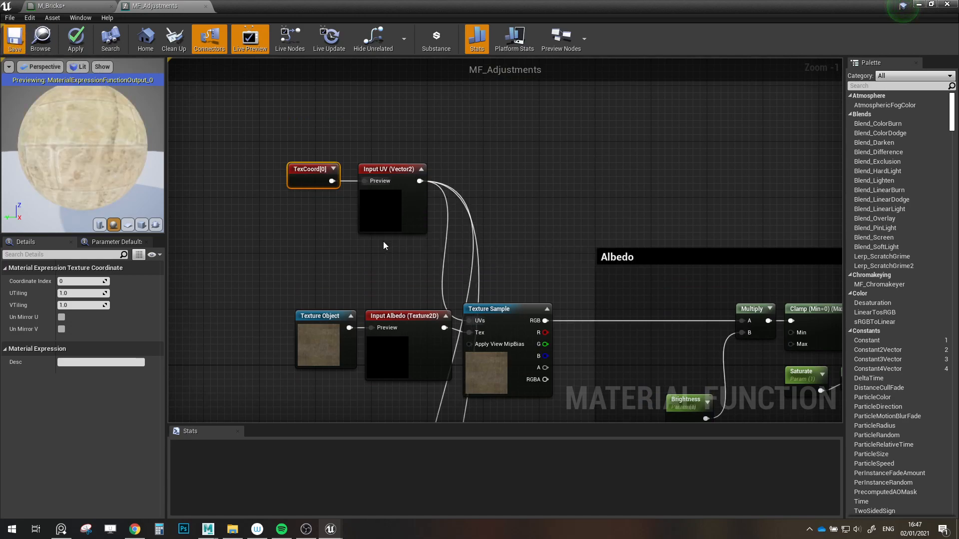
scroll(404, 281, up, 3)
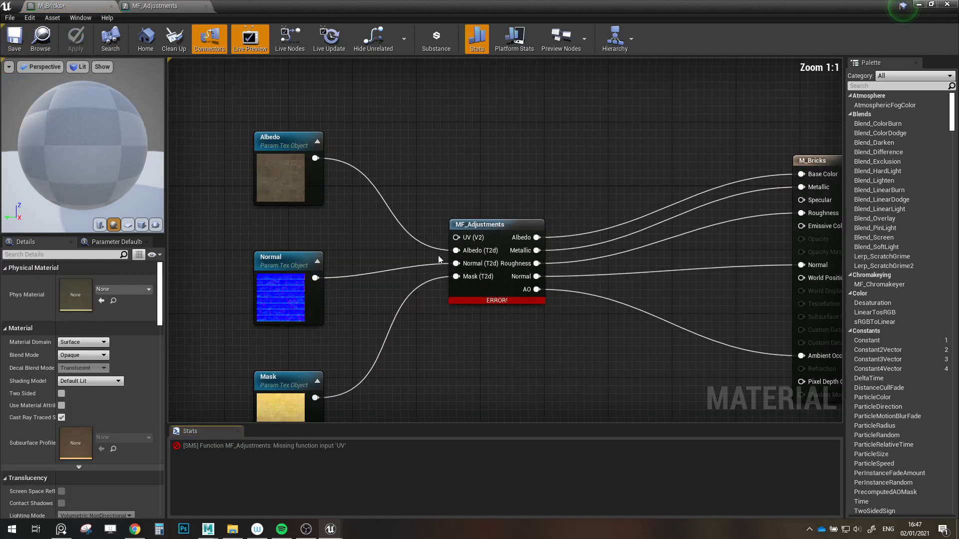
- Return to the MF_Adjustments function and enable Use Preview Value on the UV input
click(155, 6)
scroll(349, 200, up, 1)
click(389, 225)
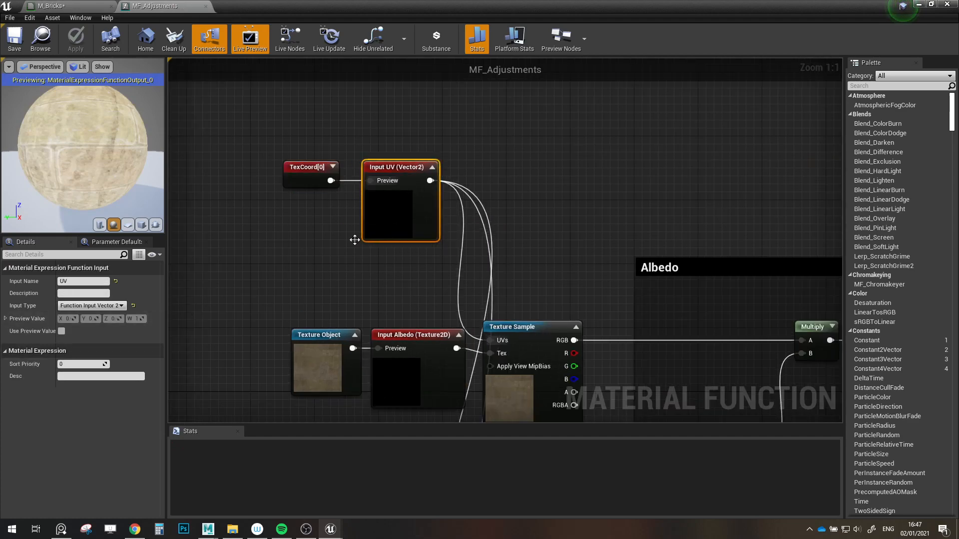
right_drag(225, 280, 257, 334)
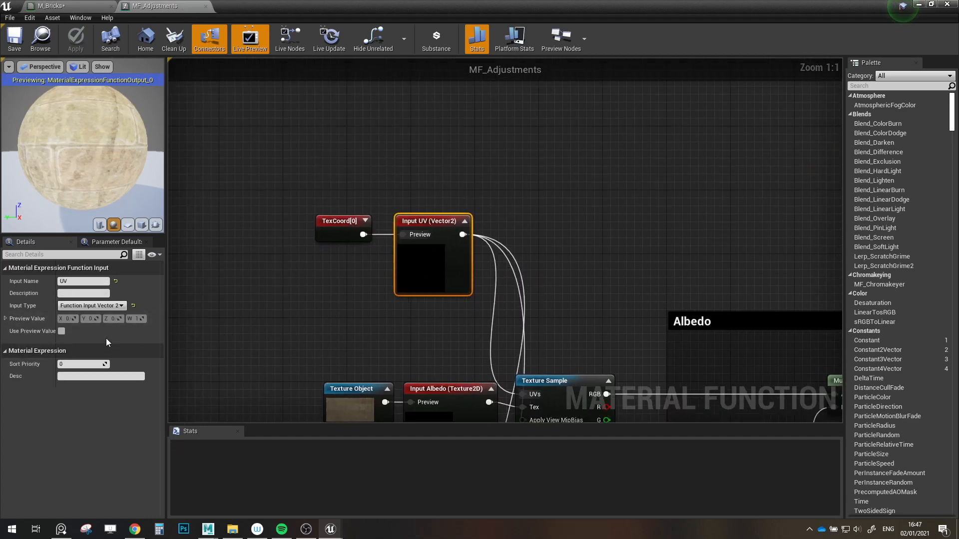
click(61, 331)
- Enable Use Preview Value on the Albedo, Normal and Mask function inputs
right_drag(432, 410, 450, 217)
scroll(450, 218, down, 1)
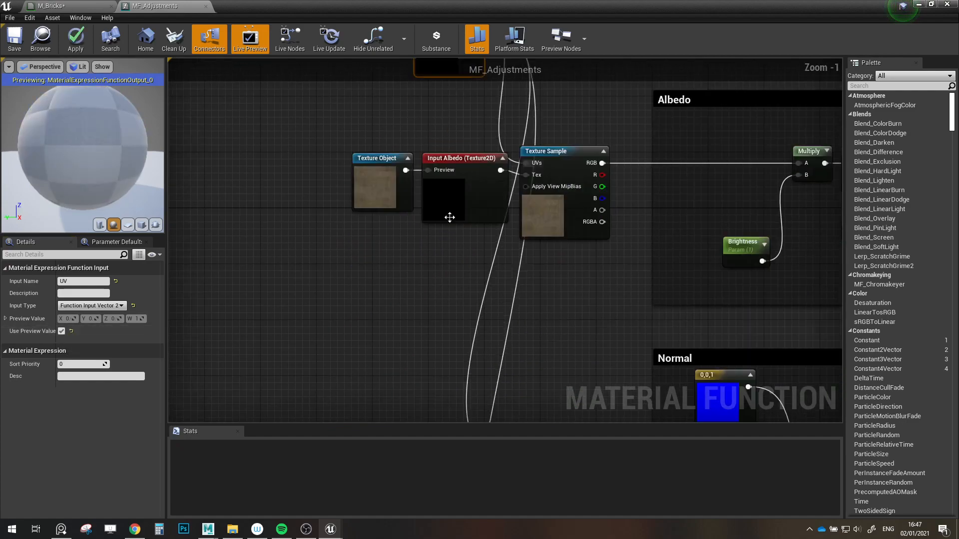
click(450, 218)
click(61, 331)
right_drag(424, 421, 418, 160)
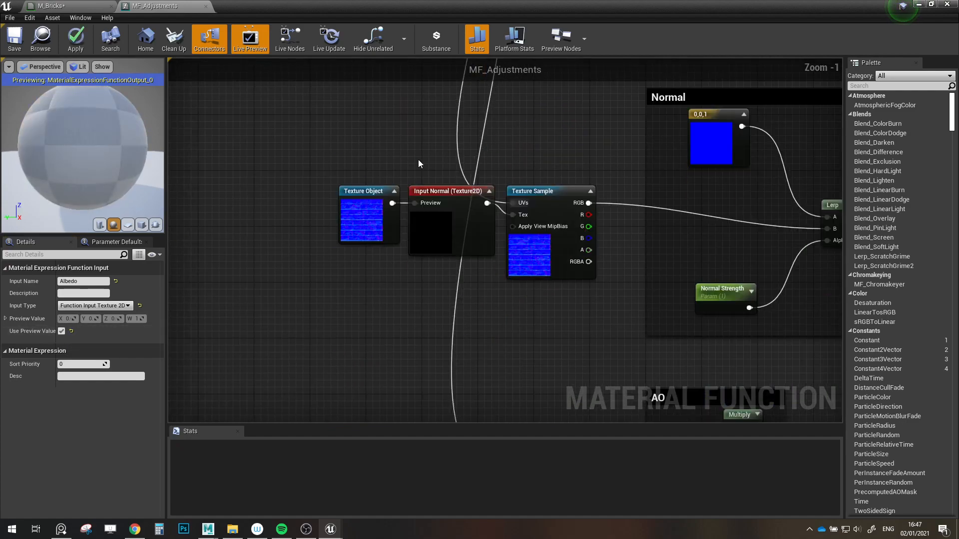
click(426, 232)
right_drag(440, 419, 398, 168)
click(400, 245)
click(62, 331)
- Apply the MF_Adjustments changes and return to the M_Bricks material
scroll(398, 316, down, 4)
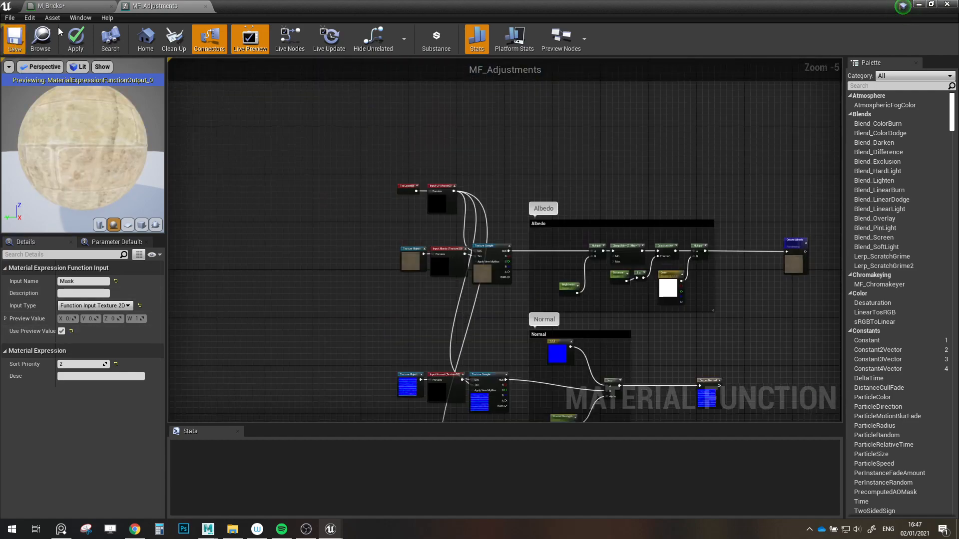
click(75, 38)
click(60, 5)
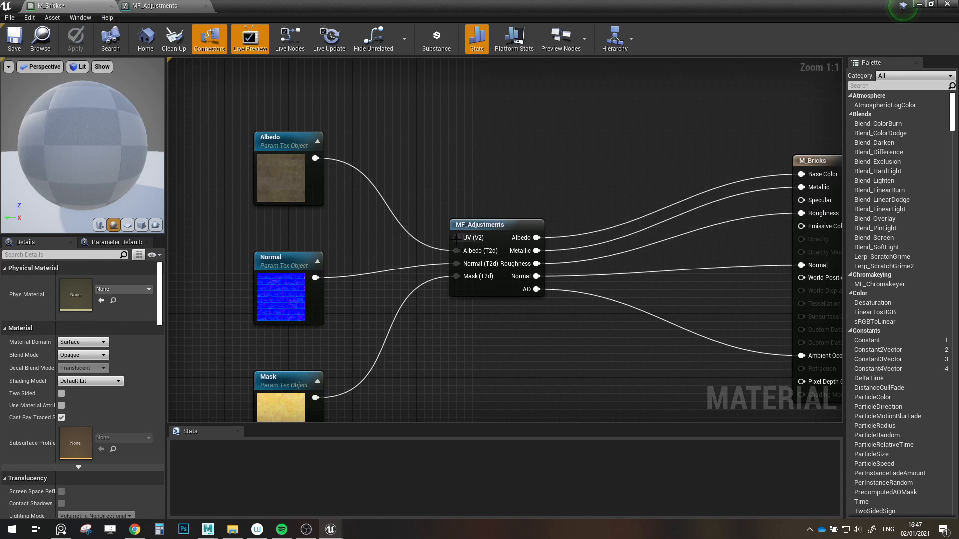
drag(456, 238, 429, 165)
click(404, 141)
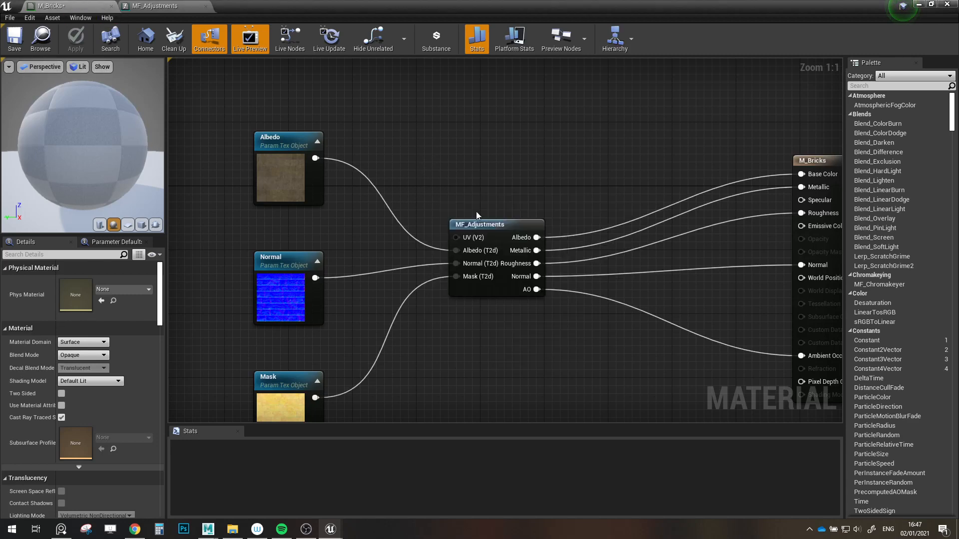
scroll(520, 324, down, 2)
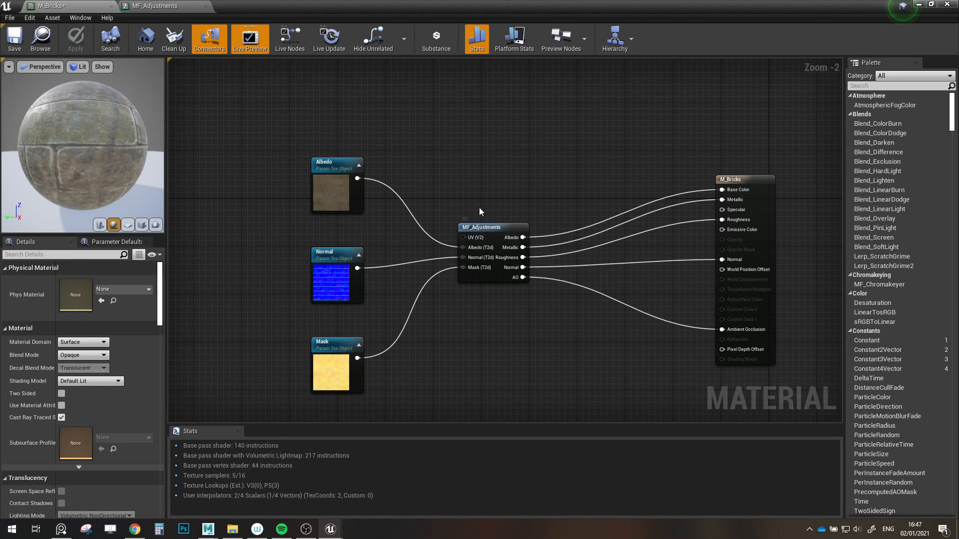
right_drag(479, 208, 520, 268)
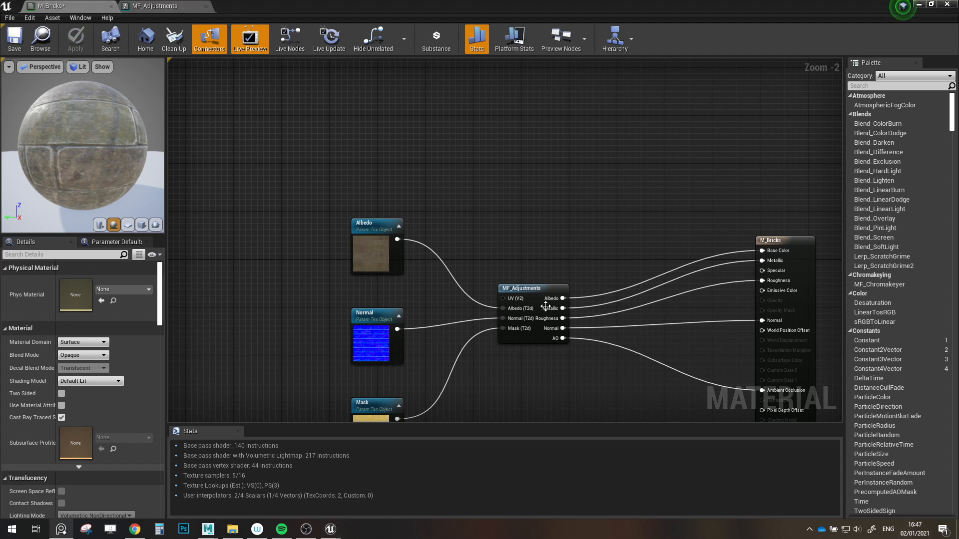
scroll(509, 174, down, 3)
scroll(508, 175, up, 3)
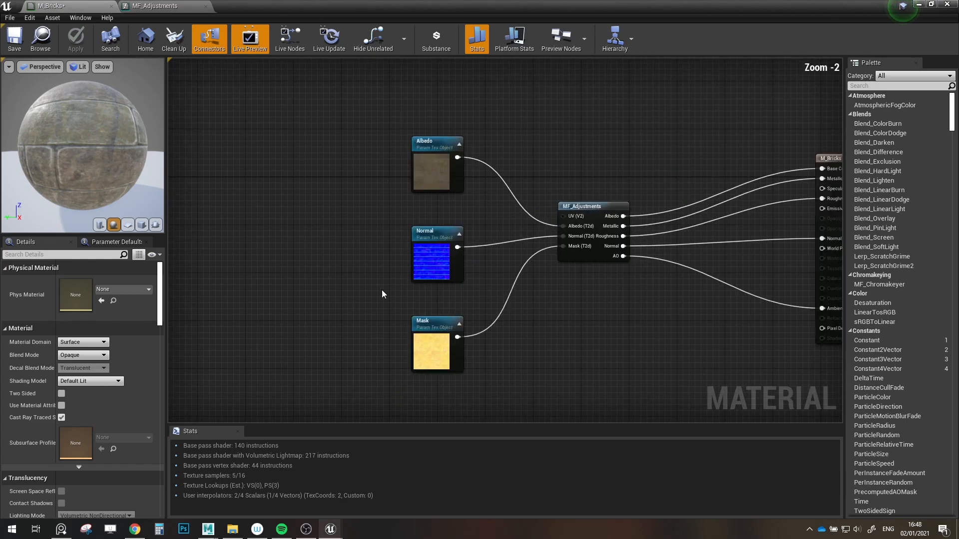
- Stack the Albedo, Normal and Mask texture parameters in a compact column beside the MF_Adjustments node
drag(362, 355, 440, 162)
drag(435, 168, 453, 230)
click(492, 279)
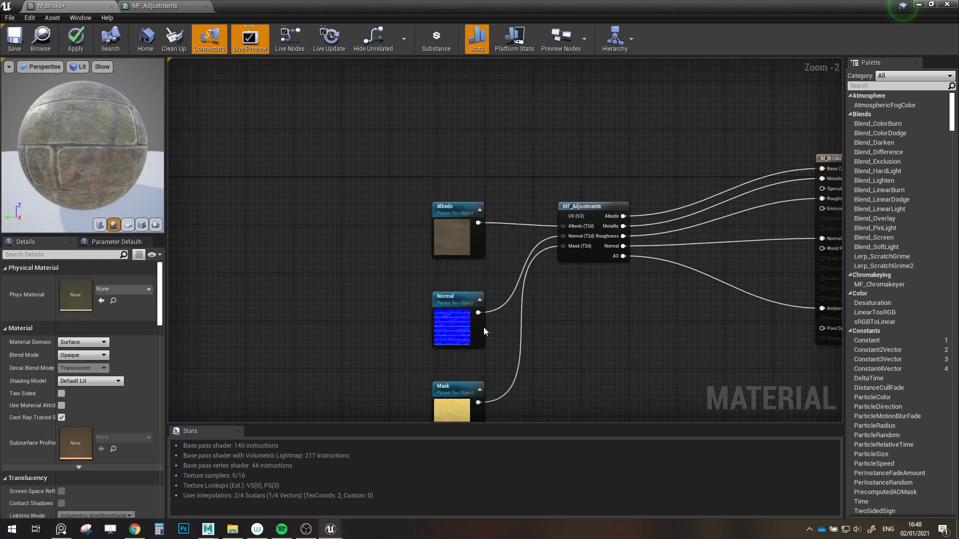
drag(444, 330, 441, 307)
drag(454, 384, 455, 346)
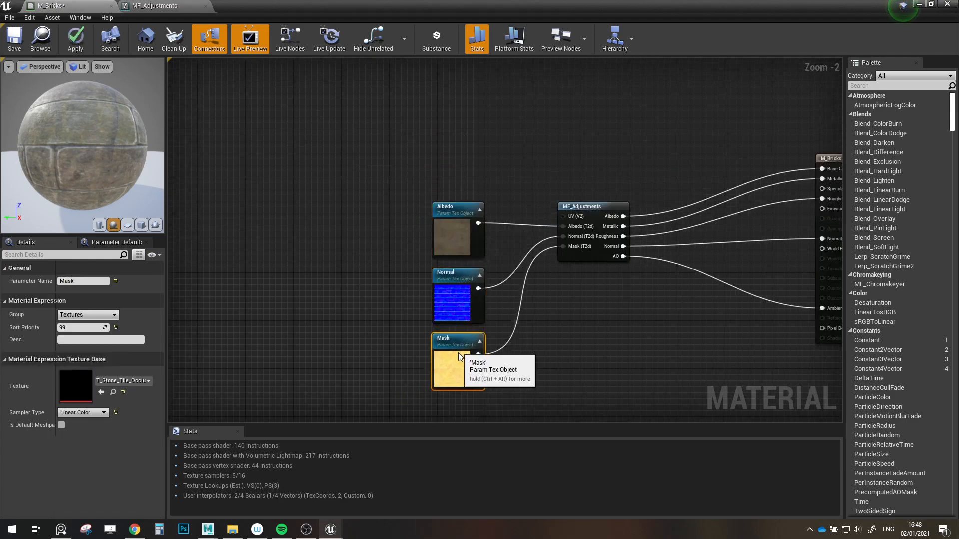
- Switch the material preview mesh to a plane and rotate the preview to see its surface
click(127, 224)
drag(88, 196, 145, 150)
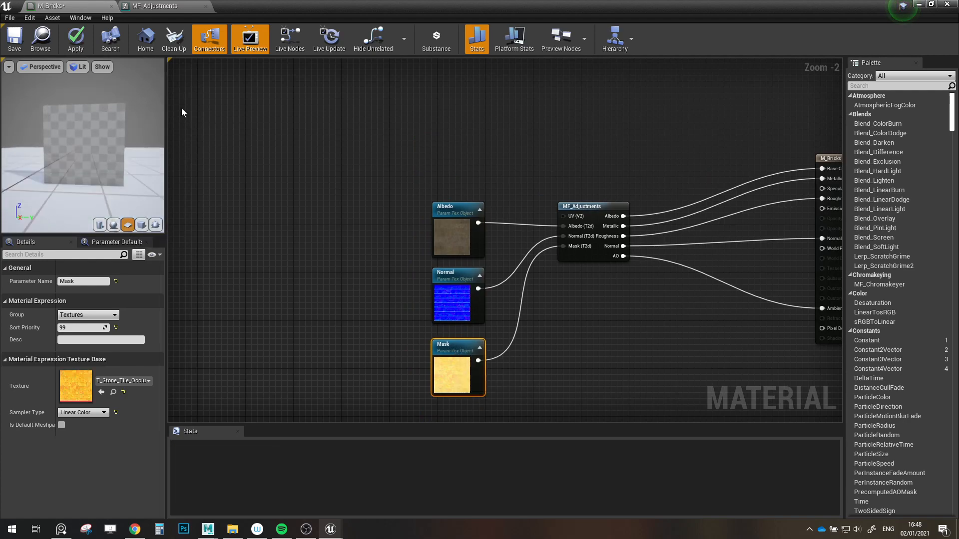
- Add a TextureCoordinate node in the empty graph area ahead of the texture parameters
scroll(294, 235, down, 2)
right_drag(299, 244, 564, 285)
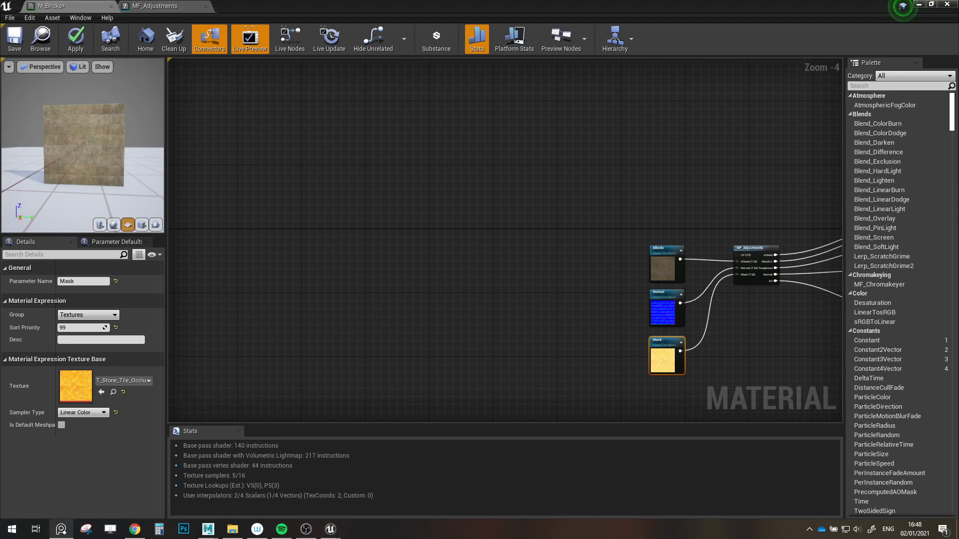
click(508, 202)
scroll(442, 185, up, 1)
right_click(435, 187)
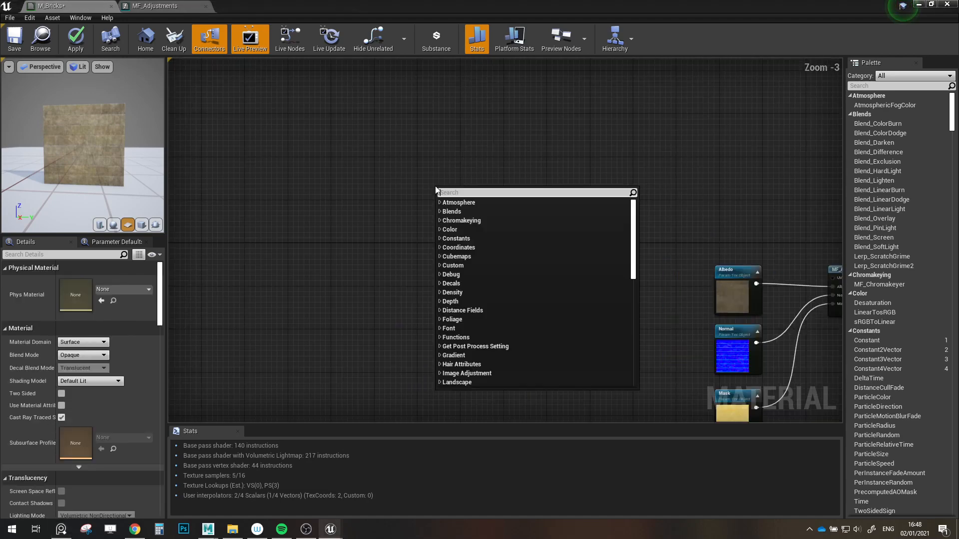
text(text)
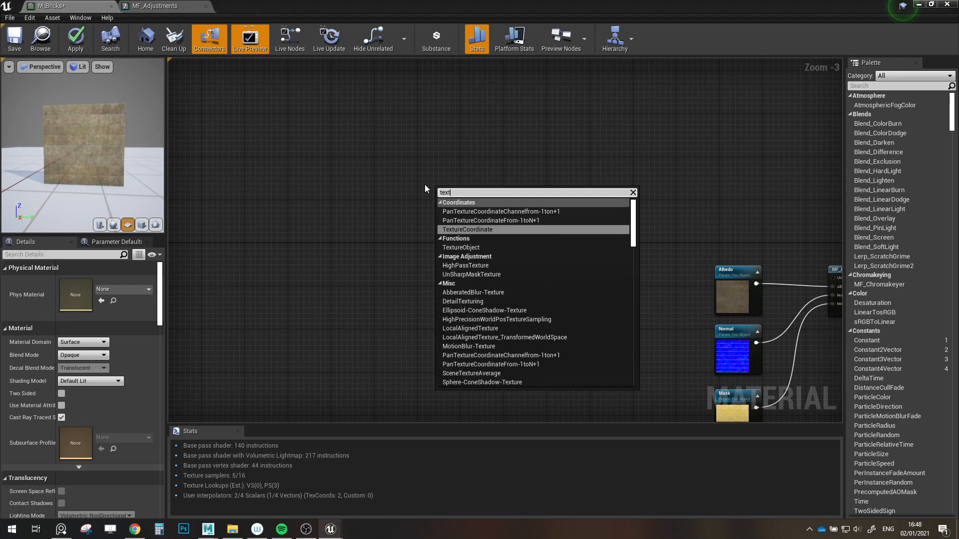
click(454, 229)
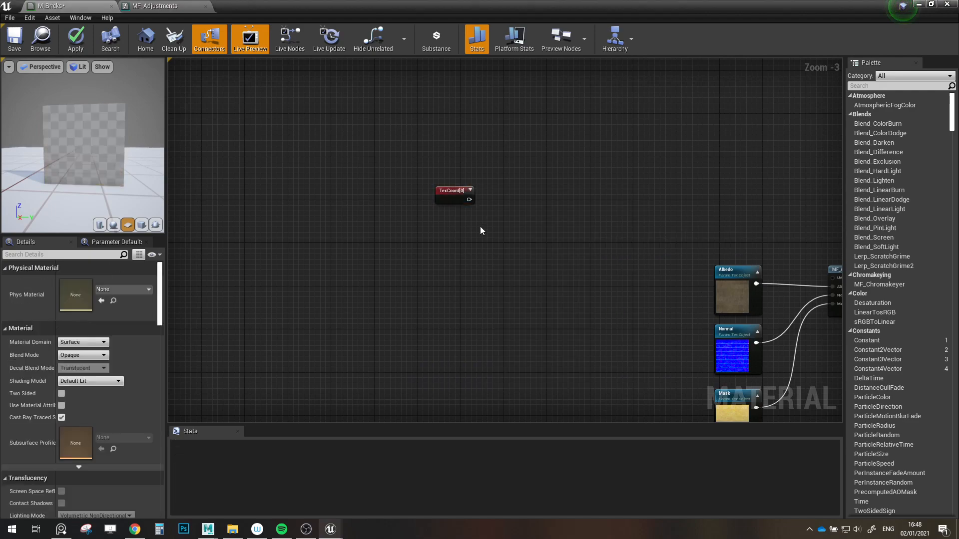
scroll(477, 231, up, 3)
drag(428, 198, 467, 188)
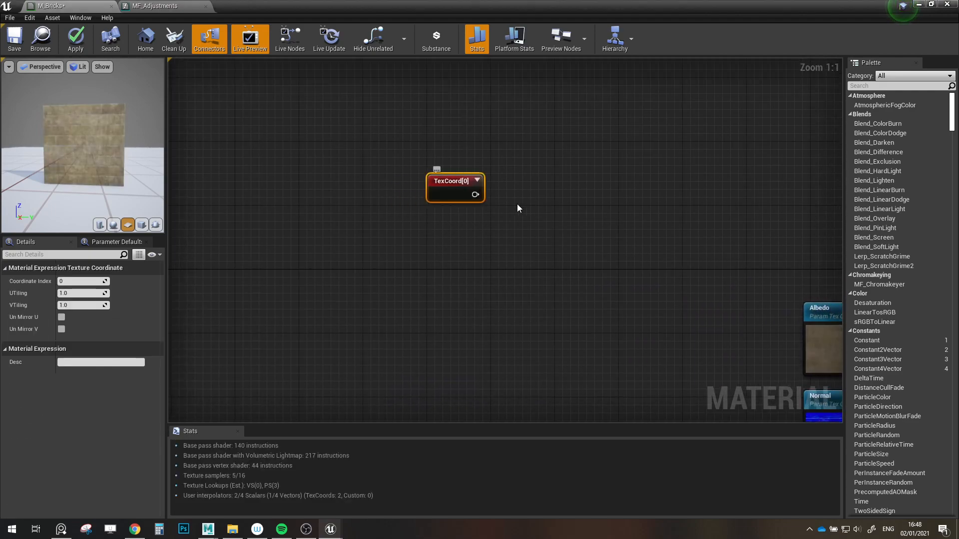
- Add a Multiply node beside the TexCoord node and connect TexCoord to its A input
click(521, 204)
click(519, 198)
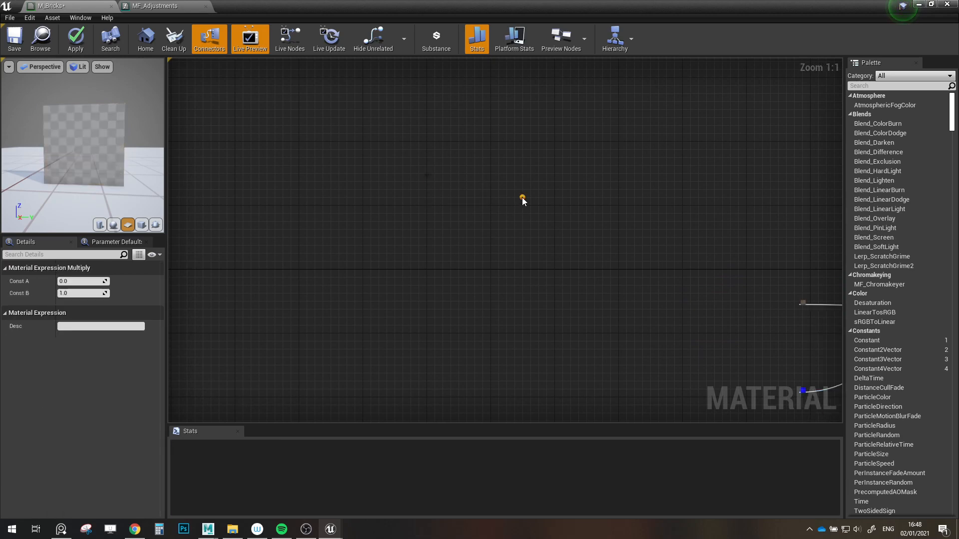
drag(475, 194, 535, 182)
- Add an AppendVector node below the TexCoord node and connect its output to the Multiply's B input
click(496, 250)
right_drag(496, 258, 536, 268)
right_click(496, 276)
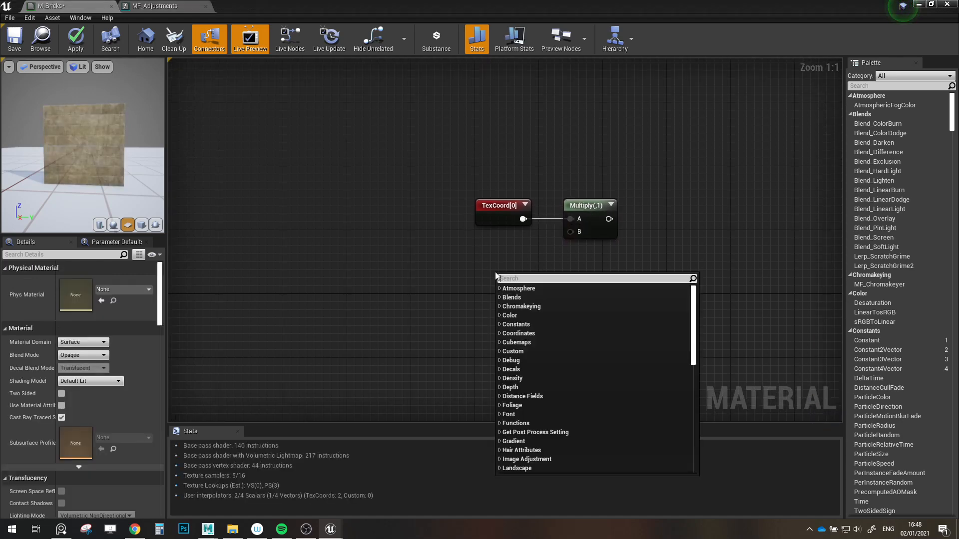
text(append)
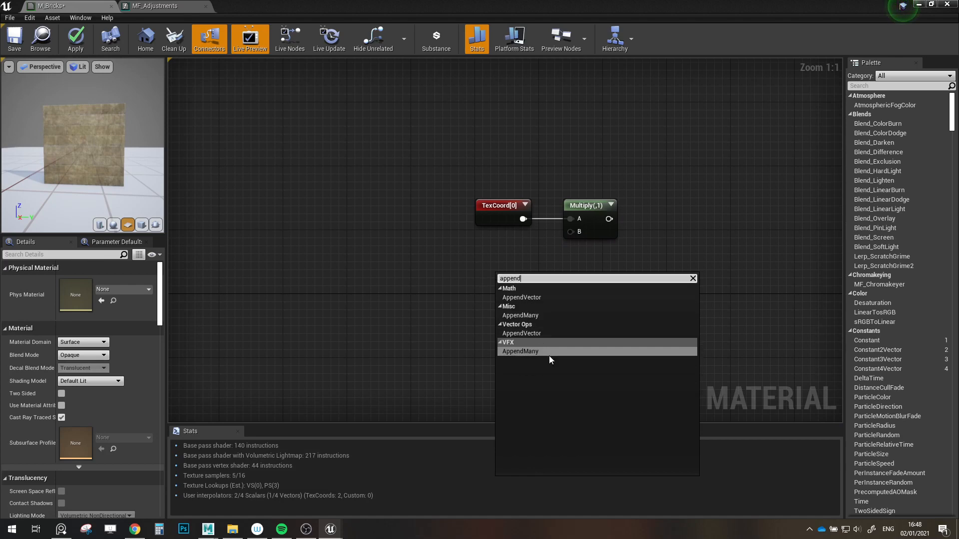
click(533, 334)
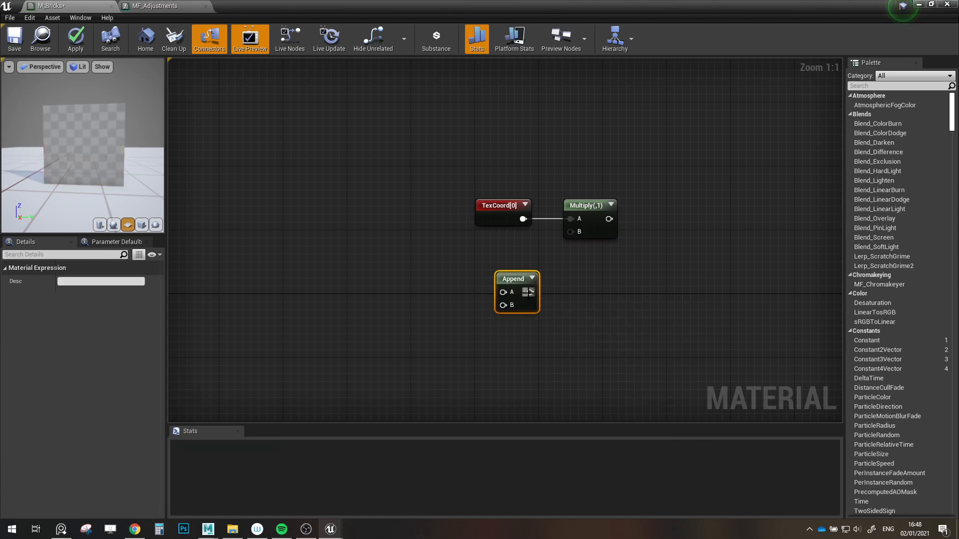
drag(529, 293, 516, 269)
click(453, 260)
click(438, 267)
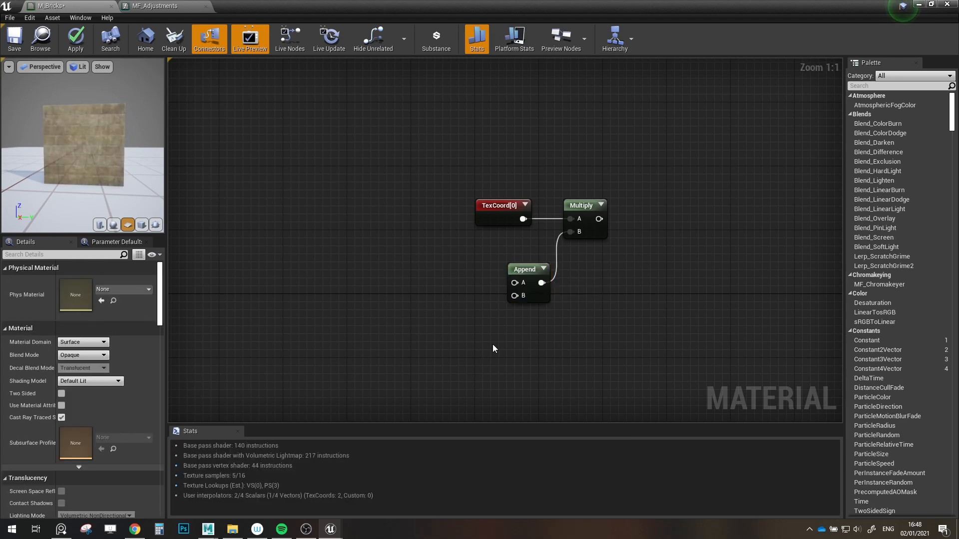
mouse_move(522, 270)
mouse_down()
mouse_move(517, 303)
mouse_move(510, 262)
mouse_up()
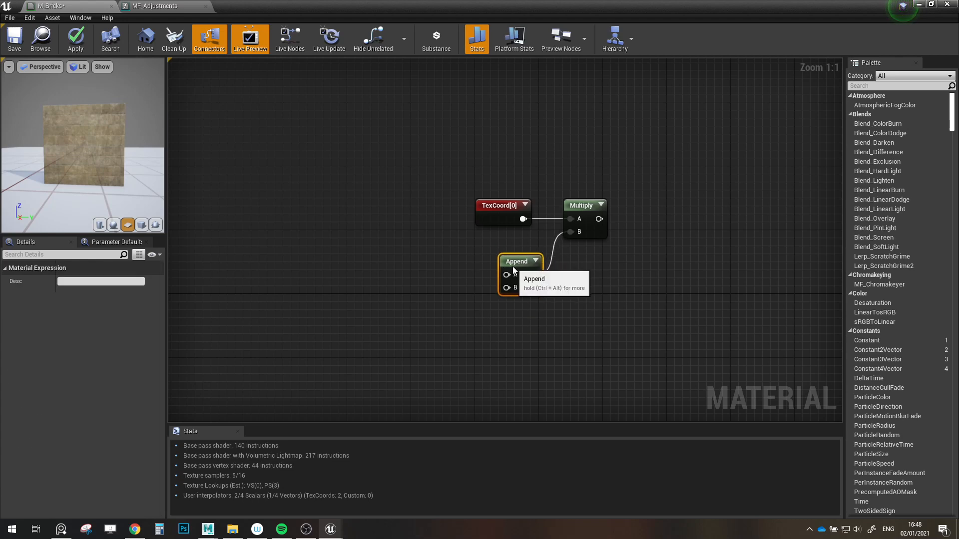
- Expand the TexCoord node's preview to examine its UV gradient, and collapse it again
click(525, 205)
drag(498, 231, 475, 190)
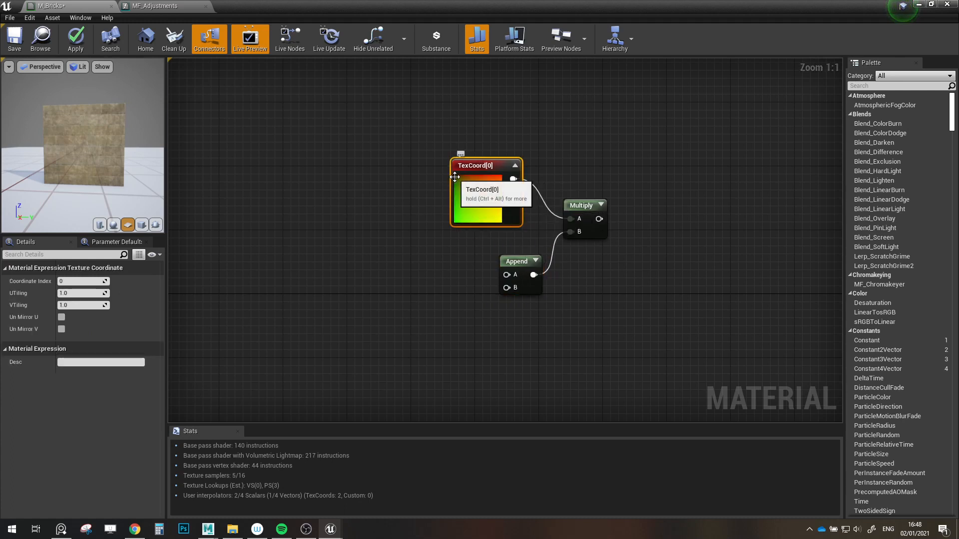
click(516, 167)
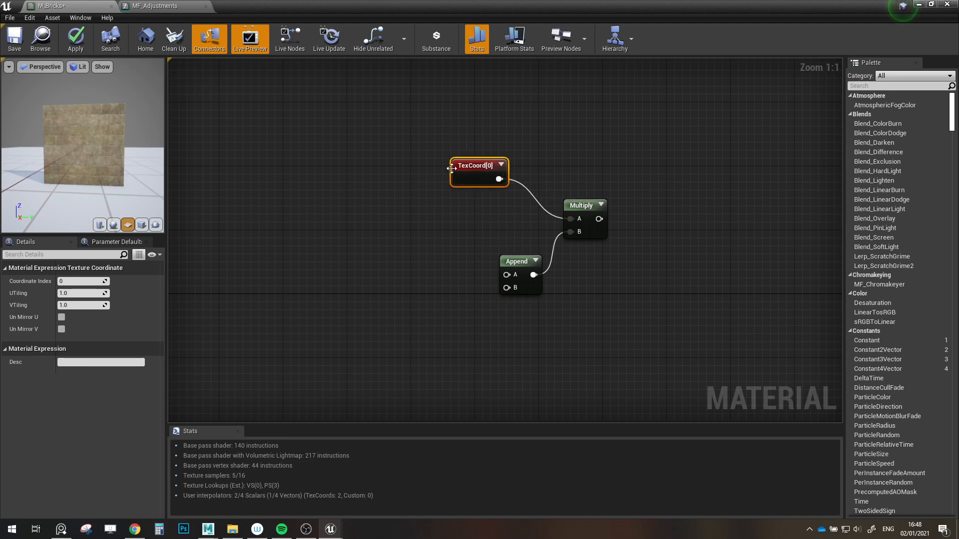
- Arrange the TexCoord and Append nodes closely above and below the Multiply node's input side
drag(462, 178, 478, 195)
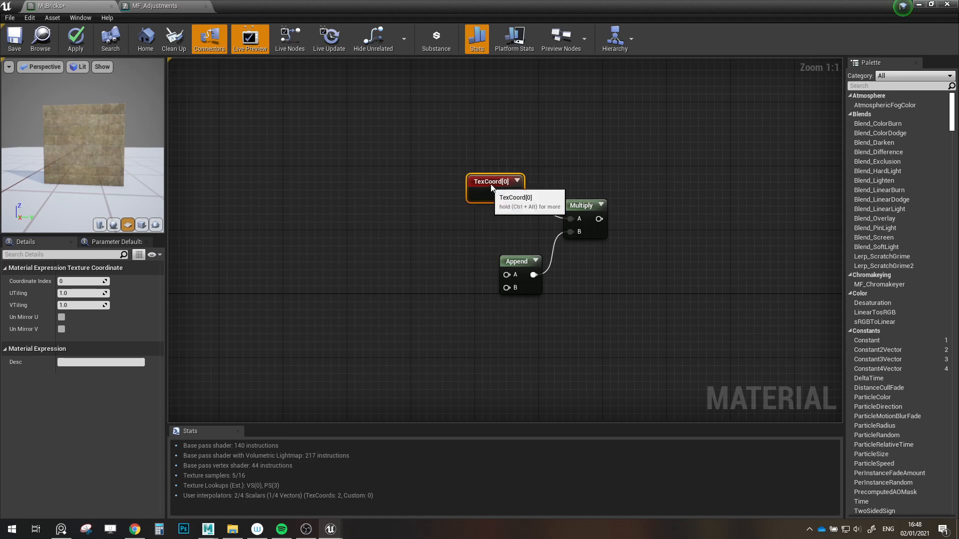
click(516, 247)
drag(515, 260, 507, 251)
click(442, 253)
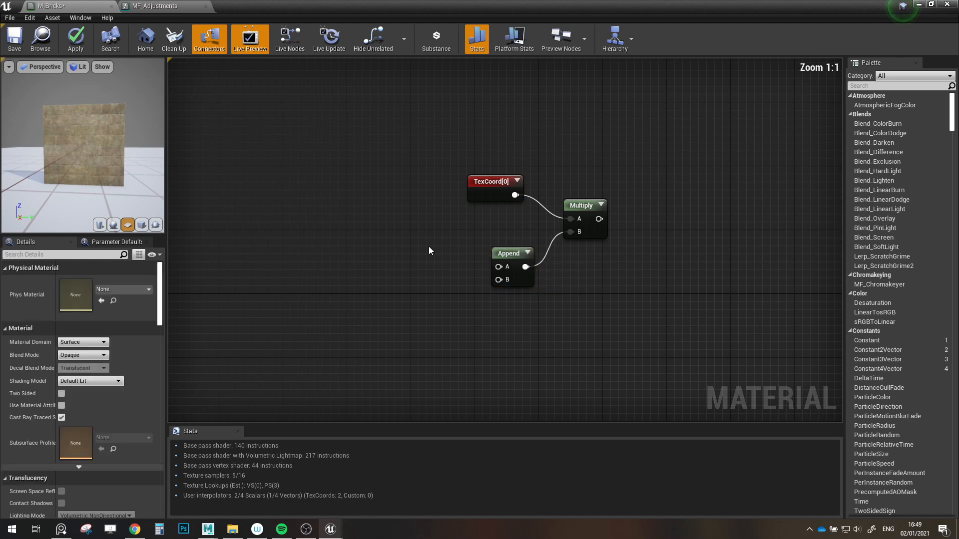
- Add a scalar parameter named Row X and place it ahead of the Append node's A input
click(432, 251)
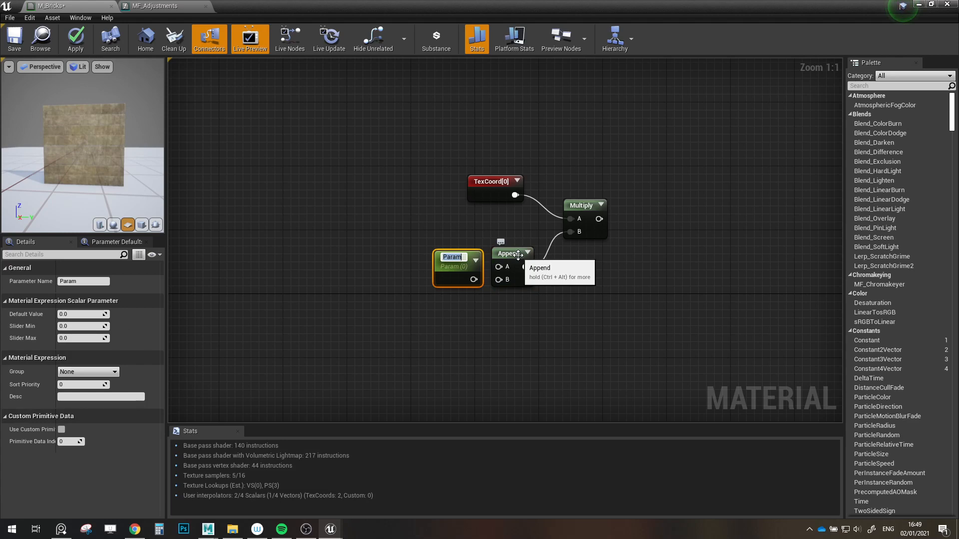
text(X)
text(Row X)
key(Return)
drag(451, 256, 429, 227)
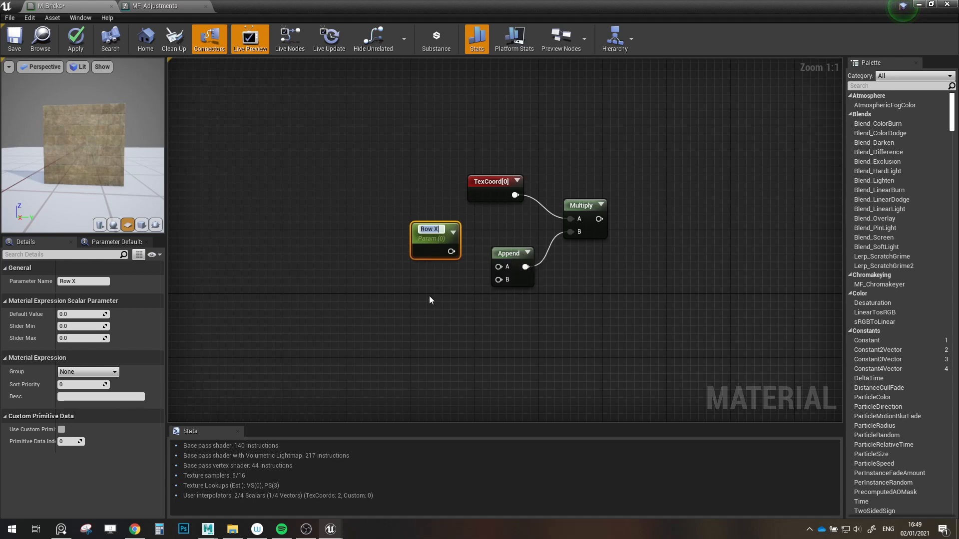
- Add a scalar parameter named Row Y below Row X, and connect Row X and Row Y to the Append node's A and B
click(430, 296)
text(Row Y)
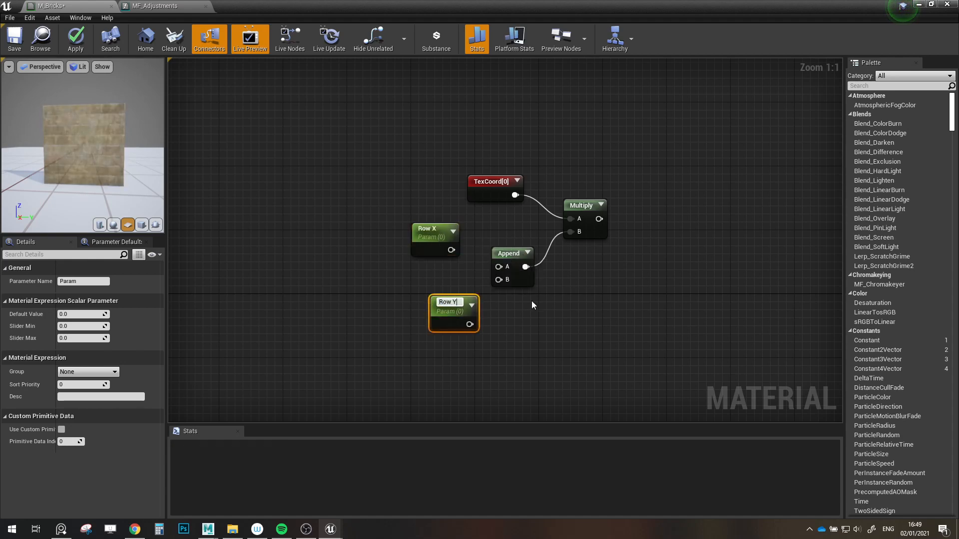
key(Return)
drag(438, 302, 413, 285)
drag(451, 249, 499, 266)
mouse_move(443, 306)
mouse_down()
mouse_move(499, 279)
mouse_move(441, 289)
mouse_up()
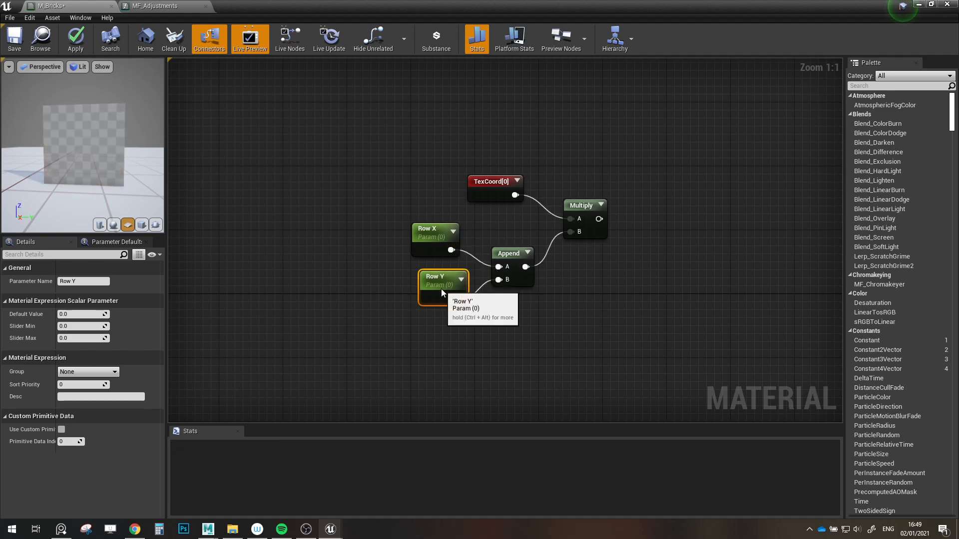
- Set the Row X parameter's default value to 1
click(434, 255)
click(78, 315)
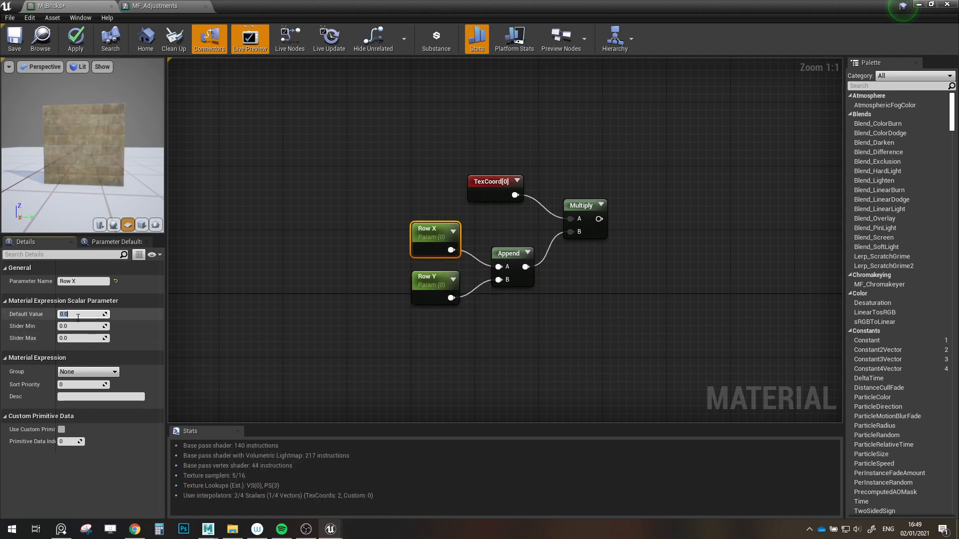
text(1)
click(218, 171)
- Inspect the brick rows closely in the material preview and set the Row Y parameter's default value to 1
scroll(109, 145, up, 5)
scroll(110, 153, down, 3)
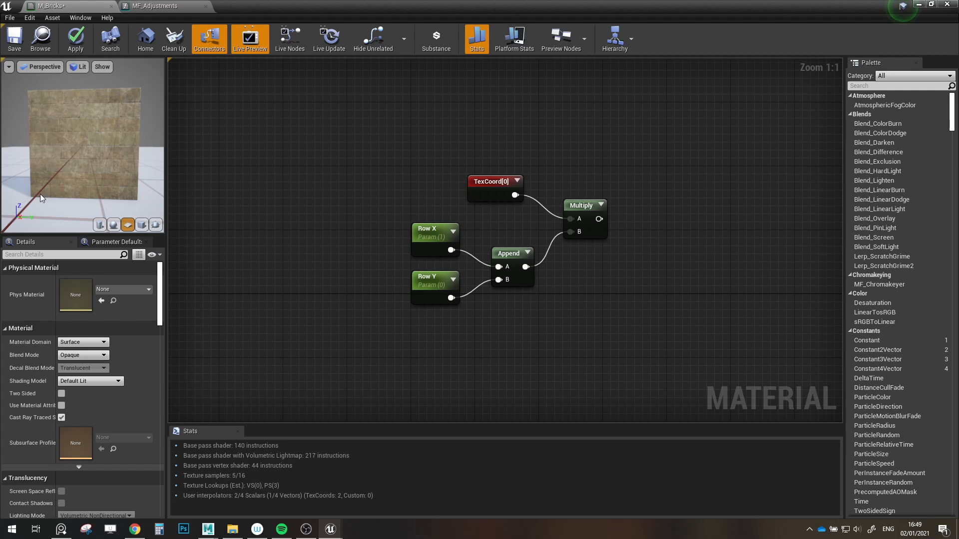
scroll(61, 127, up, 4)
drag(61, 127, 60, 137)
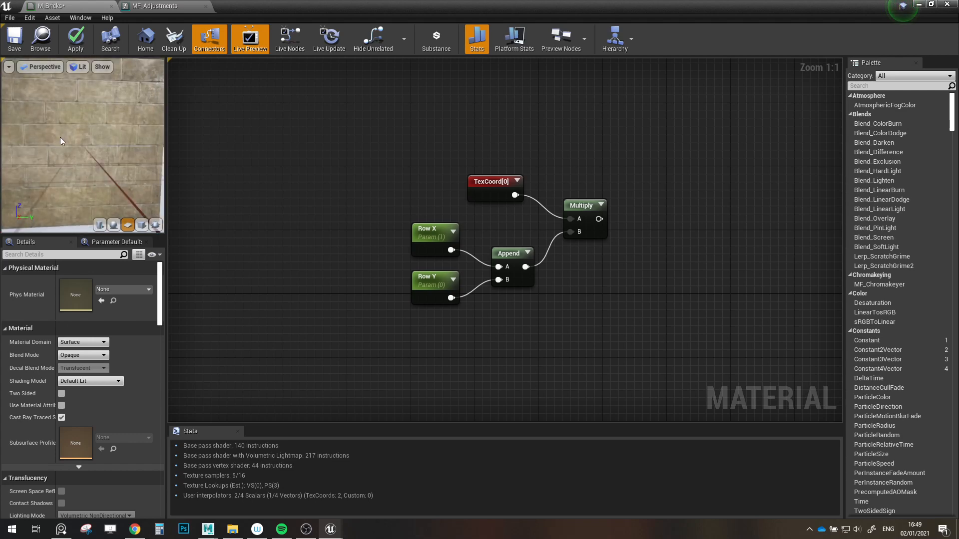
scroll(74, 157, down, 4)
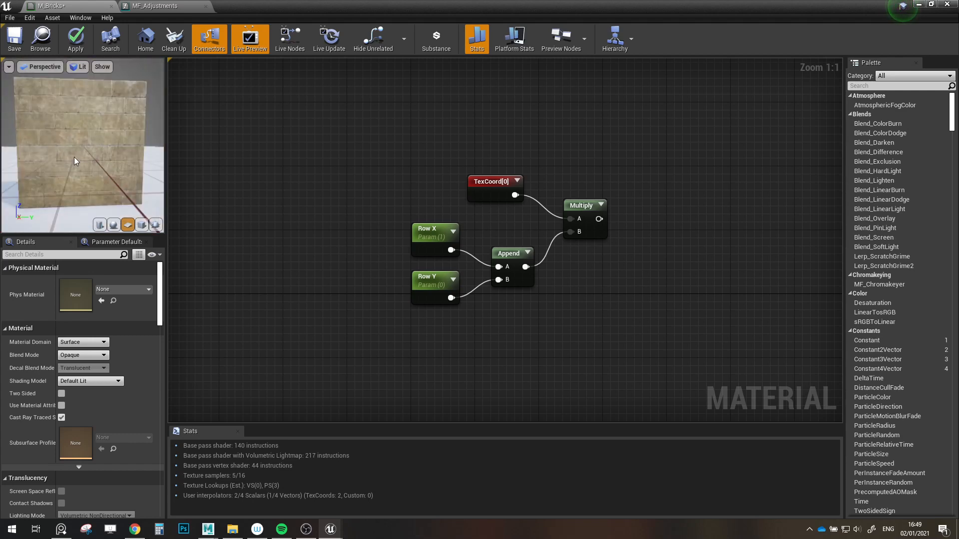
click(419, 283)
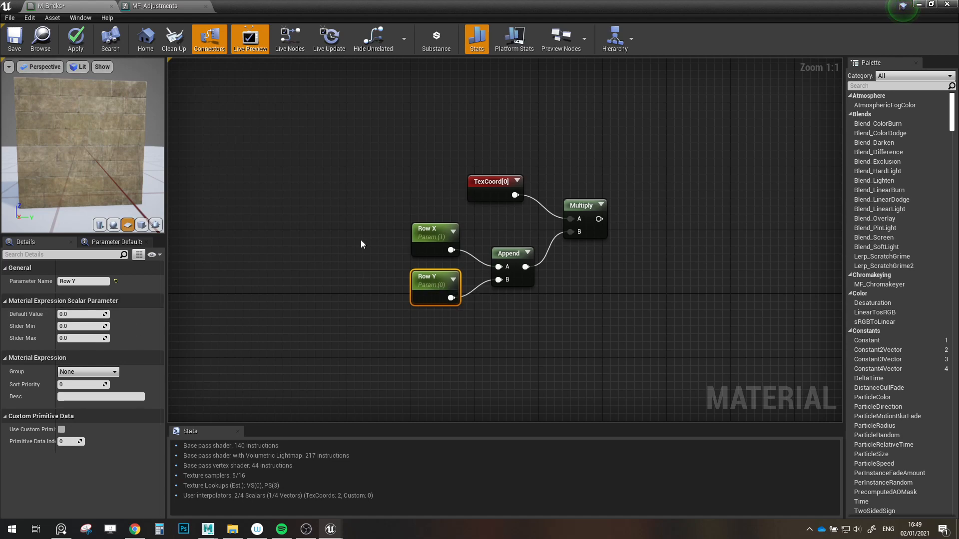
click(432, 242)
click(74, 314)
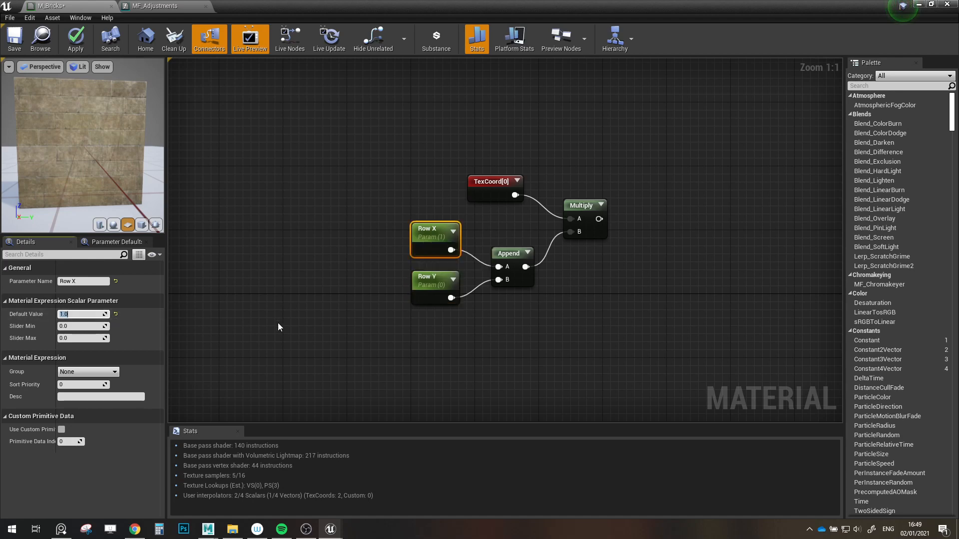
click(435, 298)
click(71, 313)
text(1)
click(417, 268)
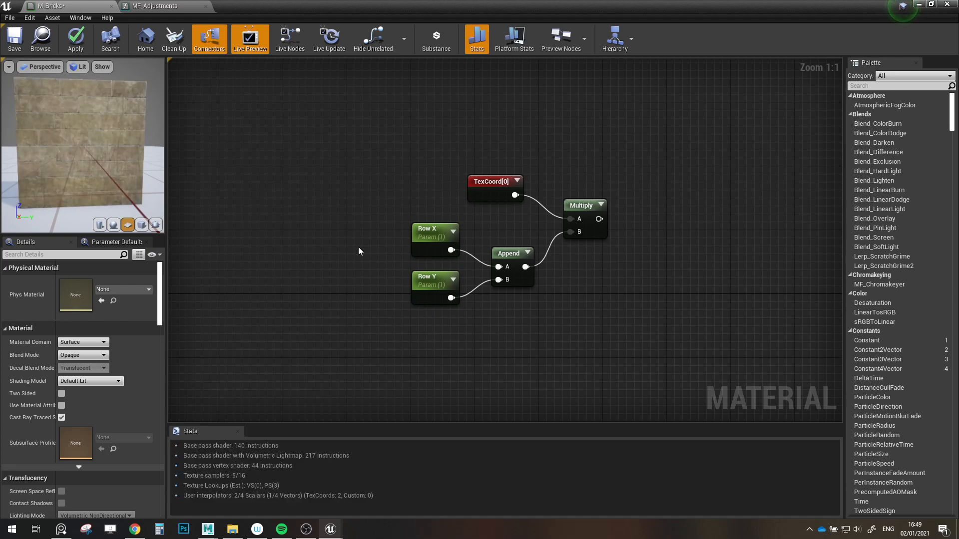
- Set the Row Y parameter's default value to 8
click(432, 294)
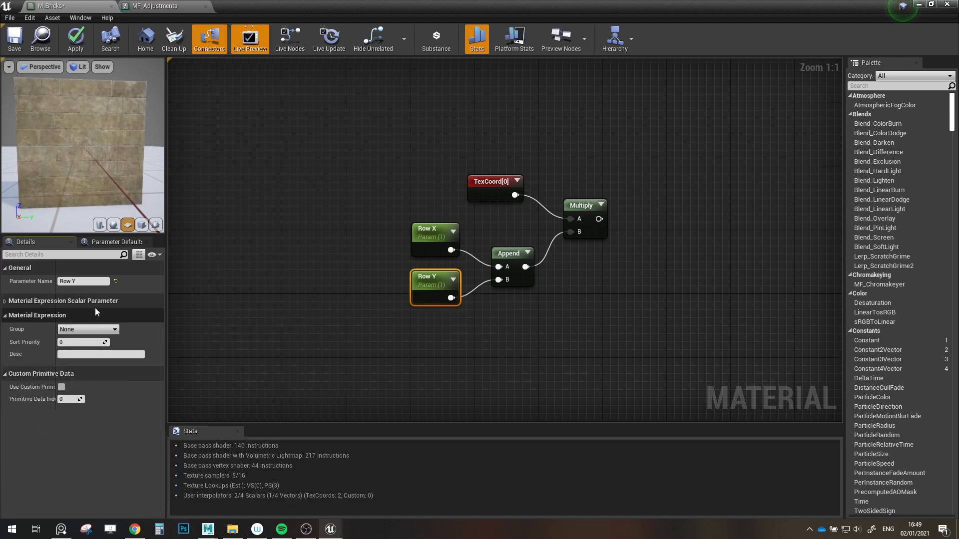
click(82, 314)
text(7)
key(Return)
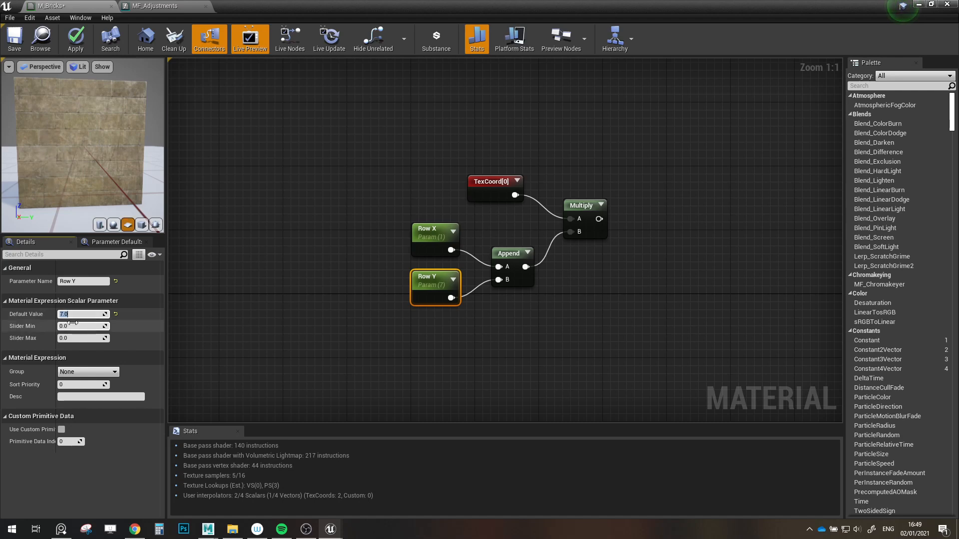
key(Return)
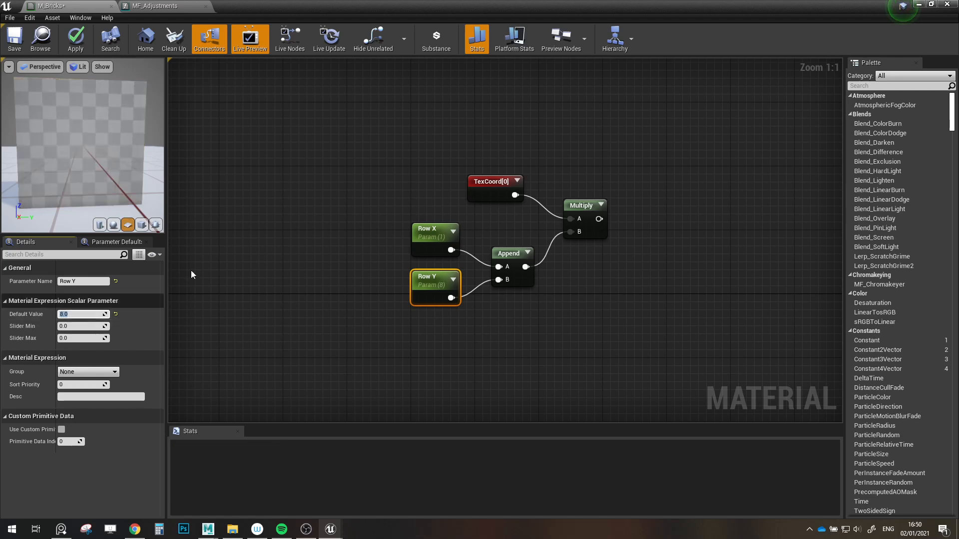
click(332, 282)
- Shift the row tiling nodes to the left as a group, and feed the Multiply output into a new Floor node
right_drag(537, 323, 508, 323)
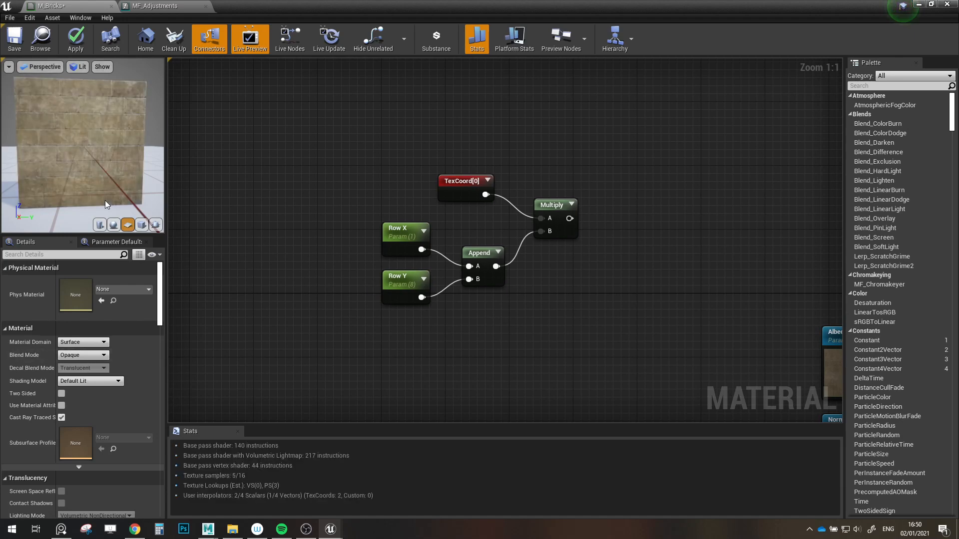
scroll(584, 335, down, 1)
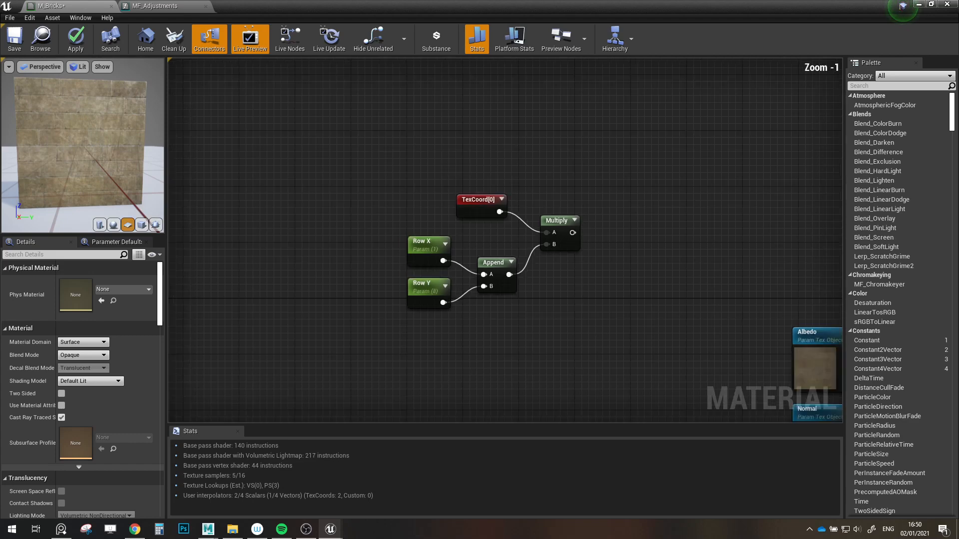
drag(402, 336, 612, 199)
drag(560, 233, 512, 255)
click(520, 274)
scroll(489, 262, up, 1)
text(floor)
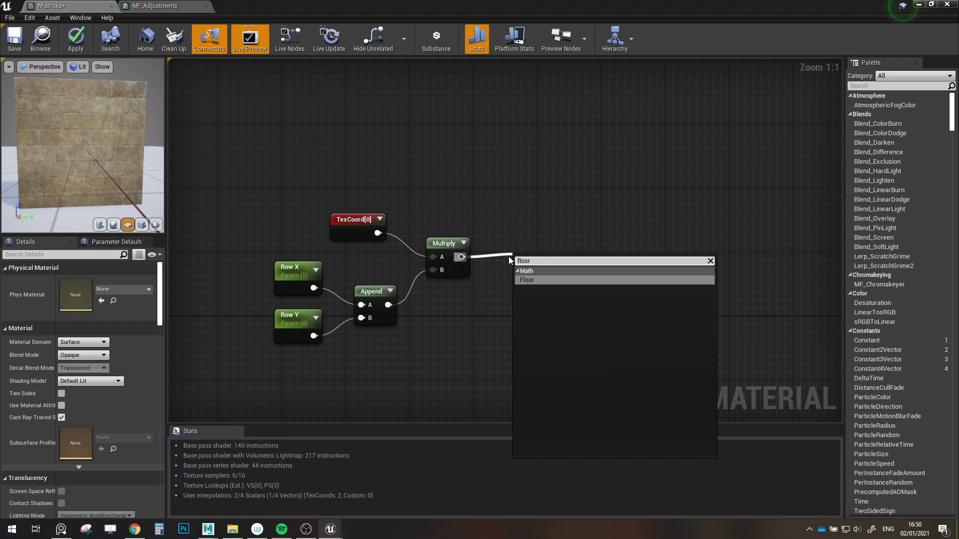
click(549, 279)
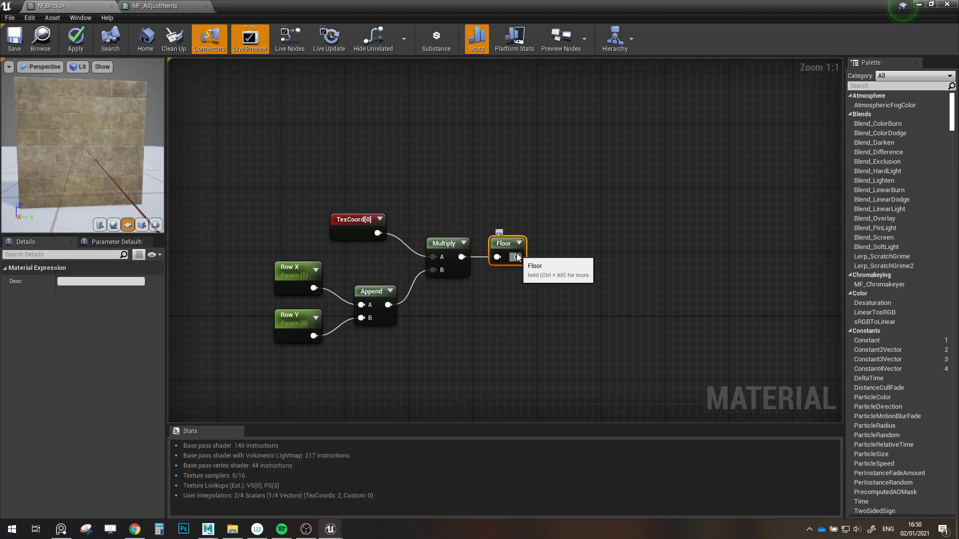
- Connect the Floor output to input A of a new Add node placed to its right
drag(517, 257, 563, 256)
text(add)
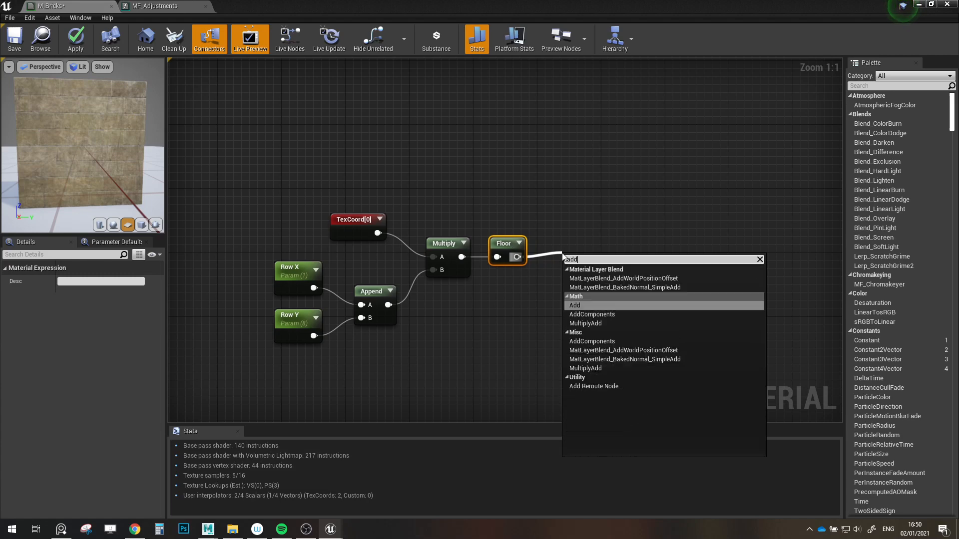
click(585, 305)
drag(579, 260, 595, 244)
- Preview the Floor node's output on the plane, compare it with the TexCoord gradient, and examine the Floor row bands from several angles
right_click(514, 252)
click(514, 253)
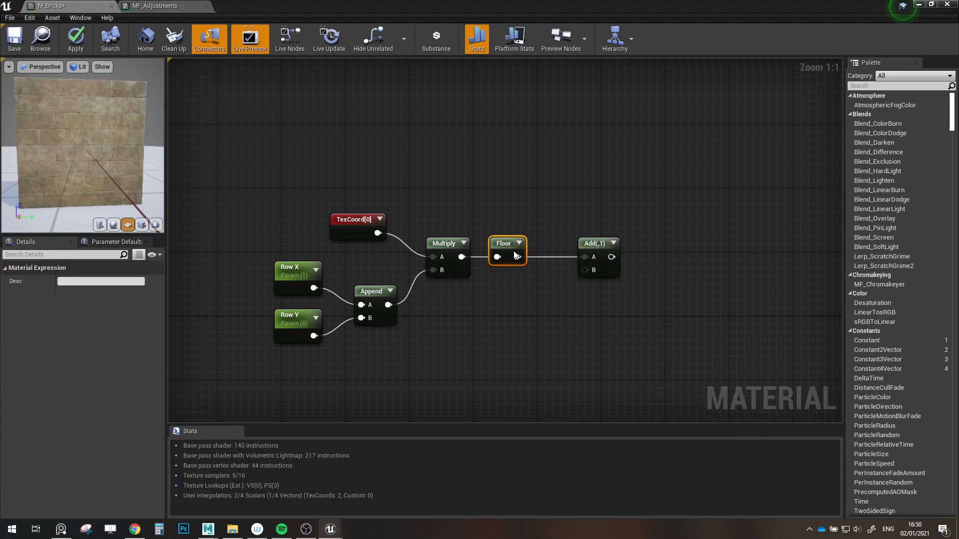
drag(64, 154, 73, 106)
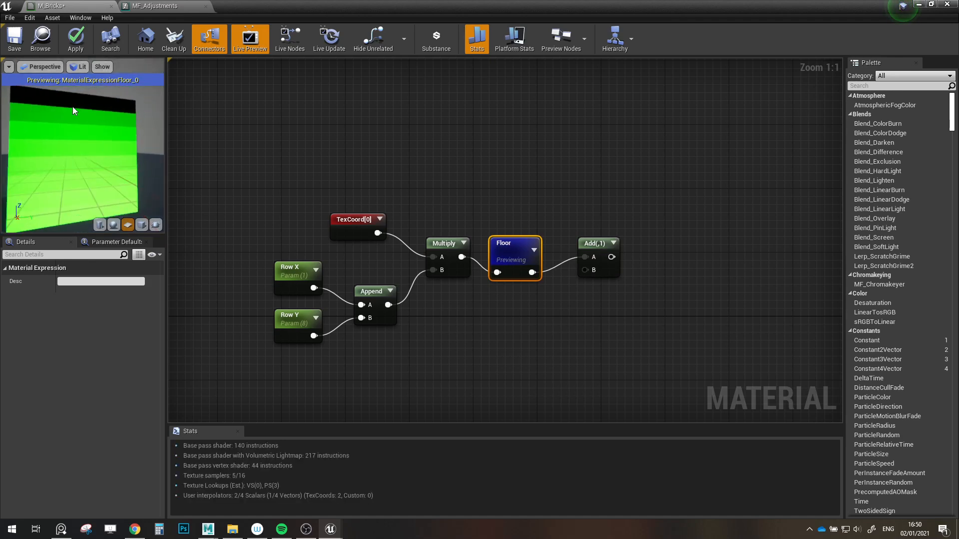
right_click(357, 227)
click(358, 228)
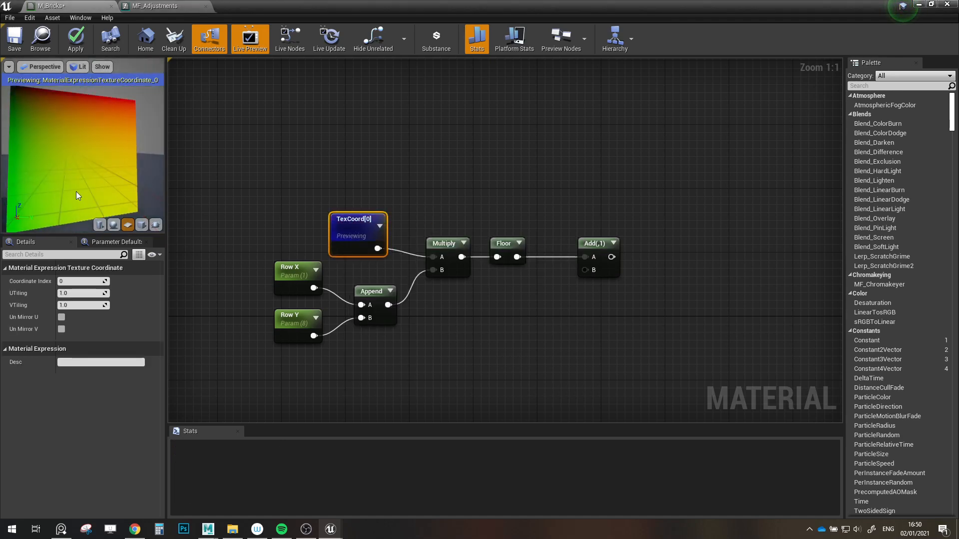
right_click(502, 244)
click(514, 248)
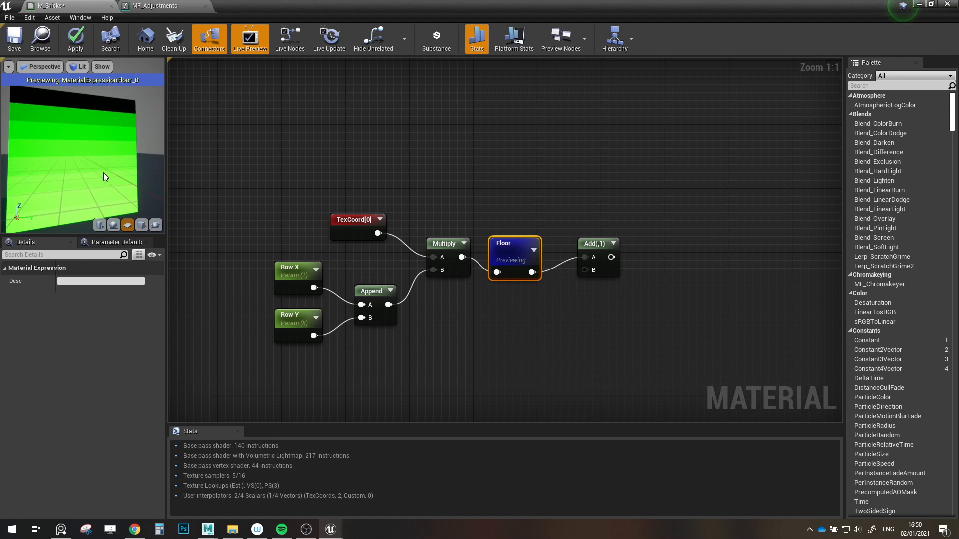
drag(99, 191, 115, 118)
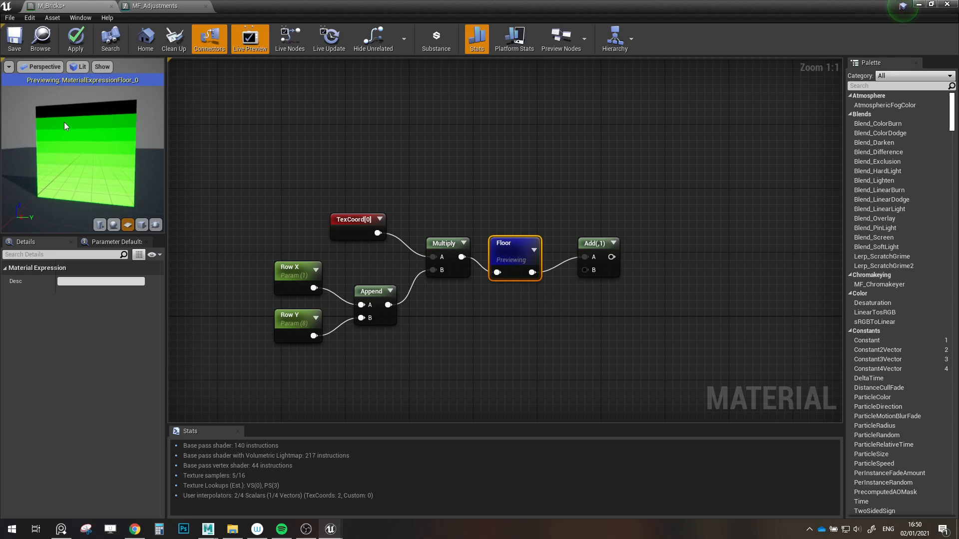
drag(59, 143, 74, 135)
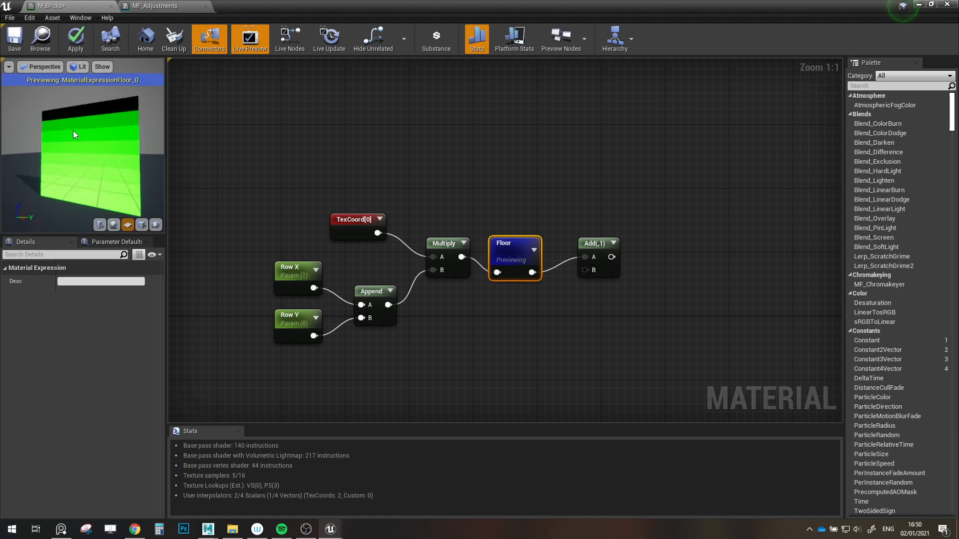
drag(81, 183, 117, 182)
- Preview the Add node's output on the plane, and place the Add node directly beside the Floor node
drag(593, 250, 583, 245)
right_click(583, 245)
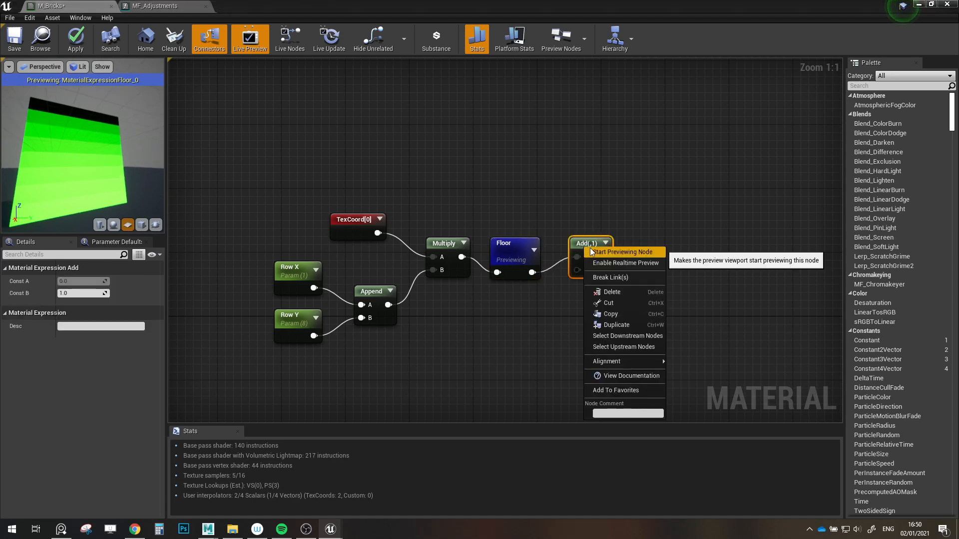
drag(36, 106, 41, 86)
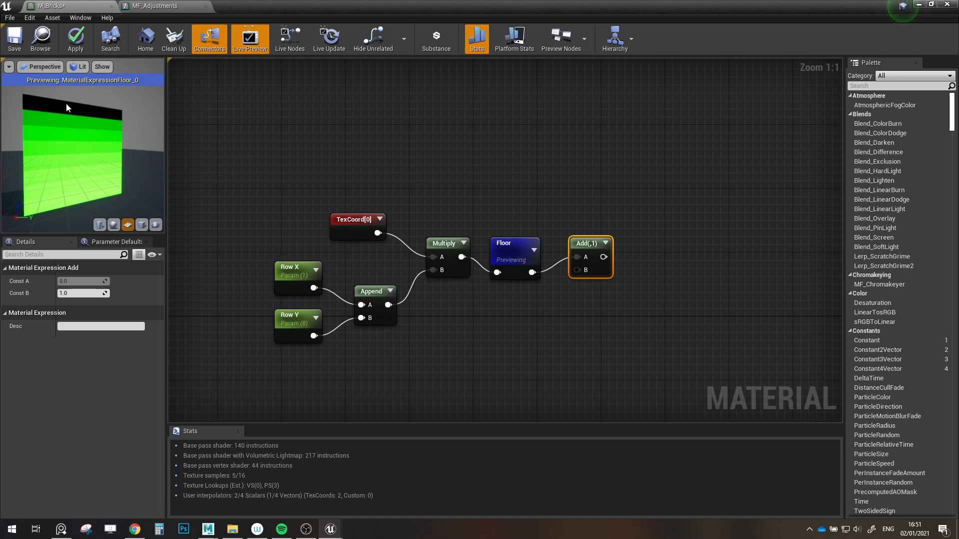
right_click(580, 246)
click(619, 250)
drag(593, 245, 560, 242)
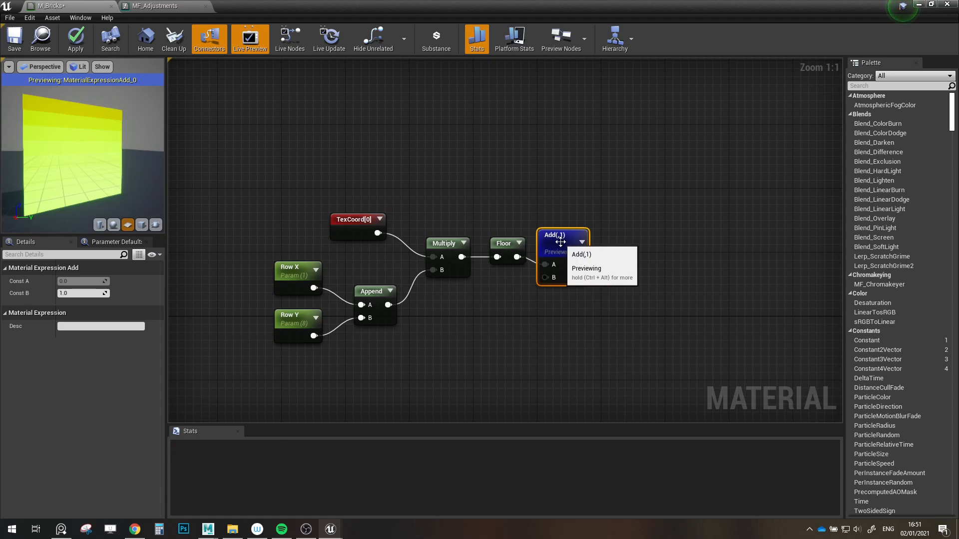
mouse_move(85, 118)
mouse_down()
mouse_move(96, 112)
mouse_move(85, 119)
mouse_up()
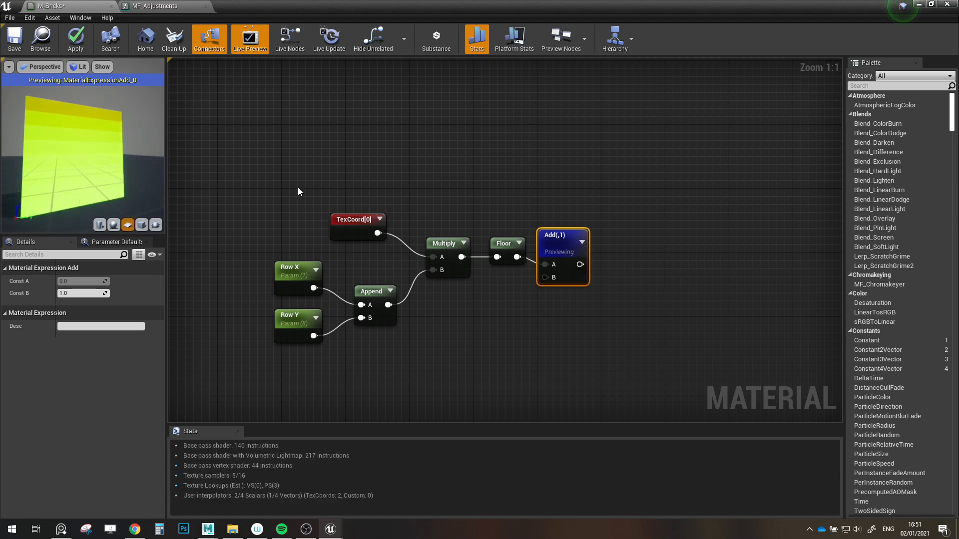
- Move the whole row tiling chain, from TexCoord and the Row parameters to Add, up and to the left in the graph
scroll(669, 295, down, 1)
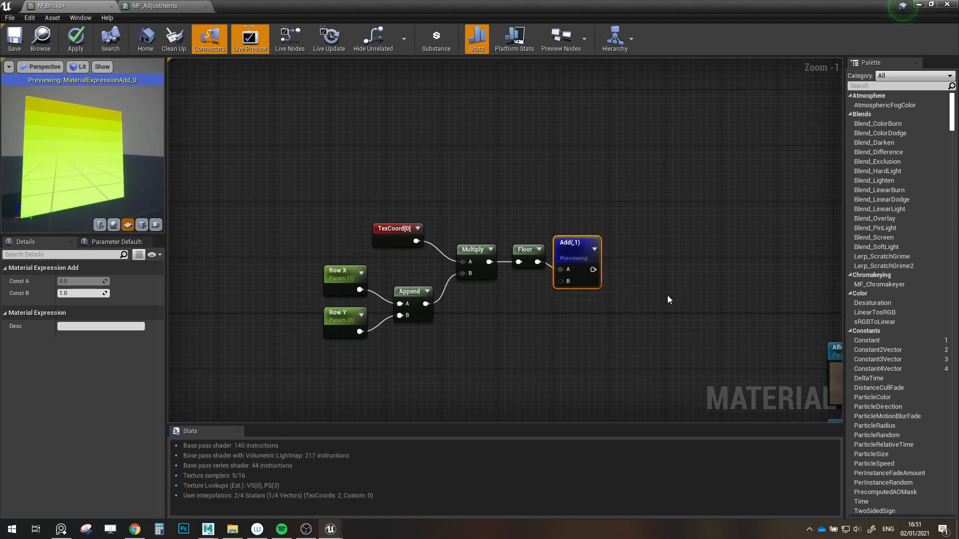
right_drag(667, 295, 652, 222)
click(599, 254)
scroll(555, 273, down, 1)
right_drag(531, 280, 607, 305)
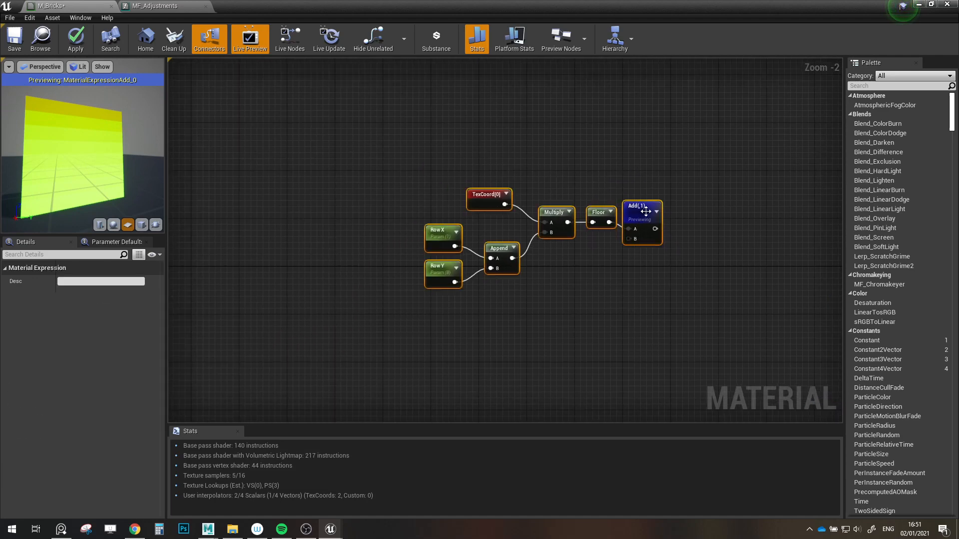
drag(646, 212, 529, 167)
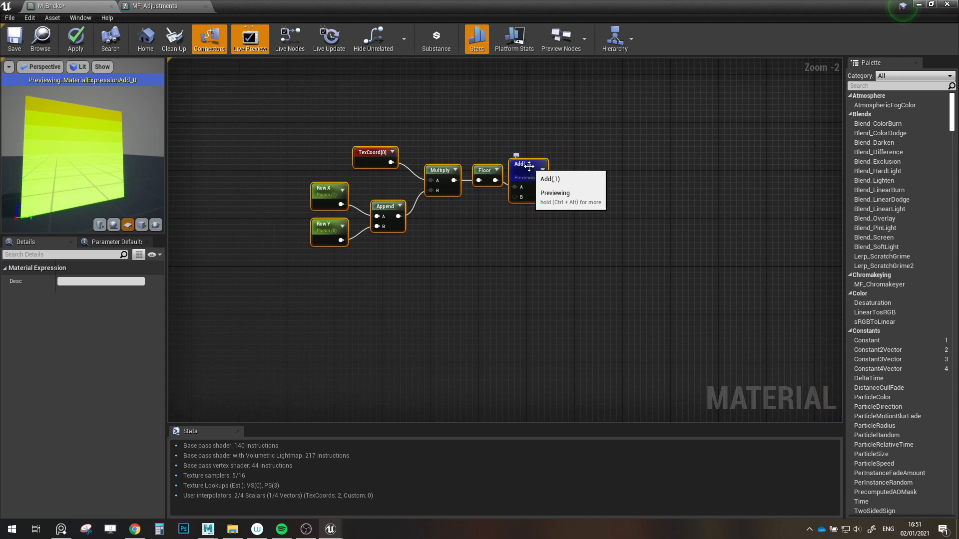
click(473, 288)
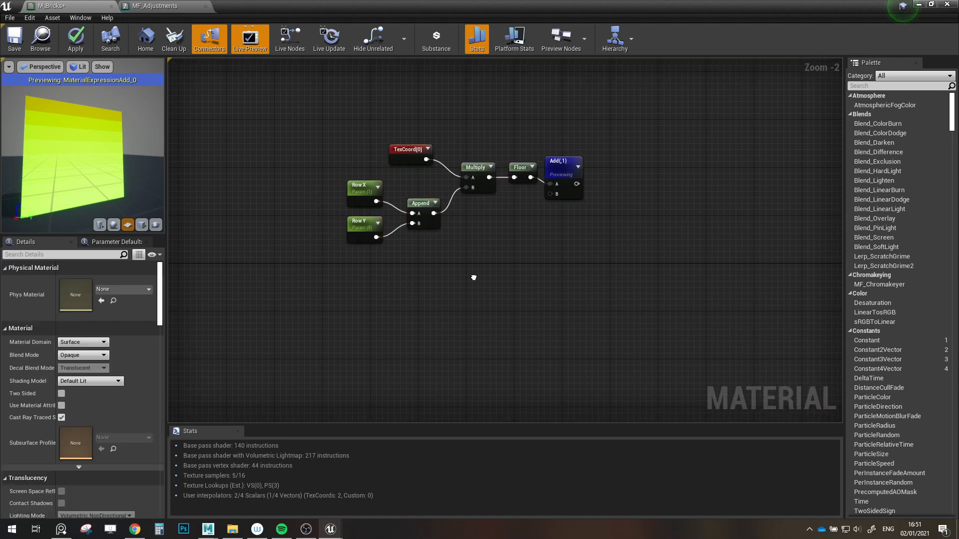
- Add an ActorPositionWS node in the empty space below the row tiling chain
scroll(460, 308, up, 1)
right_click(449, 314)
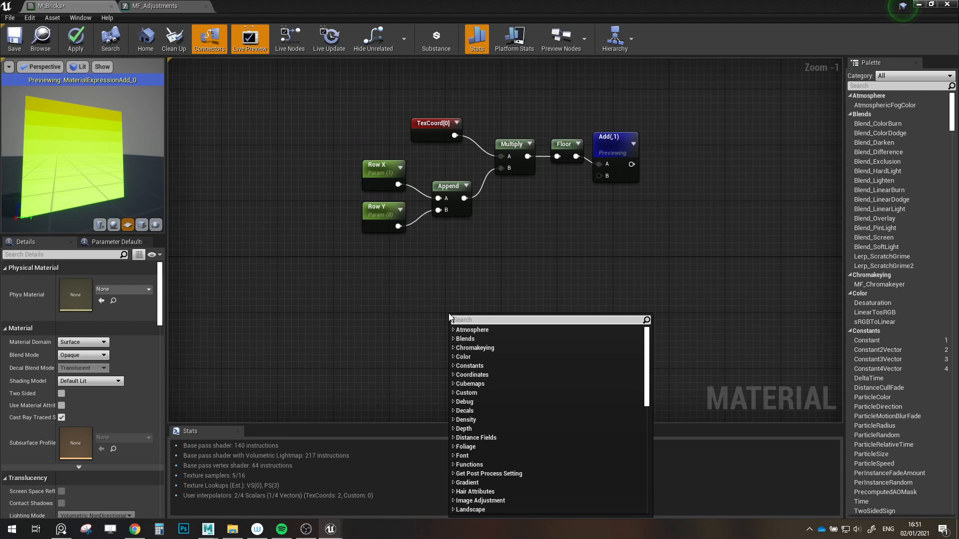
text(actor)
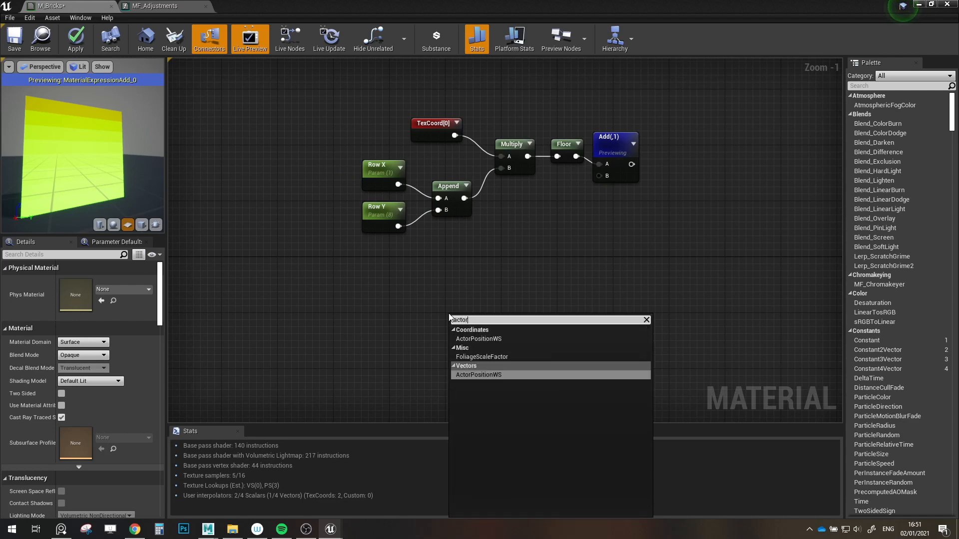
click(469, 374)
- Connect the Actor Position output to a new ComponentMask node placed beside it, and enable the mask's B channel
drag(476, 330, 508, 343)
scroll(439, 330, up, 1)
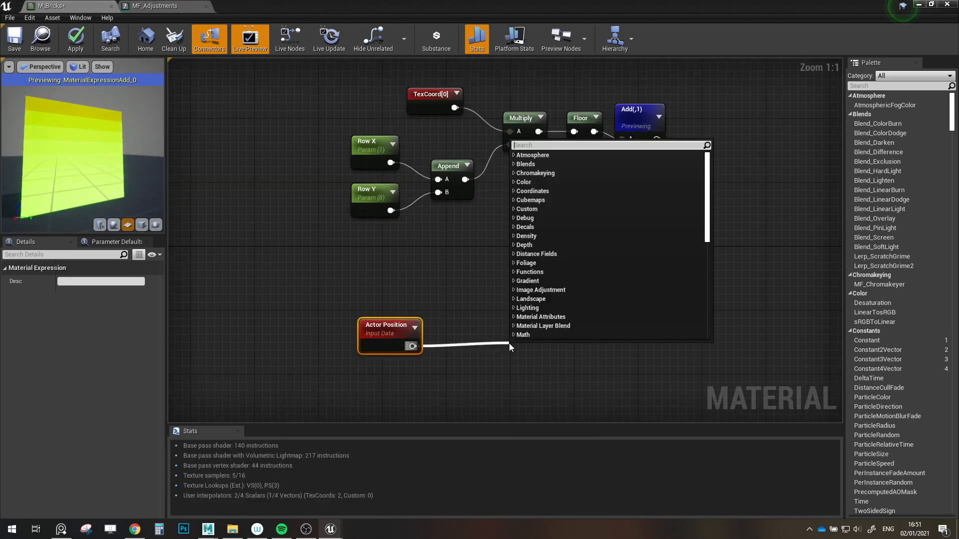
text(mask)
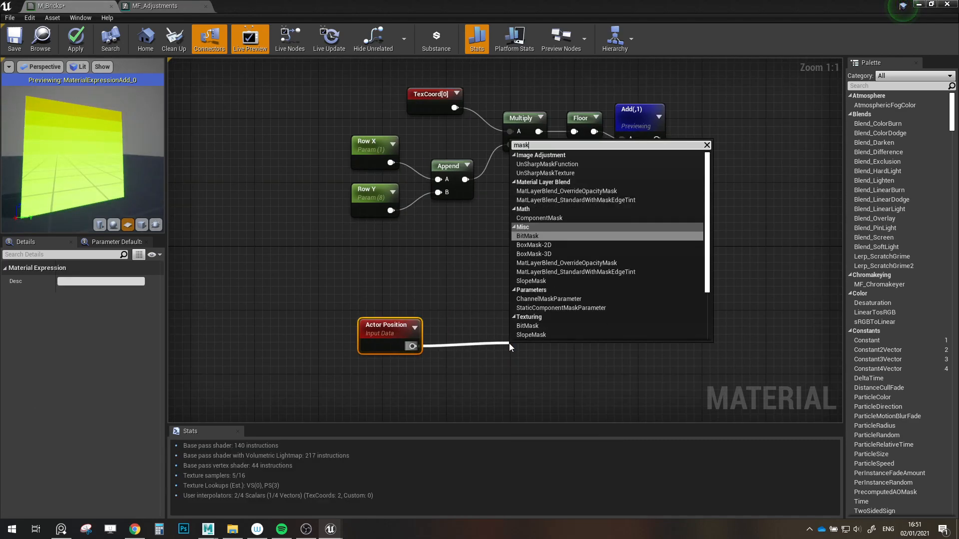
click(540, 218)
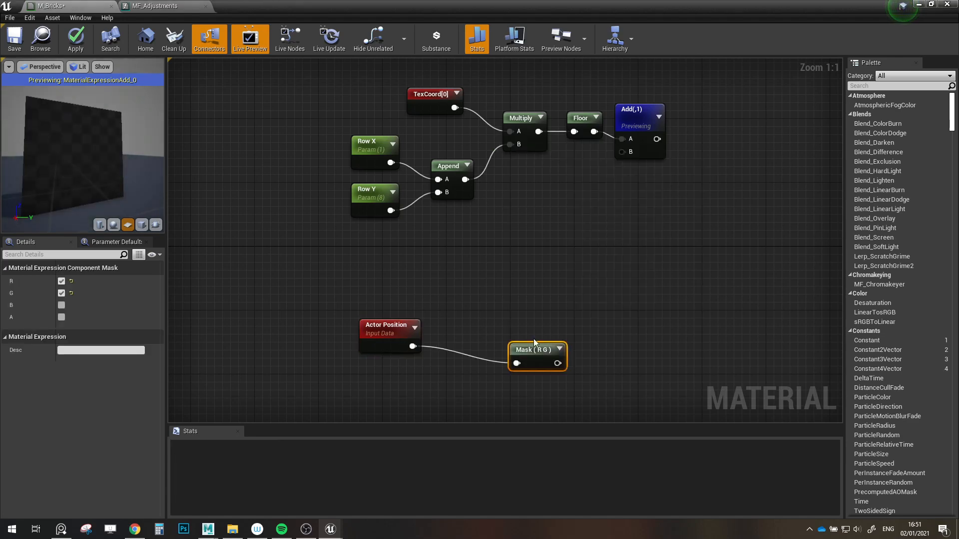
drag(524, 349, 463, 334)
click(61, 305)
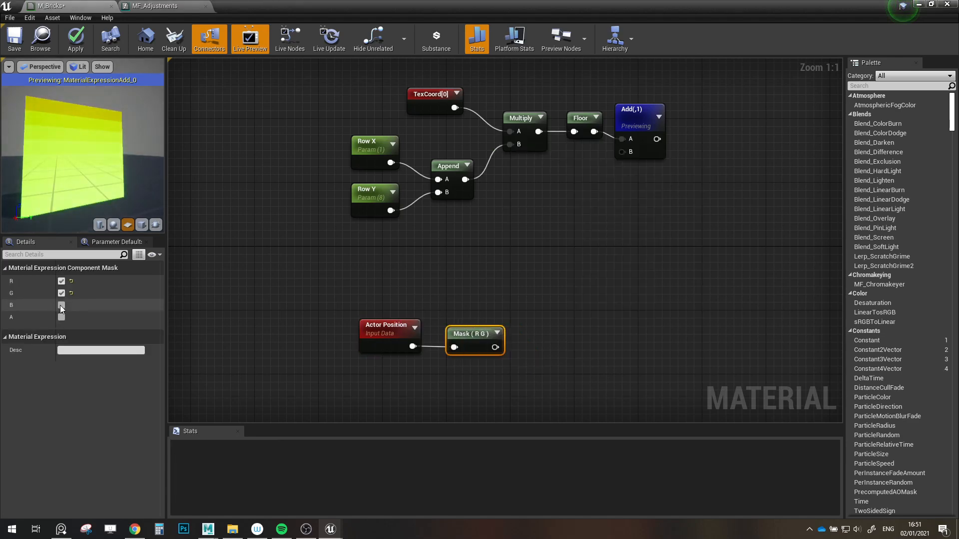
- Disable the R and G channels on the Actor Position mask so that only B is passed
click(62, 293)
click(63, 280)
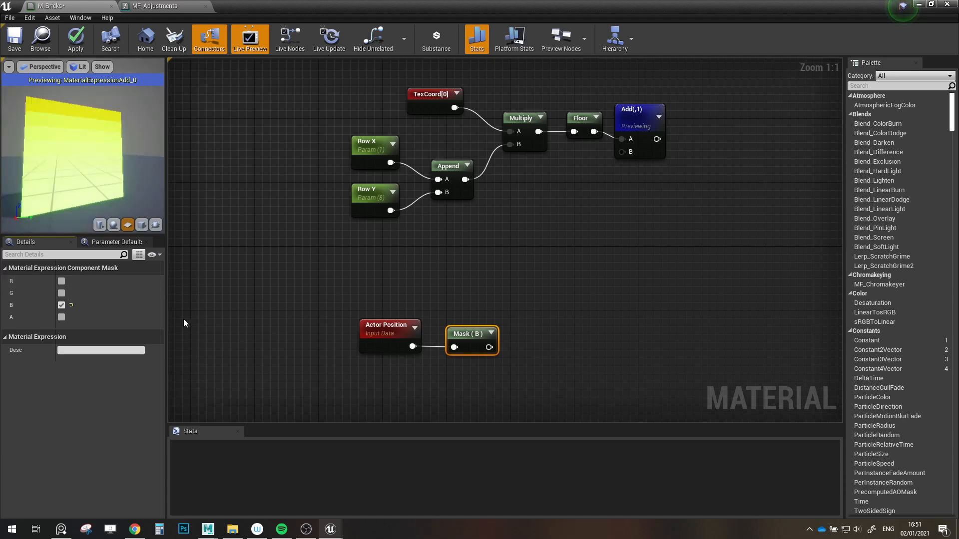
drag(83, 165, 161, 221)
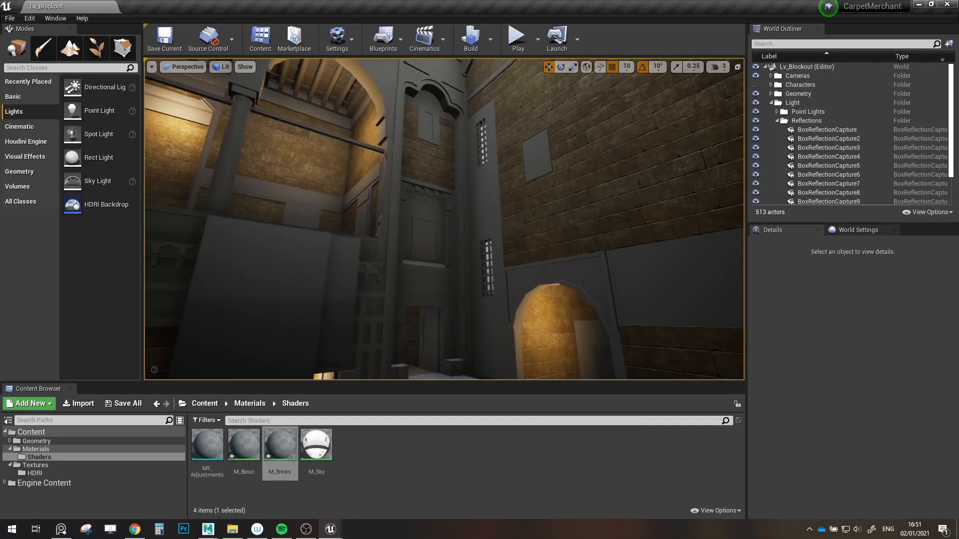
- In the level editor, examine how the brick rows line up across the neighbouring wall pieces SM_Wall10 and SM_Wall11
right_drag(600, 165, 504, 160)
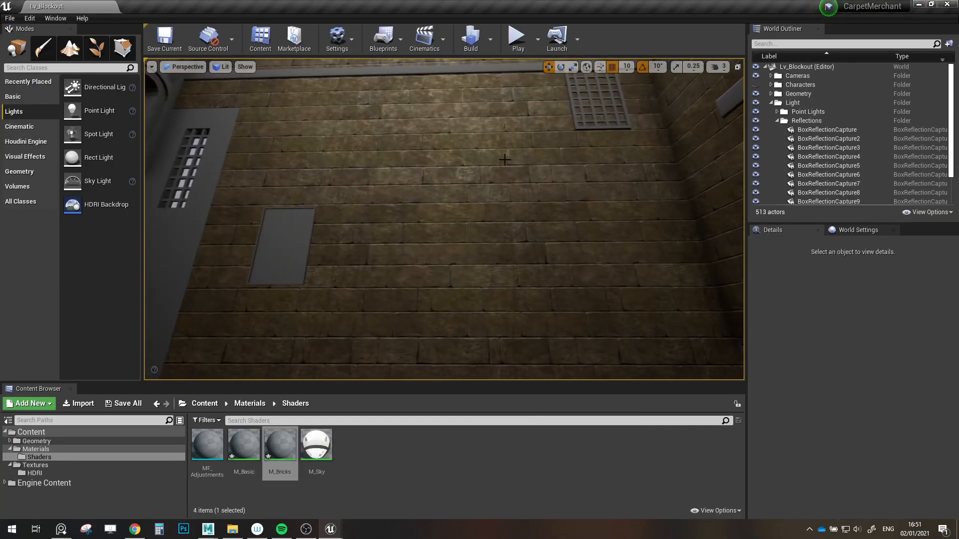
click(423, 266)
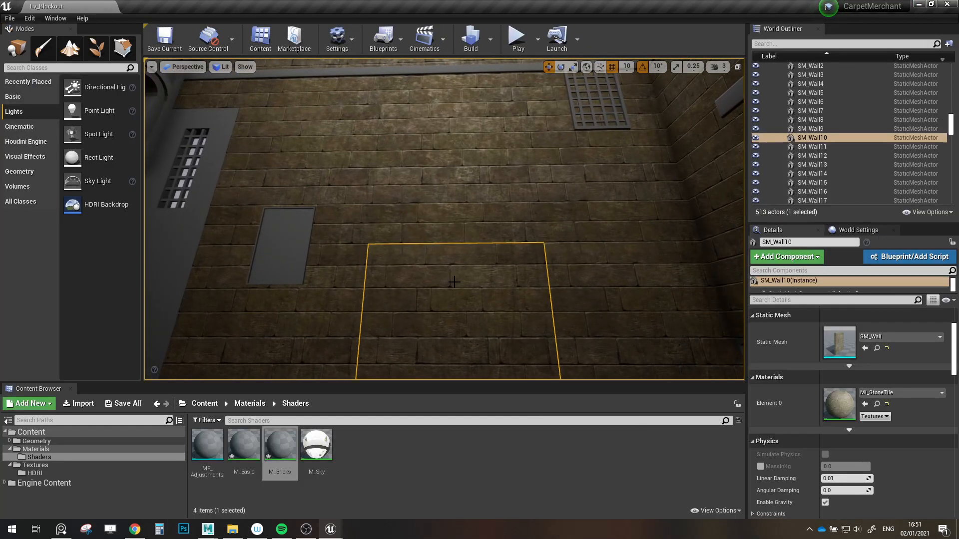
key(f)
drag(368, 329, 282, 299)
key(ctrl+z)
drag(461, 275, 497, 279)
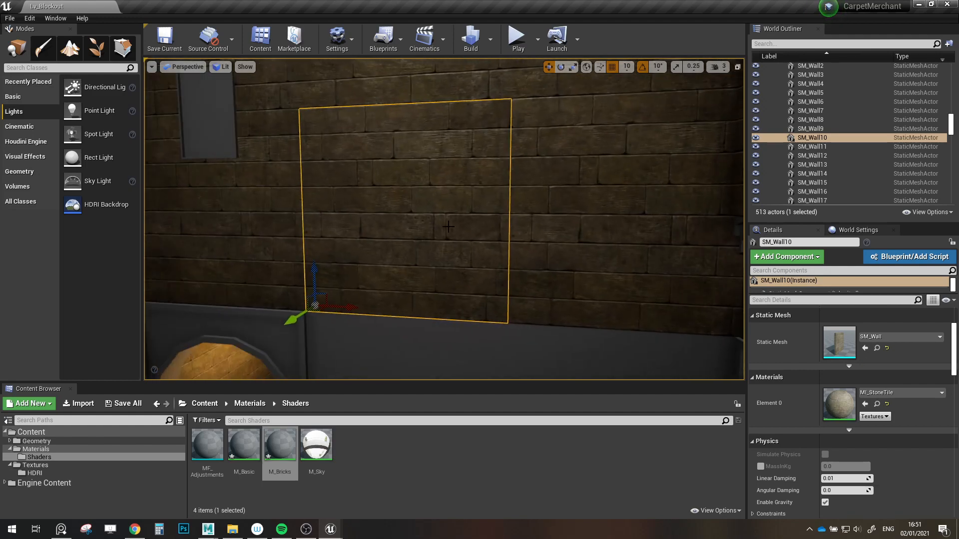
right_drag(496, 279, 532, 274)
click(505, 247)
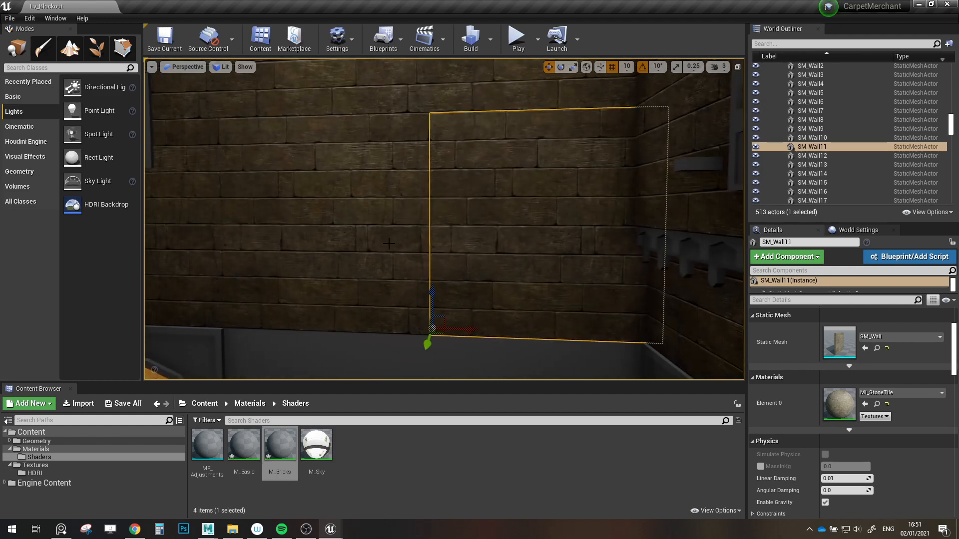
click(413, 247)
click(533, 280)
click(440, 258)
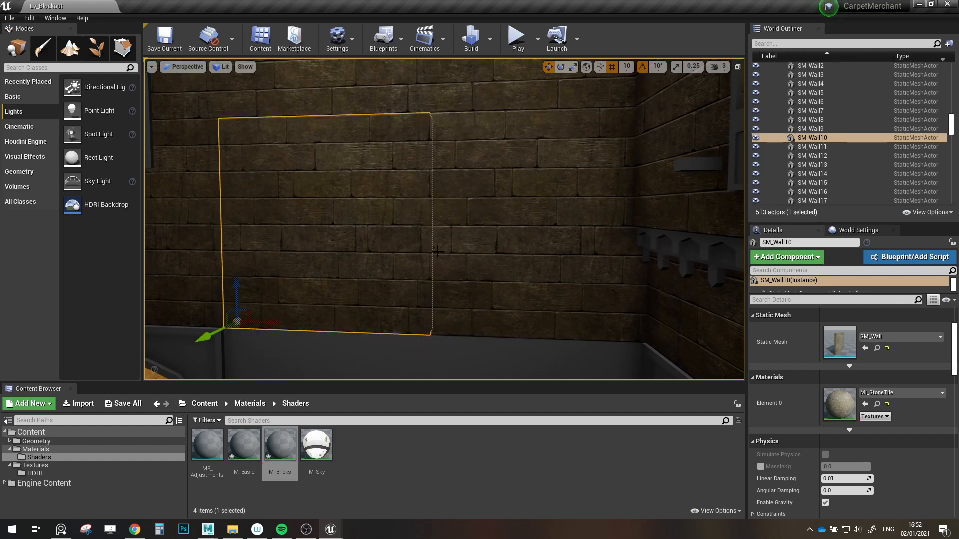
key(Escape)
drag(958, 100, 600, 0)
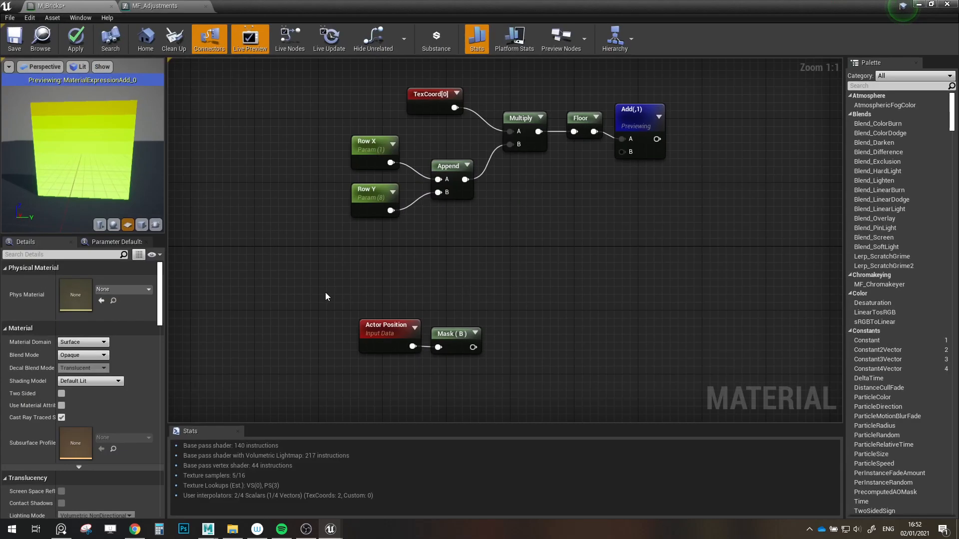
- Create an Add node beside the B mask and connect the mask's output to its A input
drag(519, 303, 433, 317)
right_drag(548, 321, 505, 322)
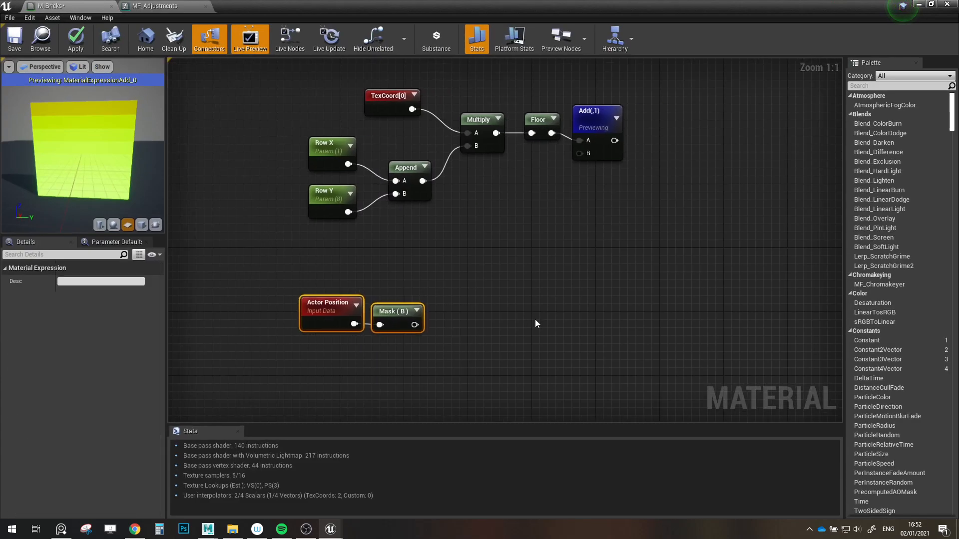
click(522, 326)
key(a)
click(460, 310)
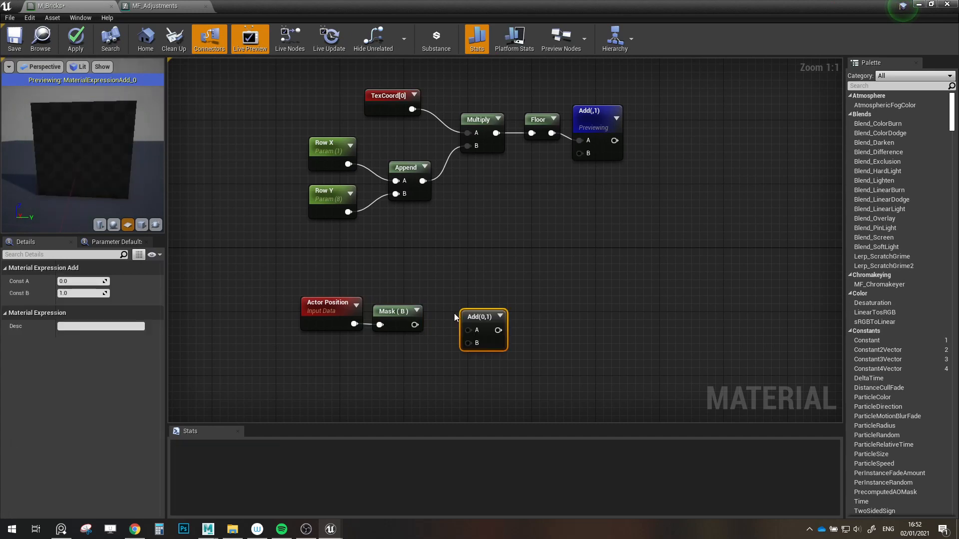
drag(414, 325, 469, 317)
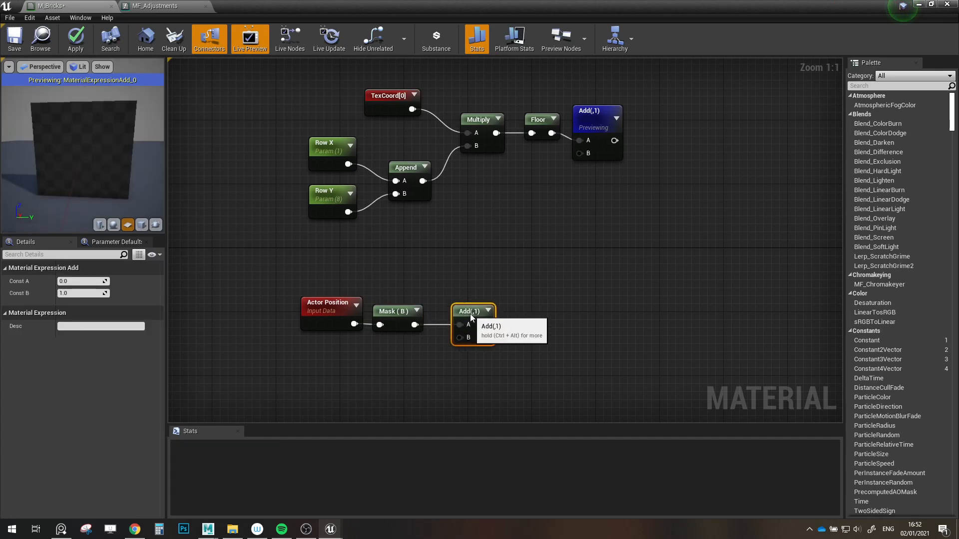
- Set Const A of the Add node after the mask to 5273.634277
click(81, 283)
text(523)
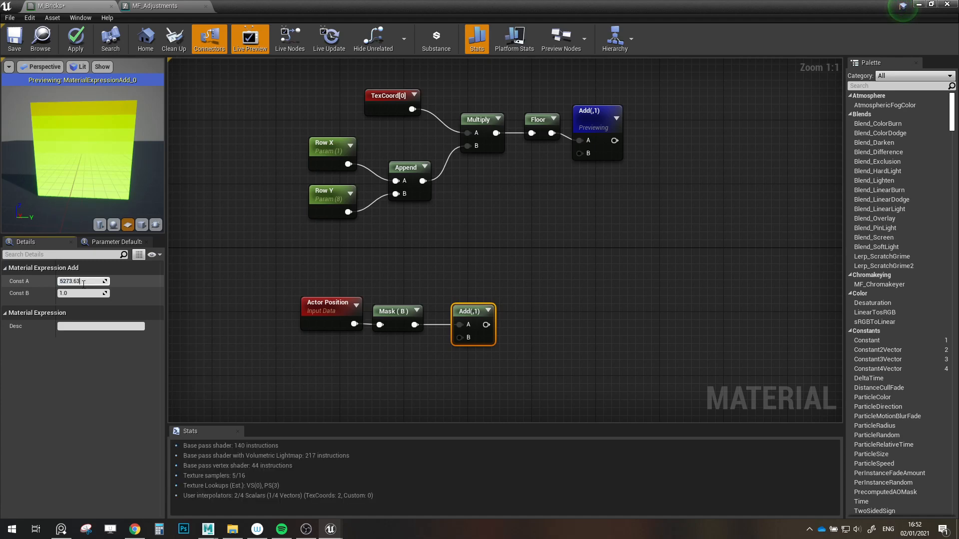
key(Return)
click(528, 301)
- Move the whole row tiling chain left so it sits directly above the Actor Position chain
right_drag(529, 303, 463, 328)
scroll(557, 245, down, 1)
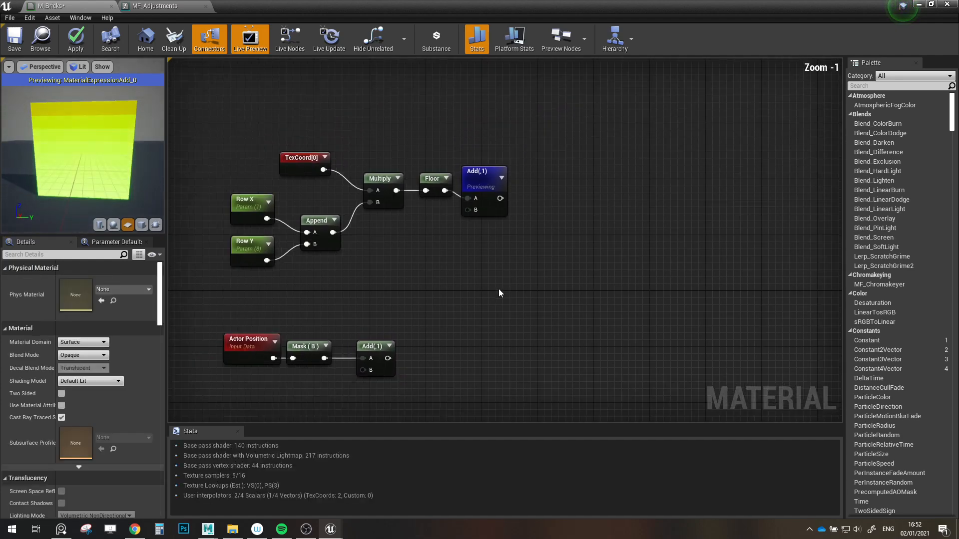
right_drag(521, 310, 593, 344)
drag(589, 329, 300, 180)
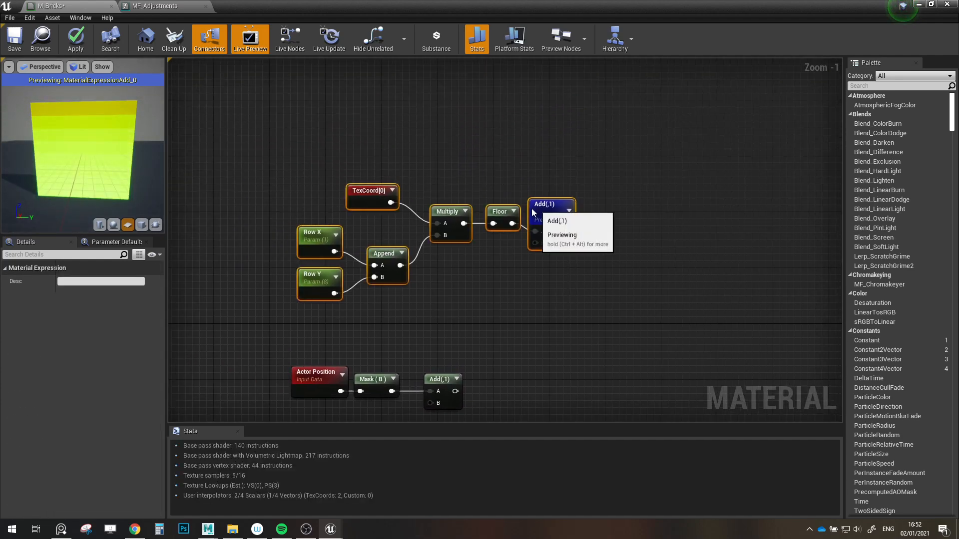
drag(532, 210, 449, 211)
right_drag(451, 265, 507, 244)
drag(509, 190, 534, 189)
- Enclose the row tiling nodes in a comment titled Steps and make the comment colour black
text(c)
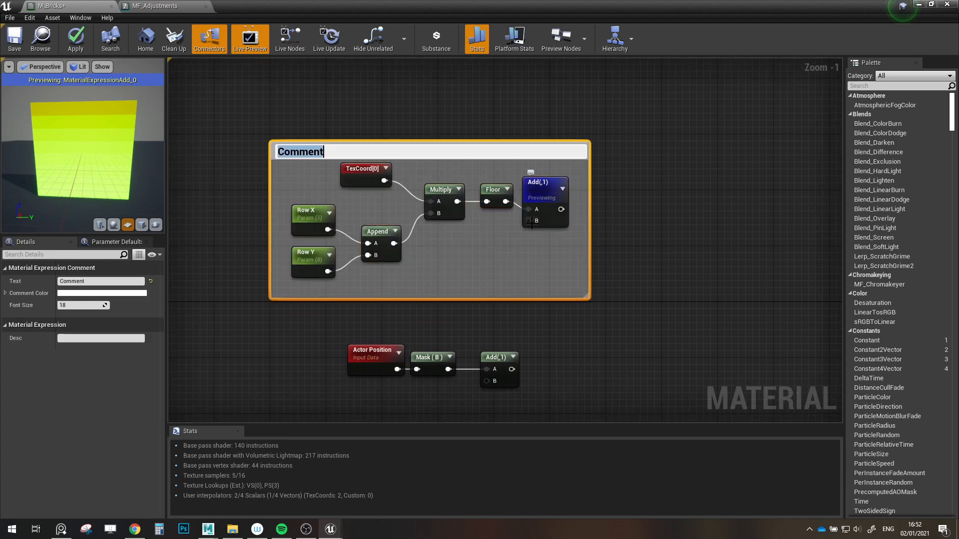
text(Steps)
key(Return)
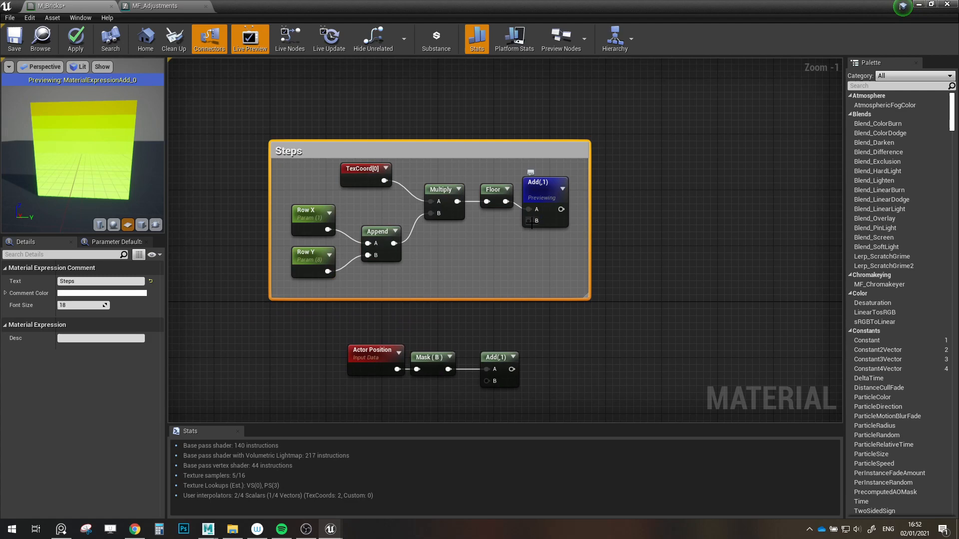
click(75, 294)
drag(227, 324, 226, 382)
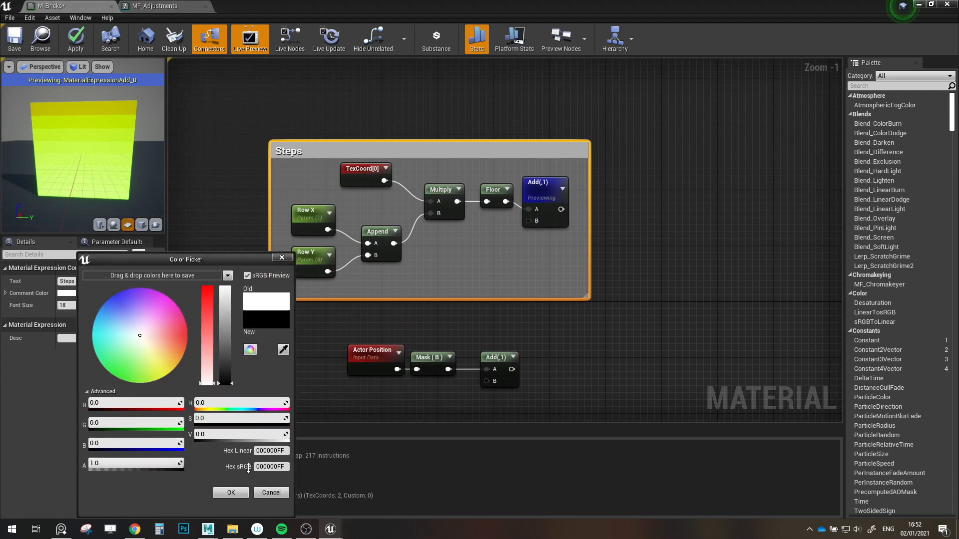
click(238, 493)
- Enclose the Actor Position, Mask and Add nodes in a comment titled Random, and make the comment colour black
drag(320, 330, 535, 406)
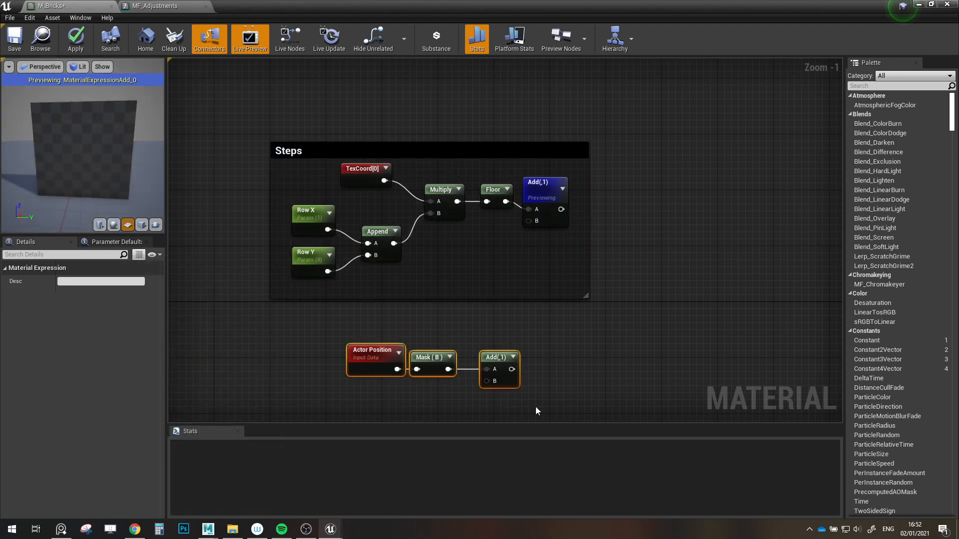
text(cRandom)
key(Return)
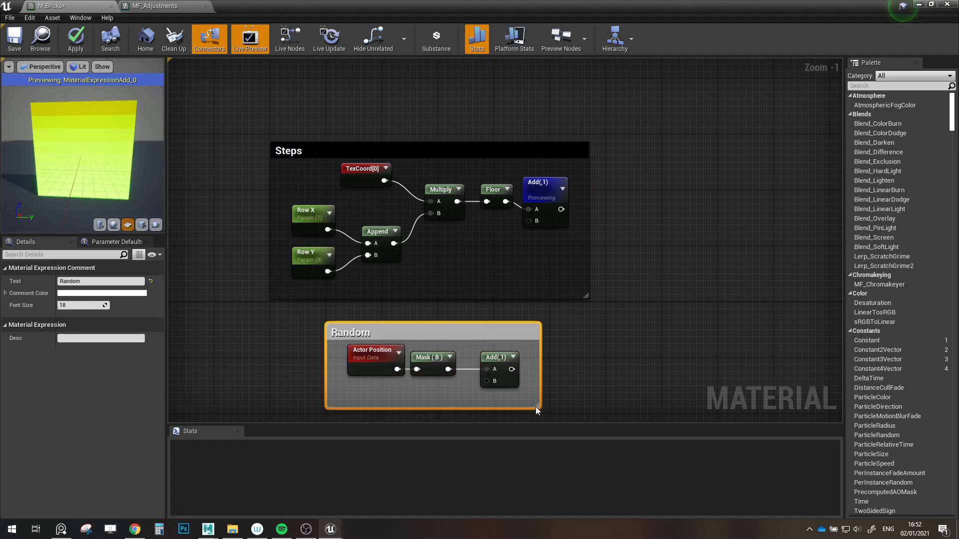
click(119, 295)
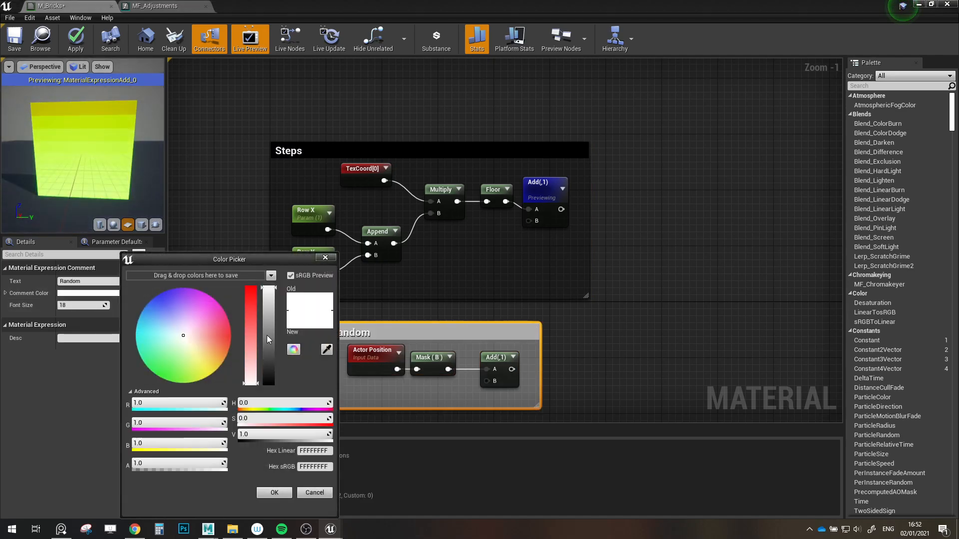
drag(267, 334, 275, 464)
click(265, 493)
click(607, 355)
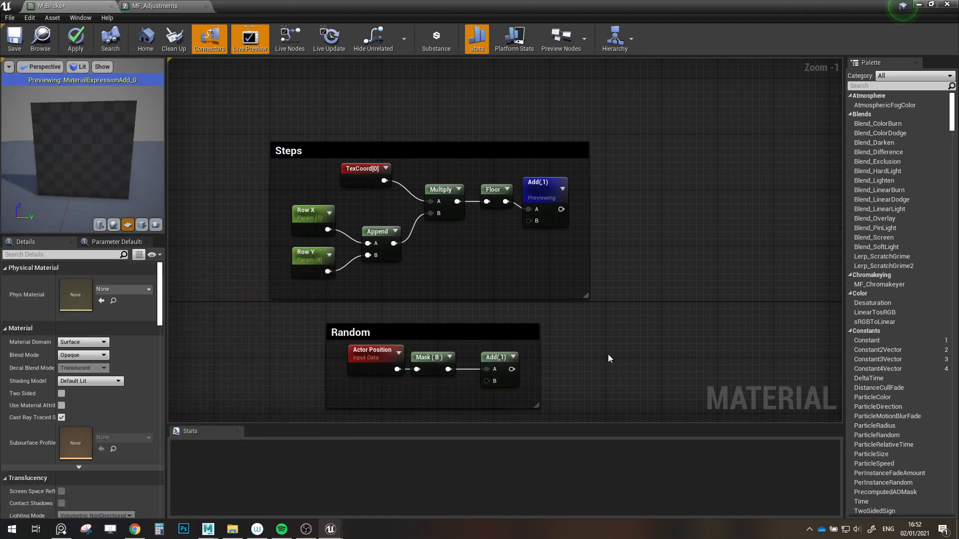
- Move the Random comment block right so its right edge roughly lines up with the Steps block
right_drag(524, 343, 417, 333)
drag(418, 333, 456, 322)
drag(427, 324, 470, 326)
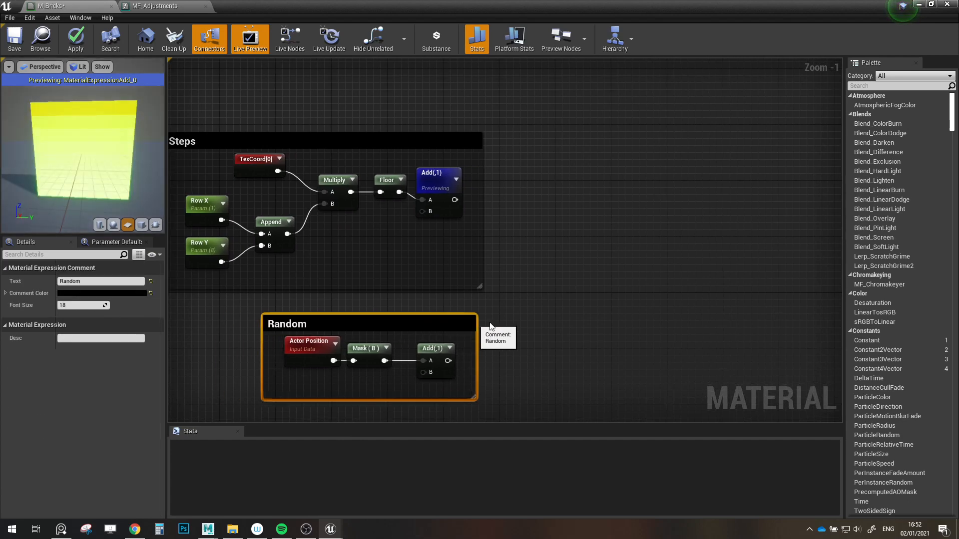
click(490, 314)
drag(115, 154, 54, 110)
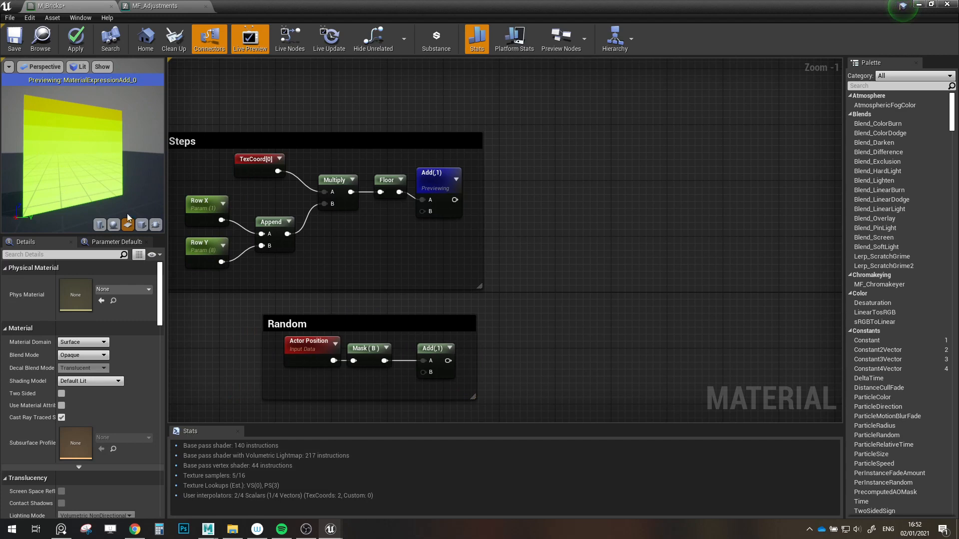
- Add a DotProduct node, feeding the Steps Add output into A and the Random Add output into B
right_drag(533, 322, 525, 319)
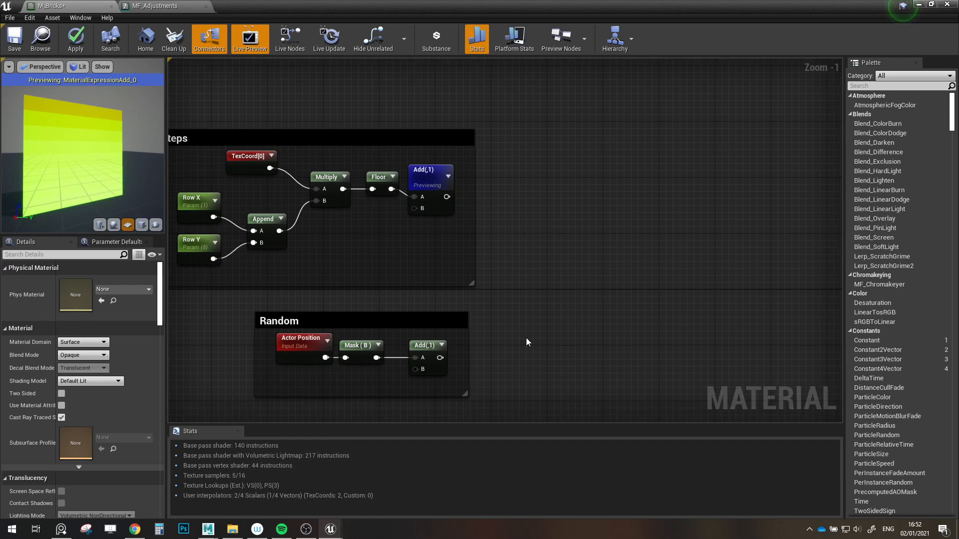
right_click(532, 261)
text(dot)
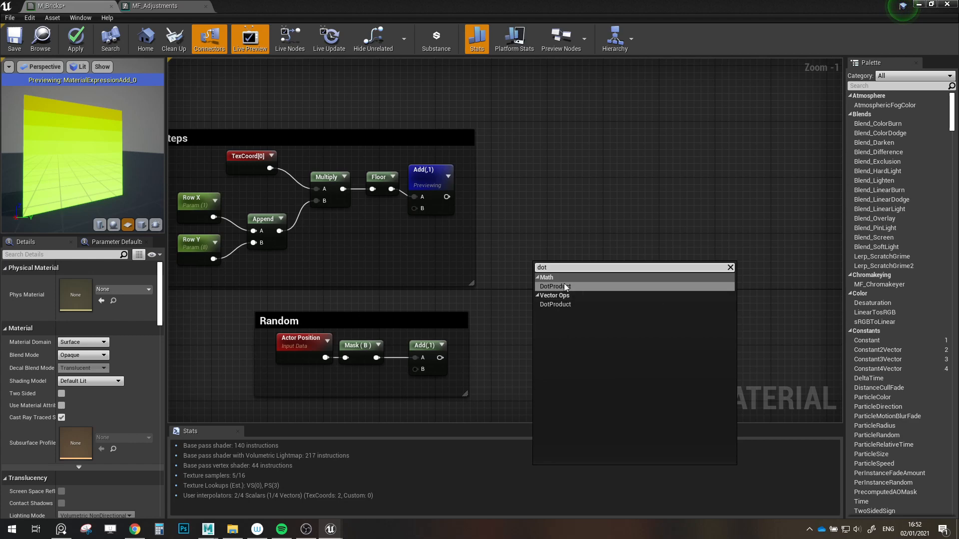
click(564, 287)
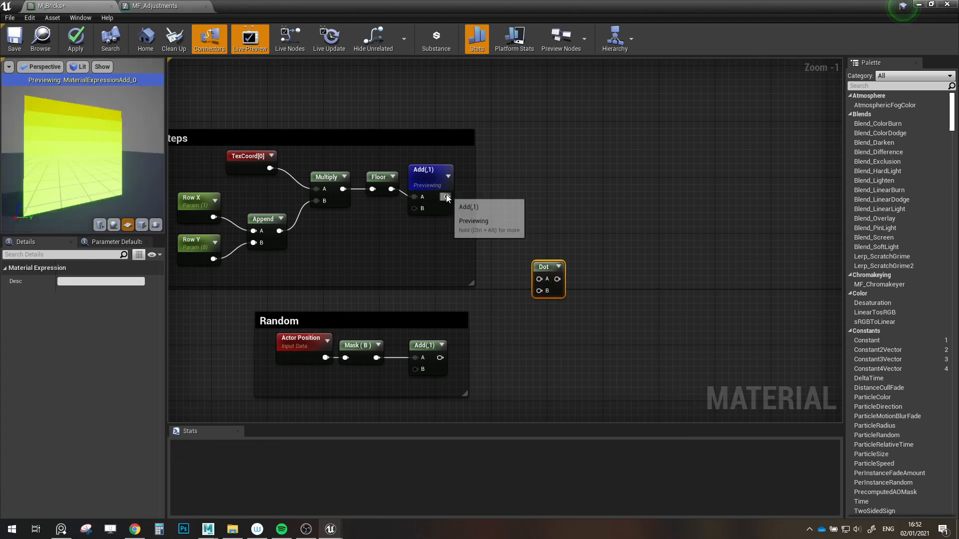
drag(447, 196, 440, 357)
- Connect the Dot output to a new Sine node placed beside it, and preview the Sine node on the plane
drag(557, 280, 612, 278)
text(sine)
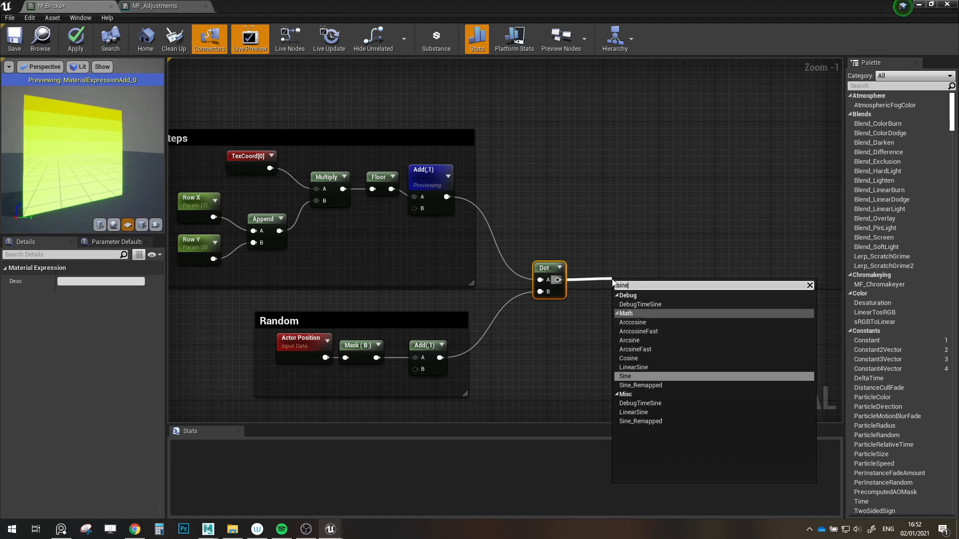
click(626, 376)
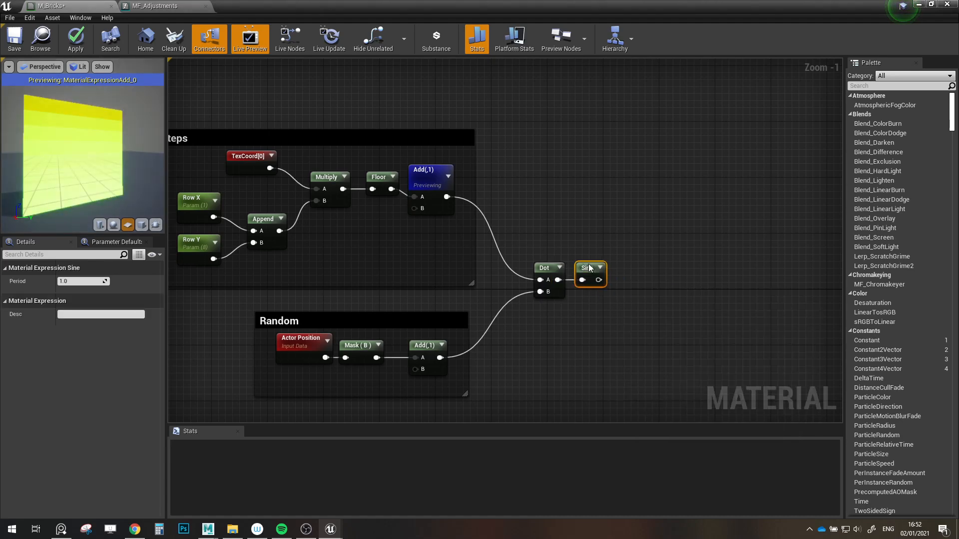
right_click(589, 268)
click(614, 272)
mouse_move(80, 150)
mouse_down()
mouse_move(39, 136)
mouse_move(67, 155)
mouse_up()
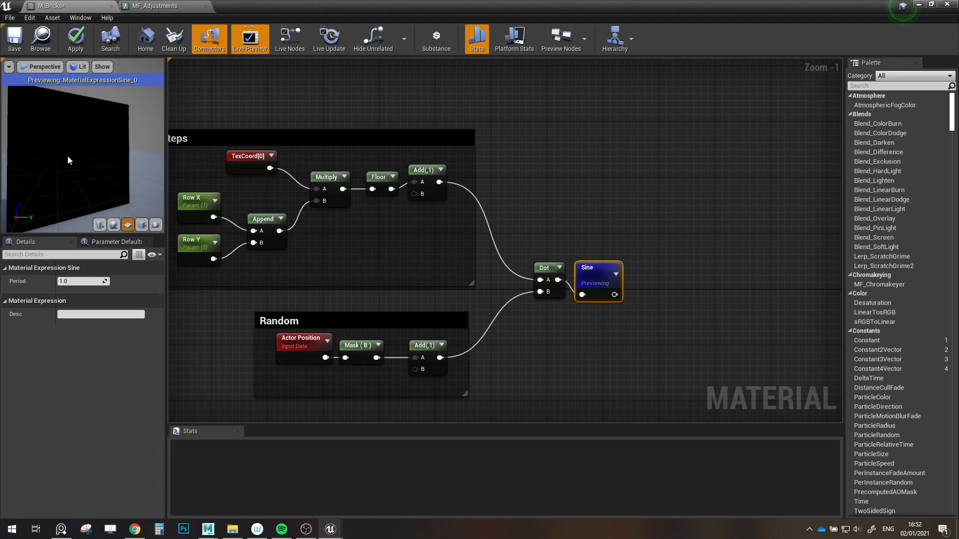
scroll(96, 161, down, 3)
- Set Const B of the Add node in the Random block to 532.346313 and check the Sine preview
right_drag(359, 308, 426, 302)
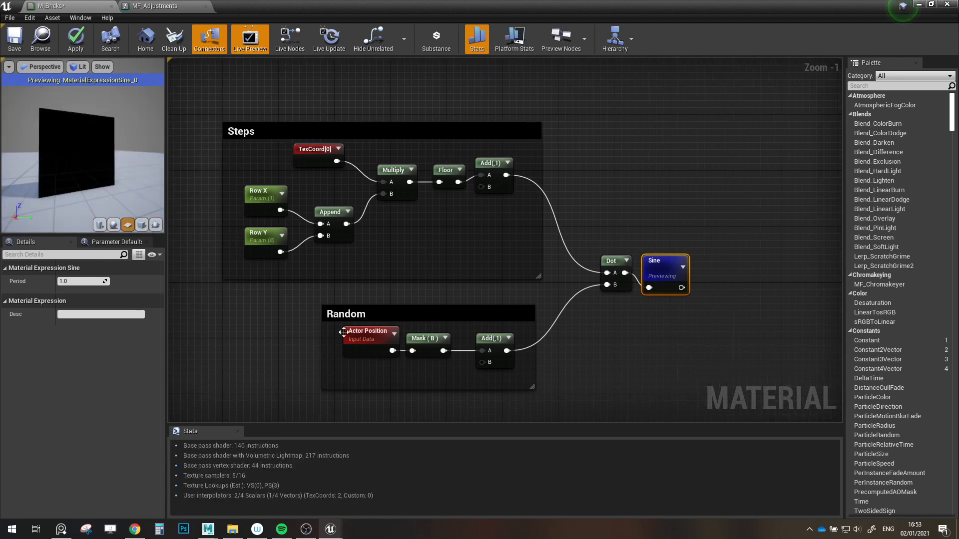
mouse_move(563, 367)
right_down()
mouse_move(544, 367)
mouse_move(550, 362)
right_up()
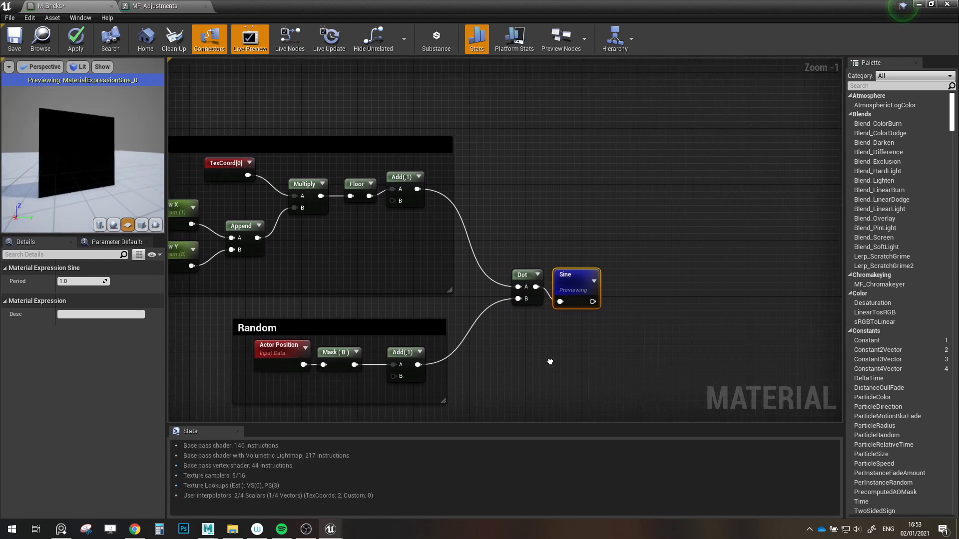
scroll(407, 361, up, 1)
click(400, 360)
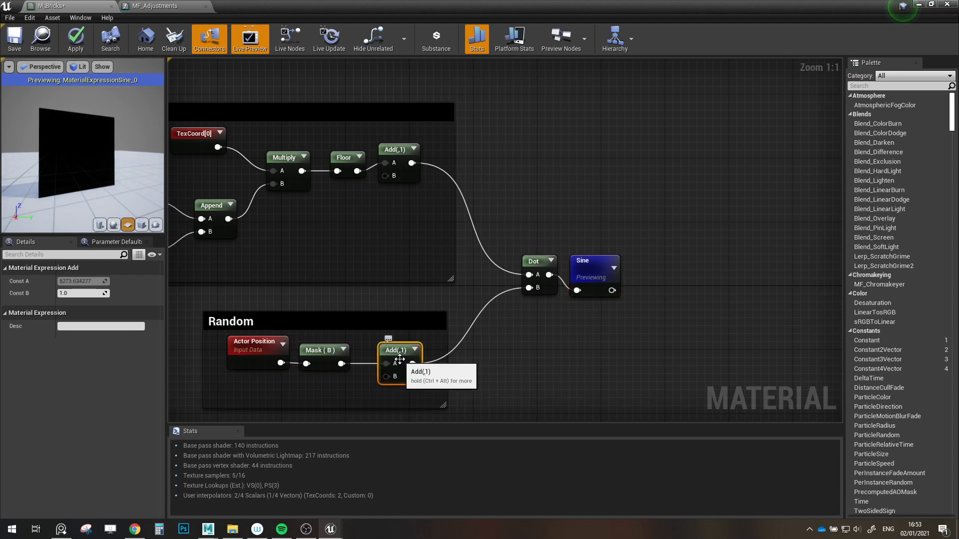
click(77, 294)
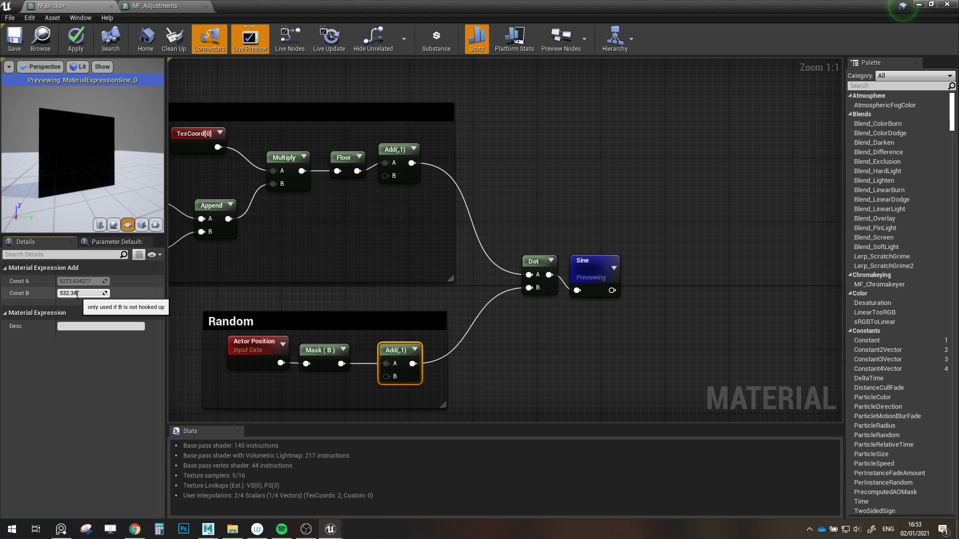
click(659, 375)
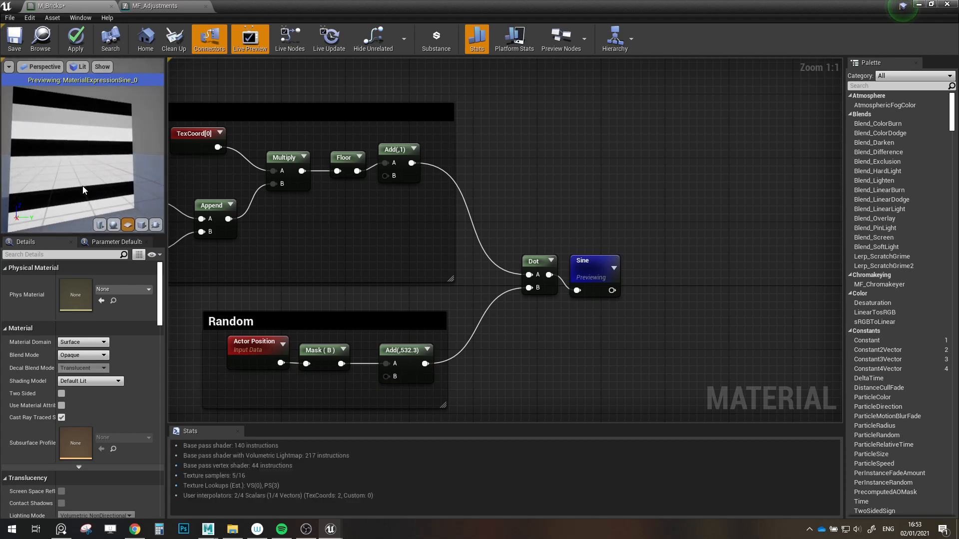
click(394, 356)
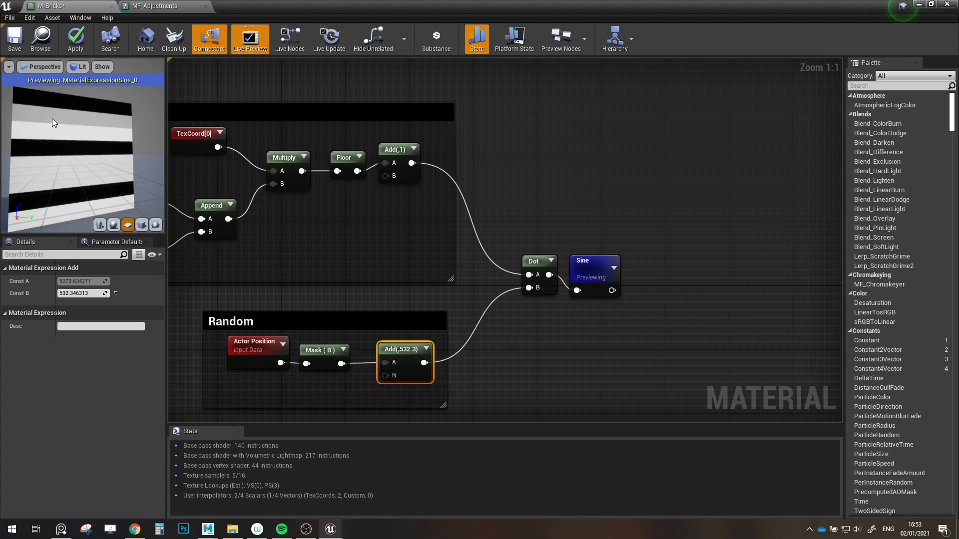
- Add a Multiply node beside the Sine node, feeding Sine into A and the Random Add output into B, and preview it
right_drag(592, 335, 457, 306)
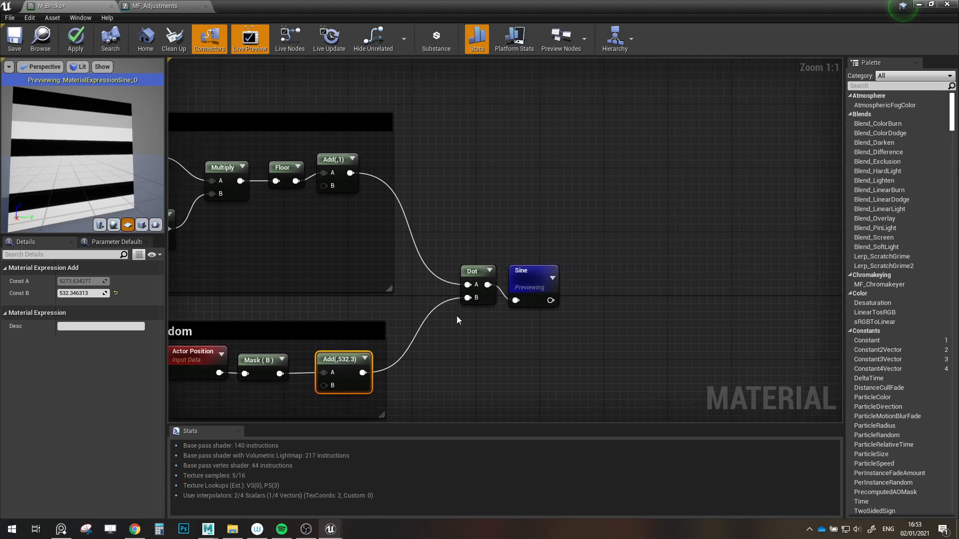
right_drag(548, 329, 558, 305)
click(543, 269)
key(m)
click(547, 266)
drag(504, 270, 316, 347)
key(space)
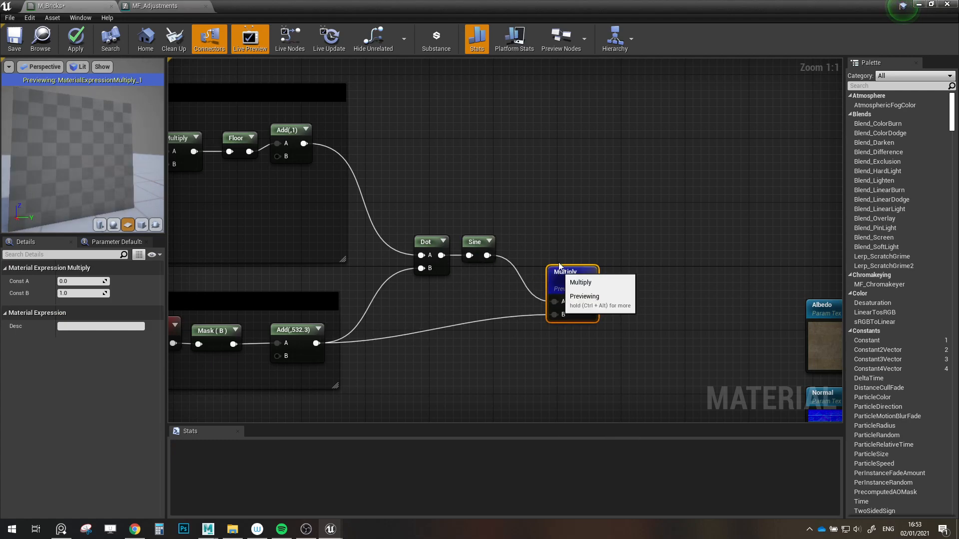
drag(555, 280, 518, 249)
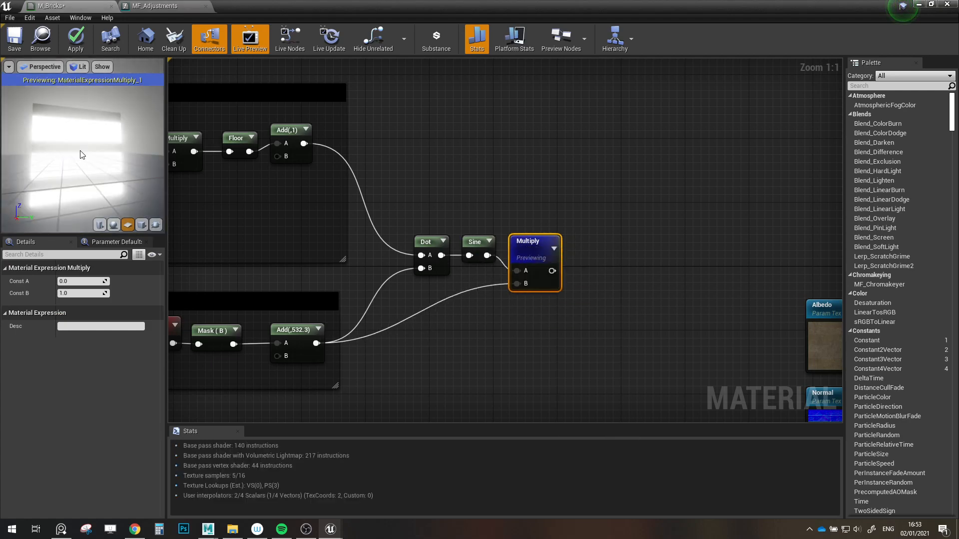
- Stop previewing the Multiply node and keep it lined up beside the Sine node
right_click(532, 248)
click(554, 249)
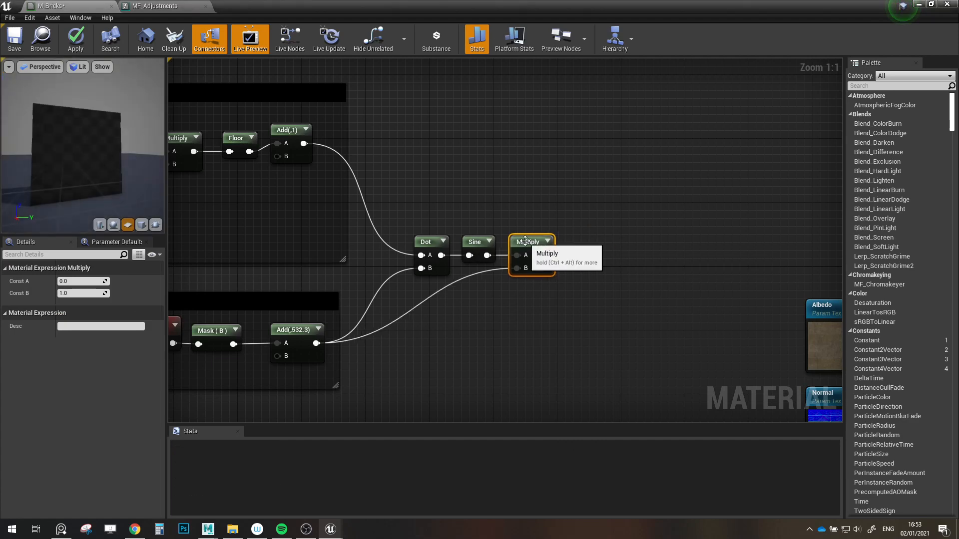
drag(580, 233, 534, 297)
right_drag(589, 299, 574, 297)
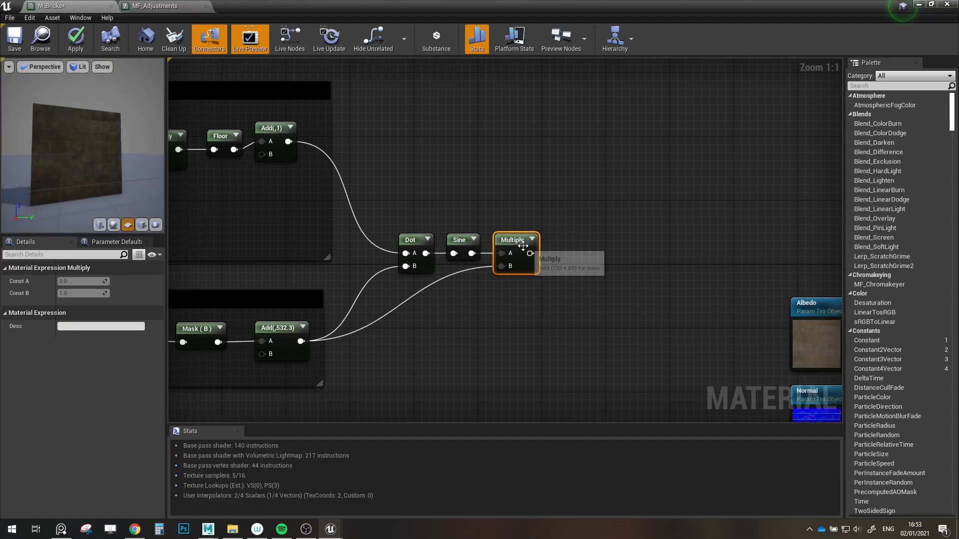
mouse_move(522, 243)
mouse_down()
mouse_move(529, 235)
mouse_move(518, 247)
mouse_up()
right_drag(611, 285, 571, 299)
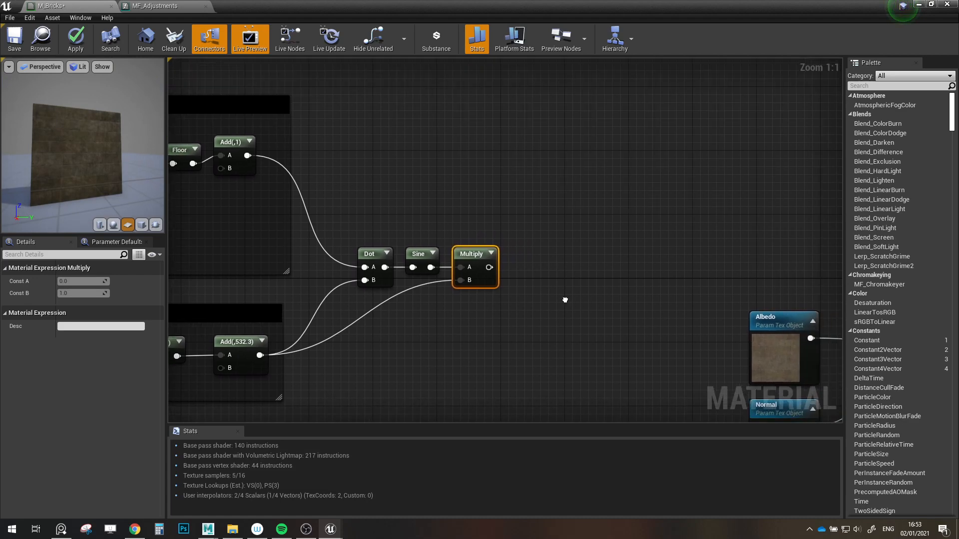
click(574, 282)
- Add a second Multiply node in line with the first and feed the first Multiply's output into its A input
scroll(575, 282, down, 5)
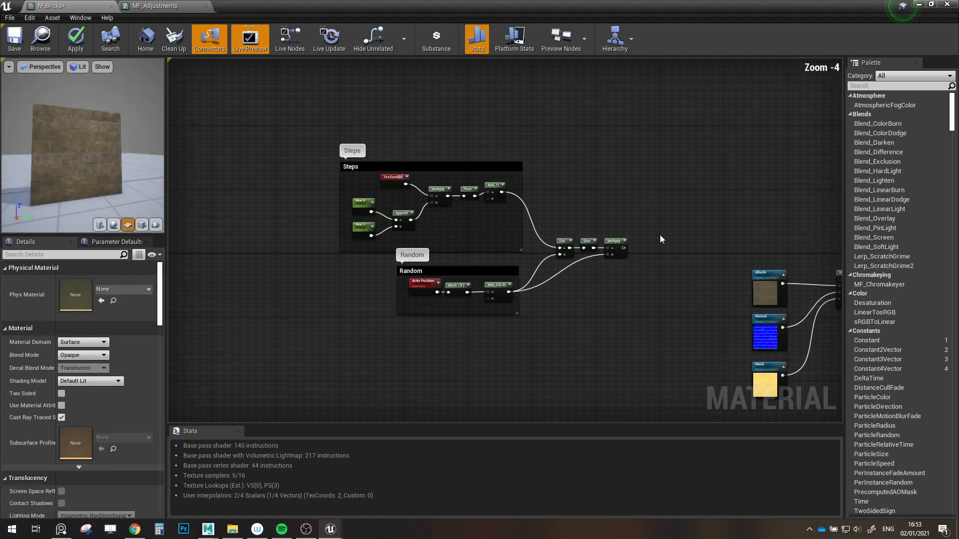
scroll(583, 274, up, 3)
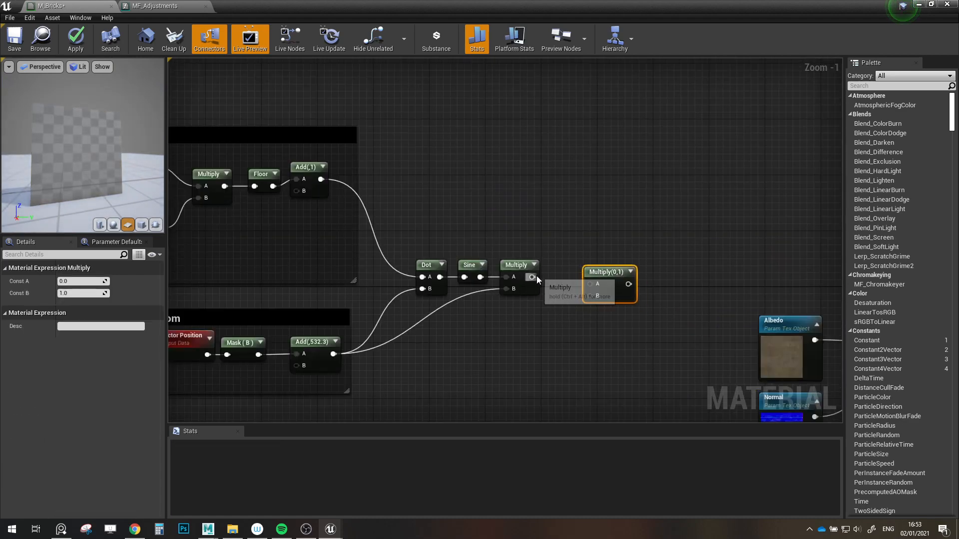
drag(594, 276, 580, 269)
- Create a scalar parameter named Intensity, connect it to B of the second Multiply, and place it just below the first Multiply
click(531, 317)
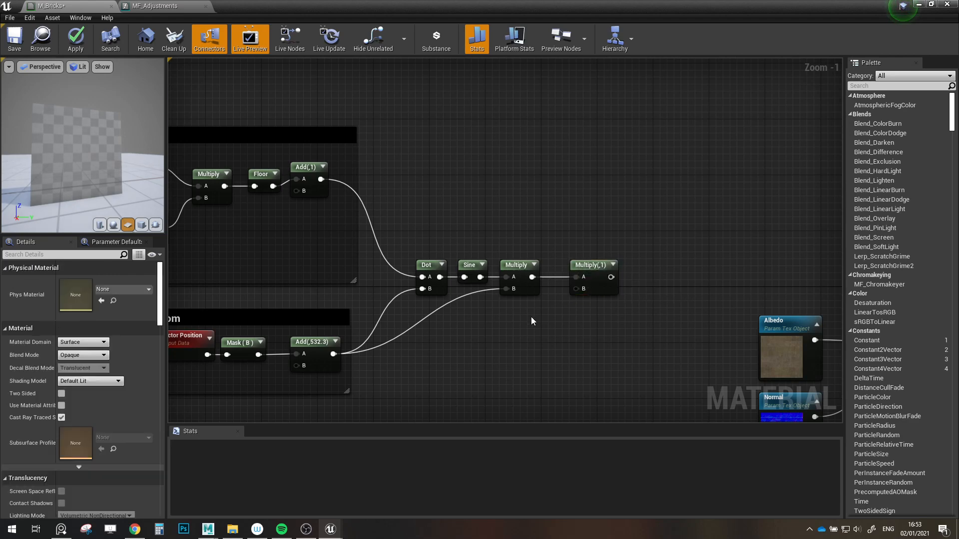
click(532, 317)
key(BackSpace)
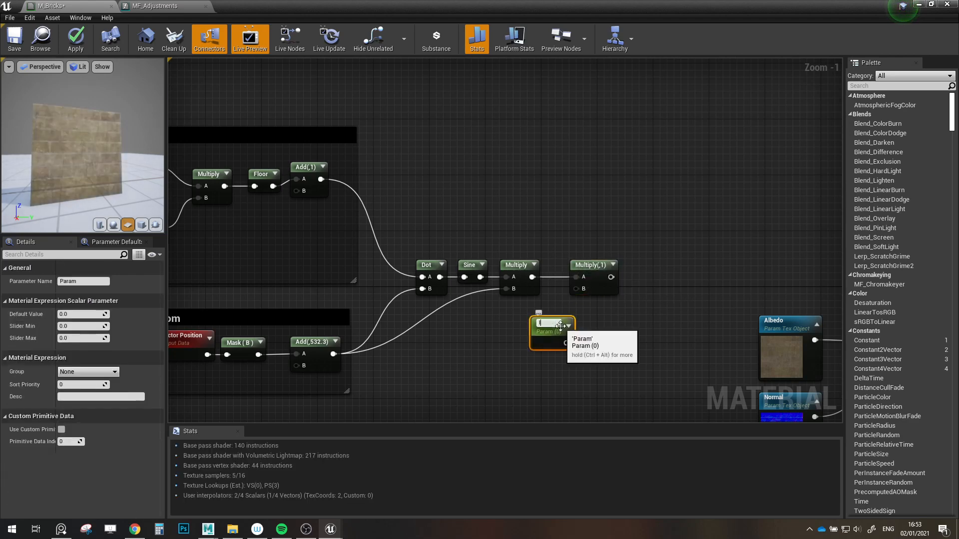
text(Intensity)
key(Return)
drag(566, 342, 578, 289)
drag(549, 324, 524, 315)
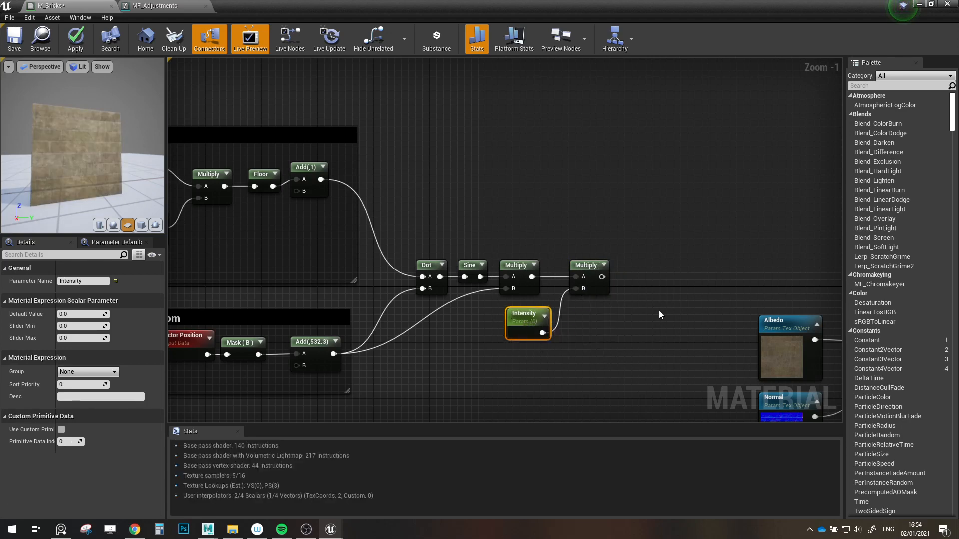
- Move the whole Steps and Random node network up and to the left, away from the texture parameter nodes
scroll(659, 314, down, 3)
drag(700, 175, 301, 380)
drag(634, 268, 573, 204)
click(639, 220)
scroll(639, 219, up, 3)
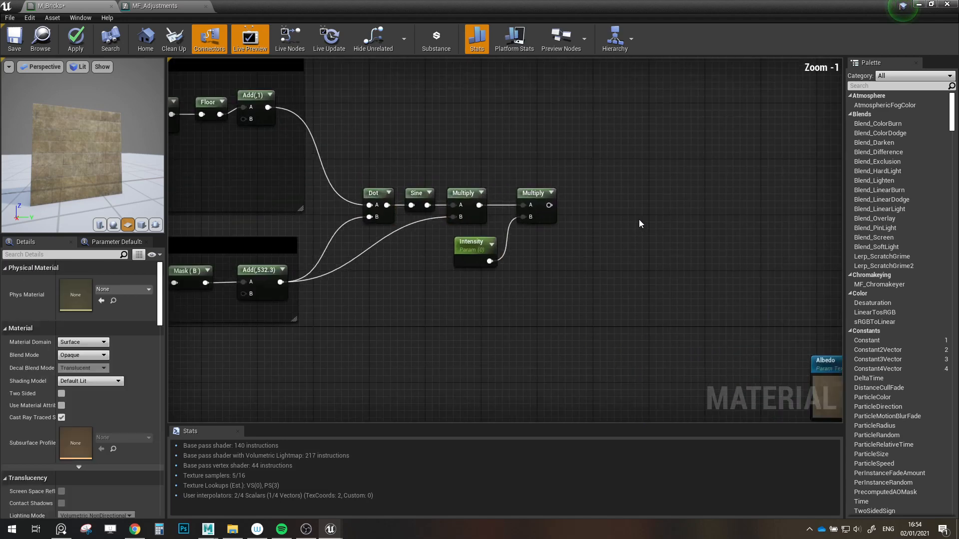
- Place an Add node beside the second Multiply and connect the Multiply output to its A input
scroll(639, 220, up, 1)
click(594, 262)
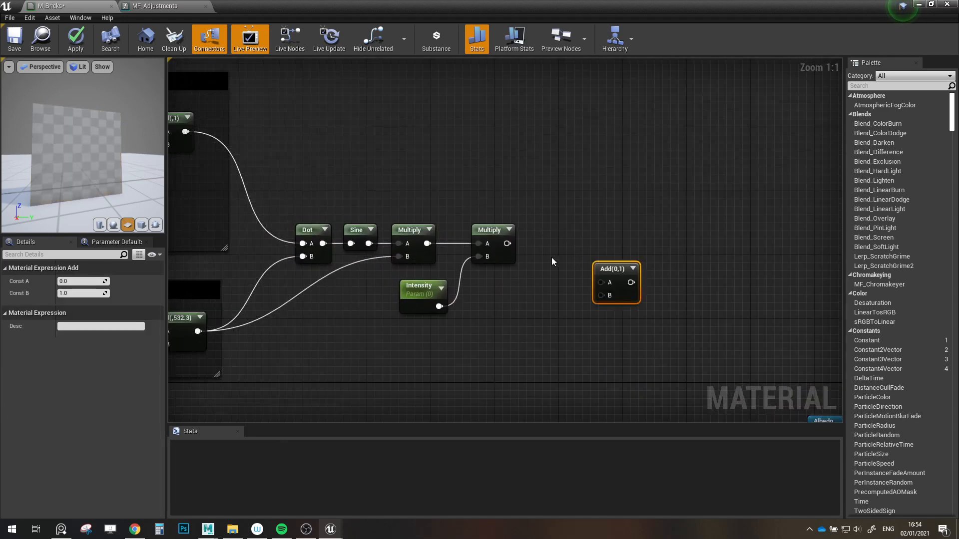
drag(507, 244, 586, 233)
click(542, 323)
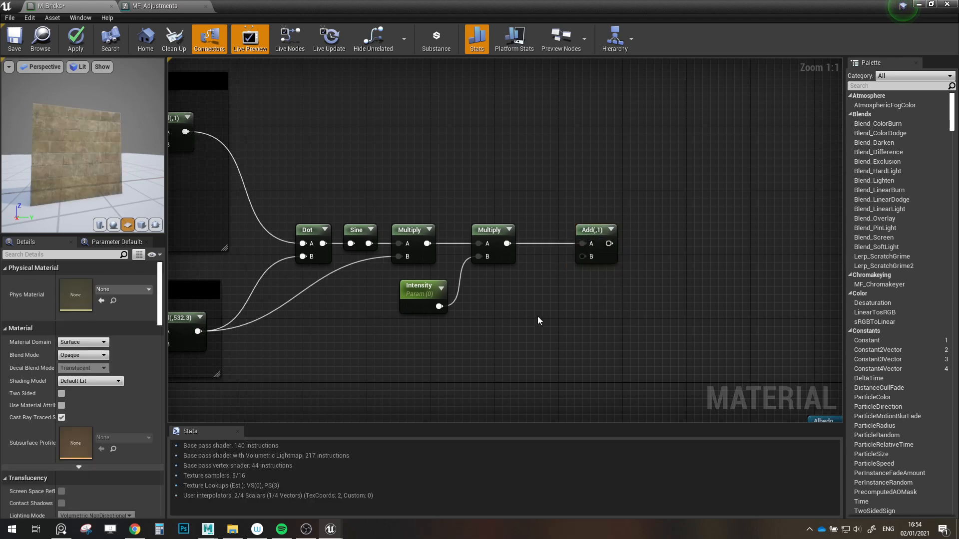
- Create a Constant node with value 0 below the Add node, and delete that Add node
click(552, 284)
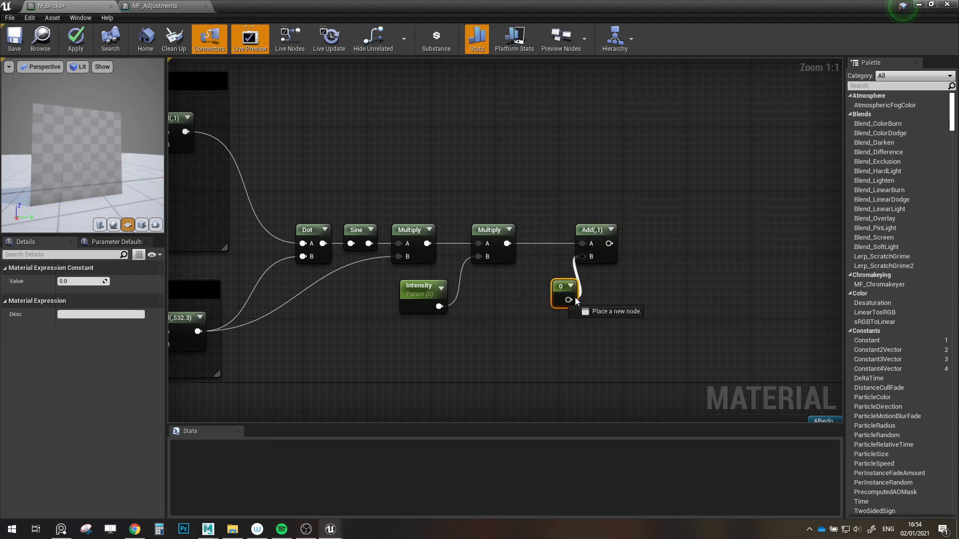
drag(560, 291, 582, 256)
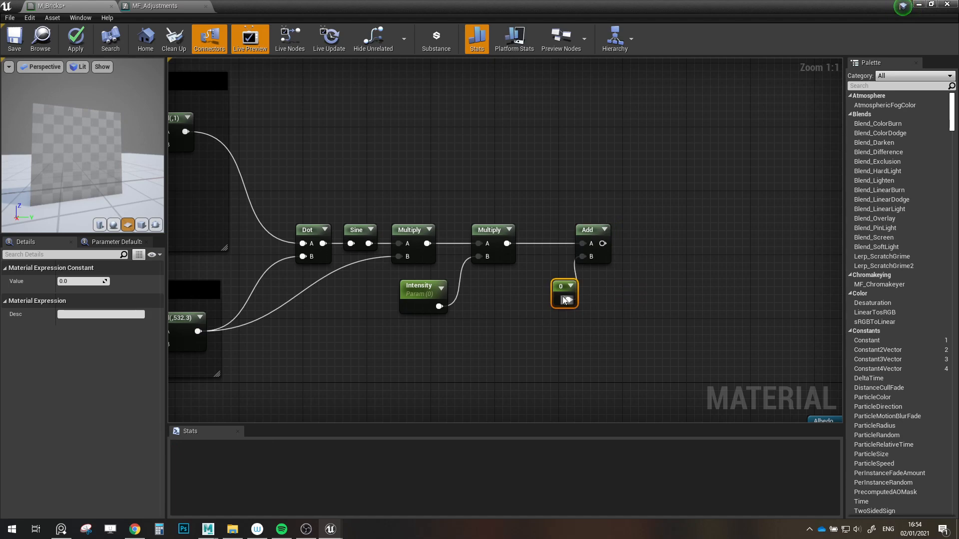
click(588, 231)
key(Delete)
- Add an AppendVector node beside the constant, with the second Multiply feeding A and the 0 constant feeding B
right_click(571, 238)
text(append)
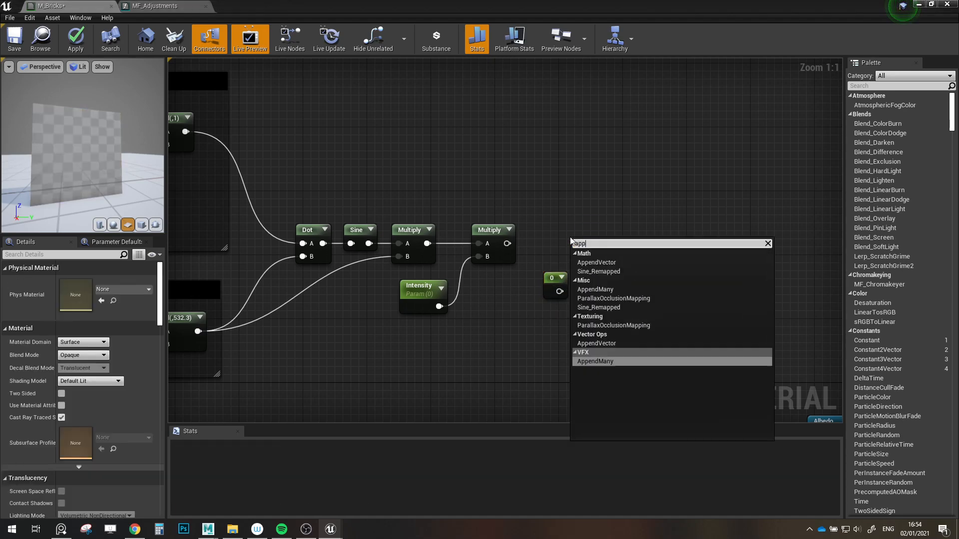
click(613, 262)
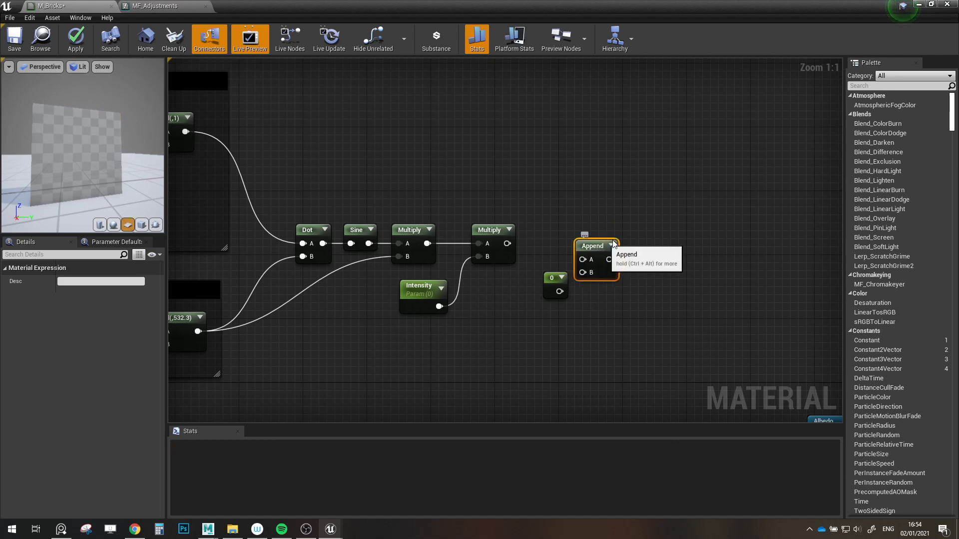
drag(587, 238, 617, 238)
drag(507, 243, 560, 280)
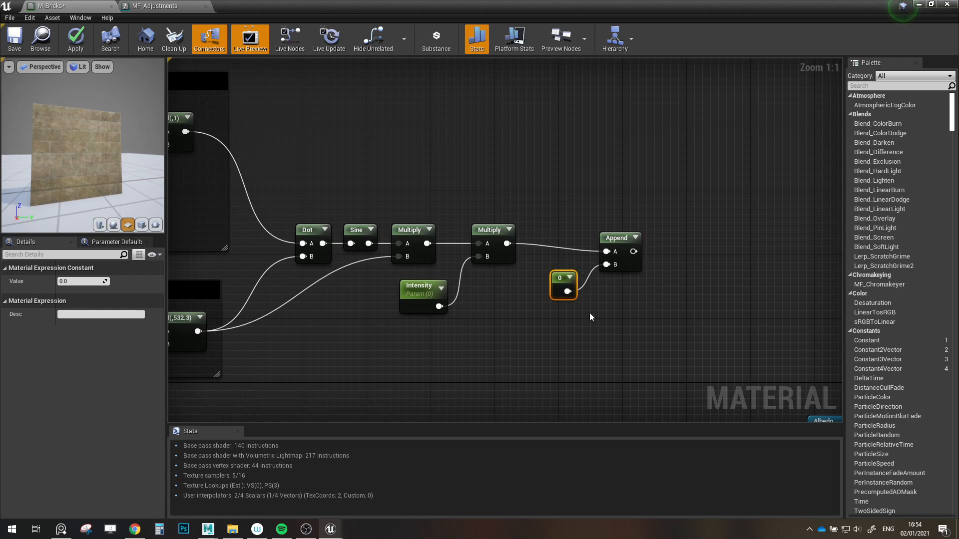
drag(619, 238, 619, 231)
- Add a new Add node after the Append node and connect the Append output to its A input
scroll(646, 310, down, 1)
click(664, 305)
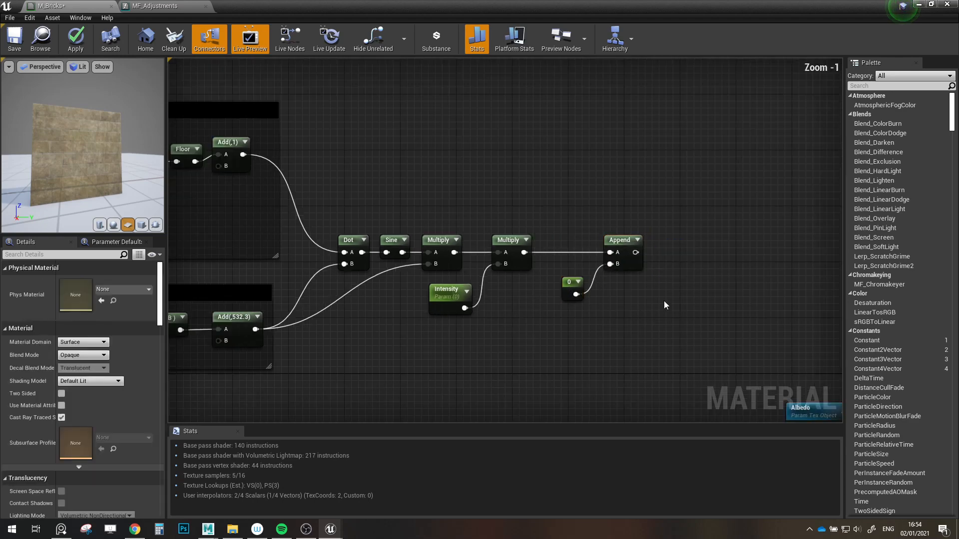
click(697, 273)
key(a)
click(695, 272)
drag(635, 252, 702, 286)
- Create a TexCoord node, connect it to B of the new Add node, and arrange both nodes neatly beside Append
scroll(702, 285, down, 3)
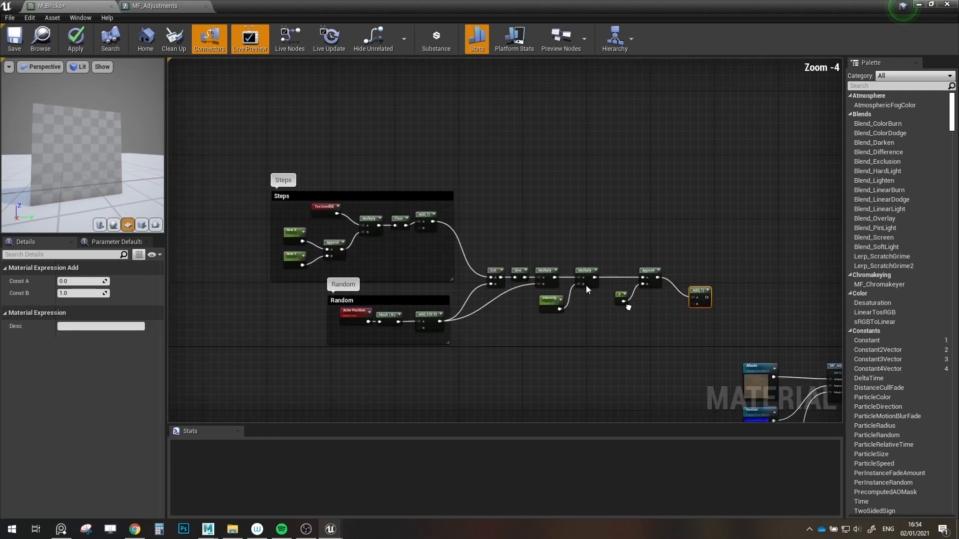
key(u)
click(631, 328)
scroll(707, 328, up, 5)
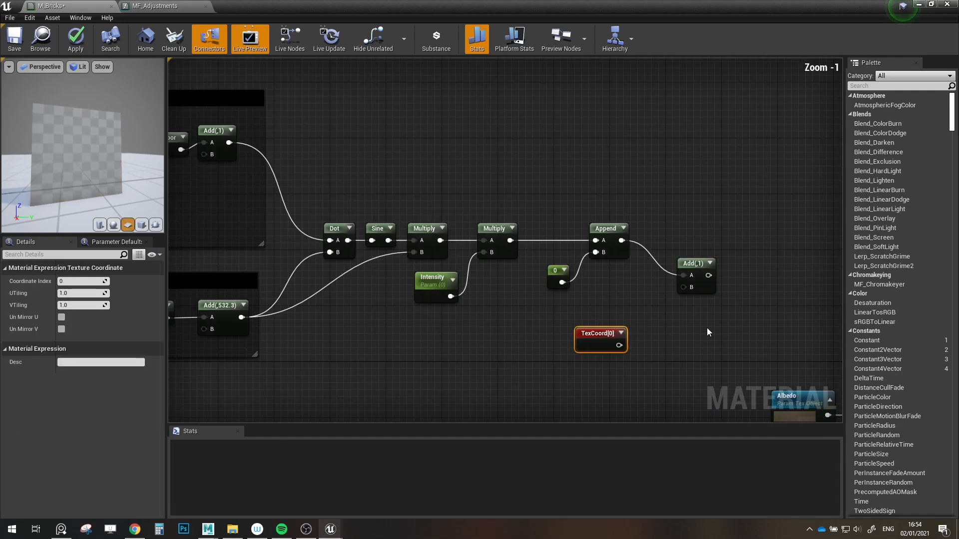
drag(680, 281, 619, 347)
drag(575, 338, 590, 291)
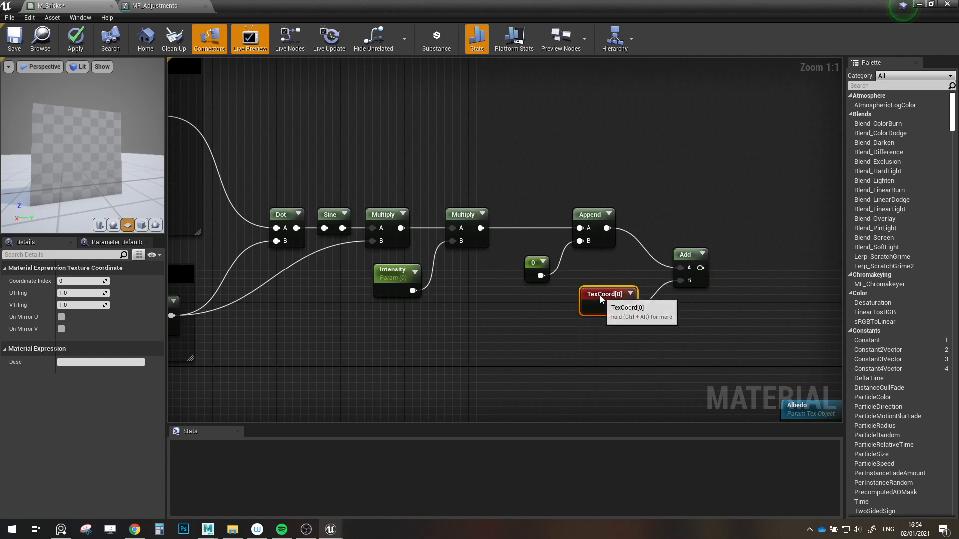
drag(685, 265, 665, 249)
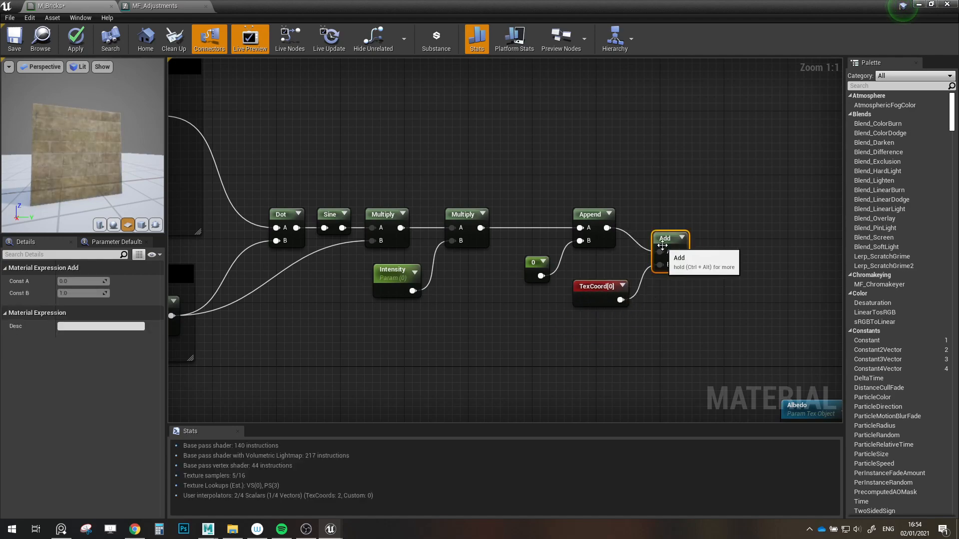
- Connect the final Add node's output to the UV input of the MF_Adjustments node
scroll(662, 245, down, 2)
right_drag(602, 251, 484, 223)
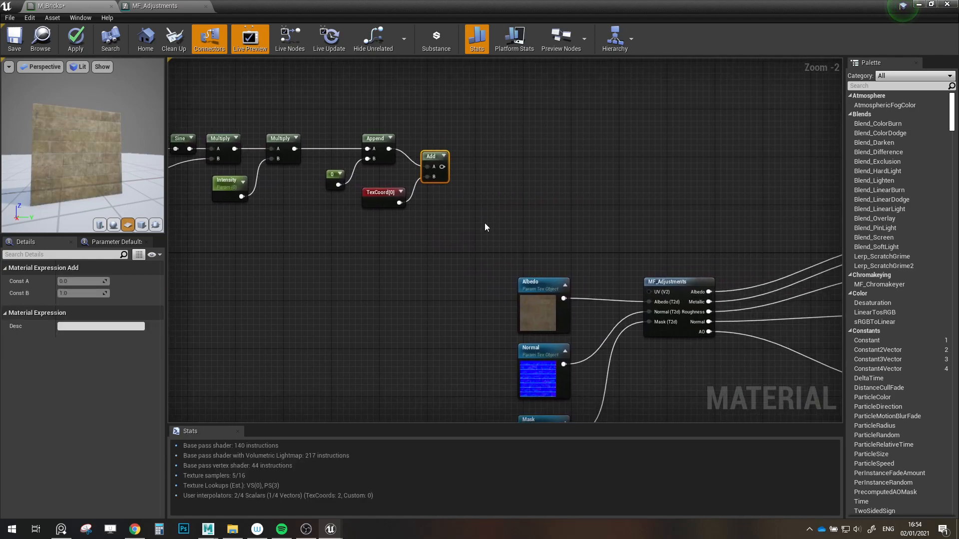
drag(442, 166, 649, 292)
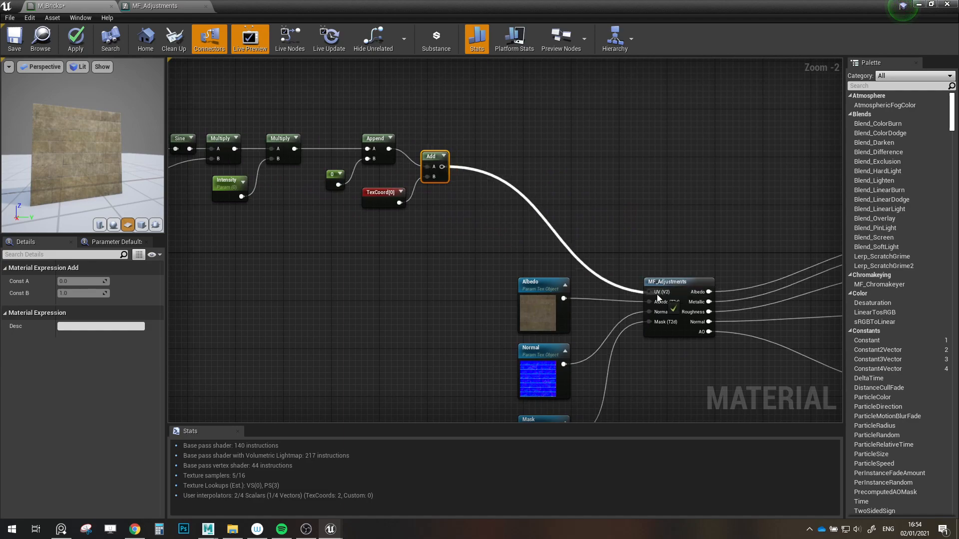
- Wrap the entire Steps and Random network, up to the final Add node, in a comment titled "Random offset"
scroll(560, 178, down, 2)
right_drag(560, 178, 752, 291)
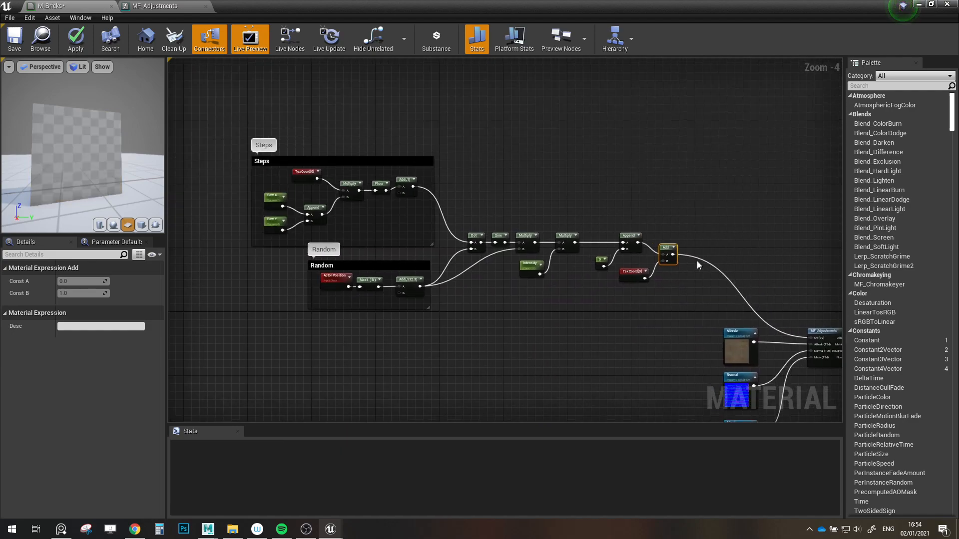
drag(247, 118, 673, 333)
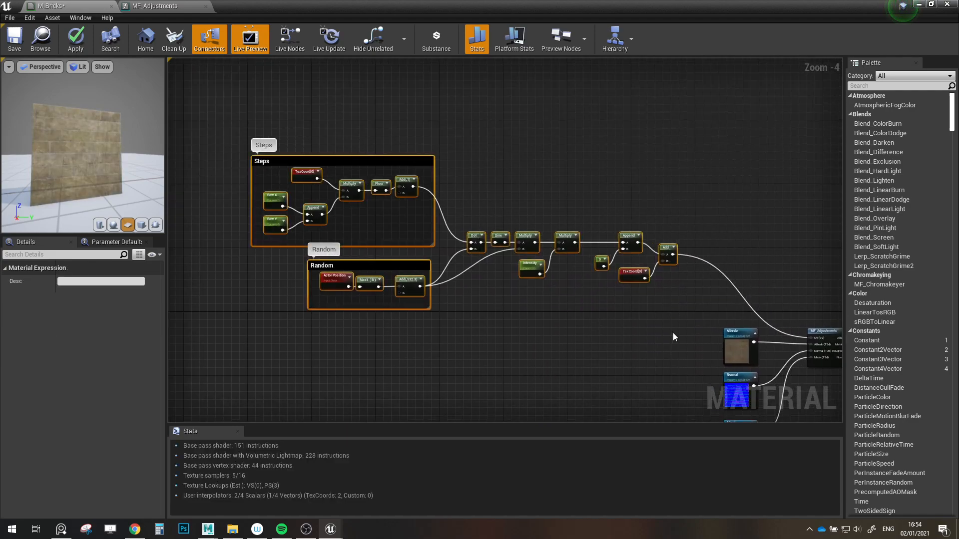
key(c)
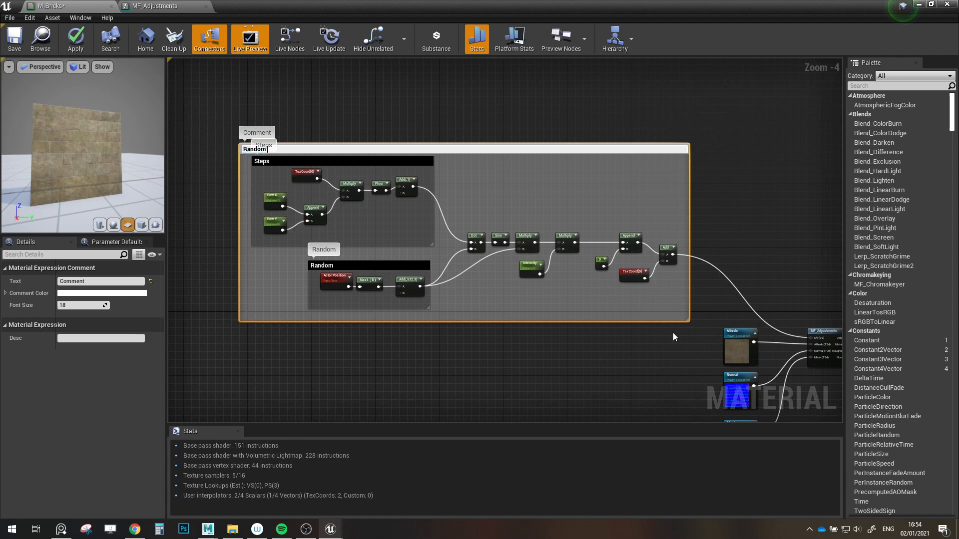
text(Random offset)
key(Return)
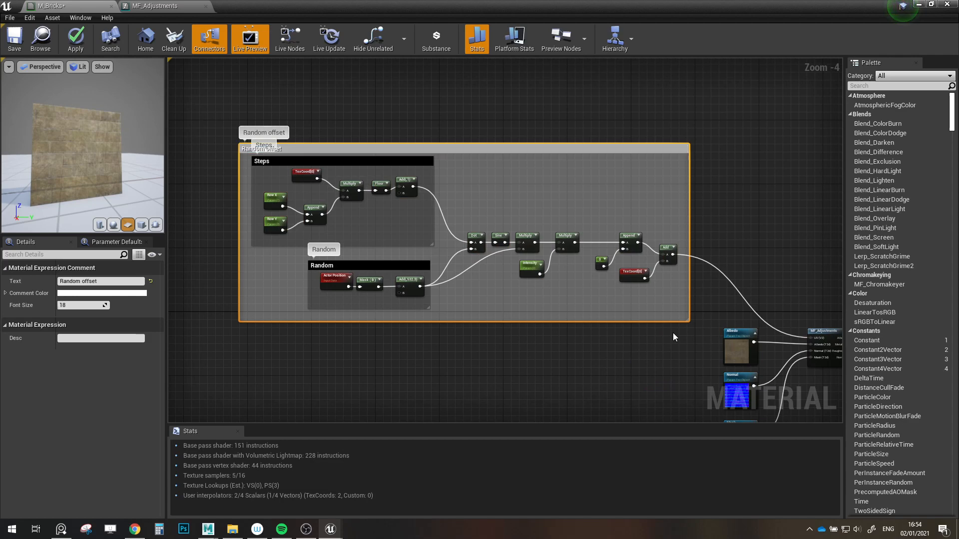
- Set the Random offset comment's colour to black
click(128, 294)
drag(278, 289, 277, 384)
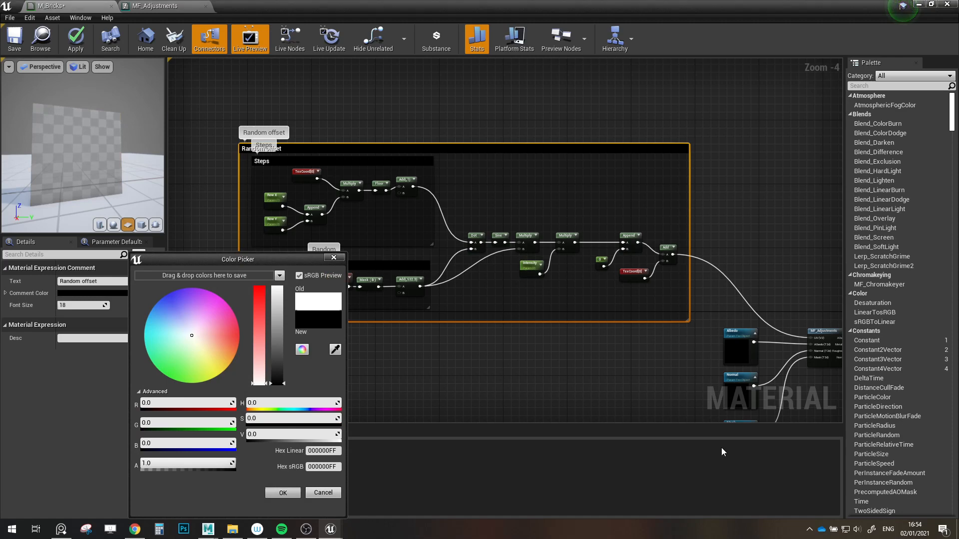
click(722, 452)
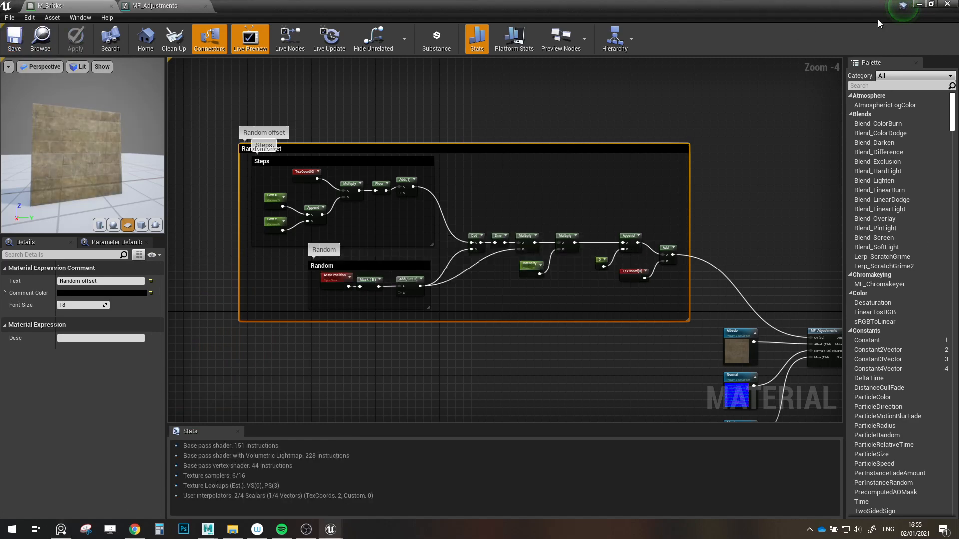
- Close the material editor window, applying the pending MF_Adjustments changes, and reopen MF_Adjustments from the Shaders folder
click(946, 5)
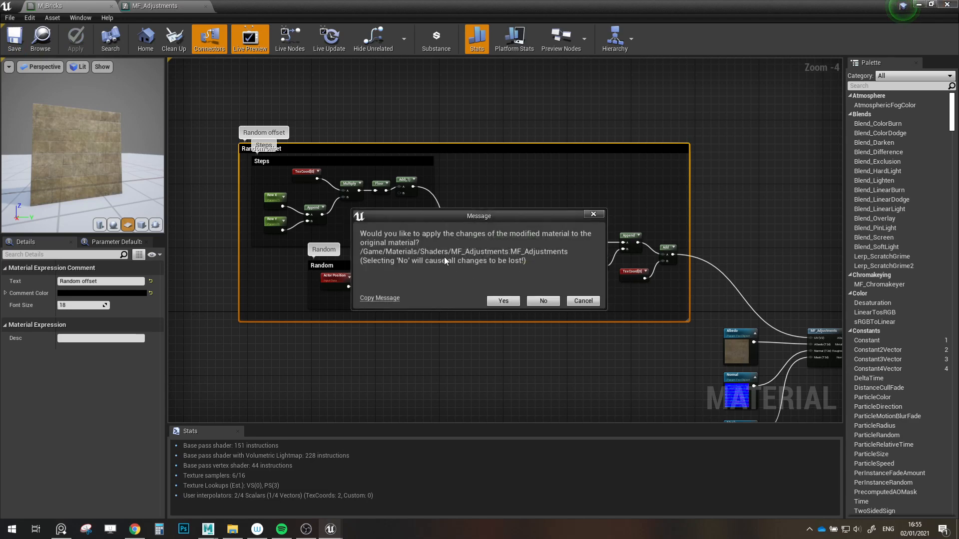
click(512, 301)
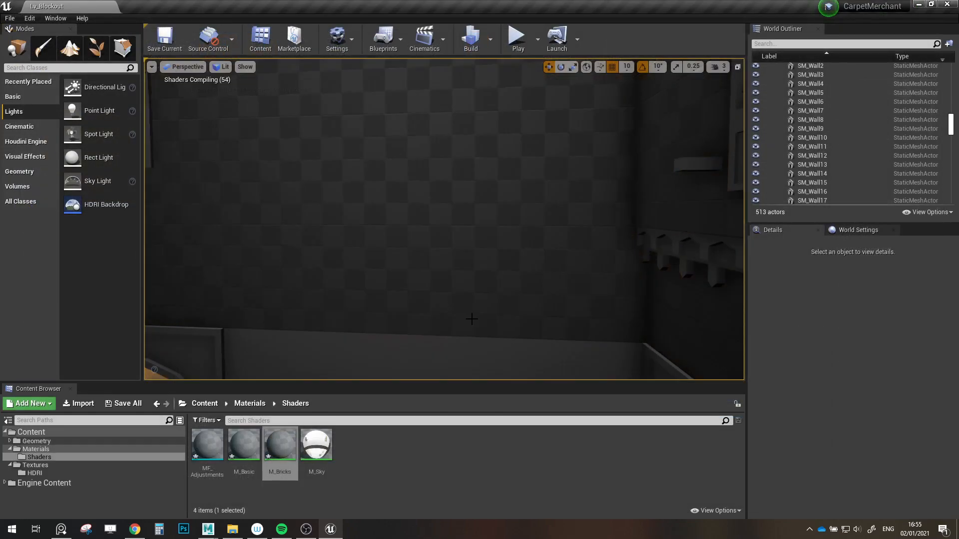
right_drag(429, 309, 337, 380)
double_click(211, 452)
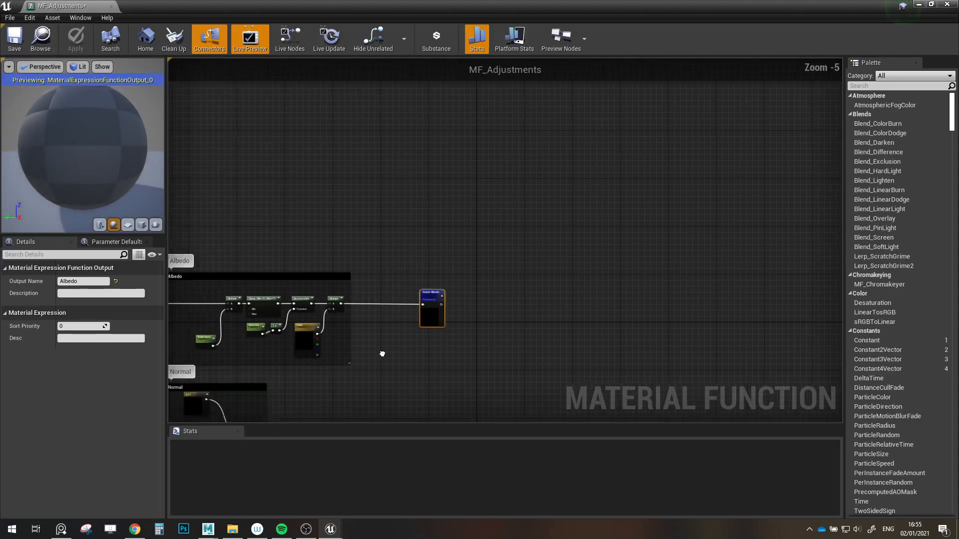
- Move the Input UV node clear of the texture inputs in the MF_Adjustments graph, then save and close the function
right_drag(382, 355, 686, 283)
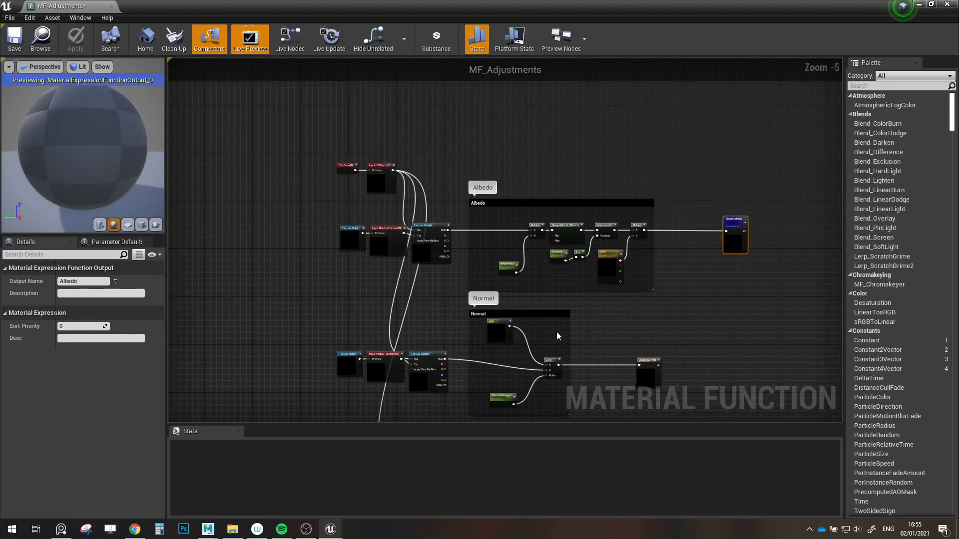
right_drag(541, 307, 581, 299)
drag(415, 192, 290, 214)
right_drag(345, 301, 448, 169)
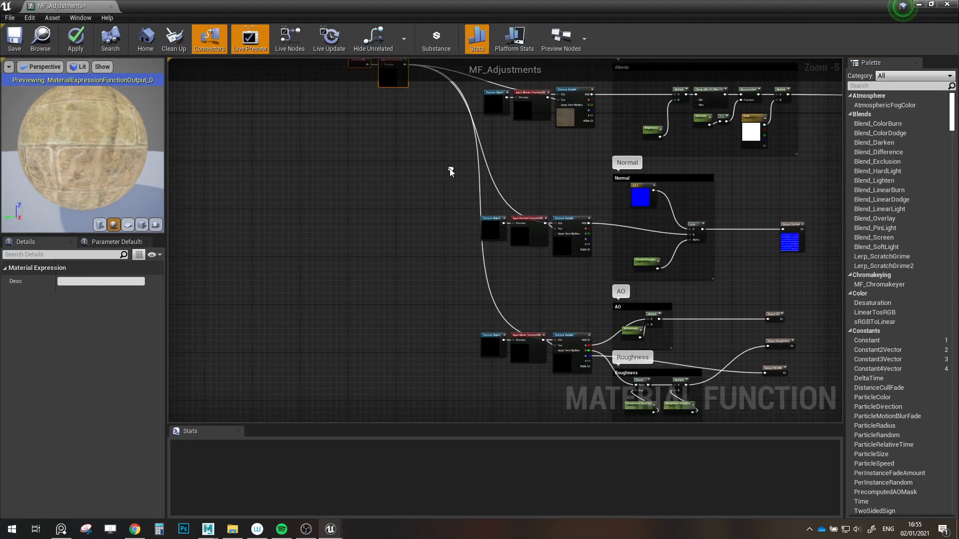
right_drag(443, 226, 310, 196)
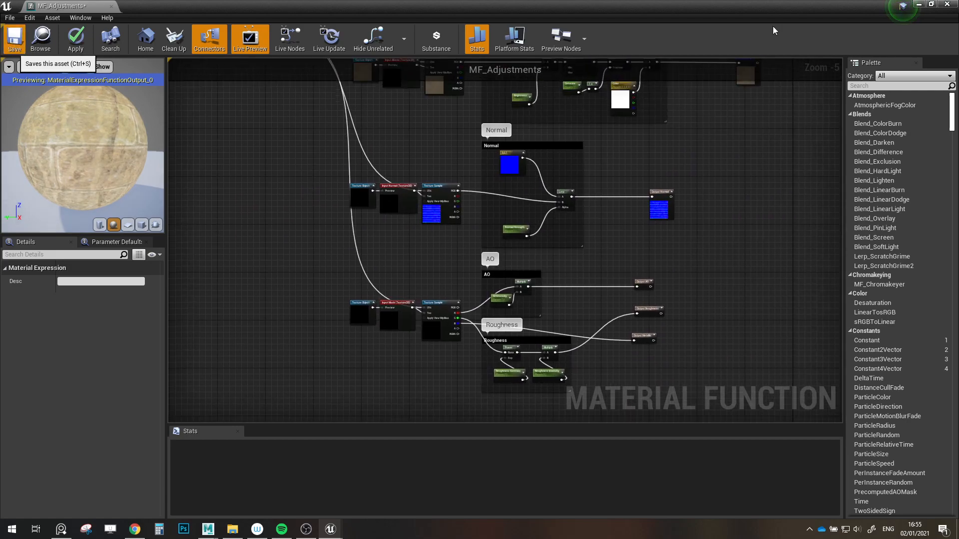
click(946, 4)
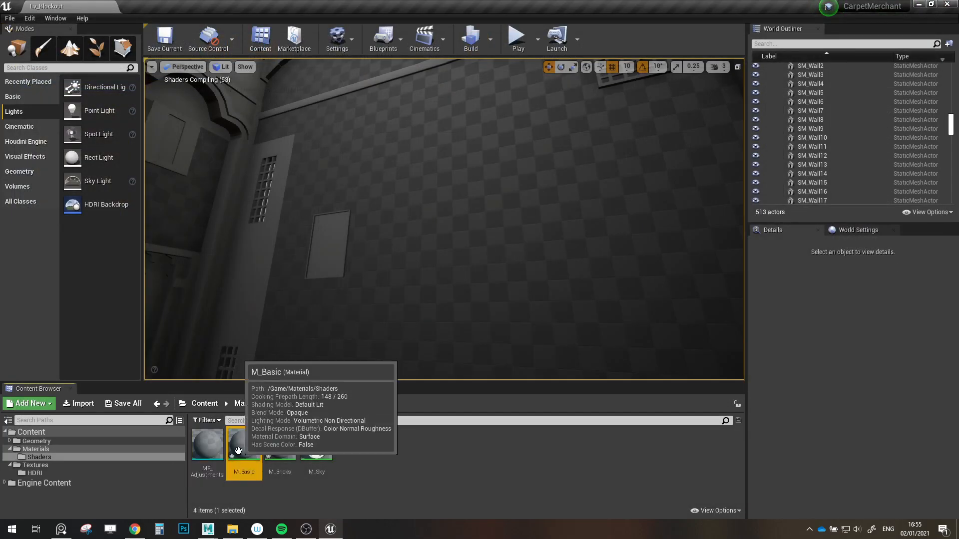
- Check the MF_Adjustments connections in M_Basic, close it, and open M_Bricks to inspect the same node's connections
double_click(238, 451)
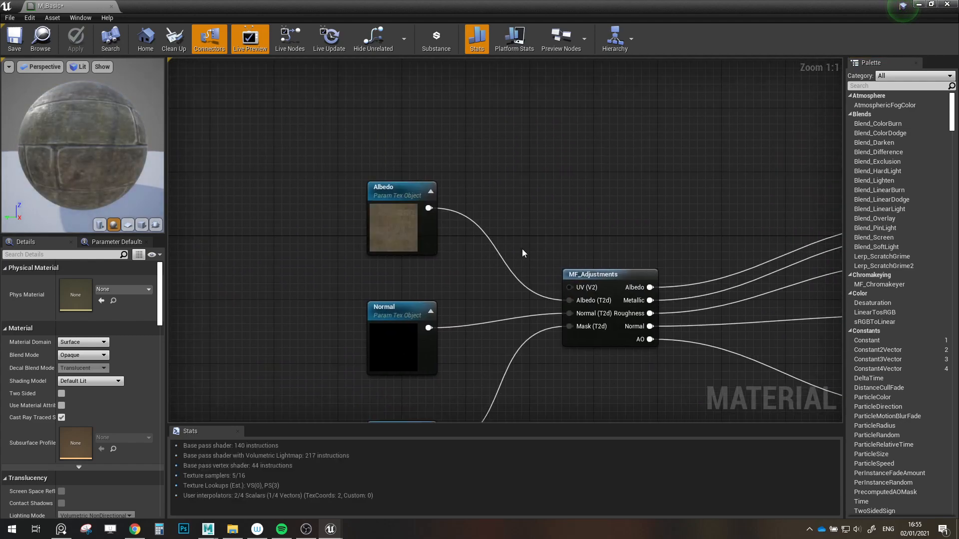
click(944, 4)
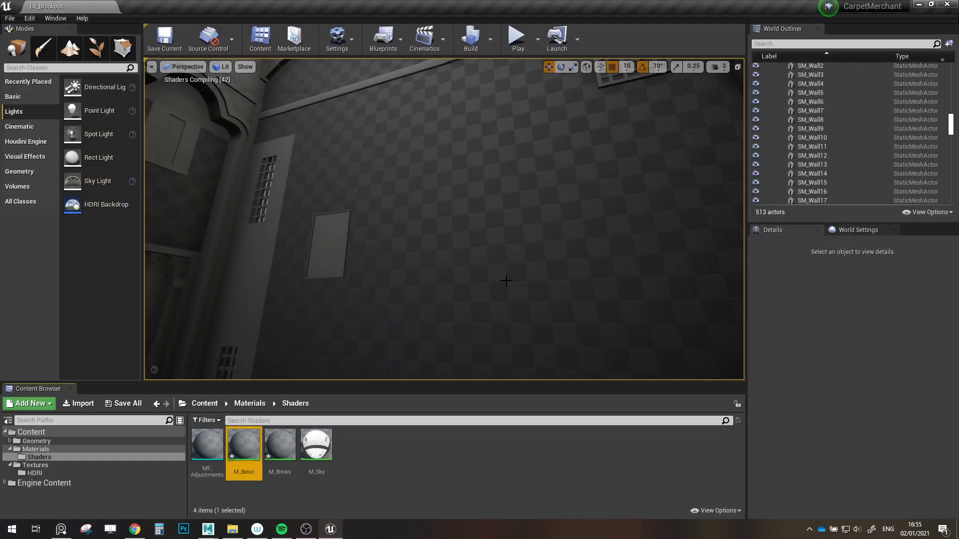
double_click(278, 449)
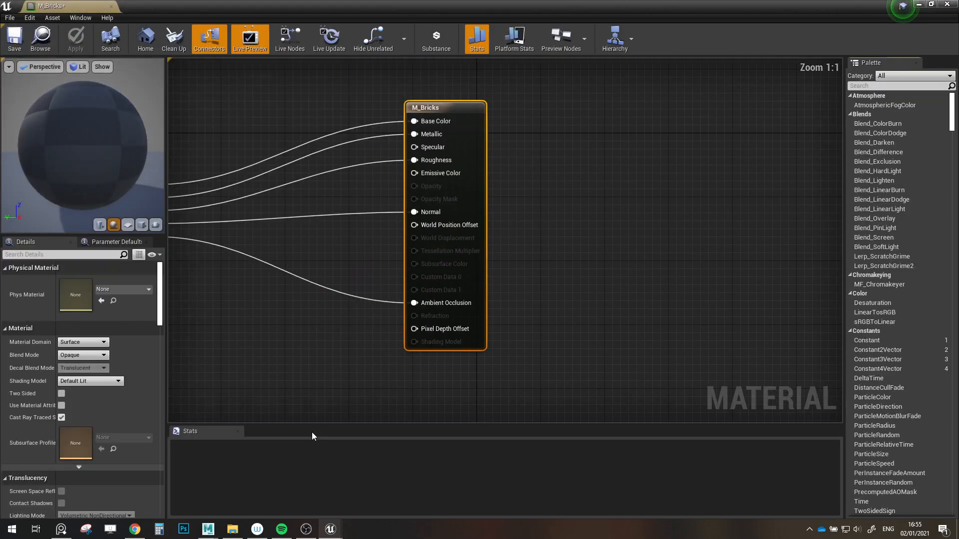
scroll(292, 367, down, 2)
right_drag(293, 369, 642, 345)
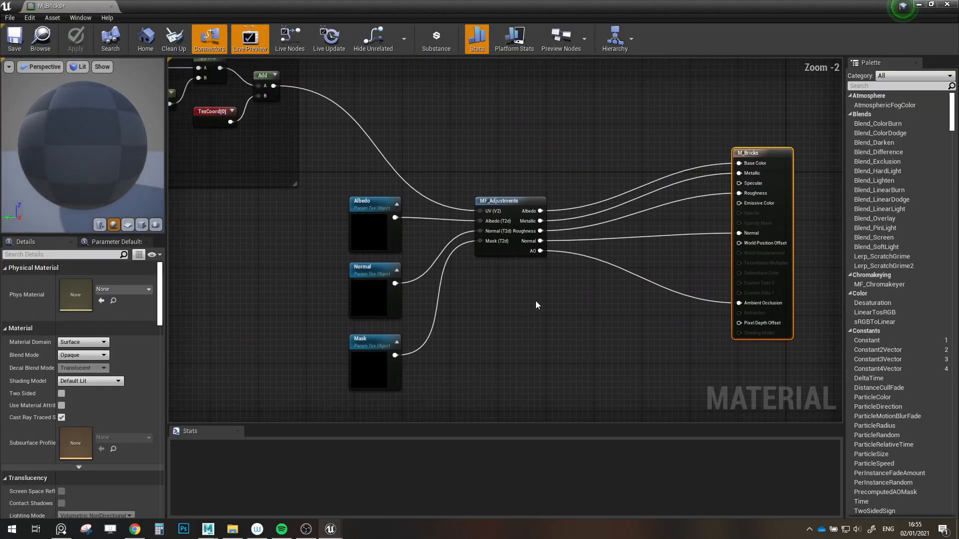
right_drag(524, 298, 591, 314)
scroll(620, 371, down, 1)
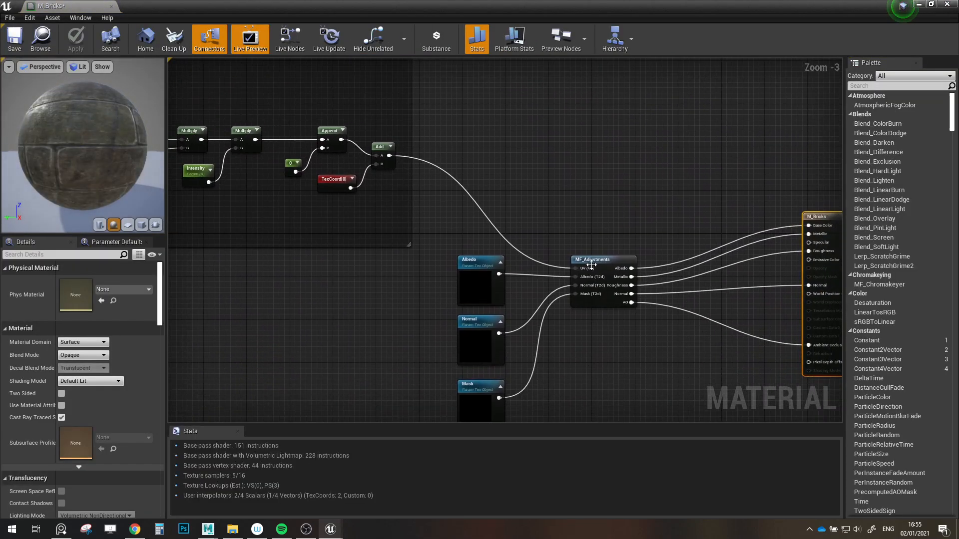
- Open MF_Adjustments from the M_Bricks graph and move the Output Roughness node below the Output Metallic node to uncross their wires
double_click(592, 265)
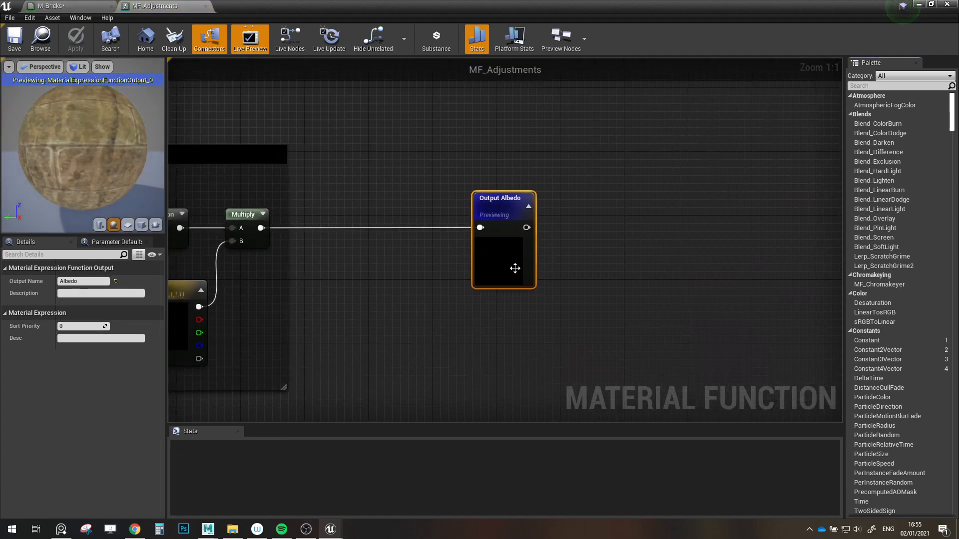
scroll(489, 224, down, 2)
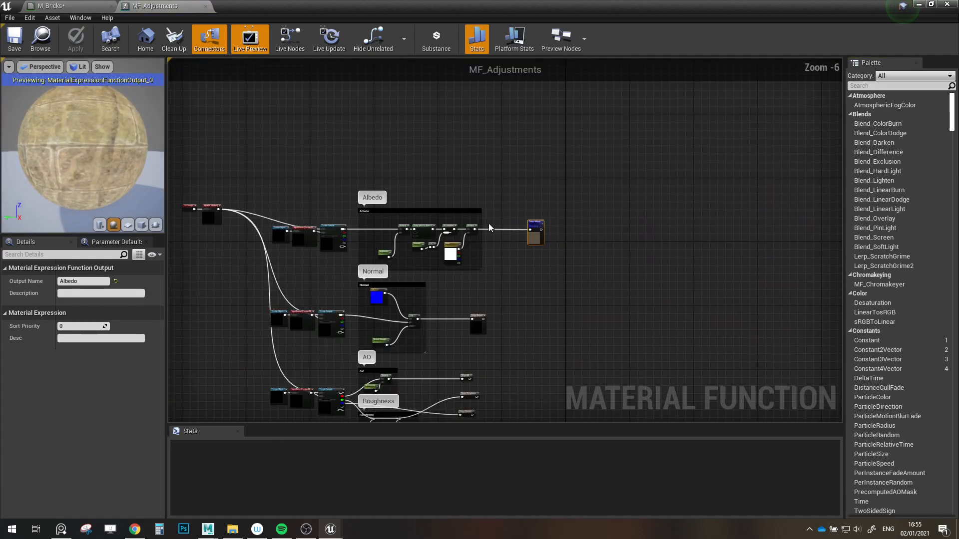
right_drag(489, 224, 547, 203)
scroll(455, 222, up, 3)
right_drag(454, 222, 258, 175)
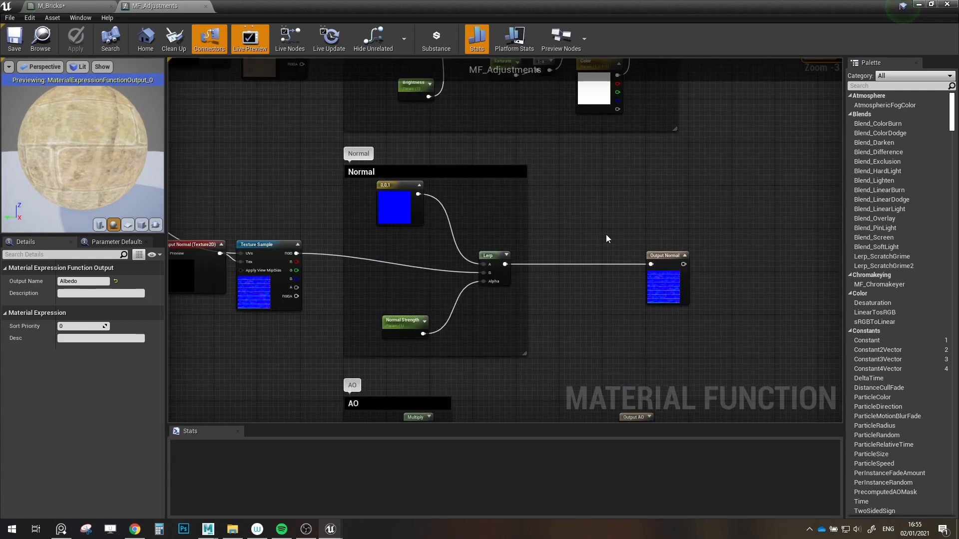
scroll(590, 247, down, 2)
right_drag(580, 307, 571, 197)
scroll(571, 245, up, 2)
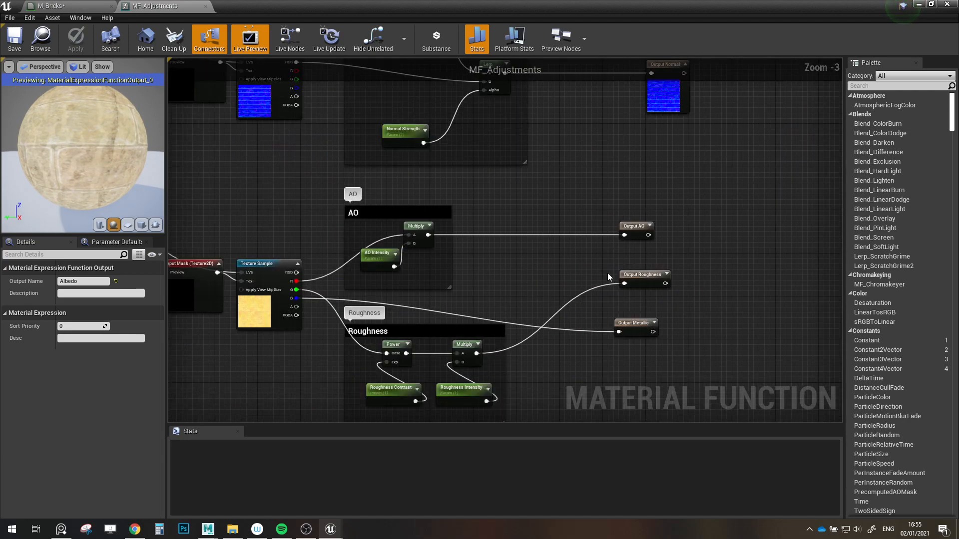
drag(641, 274, 641, 371)
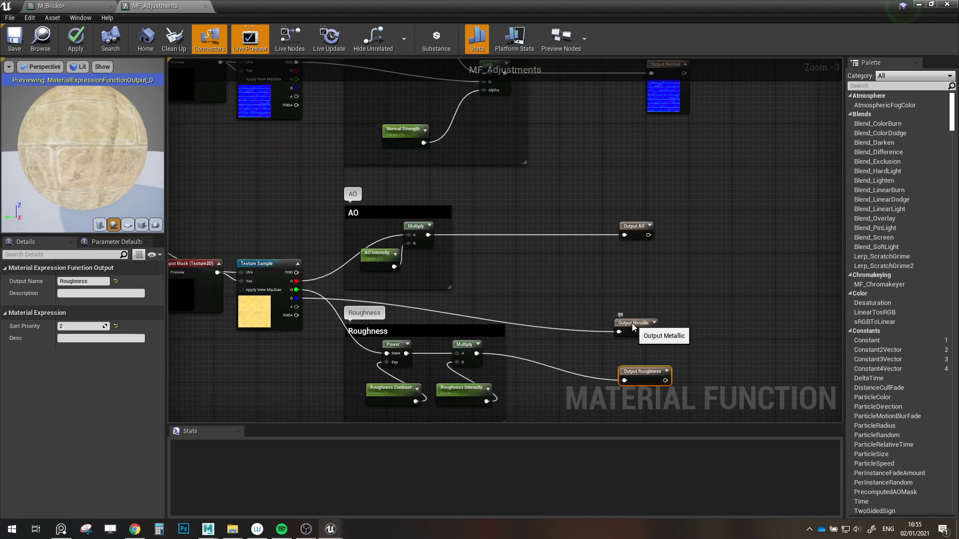
drag(633, 327, 631, 305)
- Set the Sampler Type of the Texture Sample fed by Input Mask to Linear Color
scroll(574, 283, down, 1)
right_drag(574, 284, 665, 304)
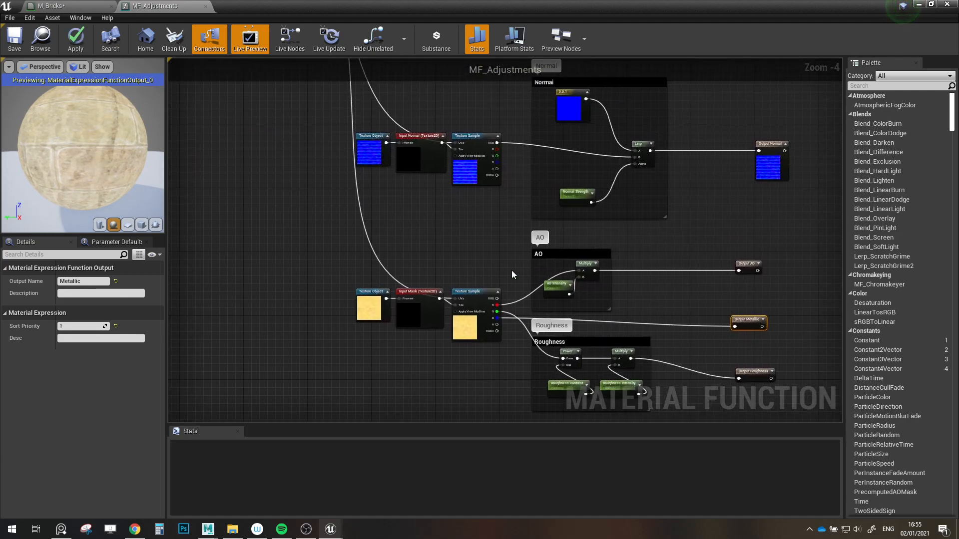
scroll(410, 299, up, 3)
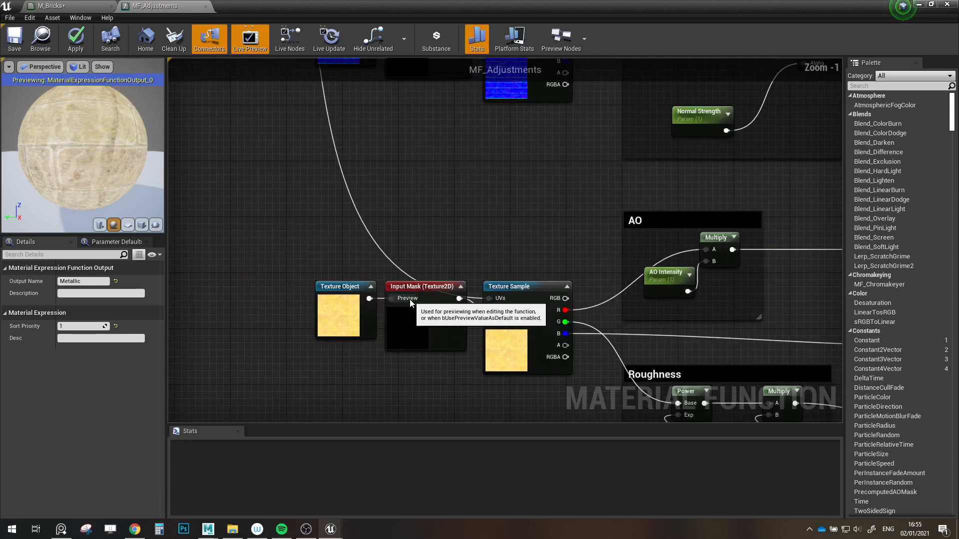
click(427, 330)
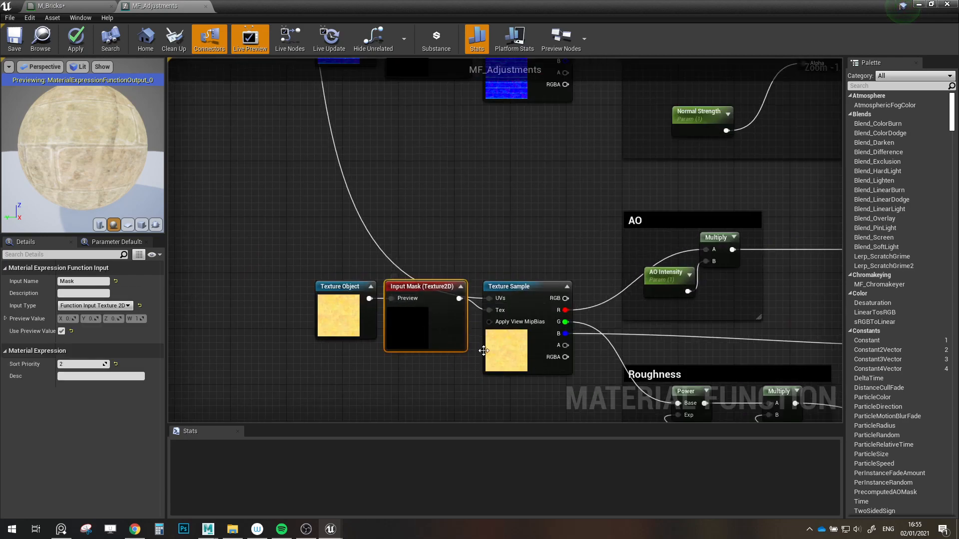
click(507, 356)
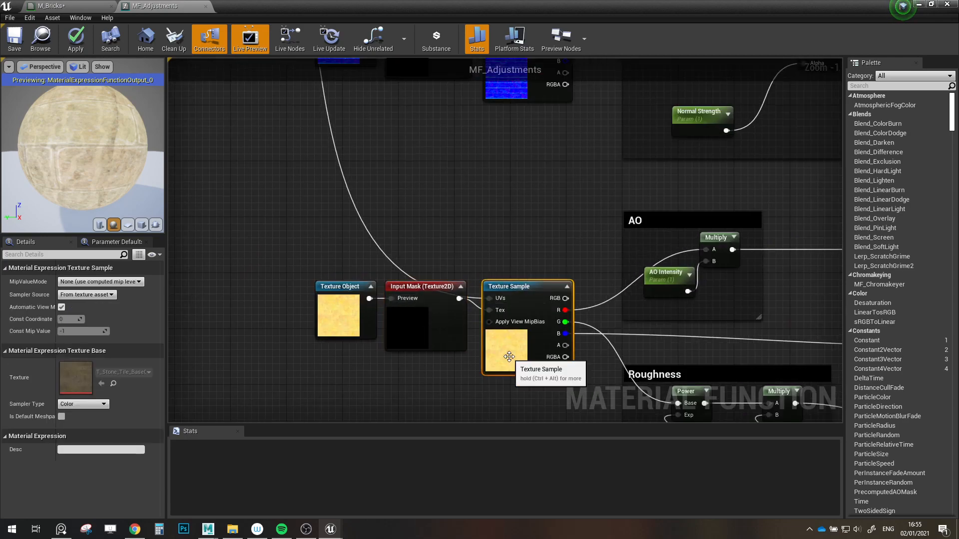
click(99, 405)
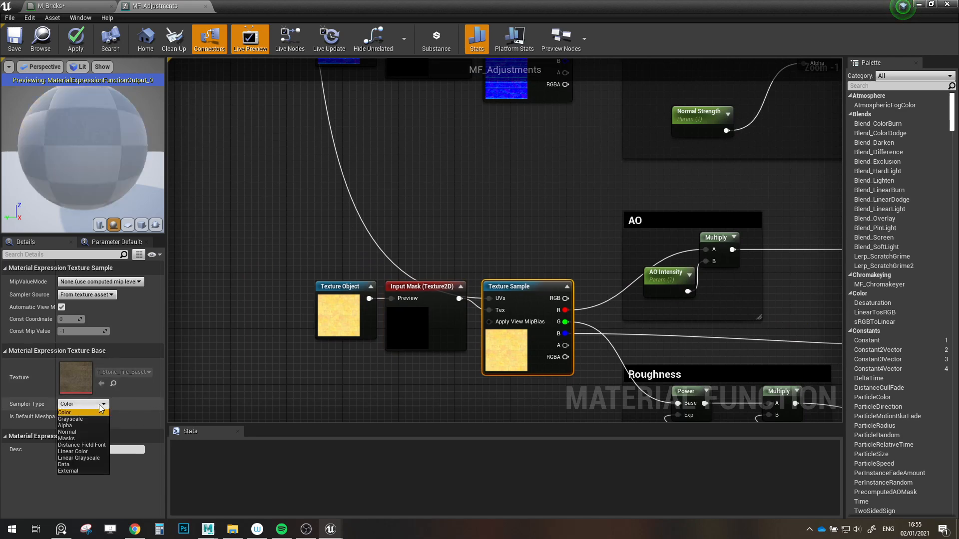
click(80, 451)
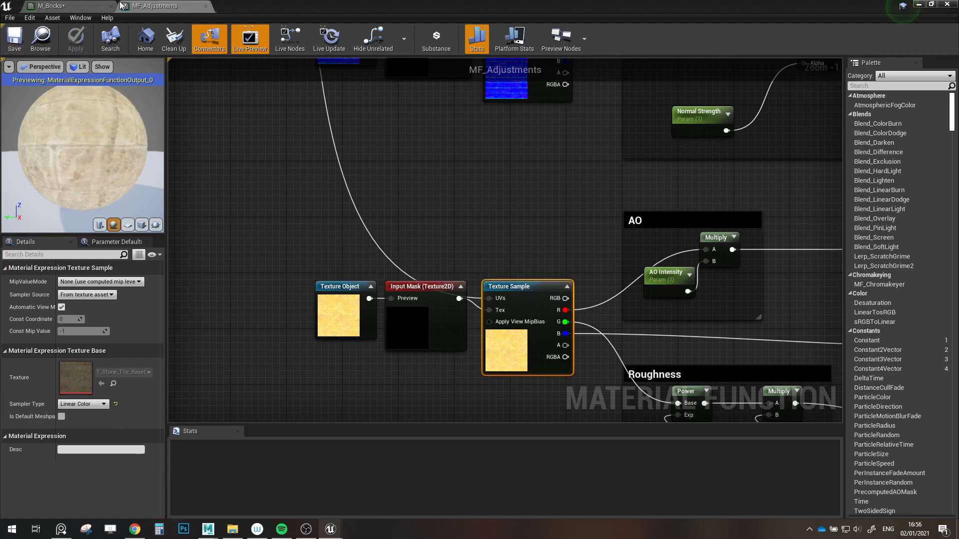
- Switch back to M_Bricks, uncover the level editor, open the Materials folder and bring the arched brick walls into view
click(85, 6)
drag(348, 5, 504, 28)
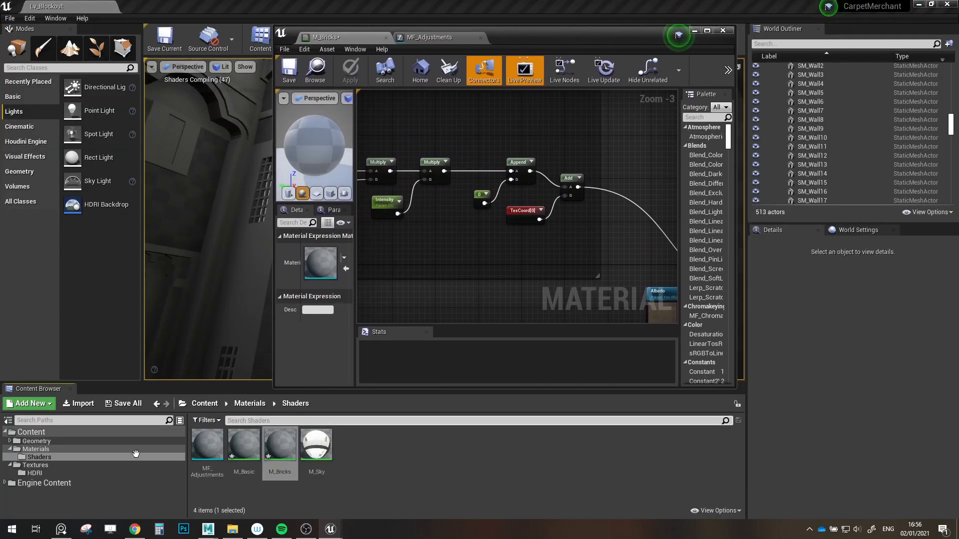
click(50, 449)
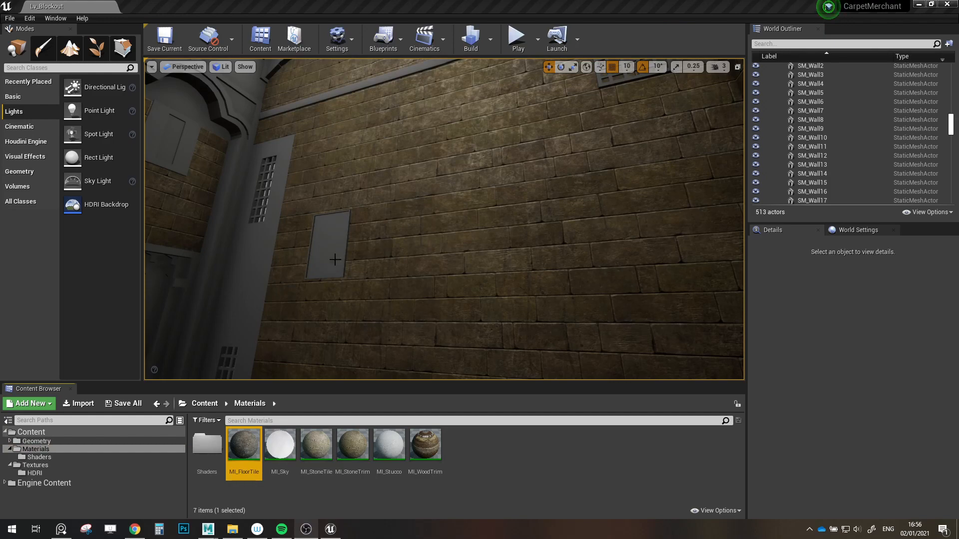
right_drag(335, 260, 504, 246)
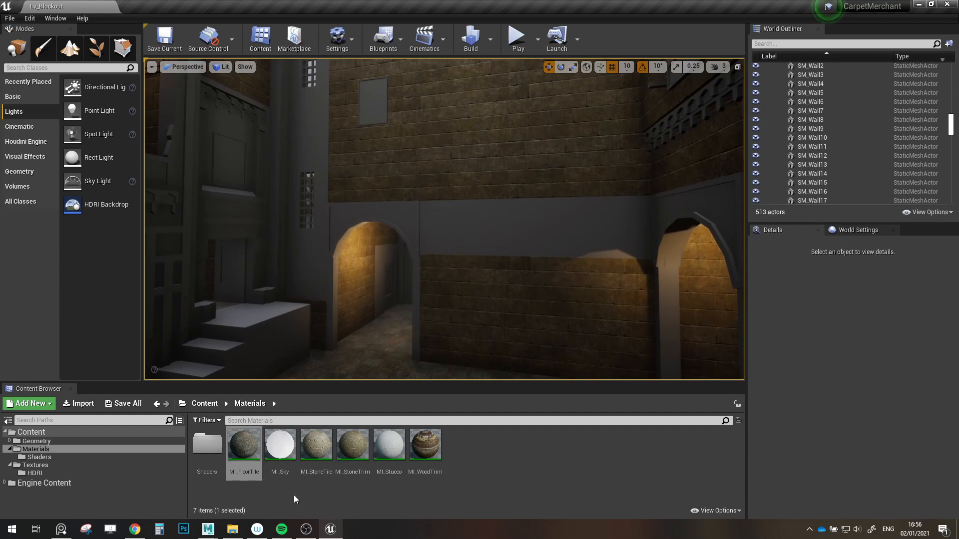
- Open the MI_StoneTrim material instance and set its parent to M_Bricks
click(353, 443)
double_click(353, 444)
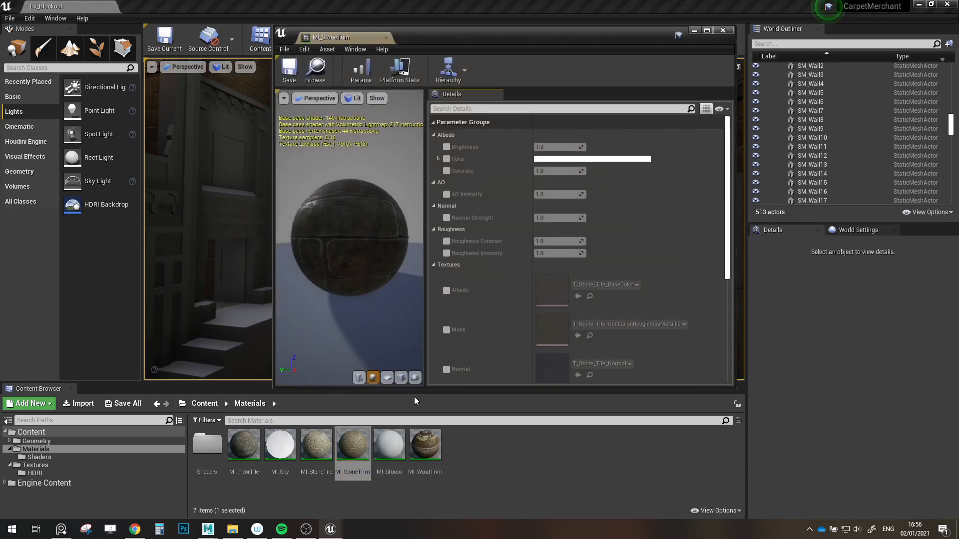
scroll(581, 307, down, 5)
scroll(583, 324, down, 1)
click(608, 337)
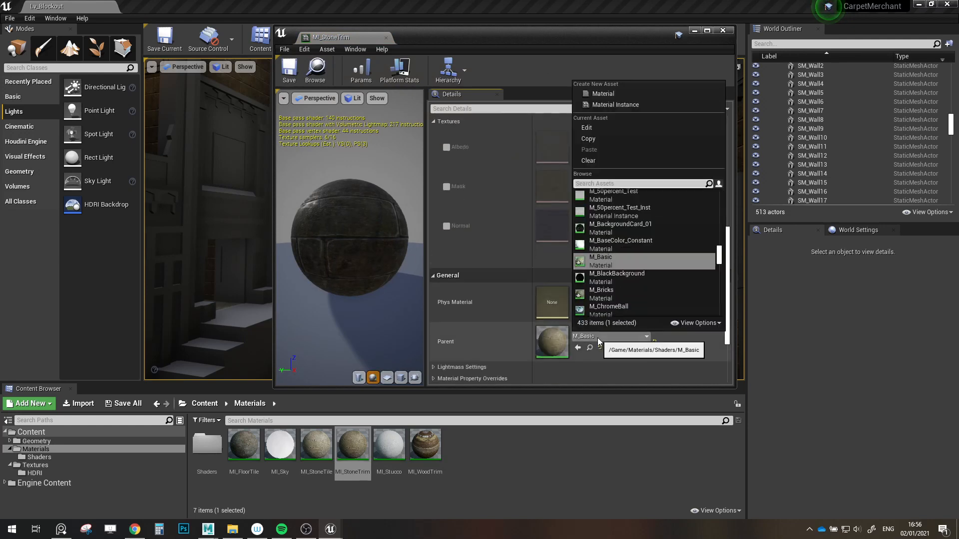
click(603, 294)
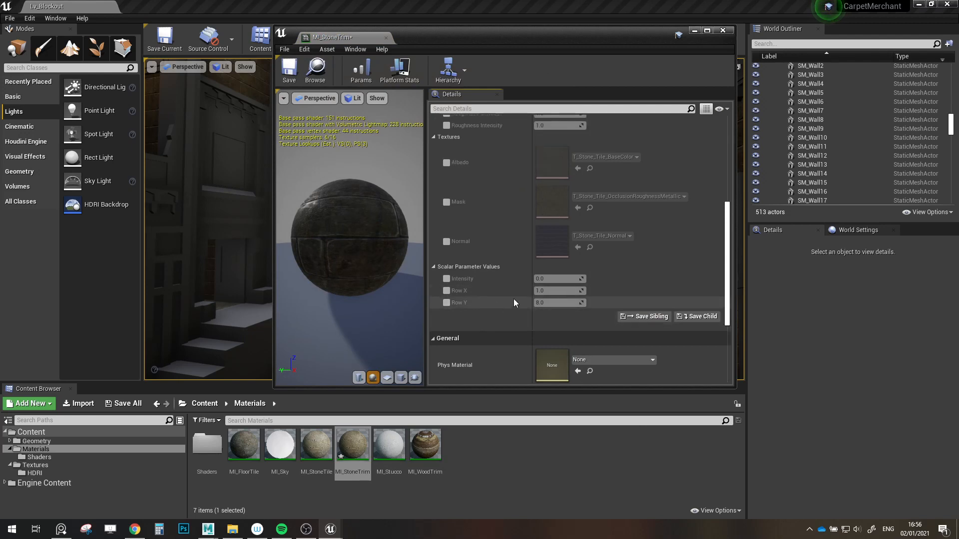
- Enable the Intensity, Row X and Row Y overrides in MI_StoneTrim and shrink its window to uncover the viewport
click(447, 279)
click(447, 291)
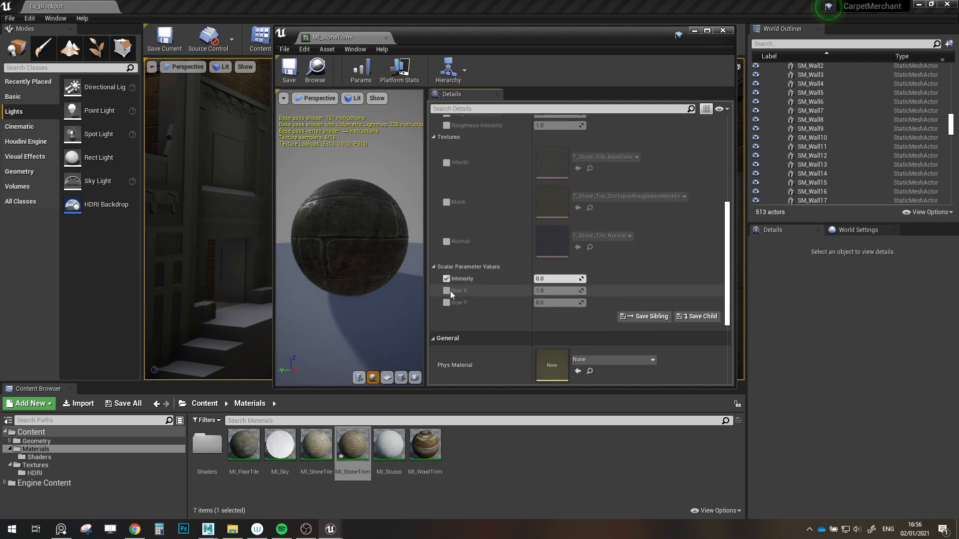
click(447, 303)
drag(546, 52, 280, 33)
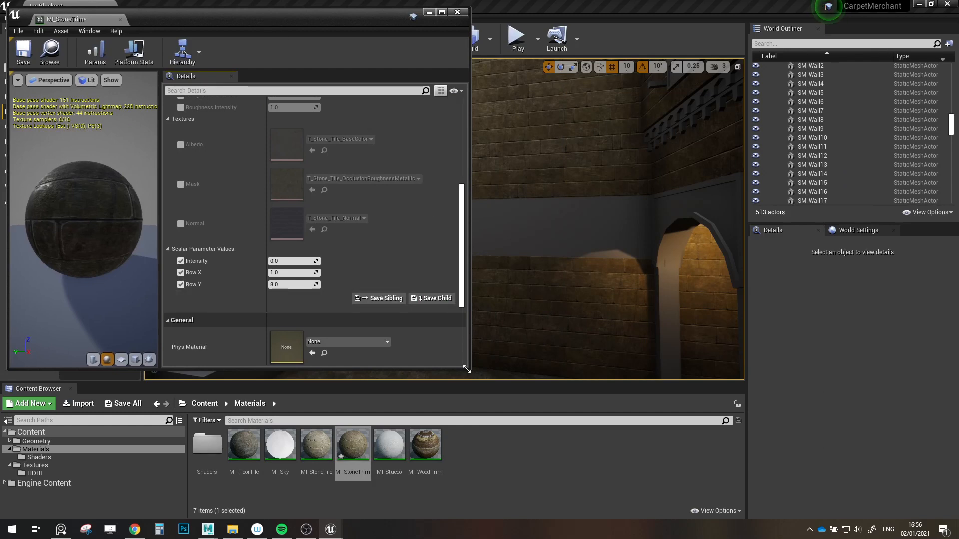
drag(470, 370, 225, 407)
- Frame the brick wall in the viewport and try raising the Intensity of MI_StoneTrim to 0.580952
right_drag(353, 283, 353, 232)
key(w)
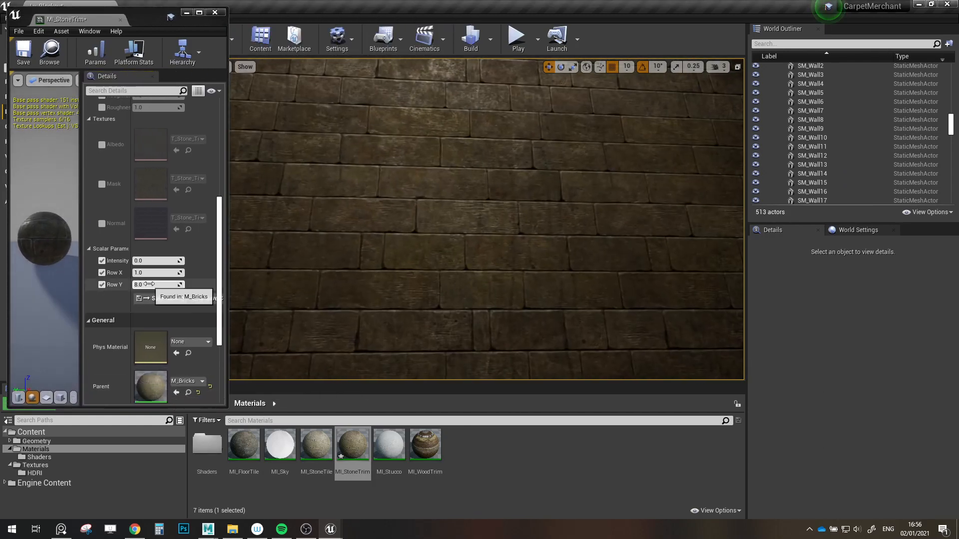
right_drag(280, 280, 260, 281)
key(s)
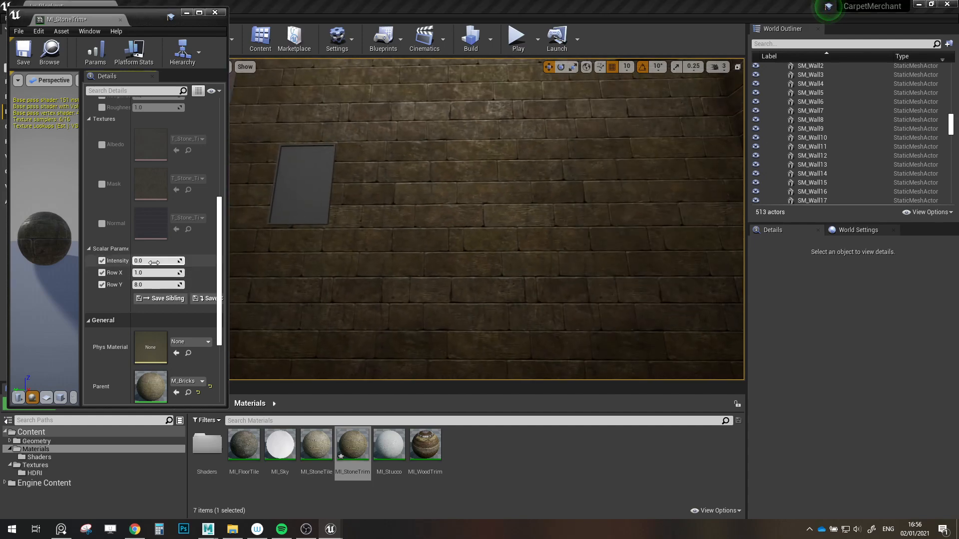
drag(156, 264, 163, 263)
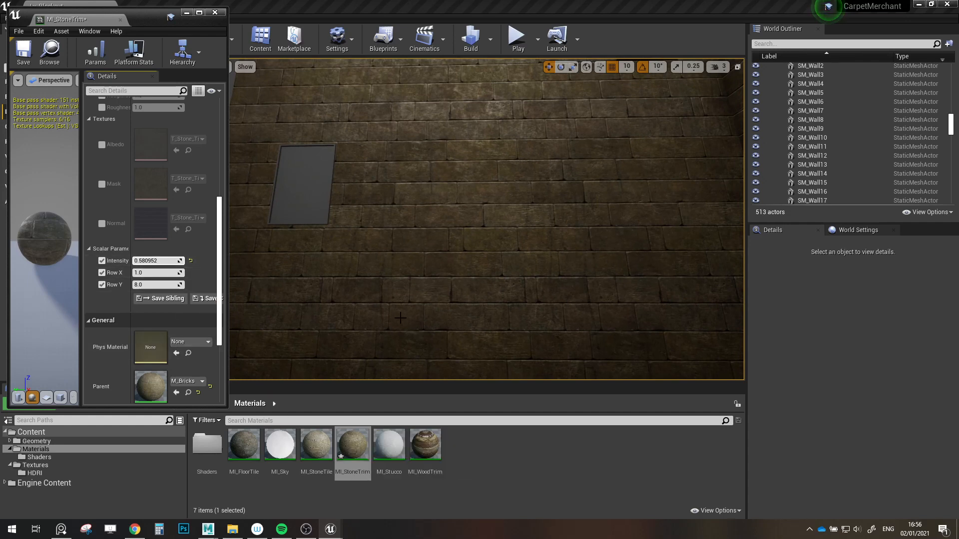
- Undo the parameter and parent changes in MI_StoneTrim, then save and close it
key(ctrl+z)
key(ctrl+z)
key(ctrl+z)
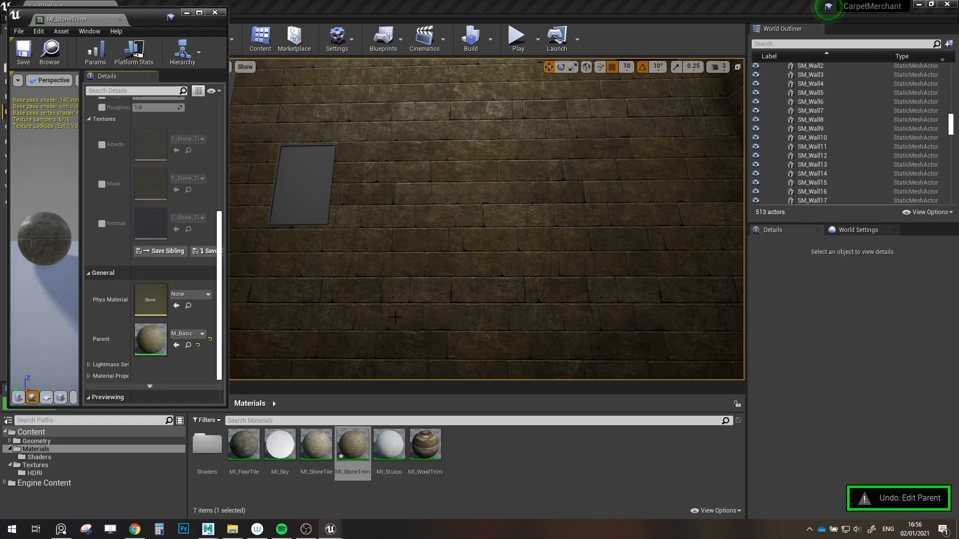
click(23, 50)
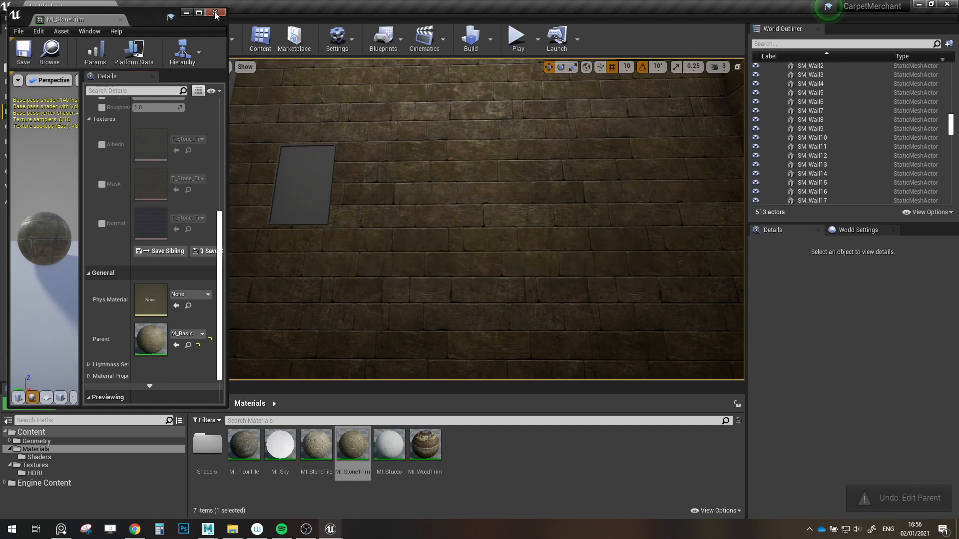
click(215, 12)
- Open the MI_StoneTile material instance and set its parent to M_Bricks
double_click(316, 445)
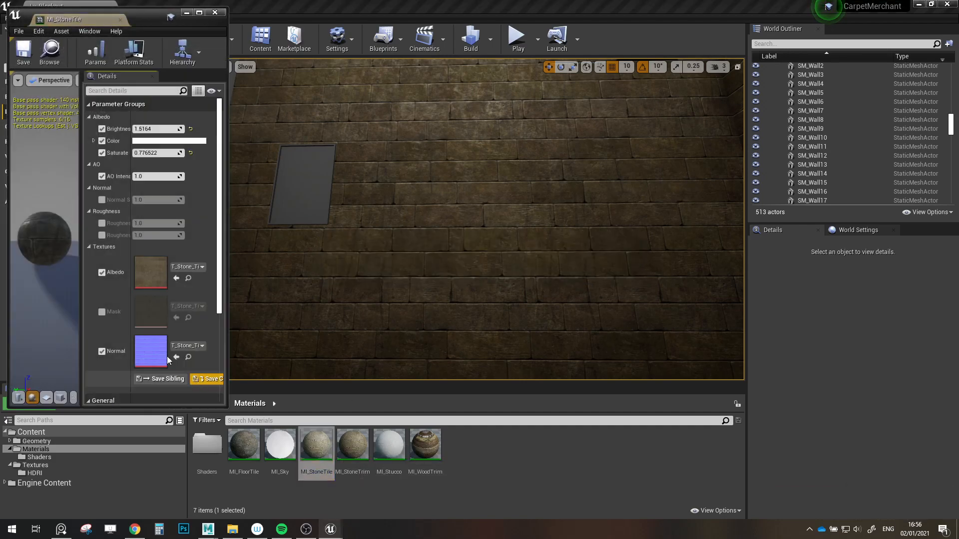
scroll(159, 332, down, 2)
click(188, 351)
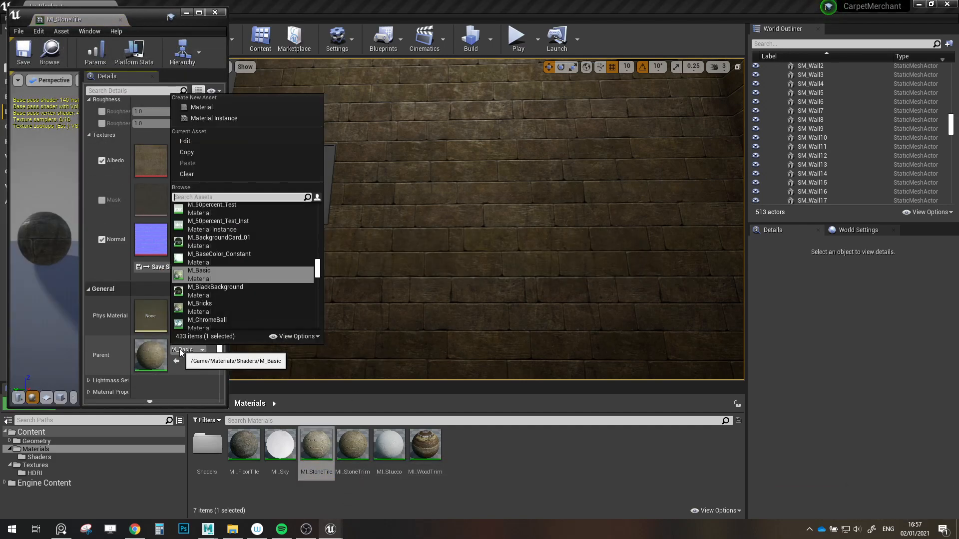
click(205, 308)
- Enable the Intensity override in MI_StoneTile and raise it to 0.657143 while checking the brick wall
scroll(173, 328, up, 2)
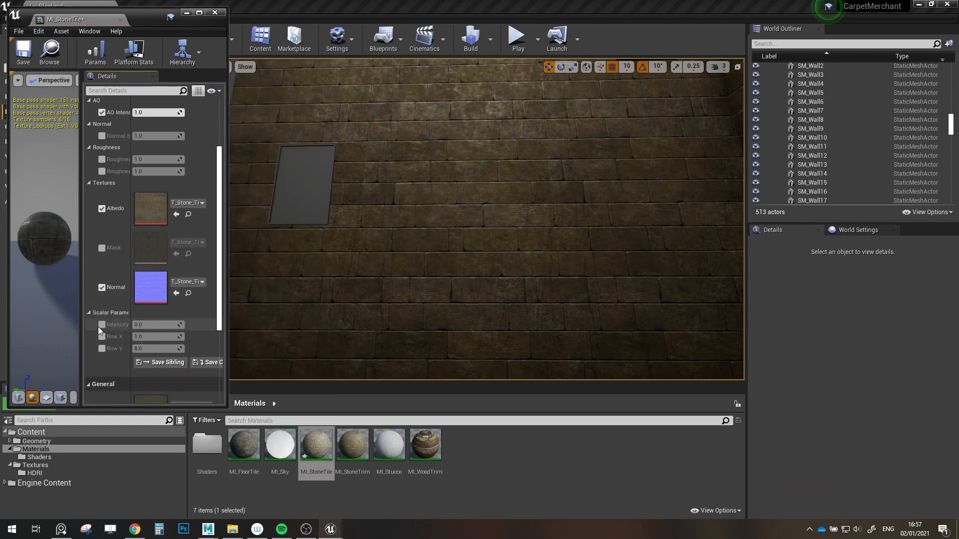
drag(142, 326, 155, 325)
right_drag(349, 225, 367, 178)
drag(160, 326, 232, 326)
right_drag(350, 225, 390, 167)
- Duplicate the SM_Wall_Half15 piece above the low brick wall and place a second copy directly beside it
click(521, 328)
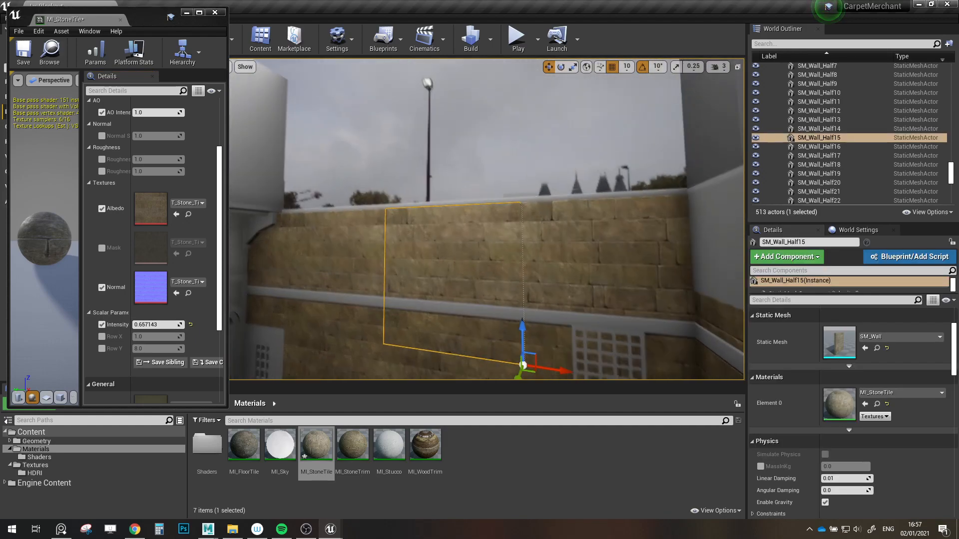
alt+drag(513, 279, 513, 100)
mouse_move(513, 100)
right_down()
mouse_move(525, 80)
mouse_move(535, 90)
mouse_move(514, 94)
right_up()
right_drag(574, 270, 552, 315)
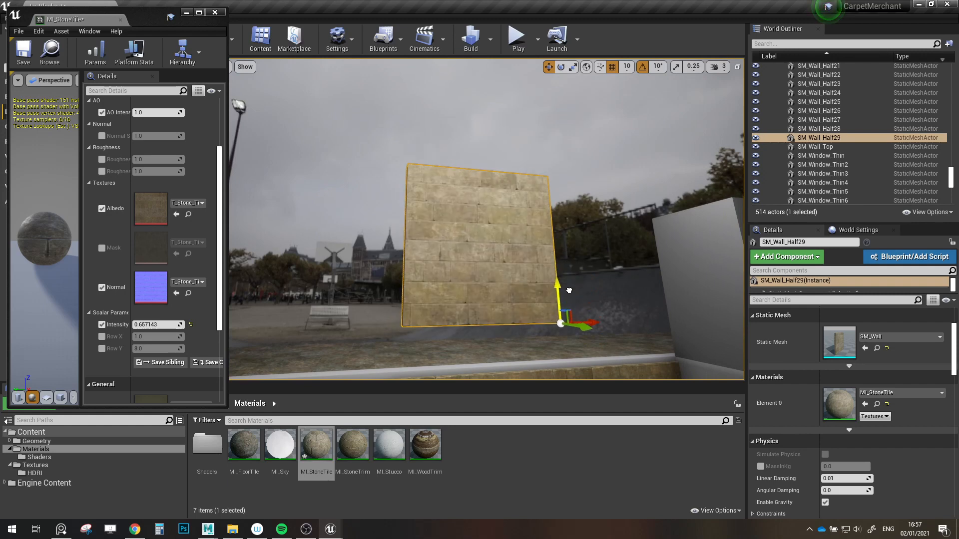
alt+drag(591, 321, 501, 319)
- Try shifting each wall copy slightly against its neighbour to compare the brick rows at the seam, and undo both moves
scroll(459, 315, up, 1)
click(508, 268)
alt+drag(507, 268, 537, 266)
drag(625, 284, 625, 292)
right_drag(435, 232, 380, 224)
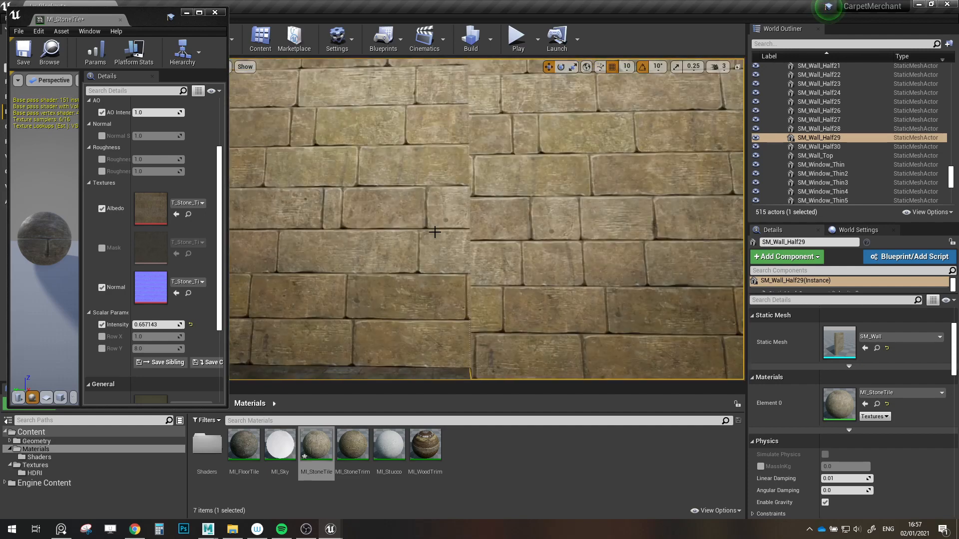
right_drag(481, 225, 444, 255)
key(ctrl+z)
click(425, 248)
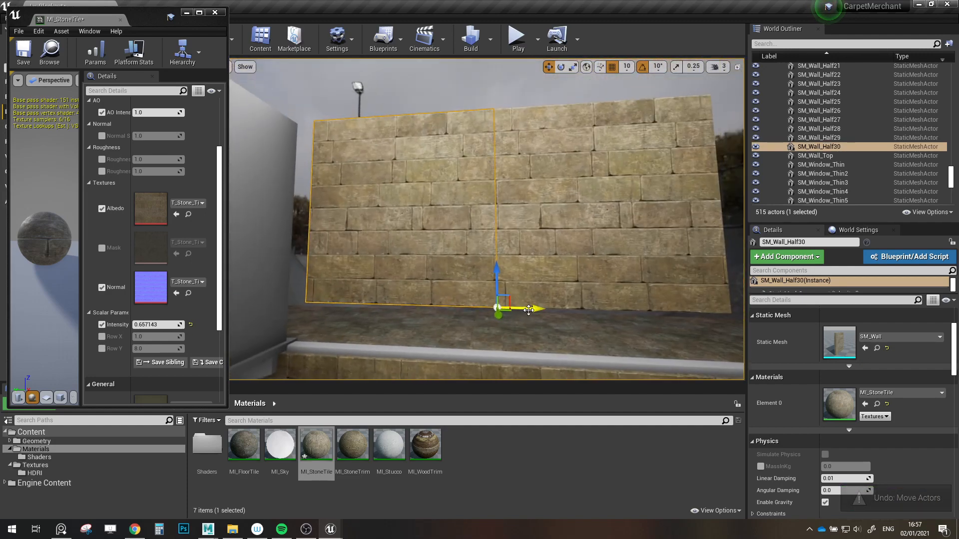
drag(530, 307, 515, 307)
key(ctrl+z)
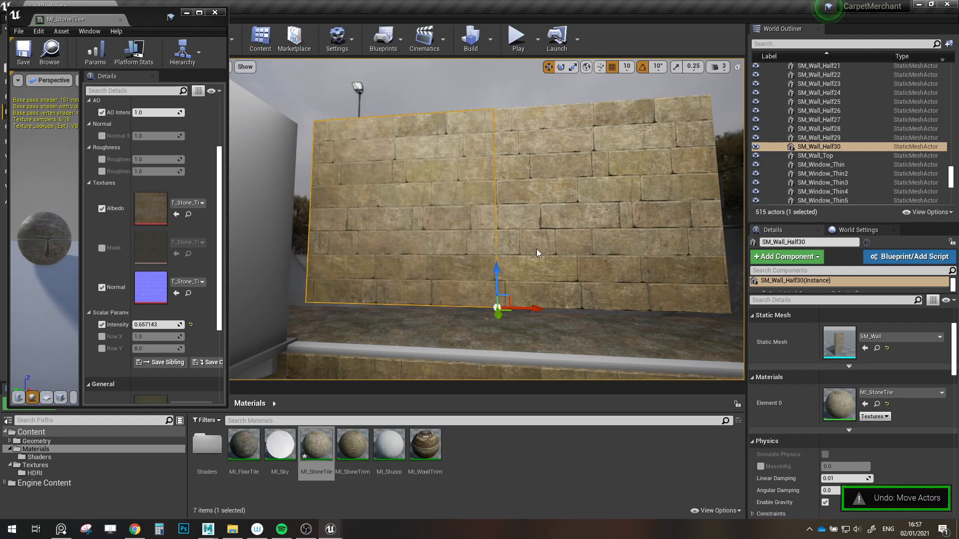
- Select both test wall copies, raise them slightly and delete them
ctrl+click(728, 277)
drag(727, 277, 727, 255)
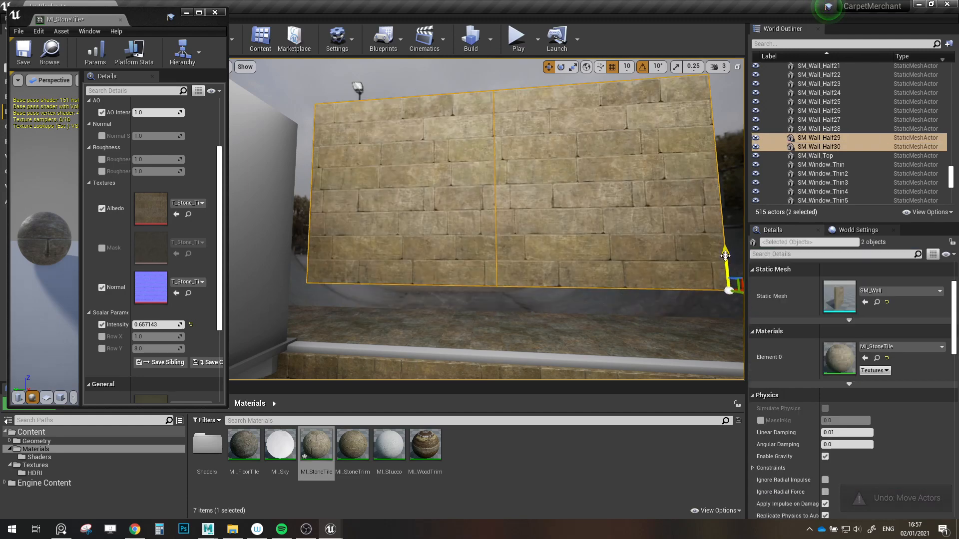
click(576, 257)
ctrl+click(457, 214)
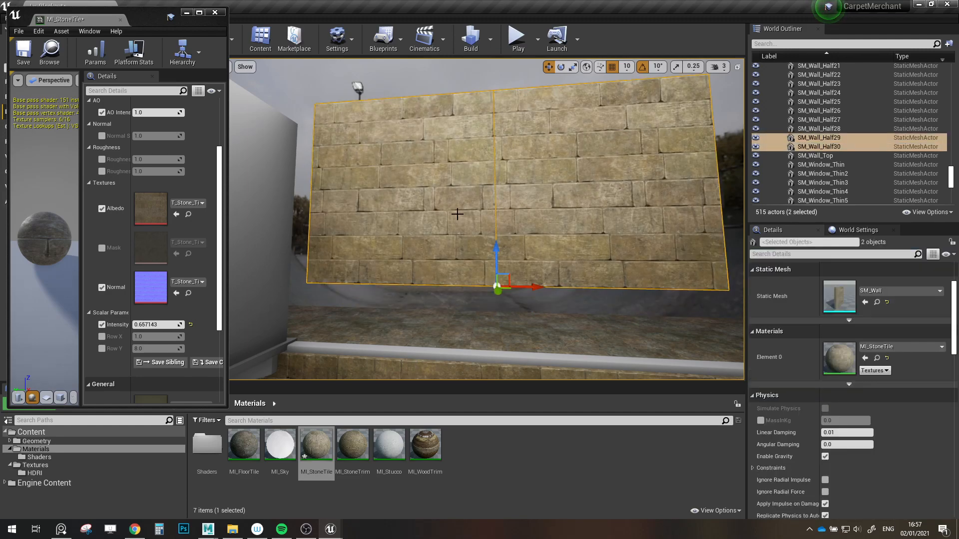
key(Delete)
- Save the MI_StoneTile material instance and close its editor
mouse_move(457, 214)
right_down()
mouse_move(490, 220)
mouse_move(490, 270)
mouse_move(539, 280)
mouse_move(493, 214)
mouse_move(457, 218)
right_up()
key(ctrl+s)
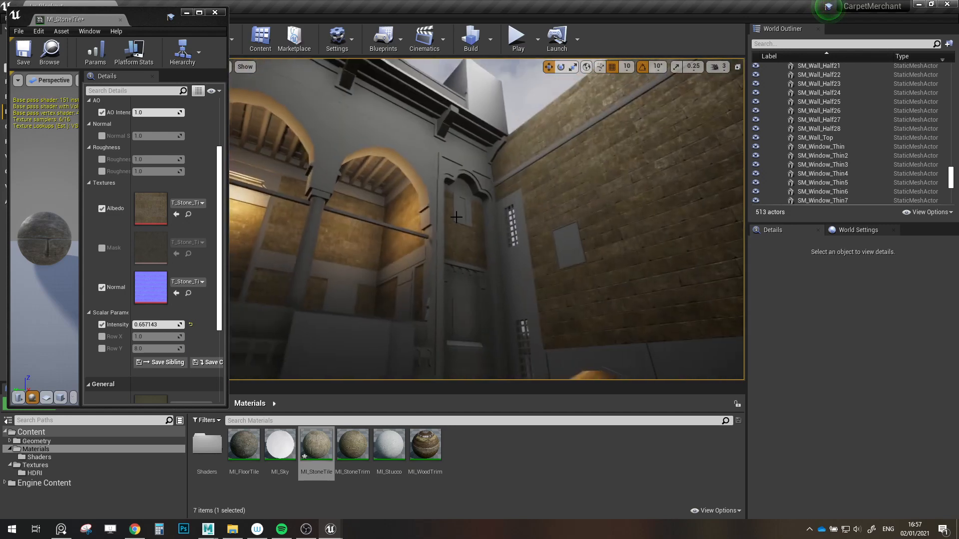
click(26, 62)
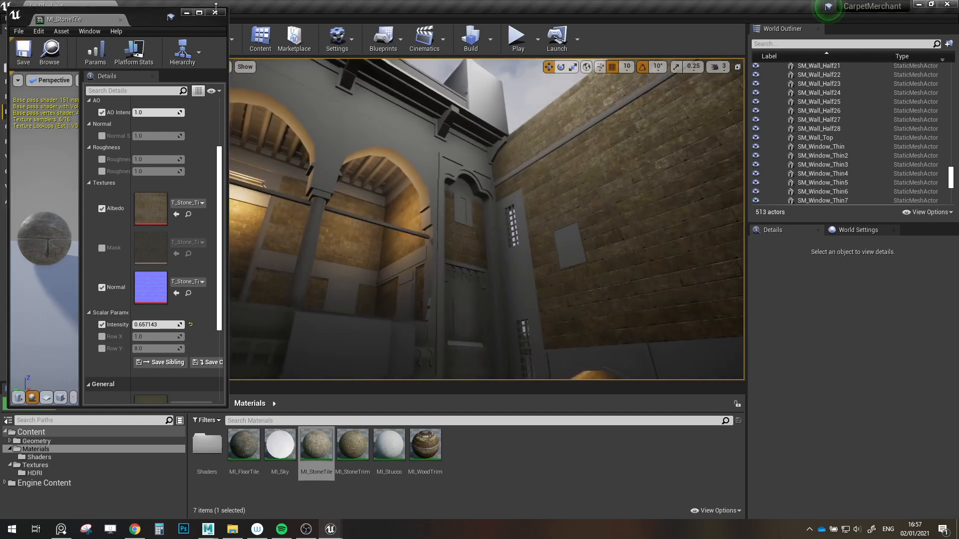
click(216, 13)
- Fly around the courtyard and examine the brick pattern on the walls, arches and interior rooms
right_drag(441, 259, 330, 179)
key(w)
key(w)
key(w)
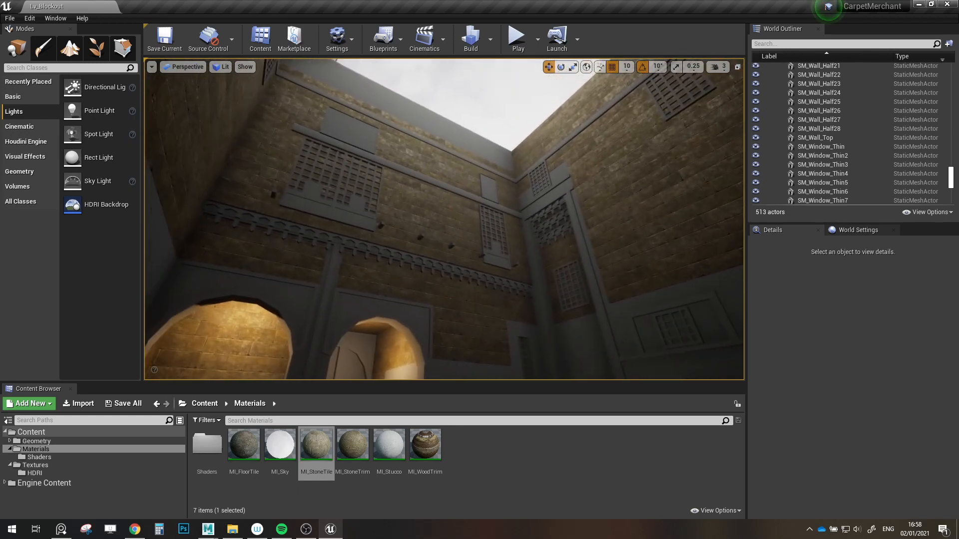
right_drag(444, 219, 741, 325)
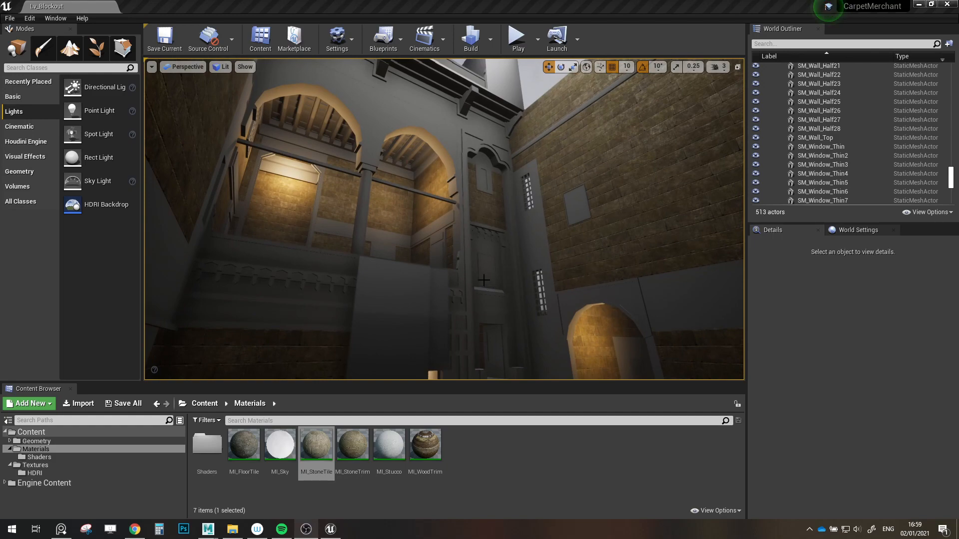
right_drag(484, 280, 370, 244)
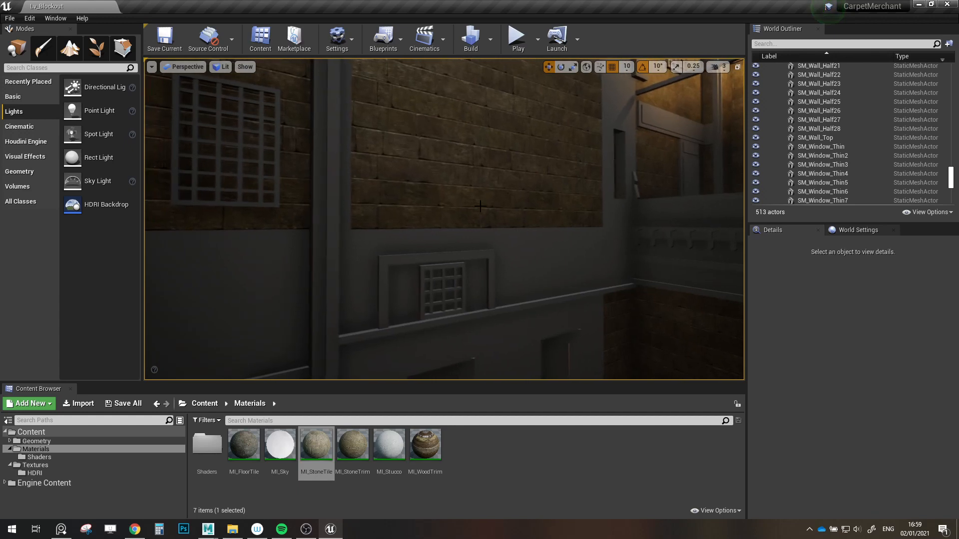
right_drag(480, 206, 367, 227)
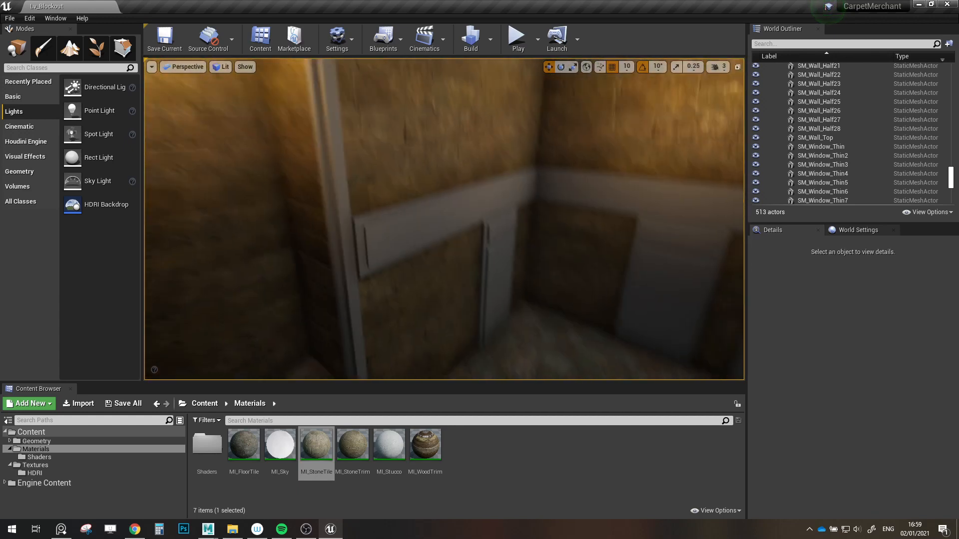